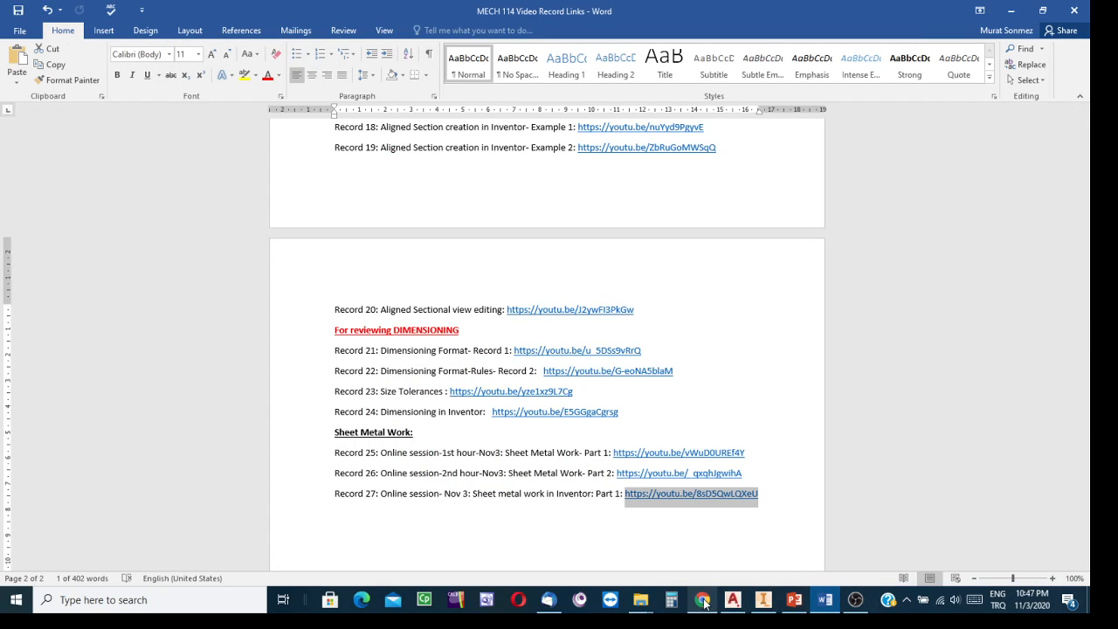
# - Switch to Inventor and view the sheet metal part's flat pattern, ending back at the folded part
pyautogui.click(759, 602)
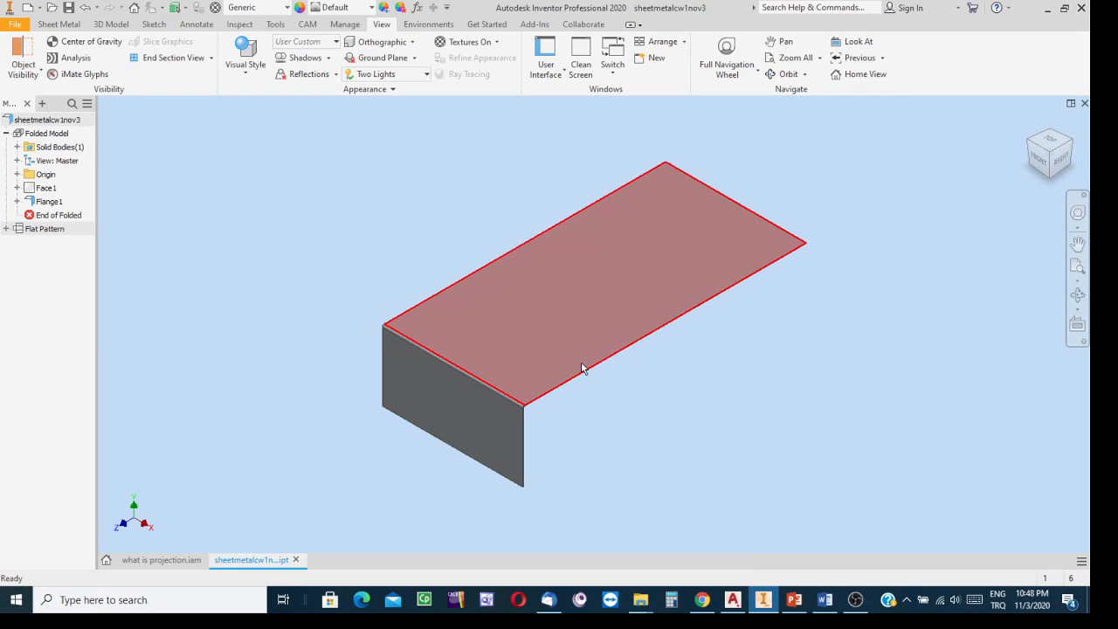
pyautogui.click(63, 26)
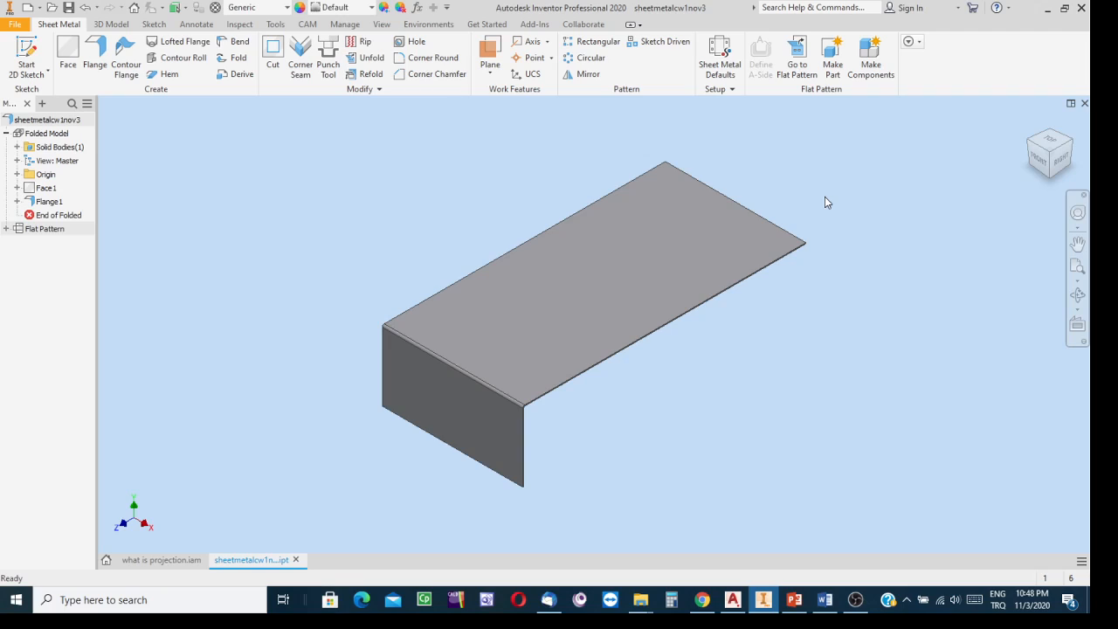
pyautogui.click(797, 54)
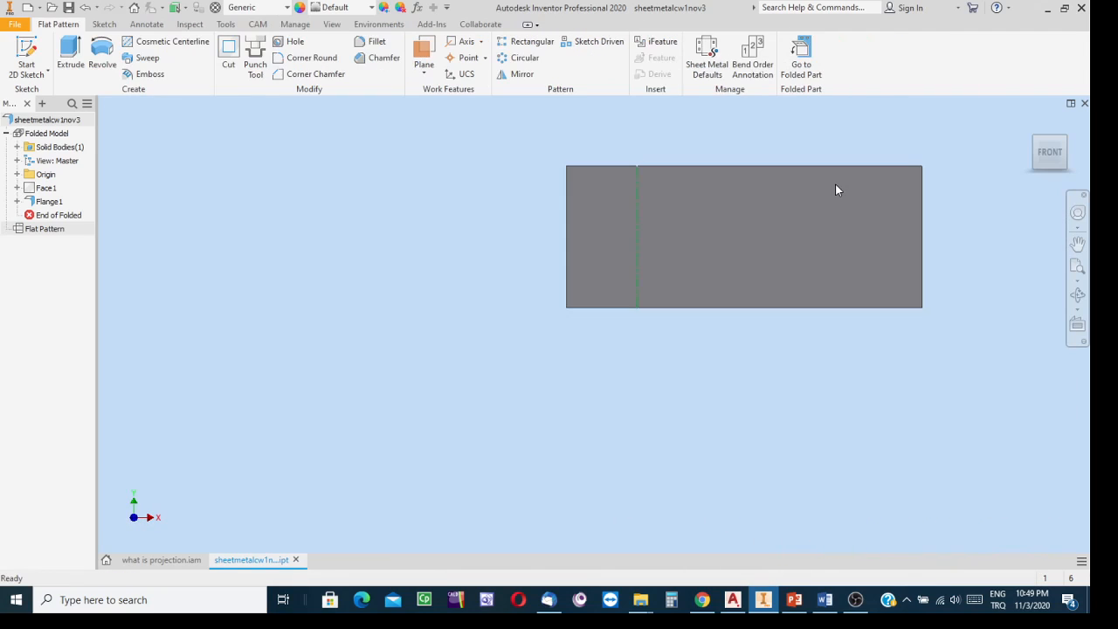
pyautogui.moveTo(928, 173); pyautogui.dragTo(830, 261, button='middle')
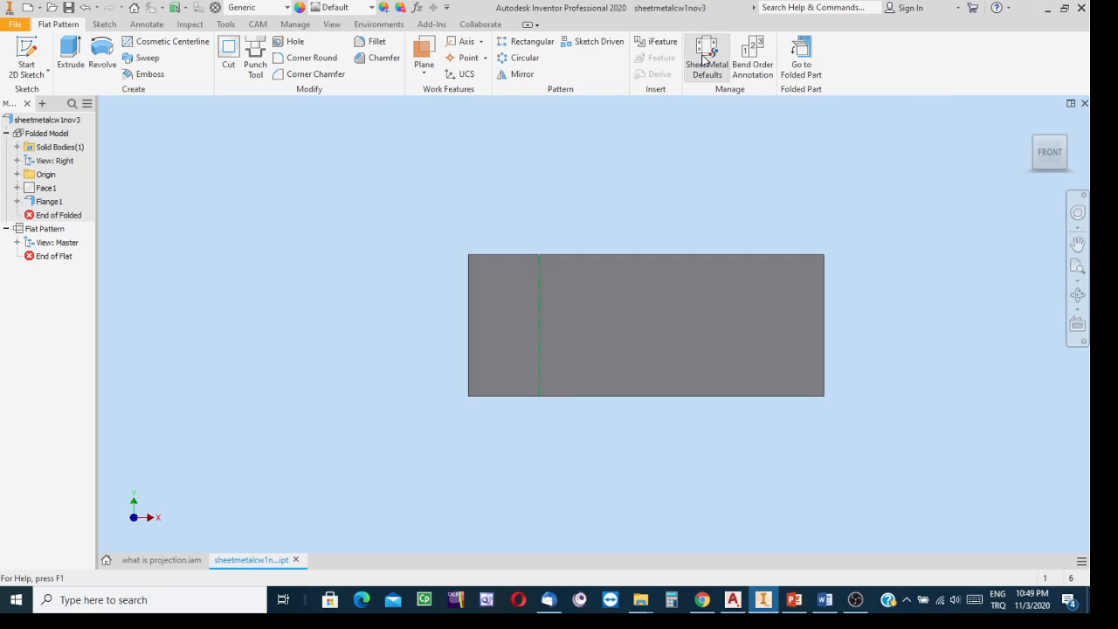
pyautogui.click(801, 58)
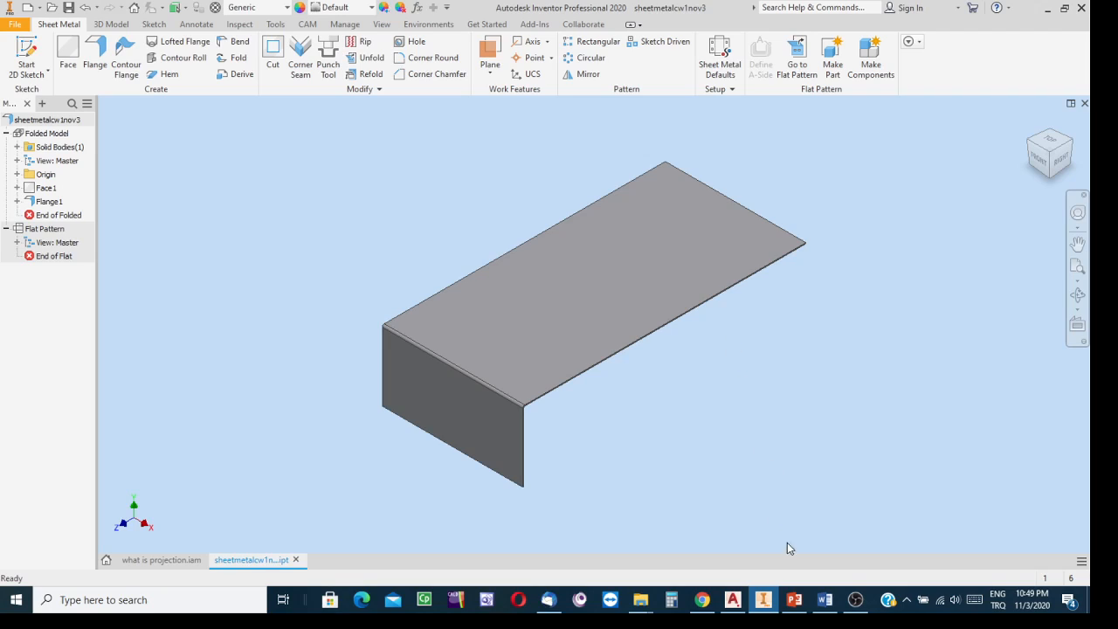
# - Examine the folded part's bend up close and in the right view, ending in the isometric view
pyautogui.click(794, 599)
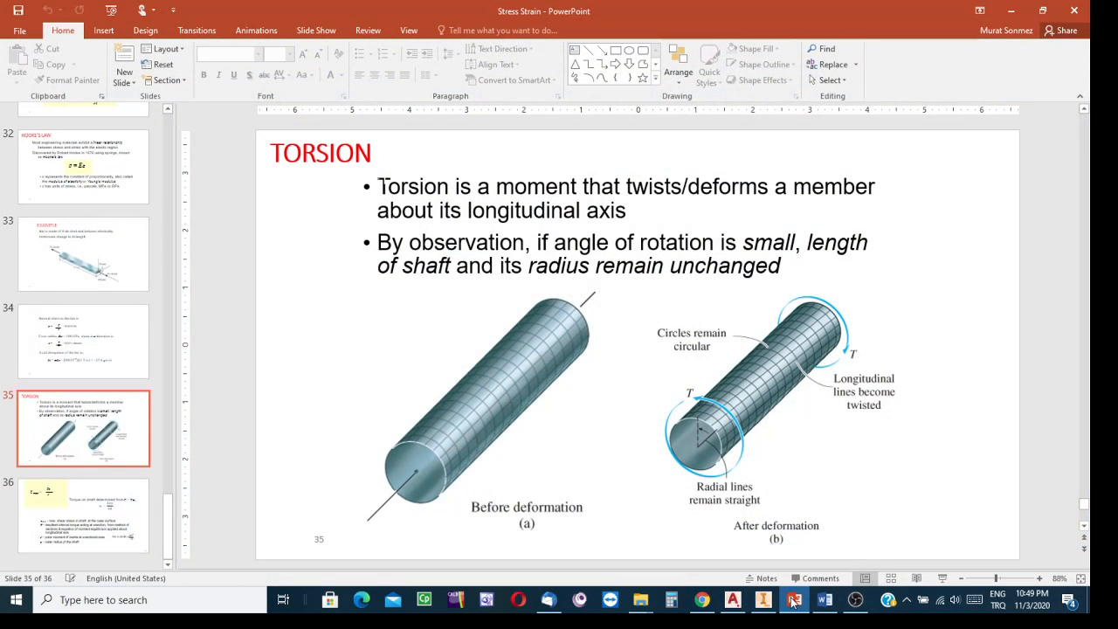
pyautogui.click(793, 599)
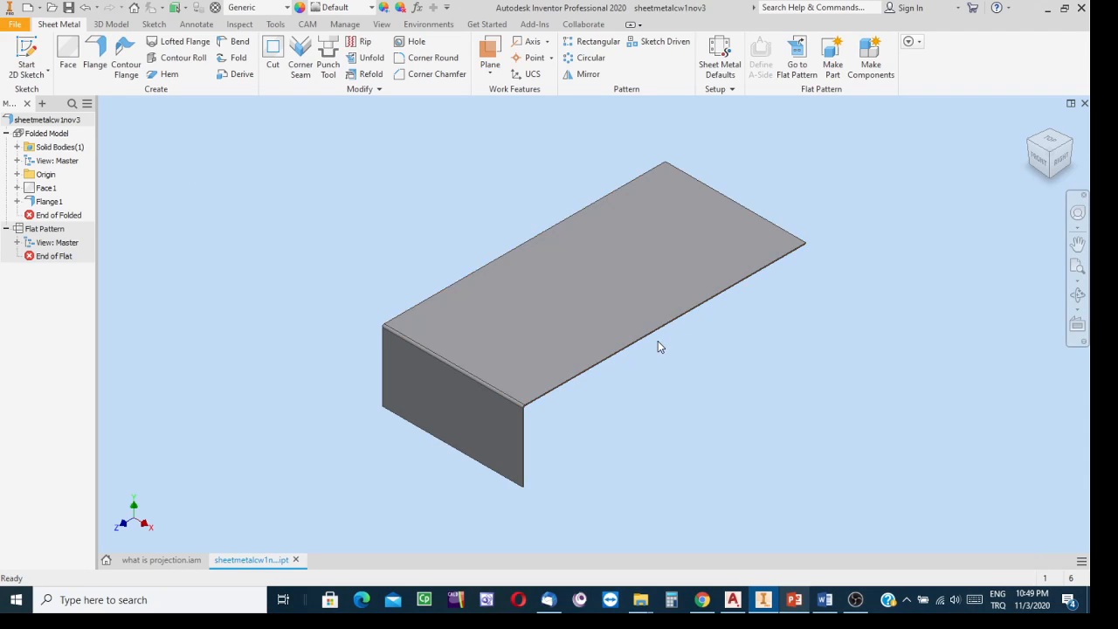
pyautogui.scroll(-5, 658, 342)
pyautogui.moveTo(657, 342); pyautogui.dragTo(891, 234, button='middle')
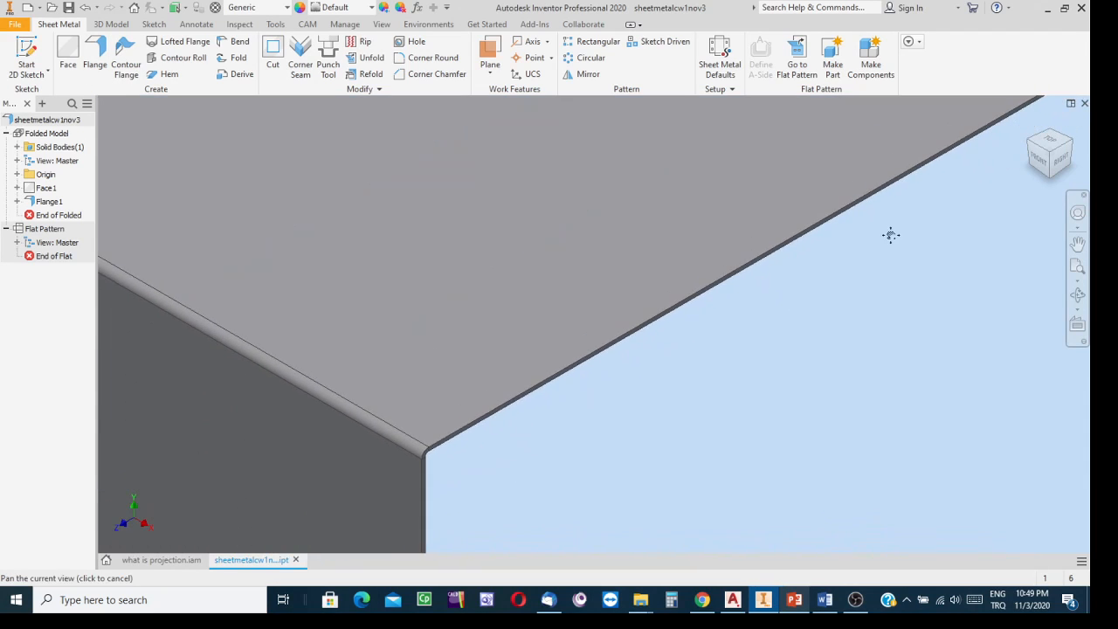
pyautogui.scroll(5, 679, 359)
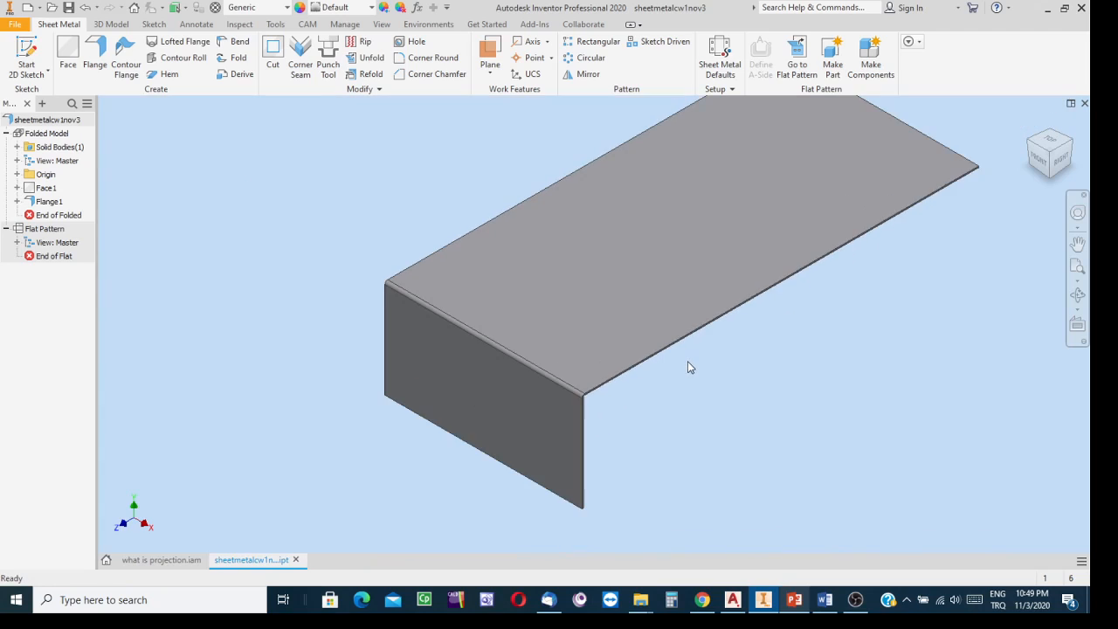
pyautogui.moveTo(698, 406); pyautogui.dragTo(634, 455, button='middle')
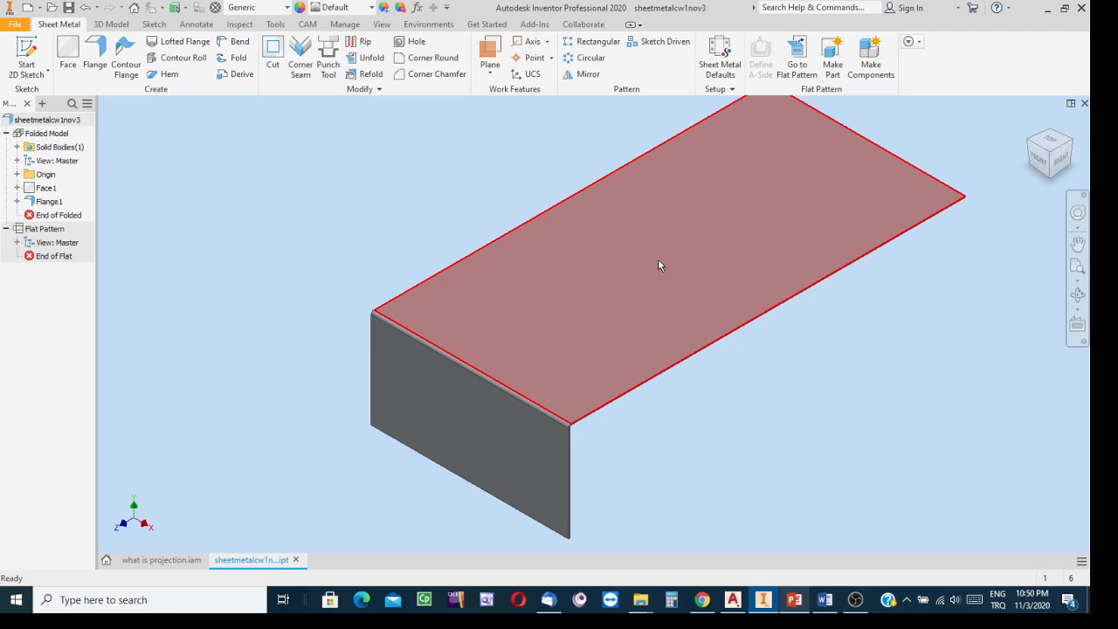
pyautogui.click(1060, 164)
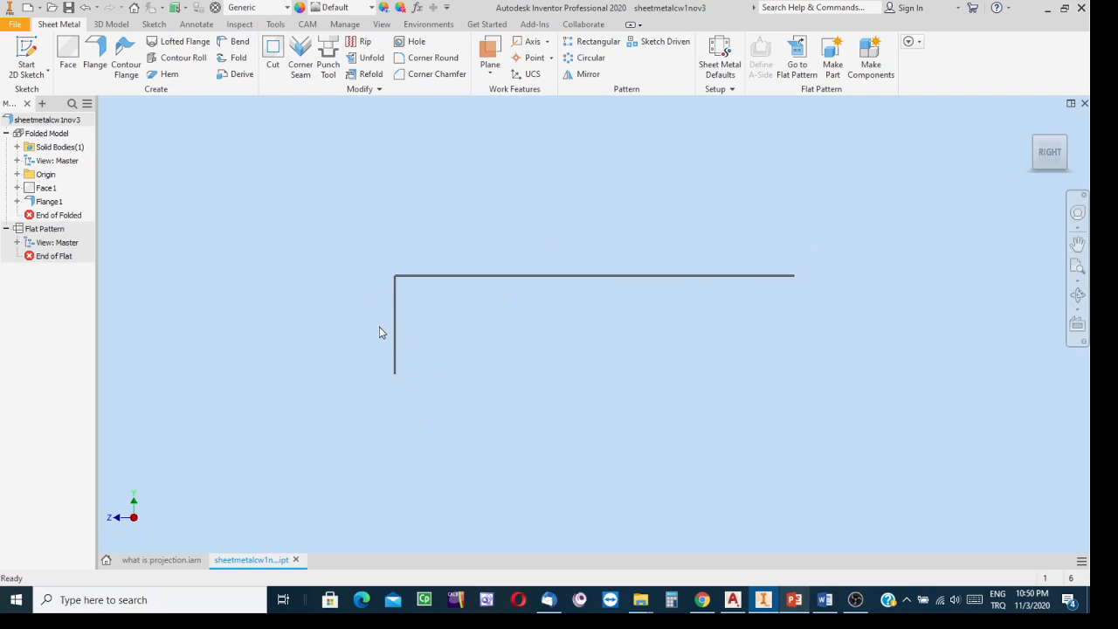
pyautogui.click(1037, 142)
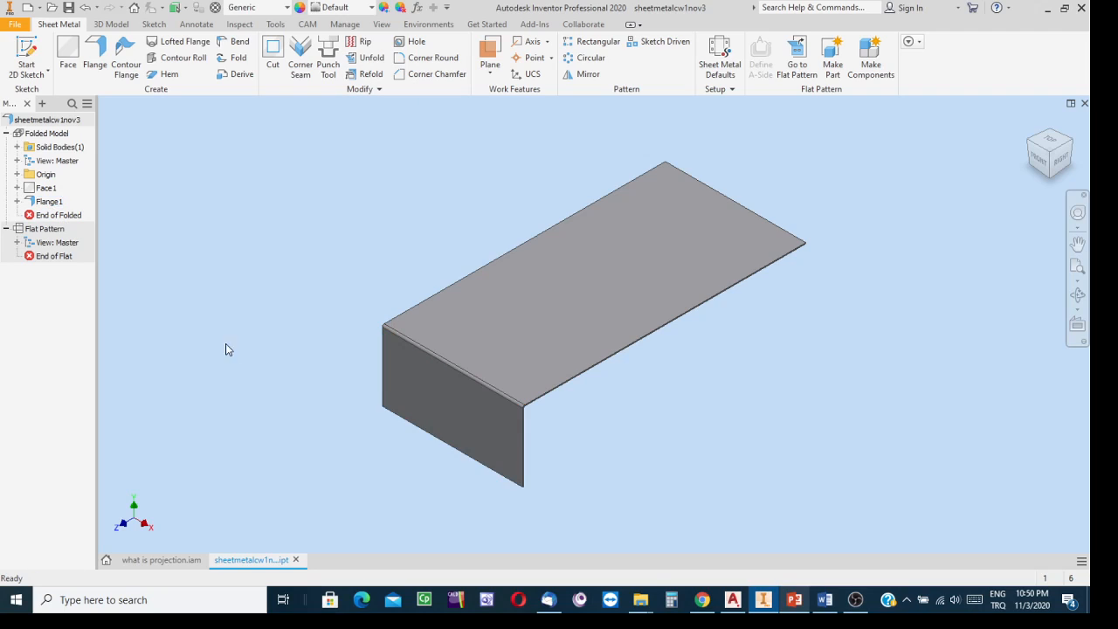
# - Edit Flange1 and flip its direction so the 50 mm flange points upward from the face
pyautogui.rightClick(43, 203)
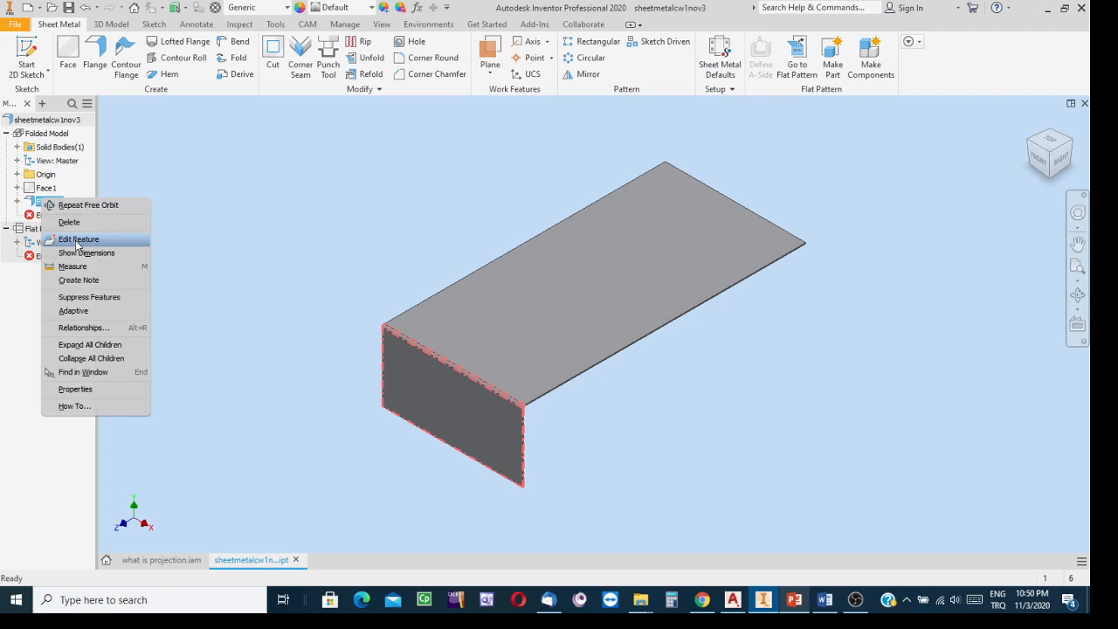
pyautogui.click(77, 240)
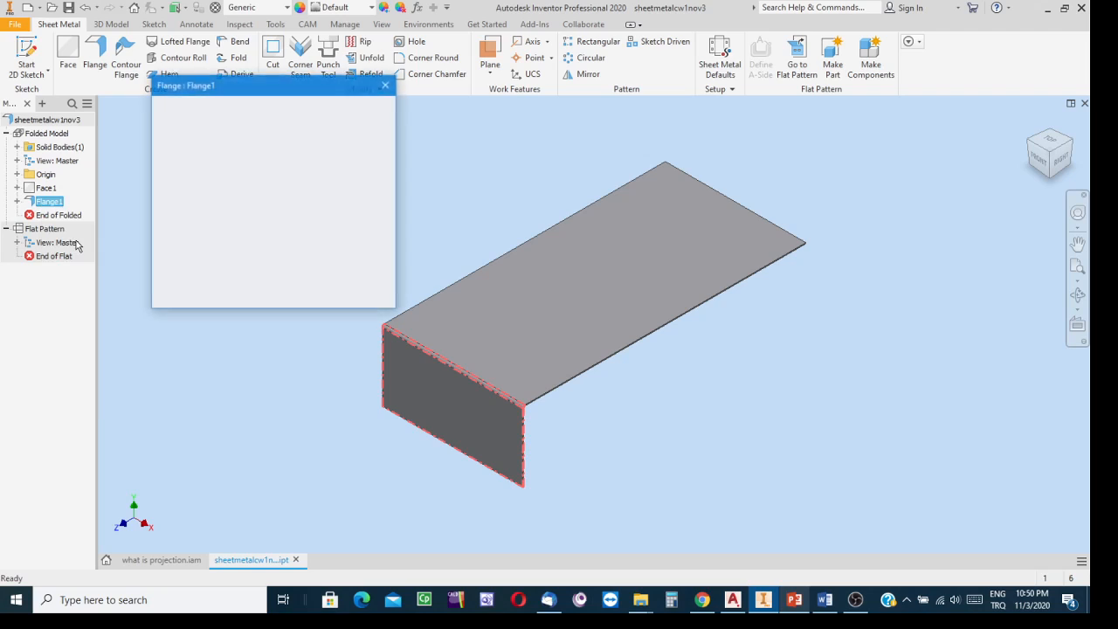
pyautogui.moveTo(279, 91); pyautogui.dragTo(254, 129)
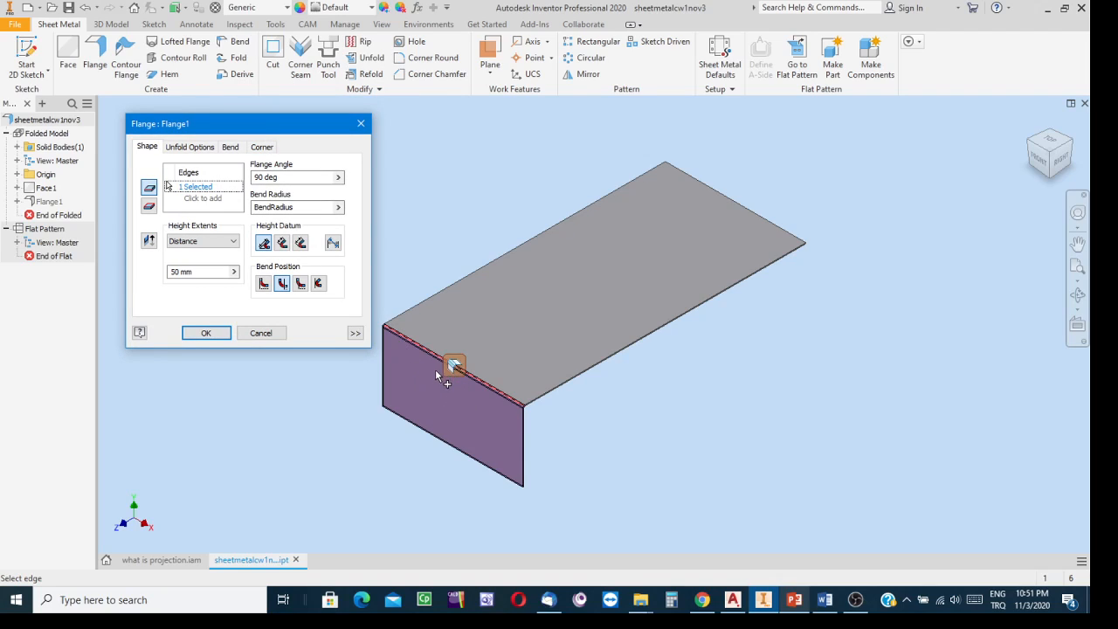
pyautogui.click(149, 242)
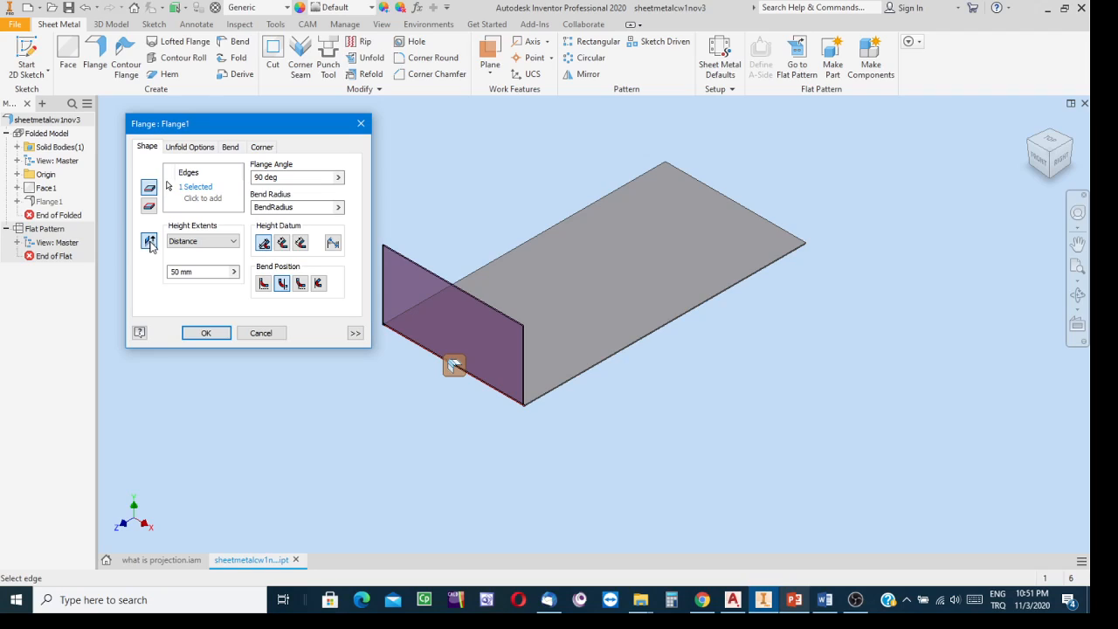
pyautogui.click(150, 242)
pyautogui.click(149, 242)
pyautogui.click(206, 333)
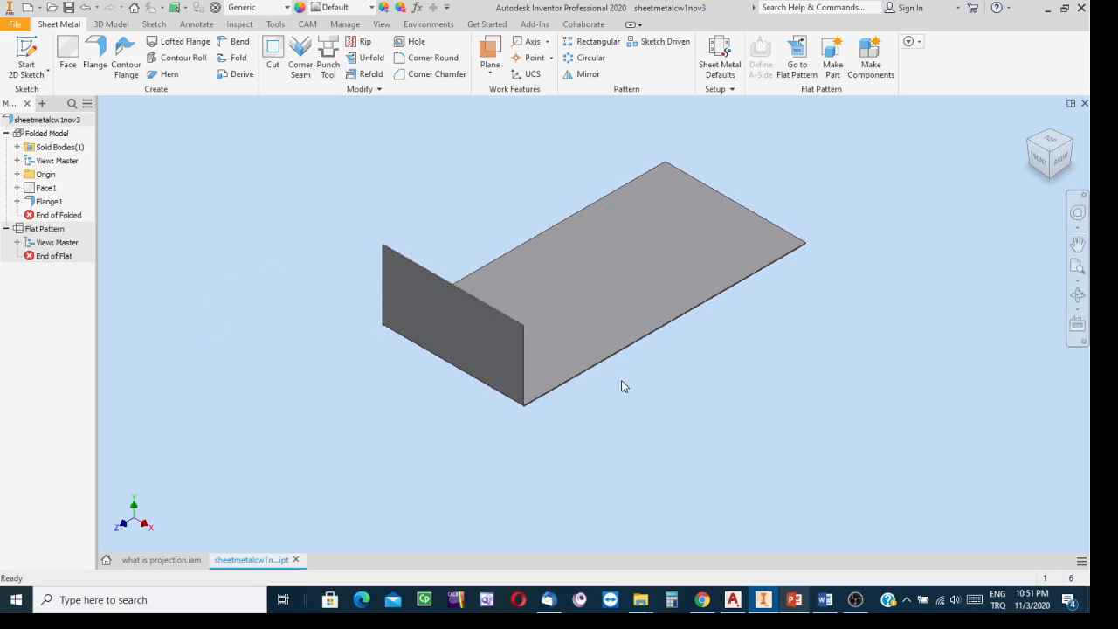
# - Examine the bend radius between the flange and the base face from below and up close
pyautogui.scroll(3, 611, 389)
pyautogui.scroll(-1, 610, 391)
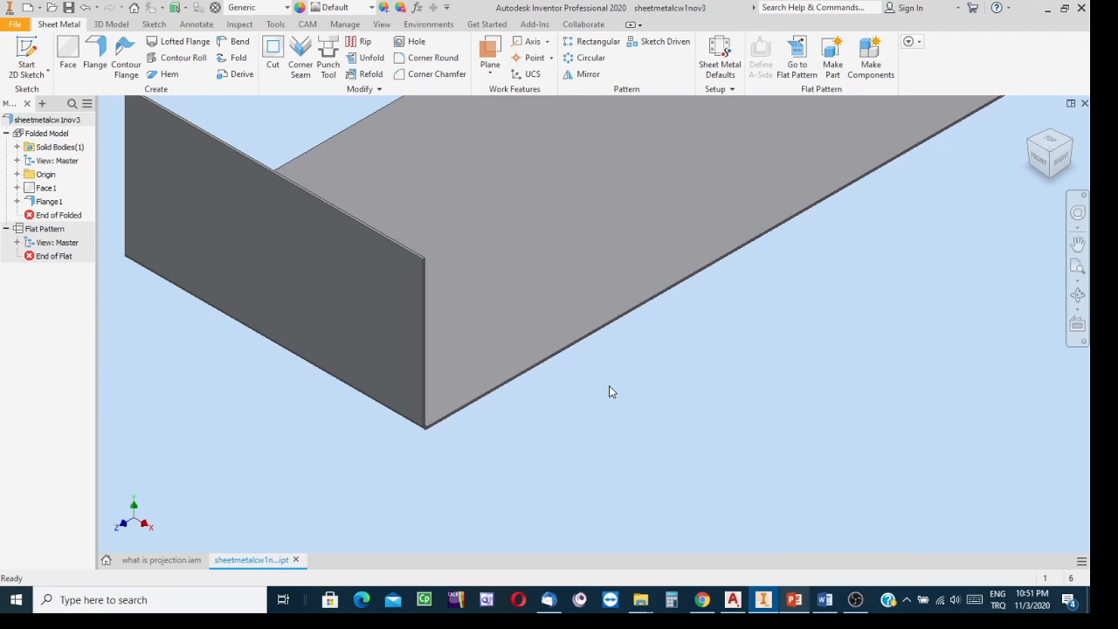
pyautogui.click(1077, 294)
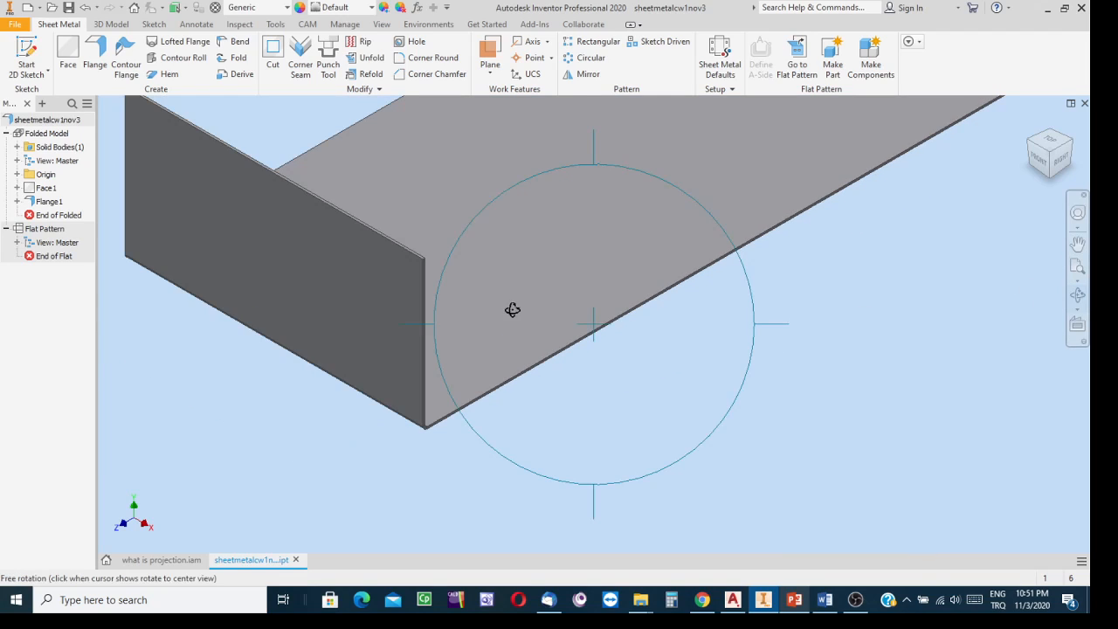
pyautogui.moveTo(422, 316); pyautogui.dragTo(378, 172)
pyautogui.press('Escape')
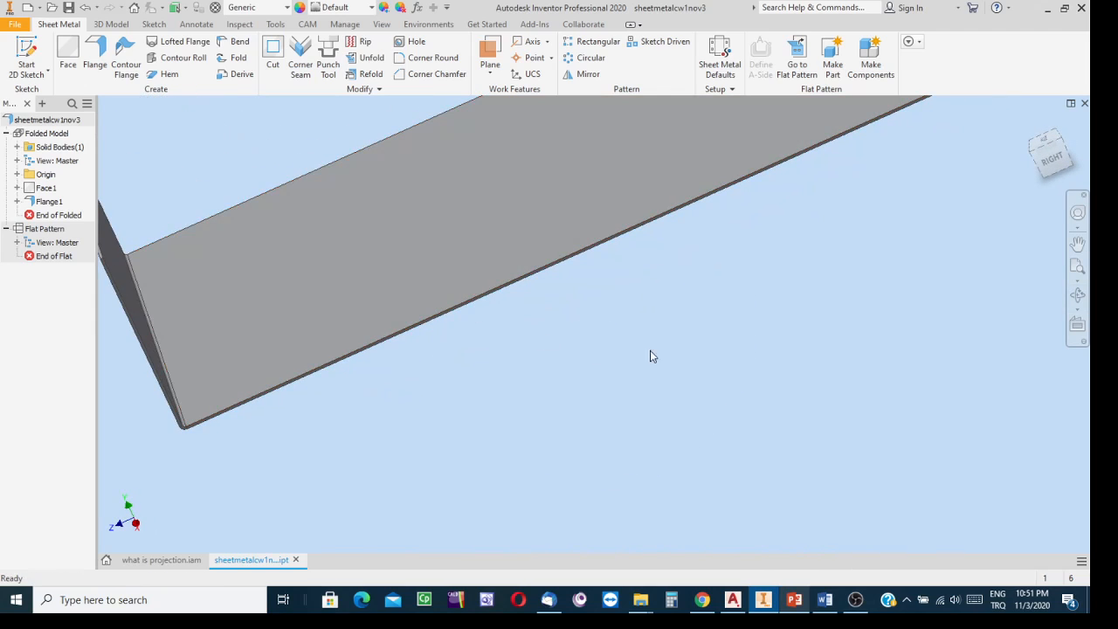
pyautogui.click(1077, 294)
pyautogui.moveTo(530, 337); pyautogui.dragTo(649, 200)
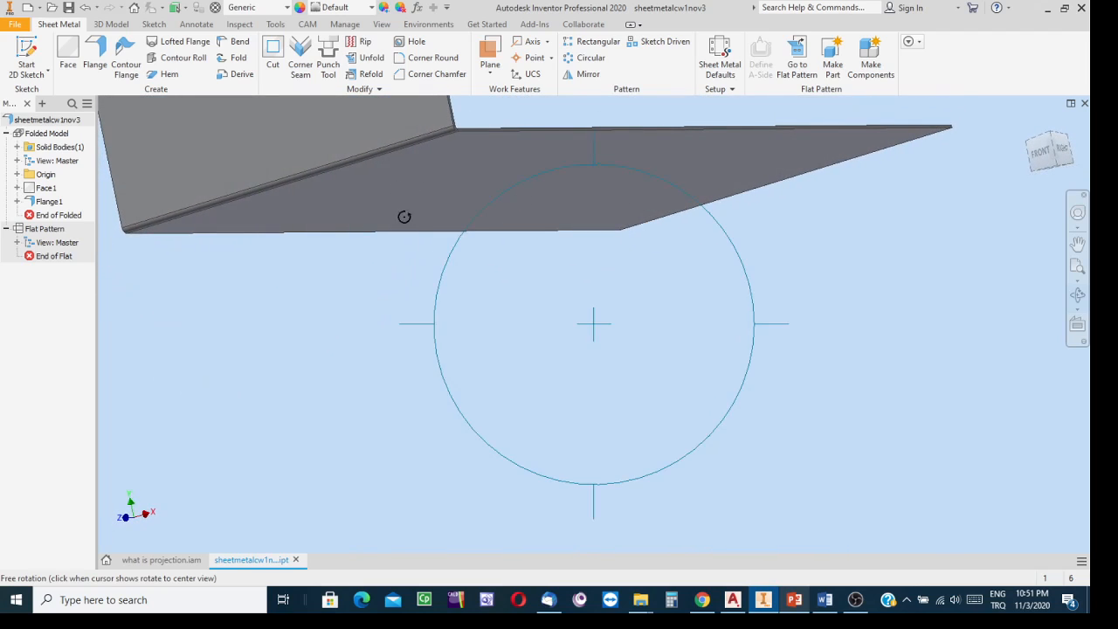
pyautogui.moveTo(408, 211); pyautogui.dragTo(604, 432, button='middle')
pyautogui.scroll(5, 559, 376)
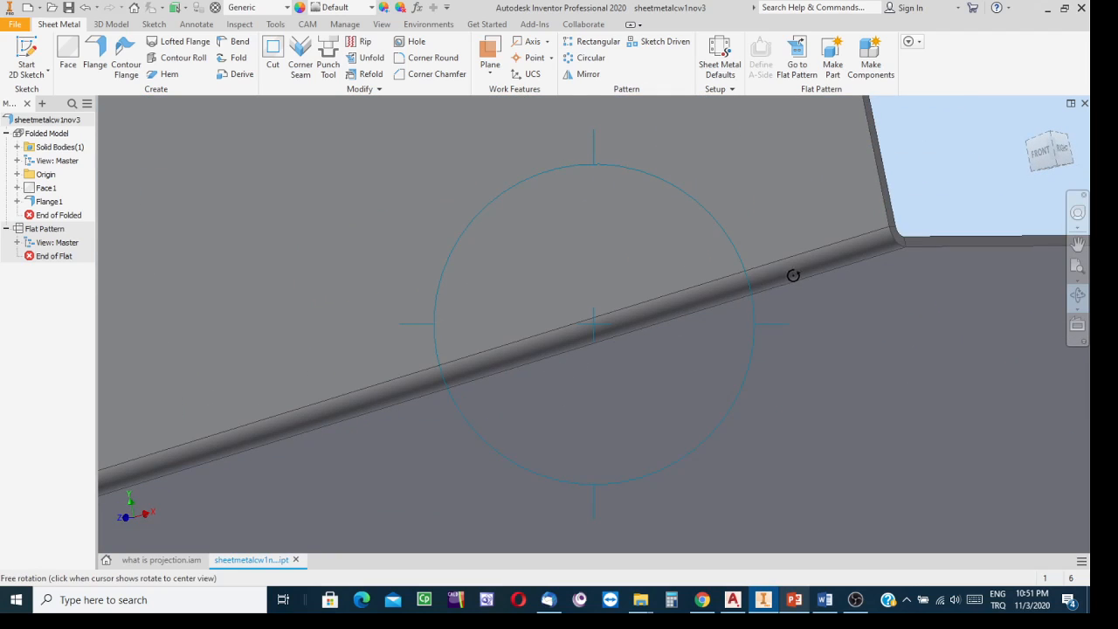
pyautogui.scroll(6, 914, 246)
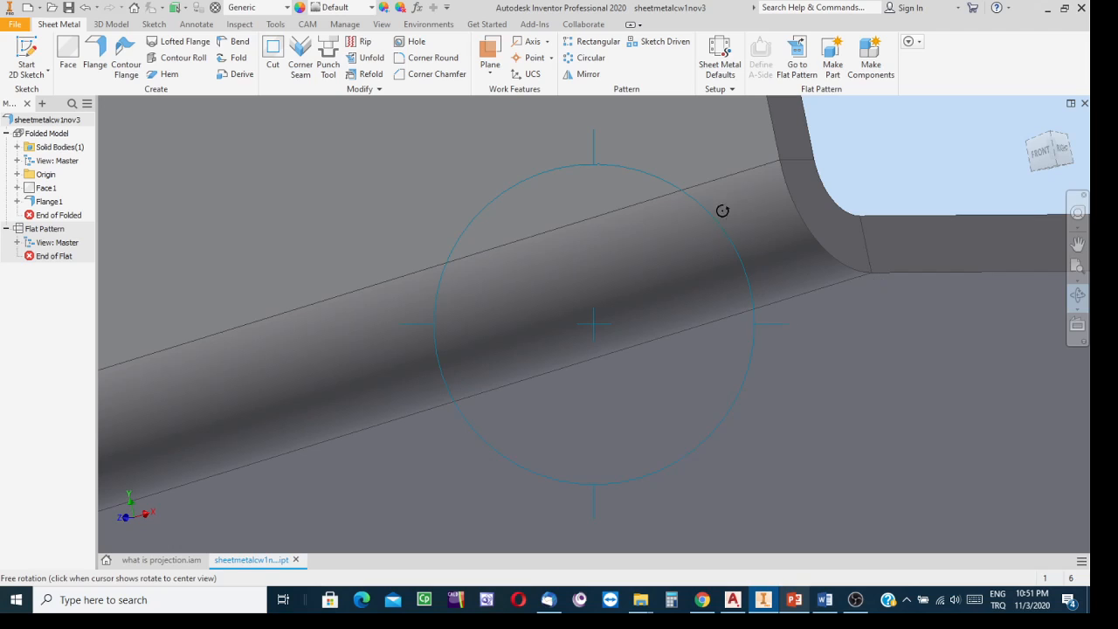
pyautogui.scroll(-5, 924, 184)
pyautogui.moveTo(921, 183); pyautogui.dragTo(704, 419, button='middle')
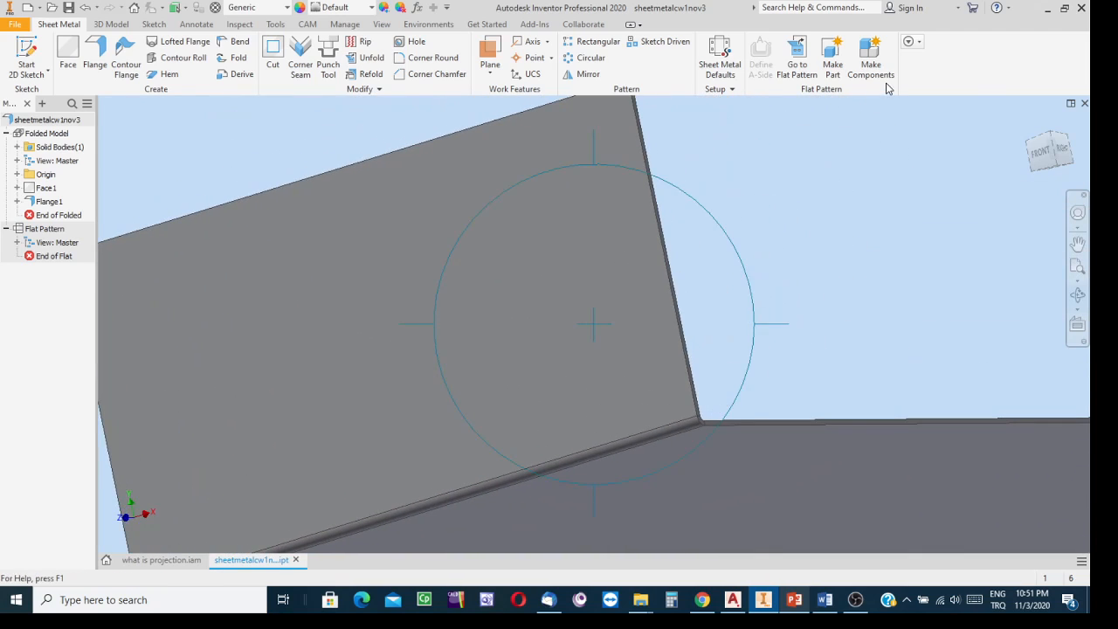
# - Check the bend line in the updated flat pattern and return to the folded part in isometric view
pyautogui.click(796, 50)
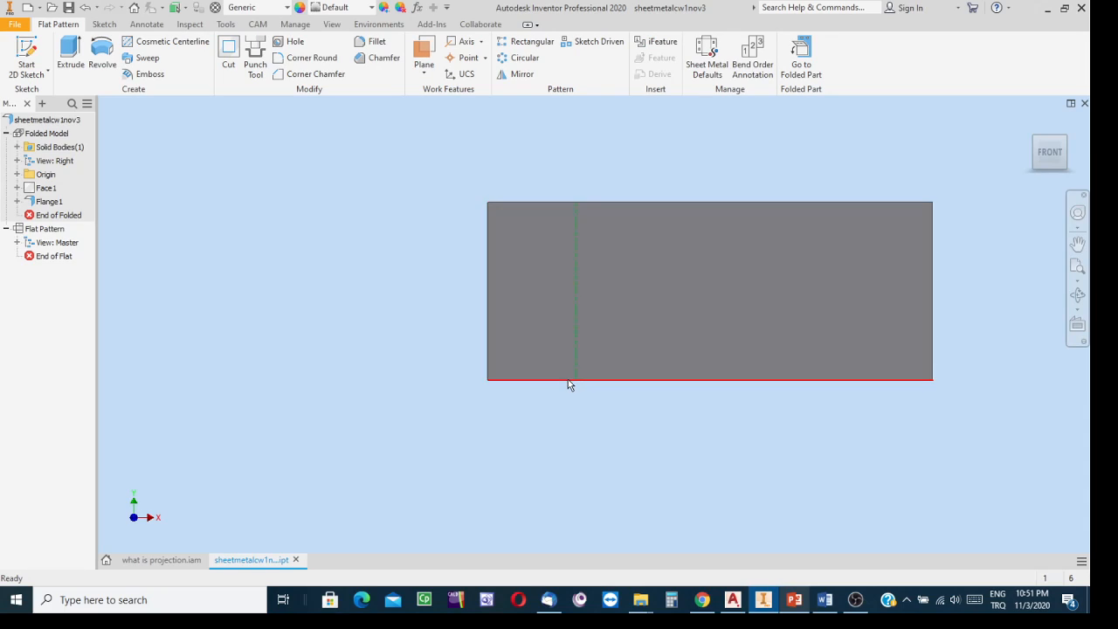
pyautogui.moveTo(568, 379)
pyautogui.click(800, 61)
pyautogui.scroll(-5, 846, 269)
pyautogui.moveTo(874, 260); pyautogui.dragTo(629, 311, button='middle')
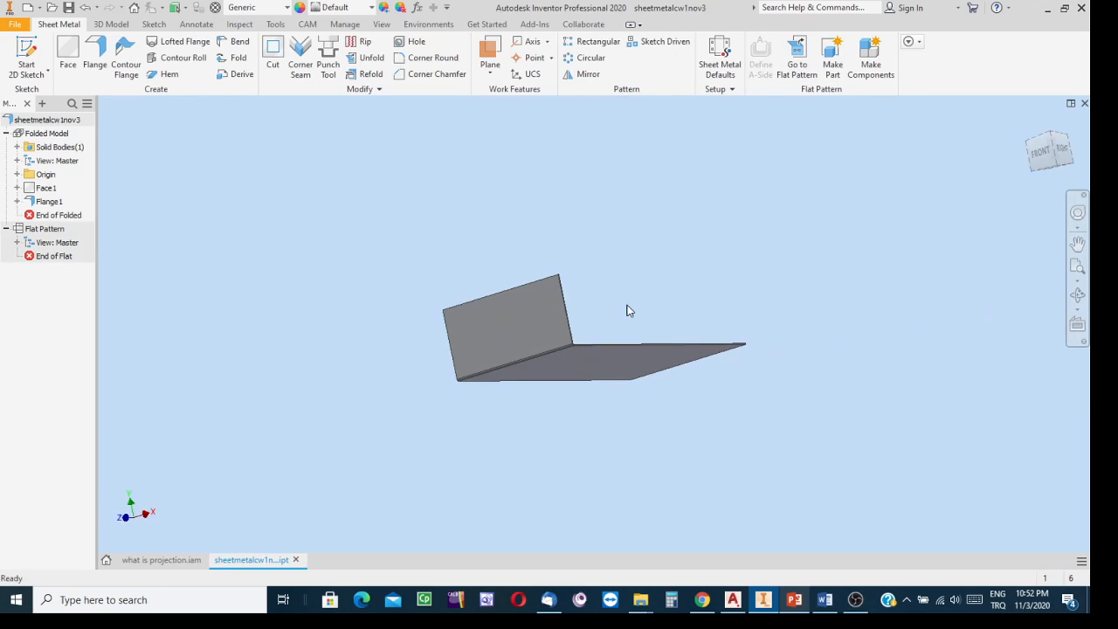
pyautogui.click(1051, 139)
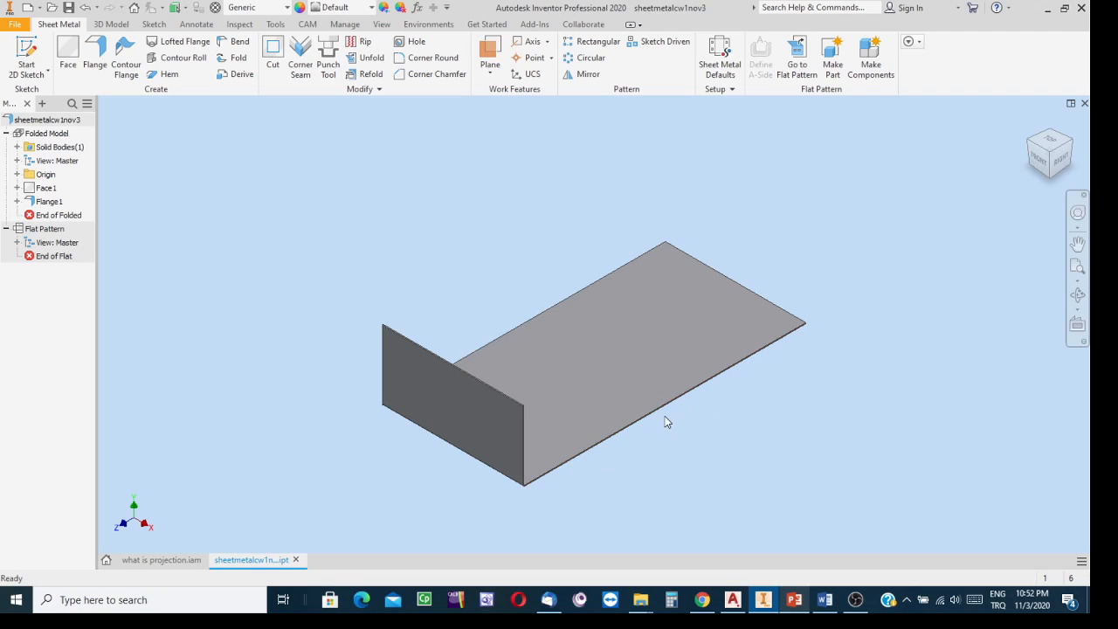
# - Start a new 2D sketch on the thin side face along the base plate's long front edge
pyautogui.scroll(-5, 659, 430)
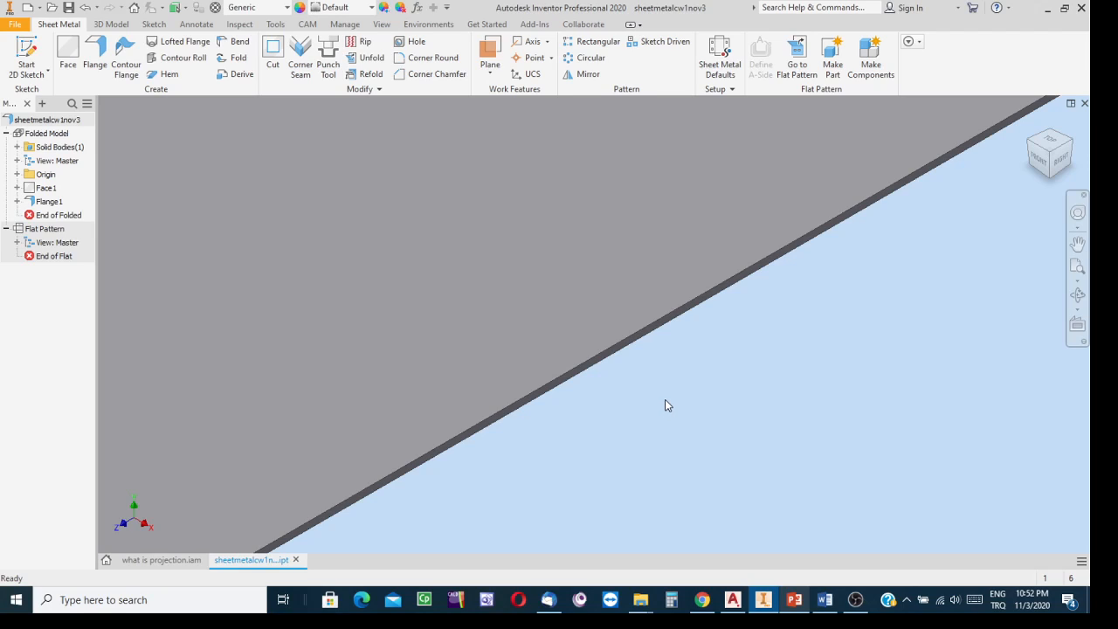
pyautogui.scroll(5, 664, 406)
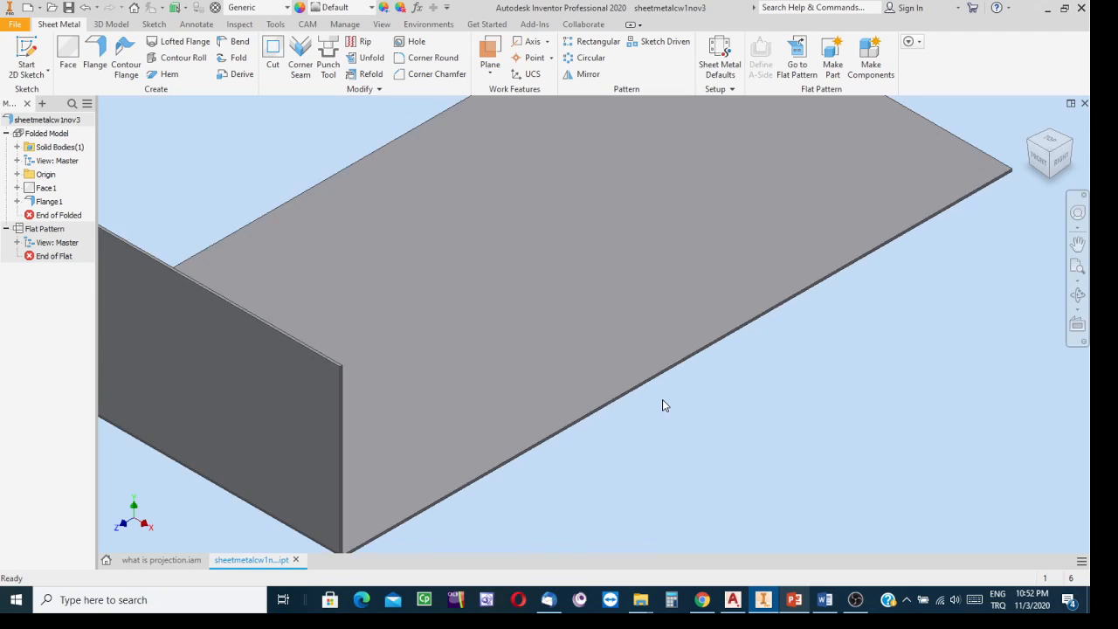
pyautogui.scroll(-5, 662, 407)
pyautogui.scroll(-1, 620, 397)
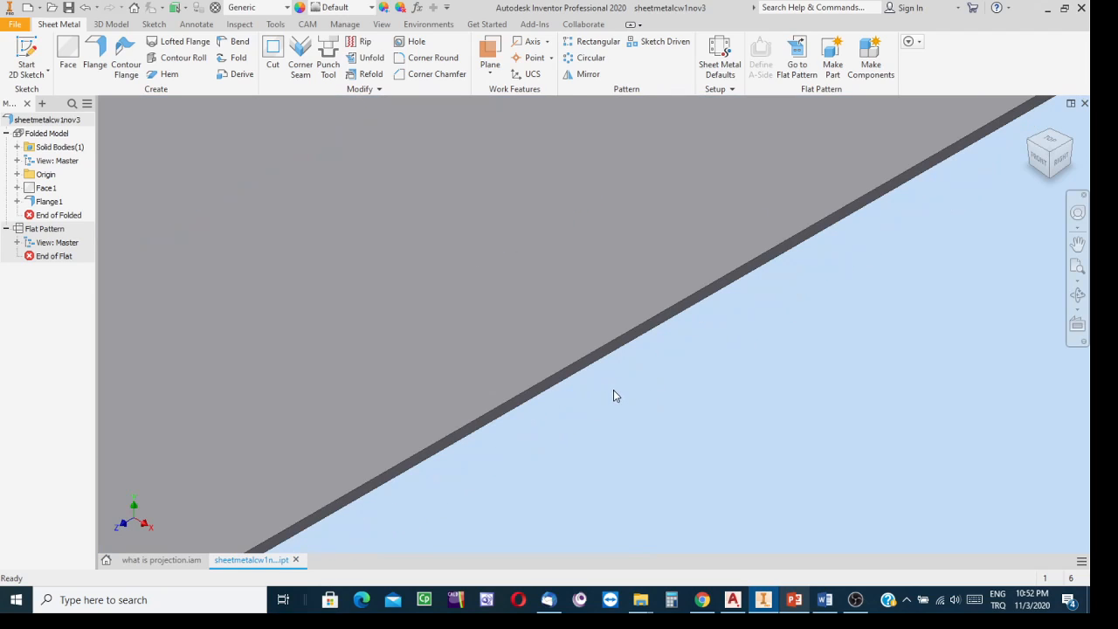
pyautogui.scroll(-3, 602, 407)
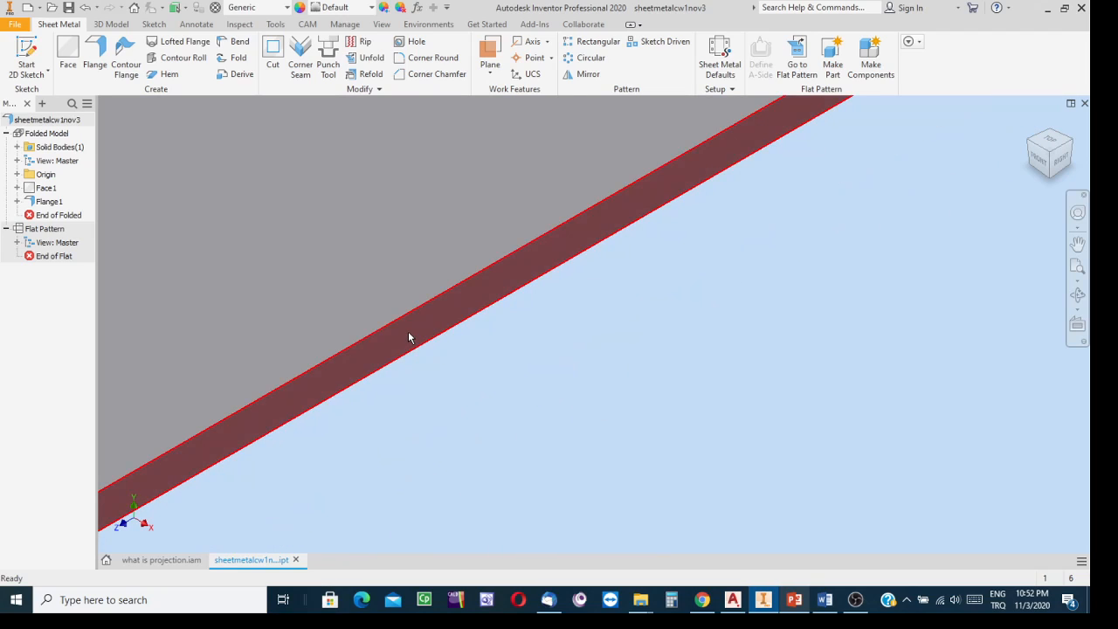
pyautogui.click(403, 339)
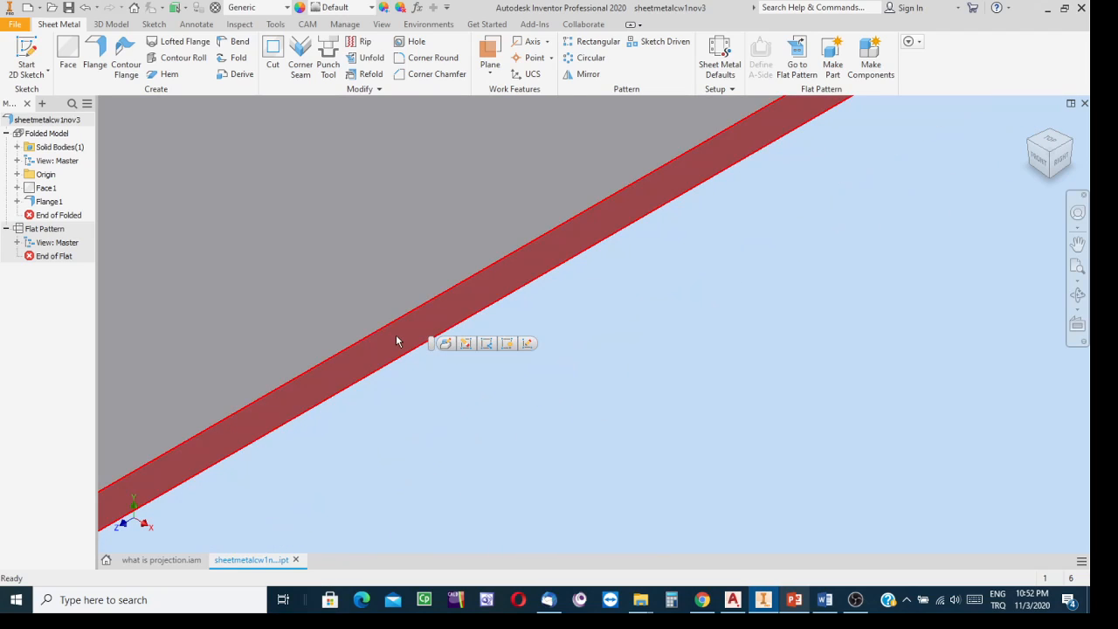
pyautogui.rightClick(394, 340)
pyautogui.click(395, 375)
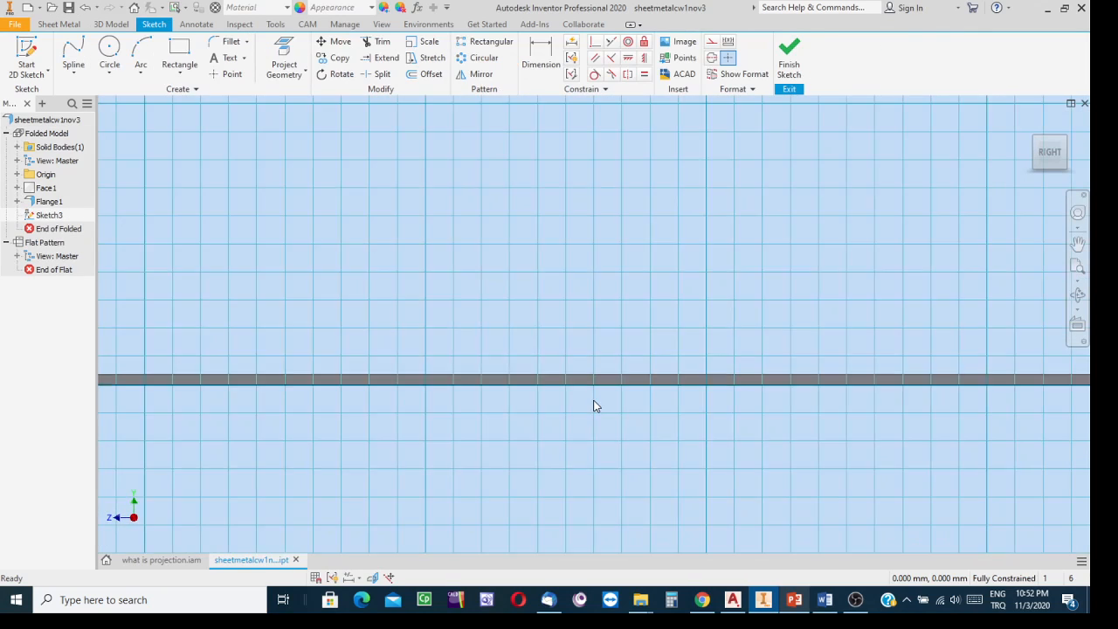
pyautogui.scroll(6, 594, 404)
pyautogui.scroll(-7, 591, 409)
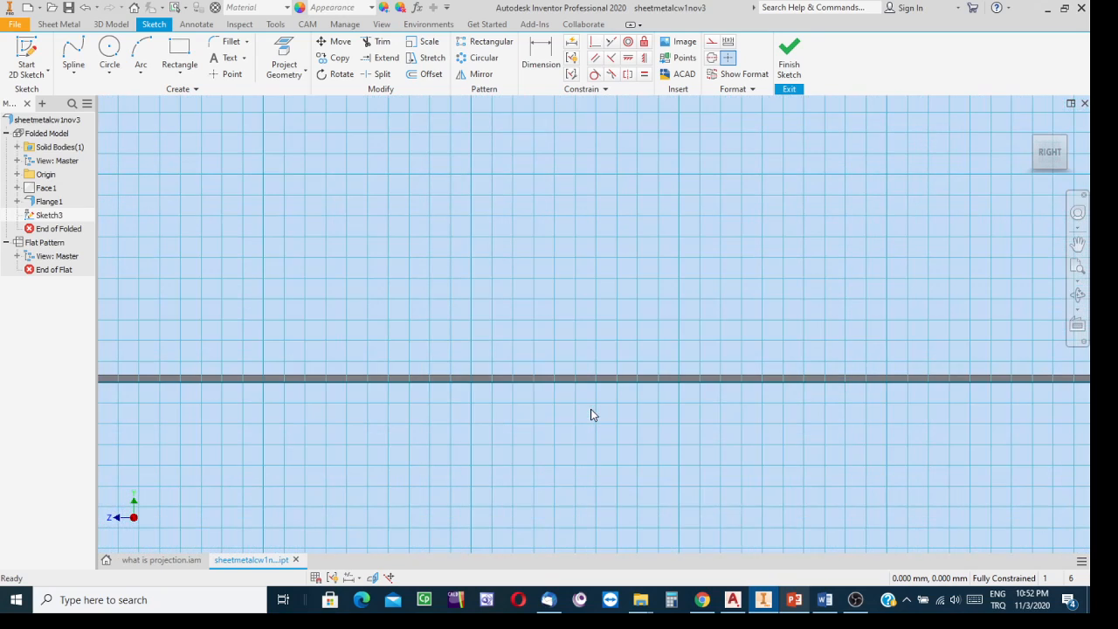
pyautogui.scroll(4, 579, 415)
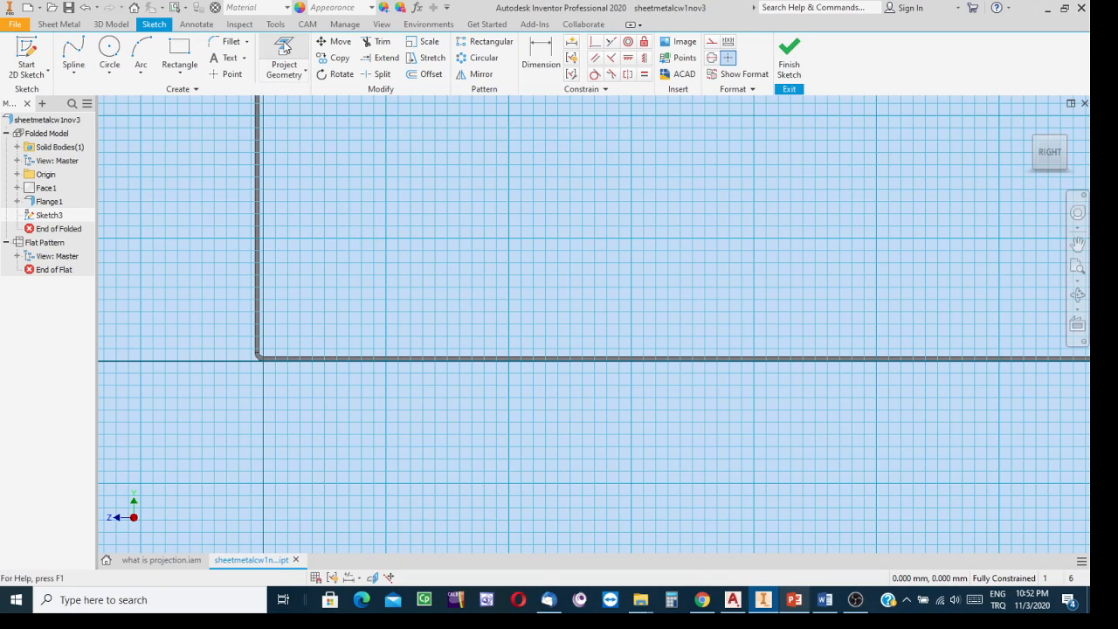
# - Project the lower long edge of the plate's thin side face into the sketch
pyautogui.click(284, 45)
pyautogui.scroll(-3, 651, 386)
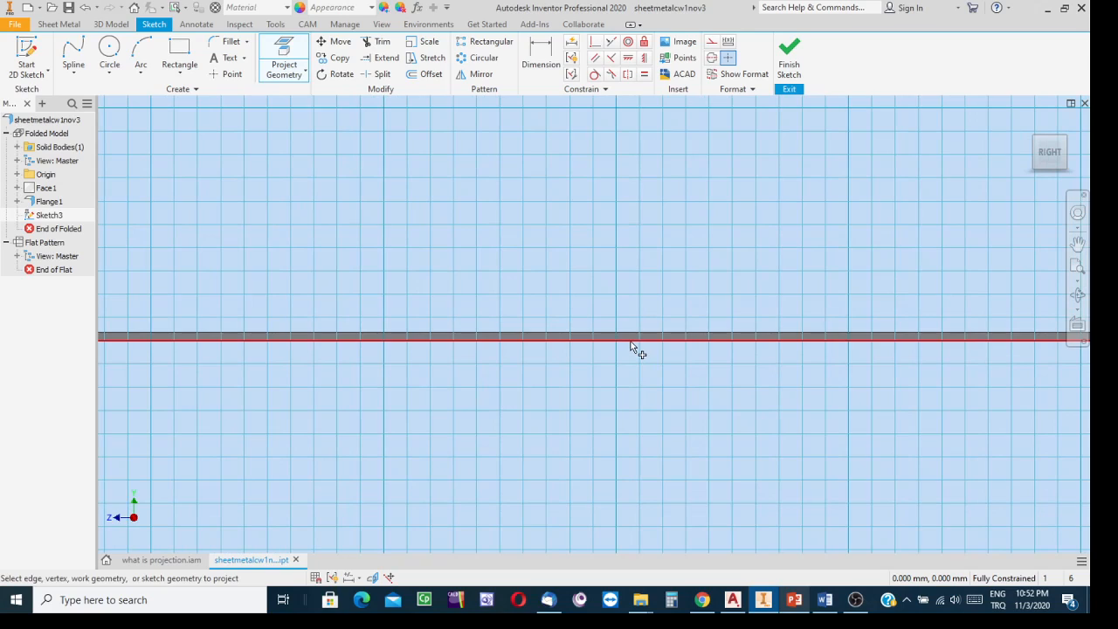
pyautogui.moveTo(631, 342)
pyautogui.click(621, 342)
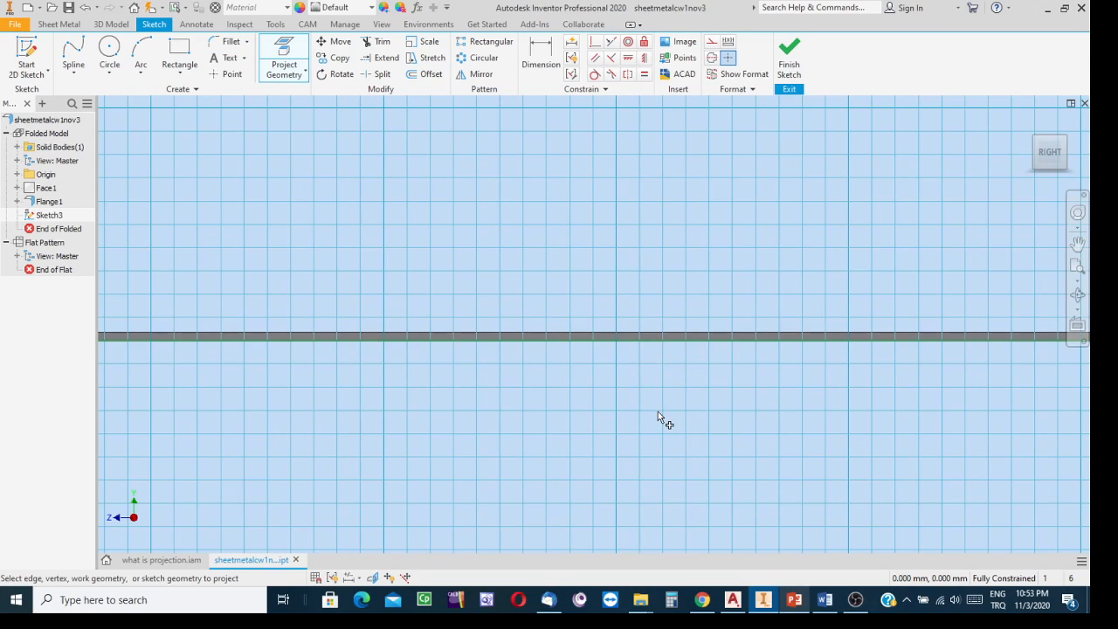
# - Sketch a rectangle about 57 by 46 mm that crosses the plate's edge, to the inner side of the upright flange
pyautogui.click(179, 54)
pyautogui.scroll(3, 545, 212)
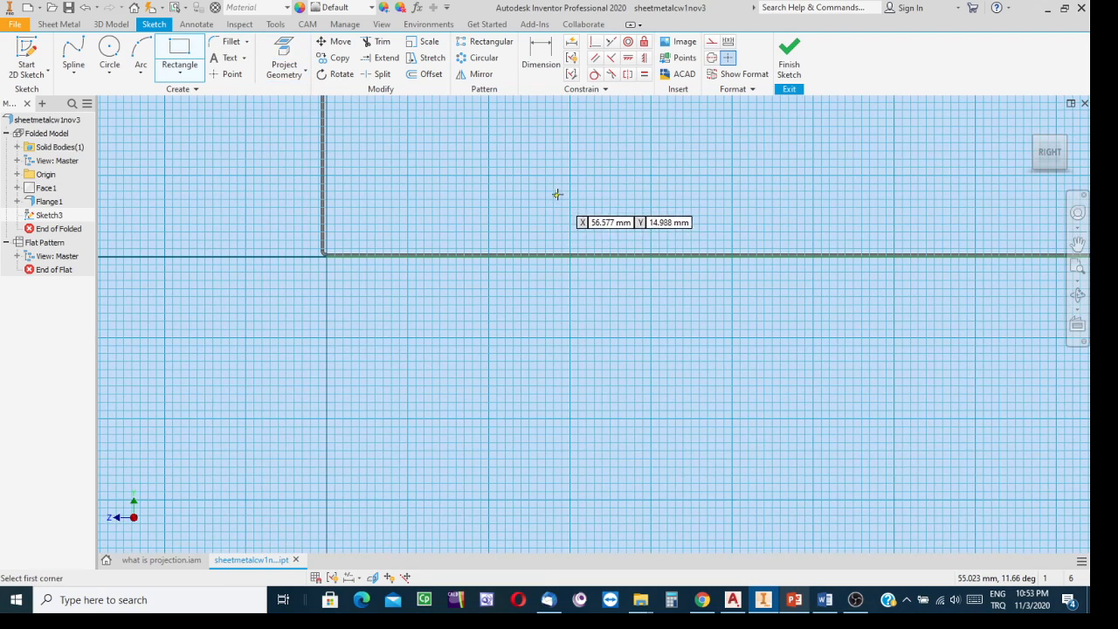
pyautogui.moveTo(554, 195); pyautogui.dragTo(512, 327, button='middle')
pyautogui.click(529, 270)
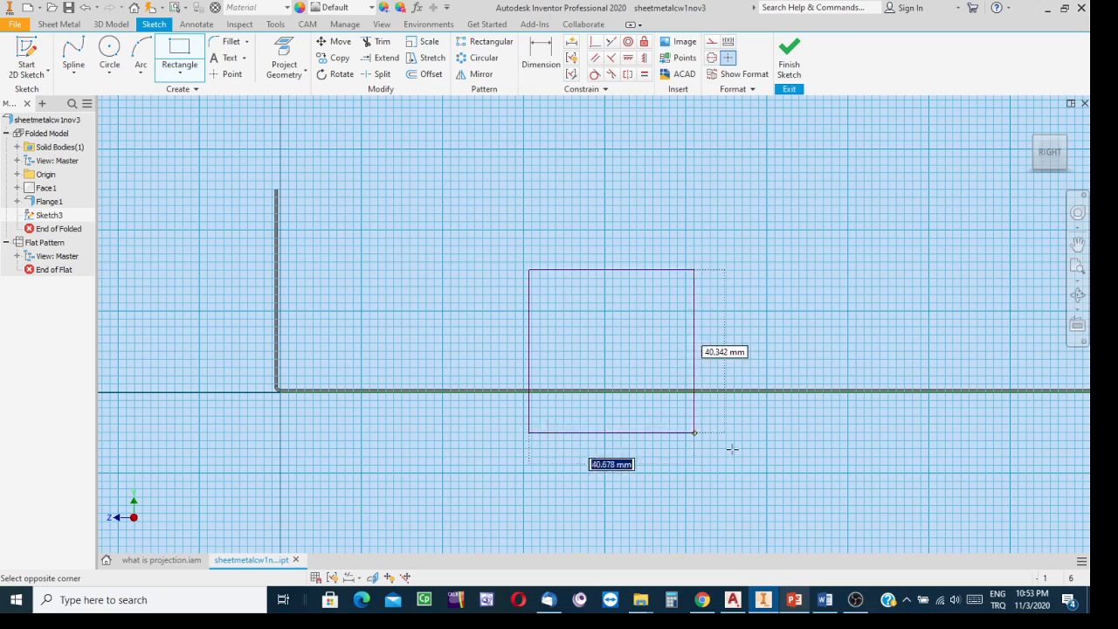
pyautogui.click(760, 457)
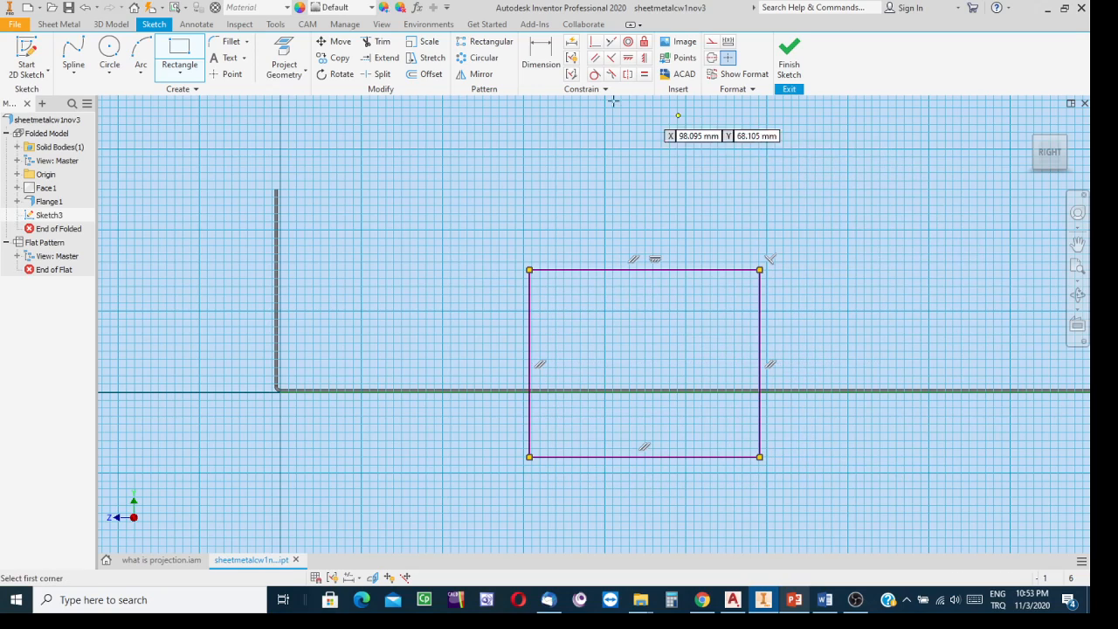
# - Dimension the rectangle's near vertical side 60 mm from the flange's outer edge
pyautogui.click(542, 59)
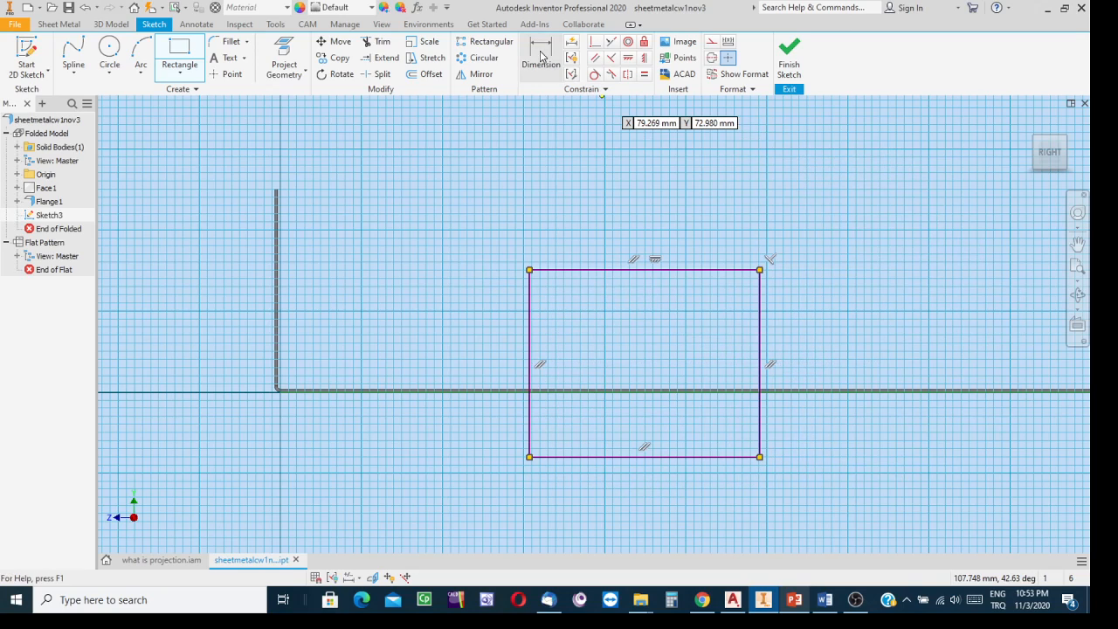
pyautogui.click(276, 367)
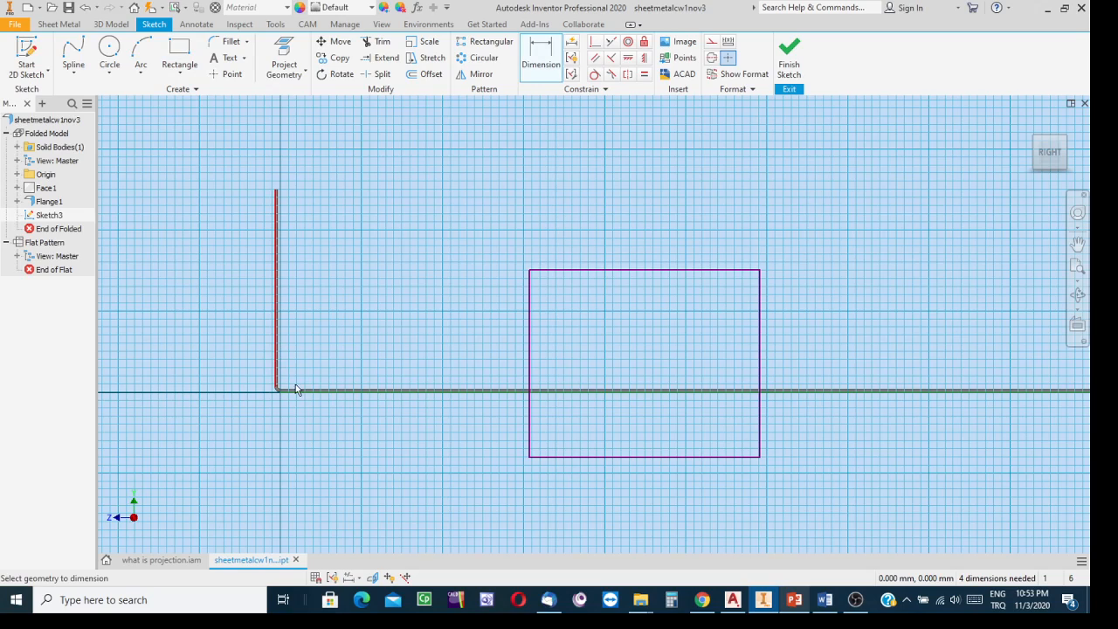
pyautogui.click(529, 432)
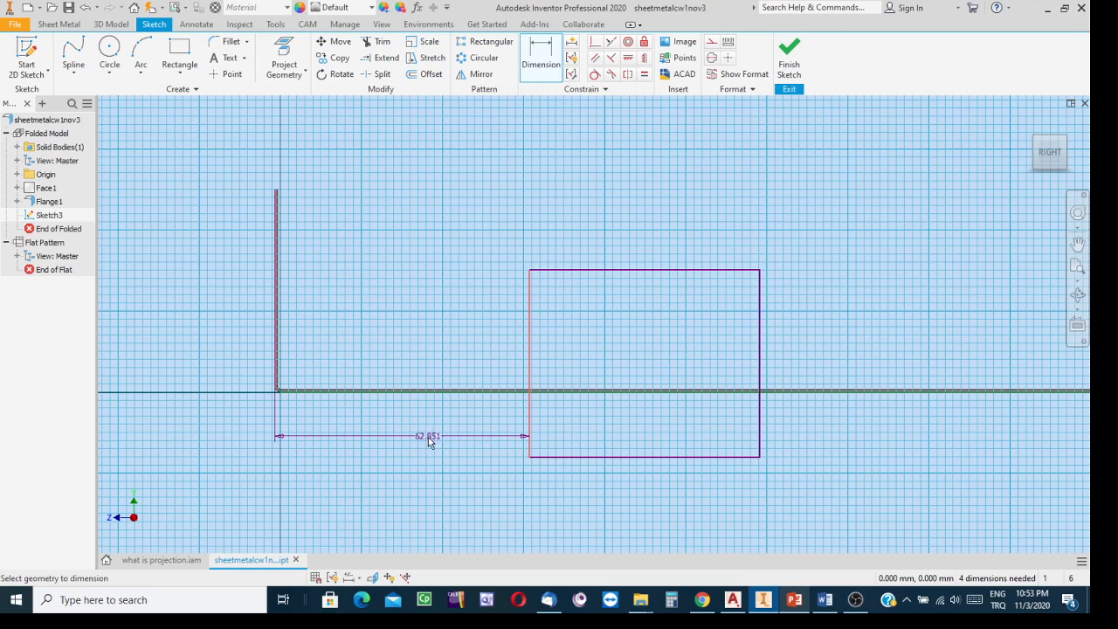
pyautogui.click(428, 443)
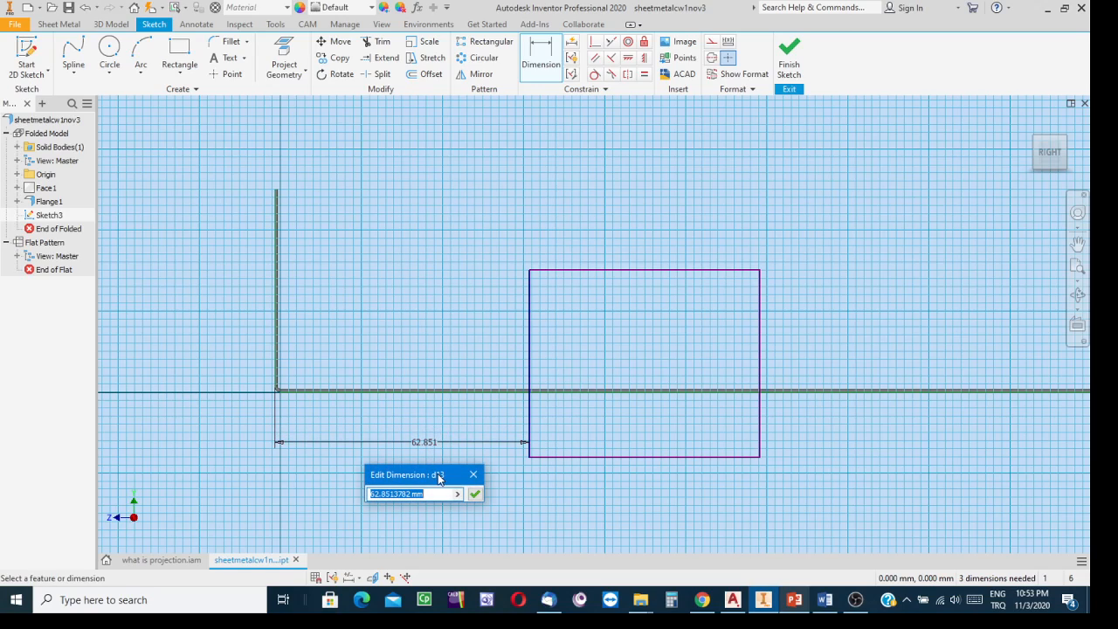
pyautogui.write('60')
pyautogui.press('Return')
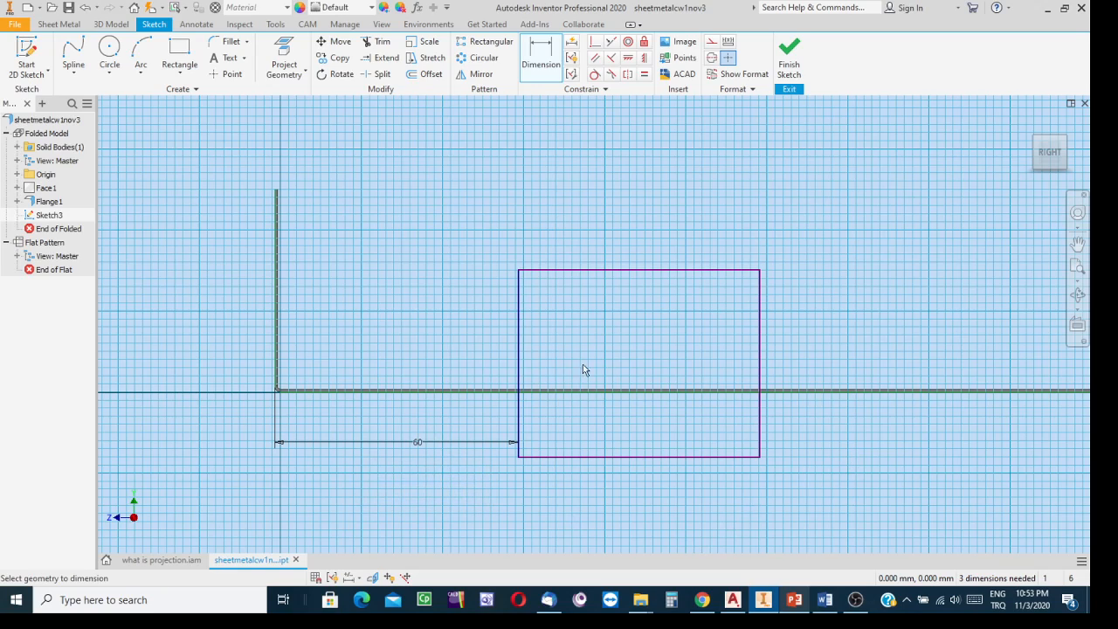
# - Dimension the rectangle's width between its two vertical sides as 50 mm
pyautogui.click(519, 353)
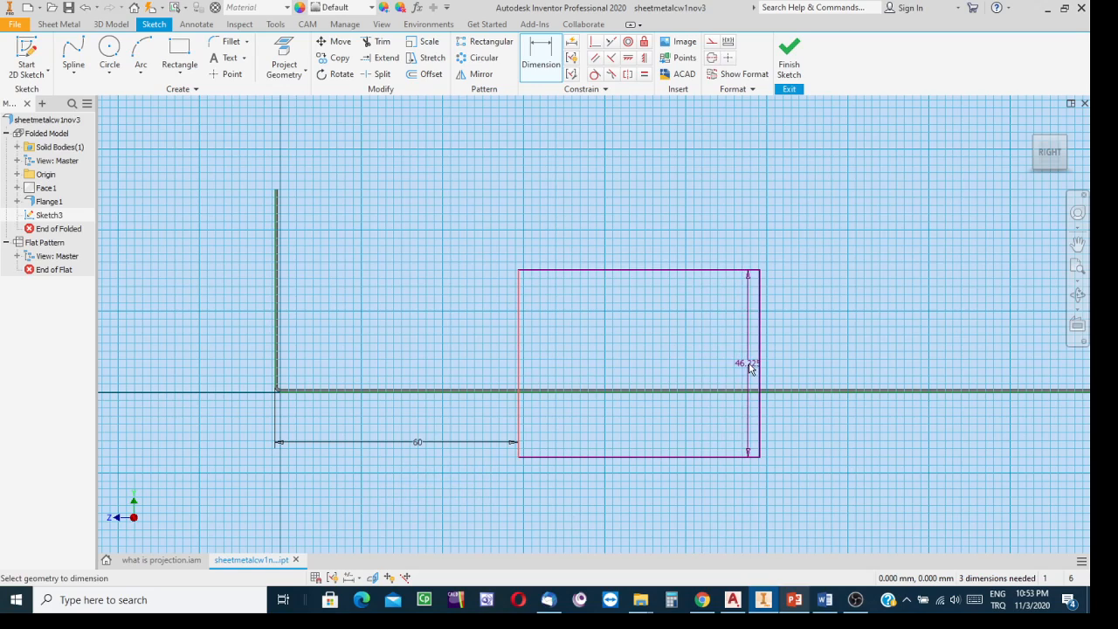
pyautogui.click(760, 376)
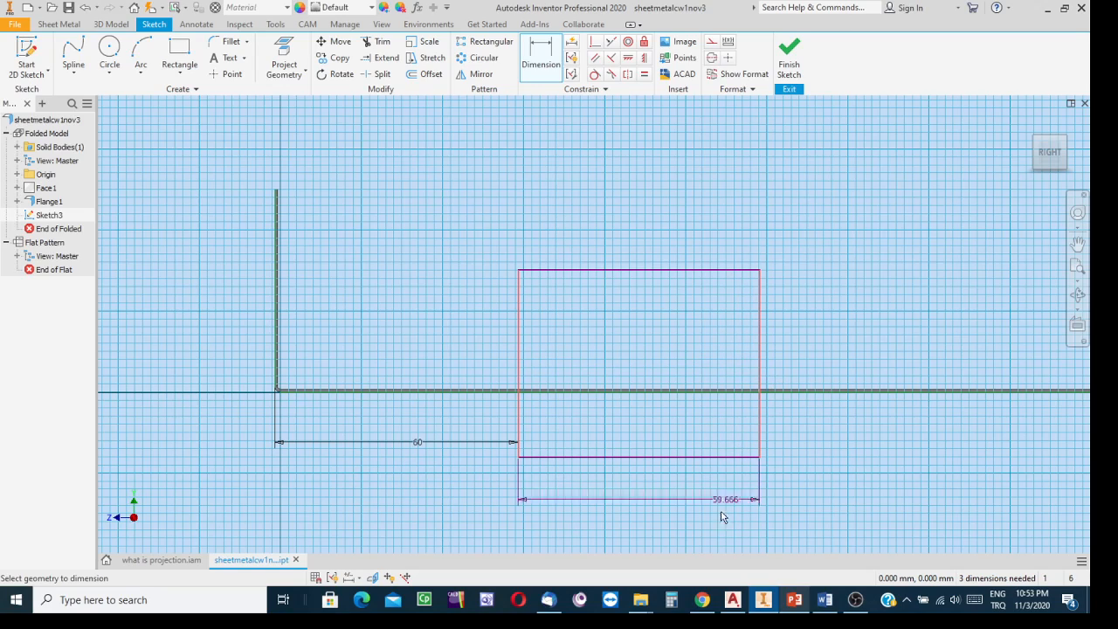
pyautogui.click(664, 503)
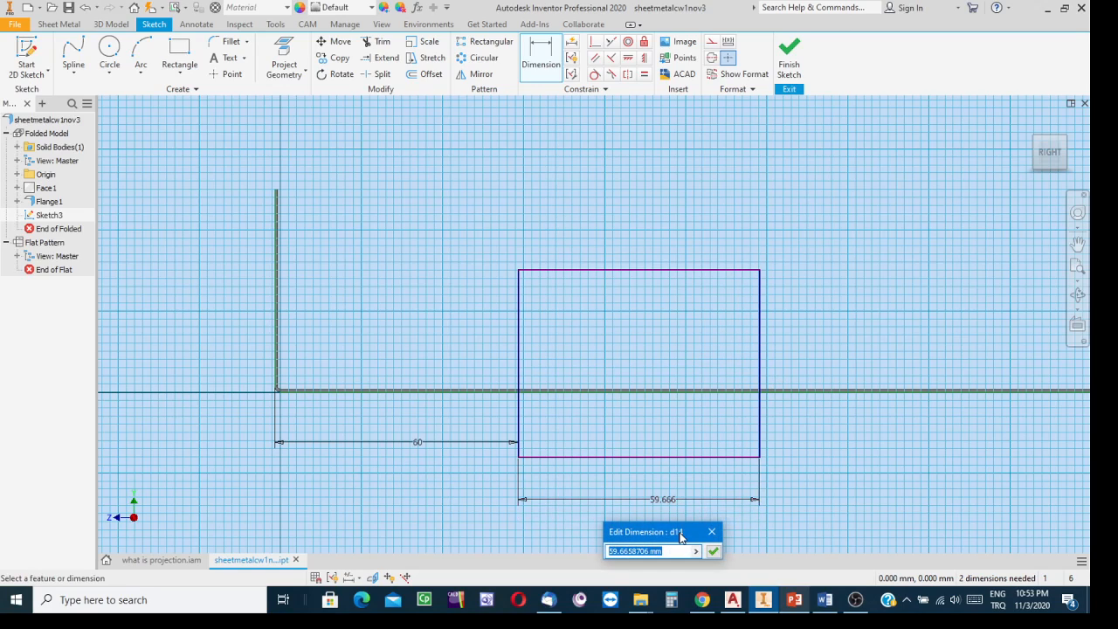
pyautogui.write('50')
pyautogui.press('Return')
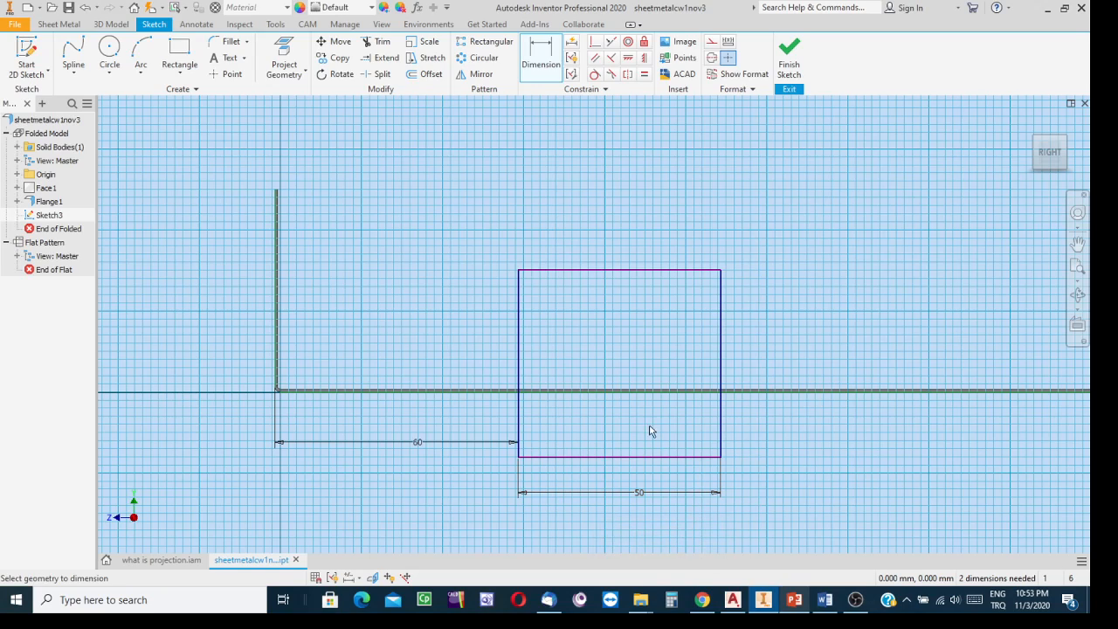
# - Dimension the rectangle's top line 30 mm above the projected lower edge of the plate
pyautogui.click(484, 394)
pyautogui.click(541, 273)
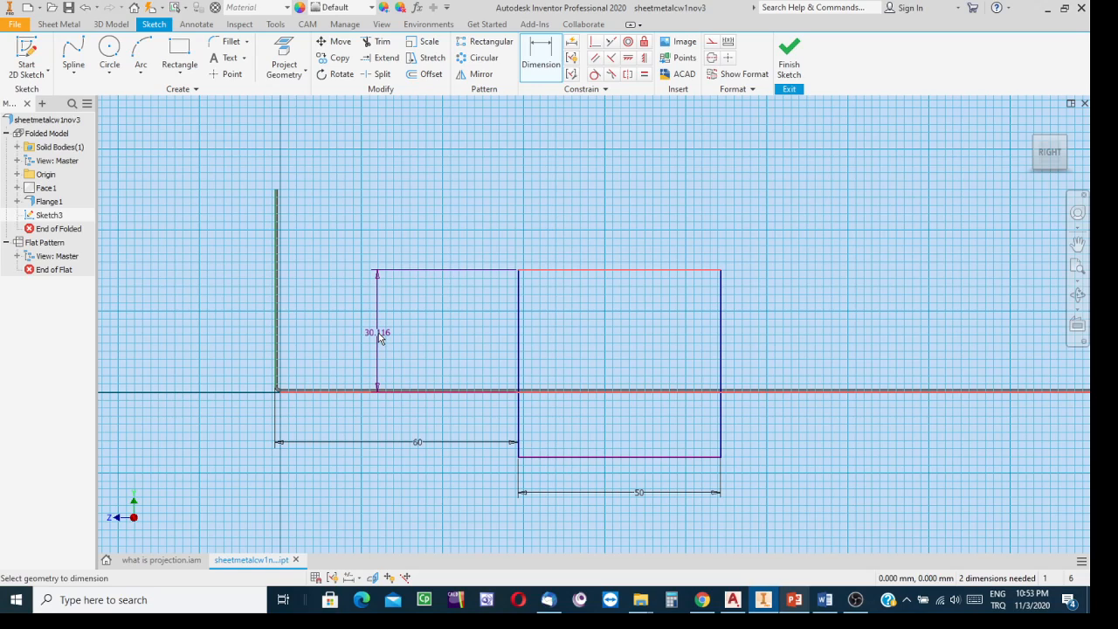
pyautogui.click(422, 341)
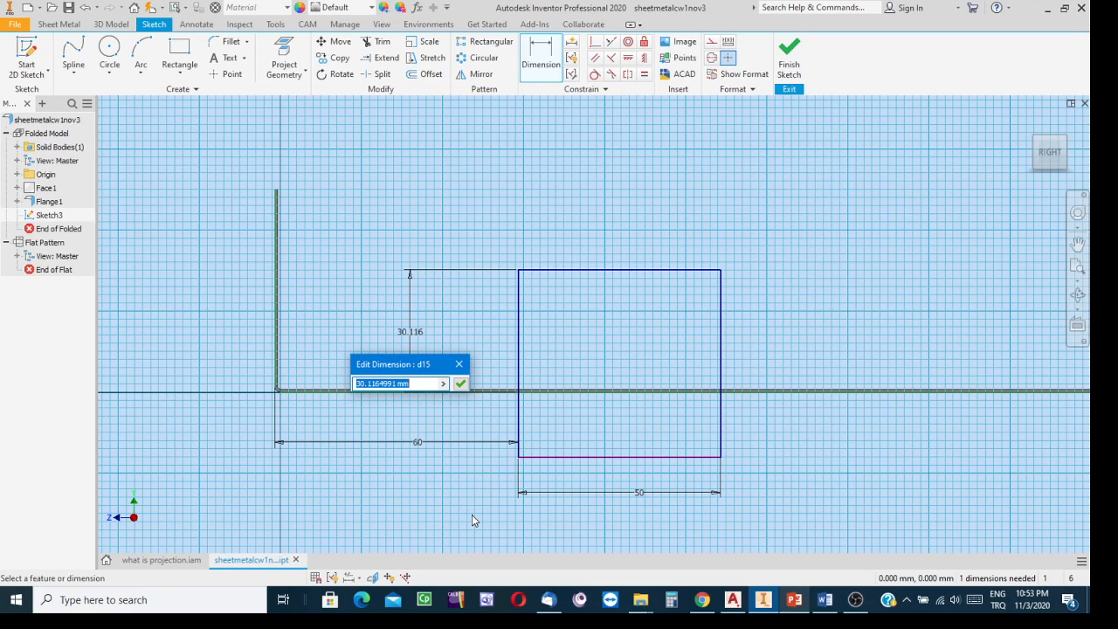
pyautogui.write('30')
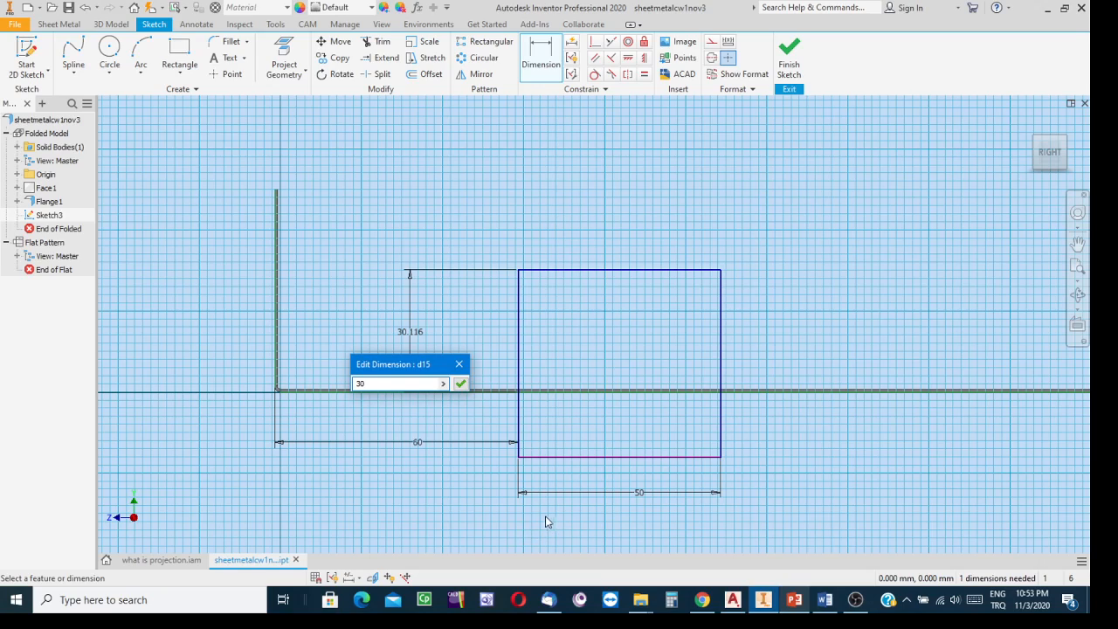
pyautogui.click(460, 385)
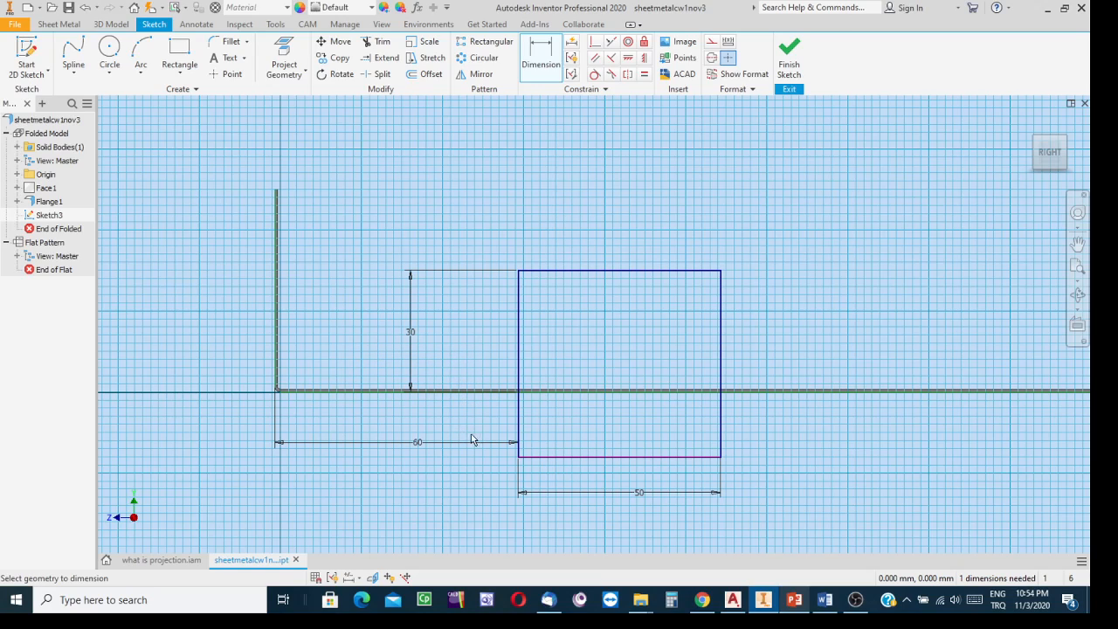
# - Trim away the part of the rectangle below the plate's projected edge and finish the sketch
pyautogui.click(379, 46)
pyautogui.click(555, 457)
pyautogui.click(519, 431)
pyautogui.click(721, 441)
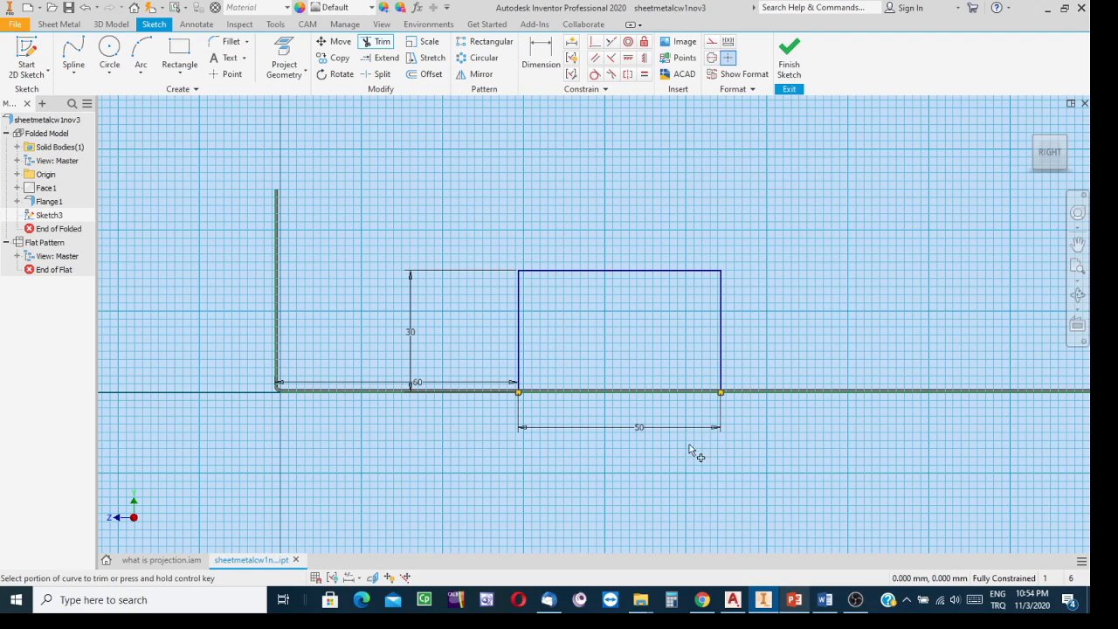
pyautogui.scroll(-5, 534, 407)
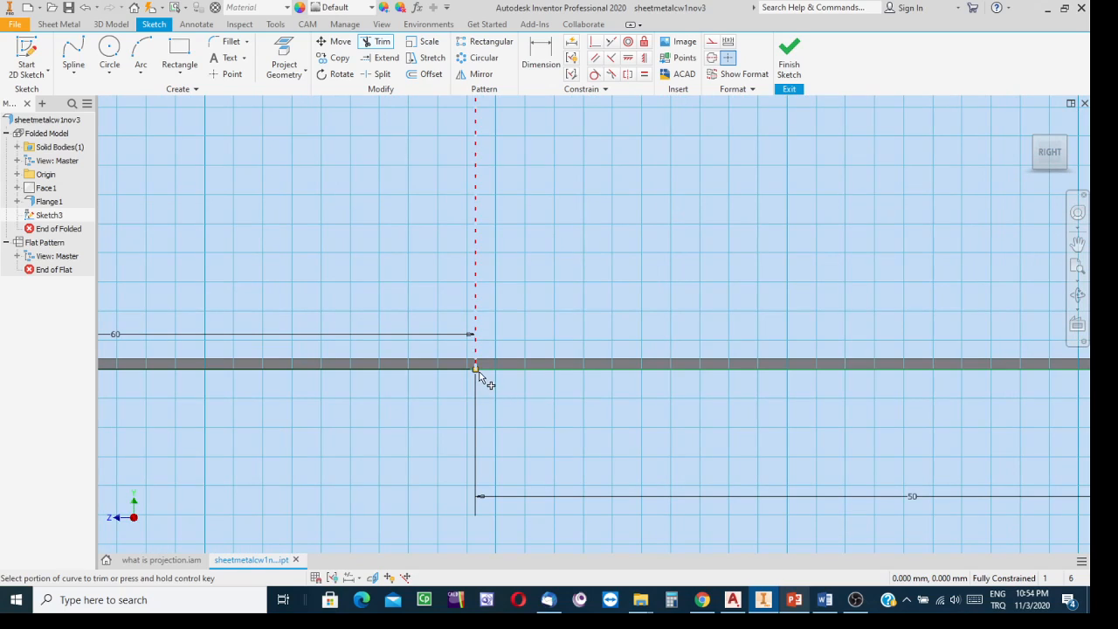
pyautogui.scroll(4, 908, 415)
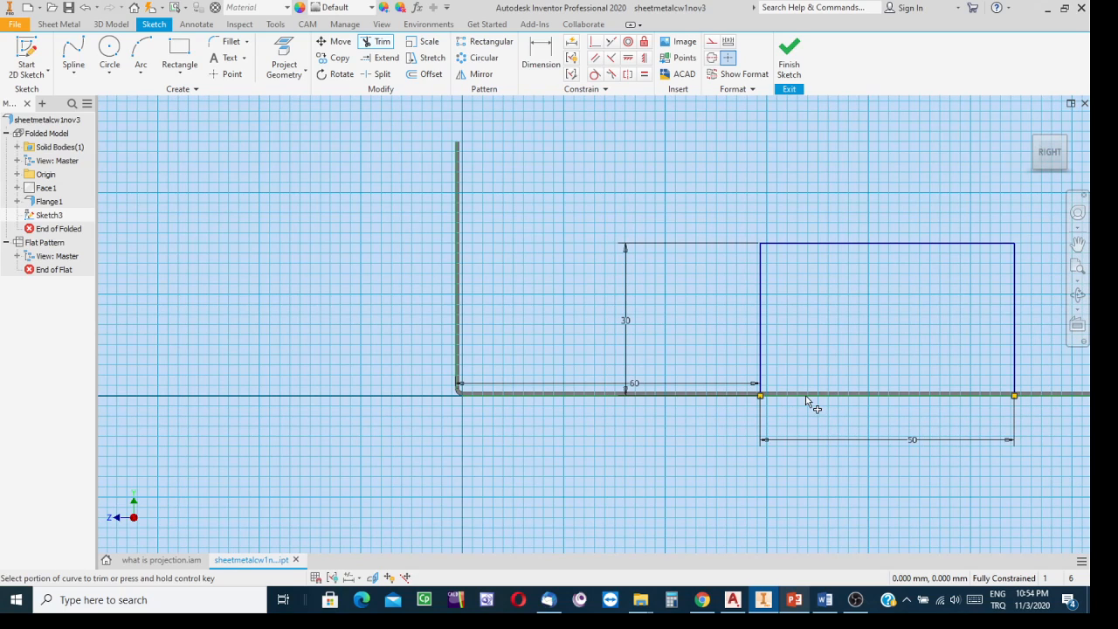
pyautogui.scroll(4, 916, 406)
pyautogui.moveTo(914, 409); pyautogui.dragTo(430, 353, button='middle')
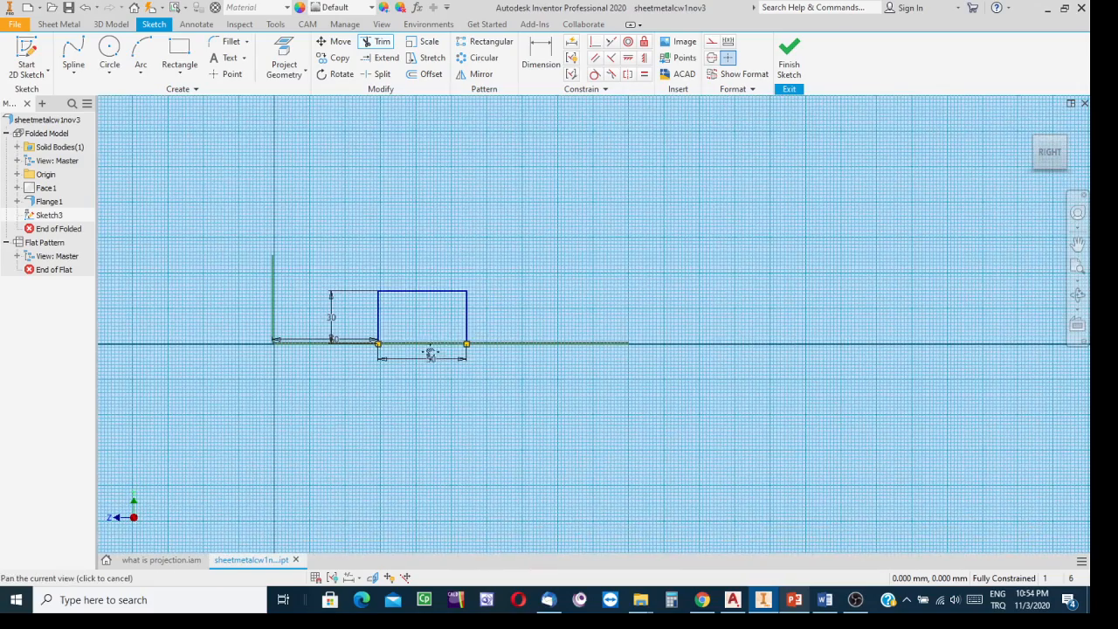
pyautogui.click(790, 56)
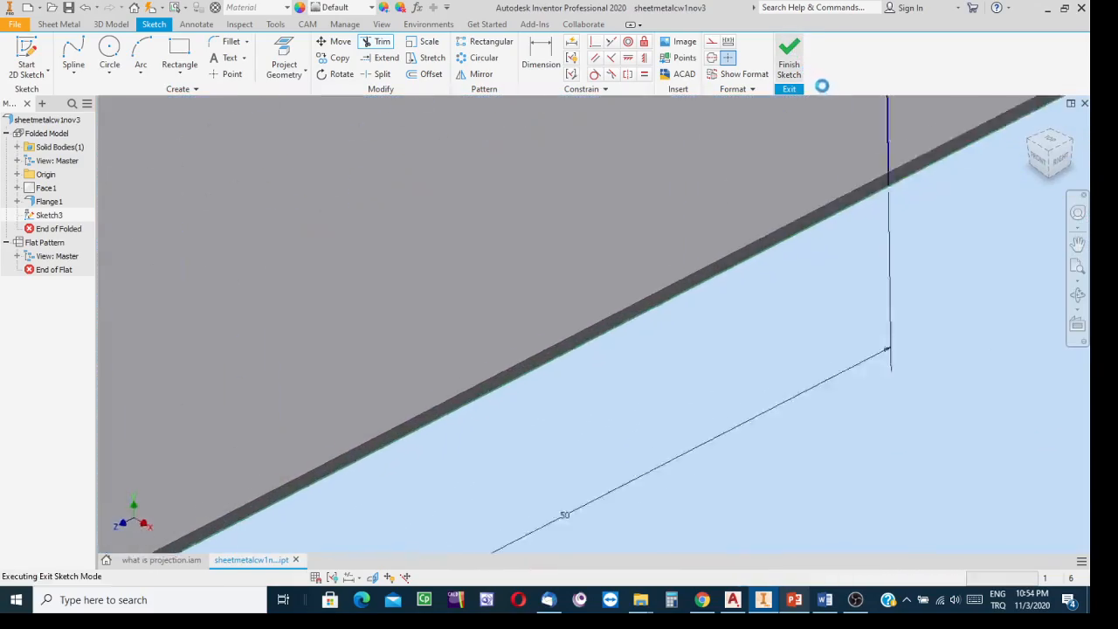
pyautogui.moveTo(864, 282); pyautogui.dragTo(651, 455, button='middle')
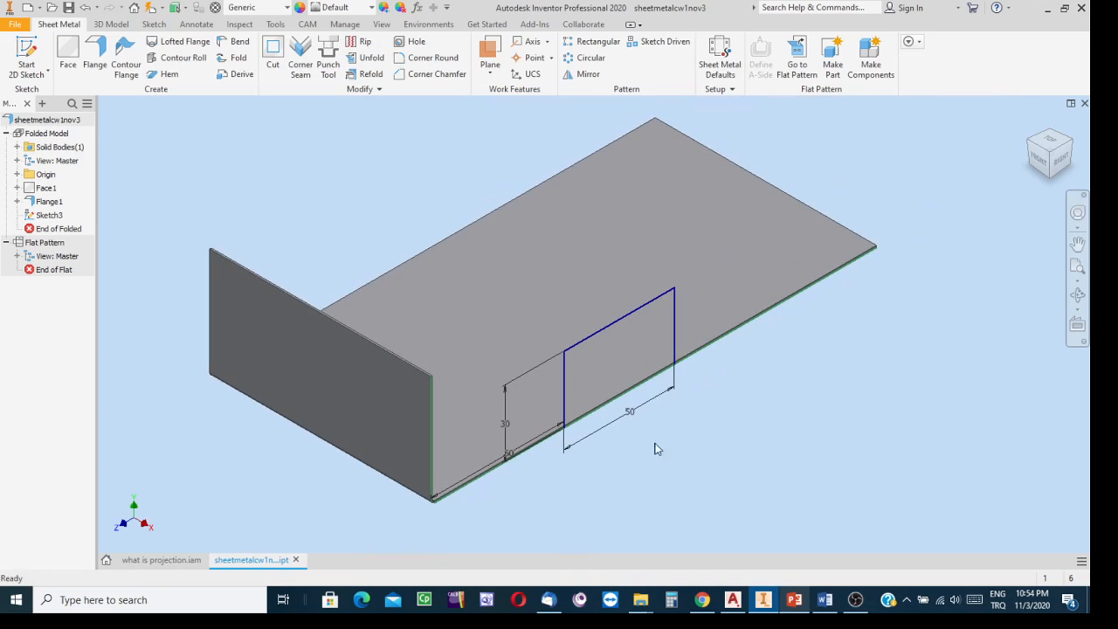
# - Create a sheet metal face from the 50 by 30 mm profile, keeping the default offset direction and BendRadius
pyautogui.click(1078, 296)
pyautogui.moveTo(594, 316); pyautogui.dragTo(559, 472)
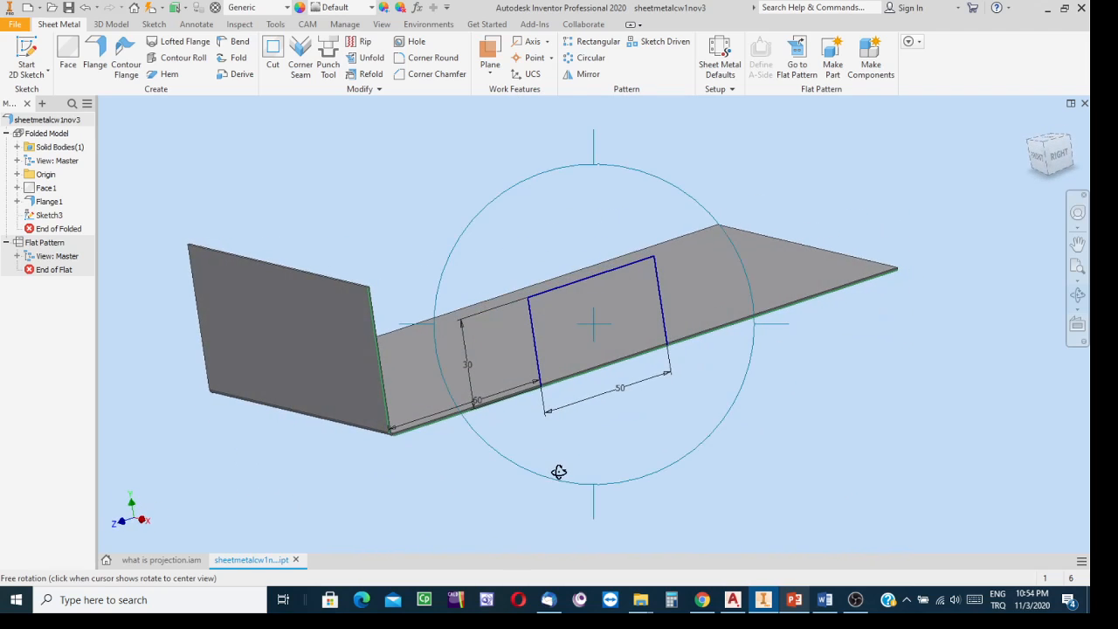
pyautogui.press('Escape')
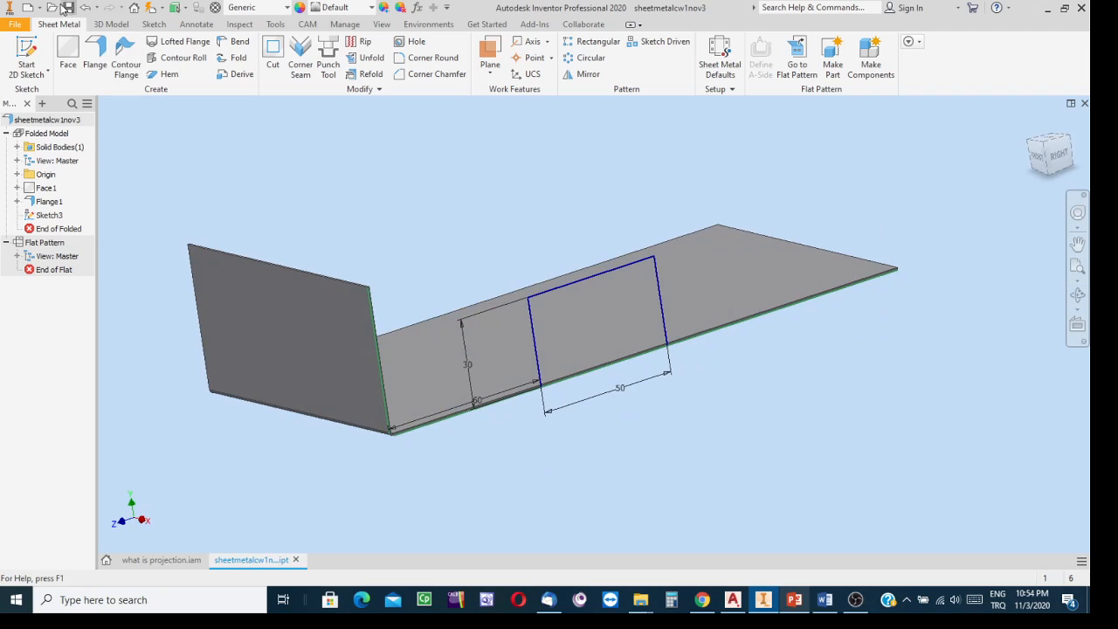
pyautogui.click(69, 54)
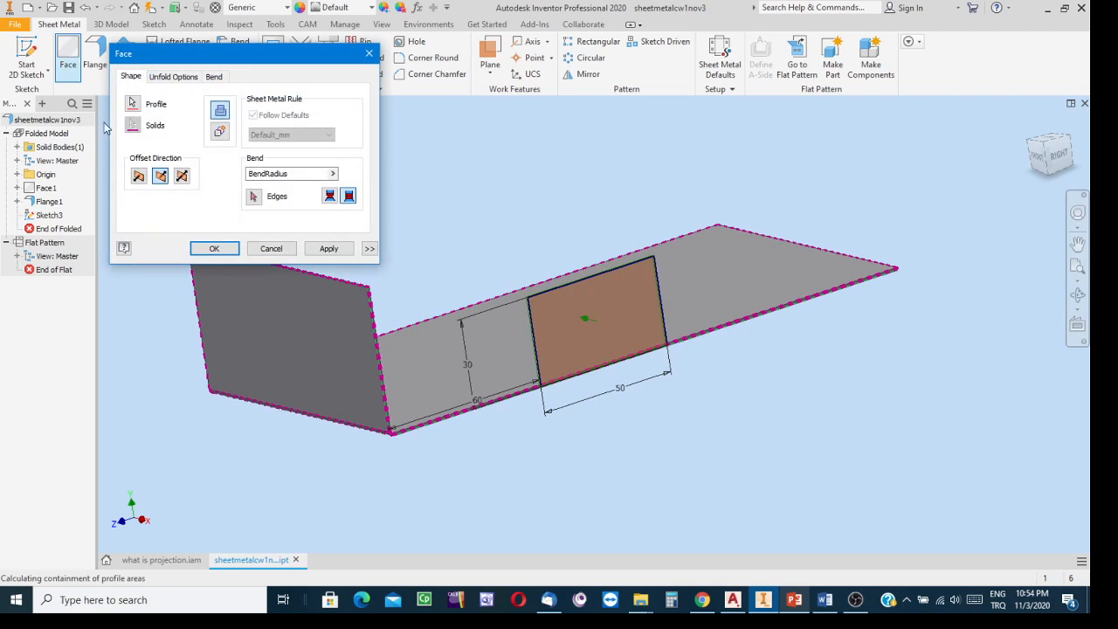
pyautogui.click(214, 249)
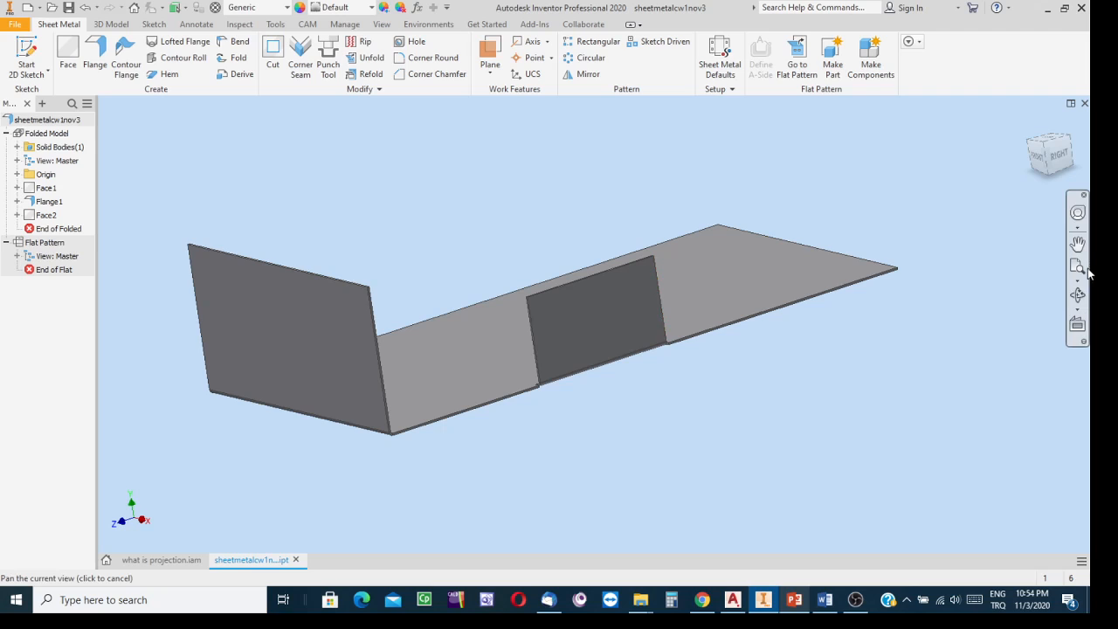
# - Examine the bend and relief notch up close where the new upright face's near end meets the plate
pyautogui.click(1078, 296)
pyautogui.moveTo(705, 351); pyautogui.dragTo(624, 390)
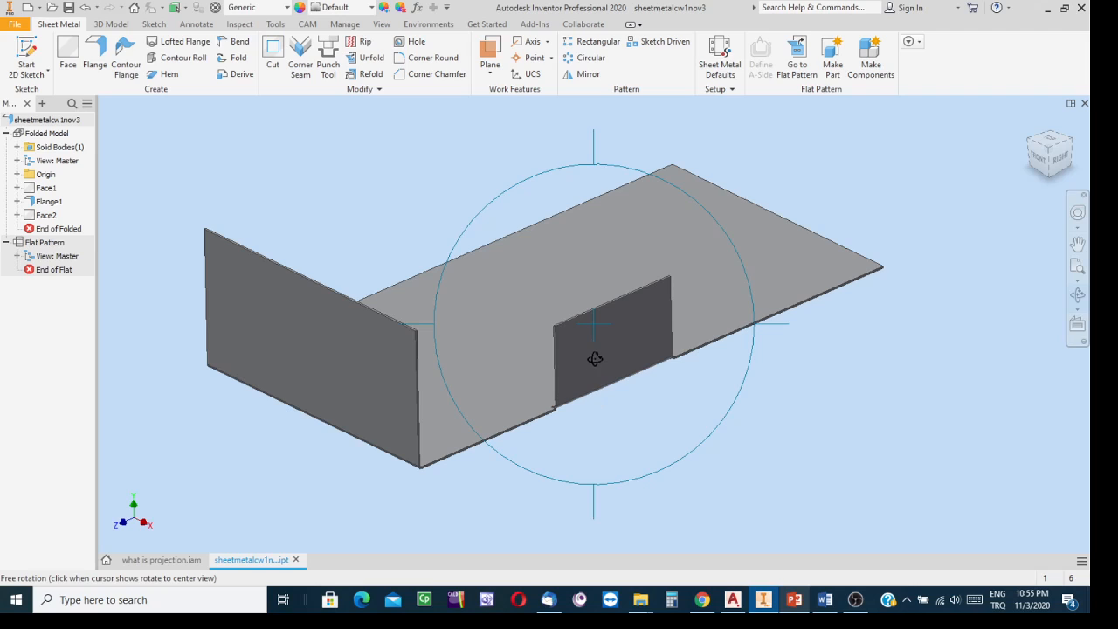
pyautogui.moveTo(602, 324); pyautogui.dragTo(559, 457)
pyautogui.scroll(-5, 560, 457)
pyautogui.scroll(-2, 570, 460)
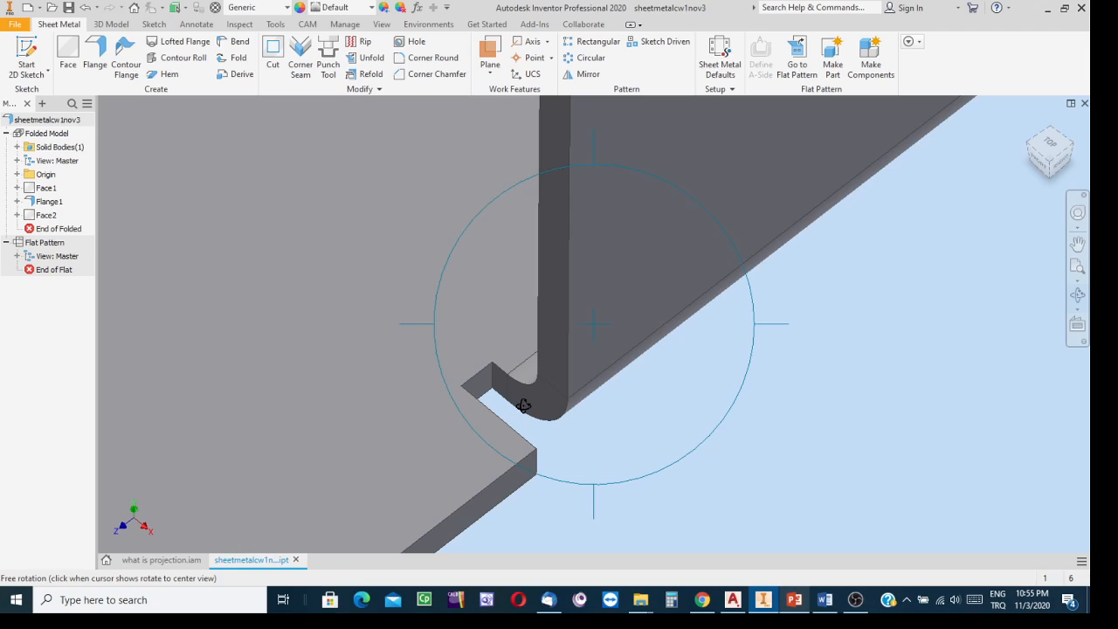
pyautogui.moveTo(525, 408); pyautogui.dragTo(580, 390)
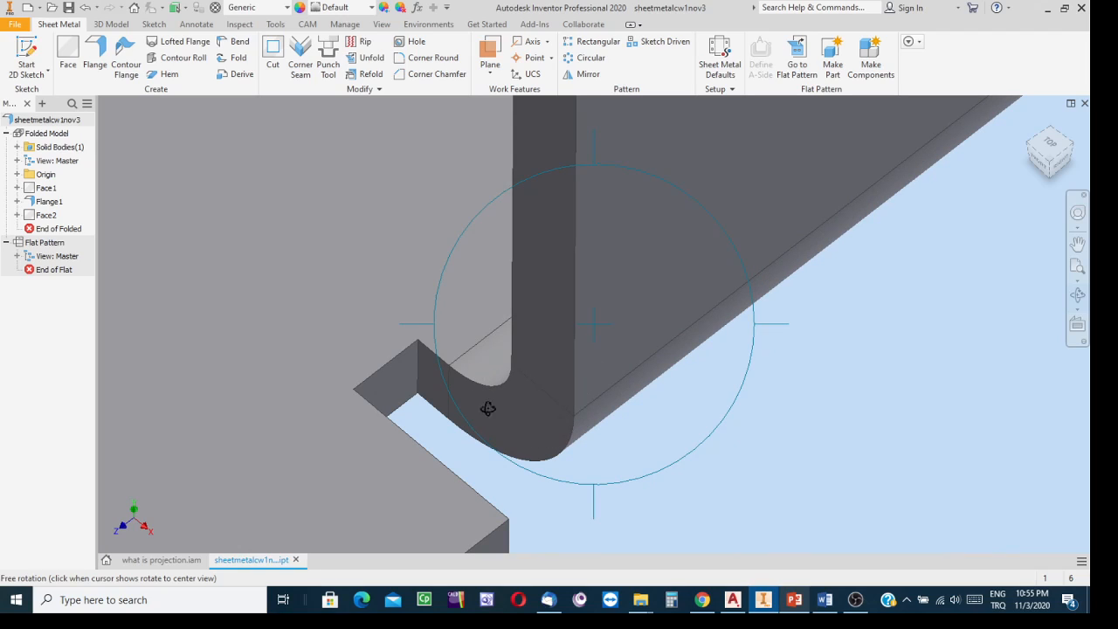
pyautogui.scroll(5, 672, 286)
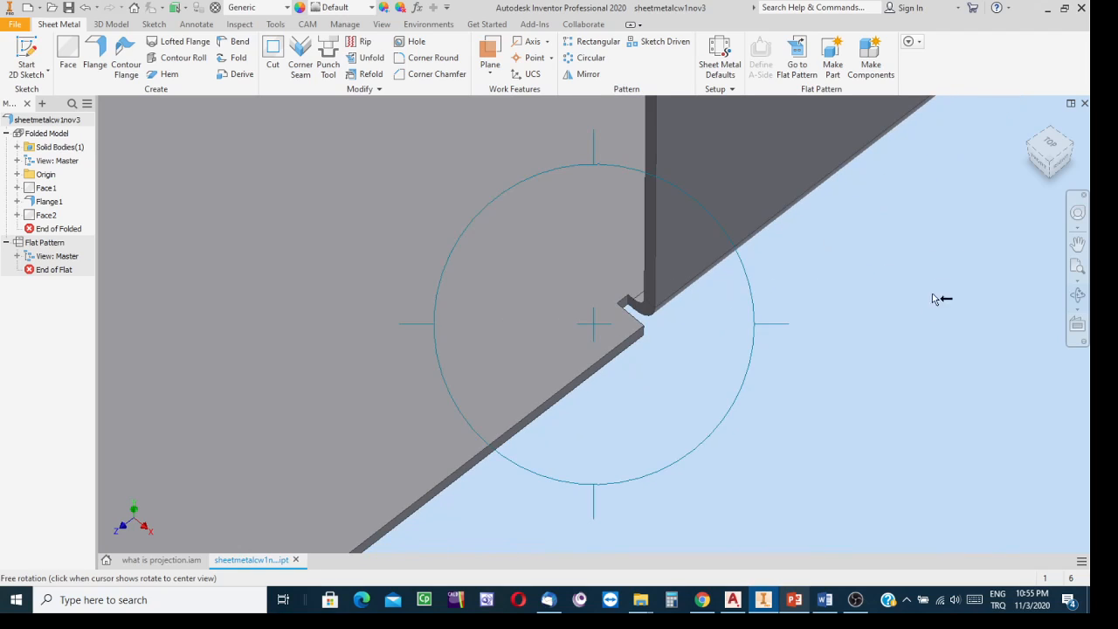
# - Examine the relief notches at both ends of the new face's bend from above
pyautogui.scroll(1, 886, 354)
pyautogui.moveTo(886, 346); pyautogui.dragTo(550, 455, button='middle')
pyautogui.press('F4')
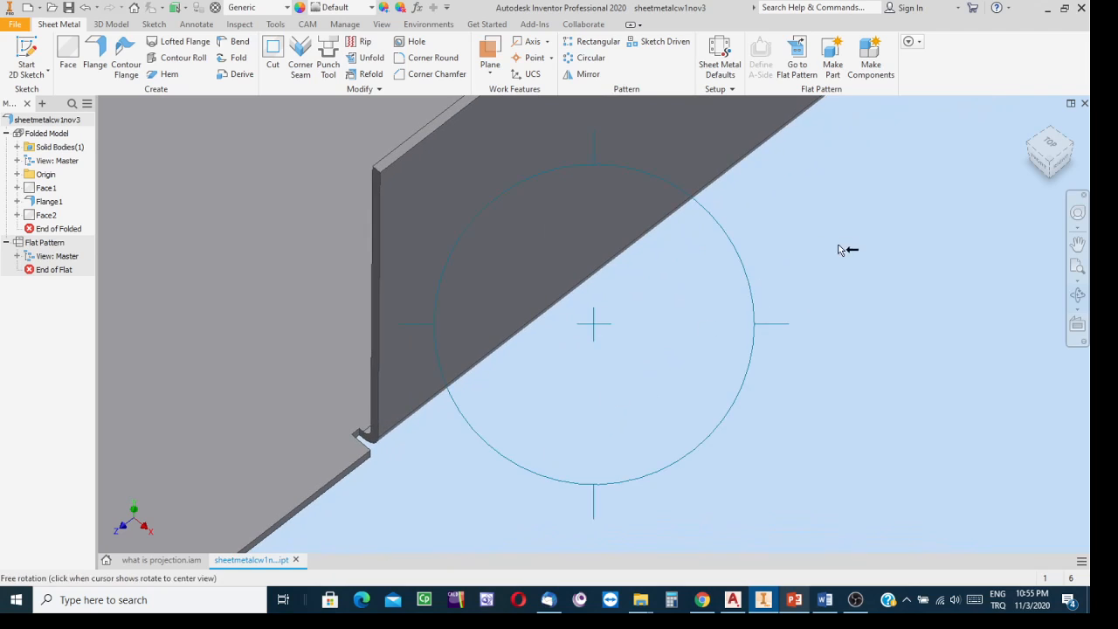
pyautogui.moveTo(624, 323); pyautogui.dragTo(603, 412)
pyautogui.scroll(3, 551, 398)
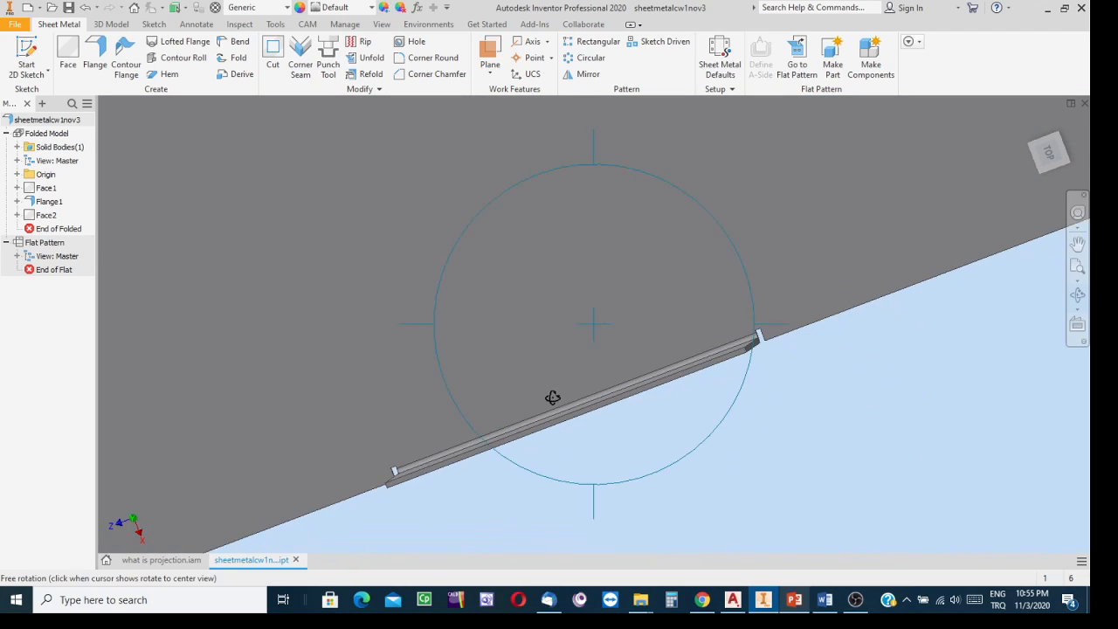
pyautogui.scroll(-2, 717, 312)
pyautogui.scroll(-2, 730, 324)
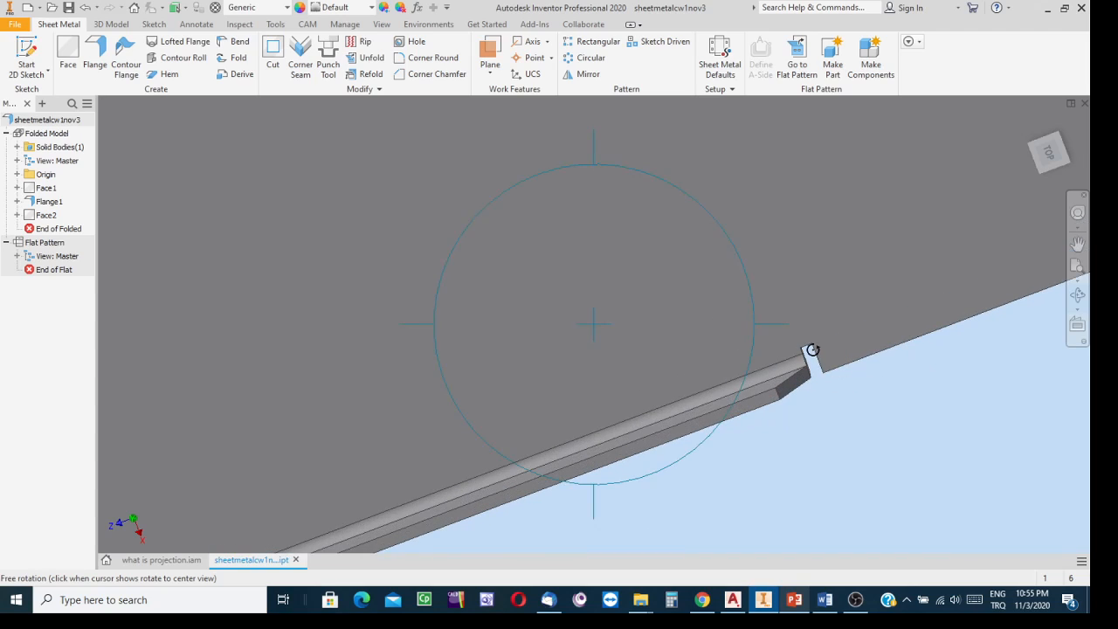
# - Compare the relief notches at the two ends of the small upright face's bend, then view the whole plate
pyautogui.moveTo(805, 408); pyautogui.dragTo(888, 351)
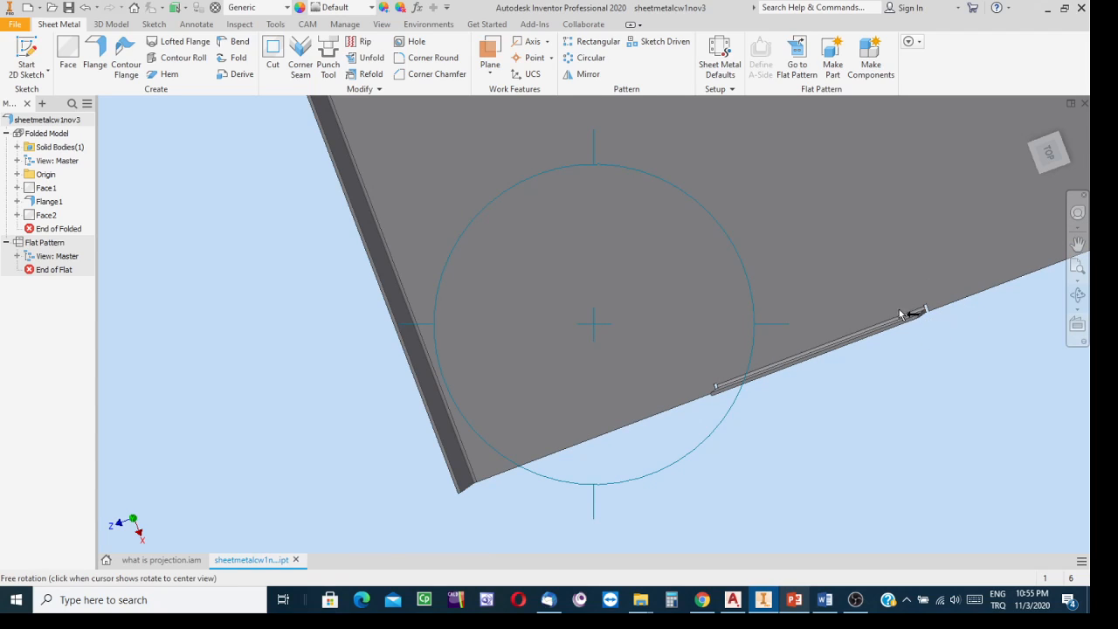
pyautogui.moveTo(906, 312); pyautogui.dragTo(895, 322)
pyautogui.moveTo(503, 430); pyautogui.dragTo(719, 205)
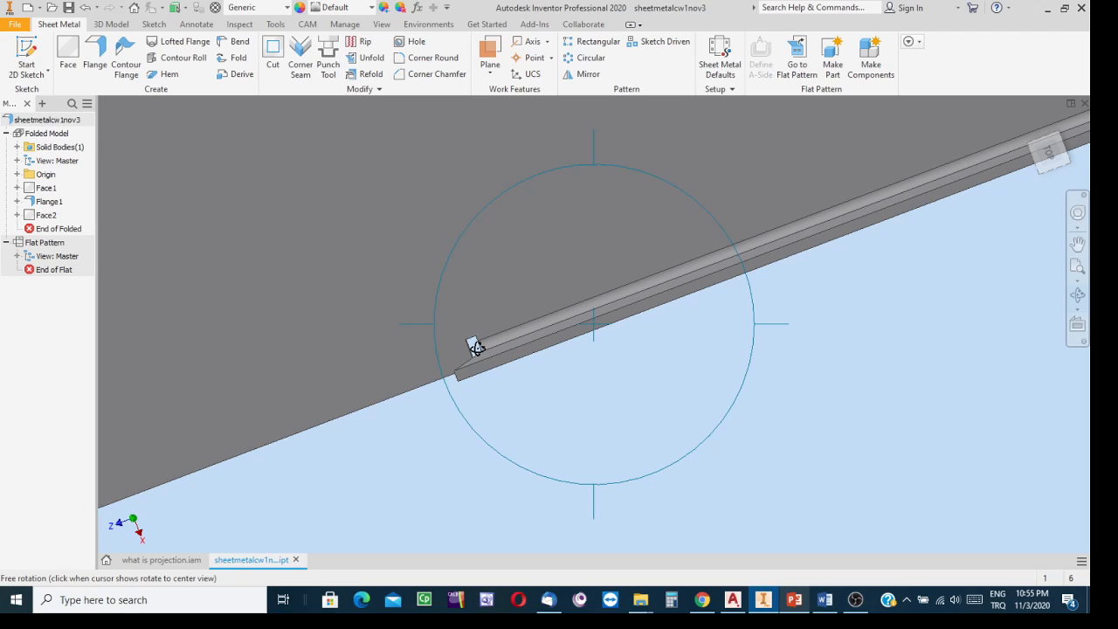
pyautogui.moveTo(598, 331); pyautogui.dragTo(480, 434)
pyautogui.press('Escape')
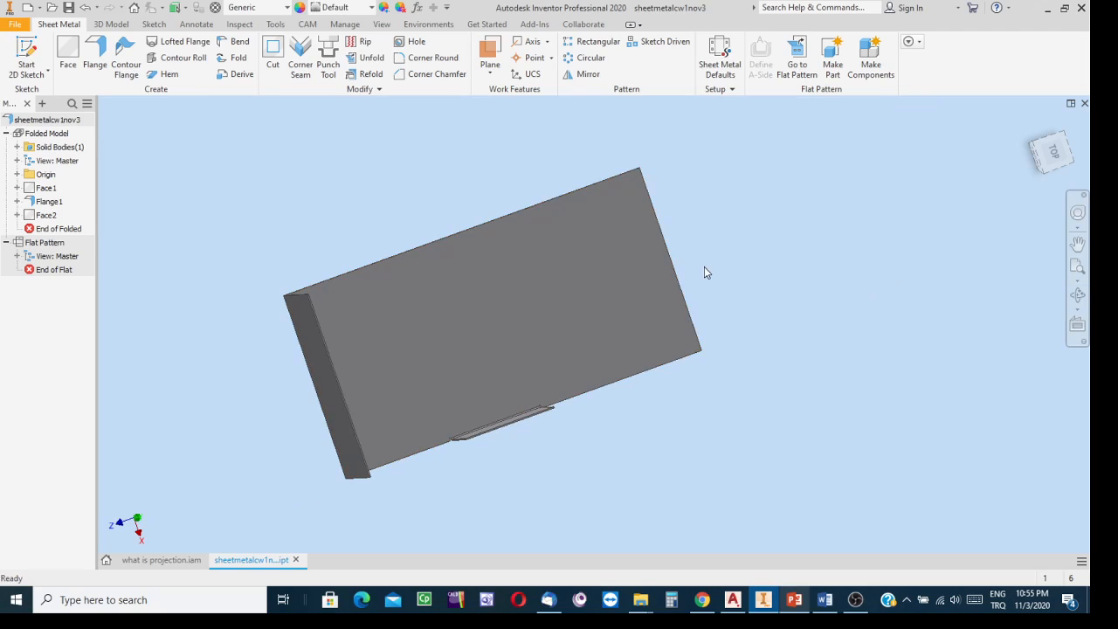
# - Examine the small face's bend line and relief notches in the flat pattern, and return to the folded part
pyautogui.click(804, 65)
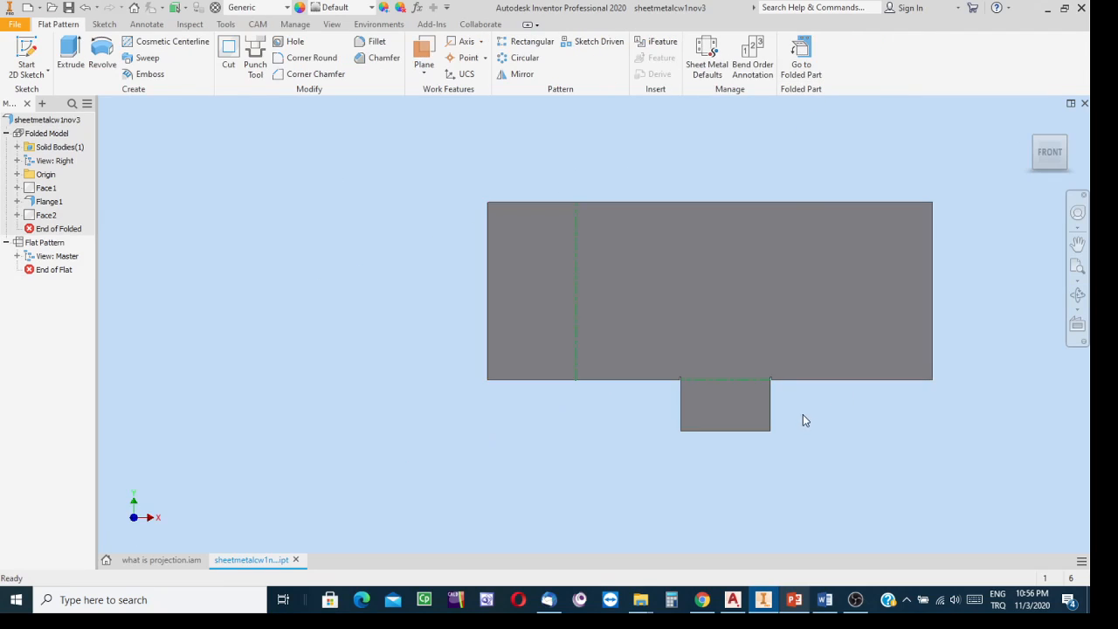
pyautogui.scroll(-5, 795, 407)
pyautogui.scroll(-4, 739, 394)
pyautogui.moveTo(674, 375); pyautogui.dragTo(829, 324, button='middle')
pyautogui.scroll(4, 1022, 399)
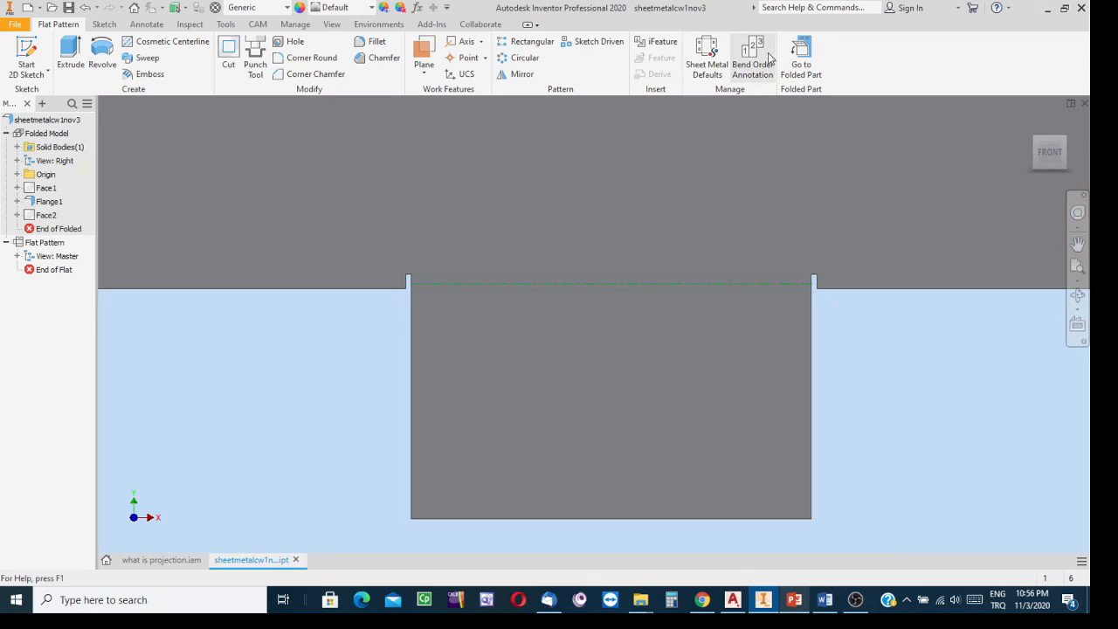
pyautogui.click(801, 54)
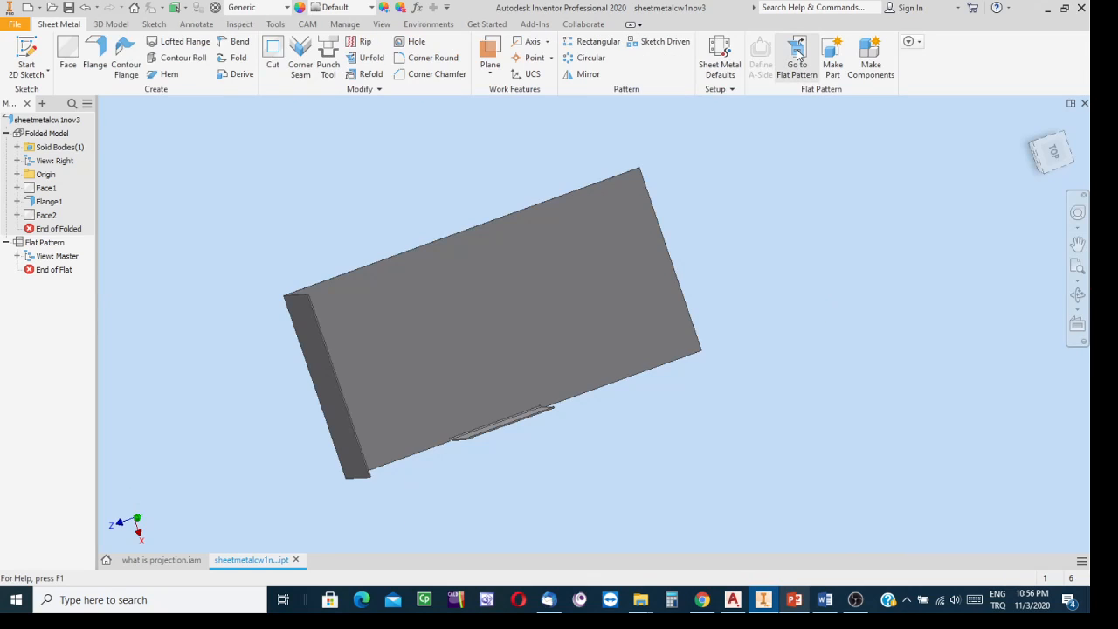
# - Start a sketch on the plate's top face and draw a diagonal line across the corner farthest from both upright faces, overshooting both edges
pyautogui.click(1030, 123)
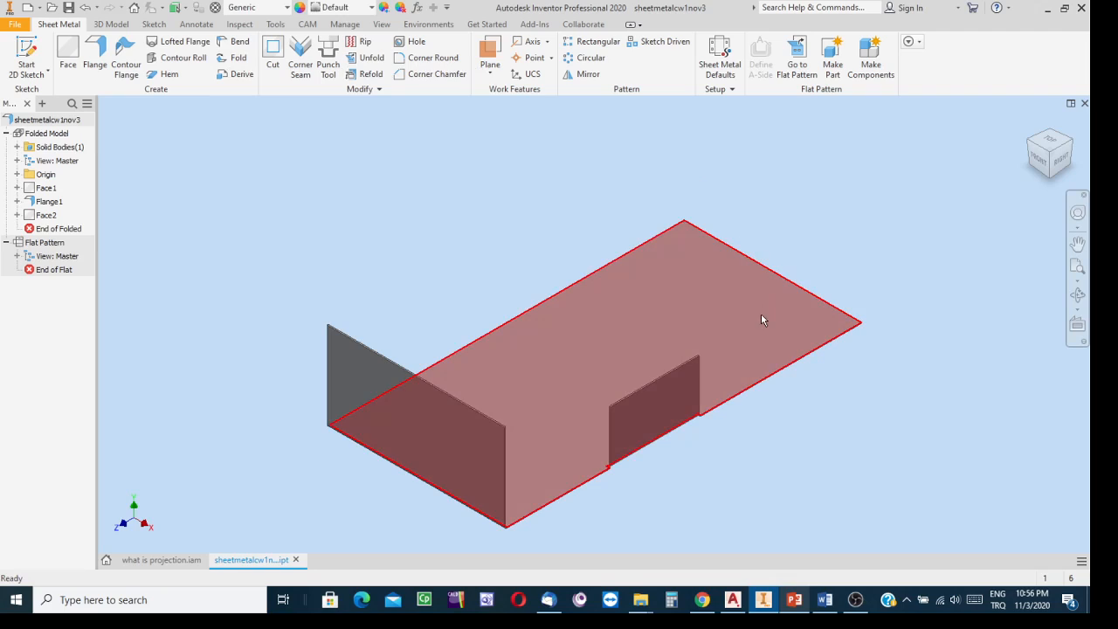
pyautogui.click(661, 275)
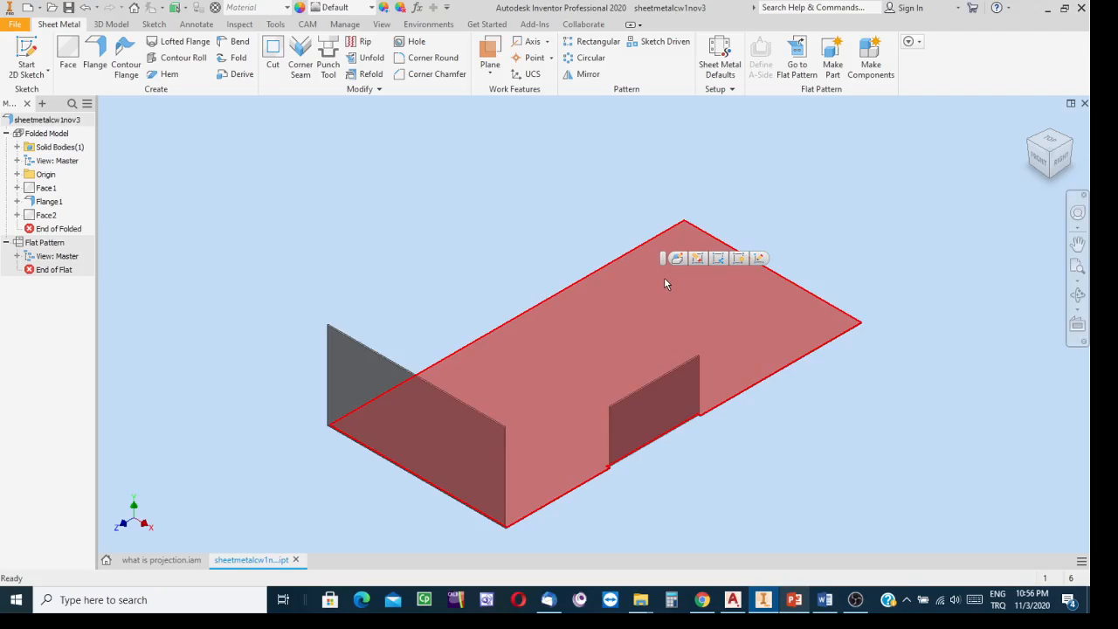
pyautogui.rightClick(664, 277)
pyautogui.click(672, 322)
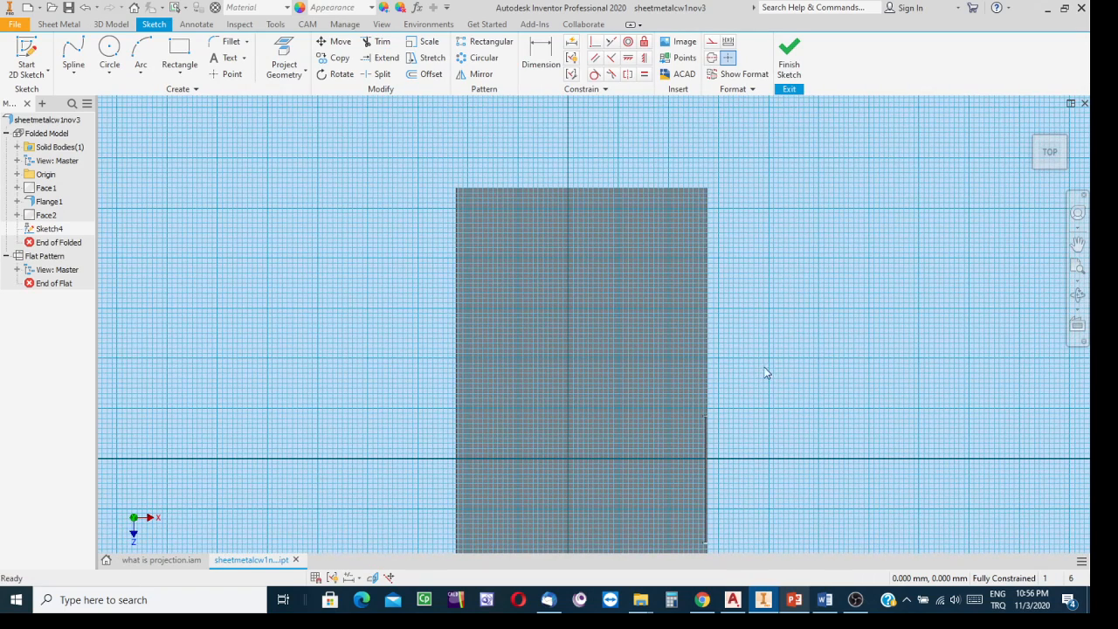
pyautogui.click(73, 72)
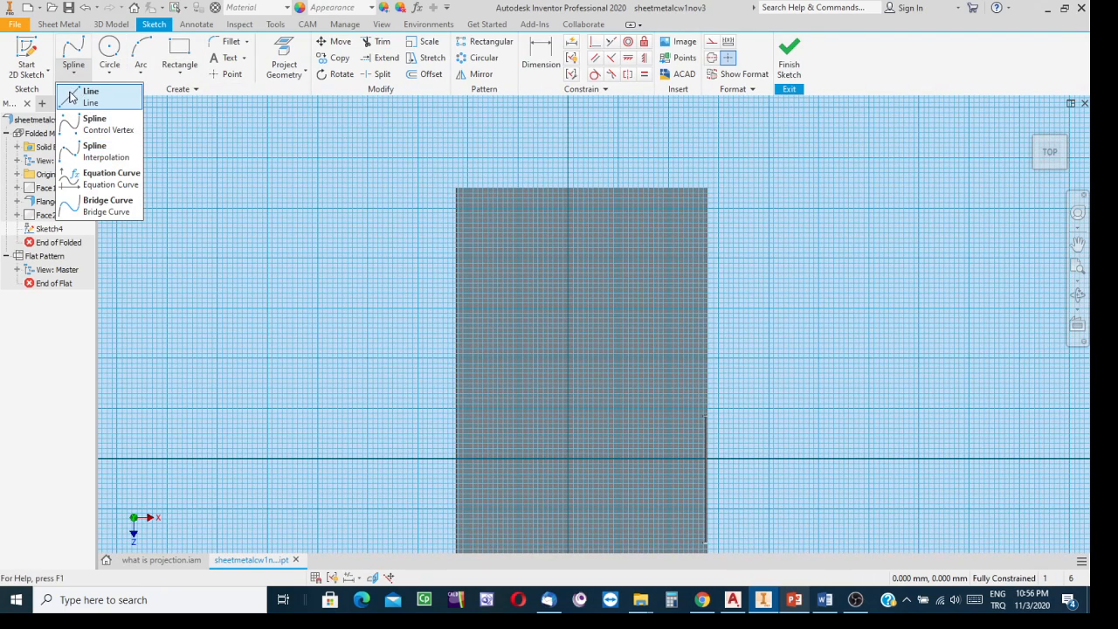
pyautogui.click(71, 96)
pyautogui.click(414, 328)
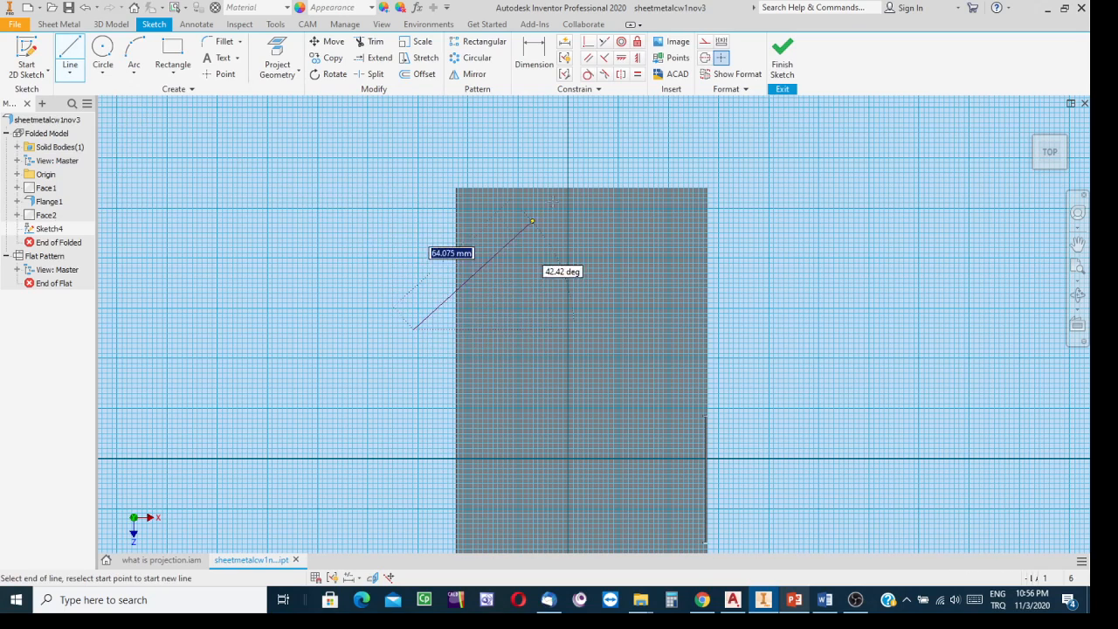
pyautogui.click(614, 151)
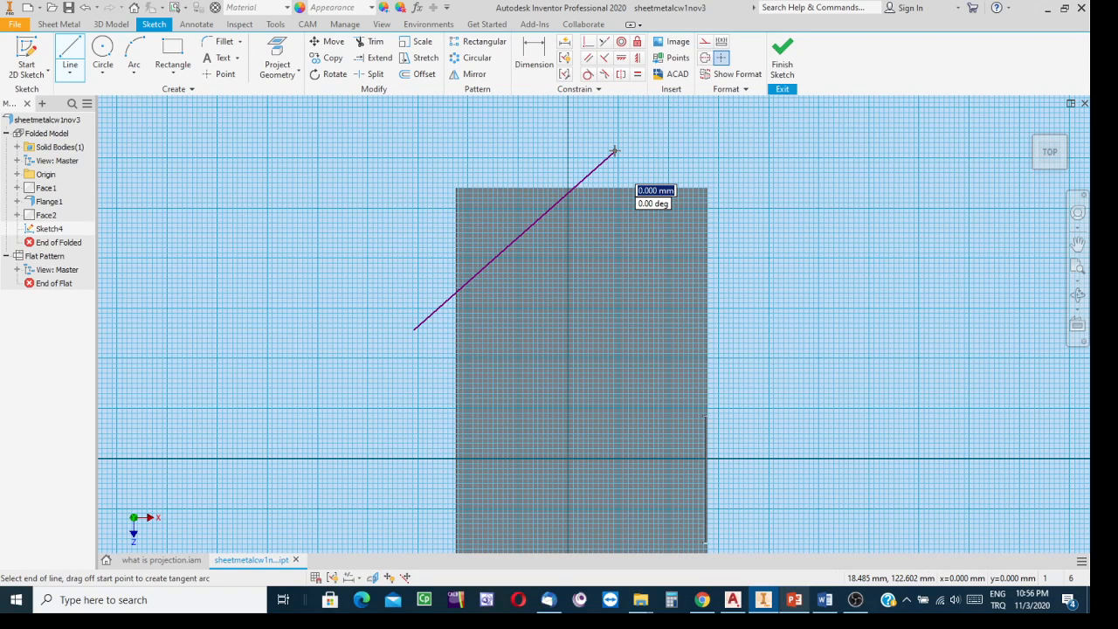
pyautogui.press('Escape')
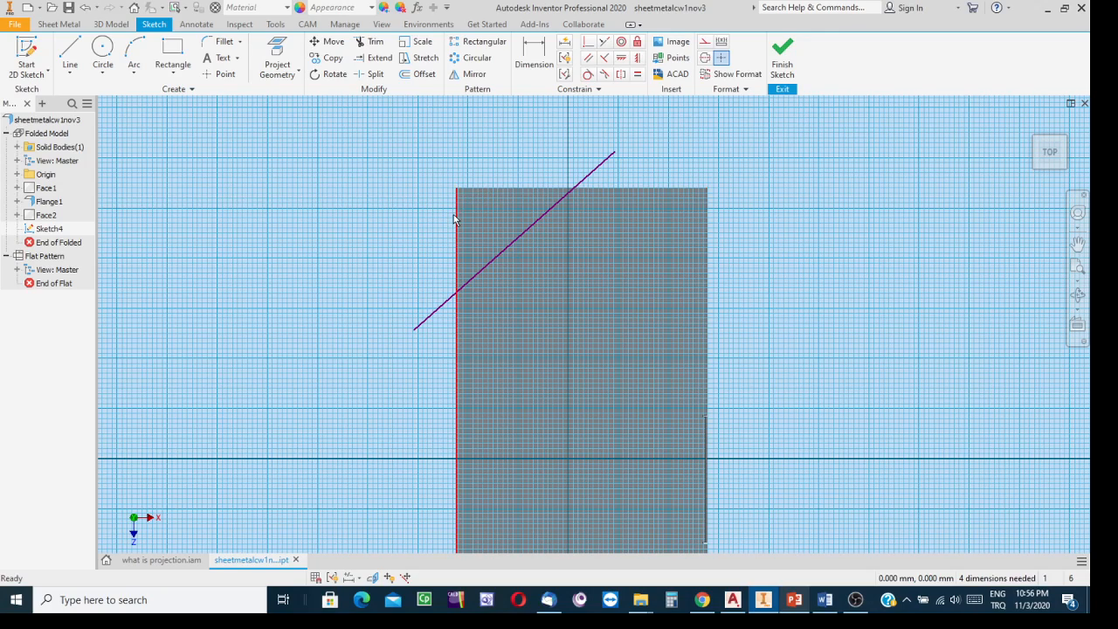
# - Project the plate's two edges at that corner into the sketch and trim the diagonal line's overhanging ends to them
pyautogui.click(281, 54)
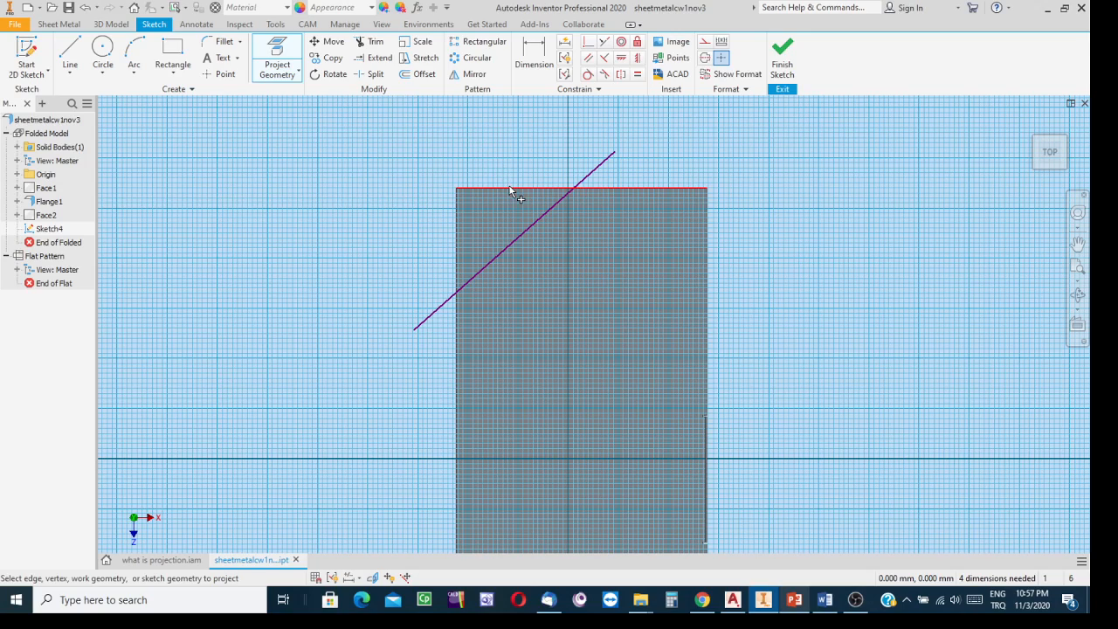
pyautogui.moveTo(533, 212)
pyautogui.click(496, 189)
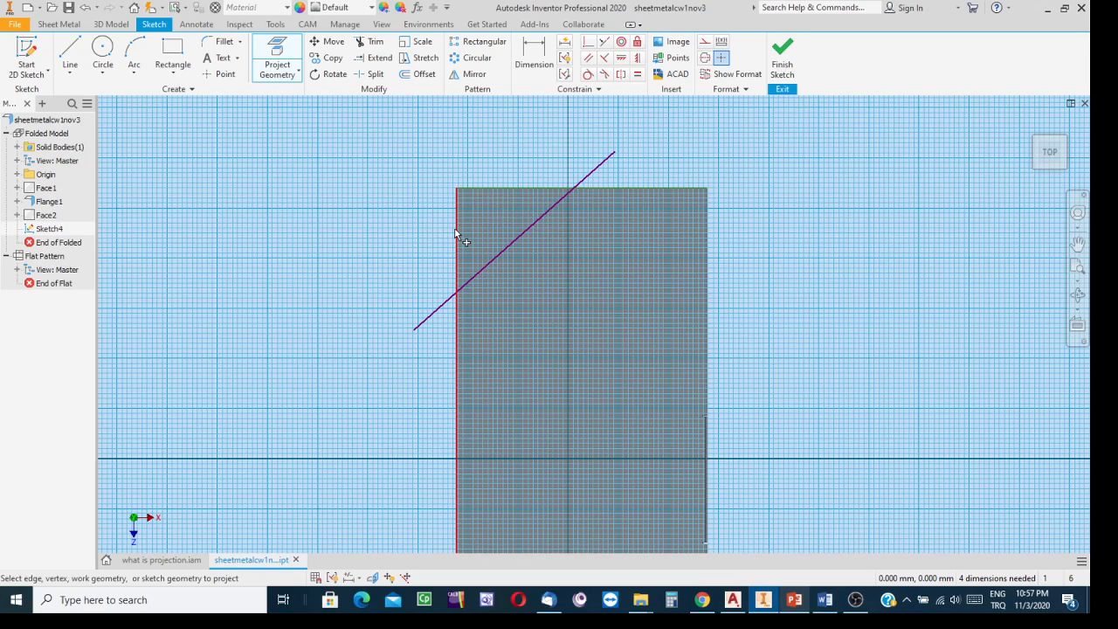
pyautogui.click(370, 41)
pyautogui.click(594, 171)
pyautogui.click(446, 307)
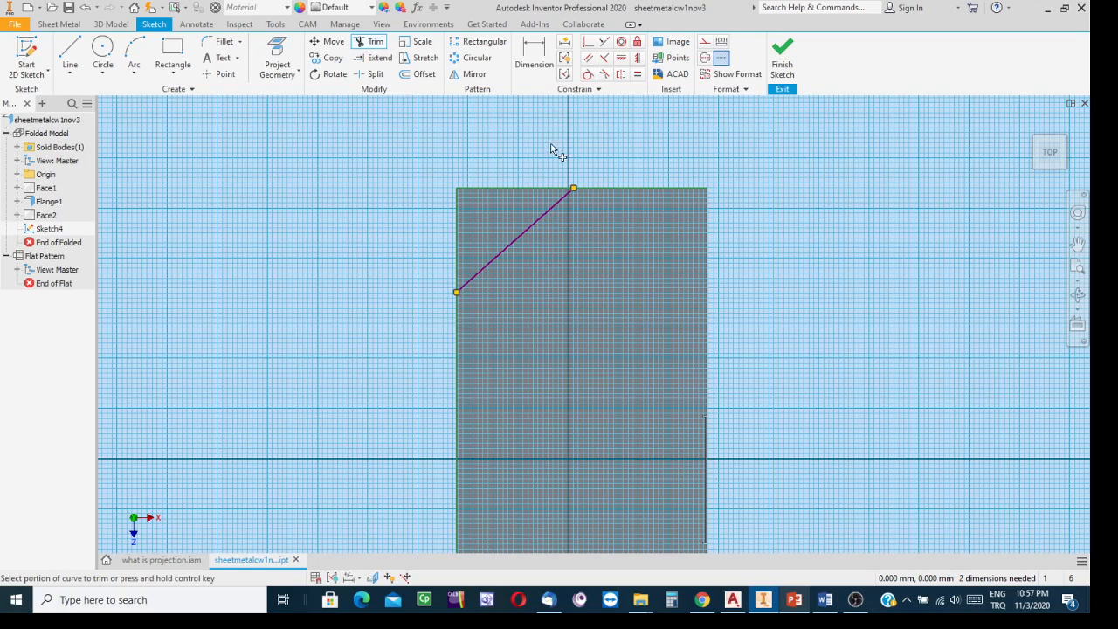
# - Dimension the diagonal line's end on the plate's short edge at 40 mm from the long edge
pyautogui.click(537, 54)
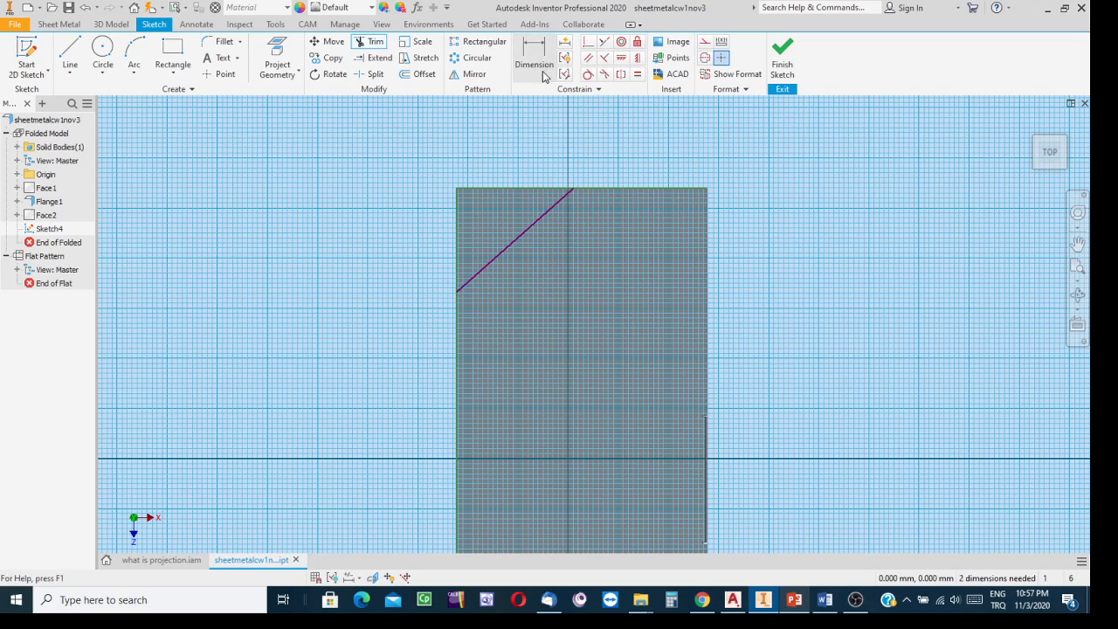
pyautogui.click(455, 223)
pyautogui.click(574, 189)
pyautogui.click(521, 145)
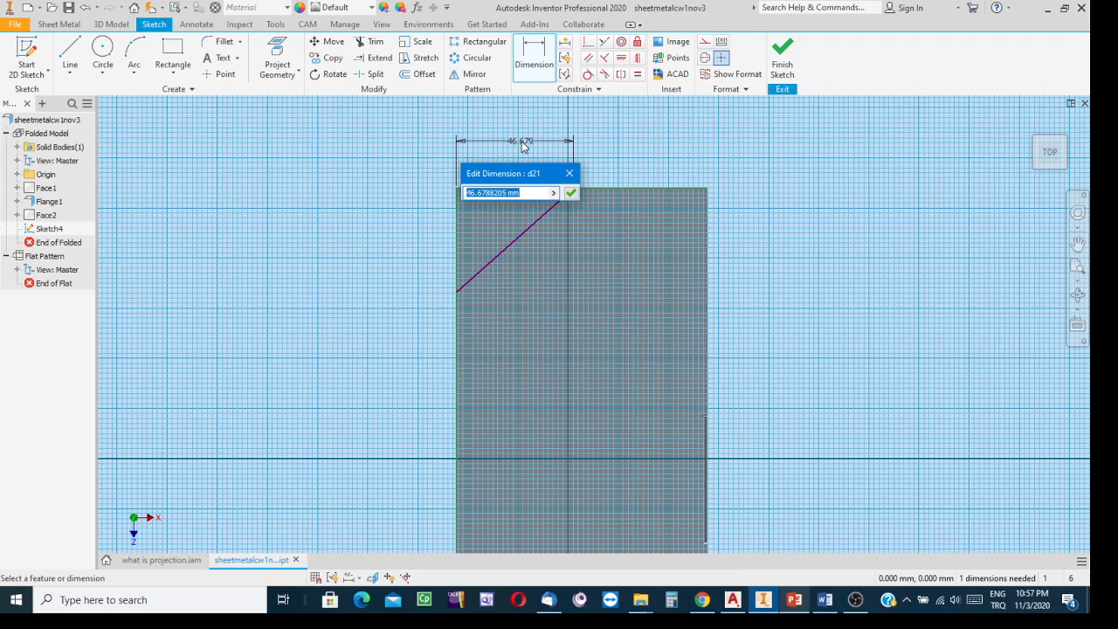
pyautogui.write('40')
pyautogui.press('Return')
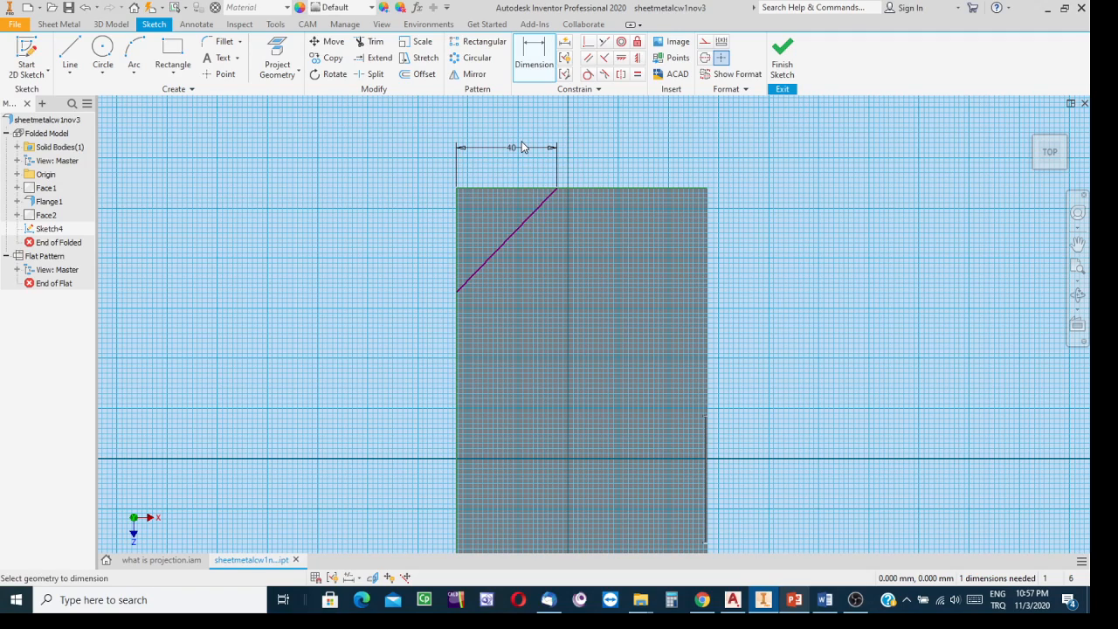
# - Dimension the diagonal line's end on the long edge at 50 mm from the short edge and finish the sketch
pyautogui.click(477, 190)
pyautogui.click(456, 292)
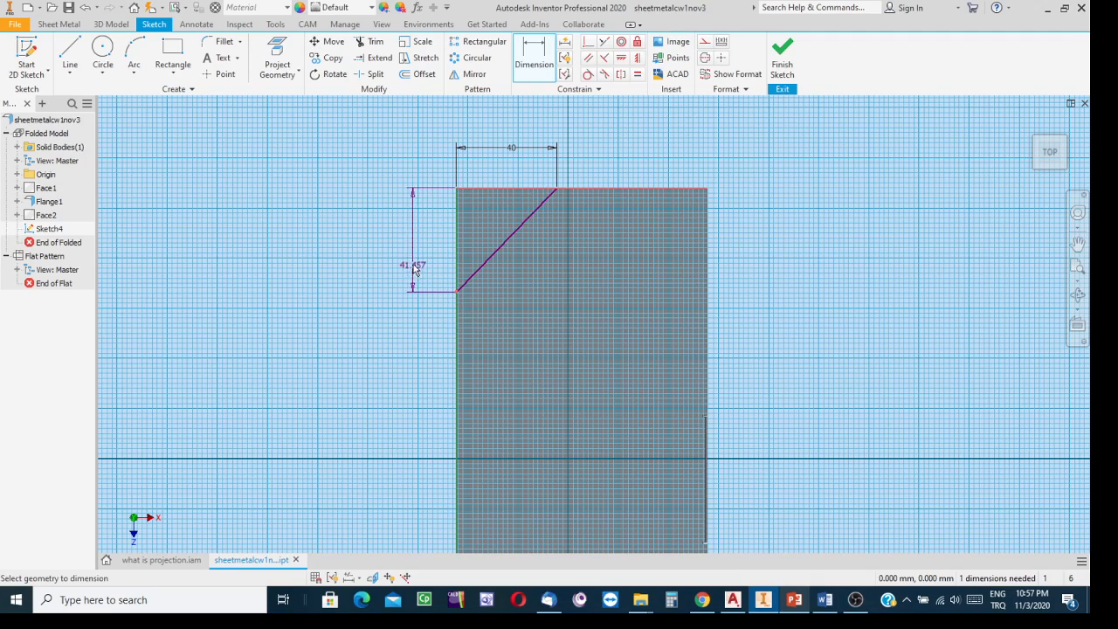
pyautogui.click(408, 249)
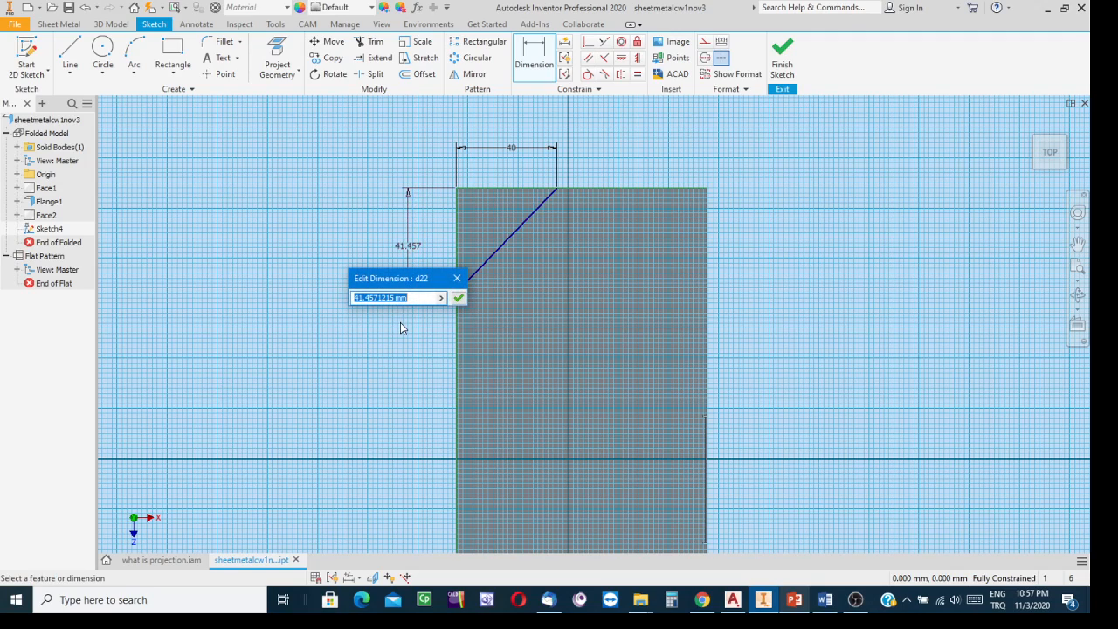
pyautogui.write('50')
pyautogui.press('Return')
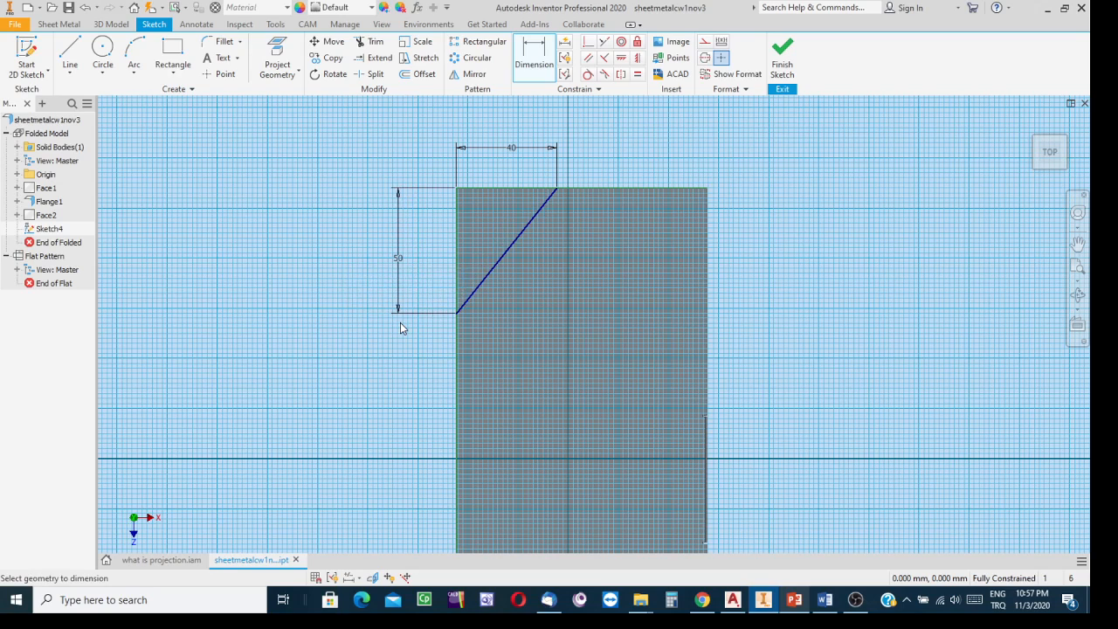
pyautogui.click(780, 61)
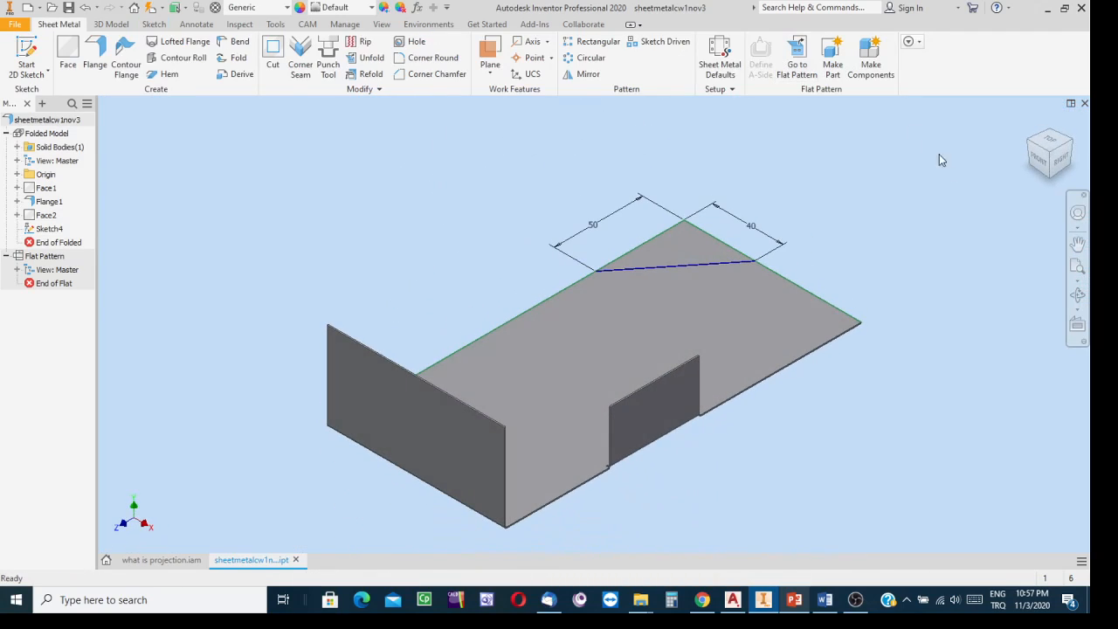
# - Set up a fold with the diagonal sketch line as bend line, keeping the 90-degree angle and default BendRadius
pyautogui.click(1077, 296)
pyautogui.moveTo(911, 330); pyautogui.dragTo(467, 387)
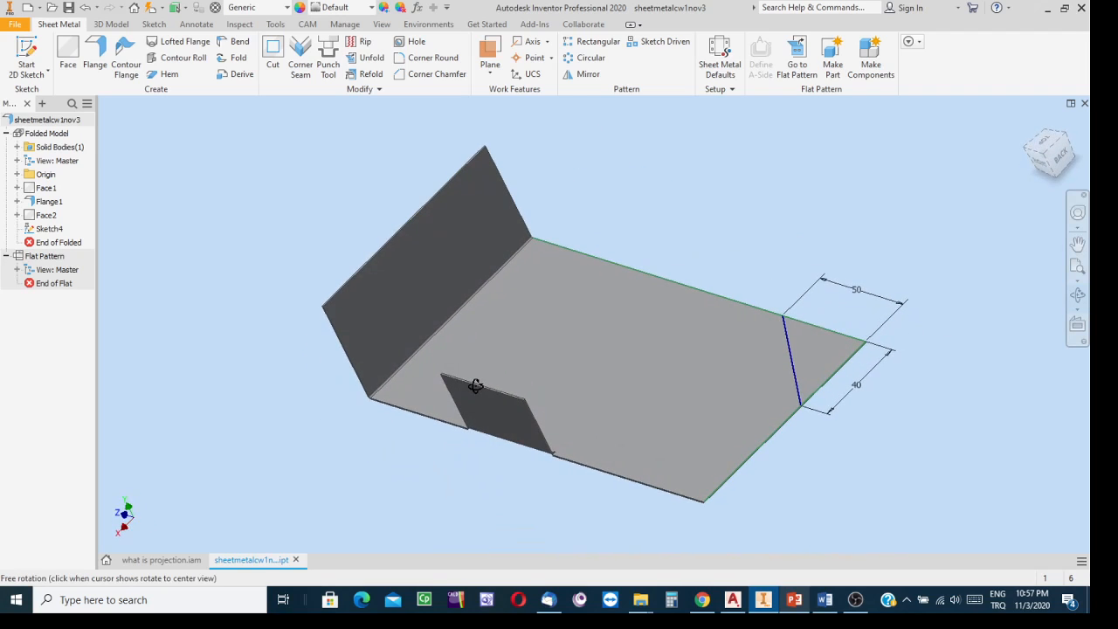
pyautogui.press('Escape')
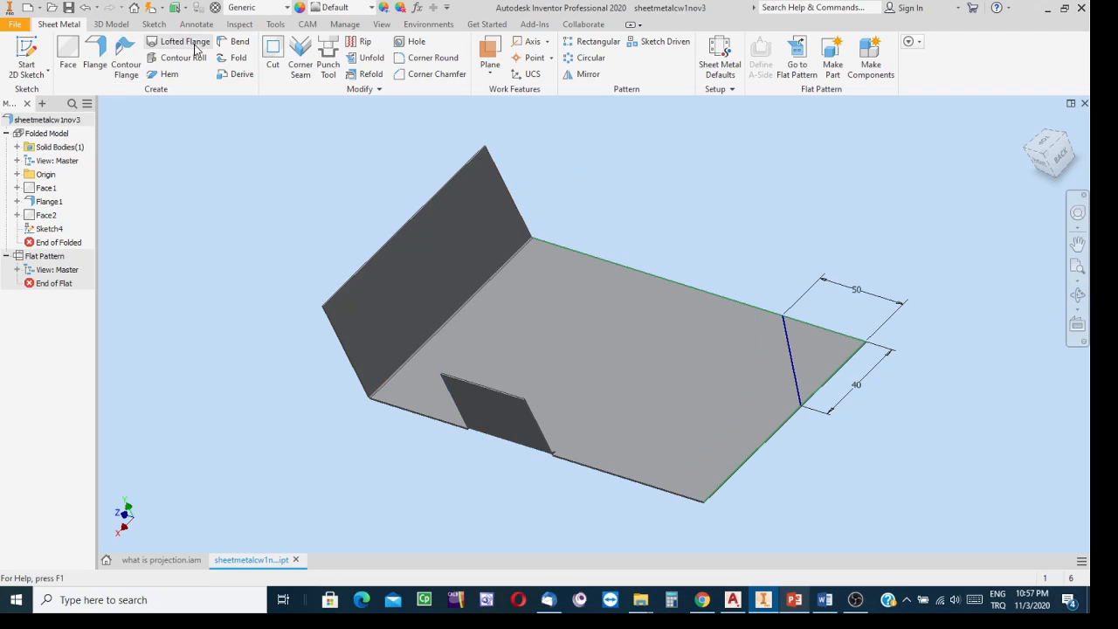
pyautogui.click(239, 58)
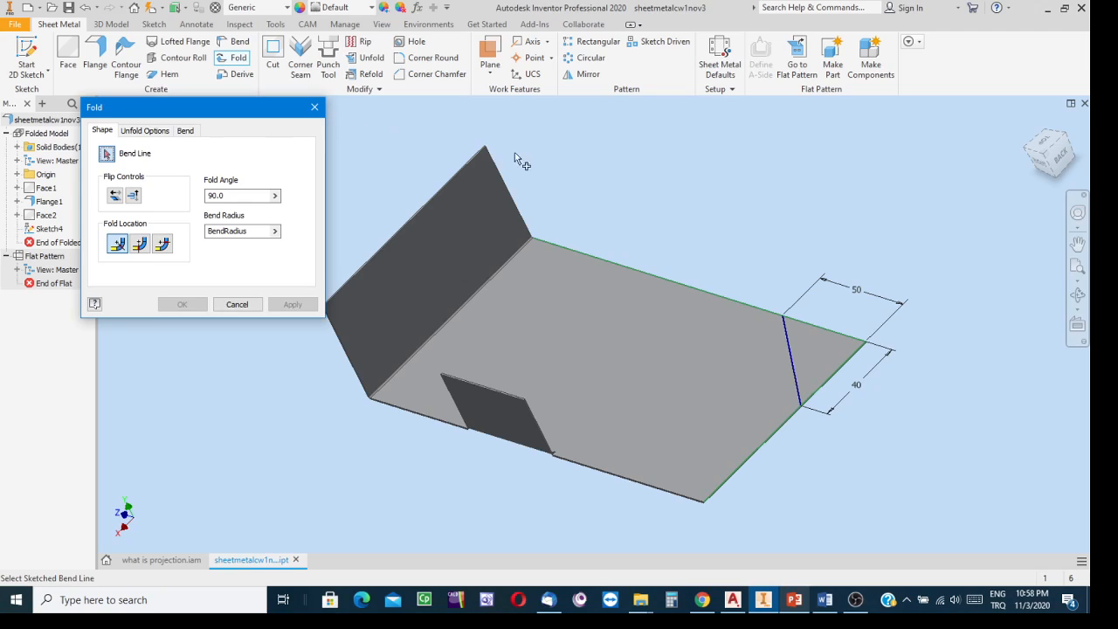
pyautogui.click(791, 350)
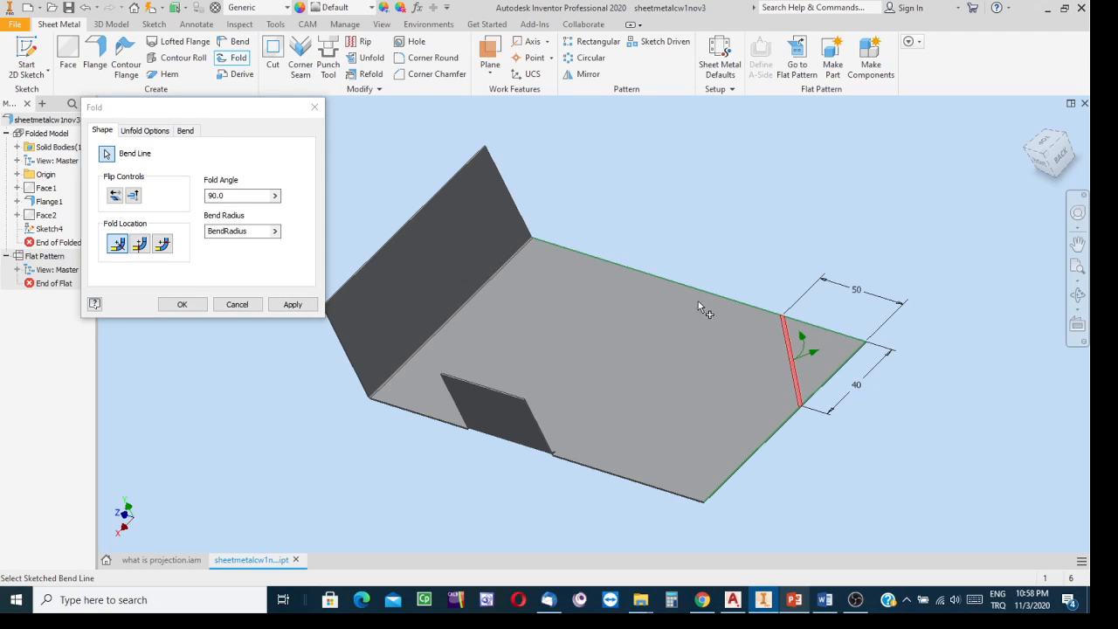
# - Examine the fold preview's direction arrows and bend zone at the plate corner, from the side and up close
pyautogui.click(1051, 172)
pyautogui.scroll(2, 724, 382)
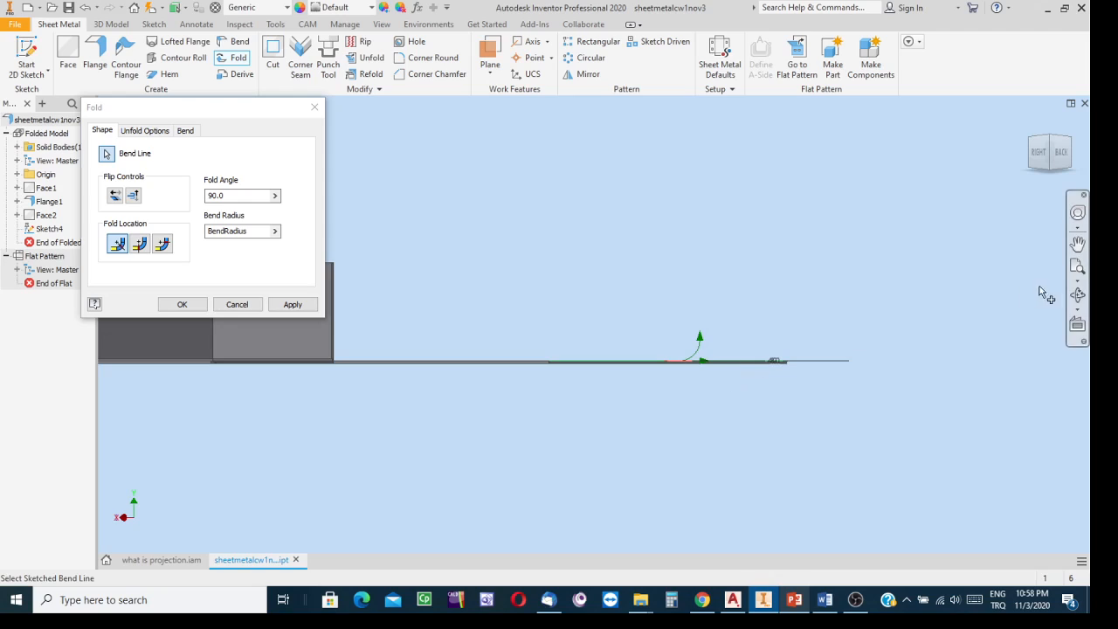
pyautogui.click(1078, 296)
pyautogui.moveTo(609, 338); pyautogui.dragTo(633, 383)
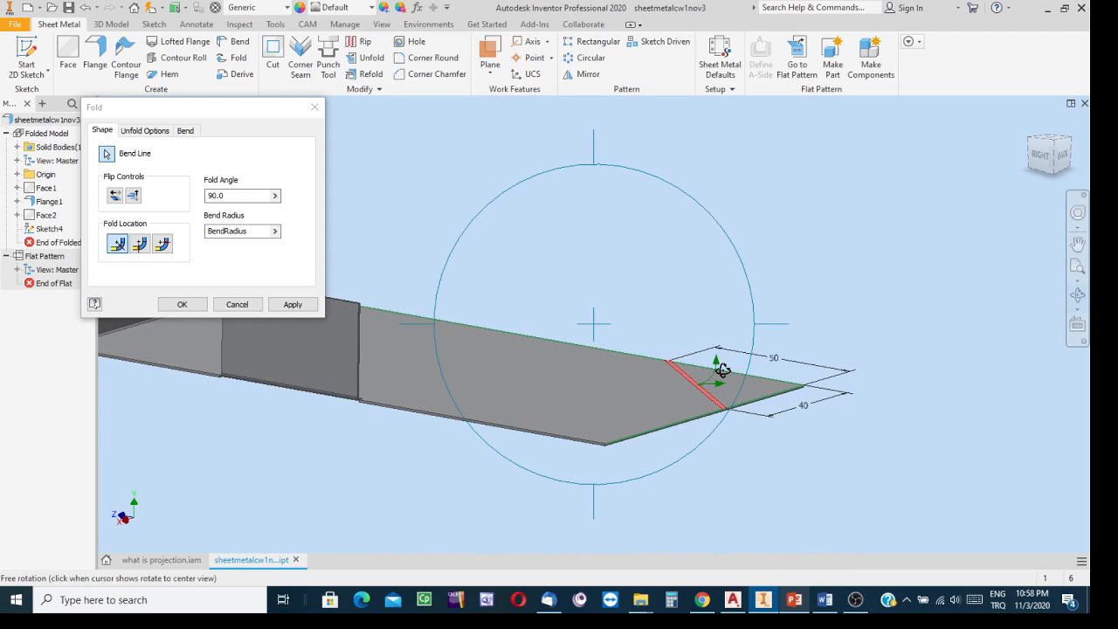
pyautogui.press('Escape')
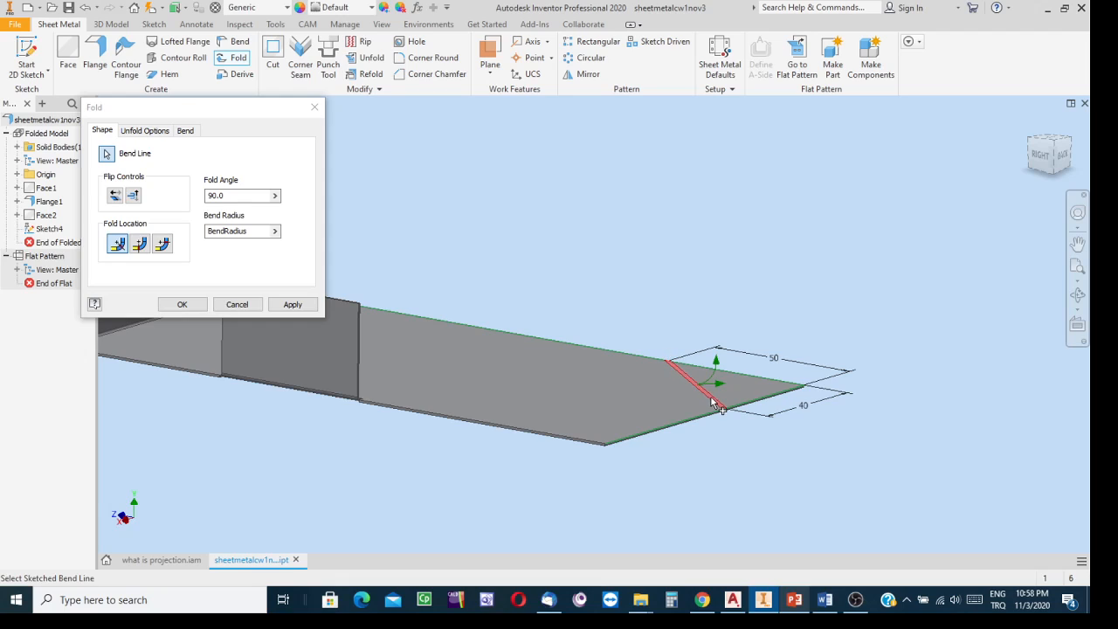
pyautogui.scroll(2, 709, 376)
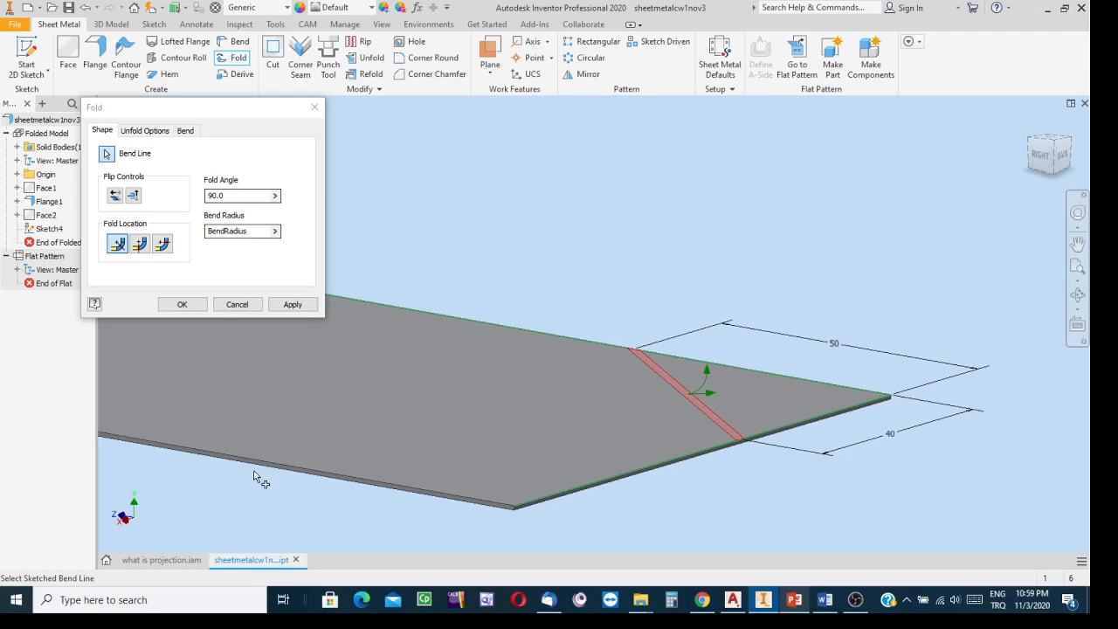
# - Open the Sheet Metal Work presentation from the MECH 114 sheet metal folder in PowerPoint and look through its bending and development slides
pyautogui.moveTo(639, 604)
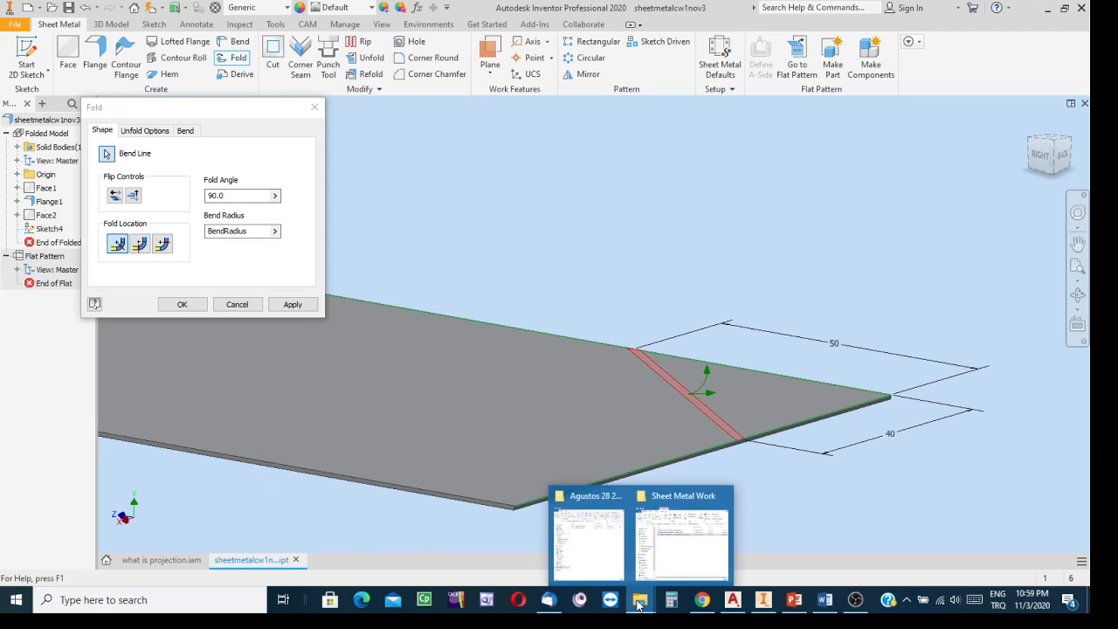
pyautogui.click(671, 567)
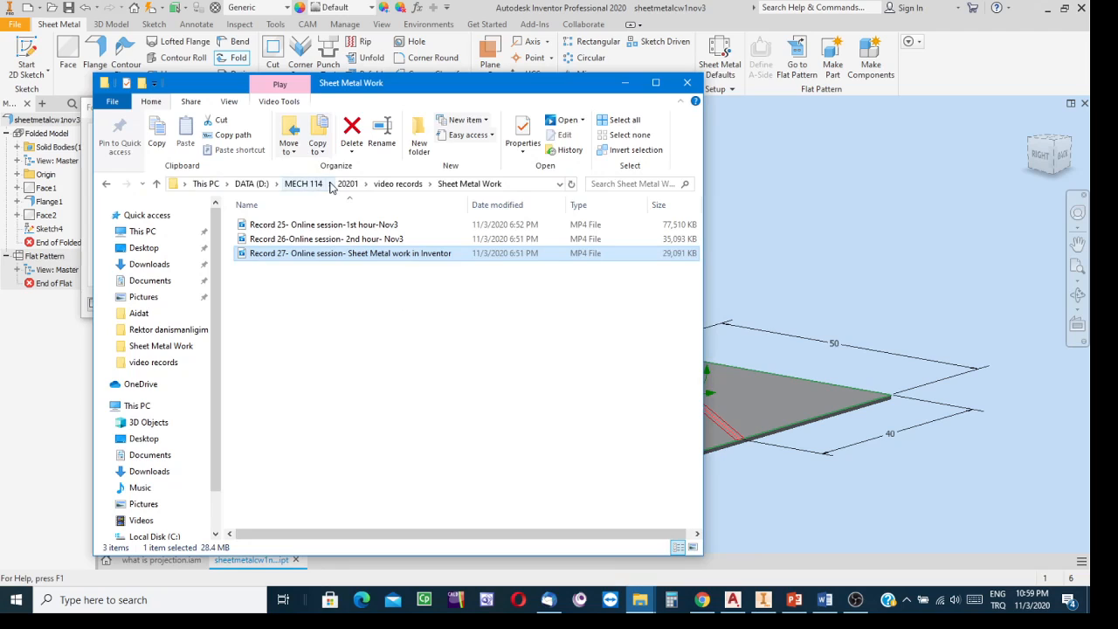
pyautogui.click(302, 186)
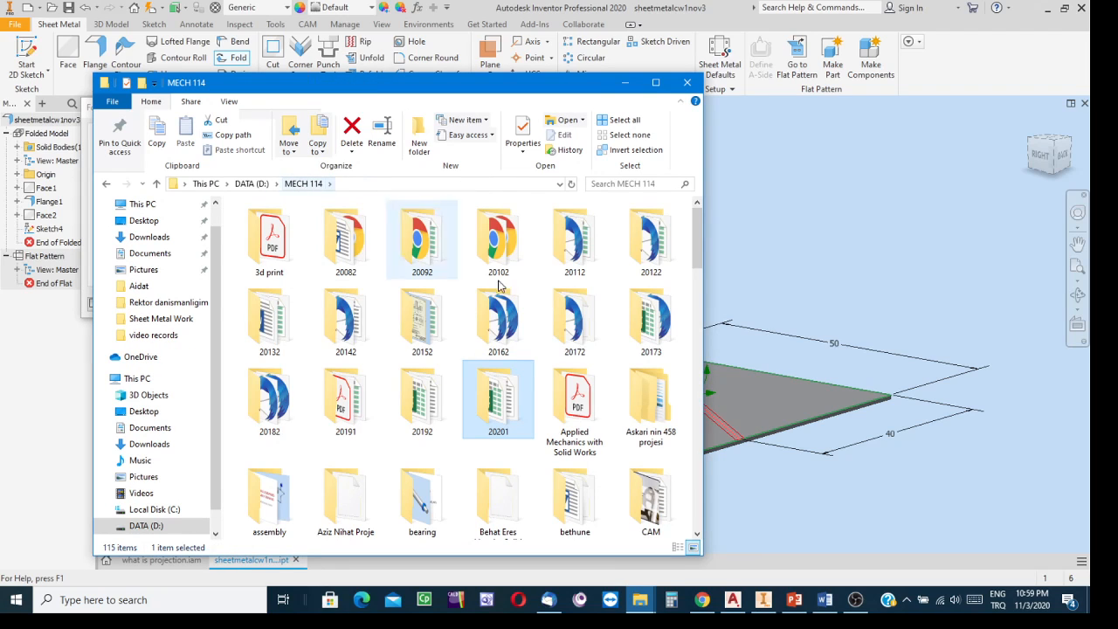
pyautogui.scroll(-5, 589, 362)
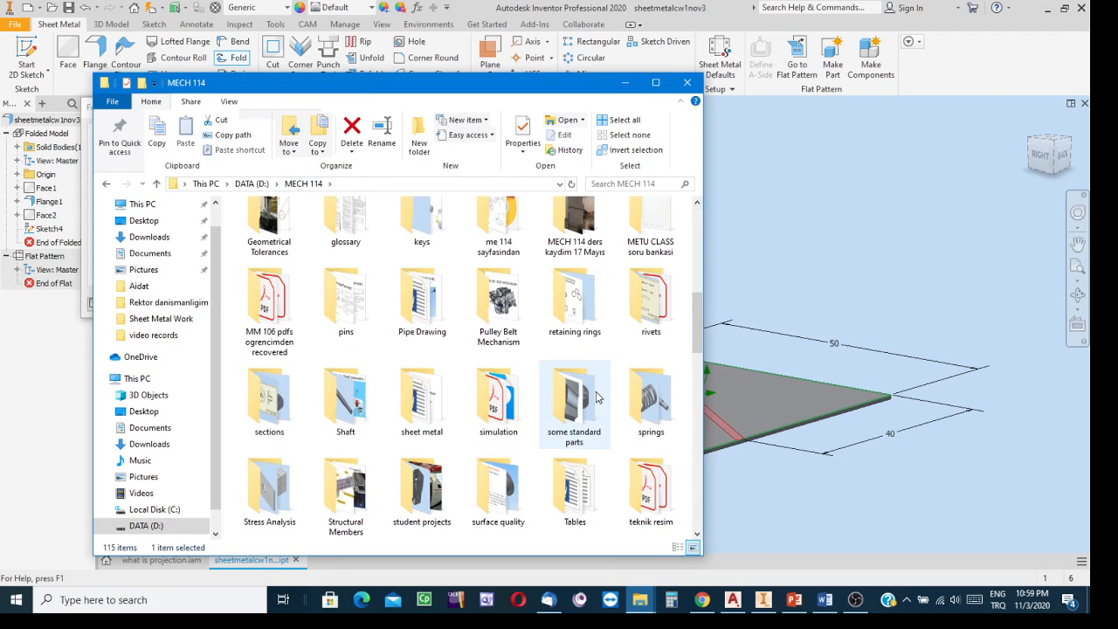
pyautogui.doubleClick(422, 398)
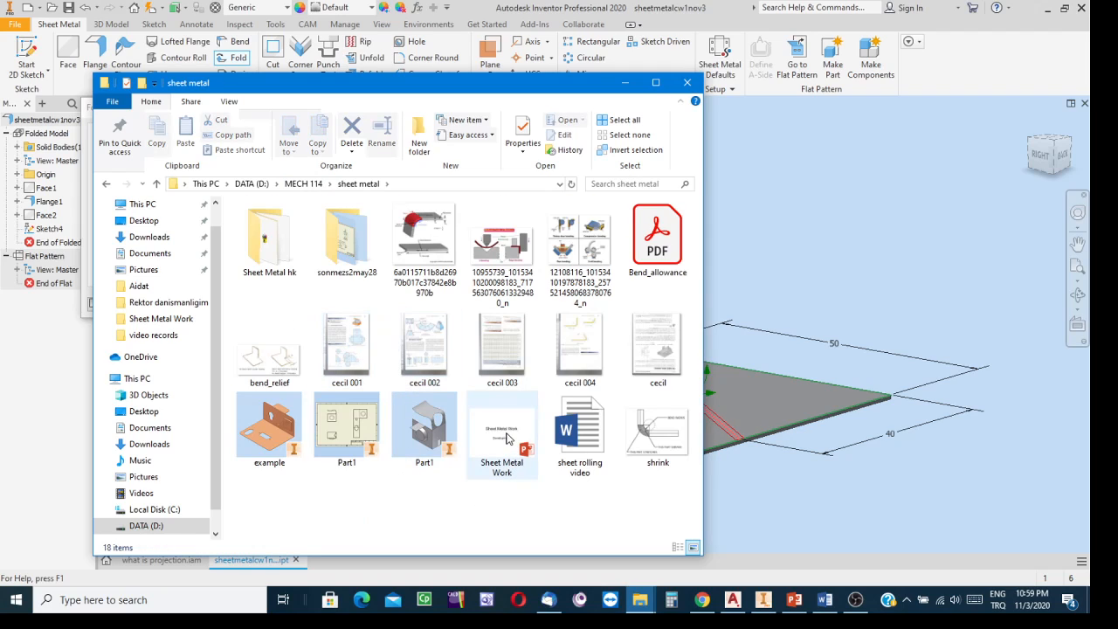
pyautogui.click(511, 438)
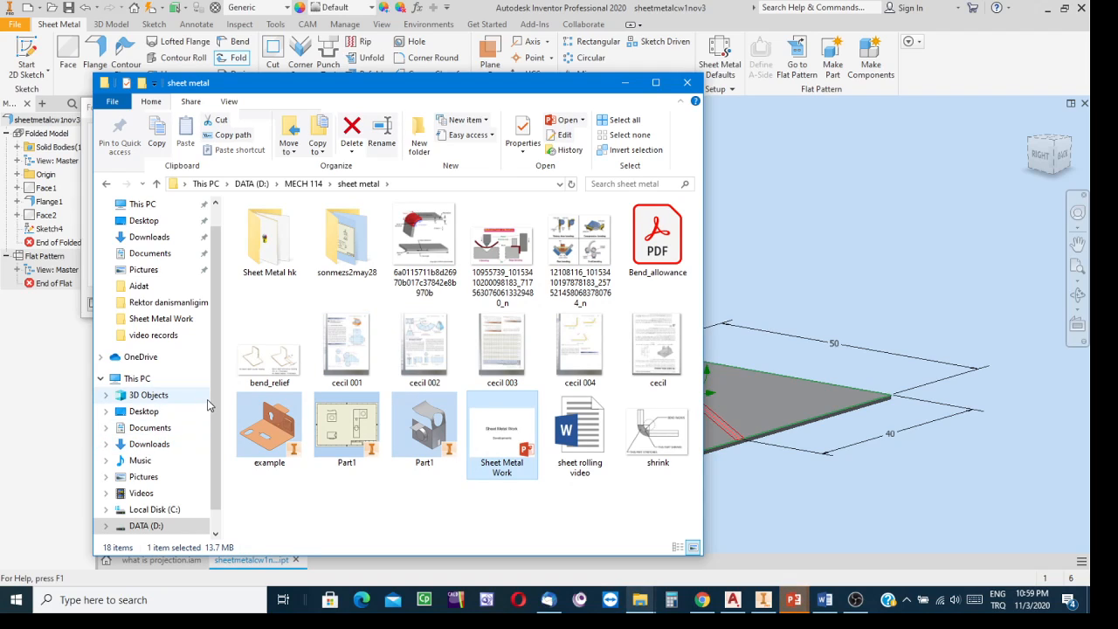
pyautogui.doubleClick(515, 452)
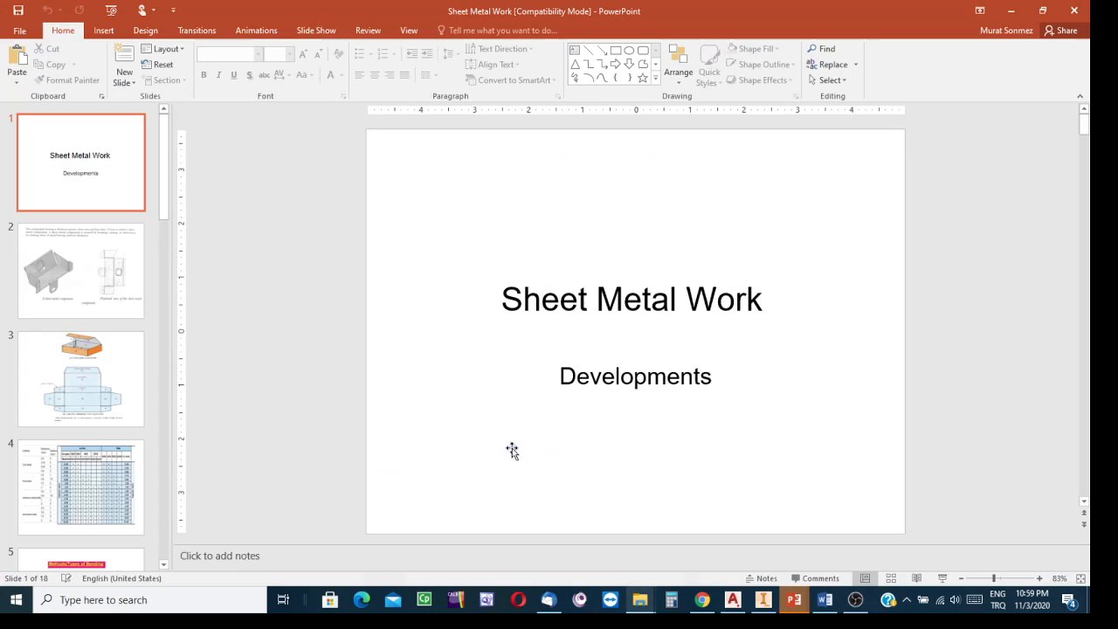
pyautogui.scroll(-5, 305, 406)
pyautogui.scroll(-6, 167, 387)
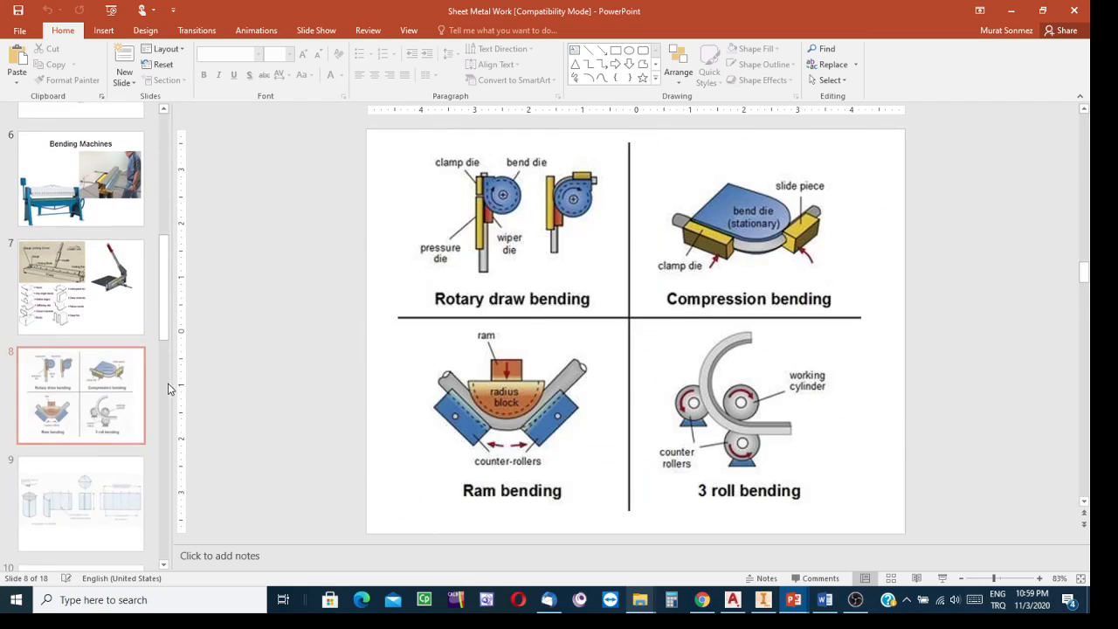
pyautogui.press('Up')
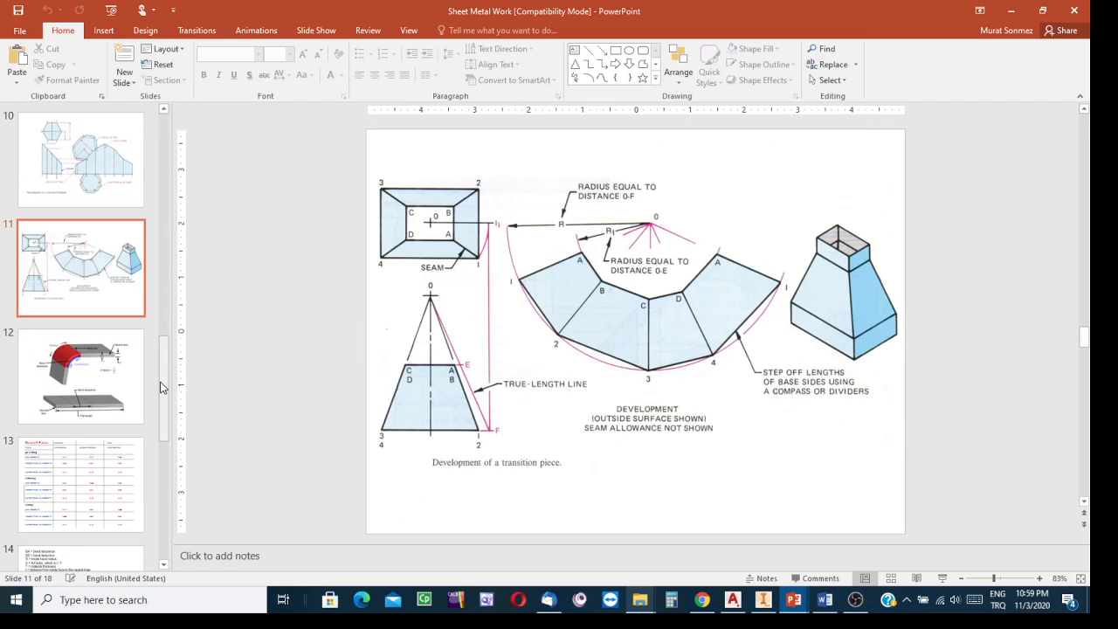
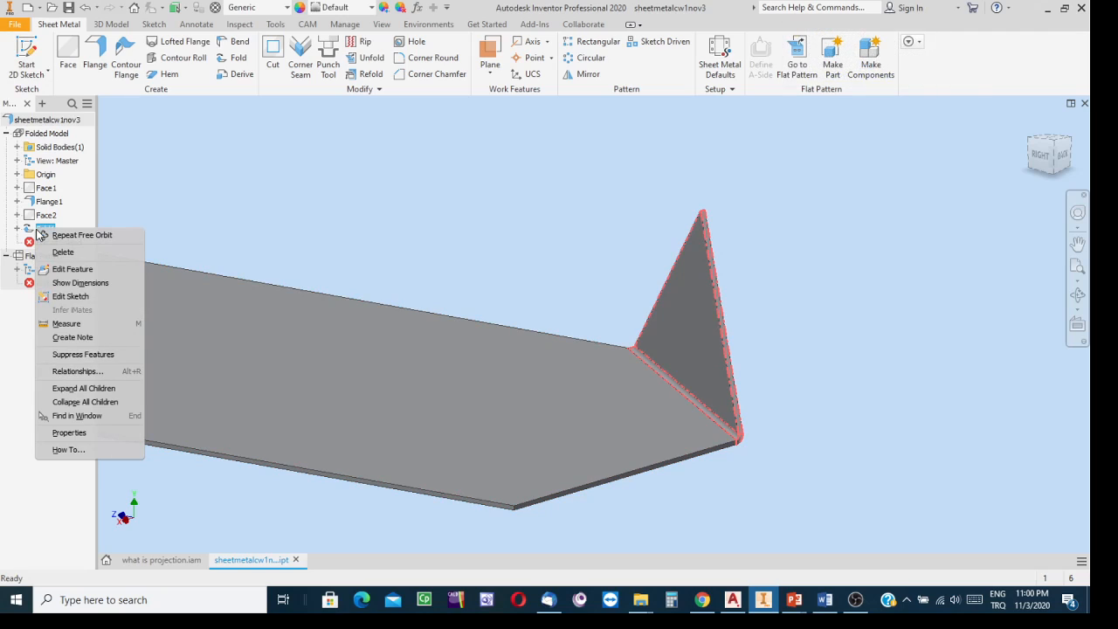
# - Edit the corner fold in Inventor, flipping its bend direction so the triangular tab folds downward, and inspect the part
pyautogui.click(72, 271)
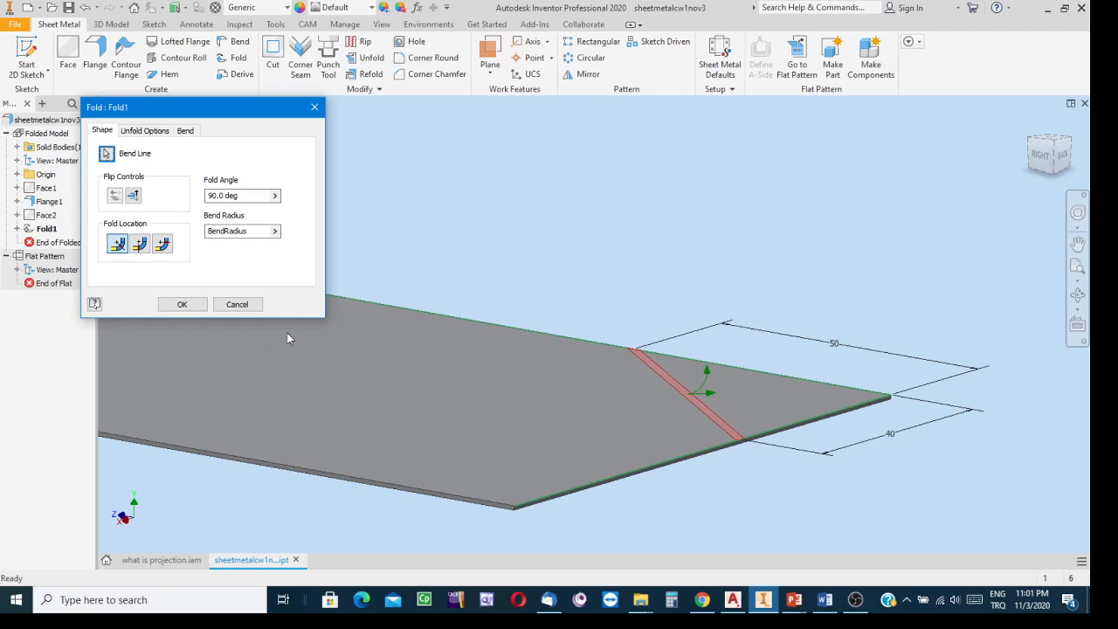
pyautogui.click(133, 198)
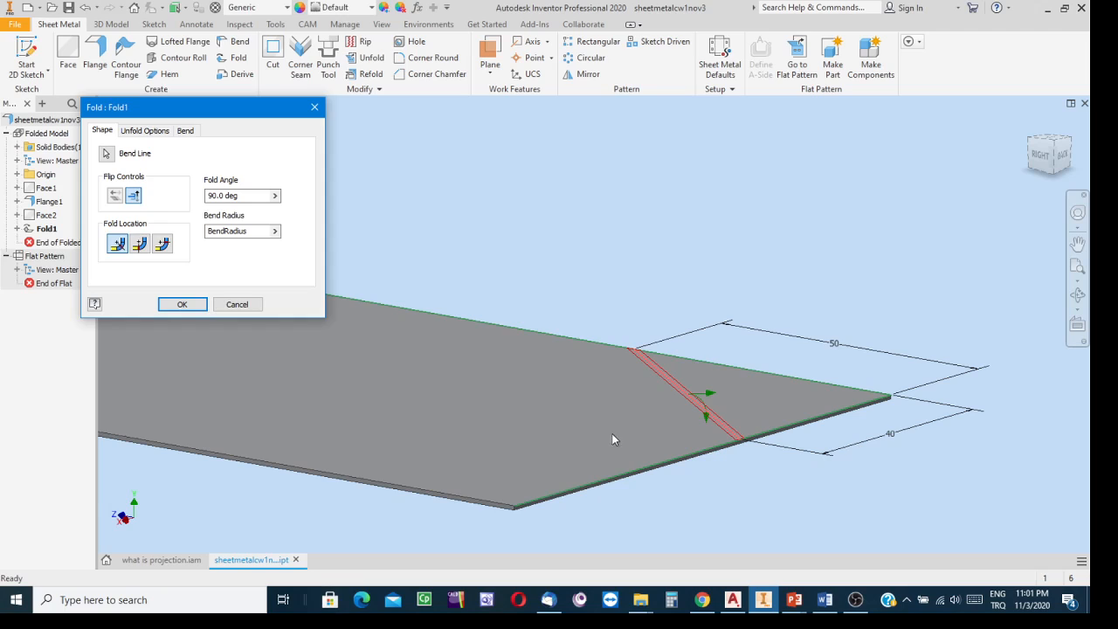
pyautogui.click(184, 305)
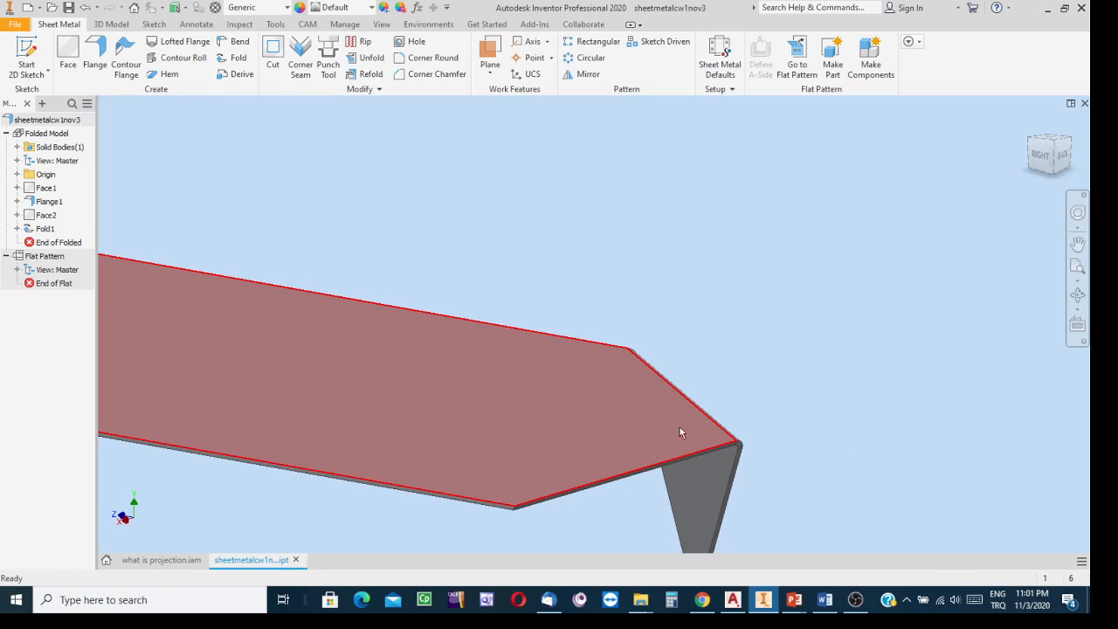
pyautogui.scroll(3, 849, 464)
pyautogui.moveTo(848, 464); pyautogui.dragTo(796, 346, button='middle')
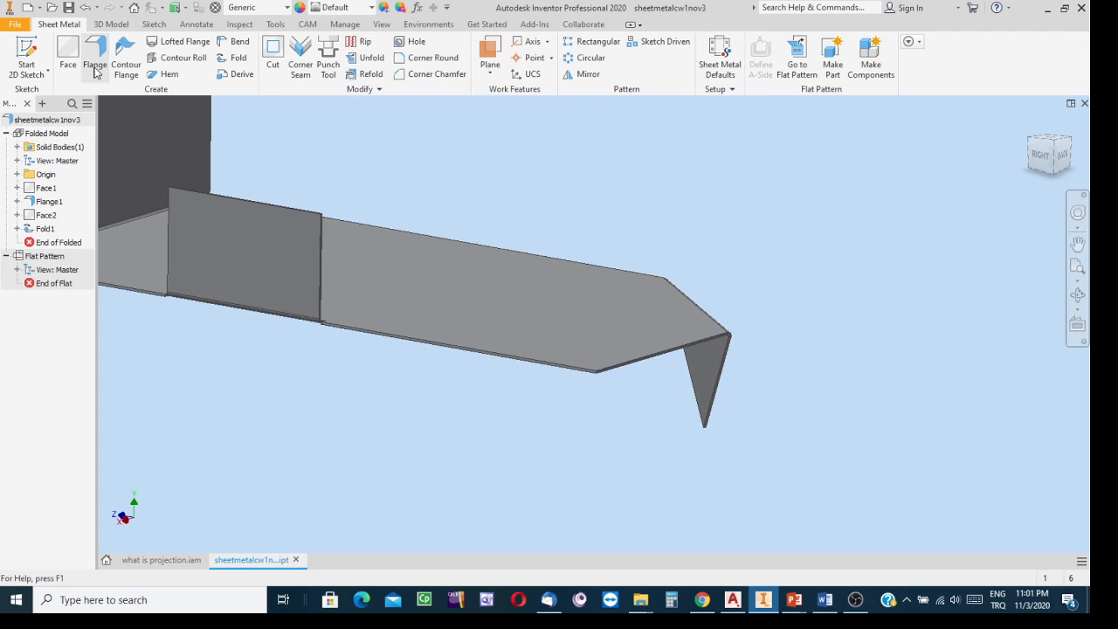
# - Reopen the corner fold for editing and examine the bend zone around the diagonal line up close
pyautogui.rightClick(52, 232)
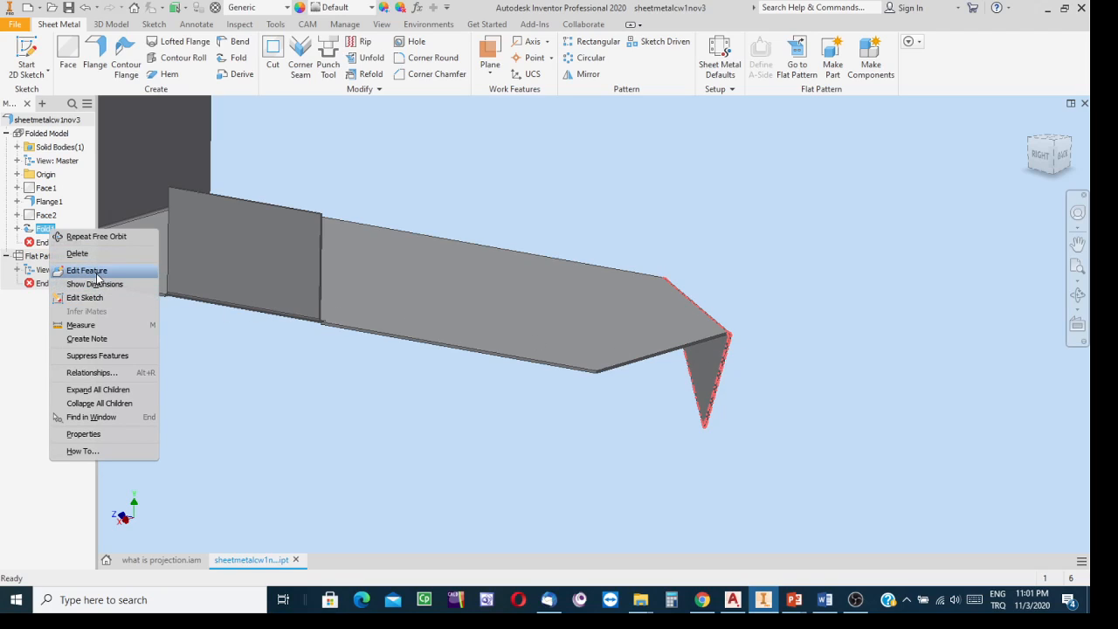
pyautogui.click(87, 271)
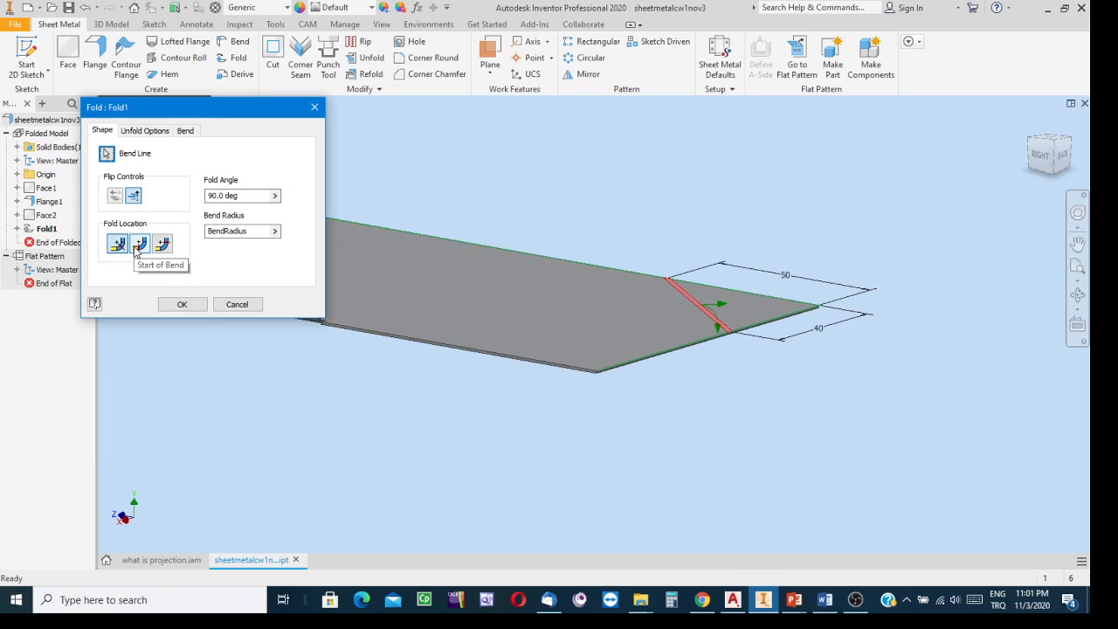
pyautogui.scroll(3, 749, 337)
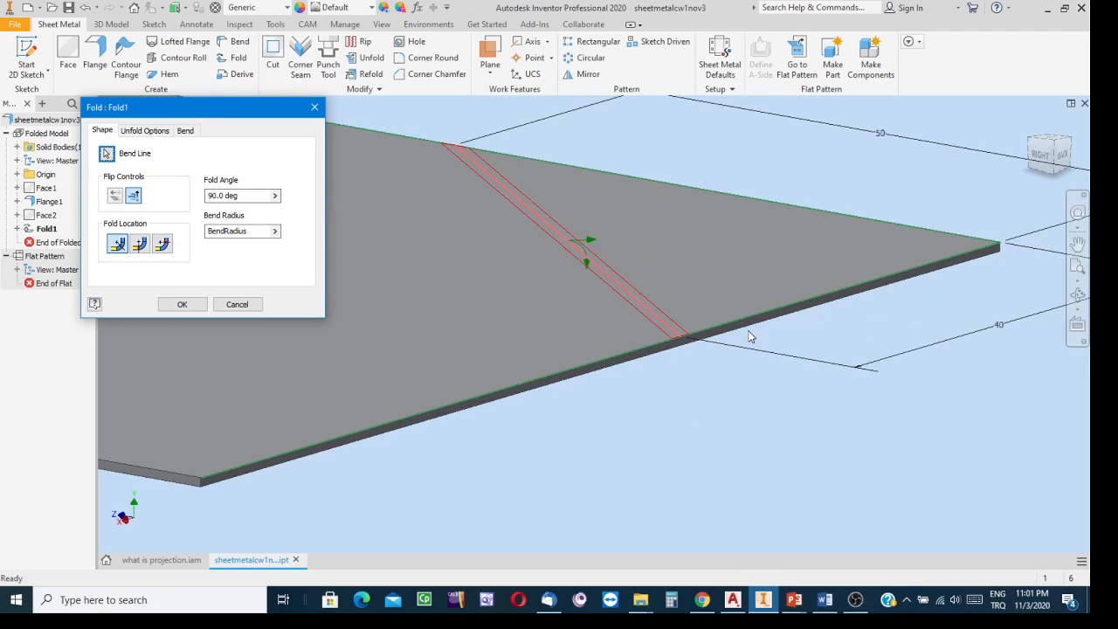
pyautogui.scroll(3, 750, 336)
pyautogui.moveTo(670, 414); pyautogui.dragTo(894, 507, button='middle')
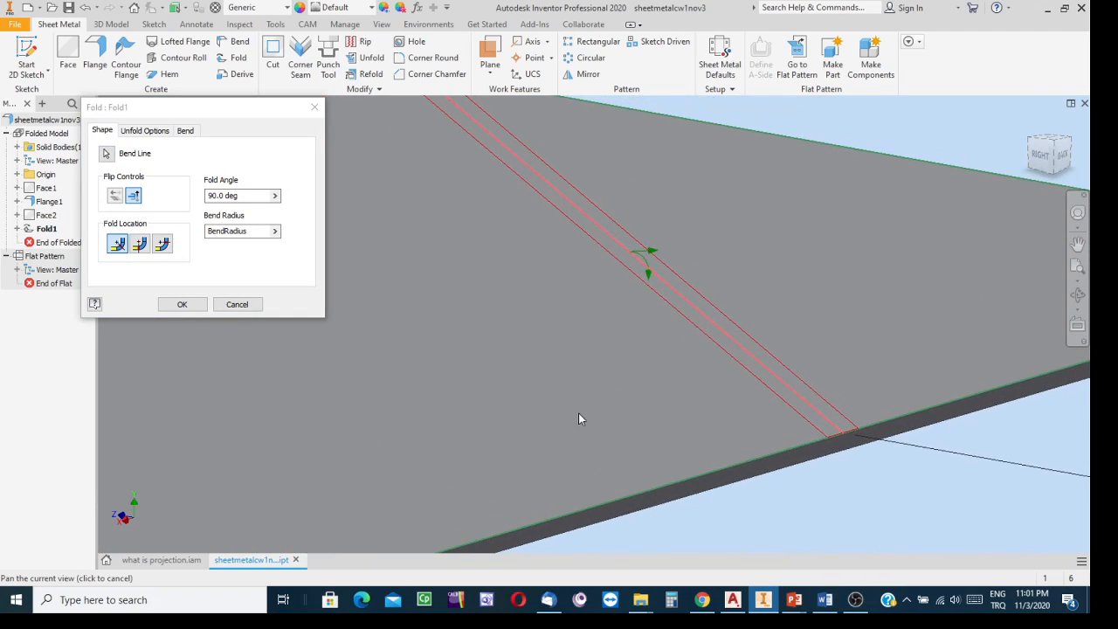
# - Try the Start of Bend fold location and inspect how the bend zone shifts relative to the diagonal line
pyautogui.click(120, 246)
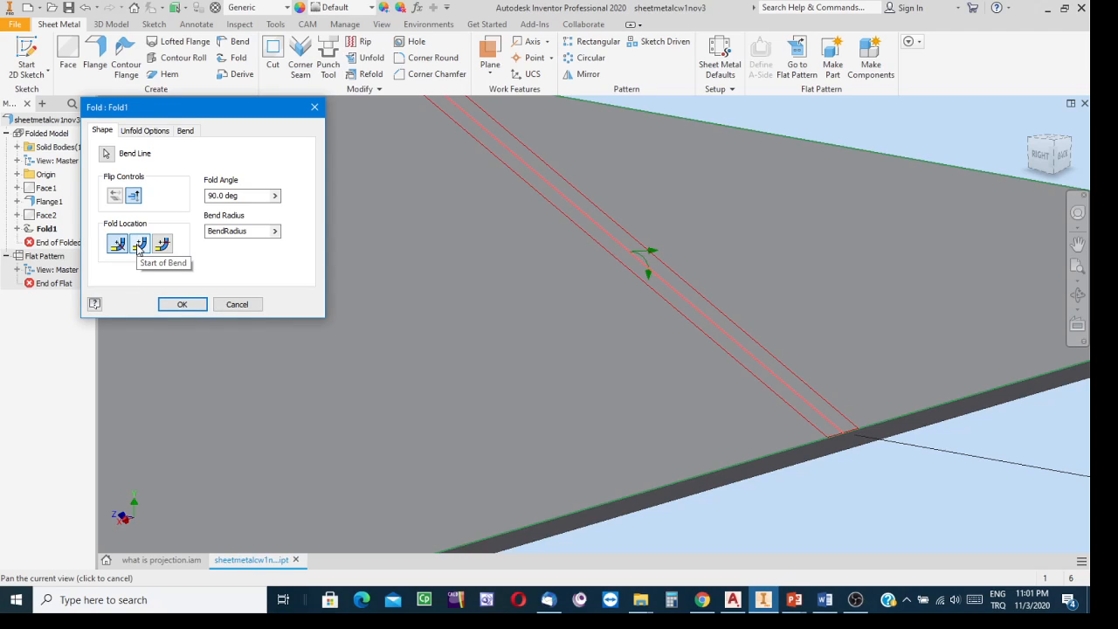
pyautogui.click(139, 245)
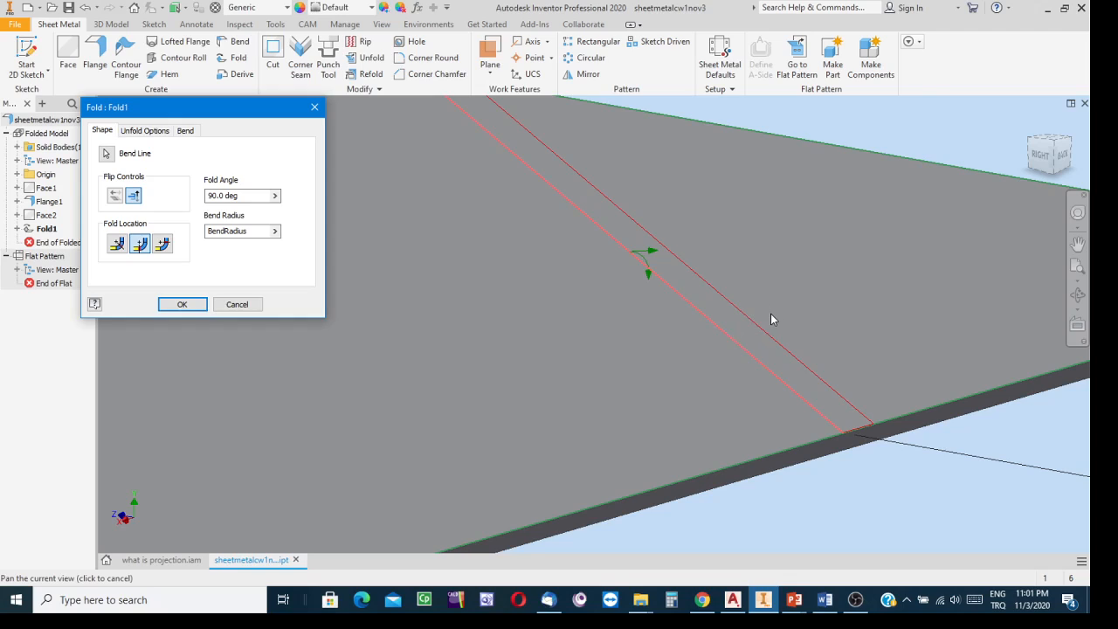
pyautogui.scroll(-2, 770, 313)
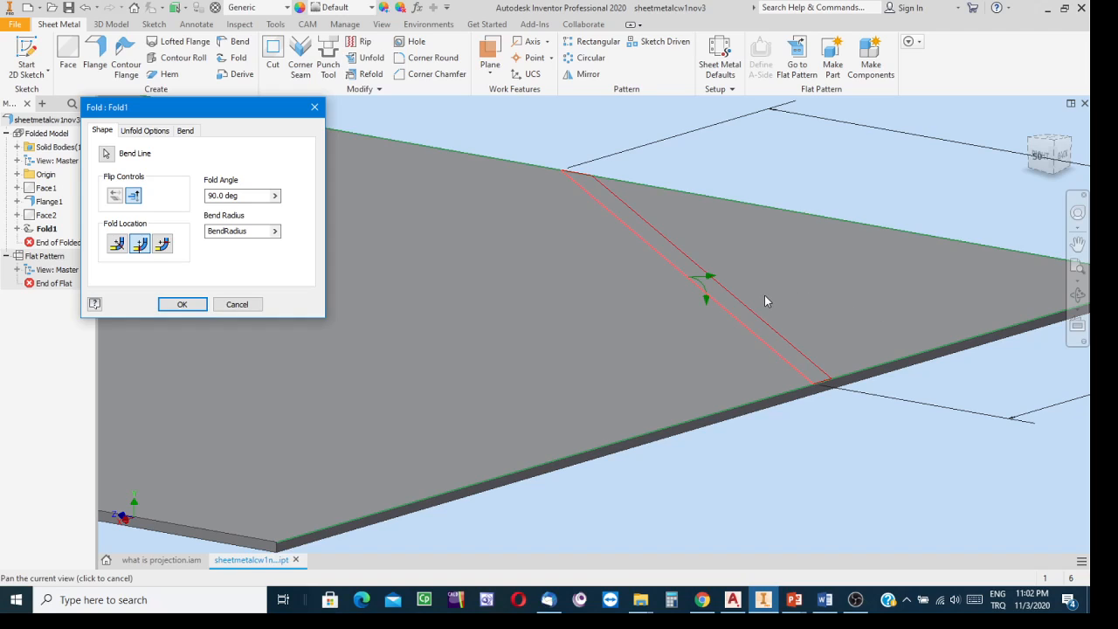
pyautogui.scroll(2, 761, 297)
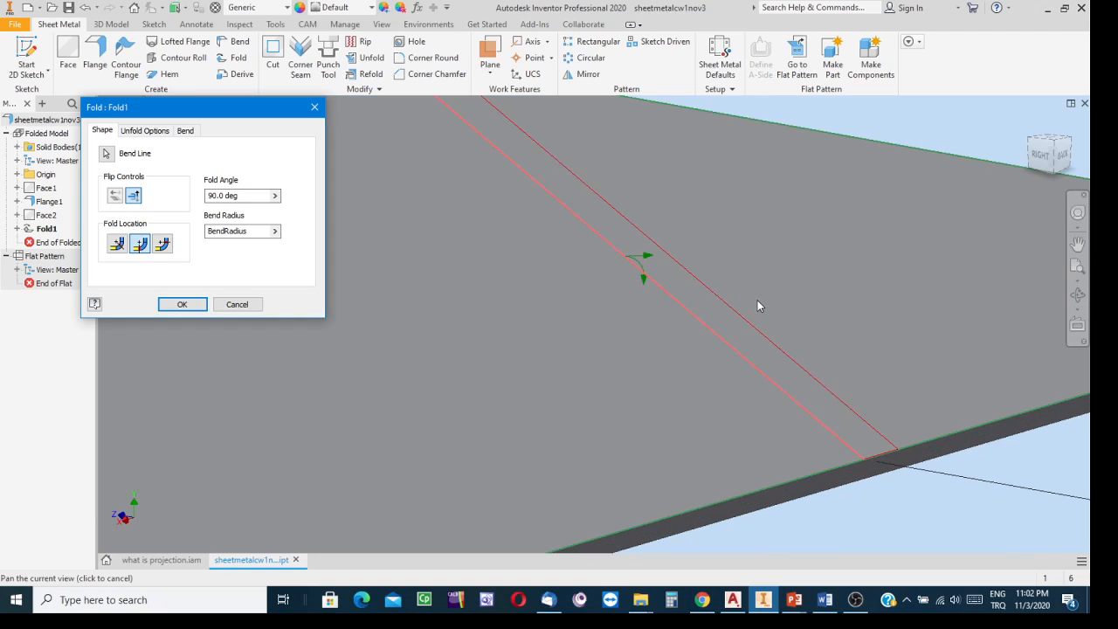
# - Compare the fold previews with the bend centred on, starting at and ending at the diagonal line
pyautogui.click(117, 245)
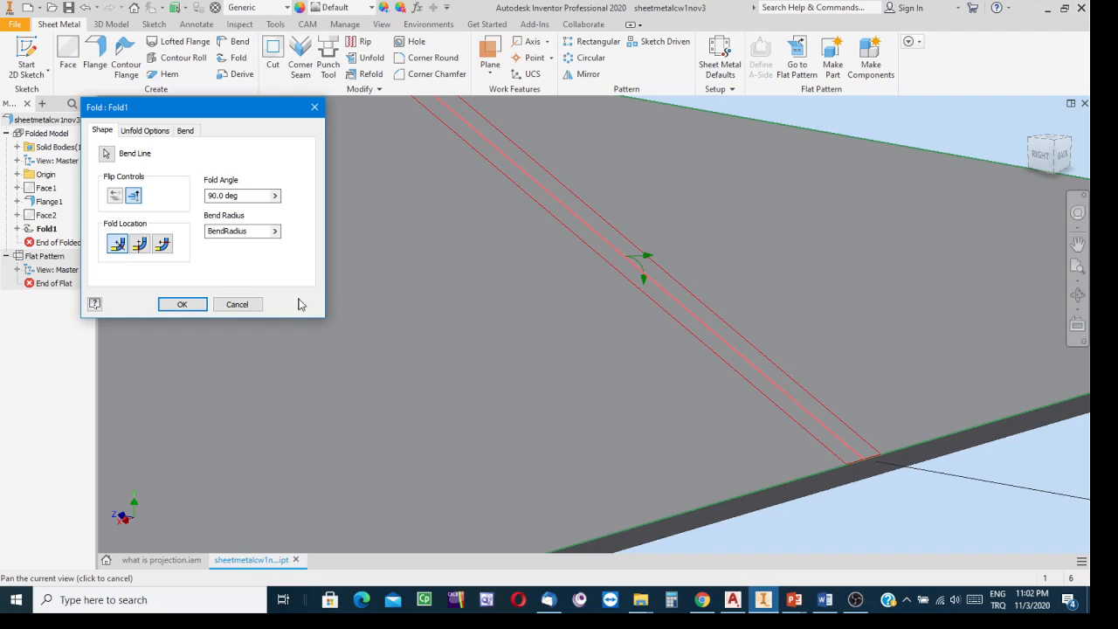
pyautogui.click(140, 244)
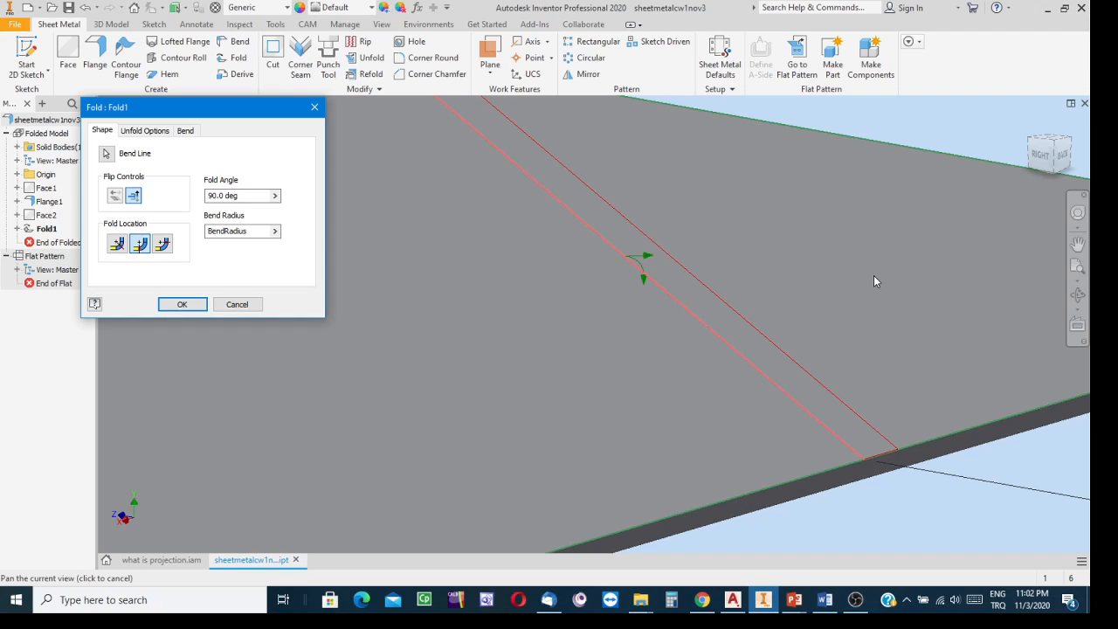
pyautogui.click(163, 245)
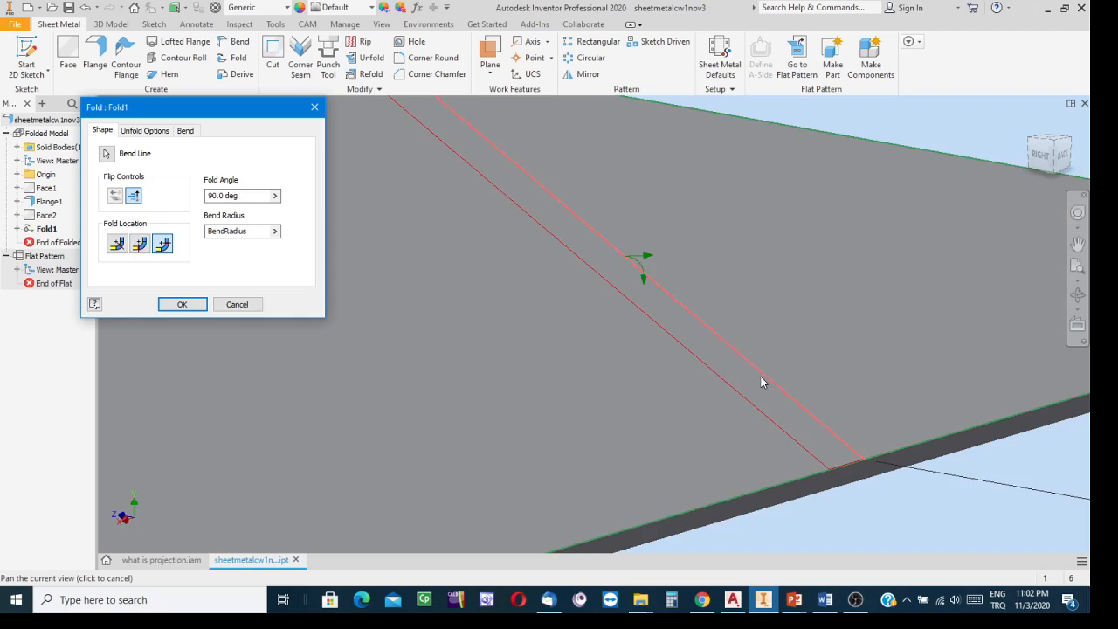
pyautogui.scroll(-3, 761, 382)
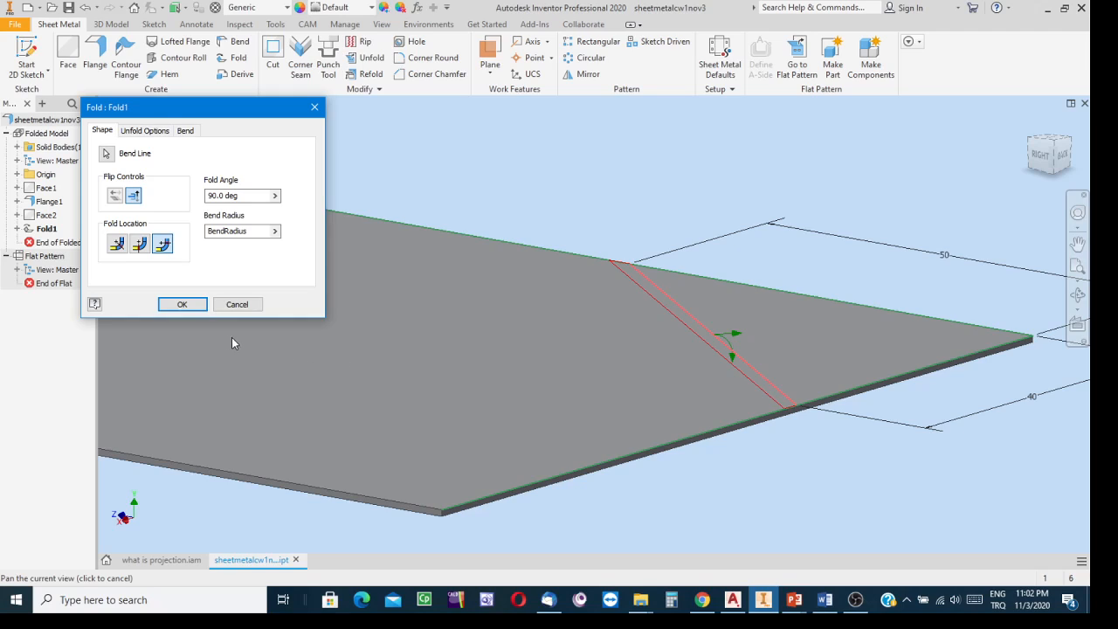
# - Preview the start and end fold locations once more, and set the fold location back to centred on the bend line
pyautogui.click(142, 246)
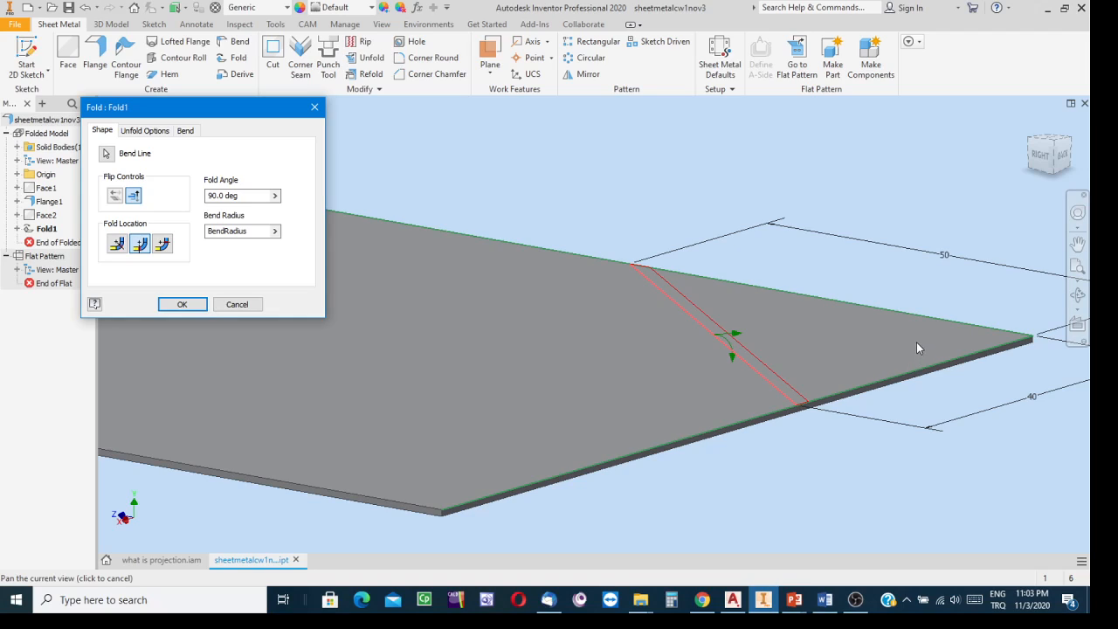
pyautogui.click(163, 244)
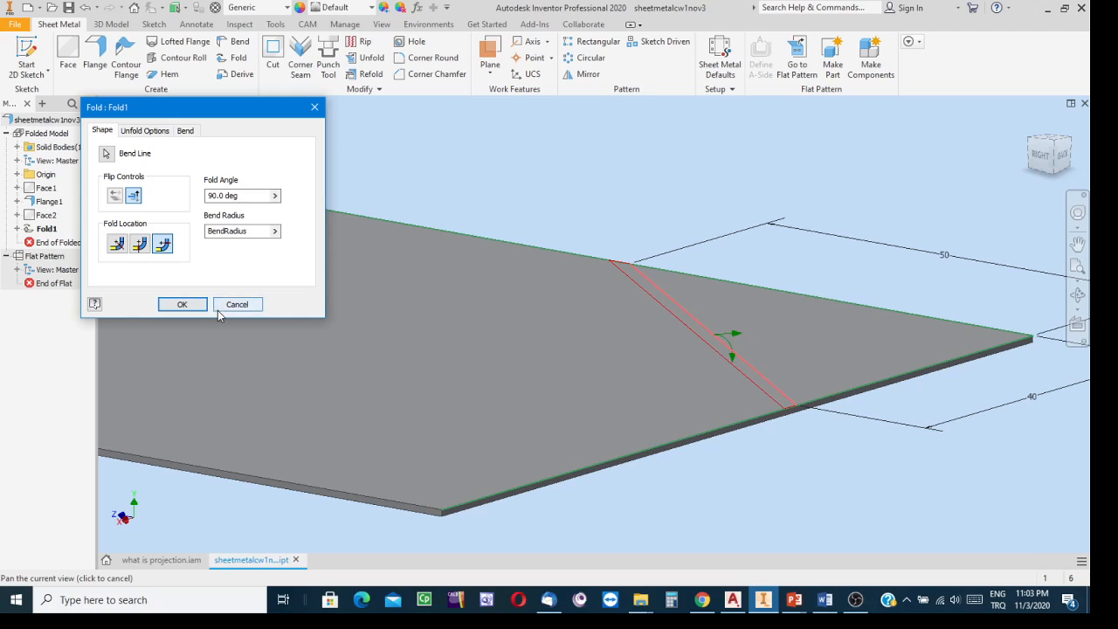
pyautogui.click(116, 244)
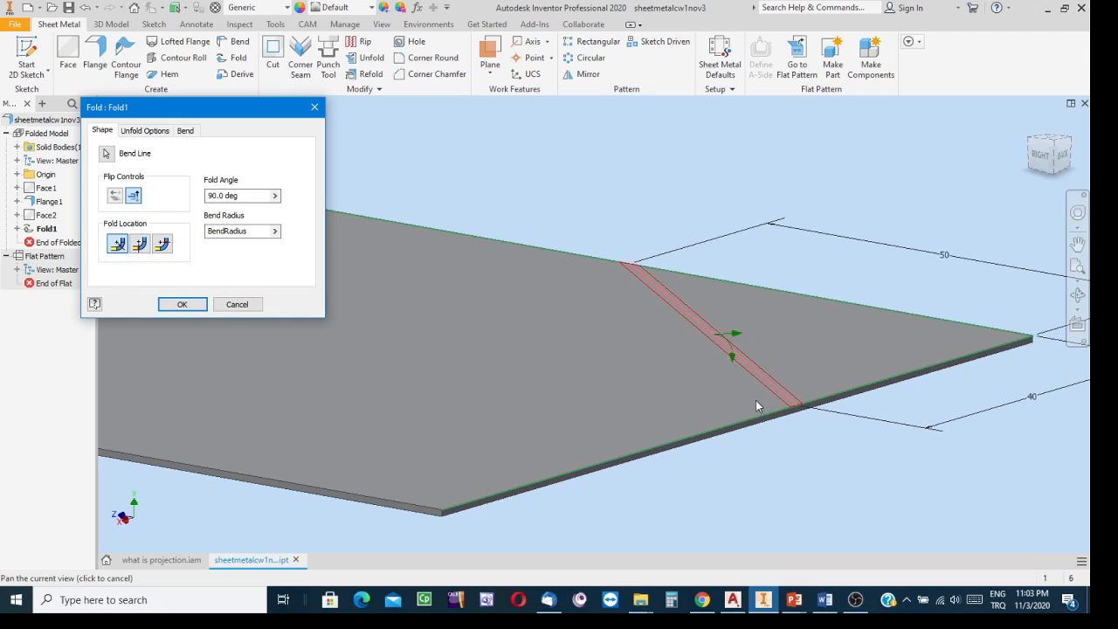
pyautogui.scroll(5, 758, 381)
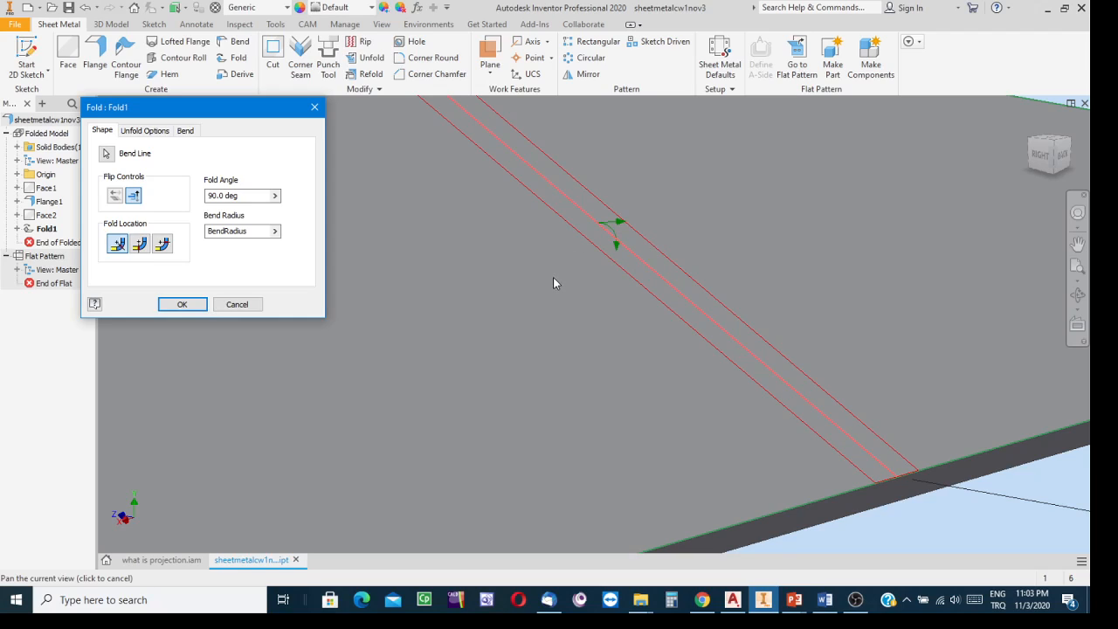
pyautogui.scroll(-5, 242, 373)
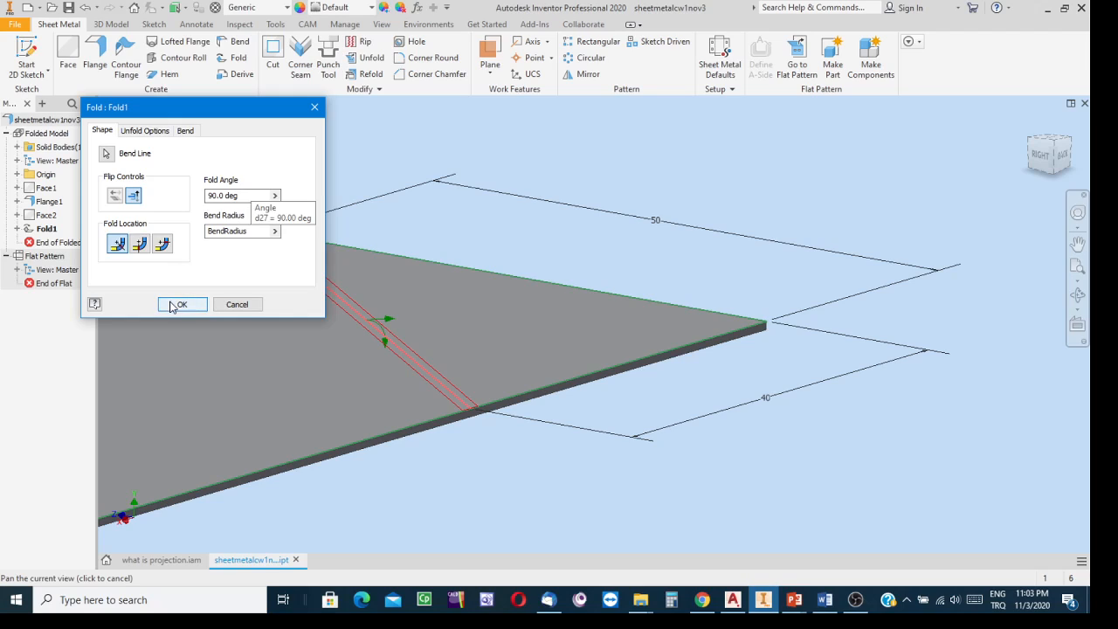
# - Review the fold's bend relief and unfold rule, keep the defaults, finish the edit and inspect the folded corner
pyautogui.click(183, 132)
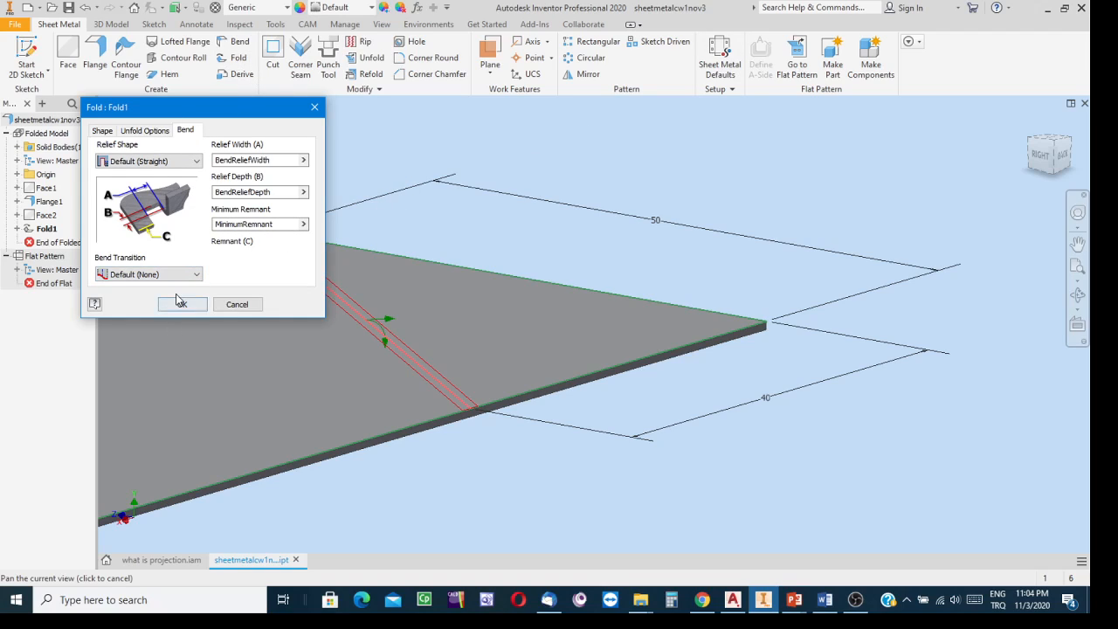
pyautogui.click(146, 130)
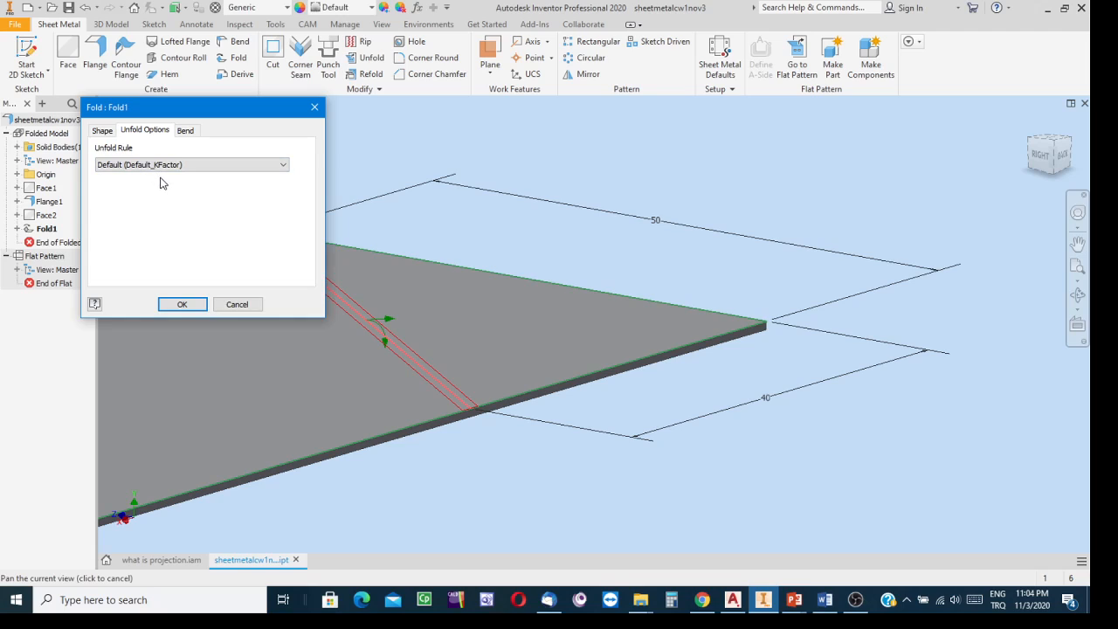
pyautogui.click(175, 303)
pyautogui.scroll(4, 715, 351)
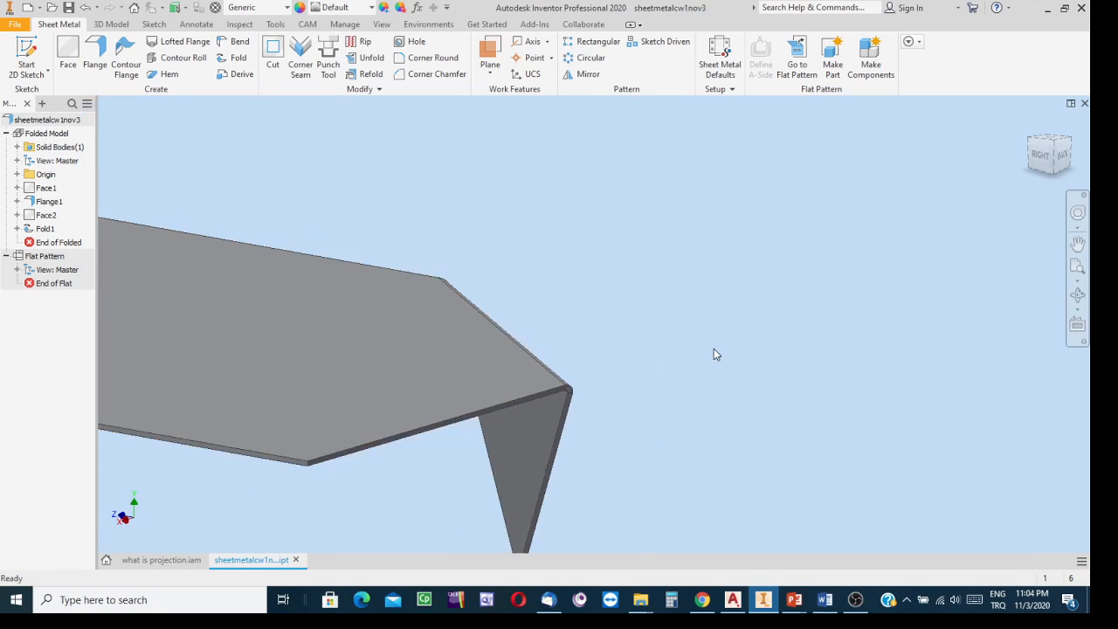
pyautogui.moveTo(762, 367); pyautogui.dragTo(1083, 421, button='middle')
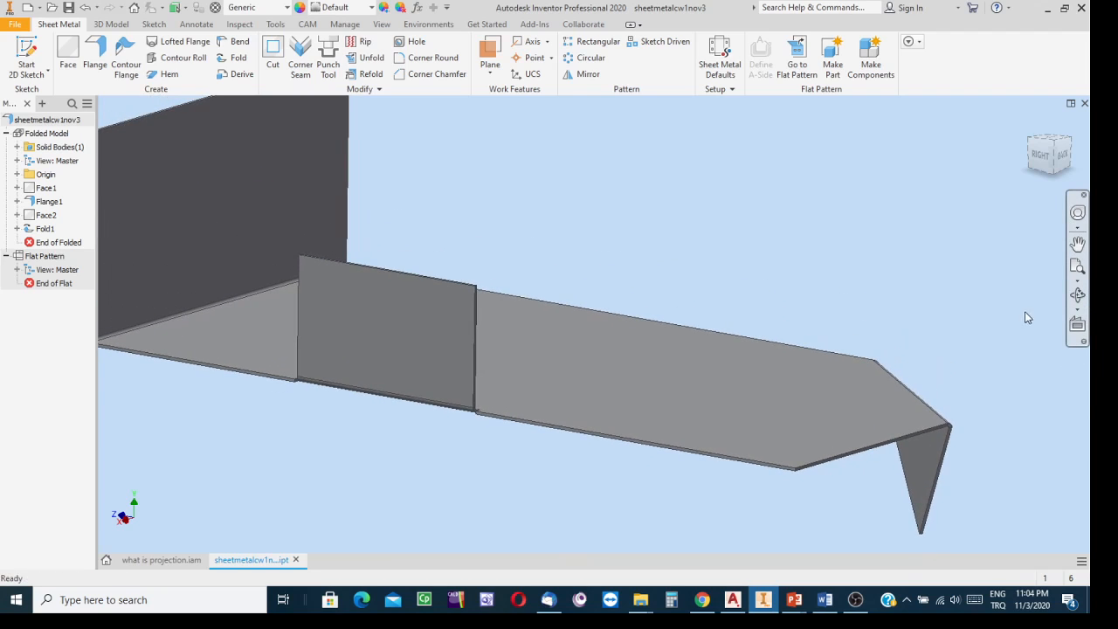
# - Start a 90° flange on the plate's long edge that runs from the folded corner to the tall end flange
pyautogui.click(1077, 297)
pyautogui.moveTo(626, 342); pyautogui.dragTo(1088, 316)
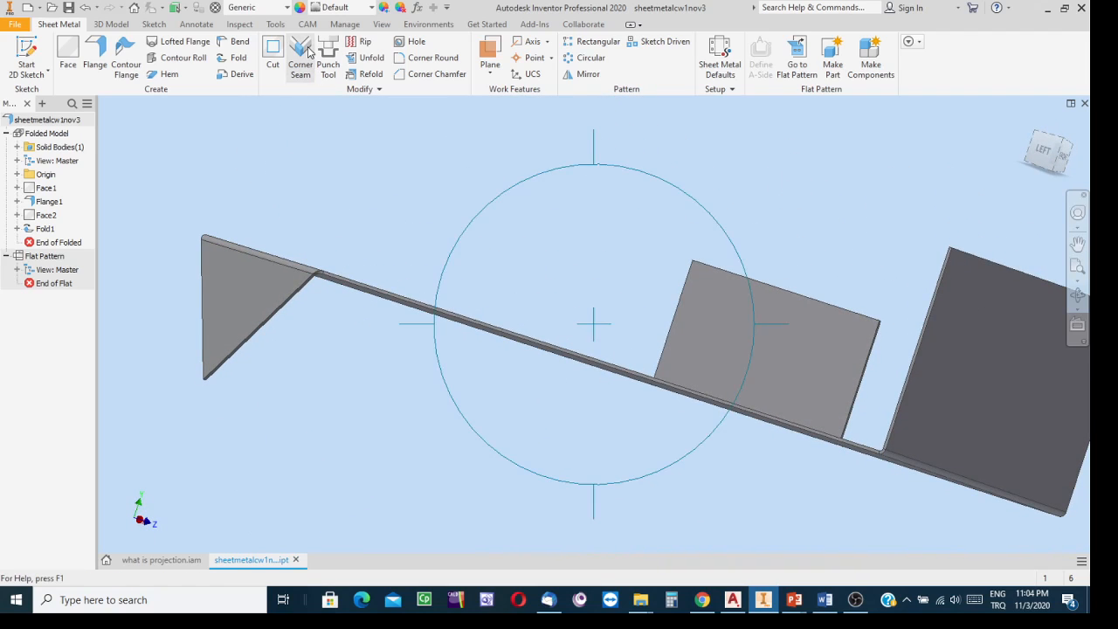
pyautogui.press('Escape')
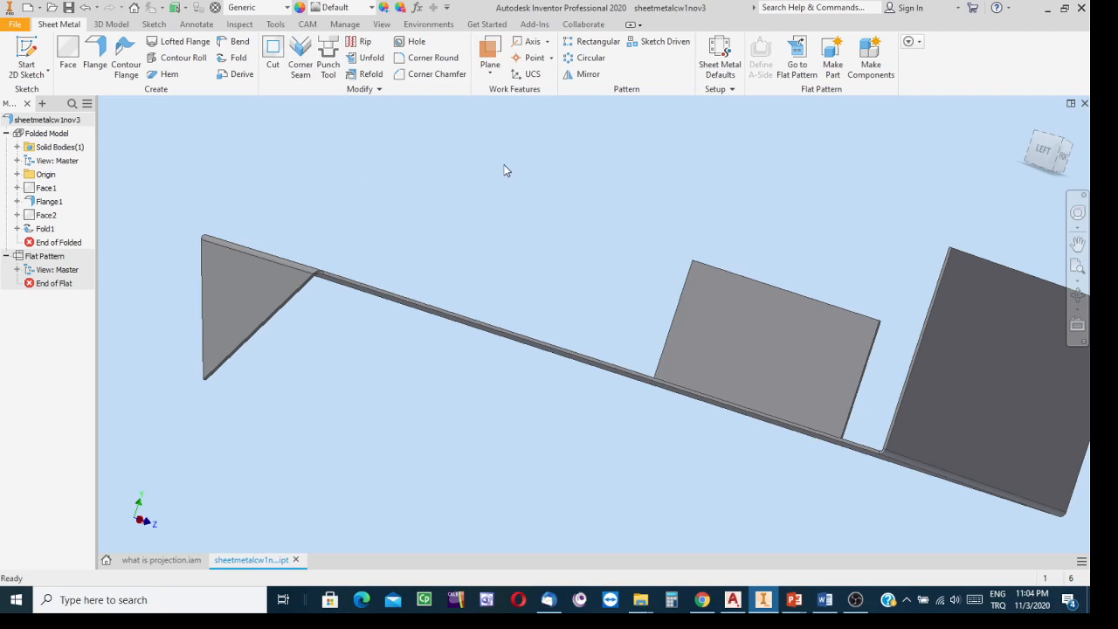
pyautogui.click(1064, 145)
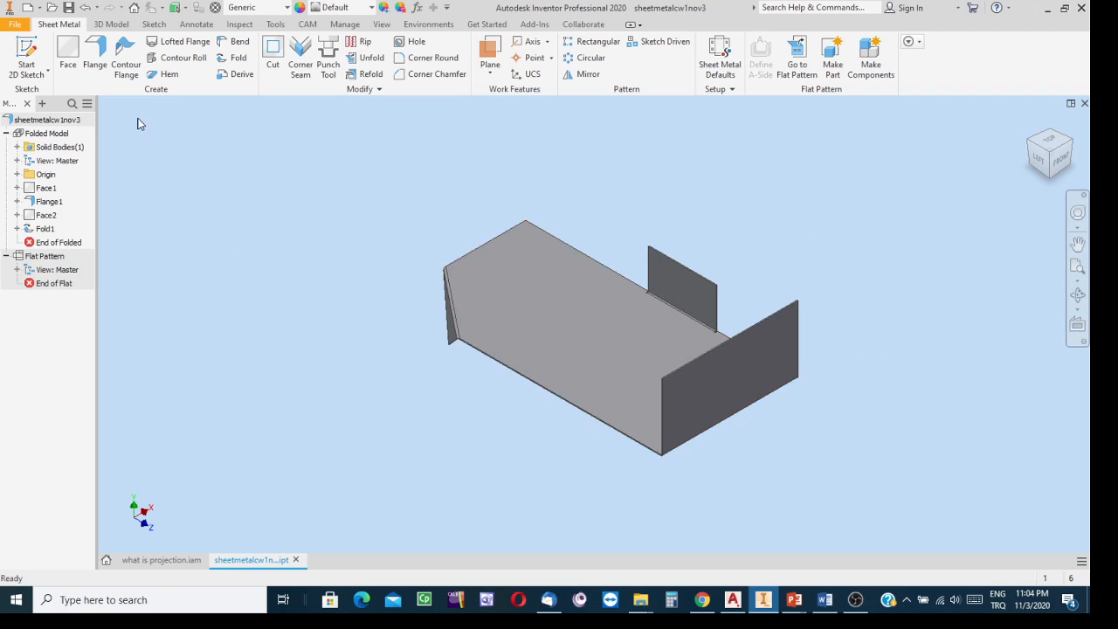
pyautogui.click(96, 48)
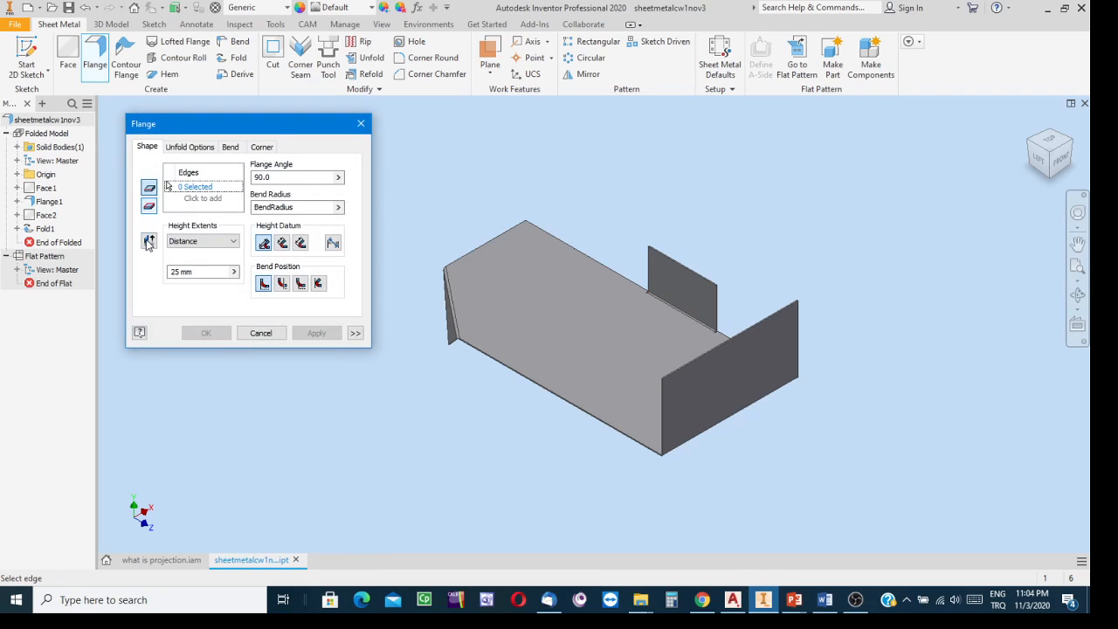
pyautogui.scroll(-6, 549, 419)
pyautogui.moveTo(551, 398); pyautogui.dragTo(784, 474, button='middle')
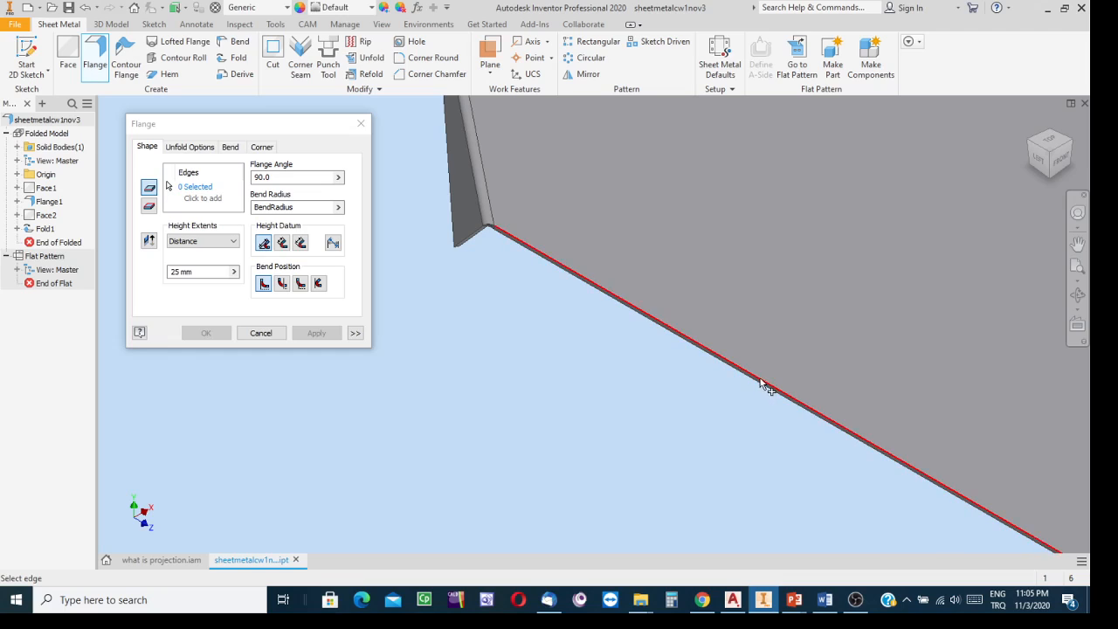
pyautogui.scroll(-3, 766, 387)
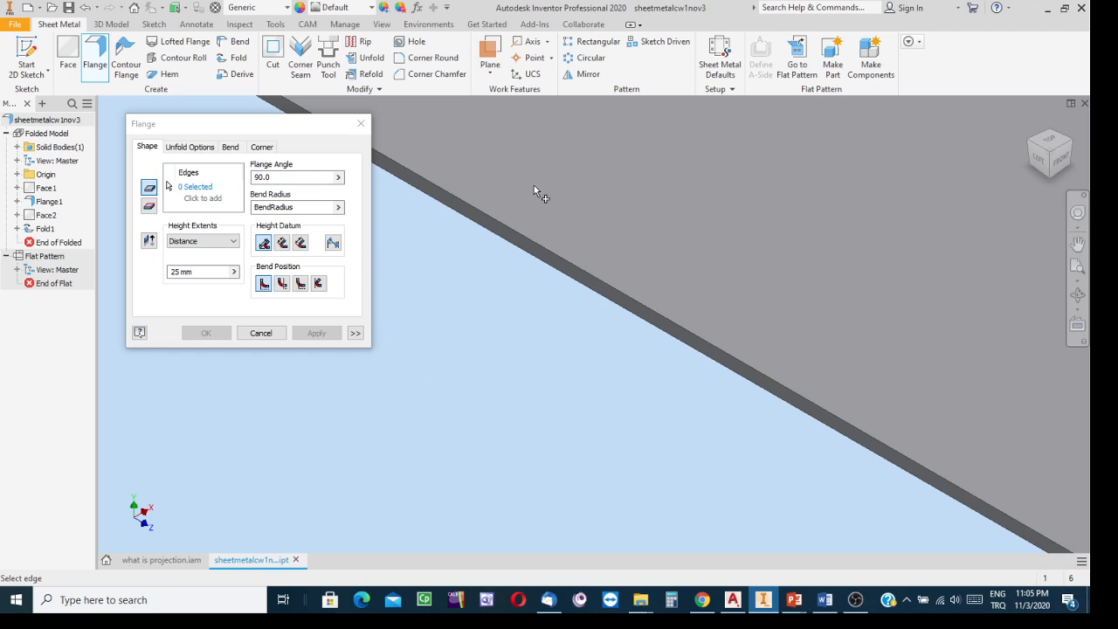
pyautogui.click(639, 321)
pyautogui.scroll(4, 635, 340)
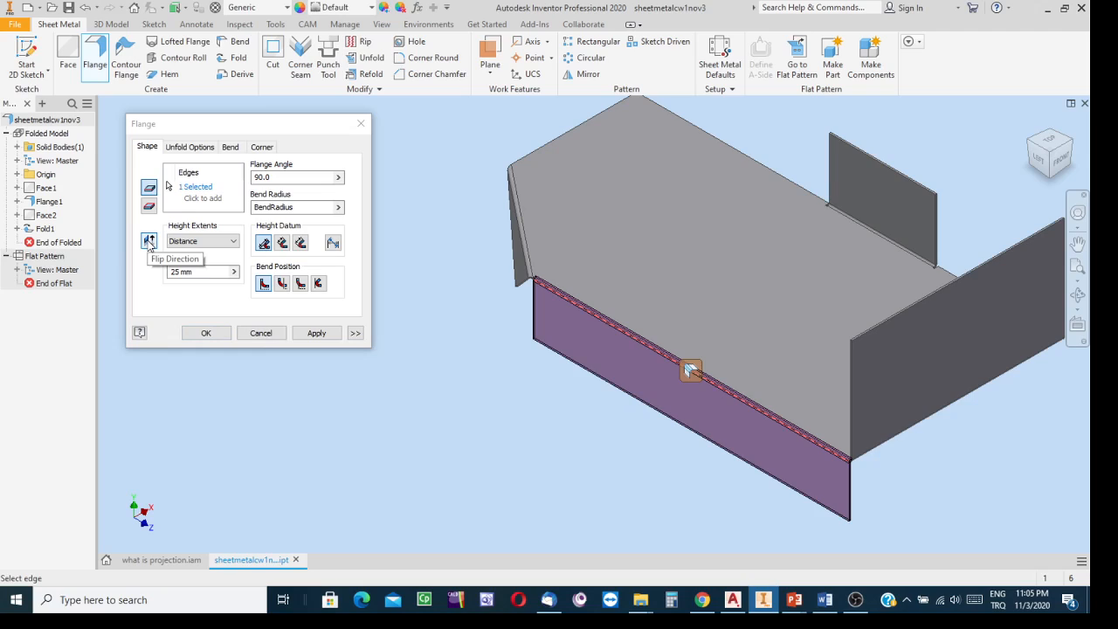
# - Flip the flange direction upward and set its height to 50 mm
pyautogui.click(149, 242)
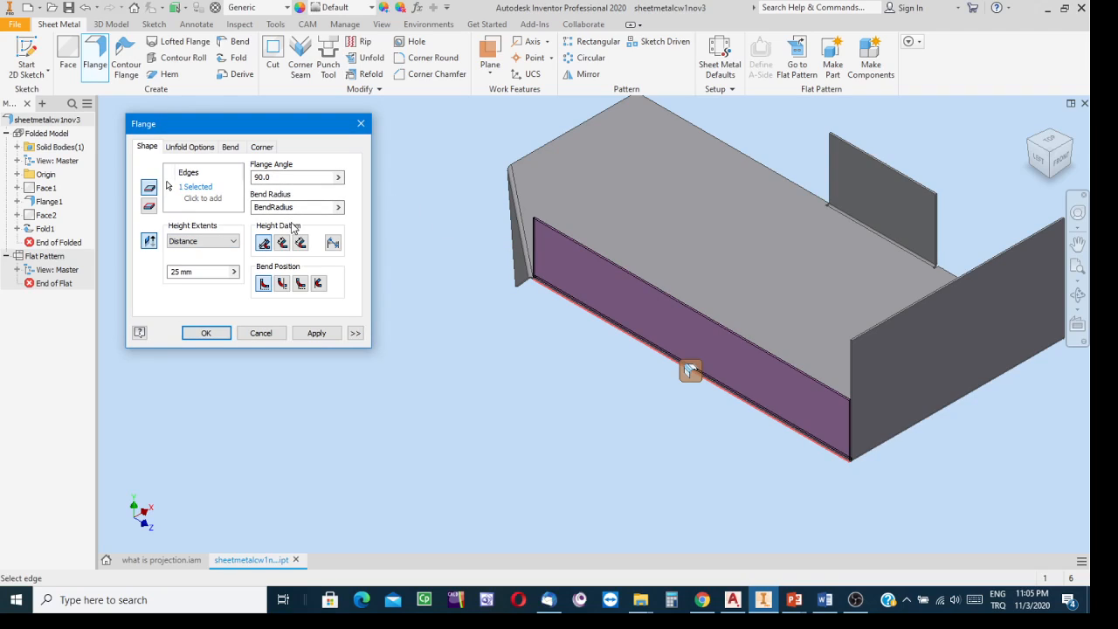
pyautogui.click(196, 273)
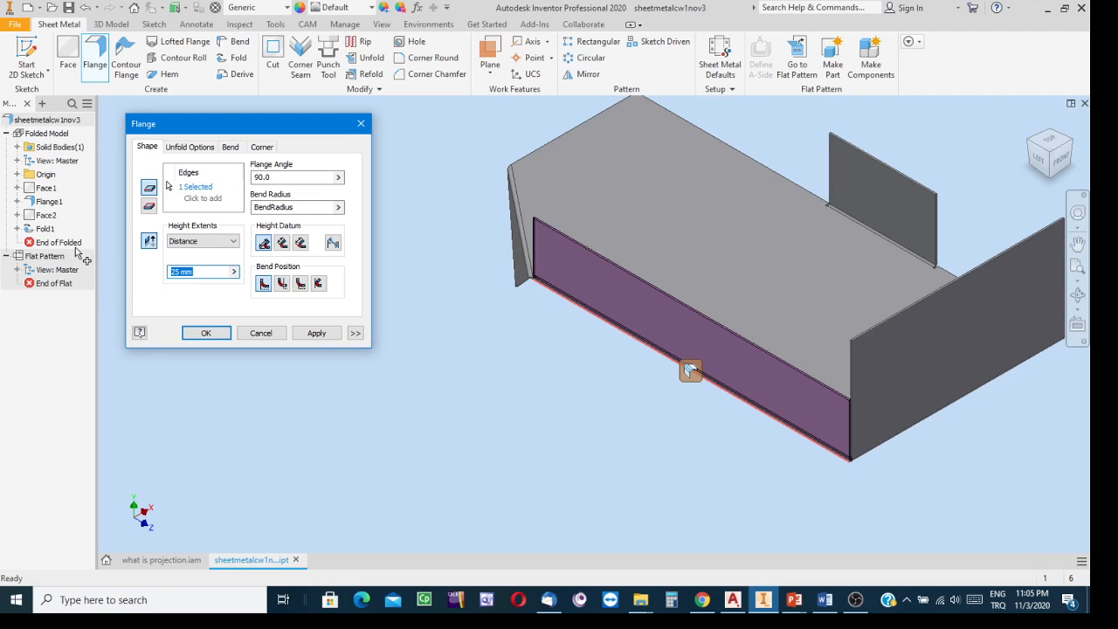
pyautogui.write('50')
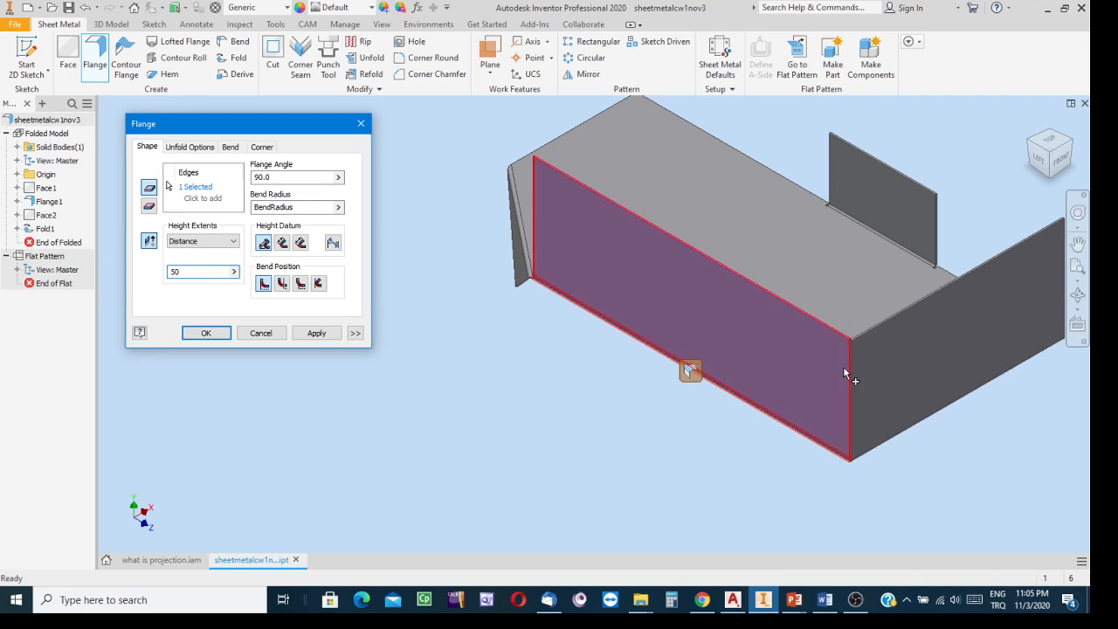
pyautogui.scroll(-3, 861, 340)
pyautogui.scroll(6, 864, 350)
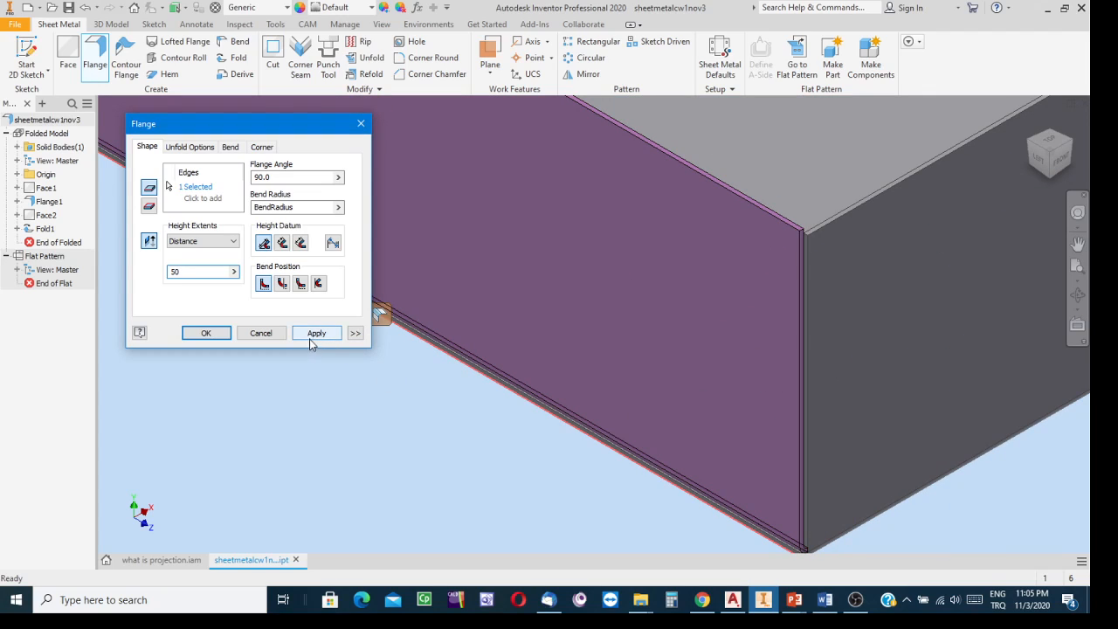
# - Set the flange's bend position to bend from the adjacent face and inspect the corner where it meets the end flange
pyautogui.scroll(2, 400, 375)
pyautogui.scroll(-3, 444, 394)
pyautogui.moveTo(462, 409); pyautogui.dragTo(490, 335, button='middle')
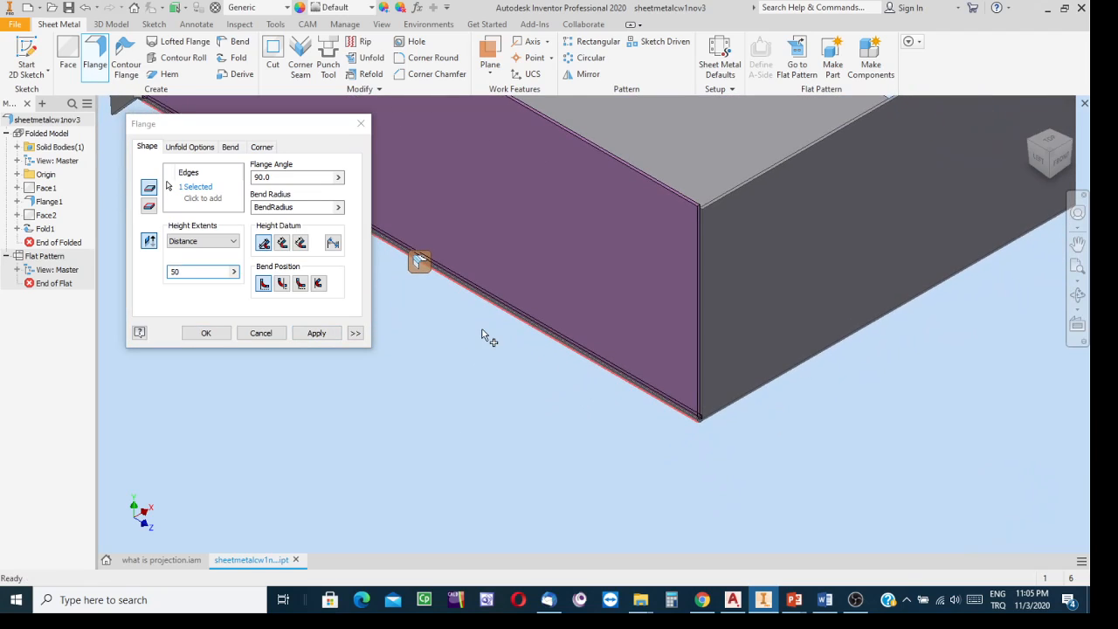
pyautogui.click(281, 287)
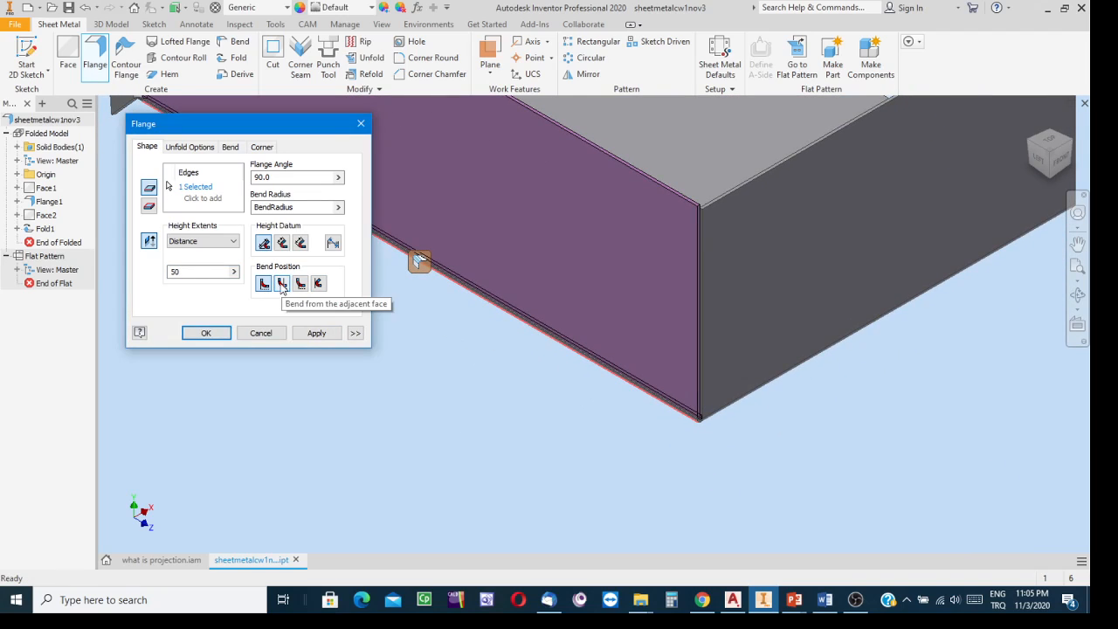
pyautogui.click(282, 286)
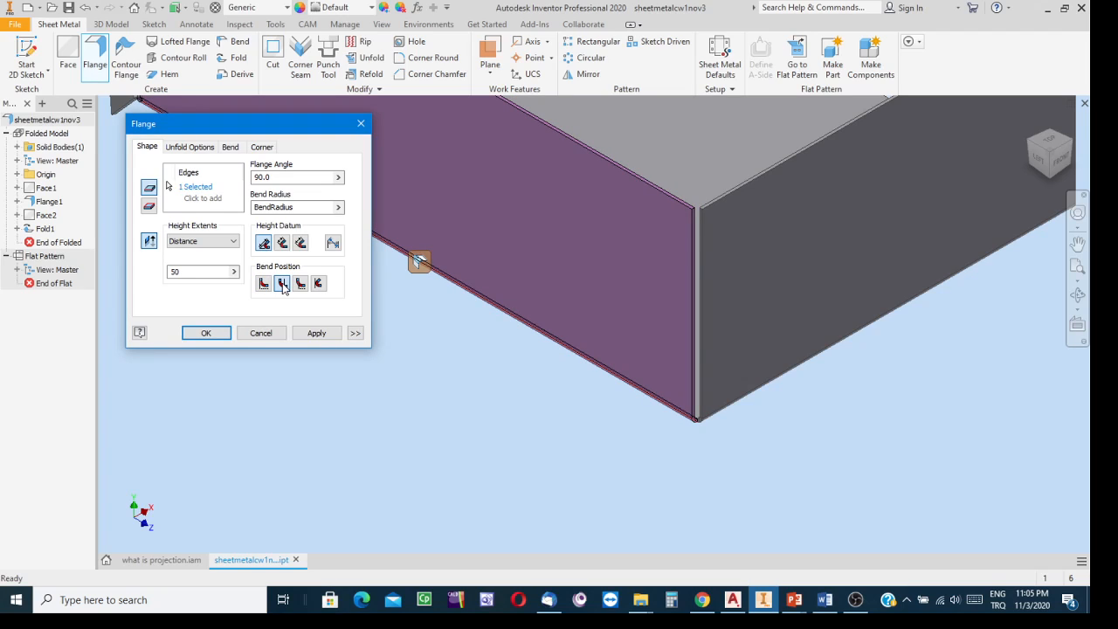
pyautogui.scroll(-2, 716, 383)
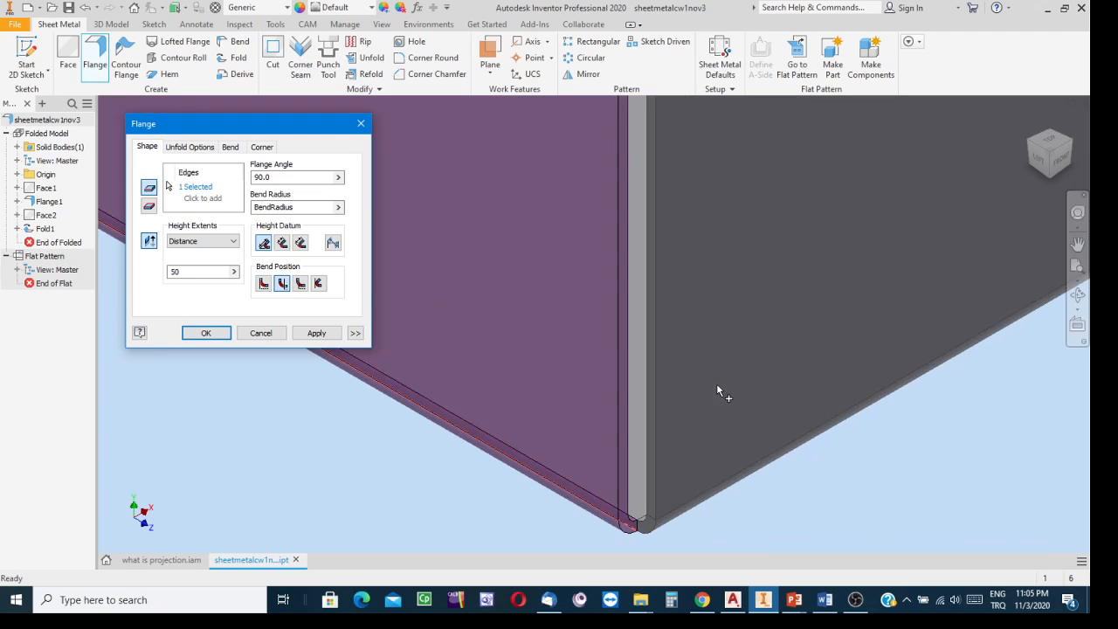
pyautogui.moveTo(790, 434); pyautogui.dragTo(993, 454, button='middle')
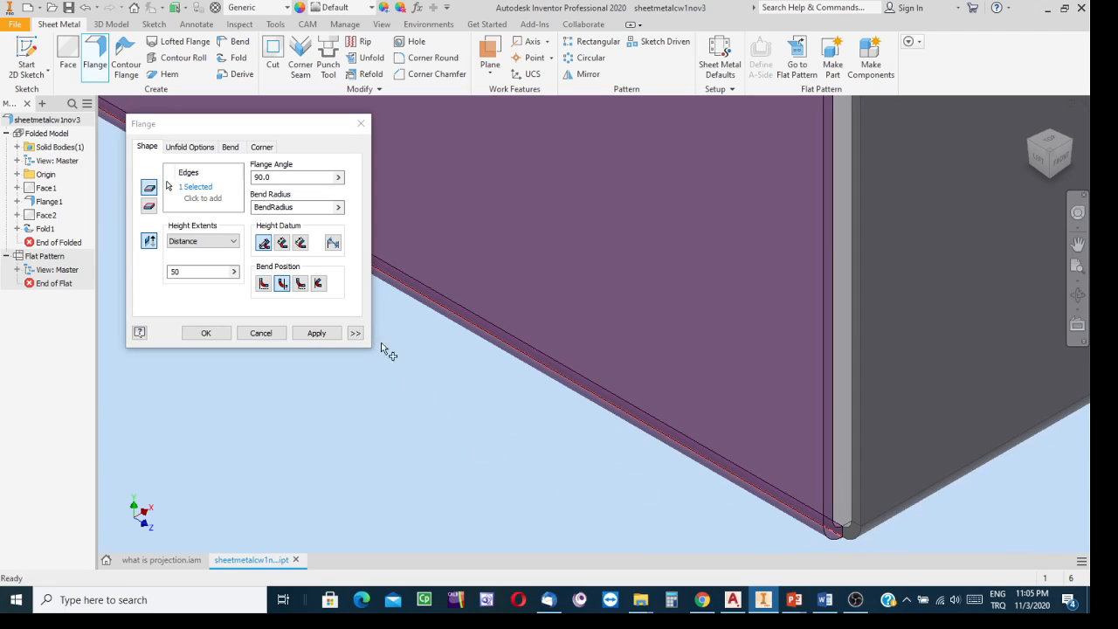
# - Preview the first three bend positions in turn, comparing how each shifts the new flange relative to the end flange
pyautogui.click(264, 285)
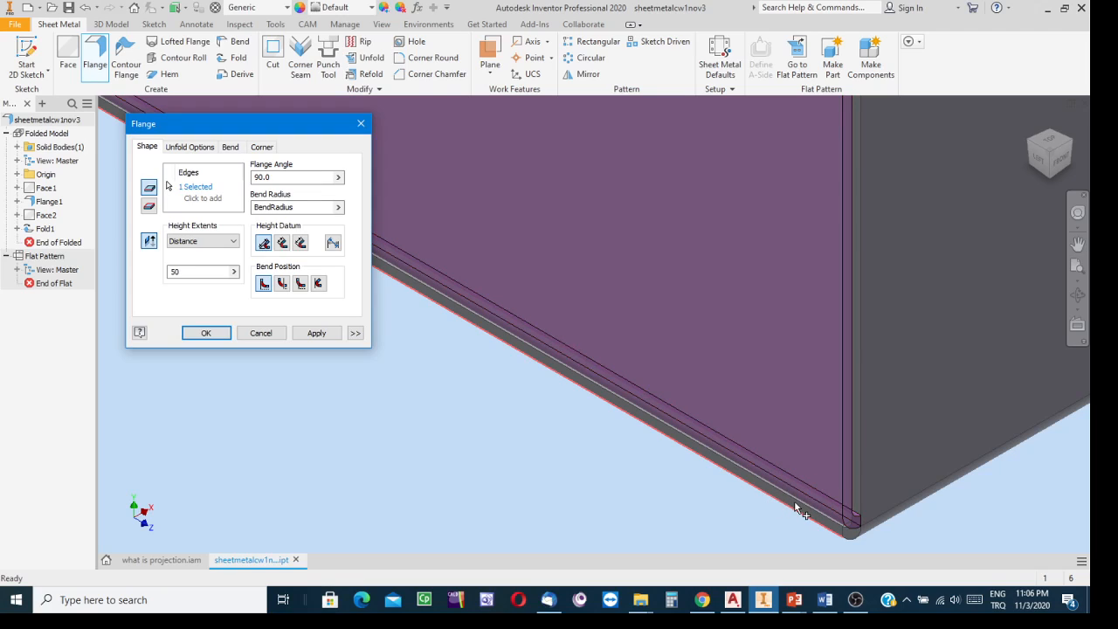
pyautogui.click(282, 283)
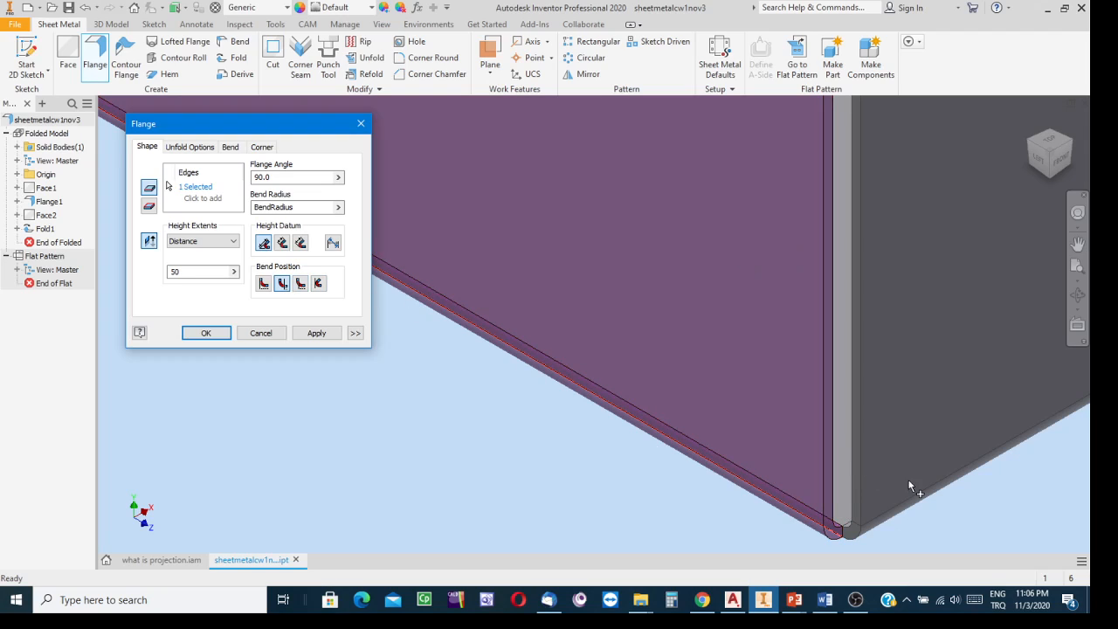
pyautogui.moveTo(874, 510); pyautogui.dragTo(837, 420, button='middle')
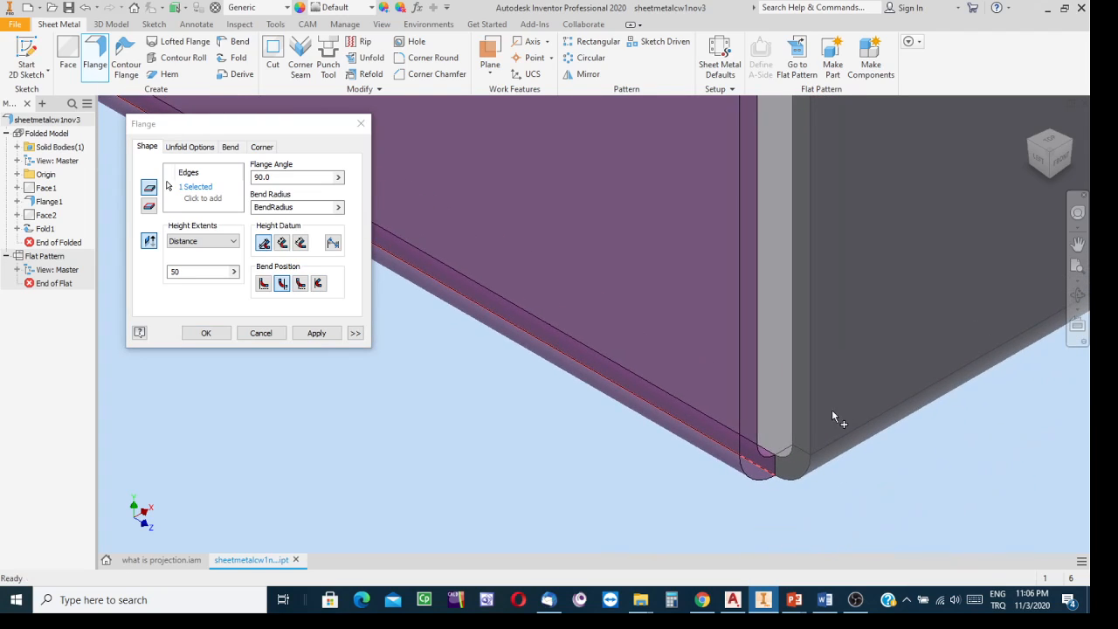
pyautogui.click(300, 283)
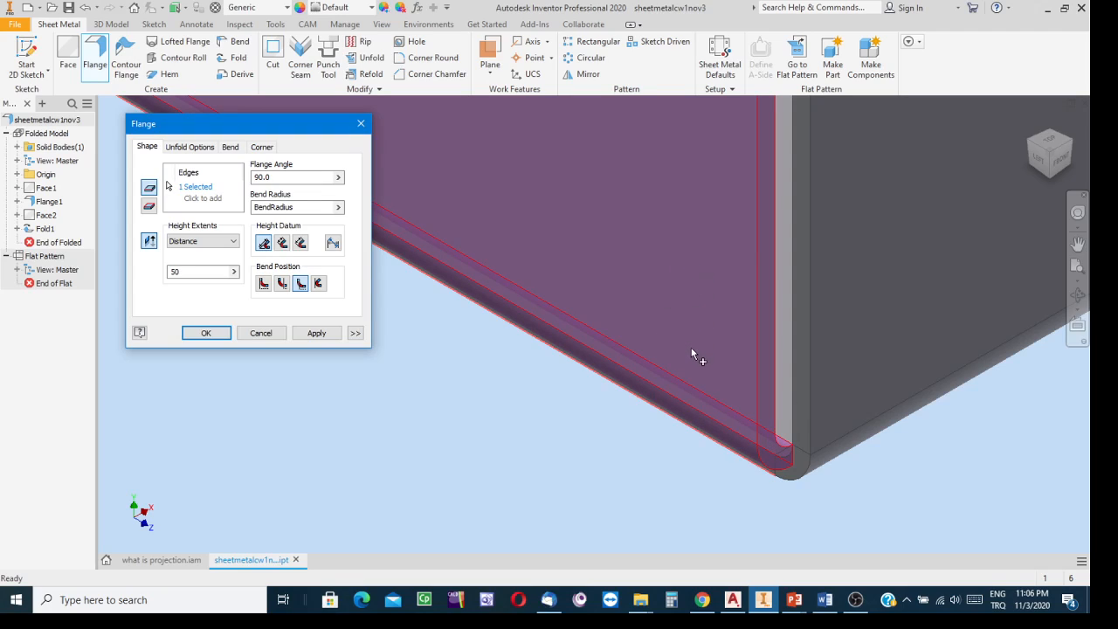
pyautogui.scroll(5, 727, 343)
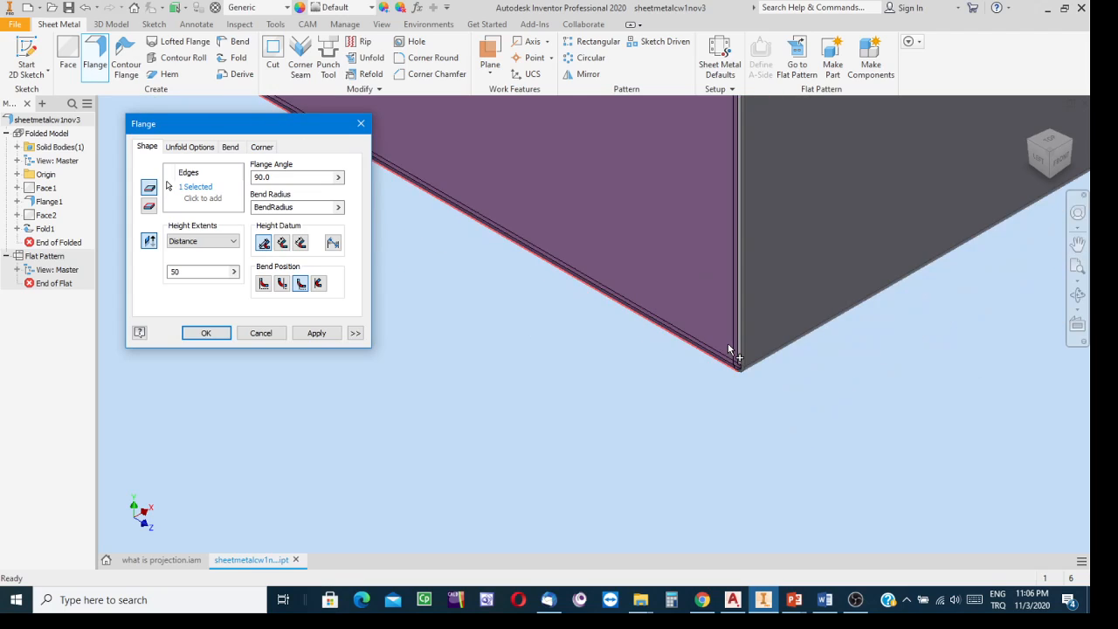
pyautogui.scroll(-4, 728, 342)
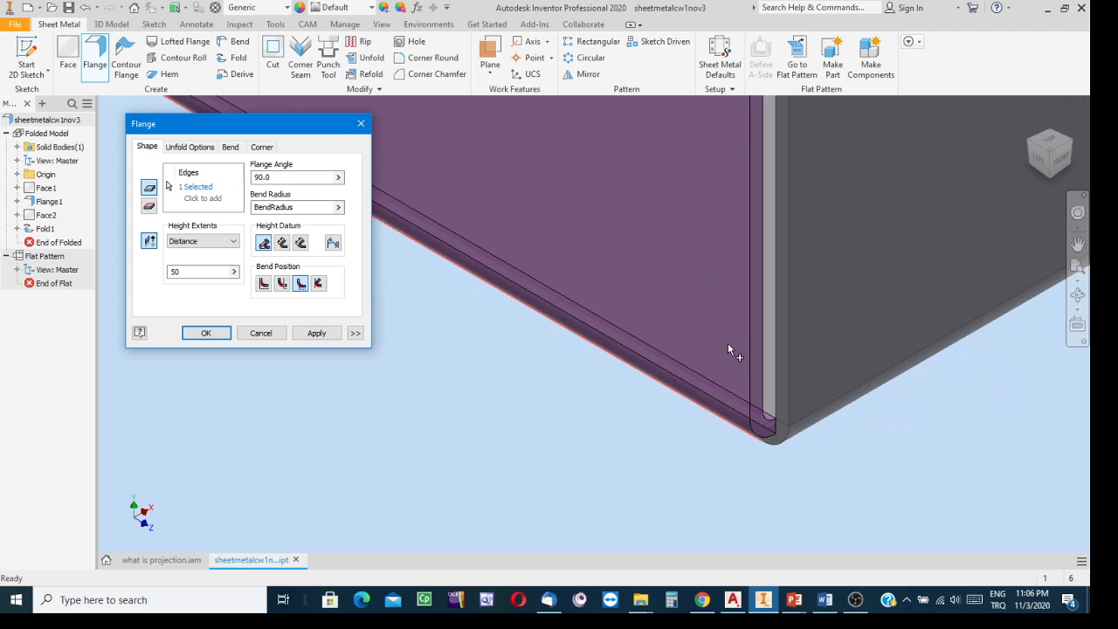
# - Set the bend position back to bend from the adjacent face, check the corner gap and create the flange
pyautogui.click(282, 288)
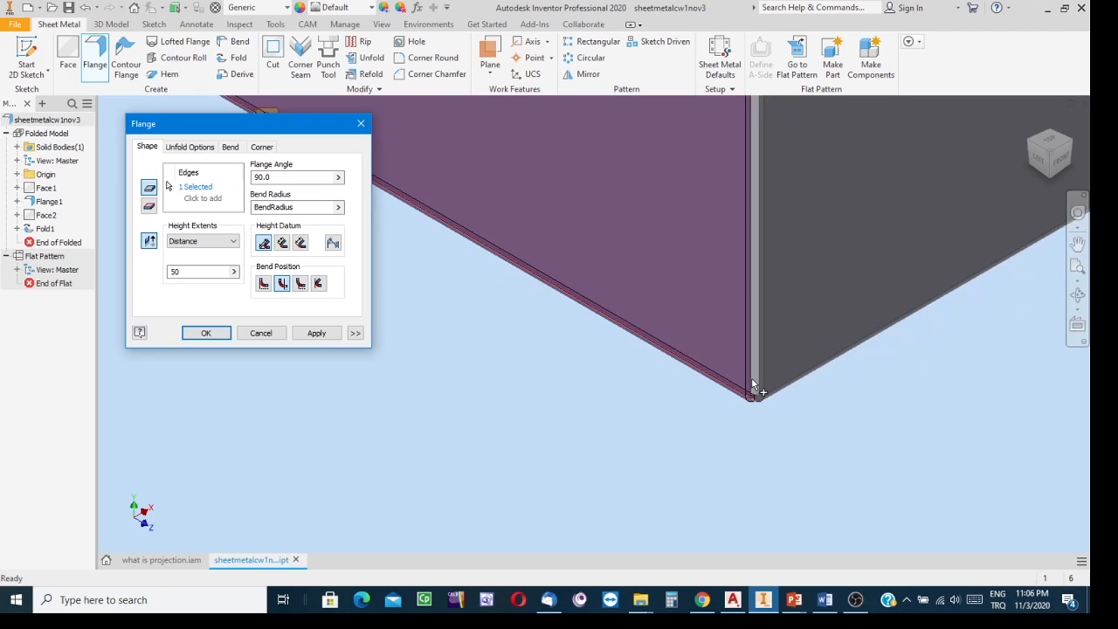
pyautogui.scroll(-4, 753, 385)
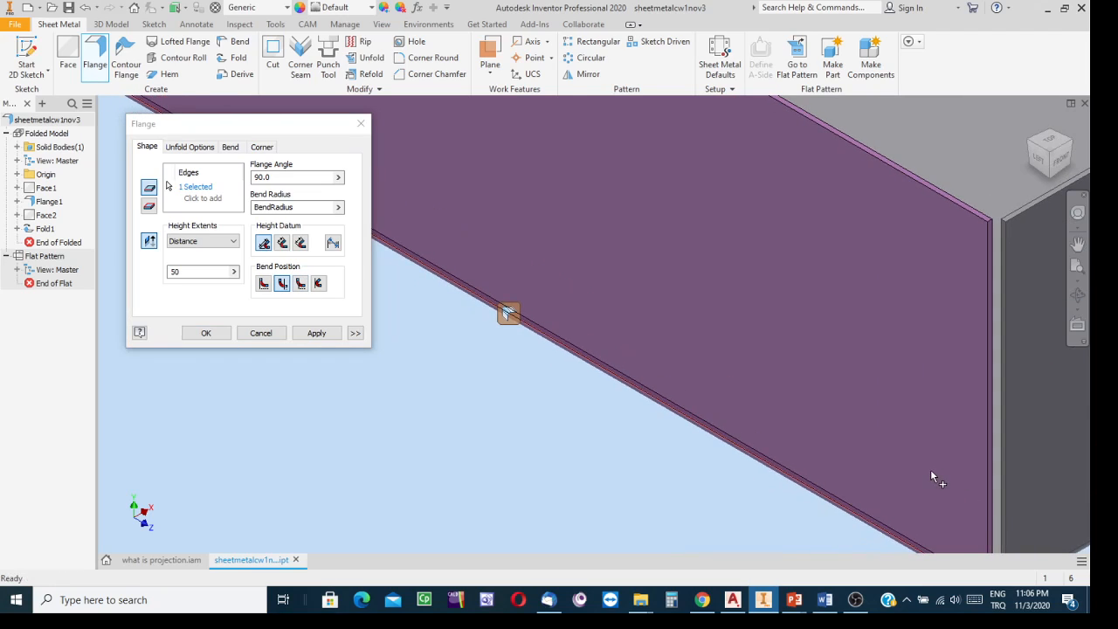
pyautogui.scroll(2, 931, 473)
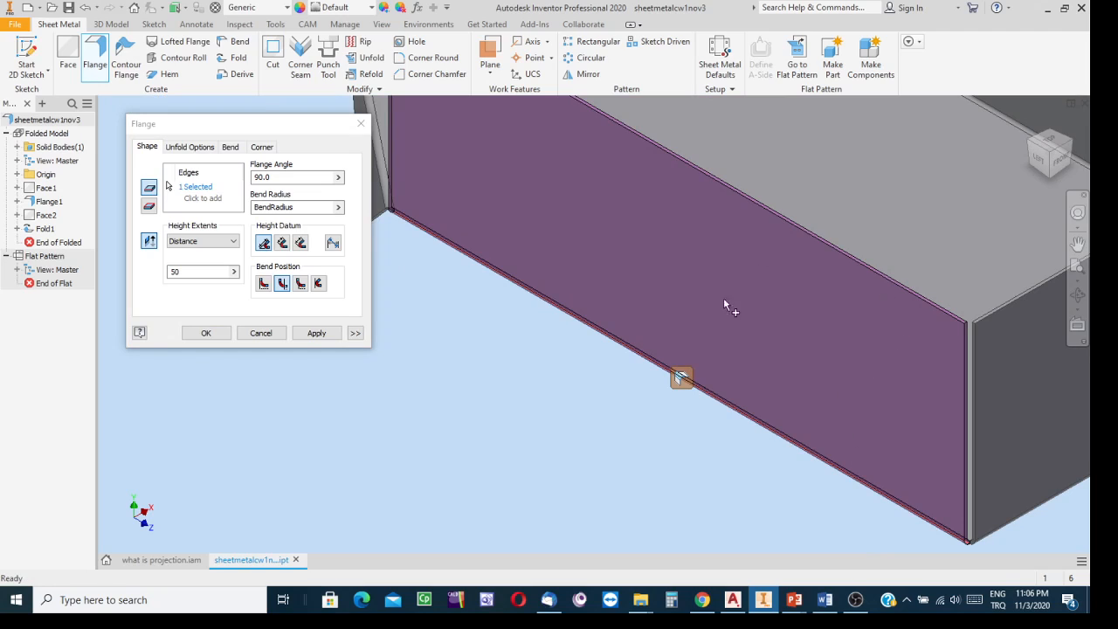
pyautogui.moveTo(926, 519); pyautogui.dragTo(753, 460, button='middle')
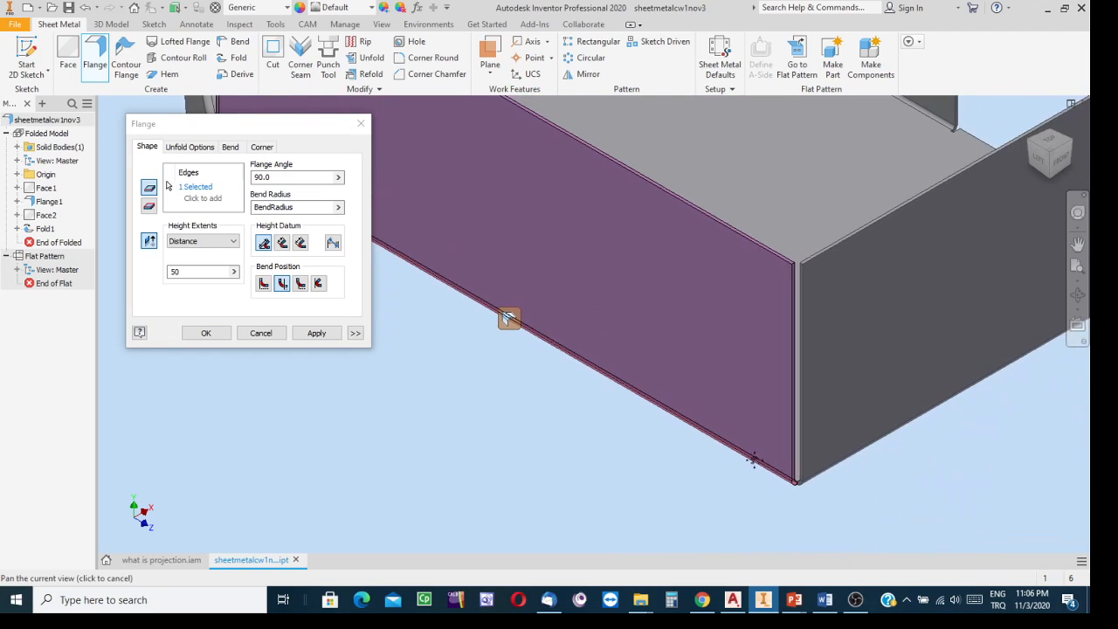
pyautogui.scroll(-2, 796, 482)
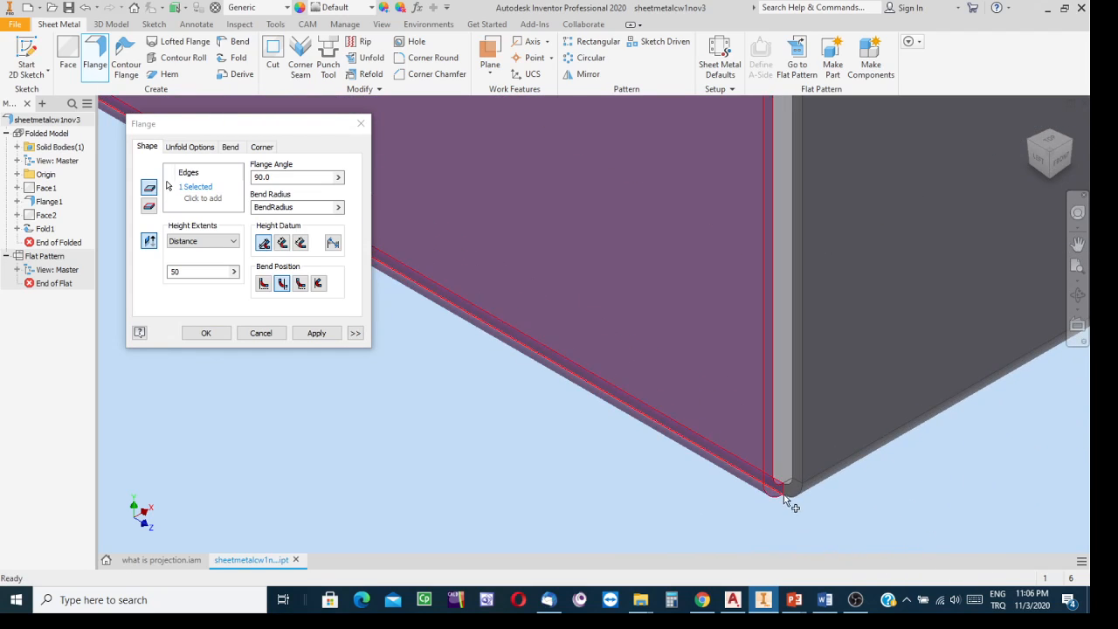
pyautogui.scroll(1, 796, 441)
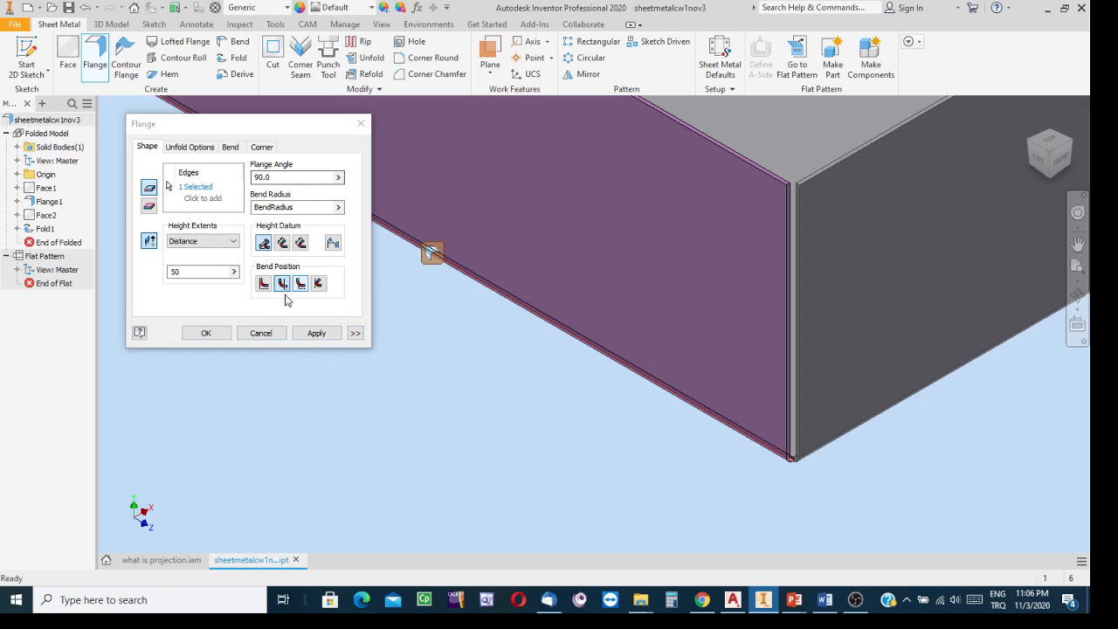
pyautogui.click(206, 333)
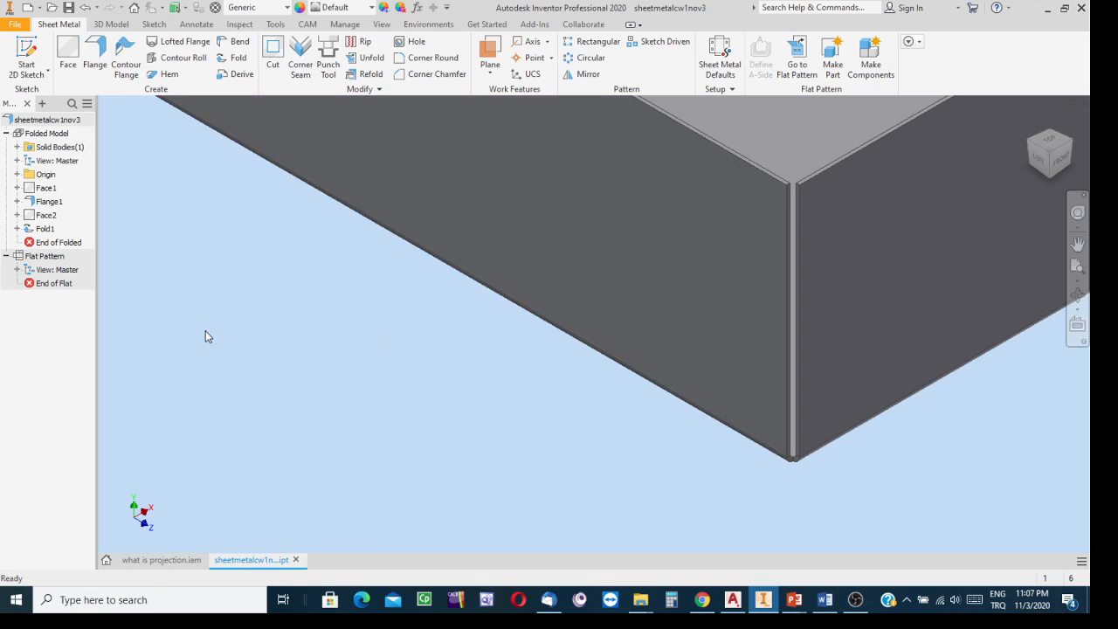
# - Start a corner seam at the gap between the side flange and the end flange, selecting their facing vertical edges
pyautogui.scroll(-3, 778, 506)
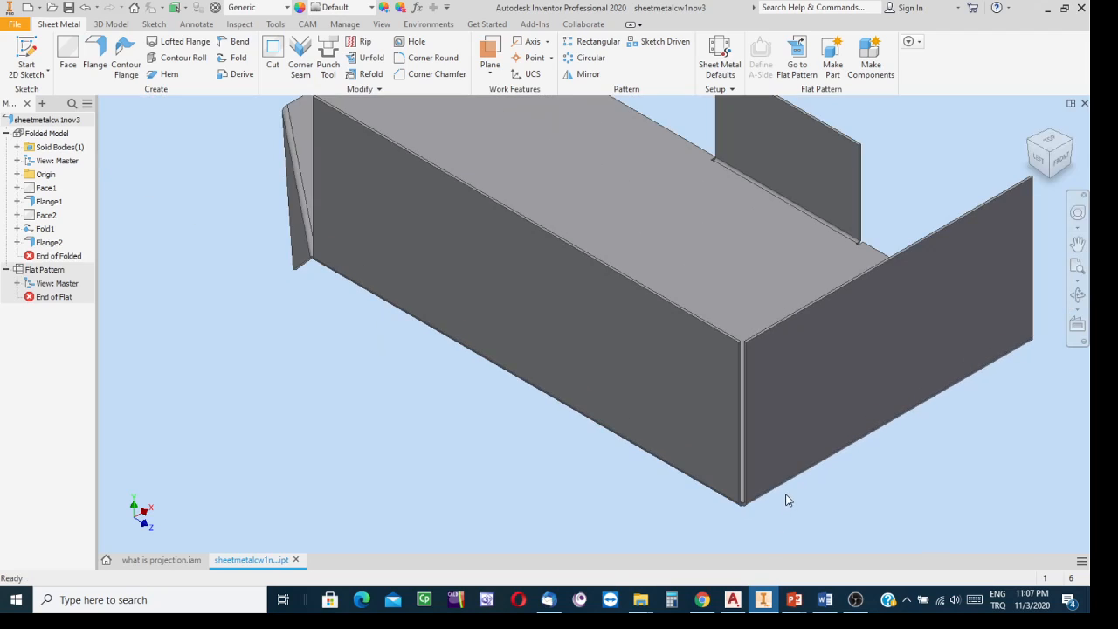
pyautogui.moveTo(796, 500); pyautogui.dragTo(694, 417, button='middle')
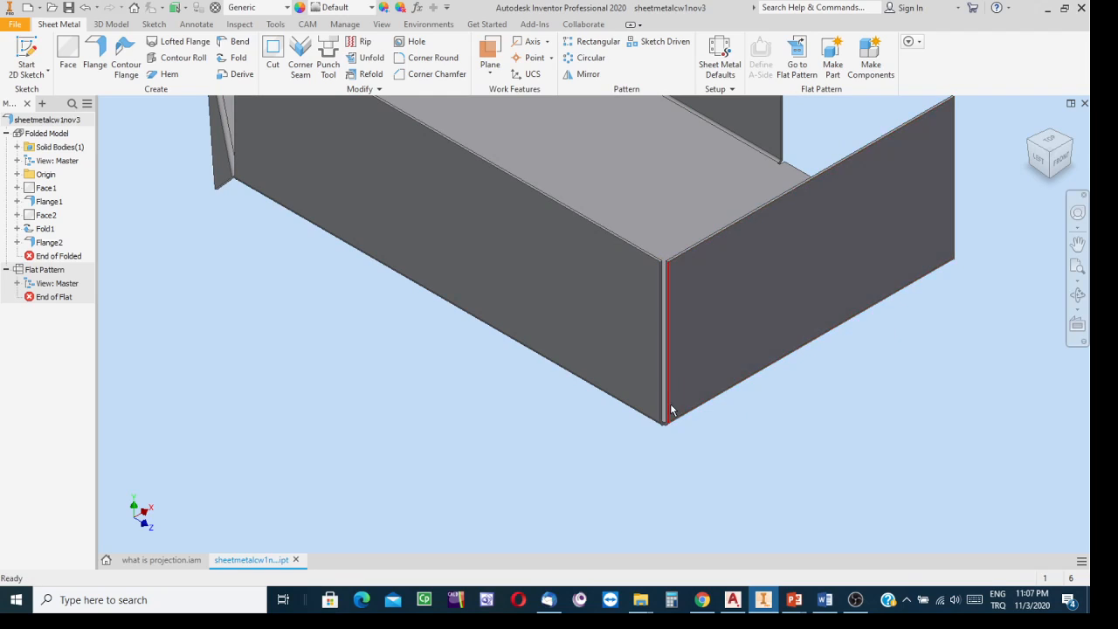
pyautogui.scroll(-4, 669, 406)
pyautogui.scroll(3, 841, 480)
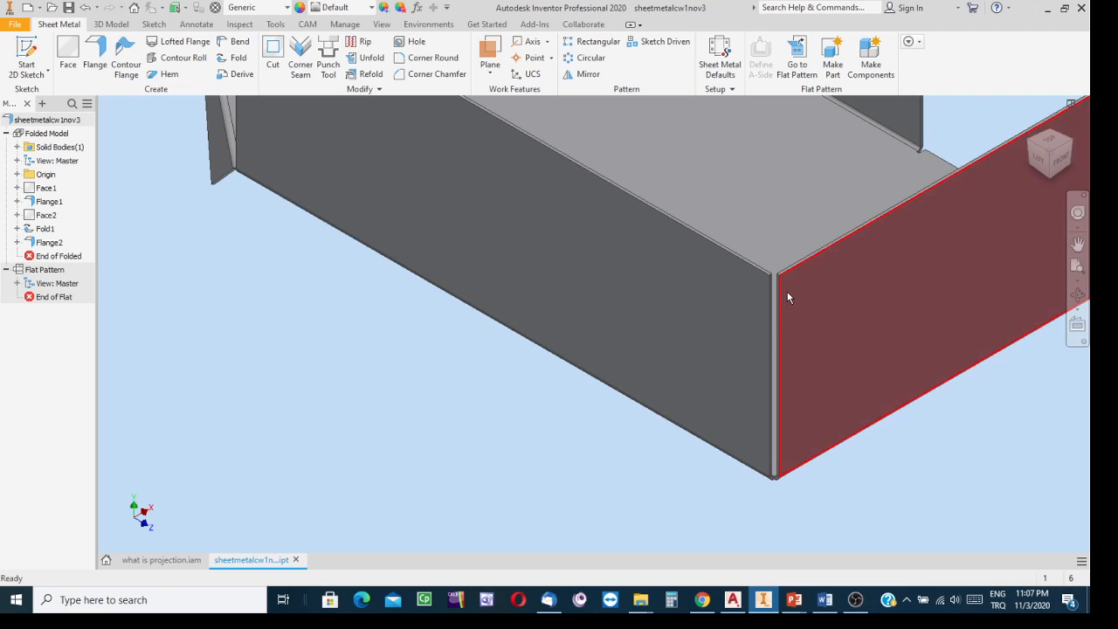
pyautogui.moveTo(874, 463); pyautogui.dragTo(734, 484, button='middle')
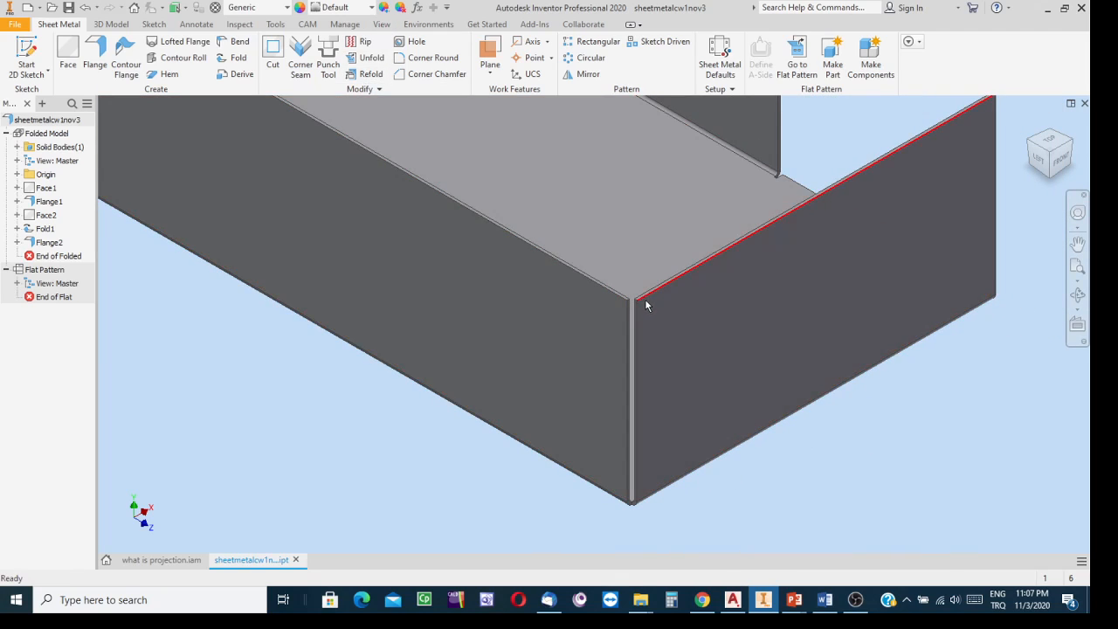
pyautogui.click(303, 56)
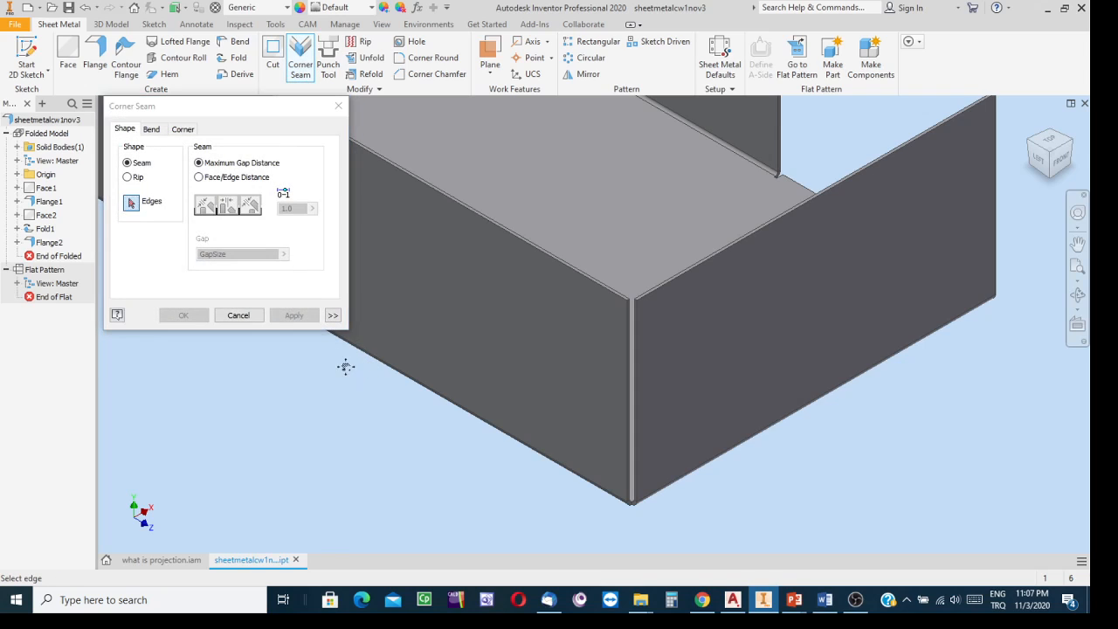
pyautogui.moveTo(344, 365); pyautogui.dragTo(317, 359, button='middle')
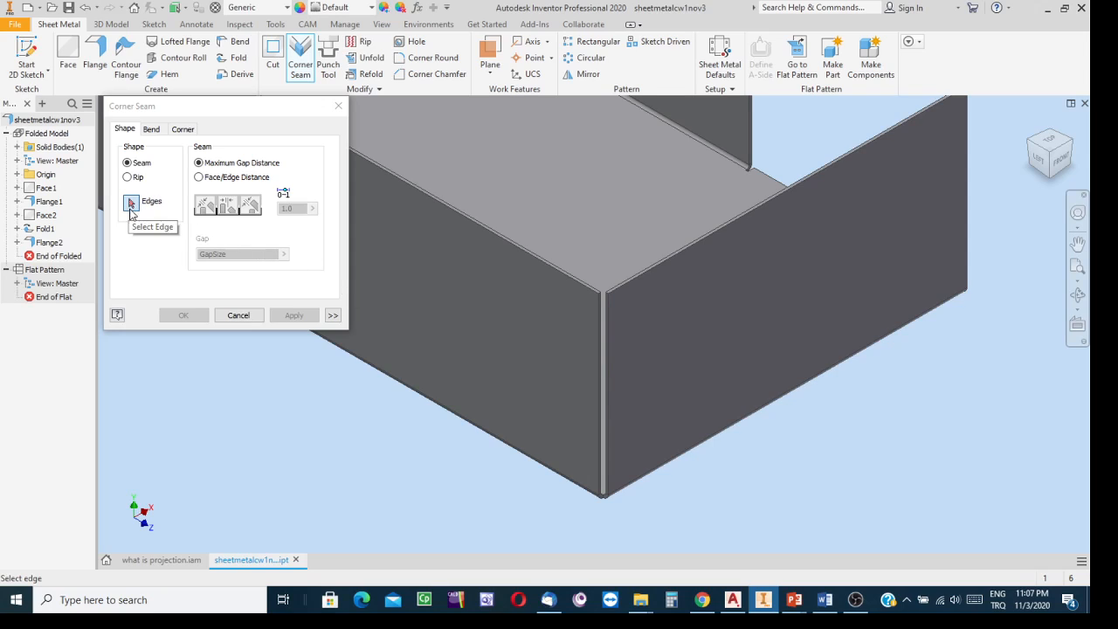
pyautogui.scroll(5, 603, 396)
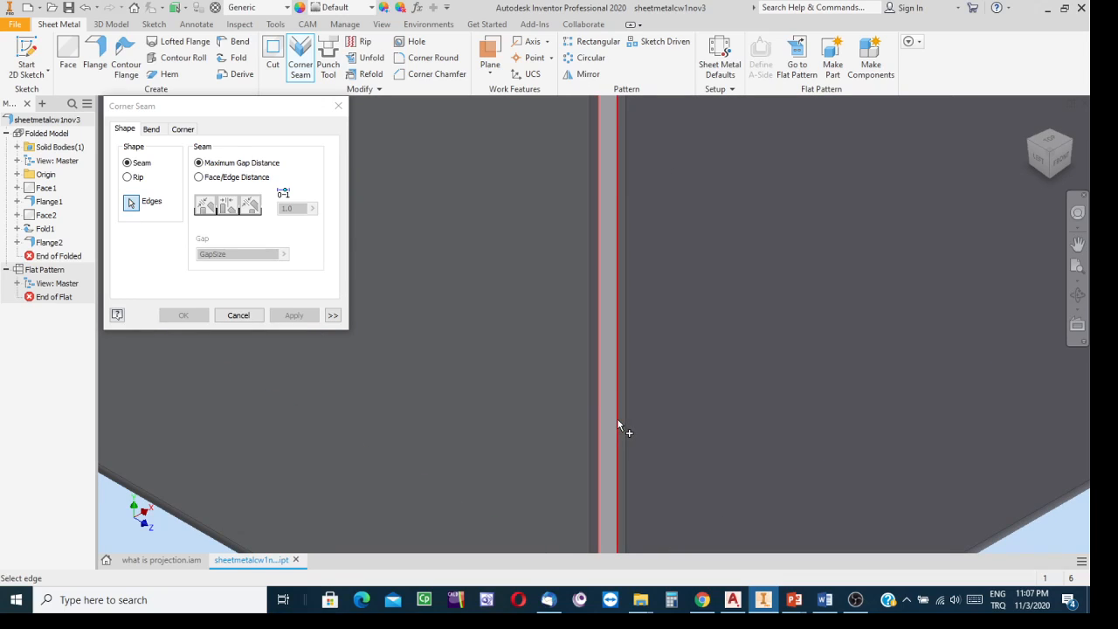
pyautogui.scroll(-2, 617, 425)
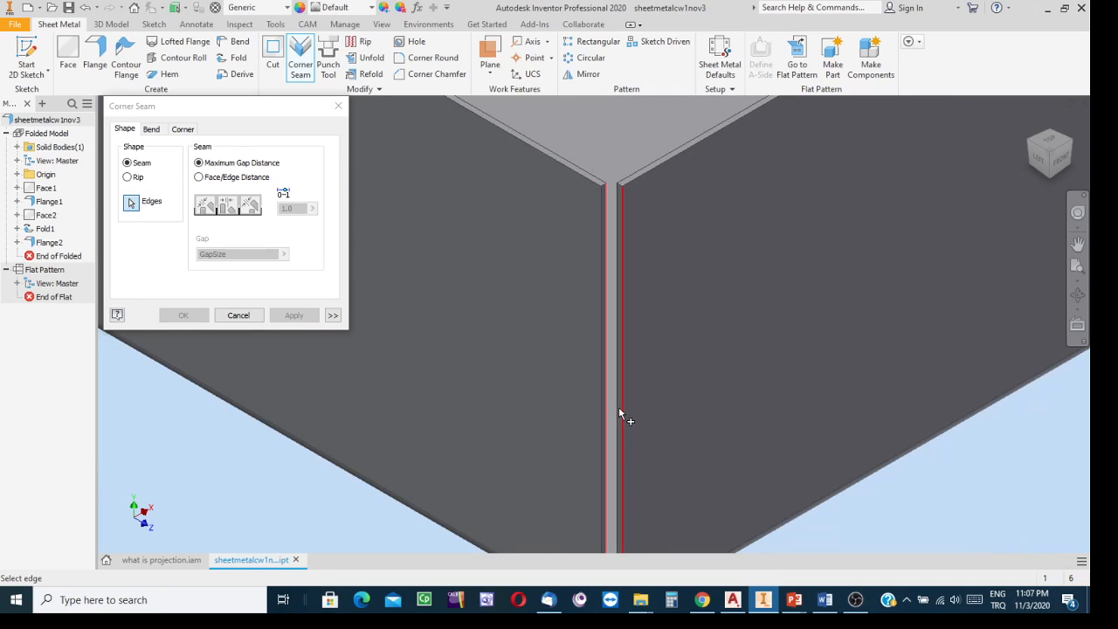
pyautogui.click(614, 408)
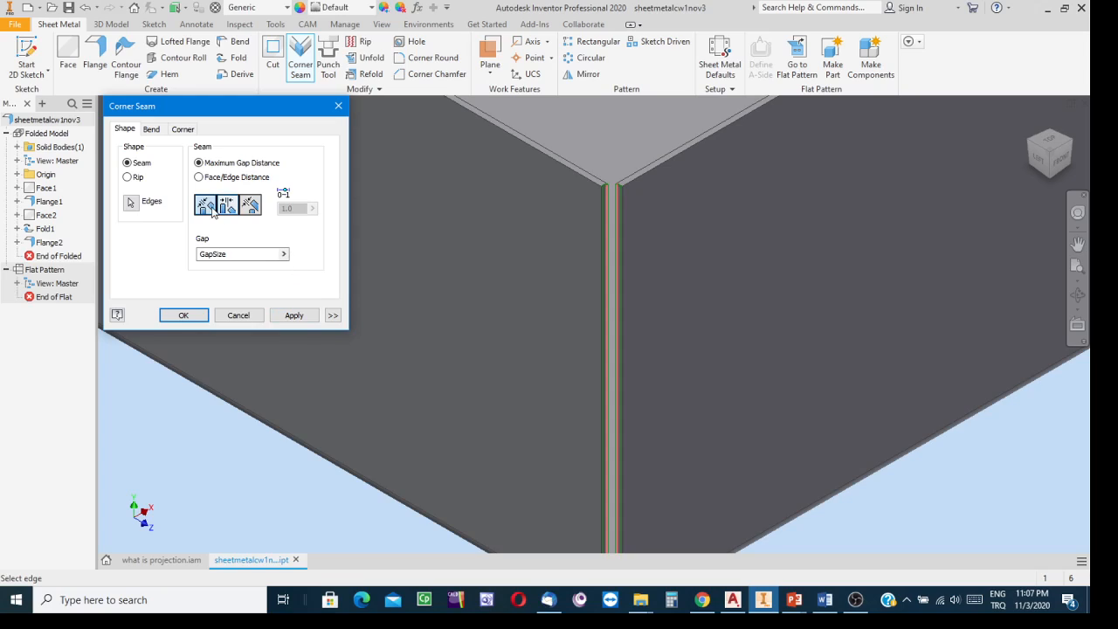
# - Create the corner seam as a symmetric gap using maximum gap distance with the GapSize gap, after checking its preview at the flange tops
pyautogui.scroll(-3, 601, 207)
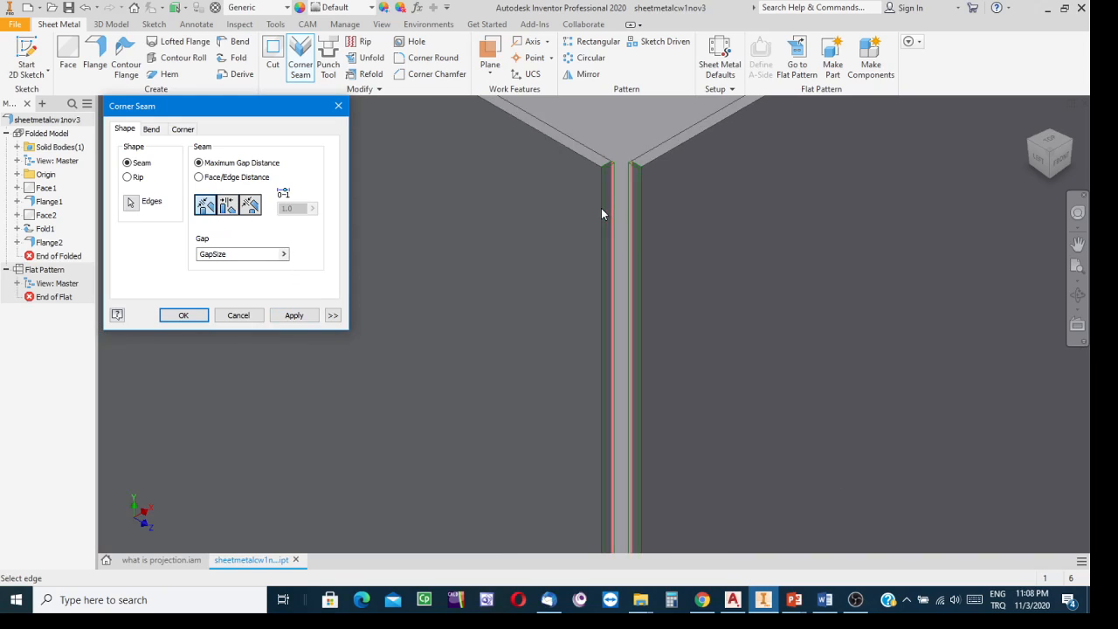
pyautogui.scroll(-4, 631, 202)
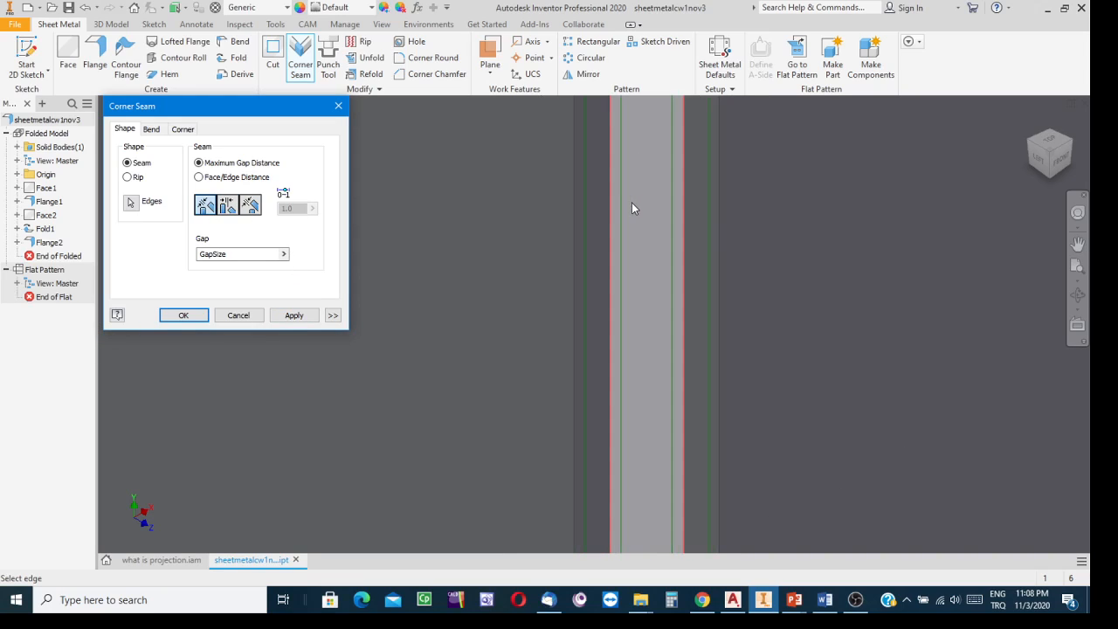
pyautogui.moveTo(631, 203); pyautogui.dragTo(661, 441, button='middle')
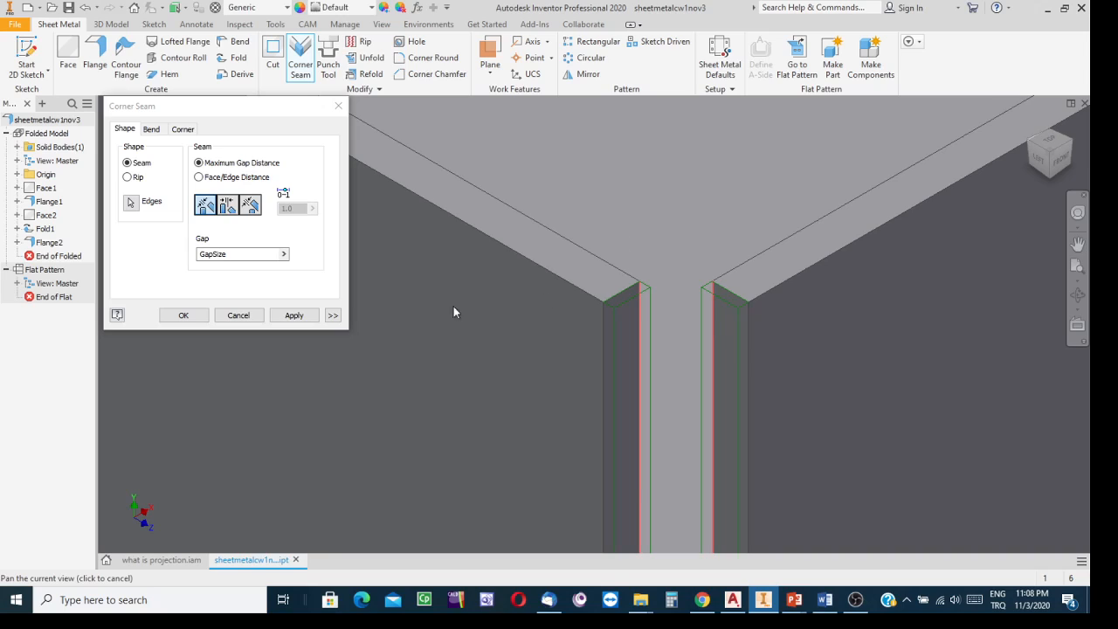
pyautogui.click(294, 316)
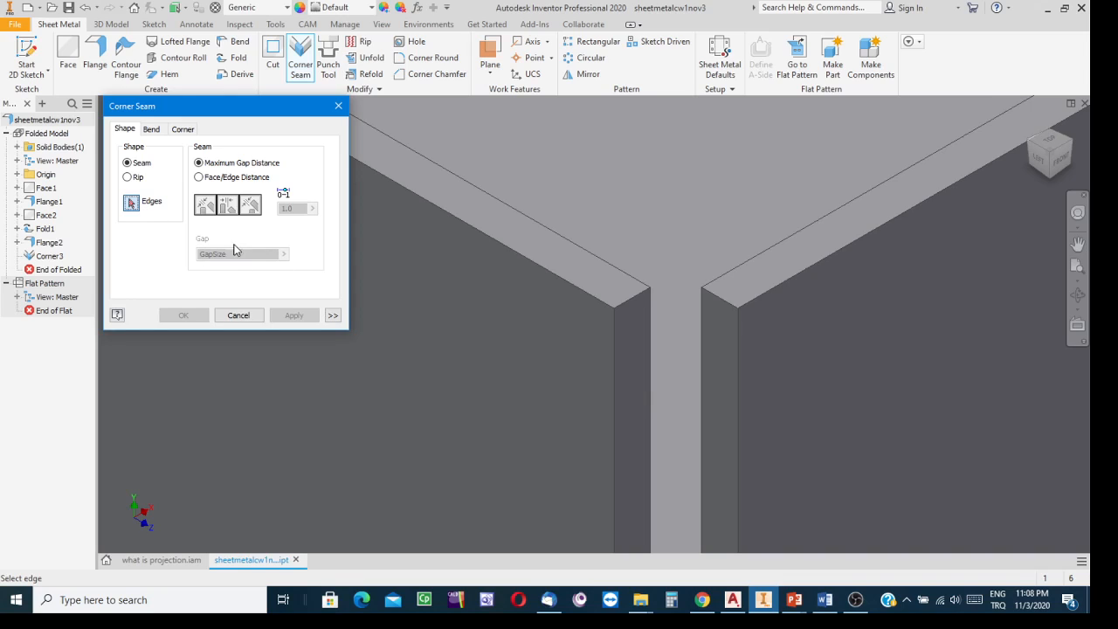
pyautogui.click(250, 316)
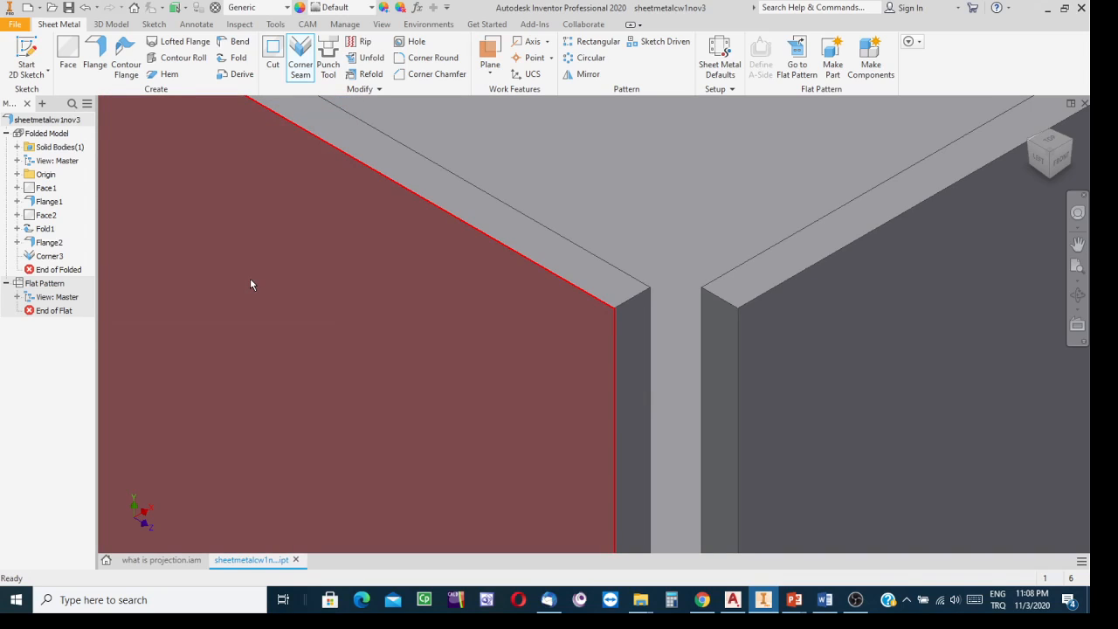
# - Edit the corner seam, switch it to the overlap option and inspect the preview between the two flanges
pyautogui.rightClick(52, 257)
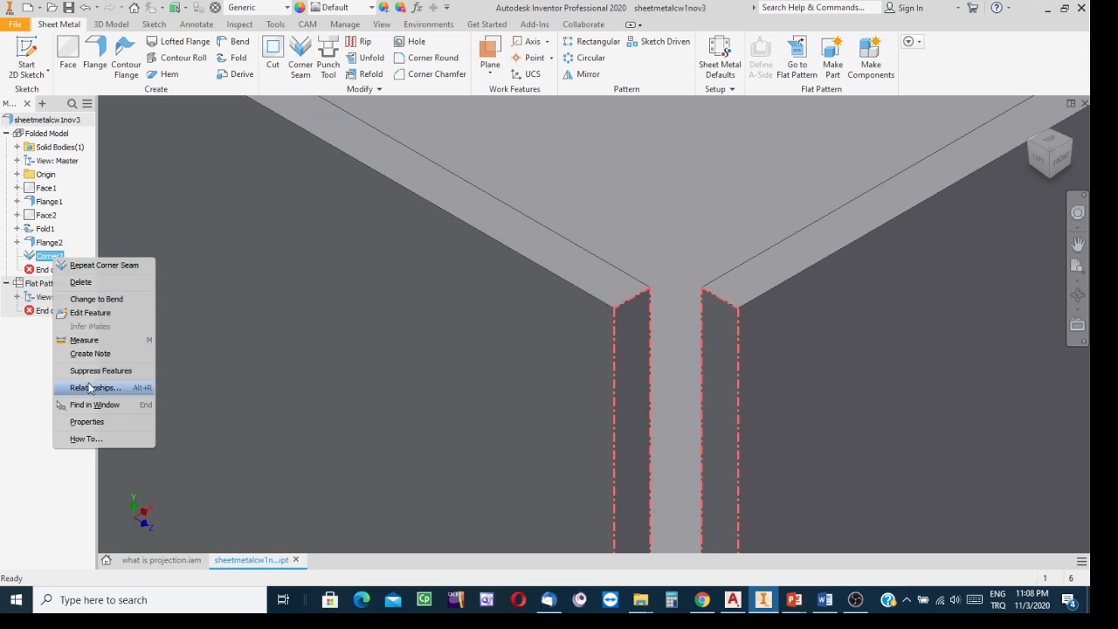
pyautogui.click(83, 314)
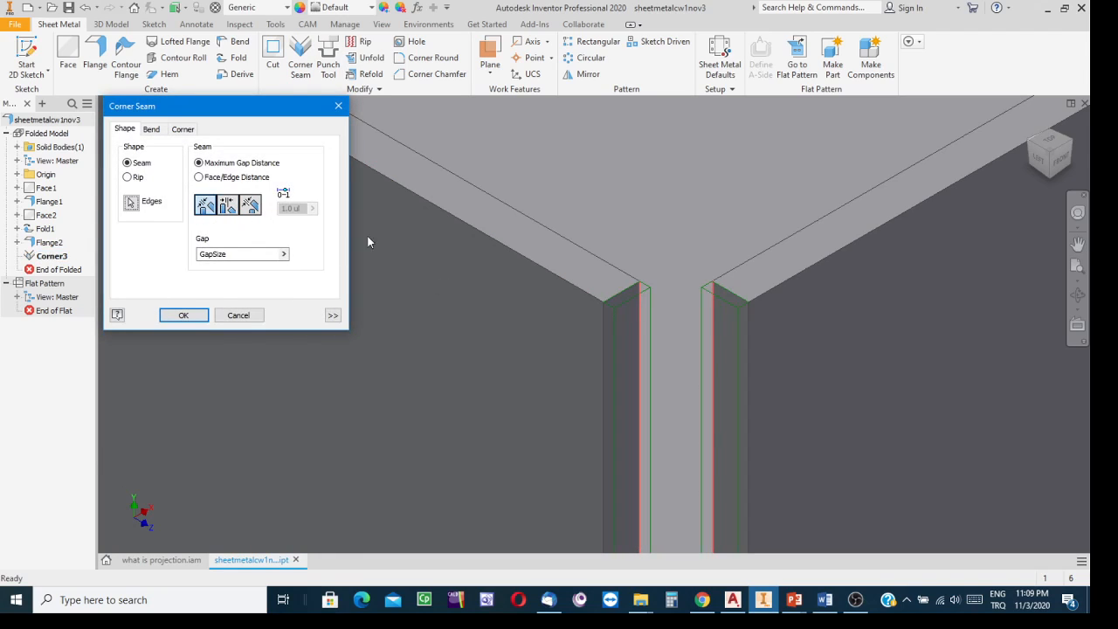
pyautogui.click(228, 206)
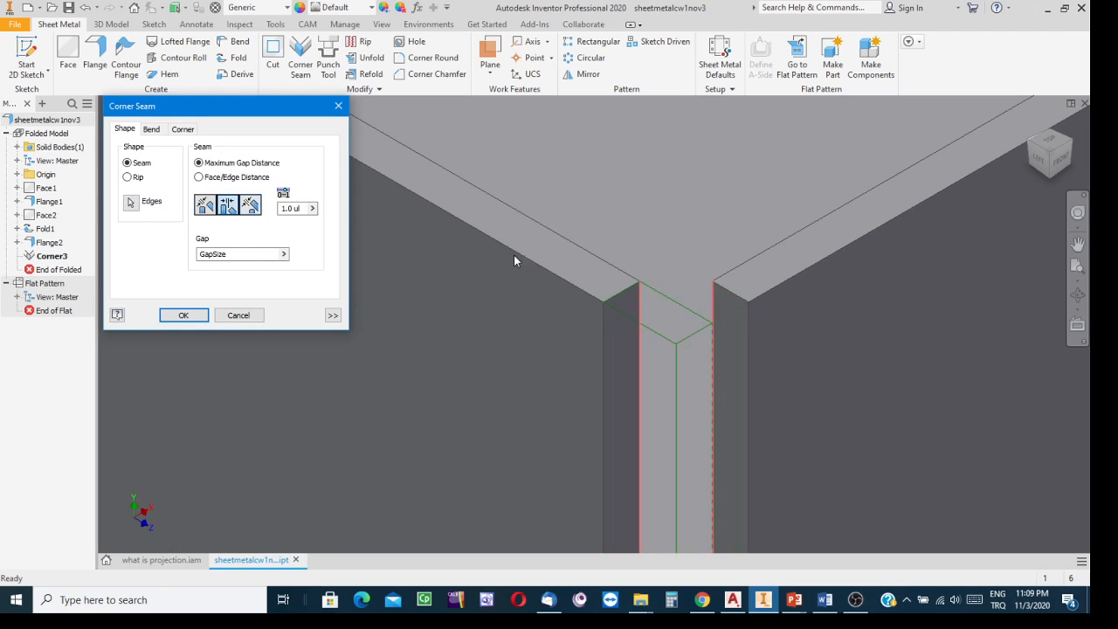
pyautogui.scroll(4, 747, 302)
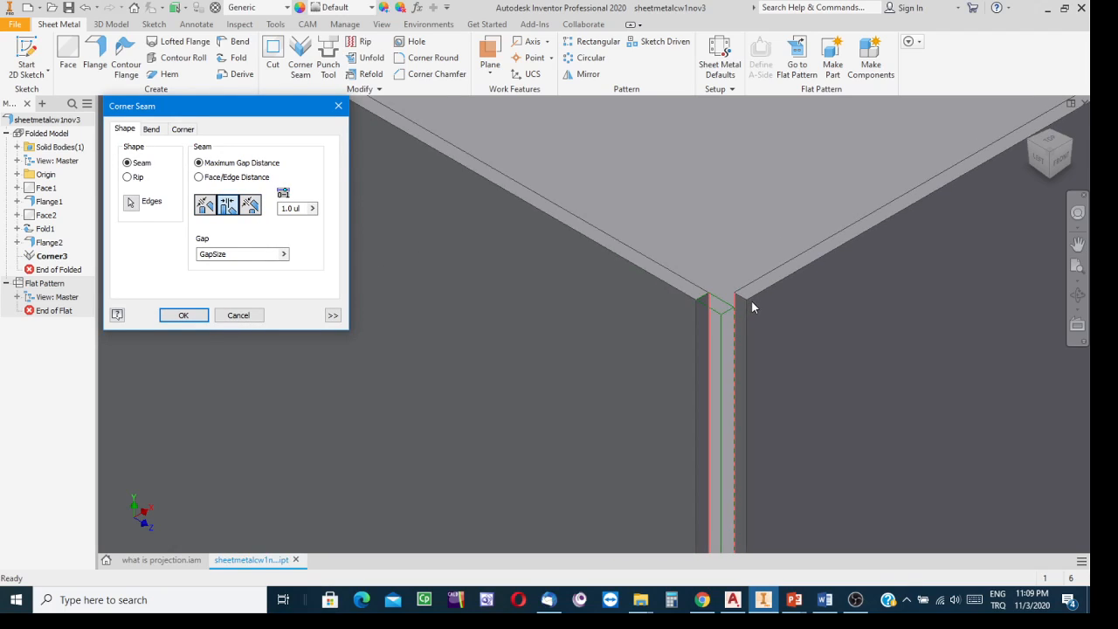
pyautogui.moveTo(752, 304); pyautogui.dragTo(624, 243, button='middle')
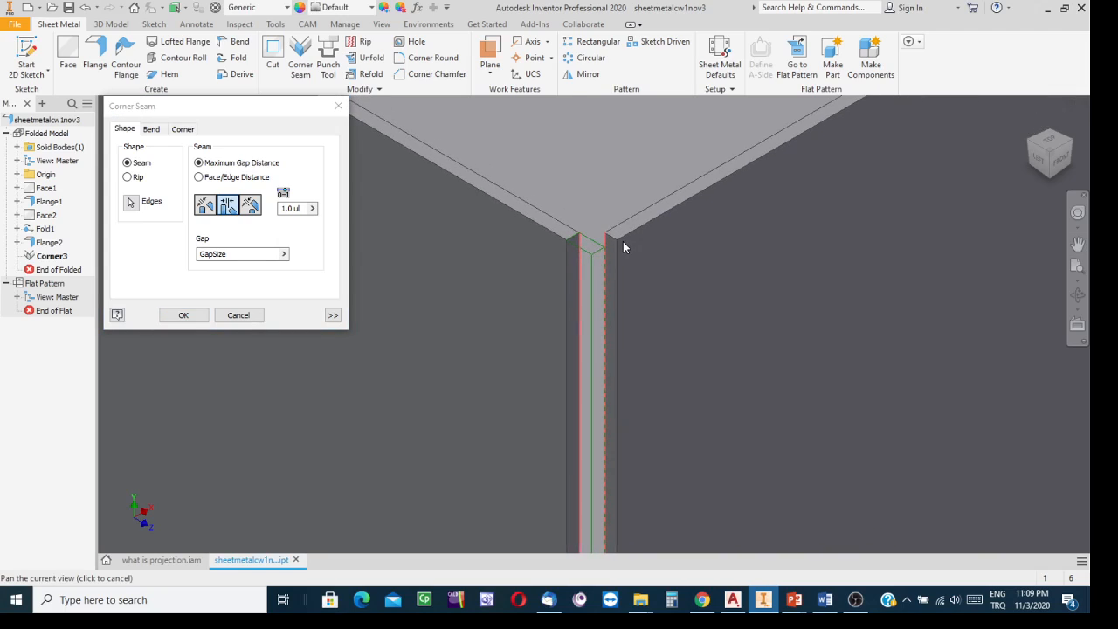
pyautogui.scroll(2, 623, 241)
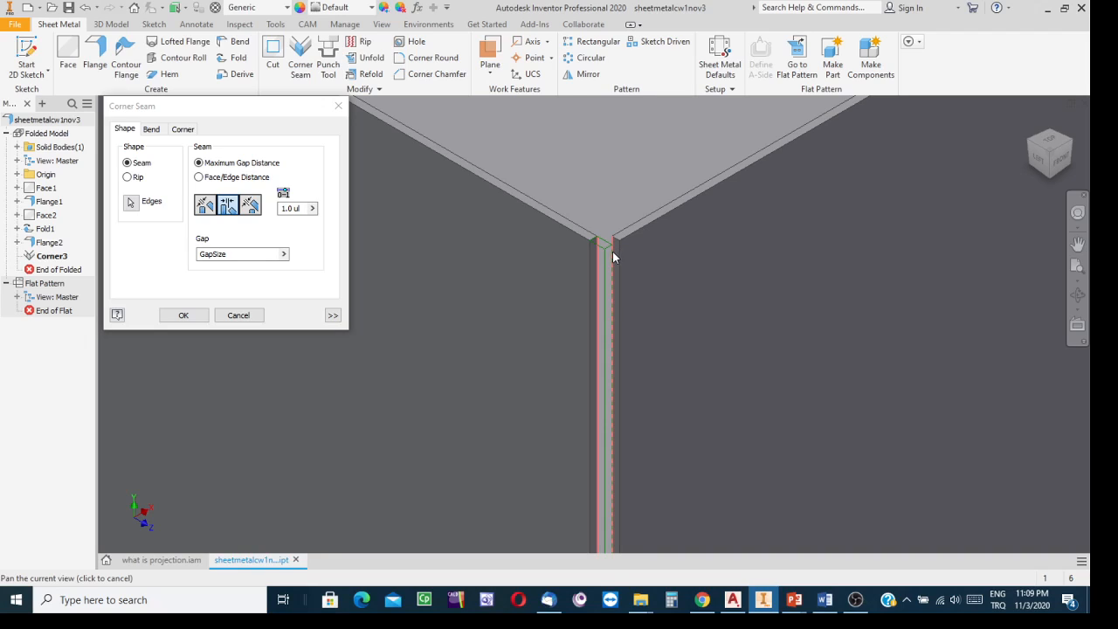
pyautogui.scroll(-3, 612, 252)
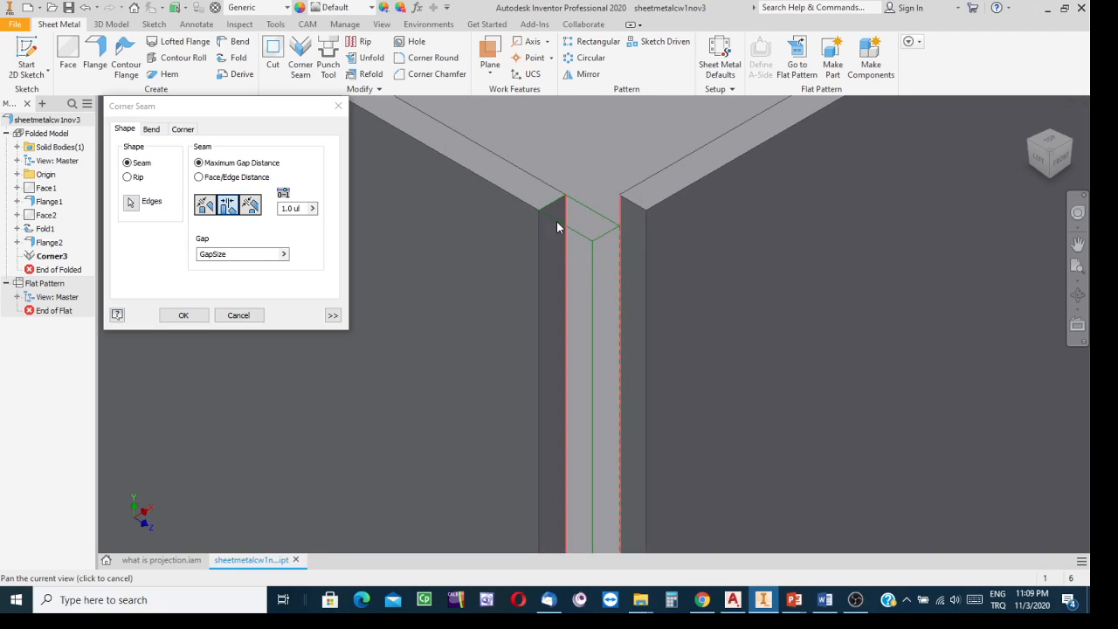
pyautogui.scroll(2, 673, 306)
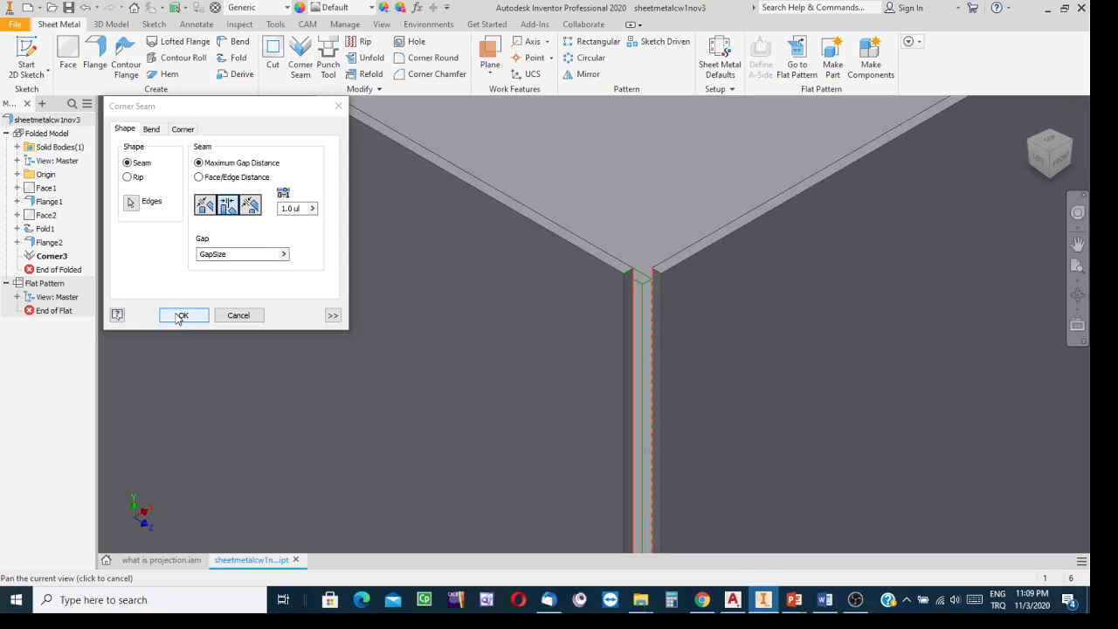
# - Examine the corner from the top view, comparing the symmetric gap, overlap and reverse overlap previews of the seam
pyautogui.click(1051, 144)
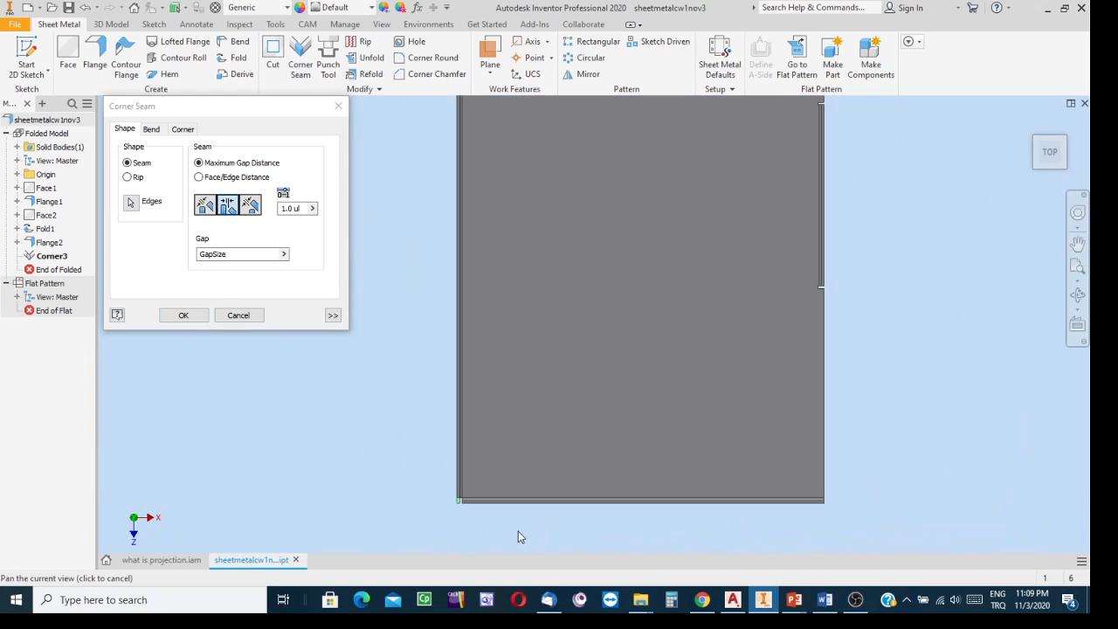
pyautogui.scroll(-3, 472, 515)
pyautogui.moveTo(425, 497); pyautogui.dragTo(834, 443)
pyautogui.moveTo(834, 443); pyautogui.dragTo(844, 441, button='middle')
pyautogui.scroll(-5, 793, 425)
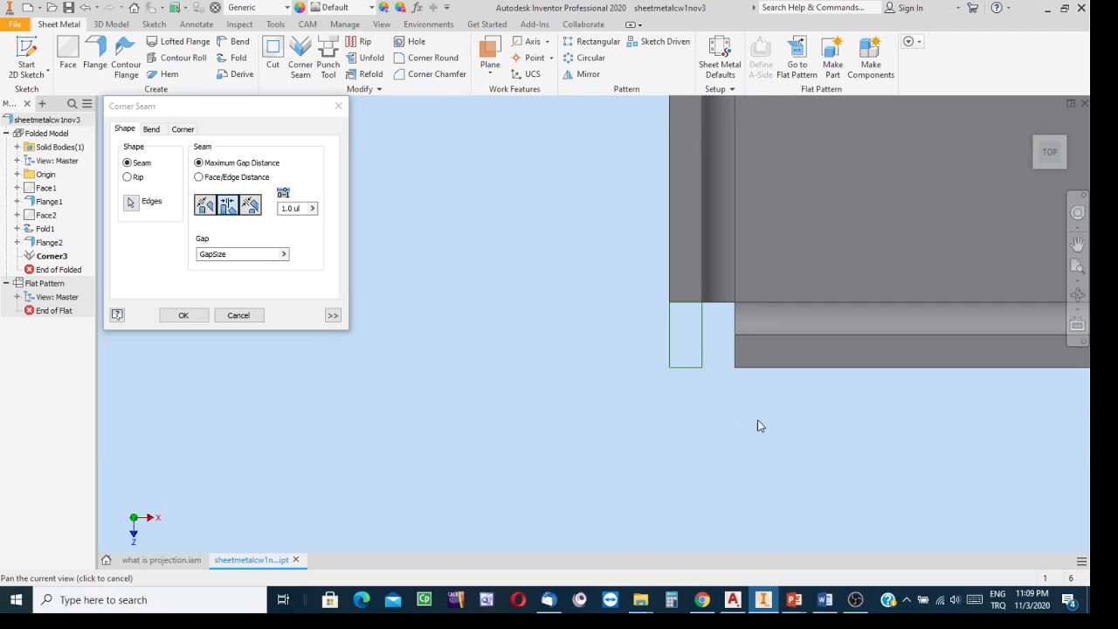
pyautogui.moveTo(723, 436); pyautogui.dragTo(561, 458, button='middle')
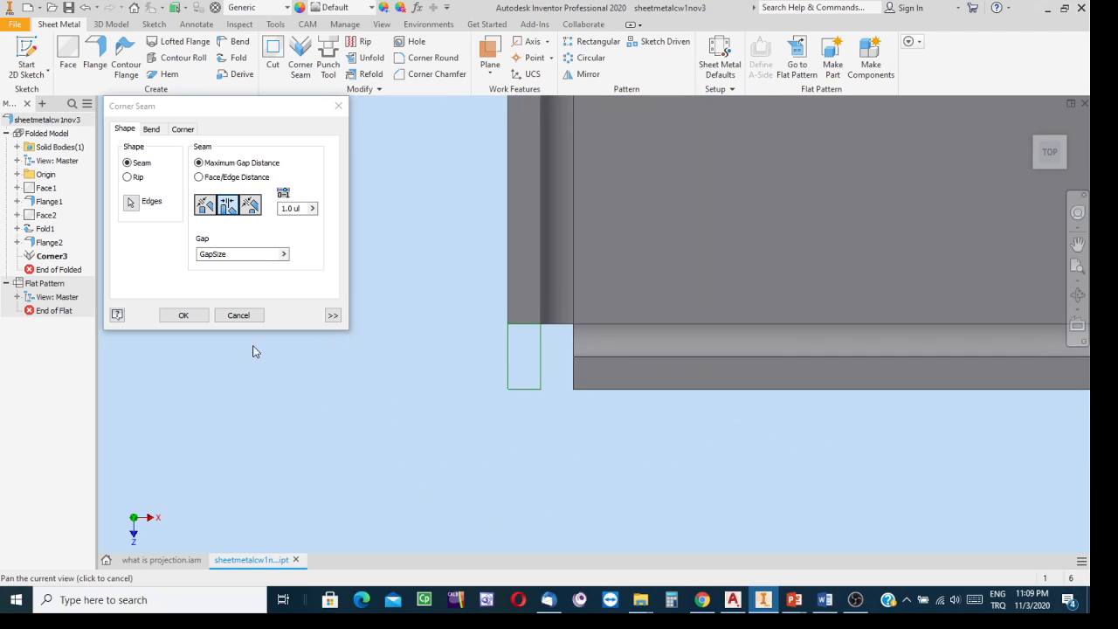
pyautogui.click(204, 205)
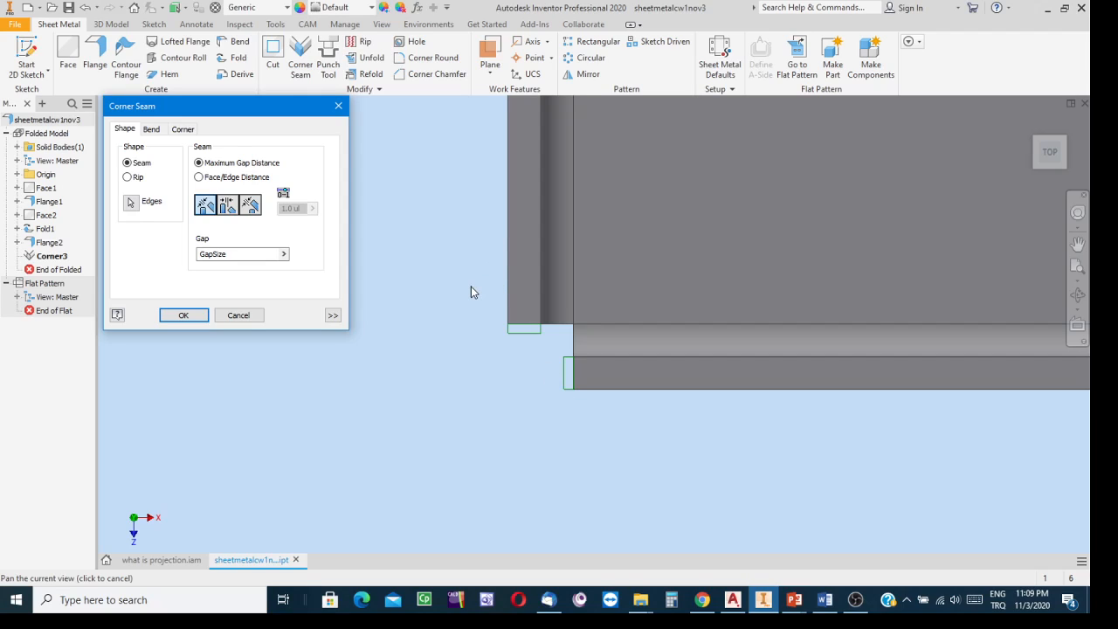
pyautogui.click(227, 207)
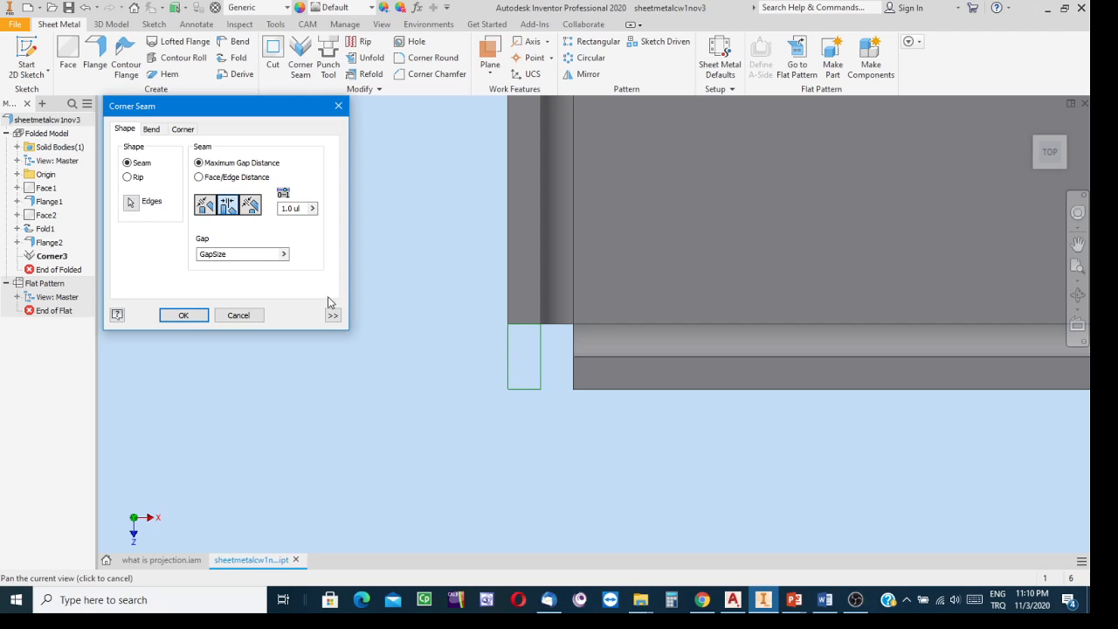
pyautogui.click(250, 205)
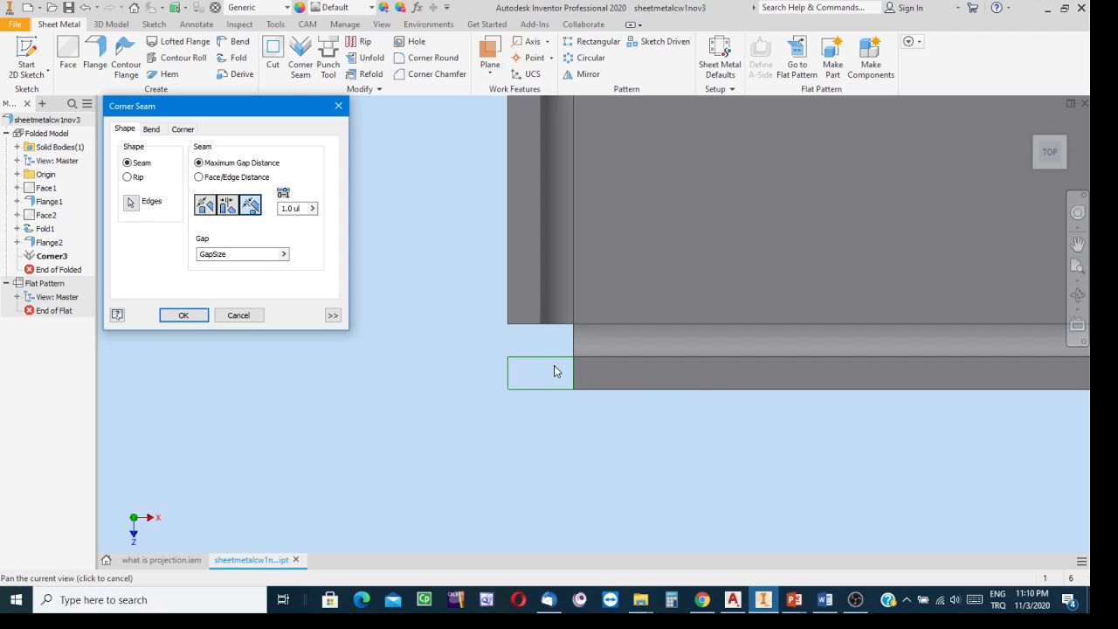
pyautogui.click(206, 206)
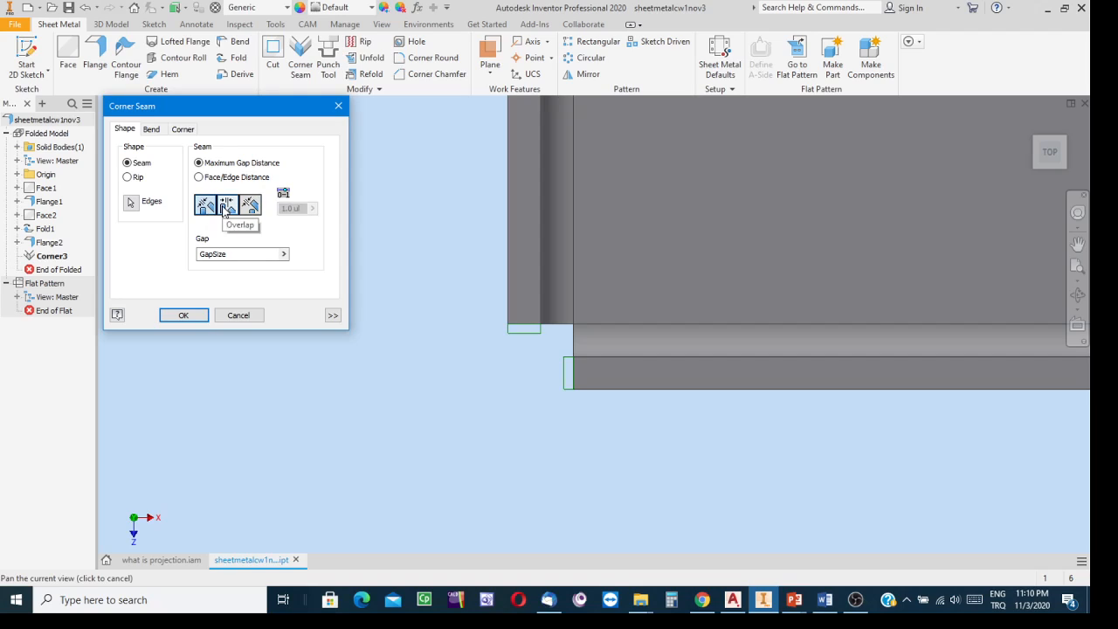
pyautogui.click(228, 206)
pyautogui.click(251, 210)
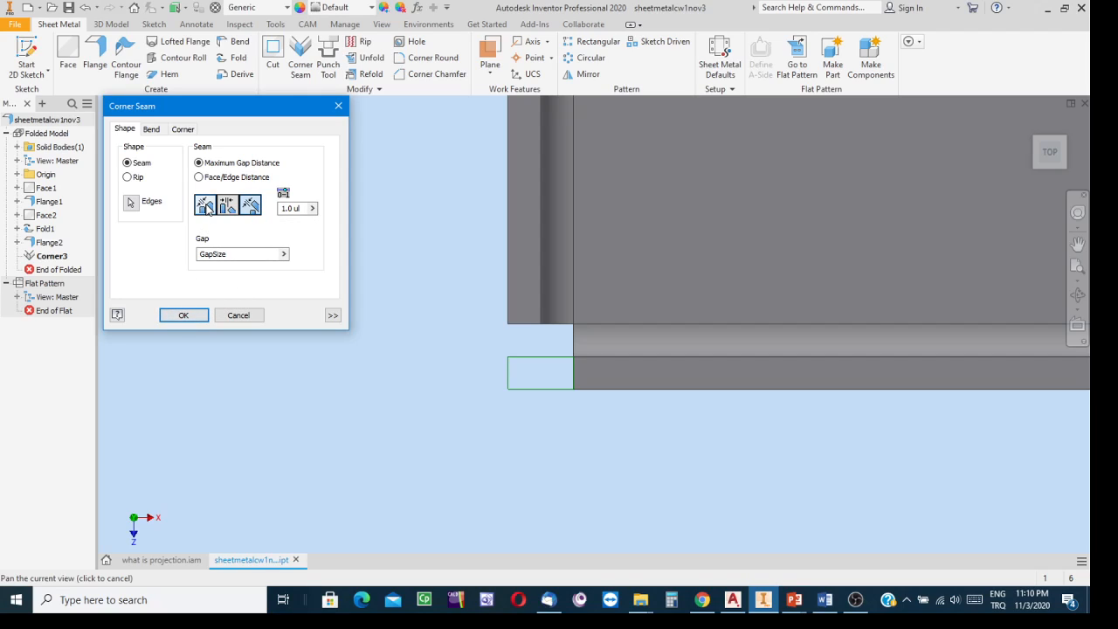
pyautogui.click(206, 205)
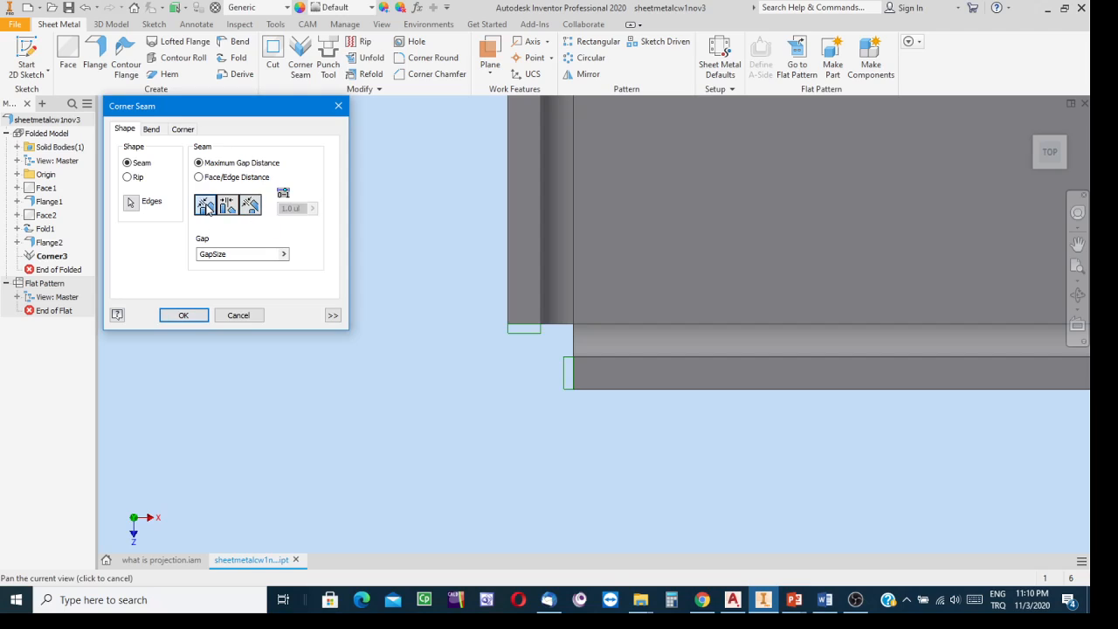
# - Set the corner seam to reverse overlap, accept the edit and orbit the model to check the corner
pyautogui.click(251, 207)
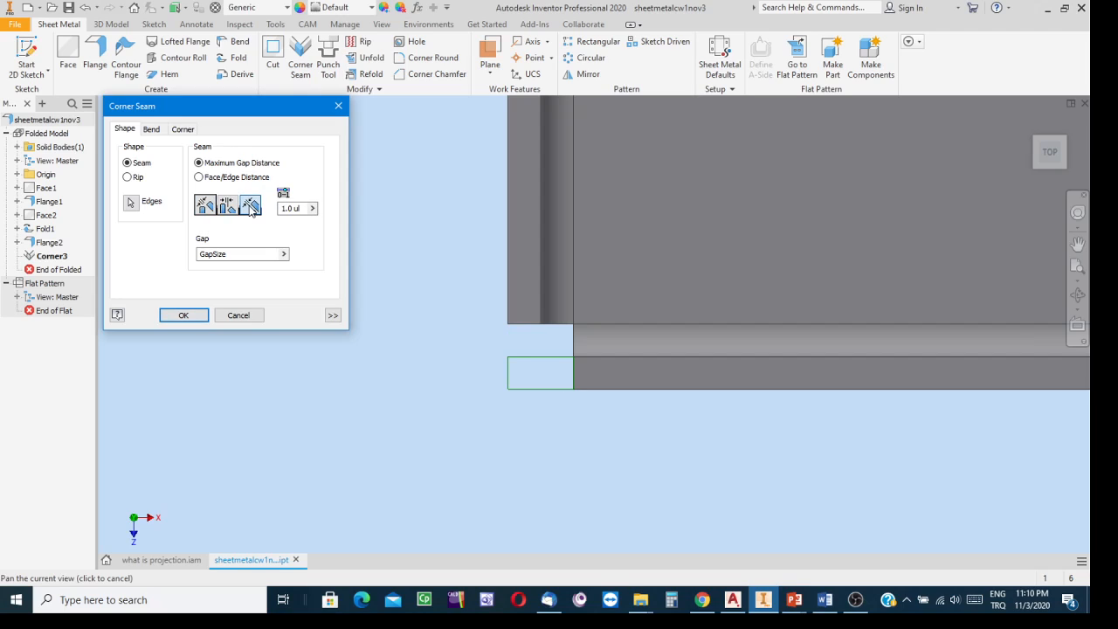
pyautogui.click(180, 314)
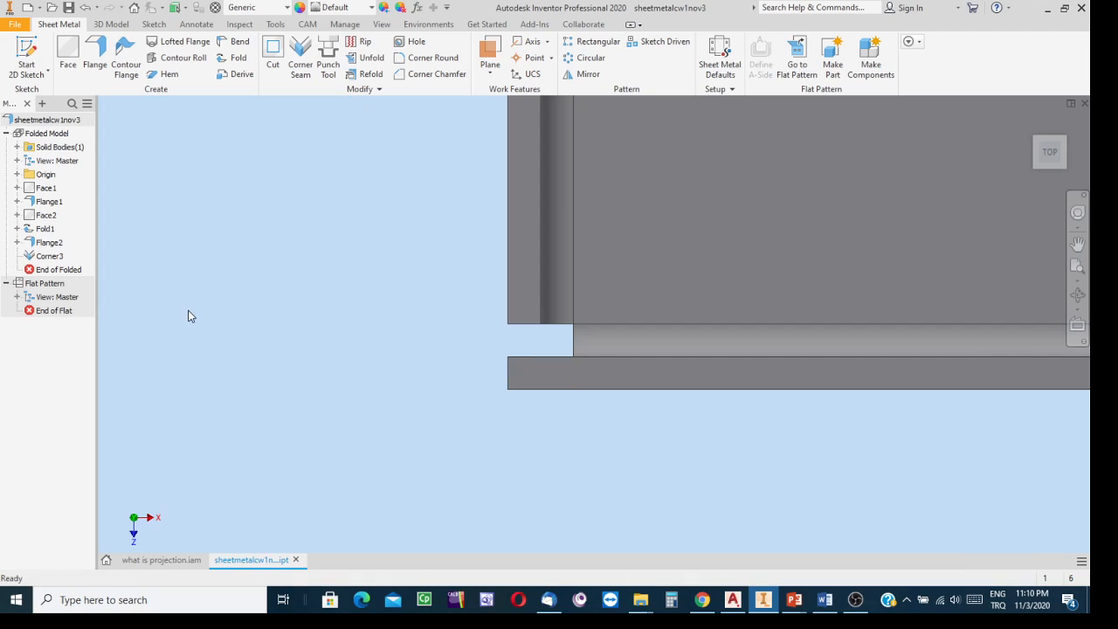
pyautogui.press('F4')
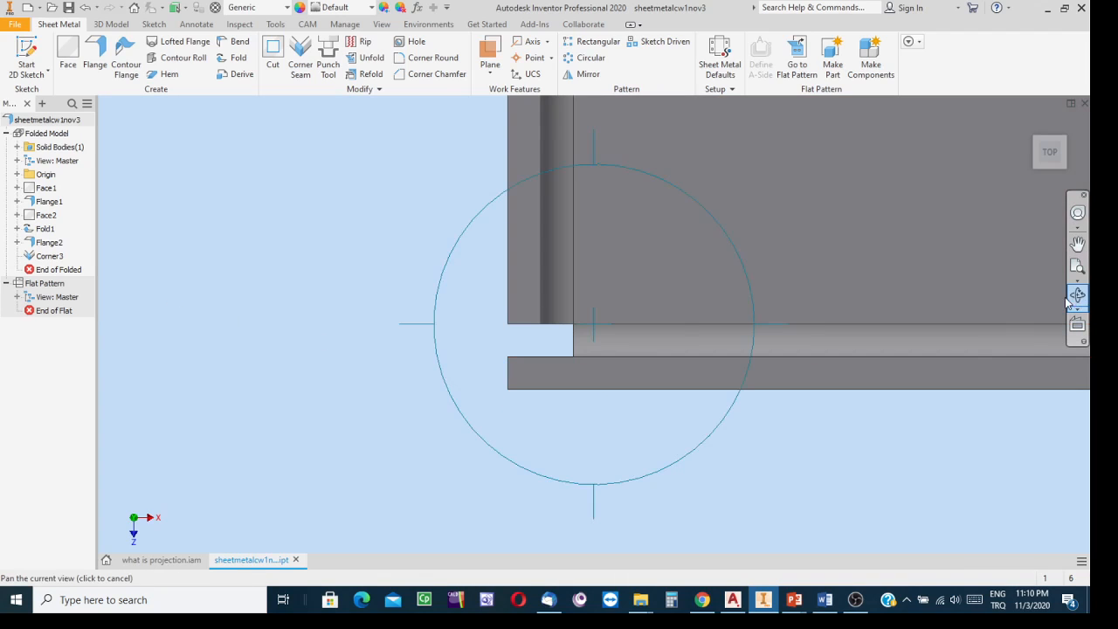
pyautogui.moveTo(654, 367); pyautogui.dragTo(661, 554)
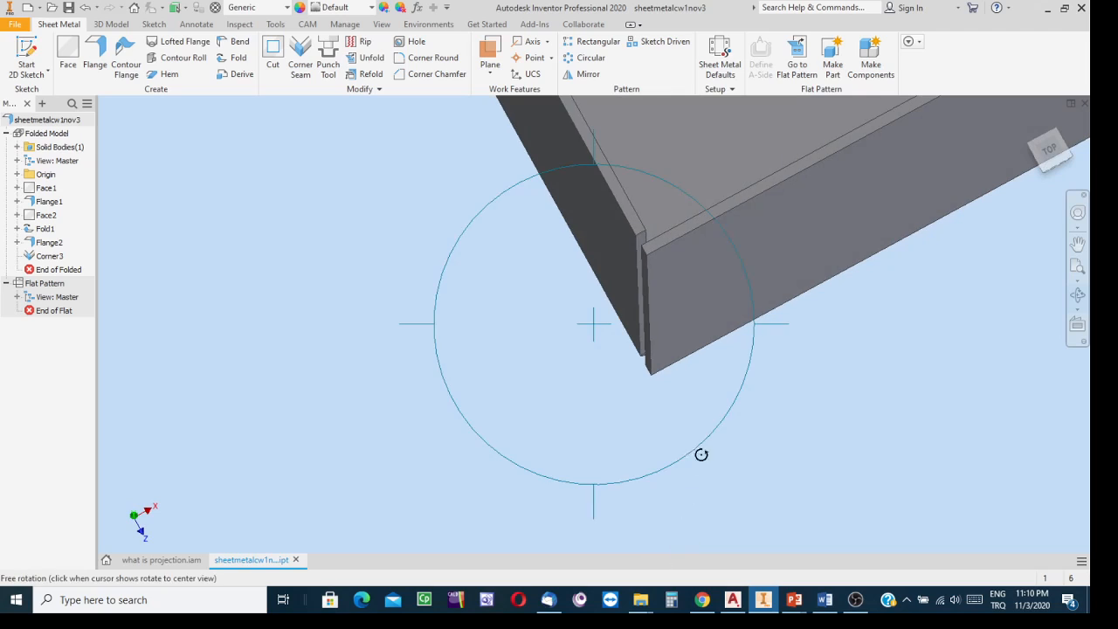
# - Reopen the corner seam for editing and view its reverse overlap preview at the corner from the top
pyautogui.press('Escape')
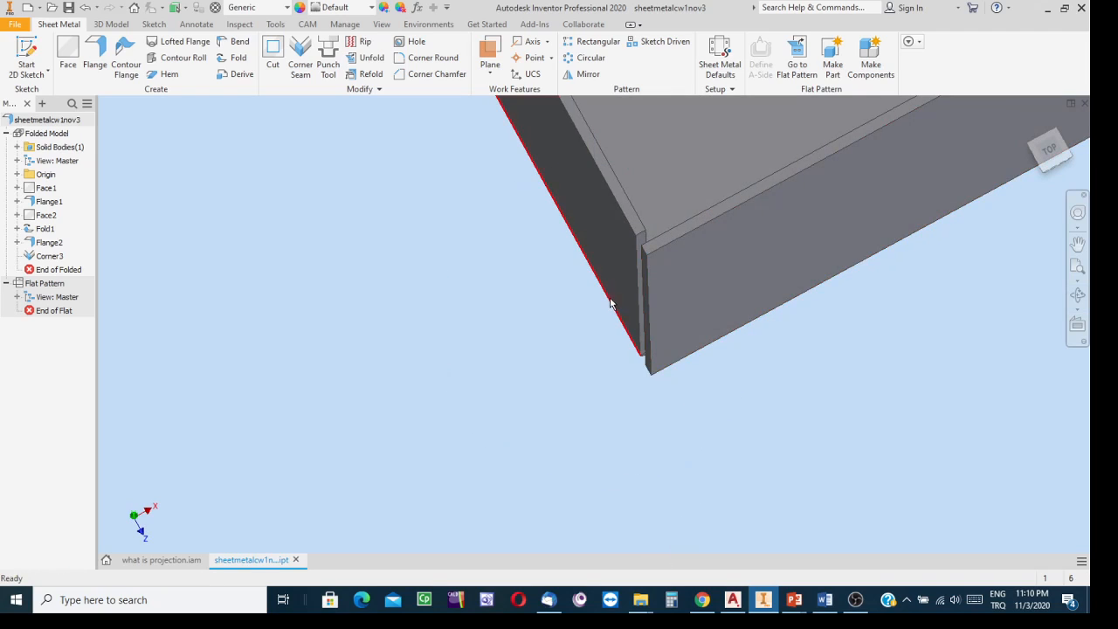
pyautogui.scroll(-3, 608, 282)
pyautogui.moveTo(597, 298); pyautogui.dragTo(484, 491, button='middle')
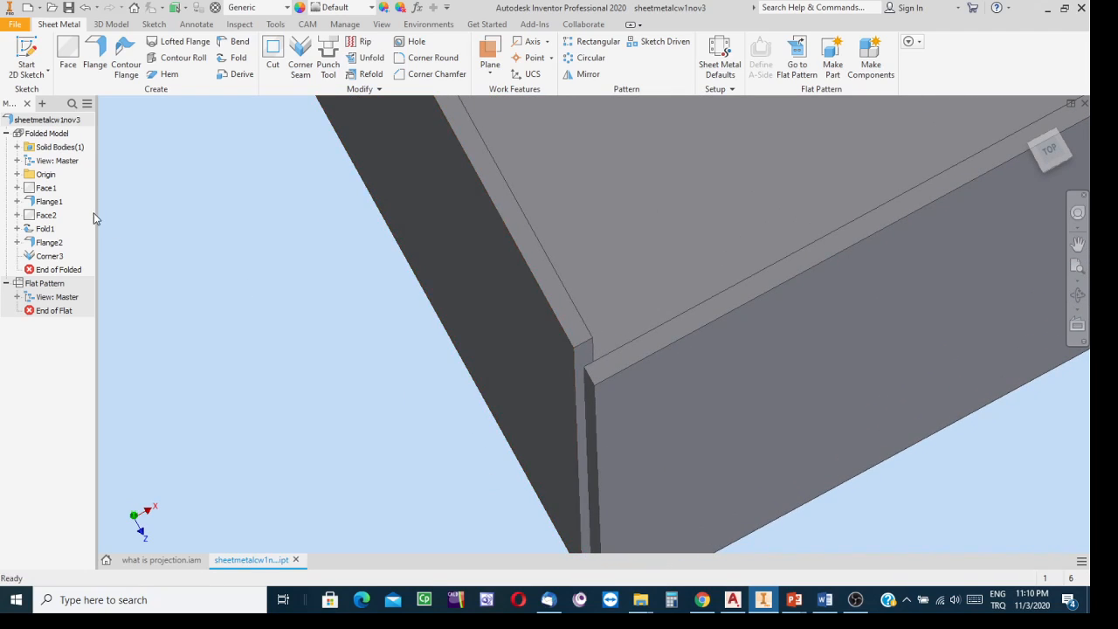
pyautogui.click(53, 259)
pyautogui.rightClick(54, 260)
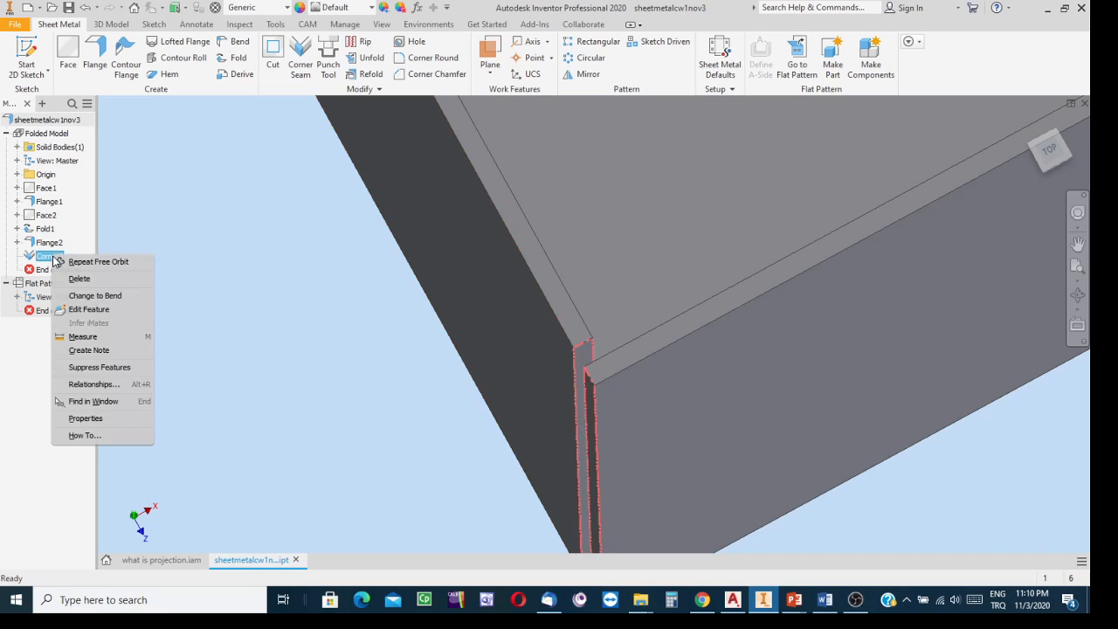
pyautogui.click(81, 312)
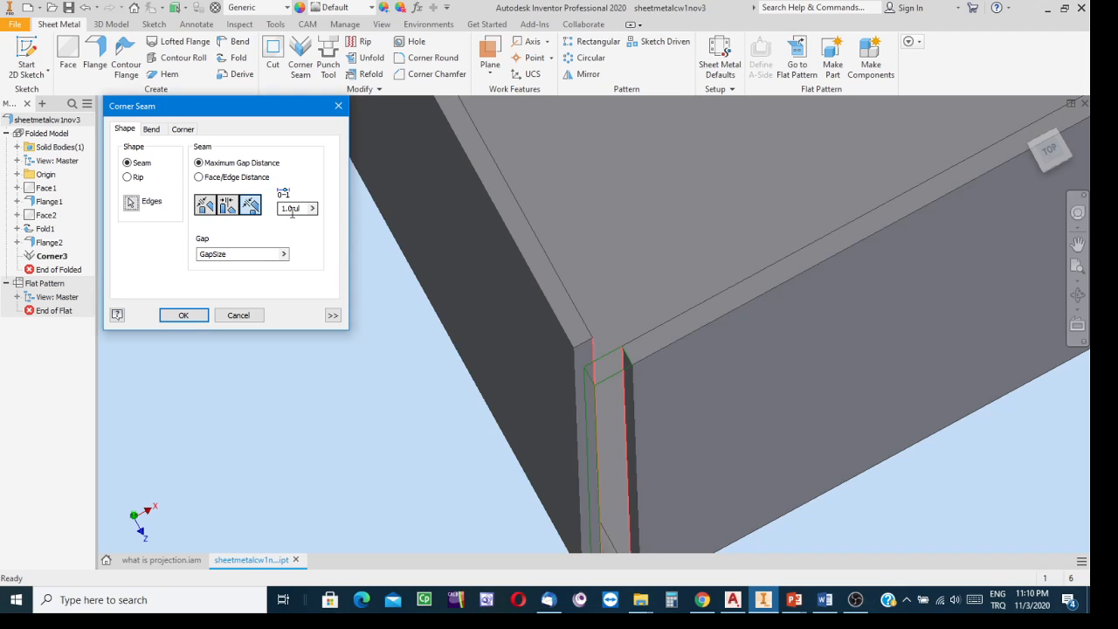
pyautogui.click(1052, 157)
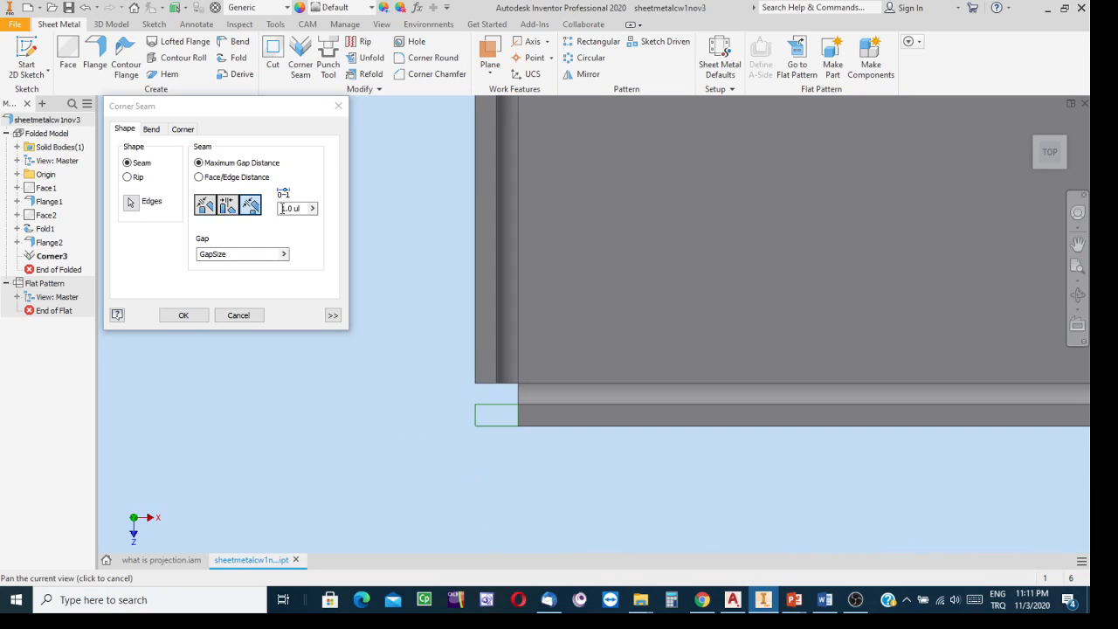
# - Try overlap values of 2 and 0 for the reverse overlap seam and examine the preview at the flange corner
pyautogui.moveTo(280, 209); pyautogui.dragTo(307, 212)
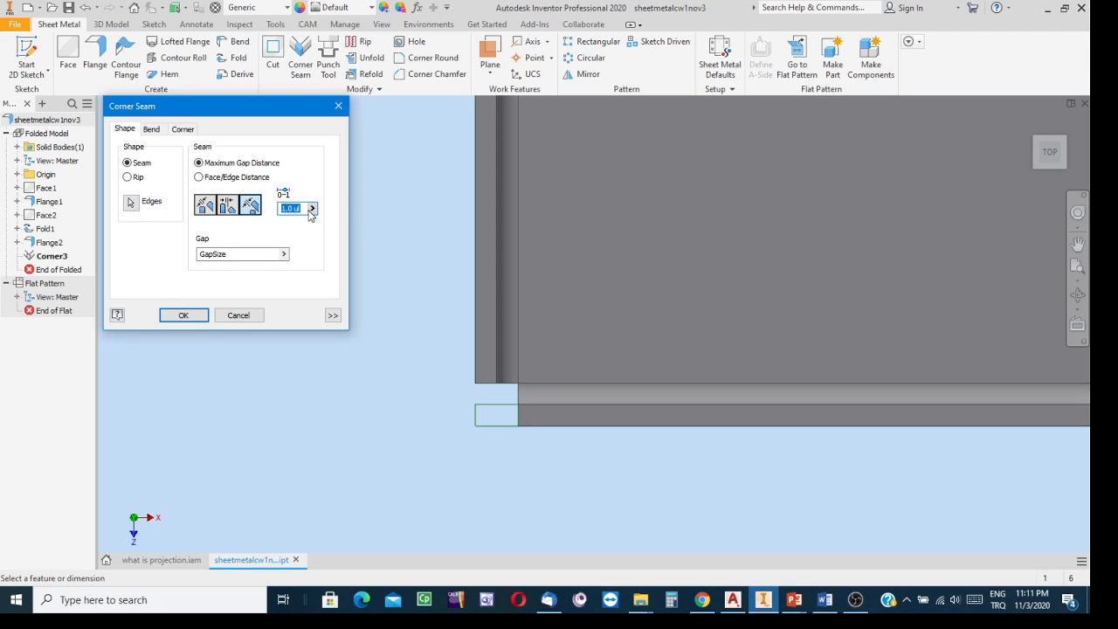
pyautogui.write('2')
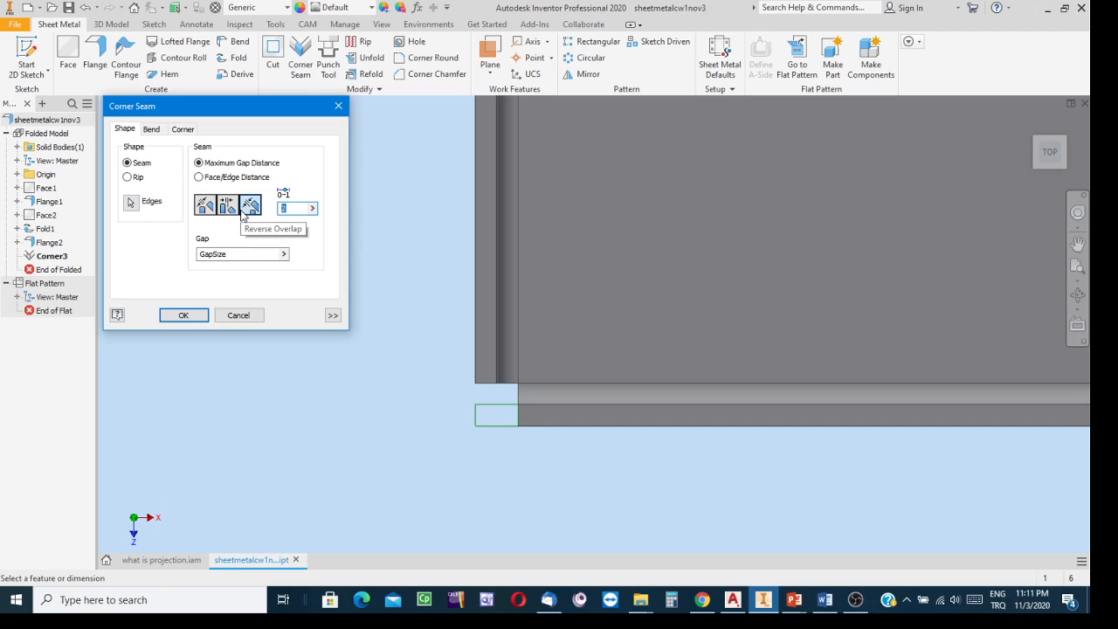
pyautogui.write('1')
pyautogui.press('BackSpace')
pyautogui.write('0')
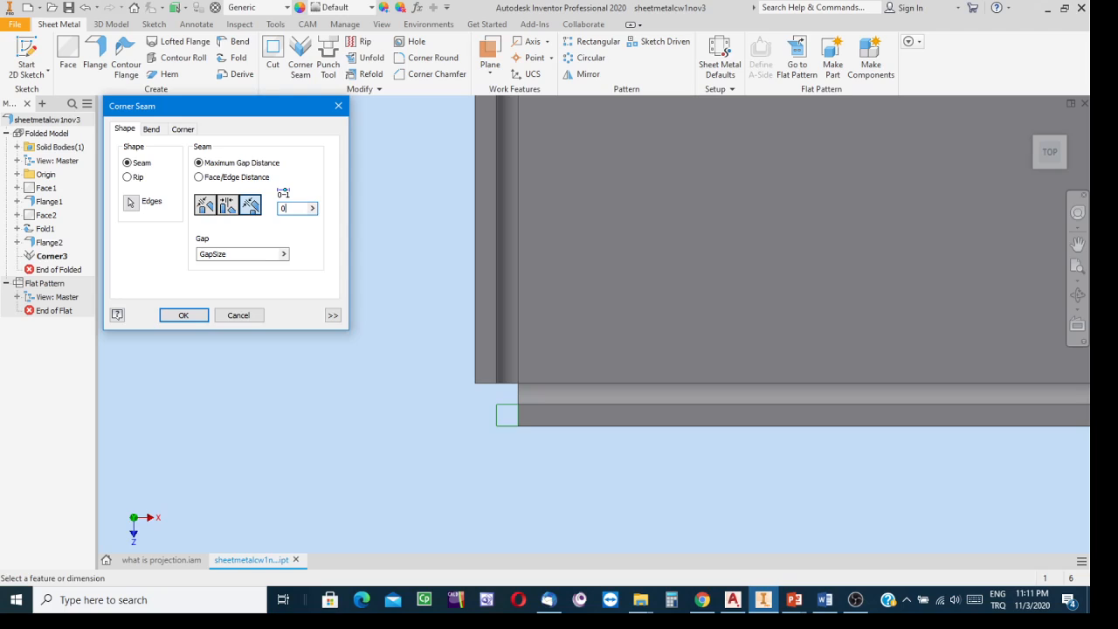
pyautogui.scroll(-5, 542, 411)
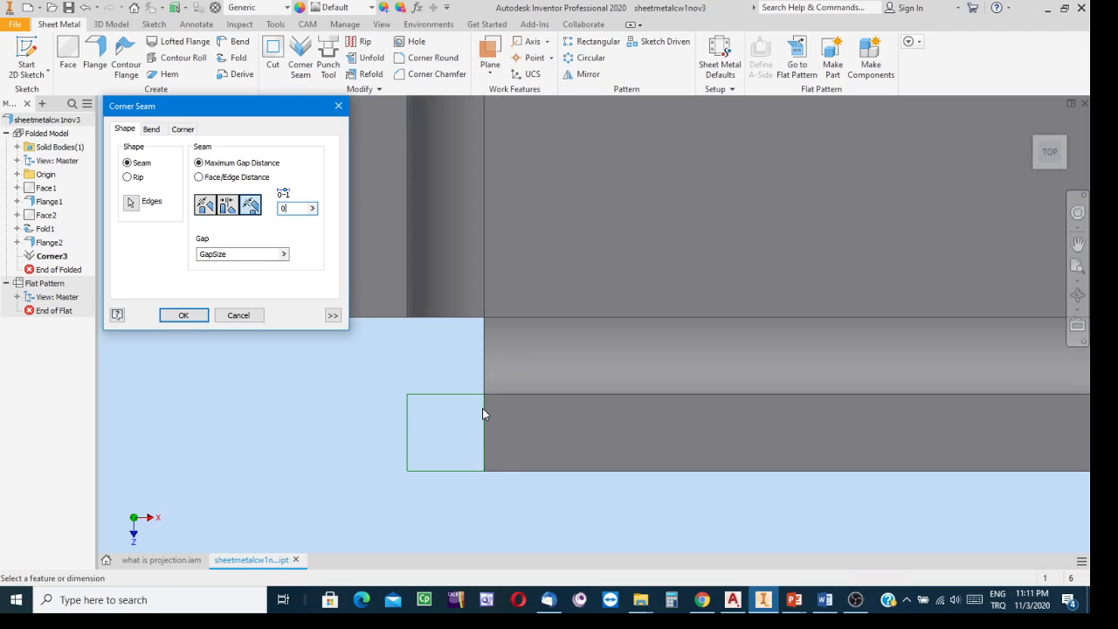
pyautogui.moveTo(482, 408); pyautogui.dragTo(637, 409, button='middle')
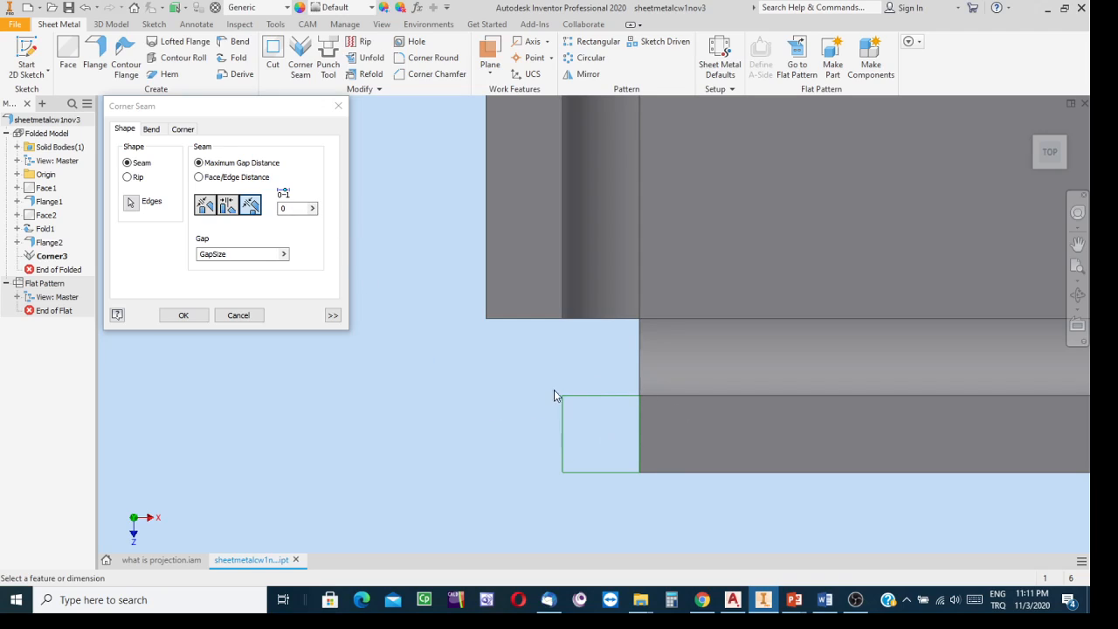
# - Set the corner seam's overlap value to 1, keep GapSize as the gap and accept the edit
pyautogui.click(294, 207)
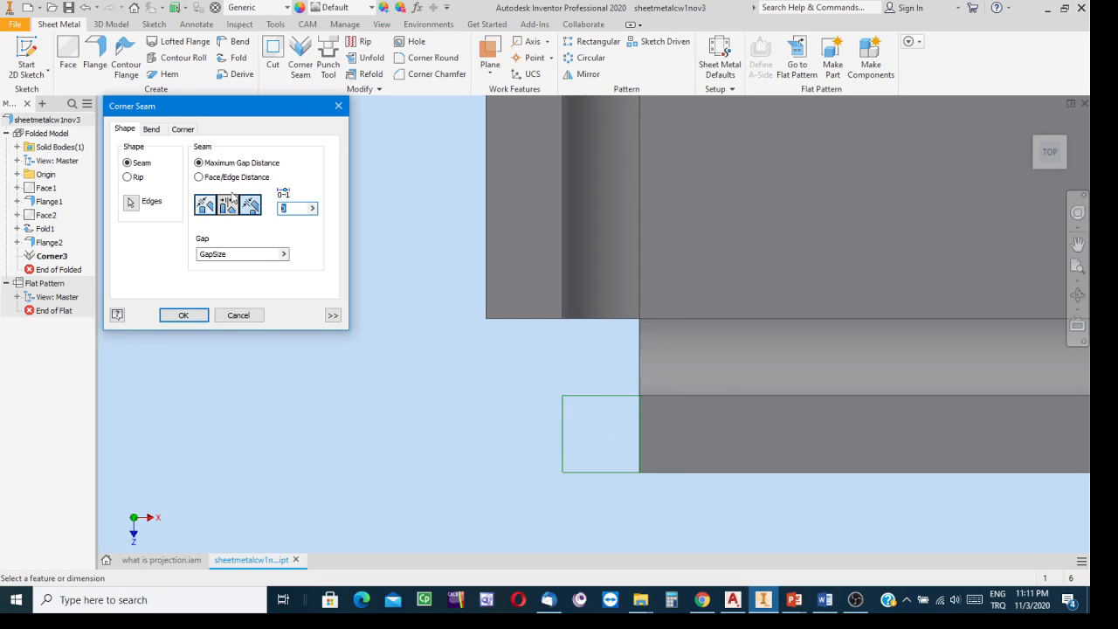
pyautogui.write('1')
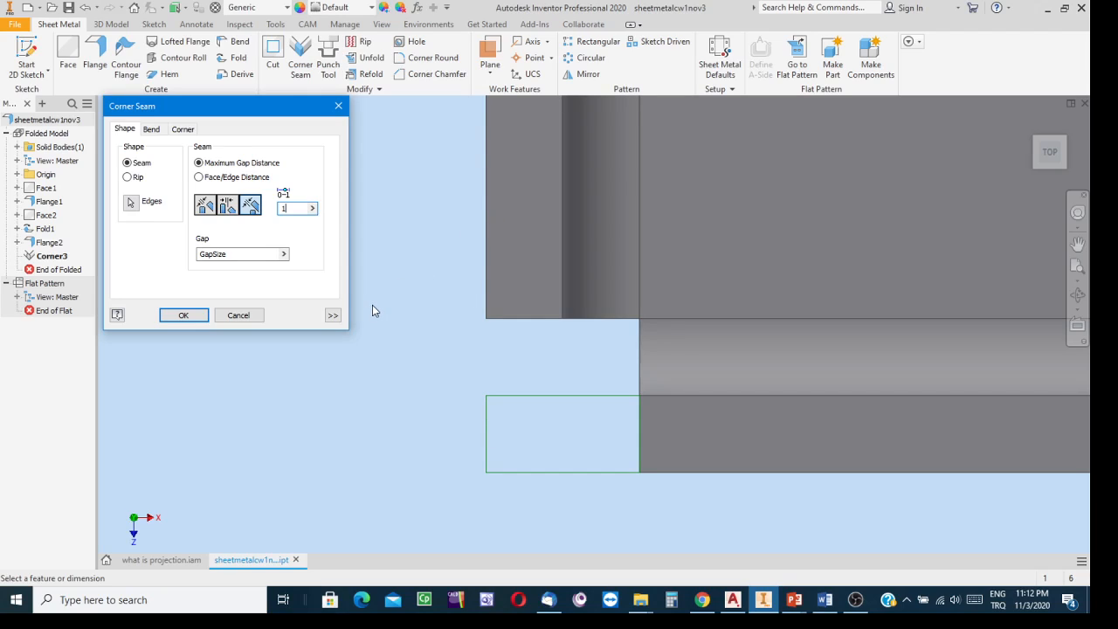
pyautogui.doubleClick(284, 208)
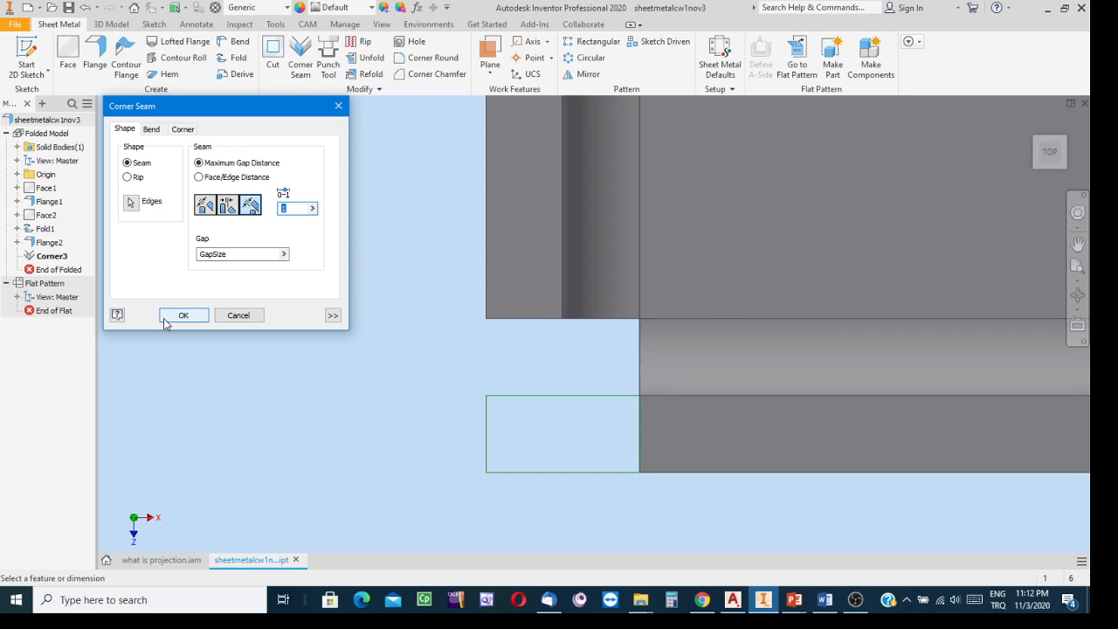
pyautogui.click(283, 254)
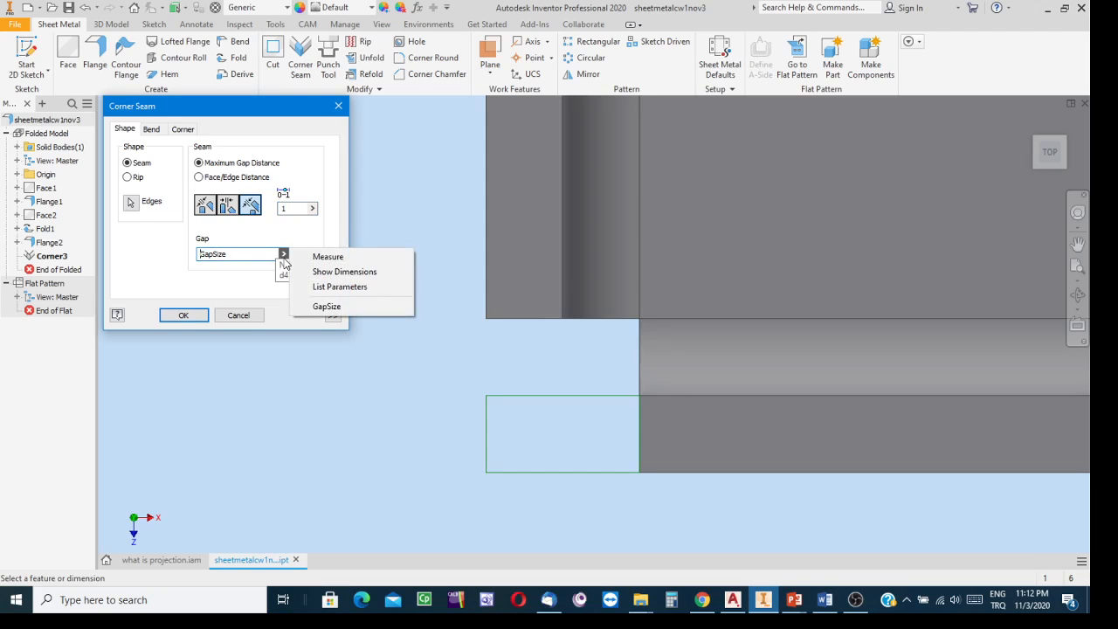
pyautogui.click(336, 258)
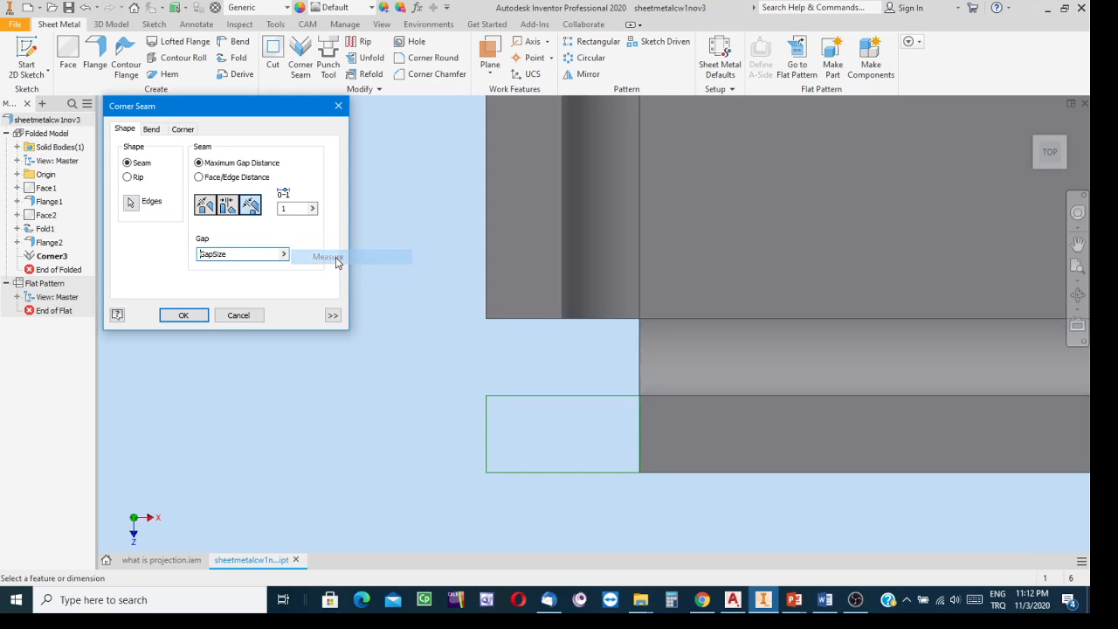
pyautogui.click(284, 255)
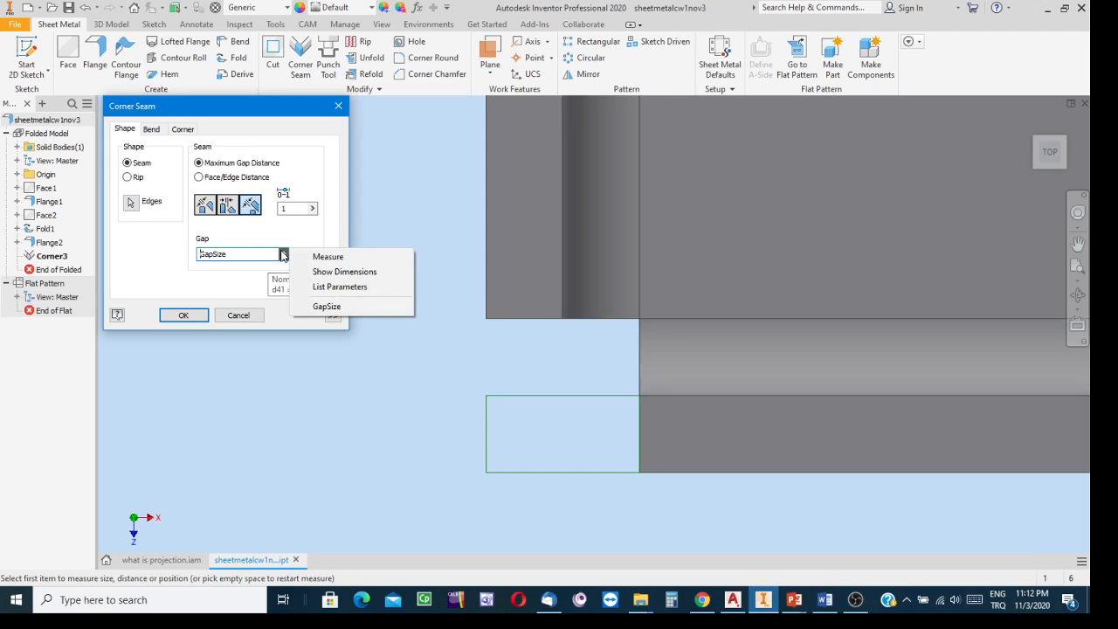
pyautogui.click(326, 307)
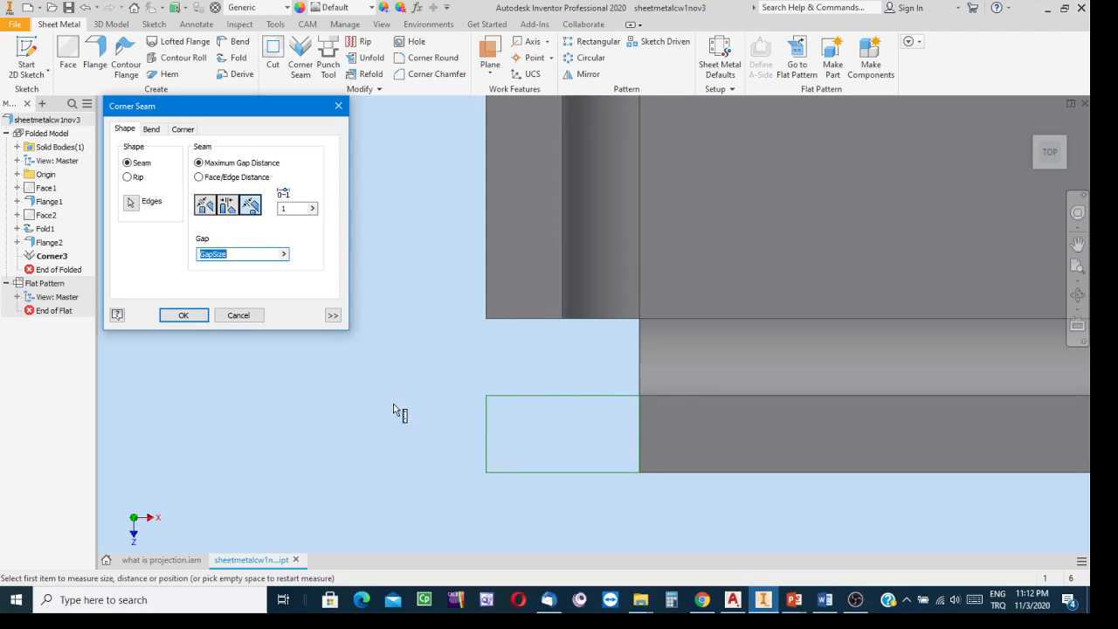
pyautogui.click(332, 316)
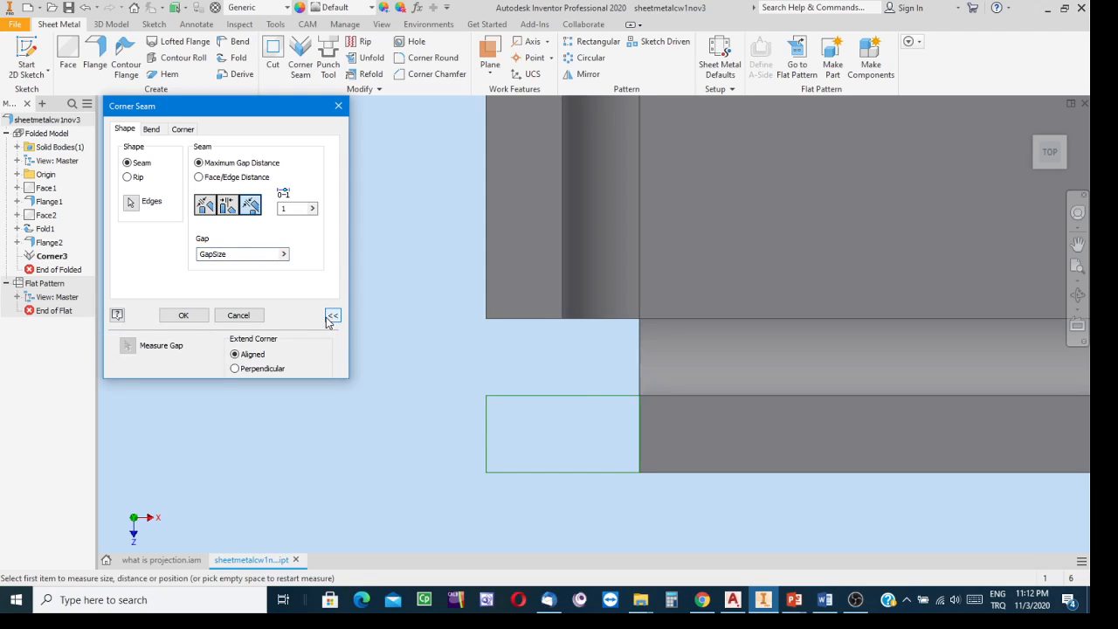
pyautogui.click(332, 315)
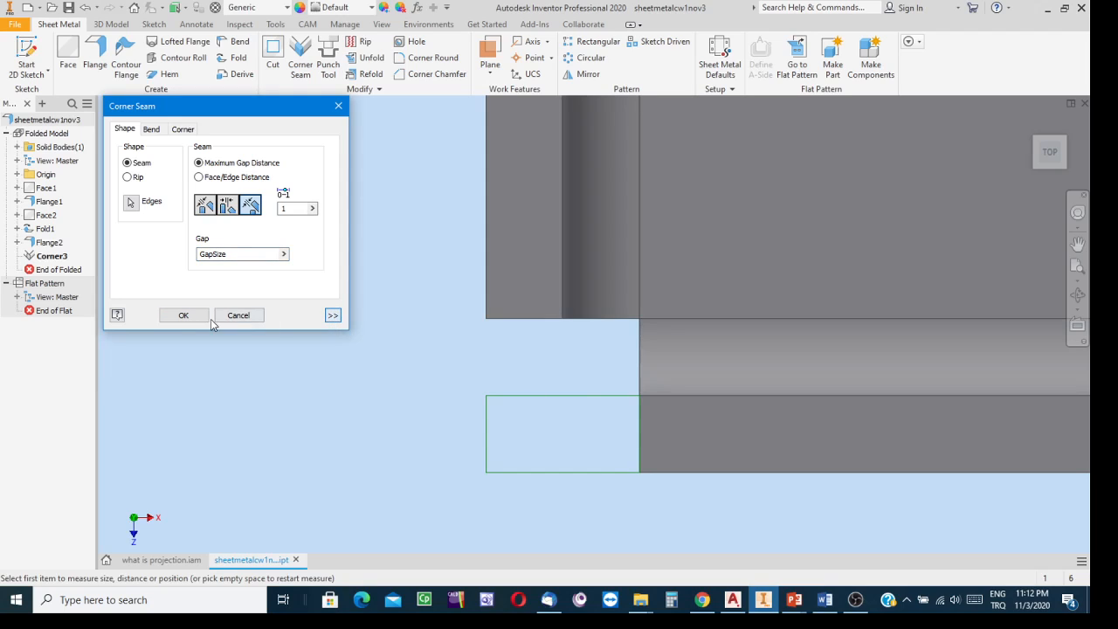
pyautogui.click(184, 316)
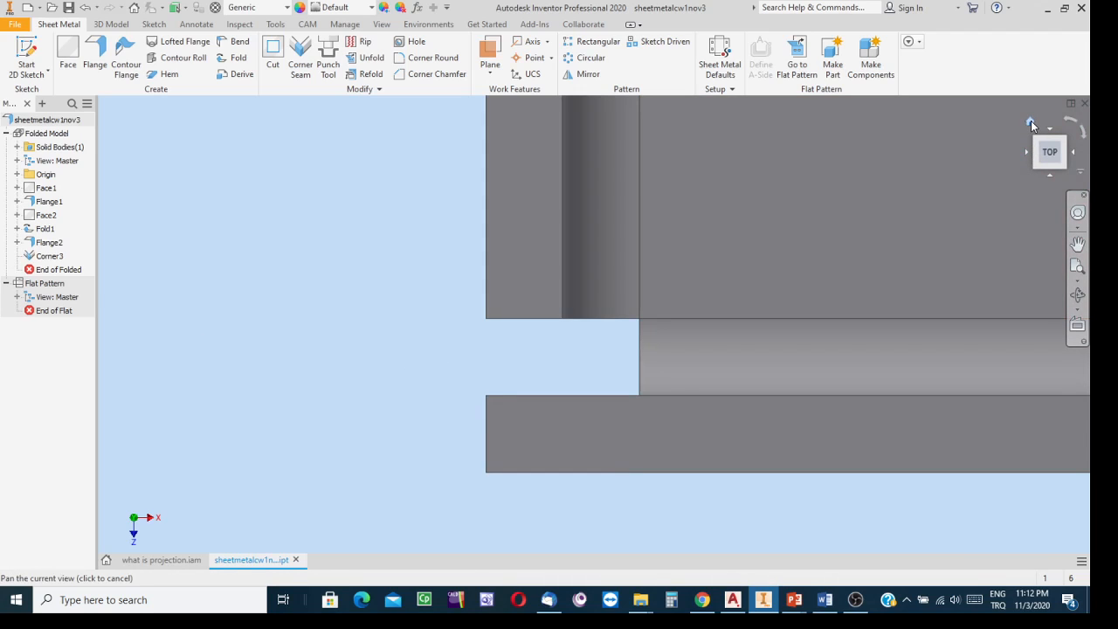
# - Examine the flat pattern of the part and return to the folded model
pyautogui.click(1031, 122)
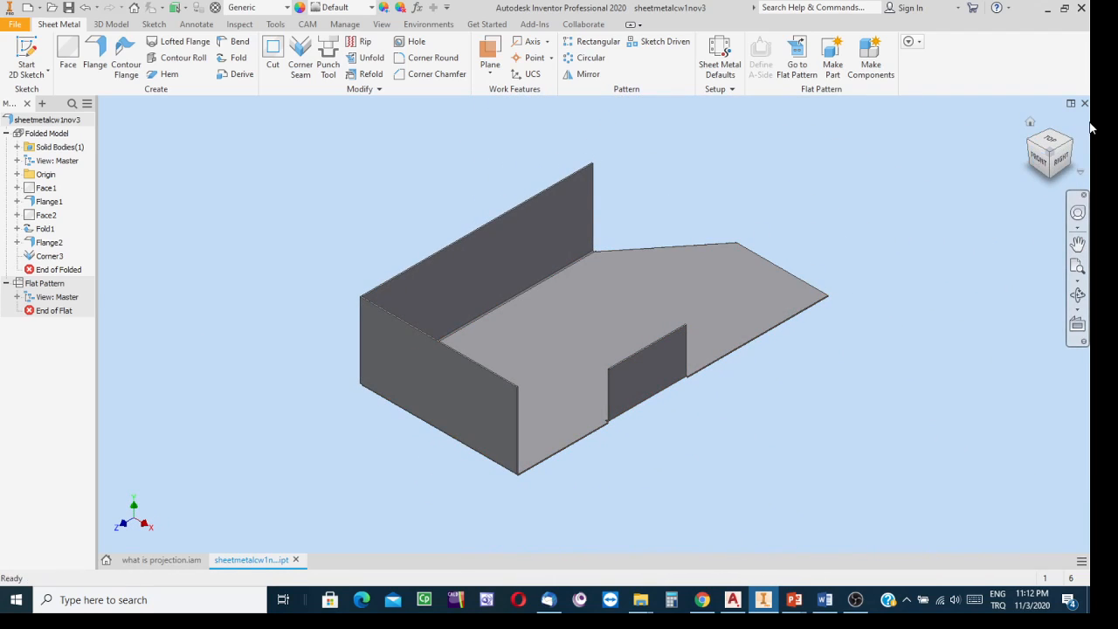
pyautogui.click(799, 52)
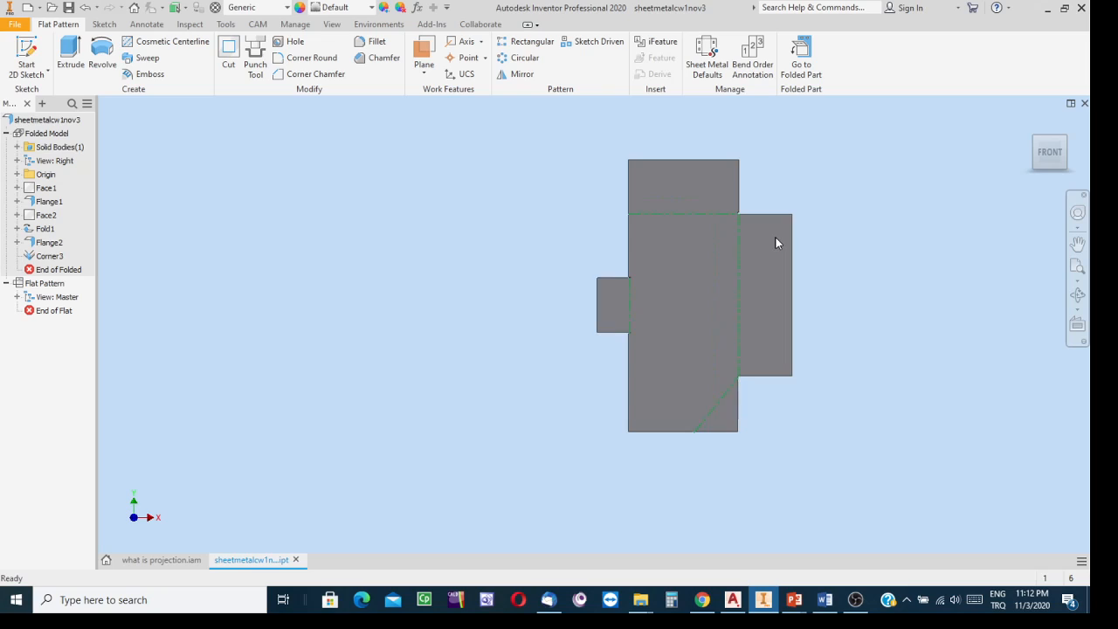
pyautogui.click(796, 55)
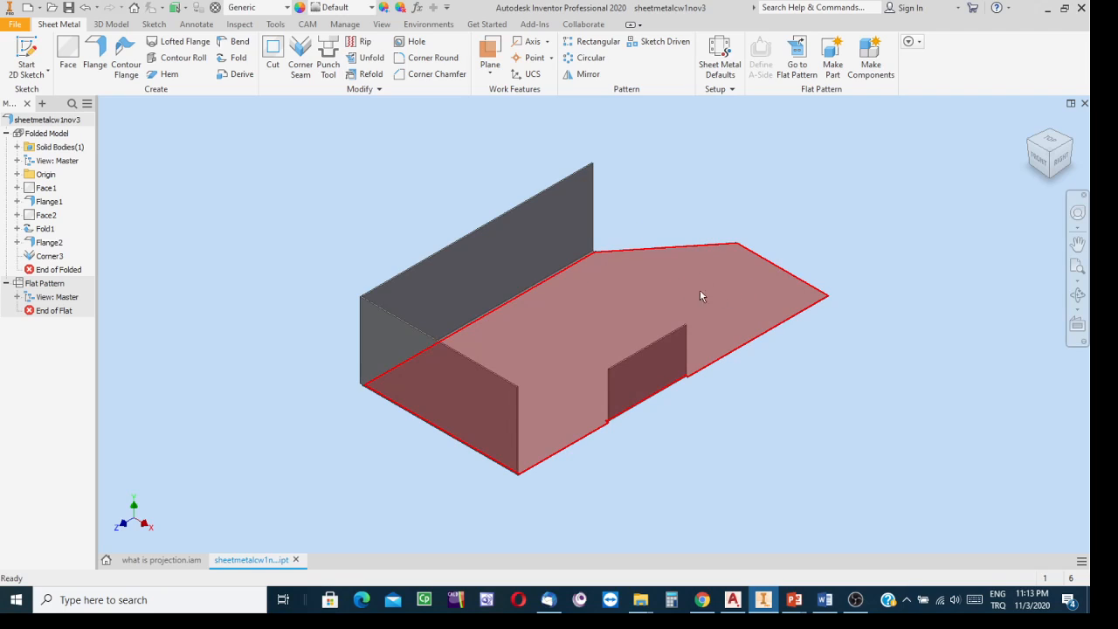
# - Start a sketch on the inner face of the long tall flange and draw a freehand rectangle inside it
pyautogui.rightClick(464, 271)
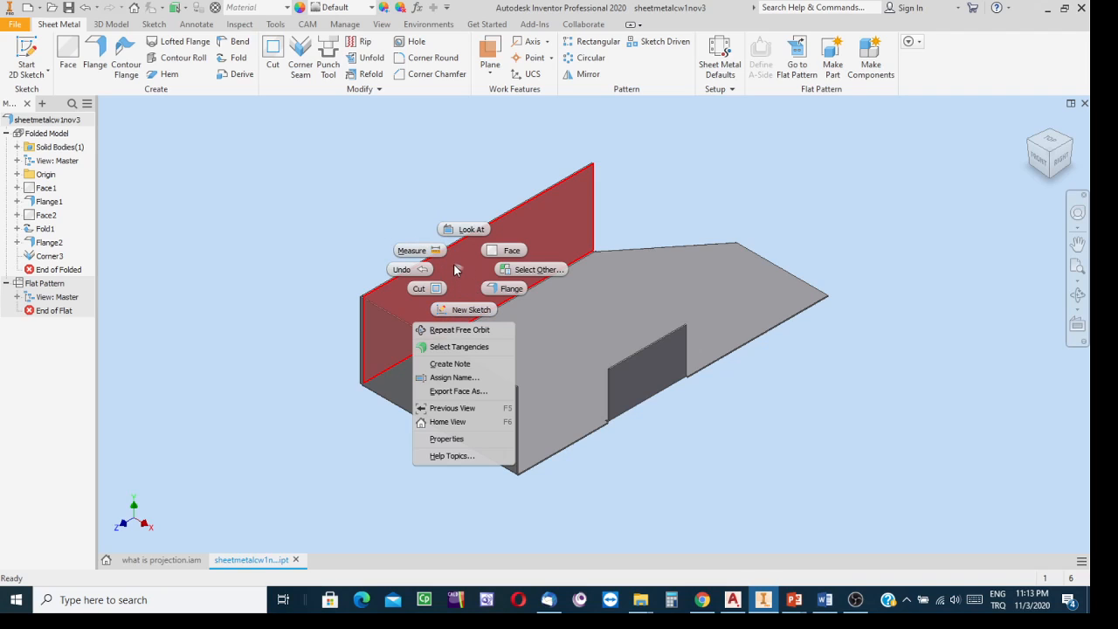
pyautogui.click(466, 310)
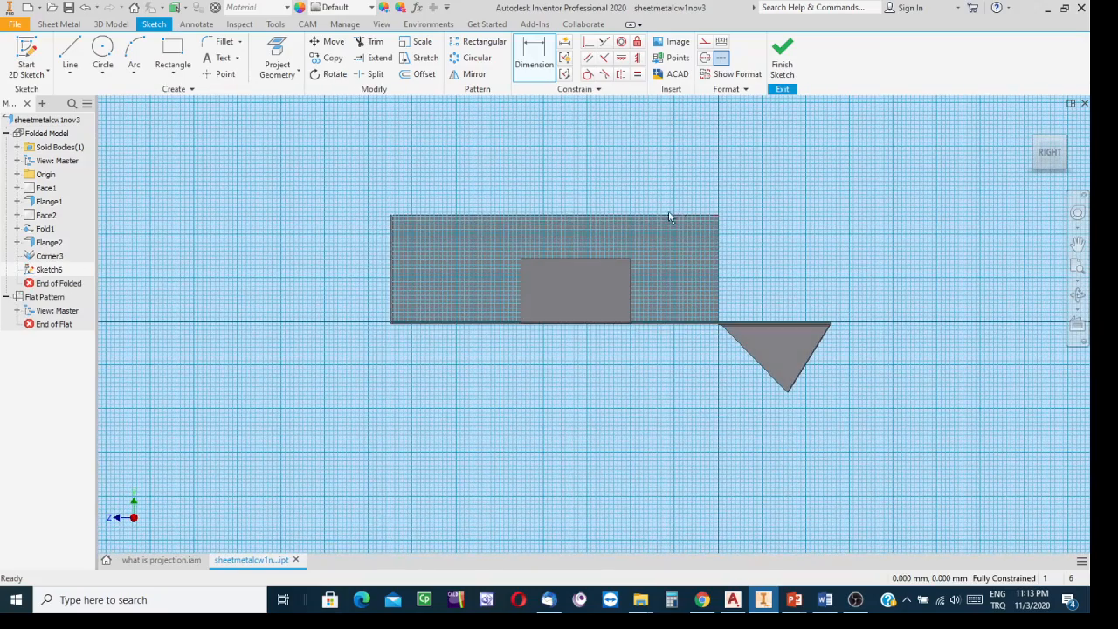
pyautogui.click(172, 54)
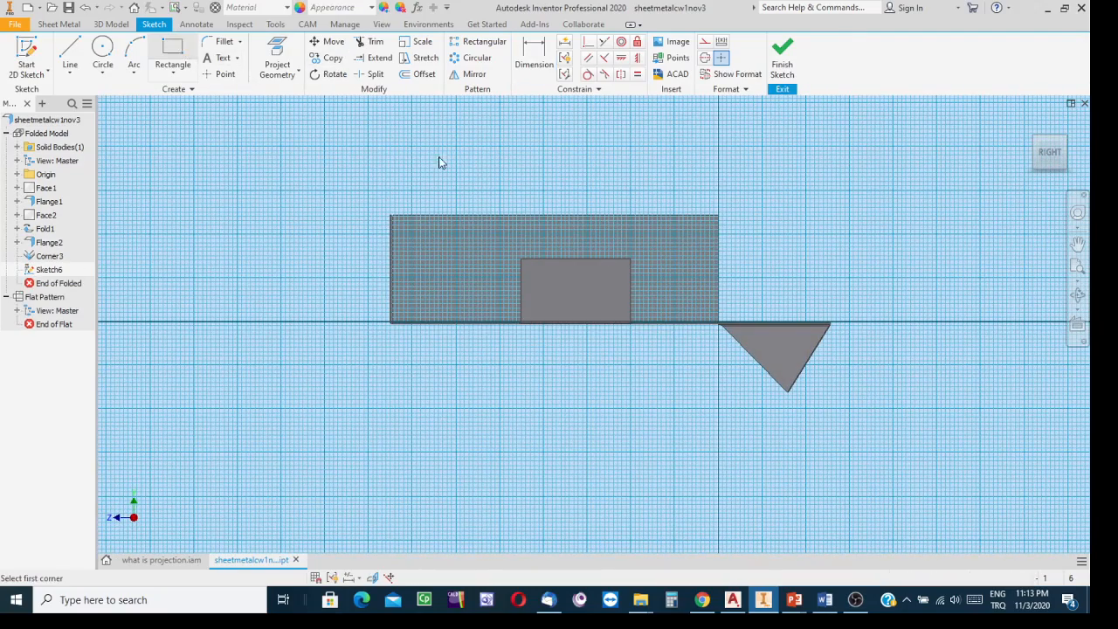
pyautogui.click(486, 237)
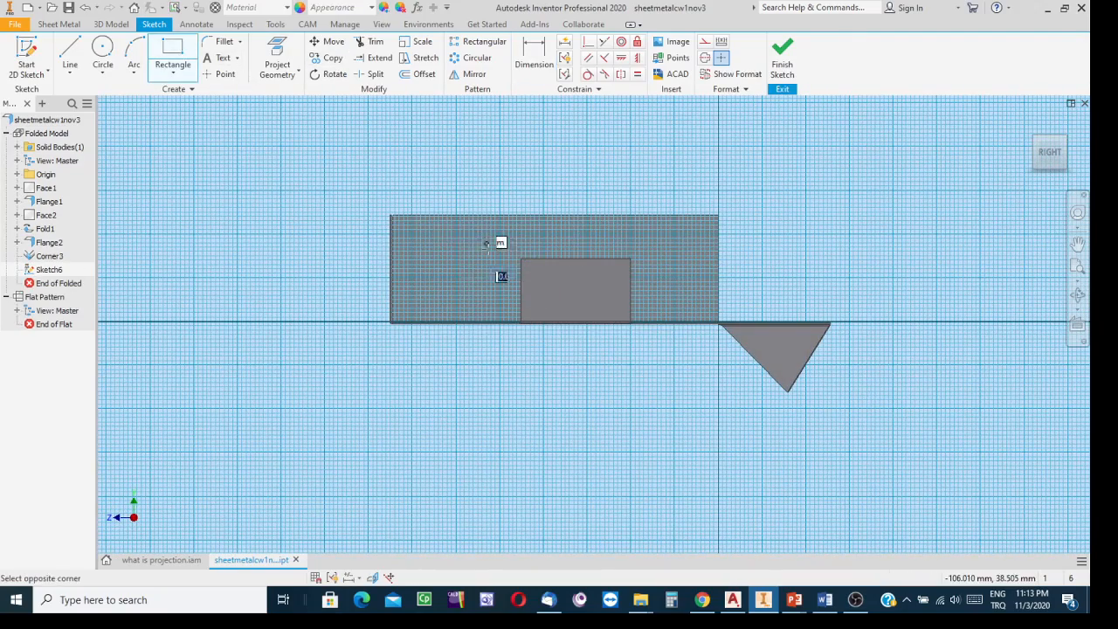
pyautogui.click(606, 288)
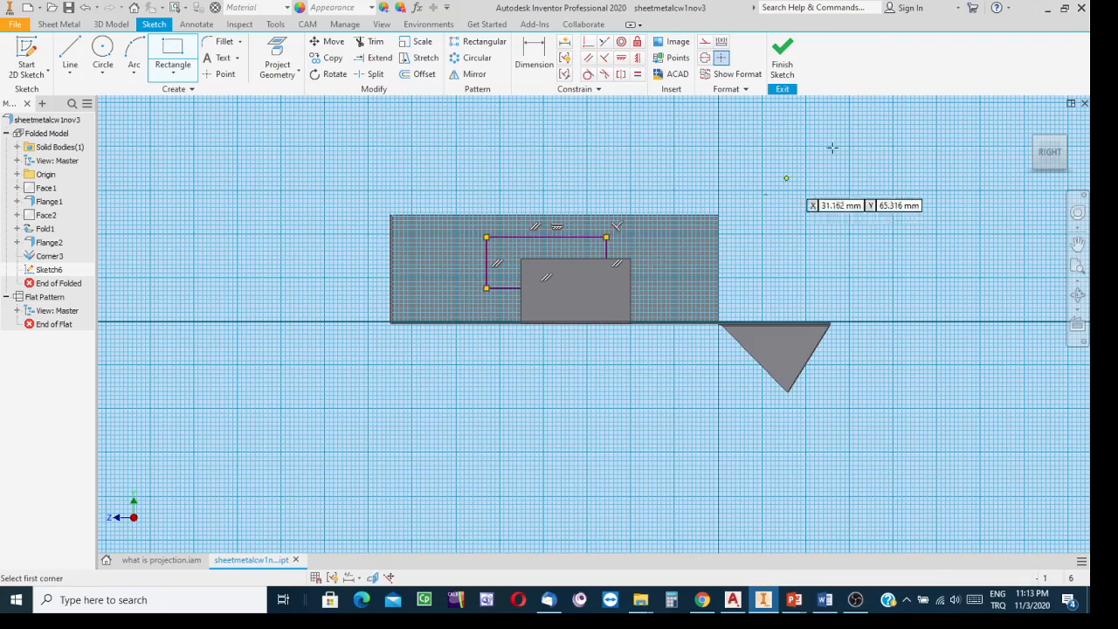
# - Project the long flange's vertical end edge and top edge into the sketch as references for the rectangle
pyautogui.click(1031, 122)
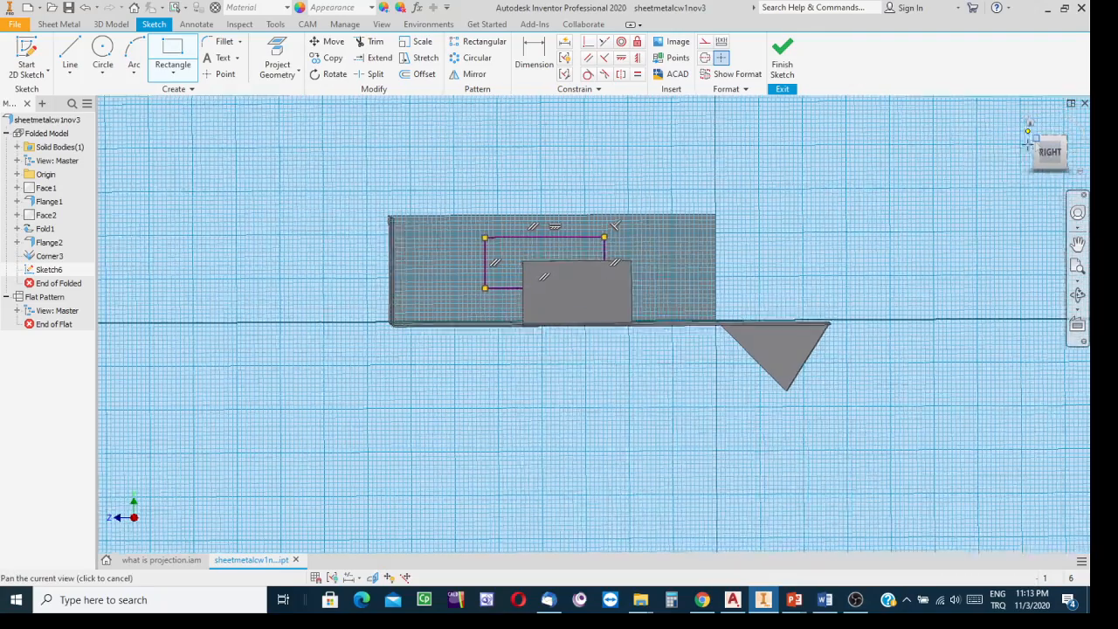
pyautogui.scroll(3, 475, 262)
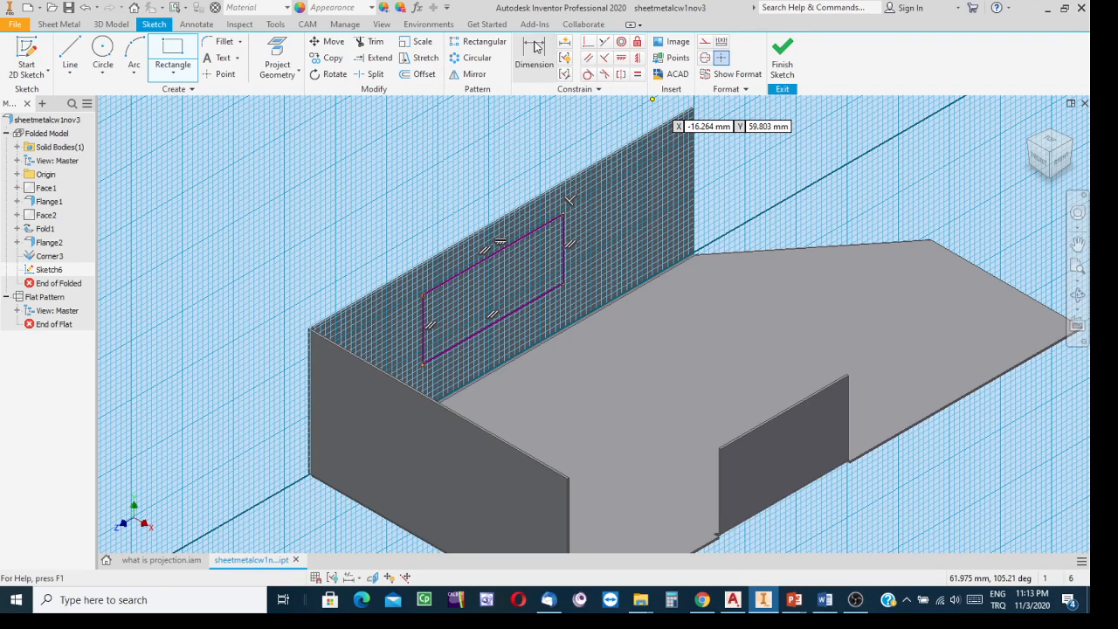
pyautogui.click(535, 48)
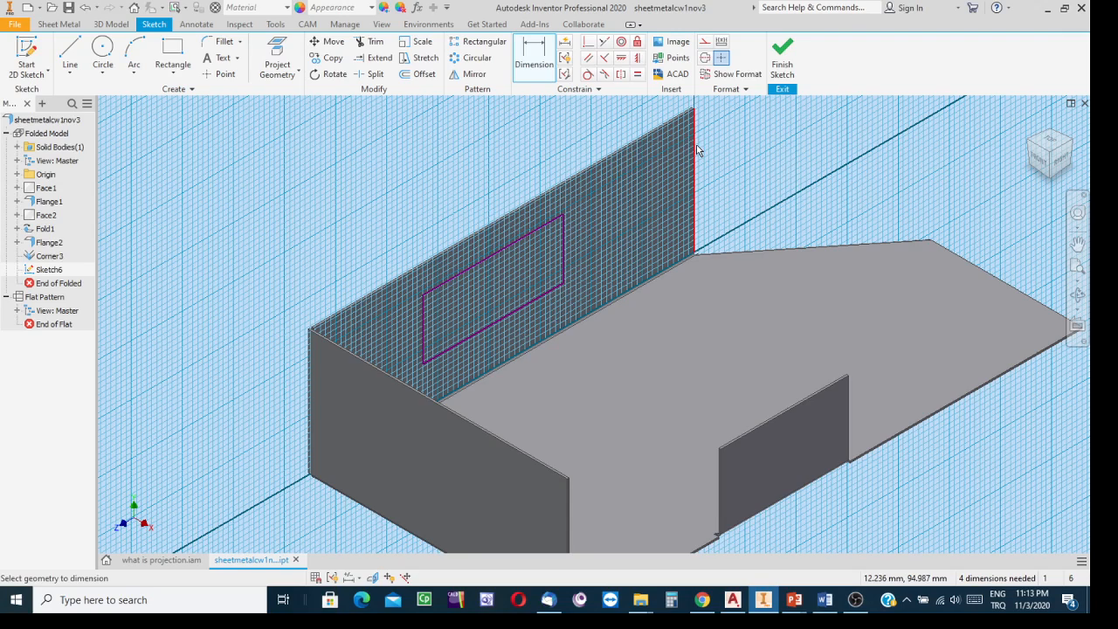
pyautogui.click(277, 51)
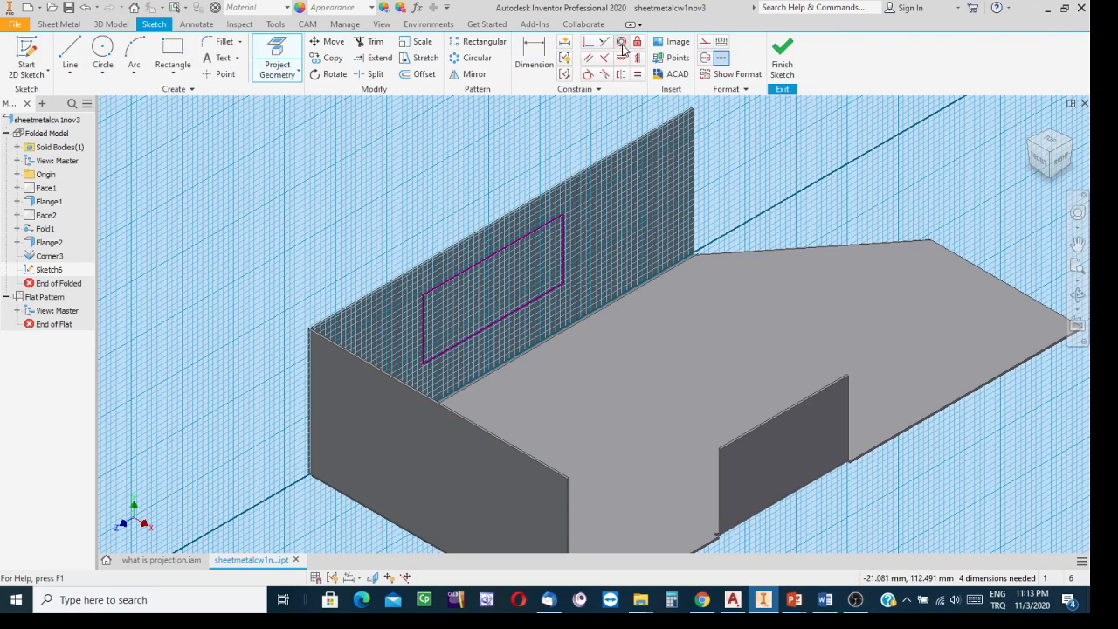
pyautogui.click(696, 143)
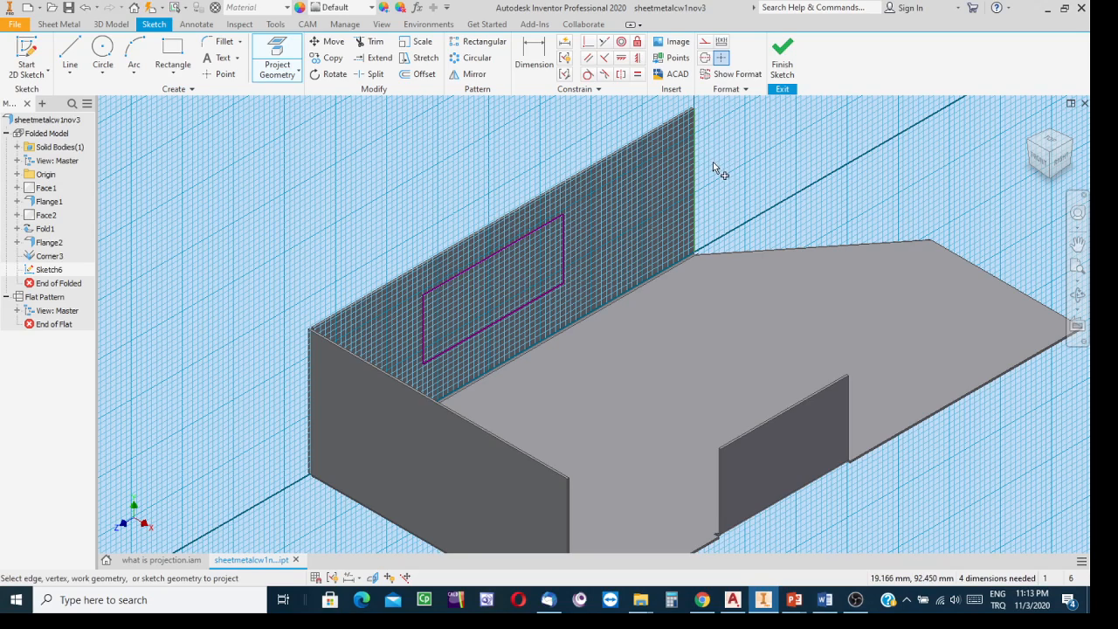
pyautogui.click(607, 159)
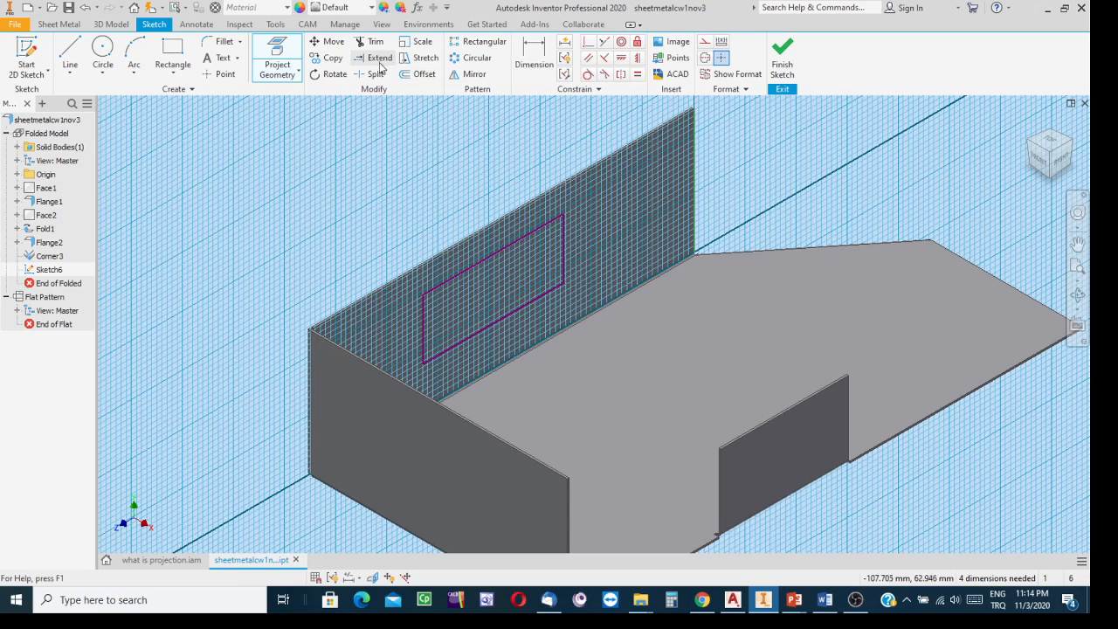
# - Dimension the rectangle's nearest short side 40 mm from the long flange's projected vertical end edge
pyautogui.click(534, 56)
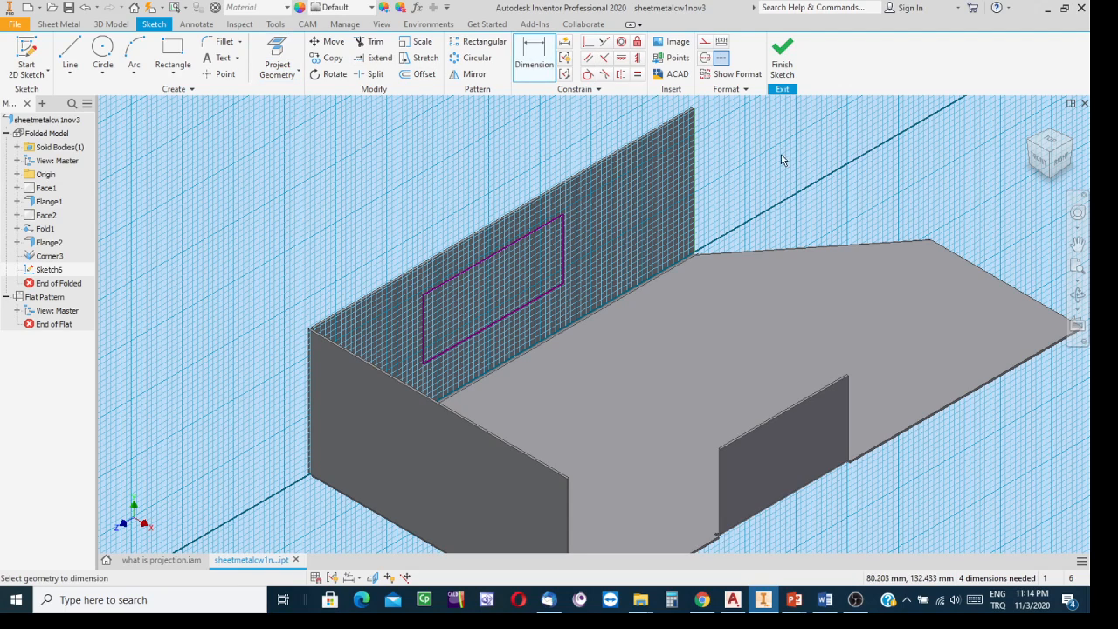
pyautogui.moveTo(743, 157); pyautogui.dragTo(739, 182, button='middle')
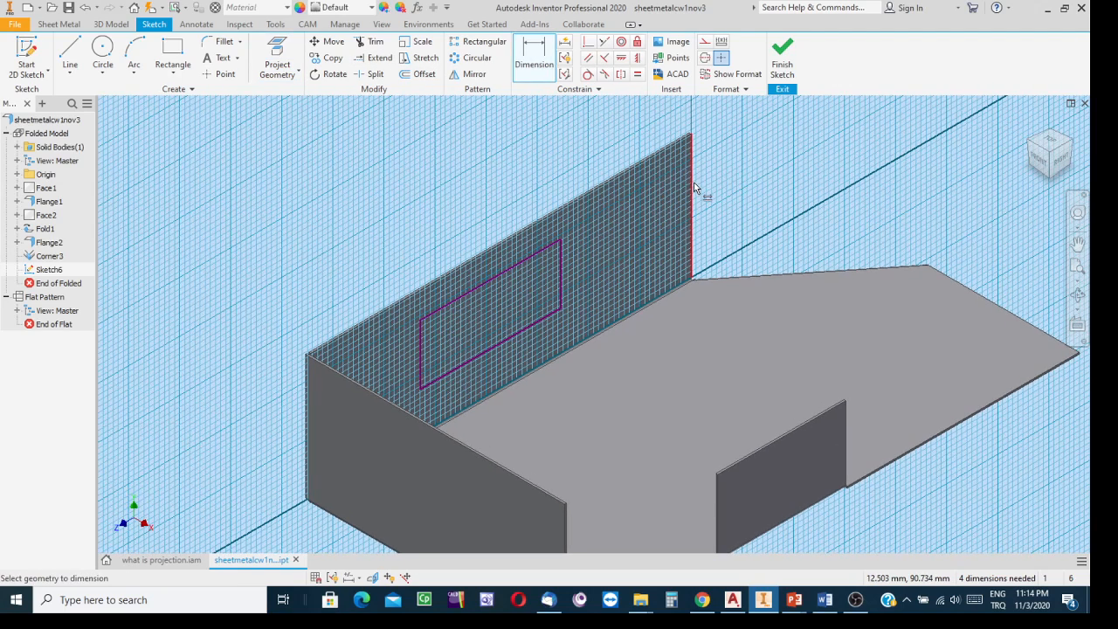
pyautogui.click(1078, 295)
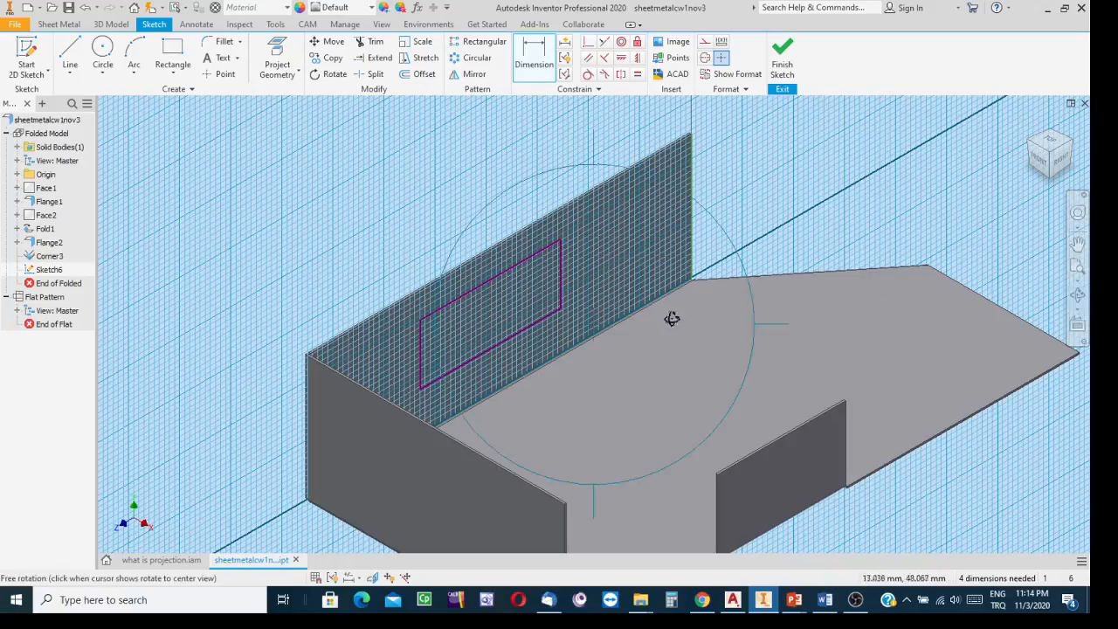
pyautogui.moveTo(670, 320); pyautogui.dragTo(341, 273)
pyautogui.moveTo(354, 288); pyautogui.dragTo(381, 274)
pyautogui.press('Escape')
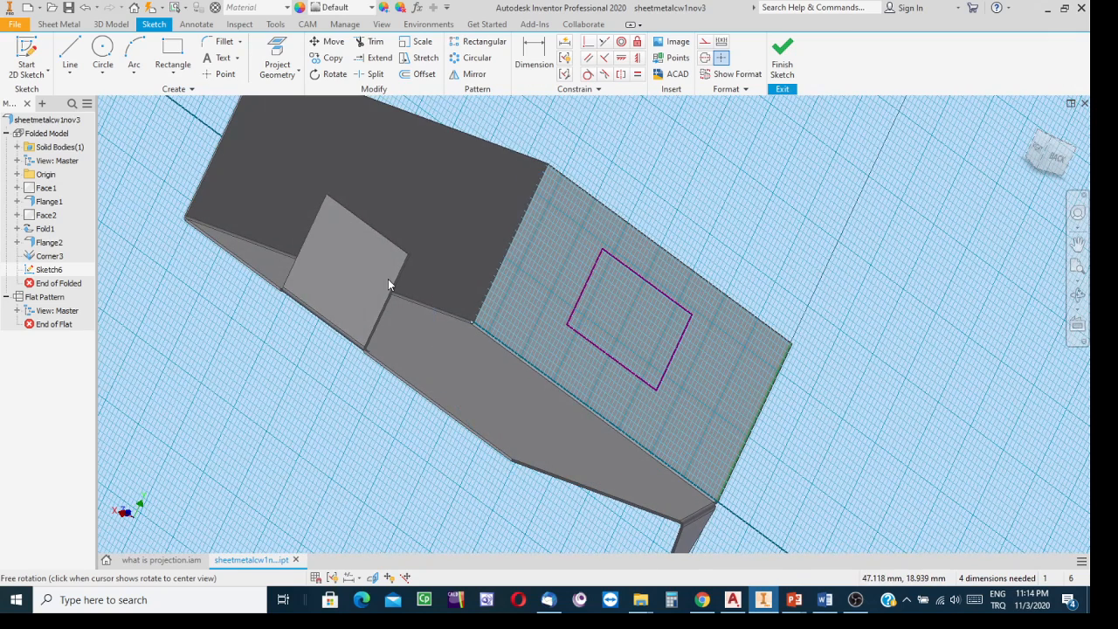
pyautogui.press('d')
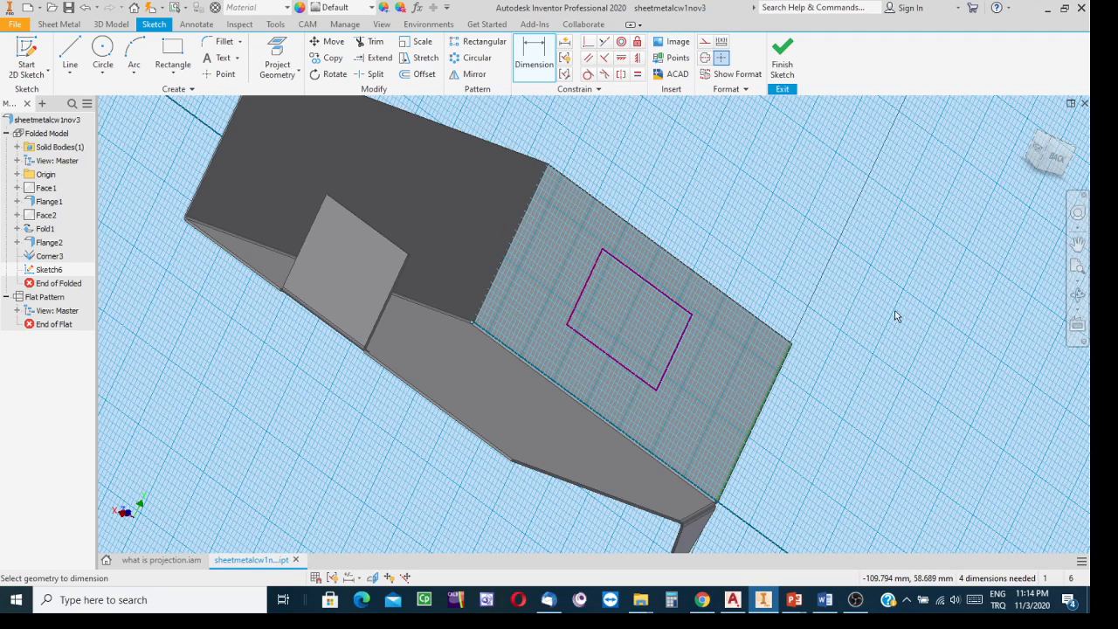
pyautogui.click(762, 404)
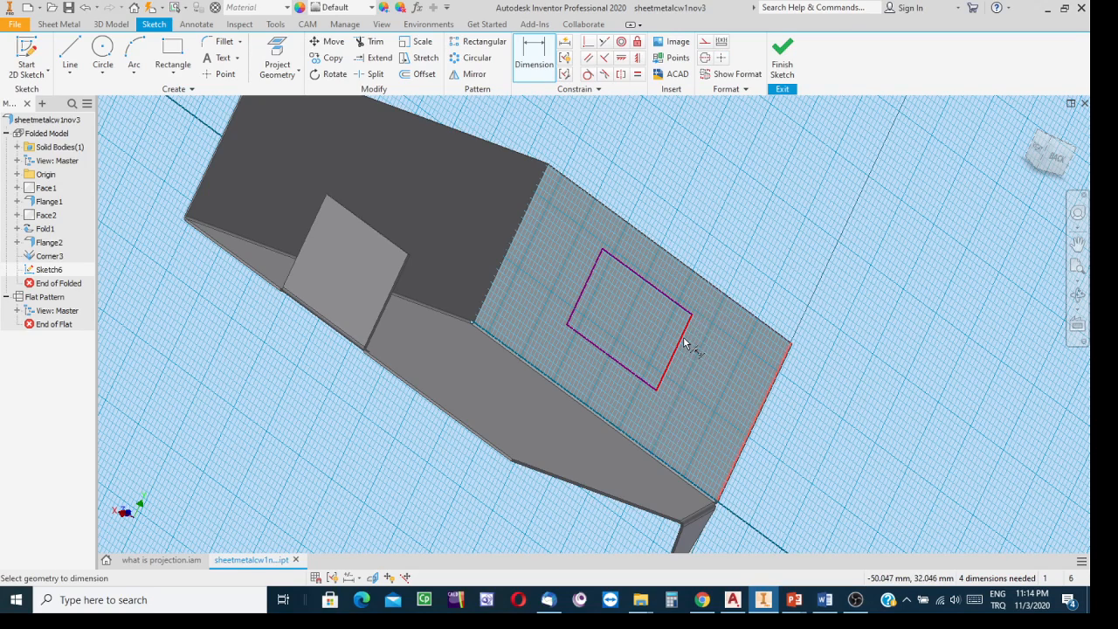
pyautogui.click(683, 337)
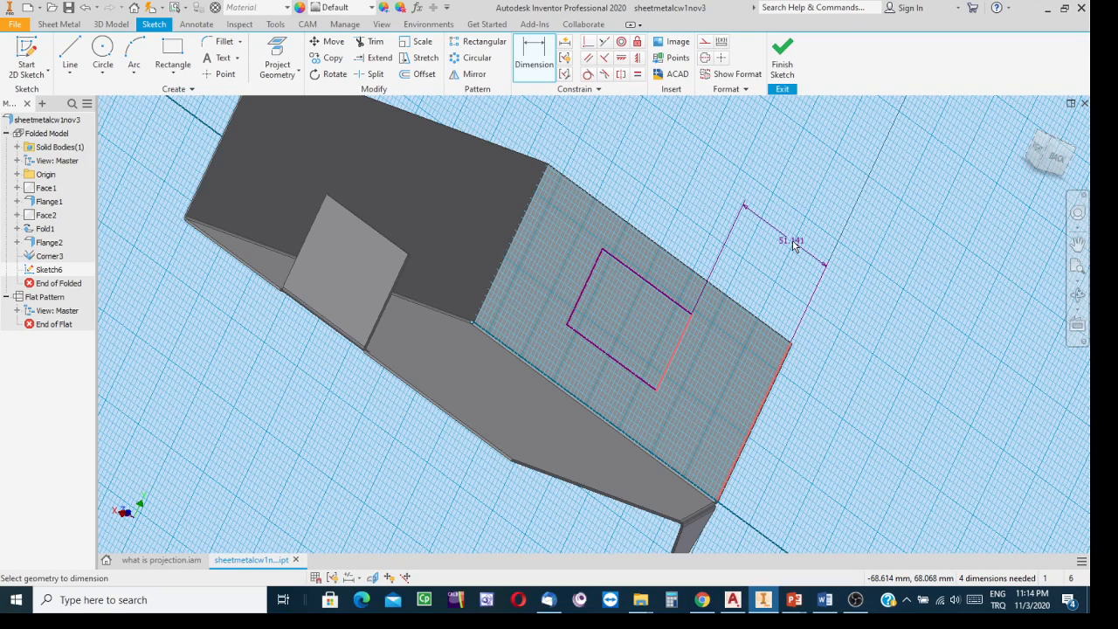
pyautogui.click(793, 244)
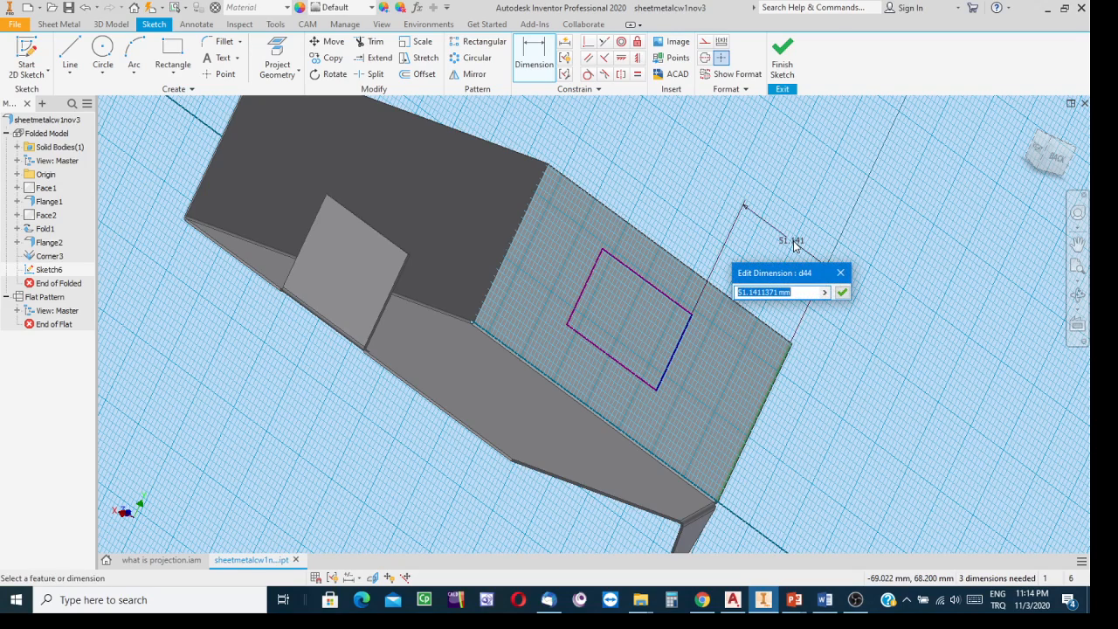
pyautogui.write('40')
pyautogui.press('Return')
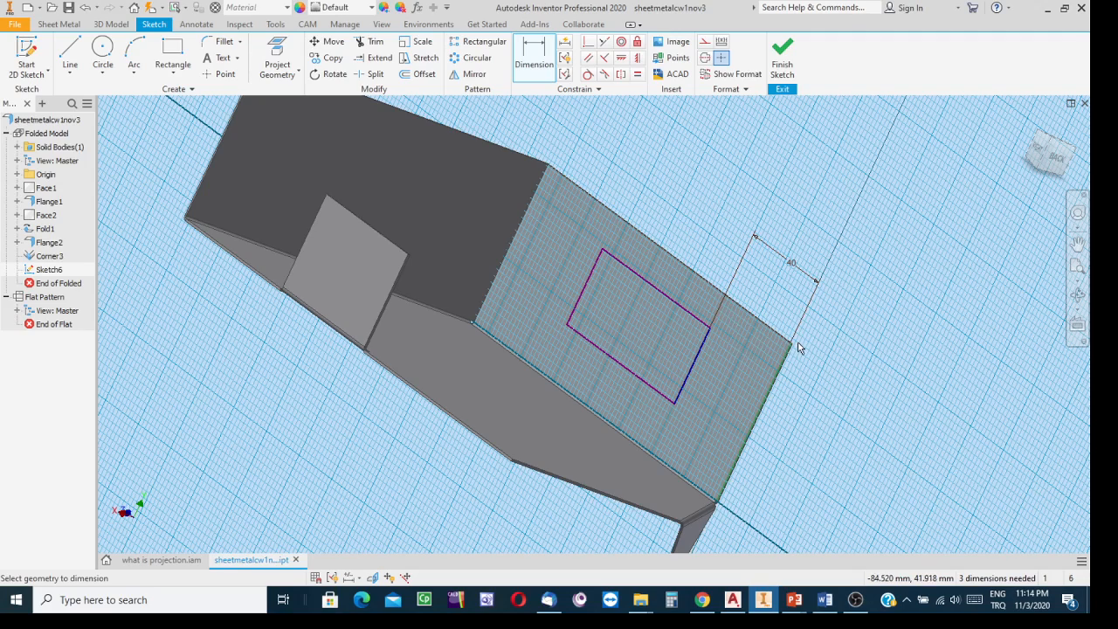
# - Dimension the rectangle's upper long side 10 mm below the flange's projected top edge
pyautogui.click(686, 316)
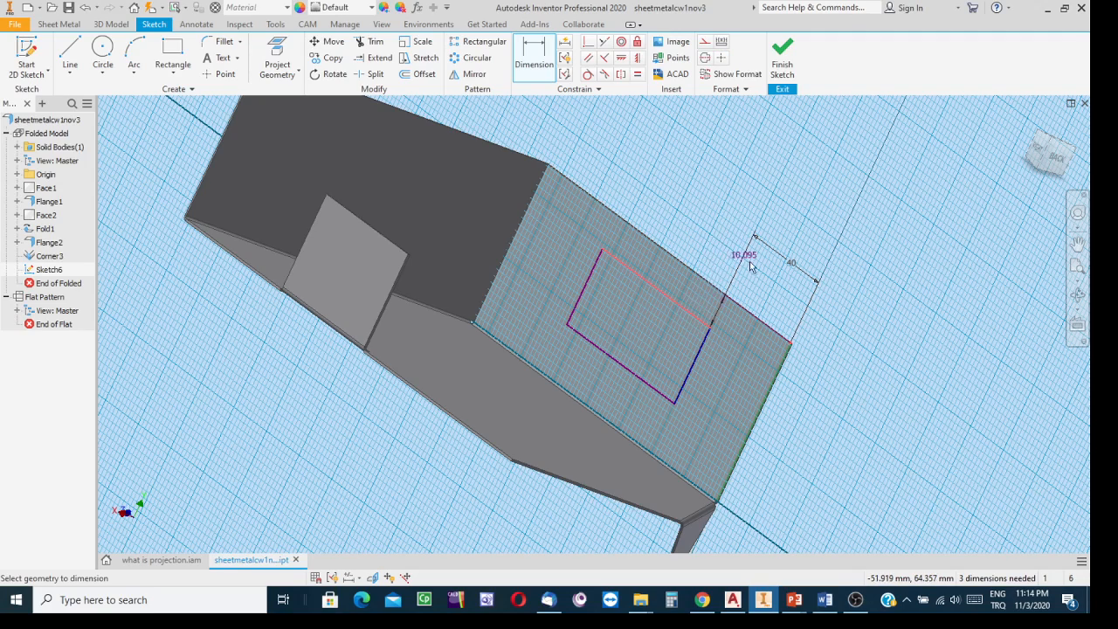
pyautogui.click(827, 391)
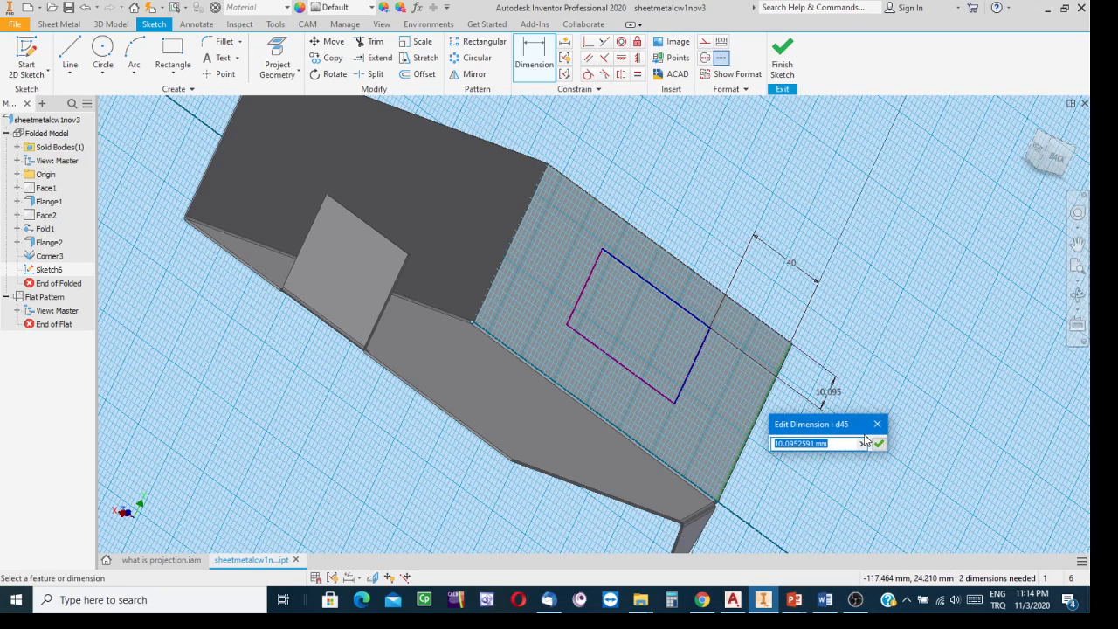
pyautogui.write('10')
pyautogui.press('Return')
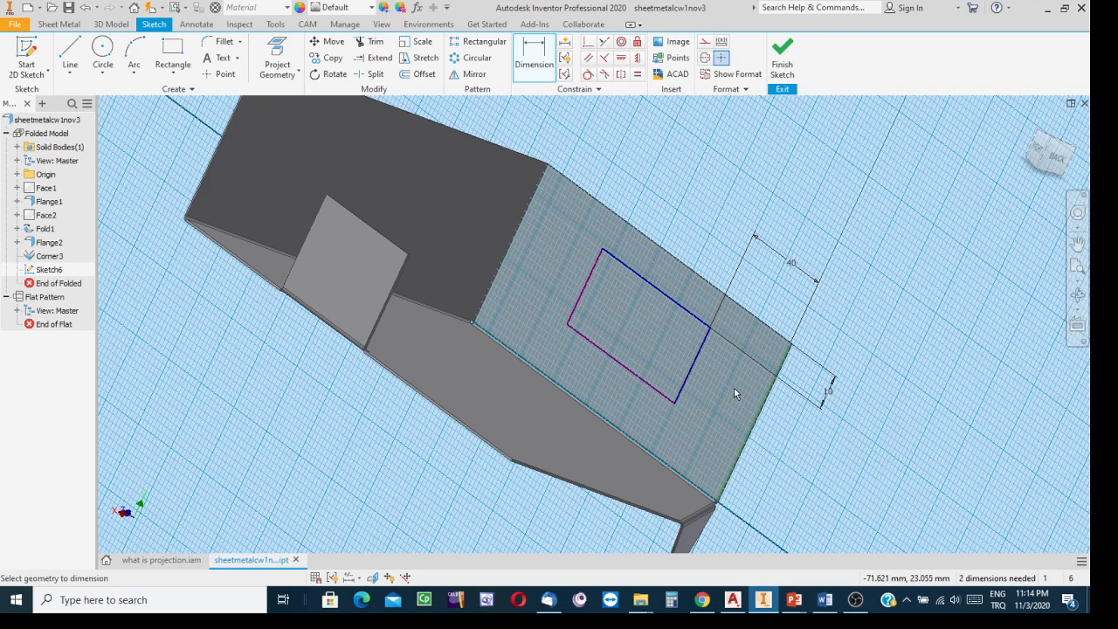
# - Dimension the distance between the rectangle's two short sides as 60 mm
pyautogui.click(694, 354)
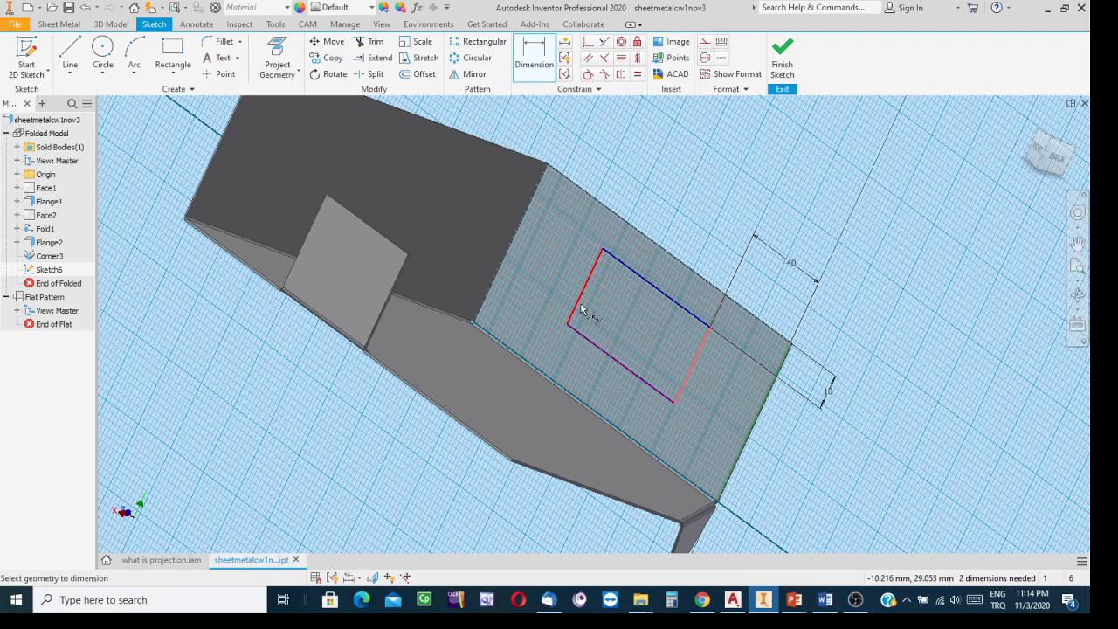
pyautogui.click(577, 305)
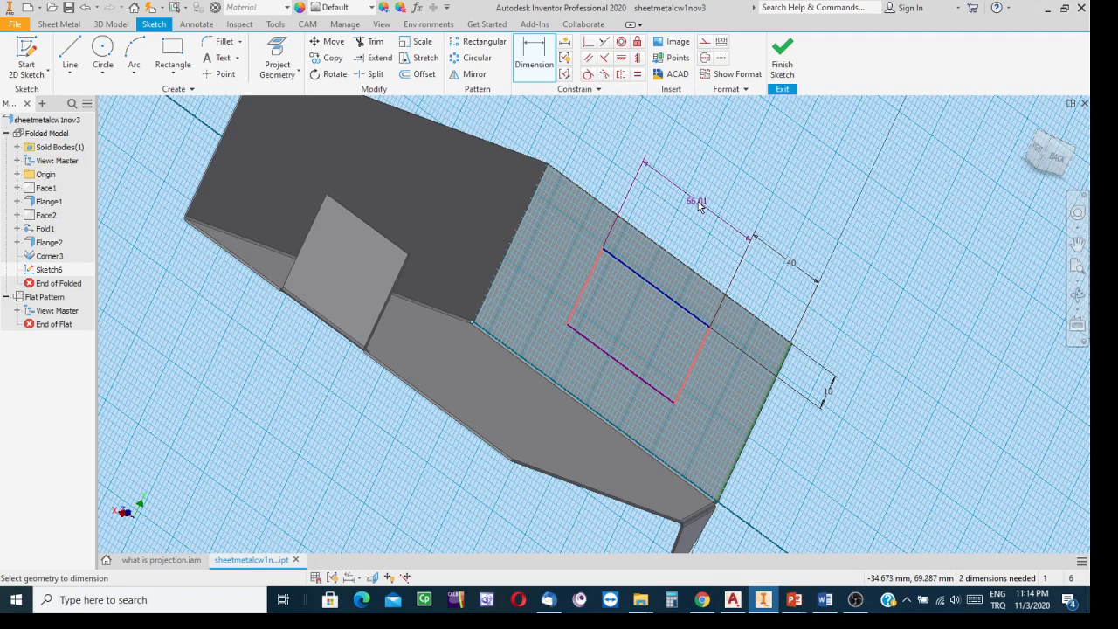
pyautogui.click(699, 205)
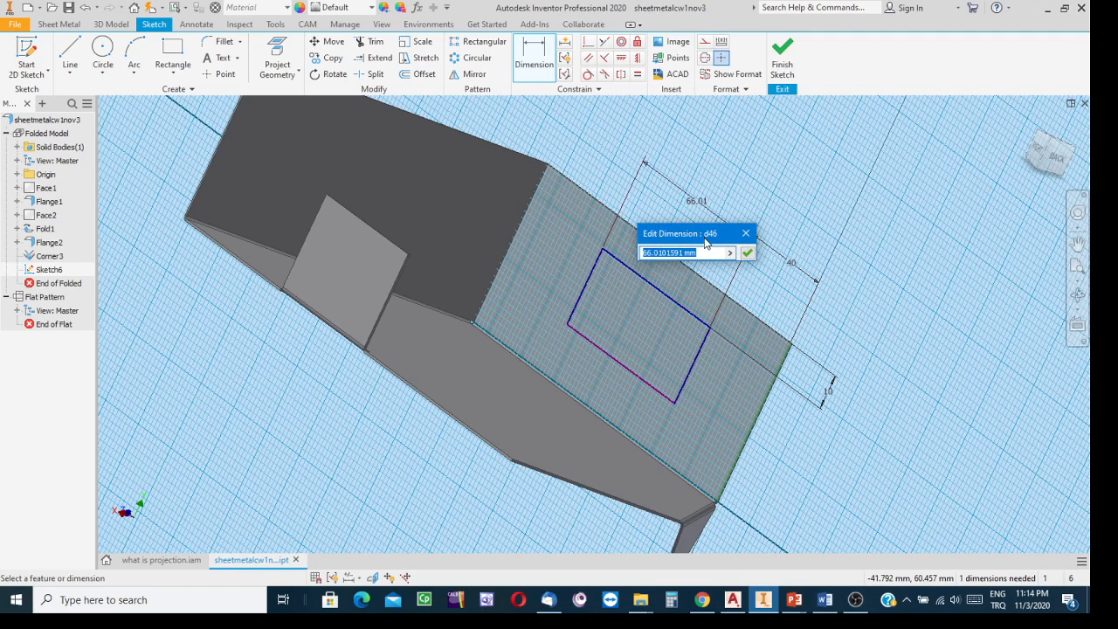
pyautogui.write('60')
pyautogui.press('Return')
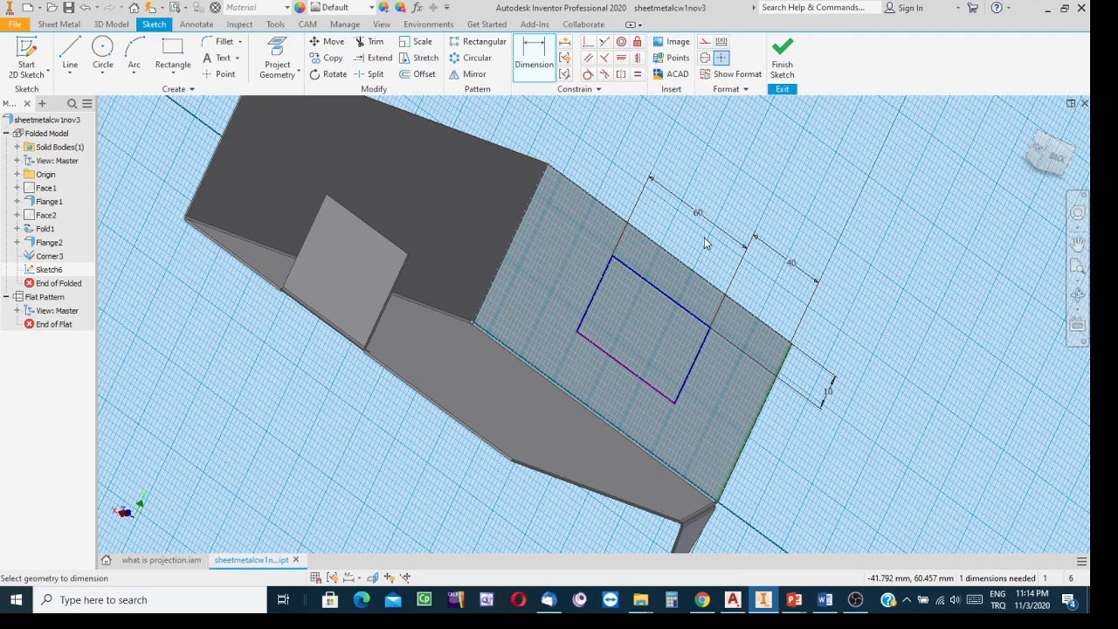
# - Dimension the rectangle's height between its two long sides as 15 mm and finish the sketch
pyautogui.click(647, 388)
pyautogui.click(673, 305)
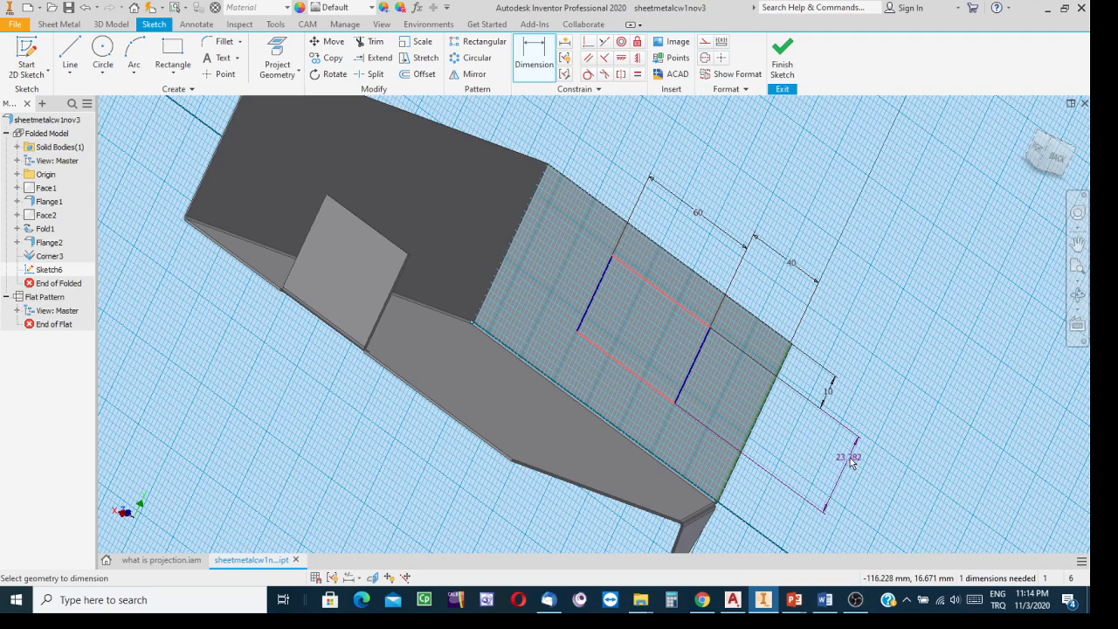
pyautogui.click(851, 463)
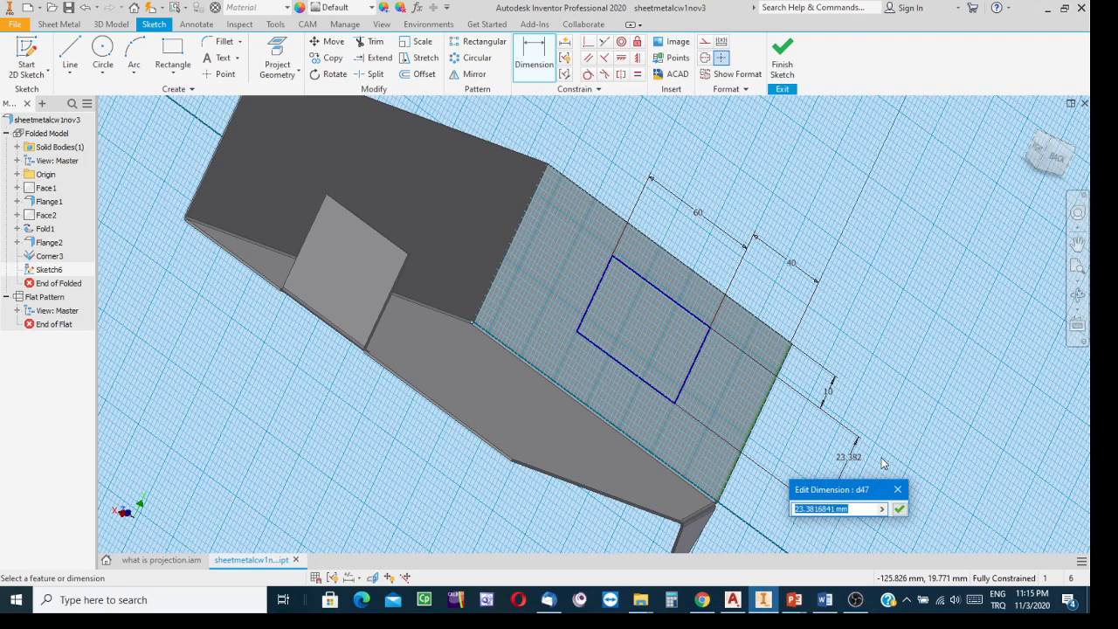
pyautogui.write('15')
pyautogui.press('Return')
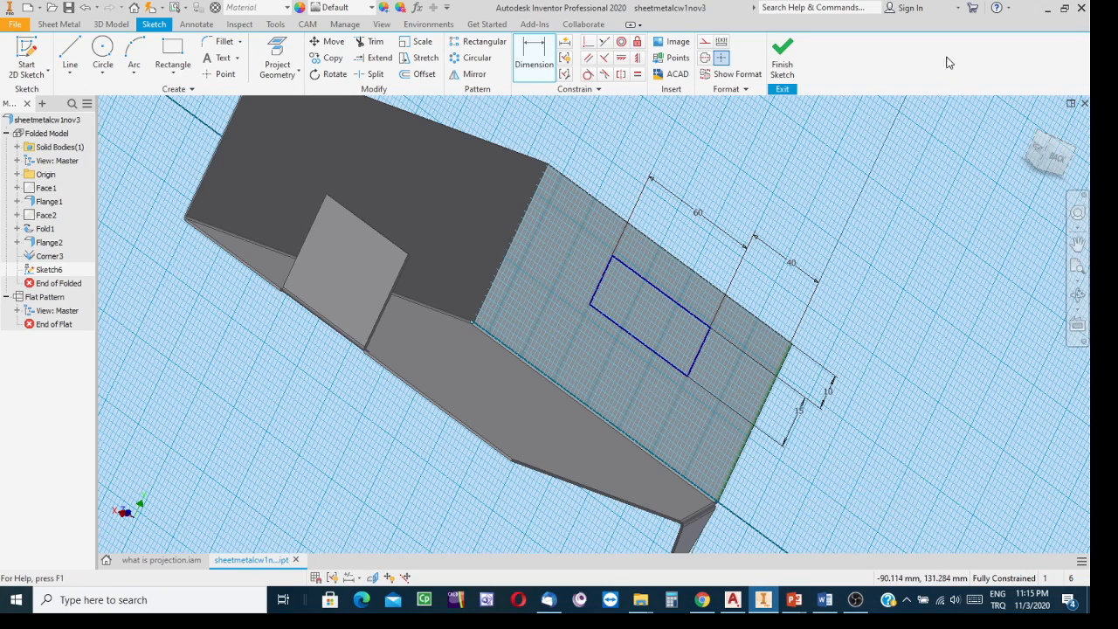
pyautogui.click(783, 59)
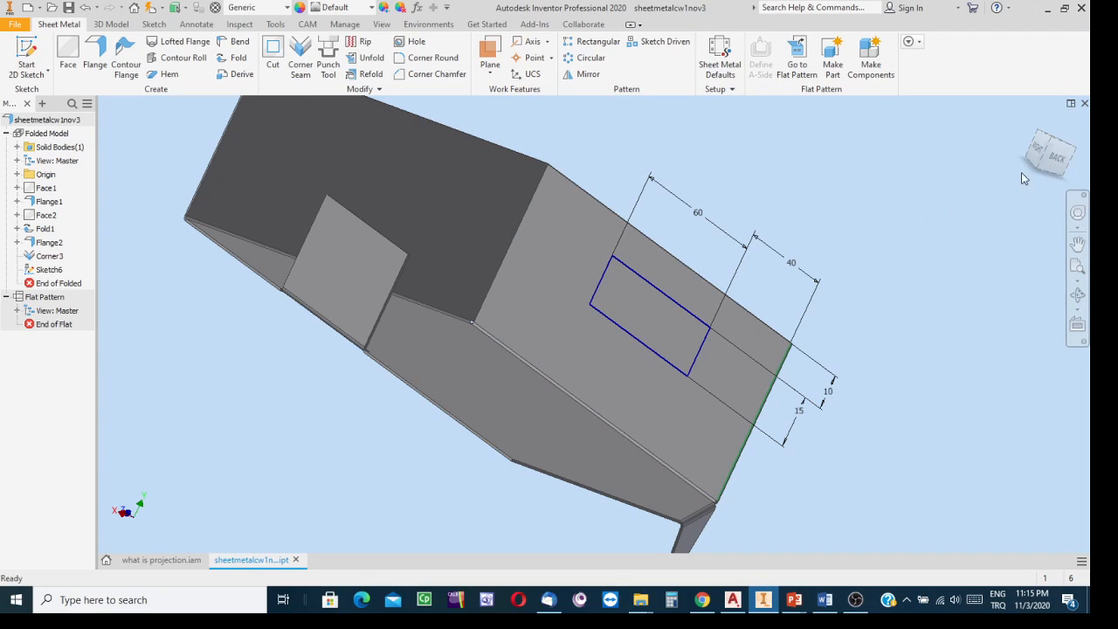
# - Cut the rectangular profile through the long flange with the sheet metal Cut, using Distance extents equal to Thickness
pyautogui.click(1077, 243)
pyautogui.click(1053, 149)
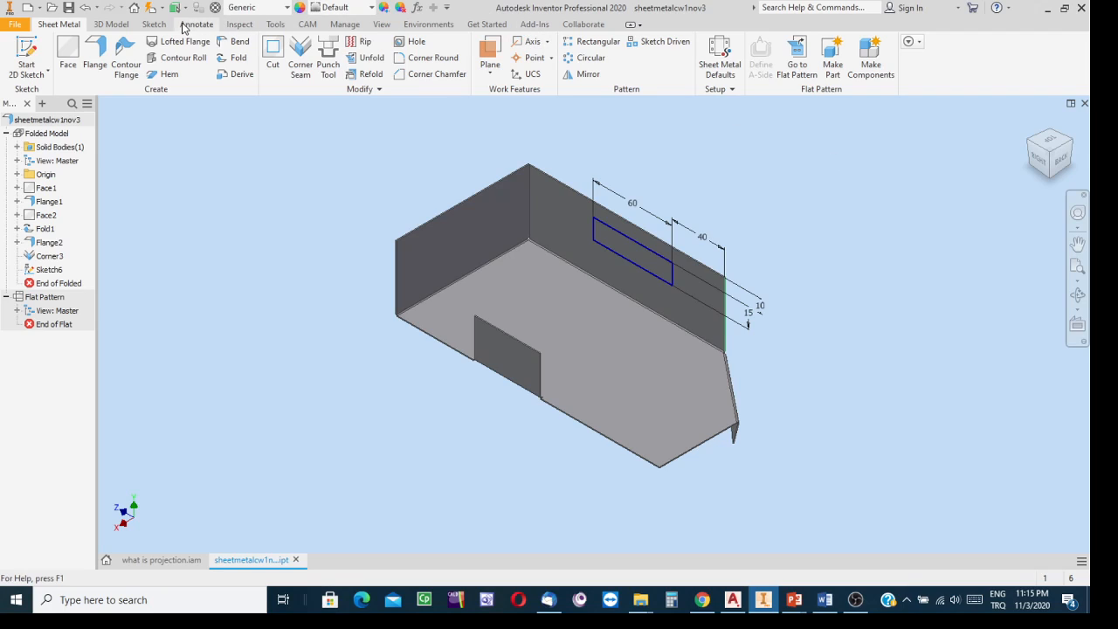
pyautogui.click(111, 26)
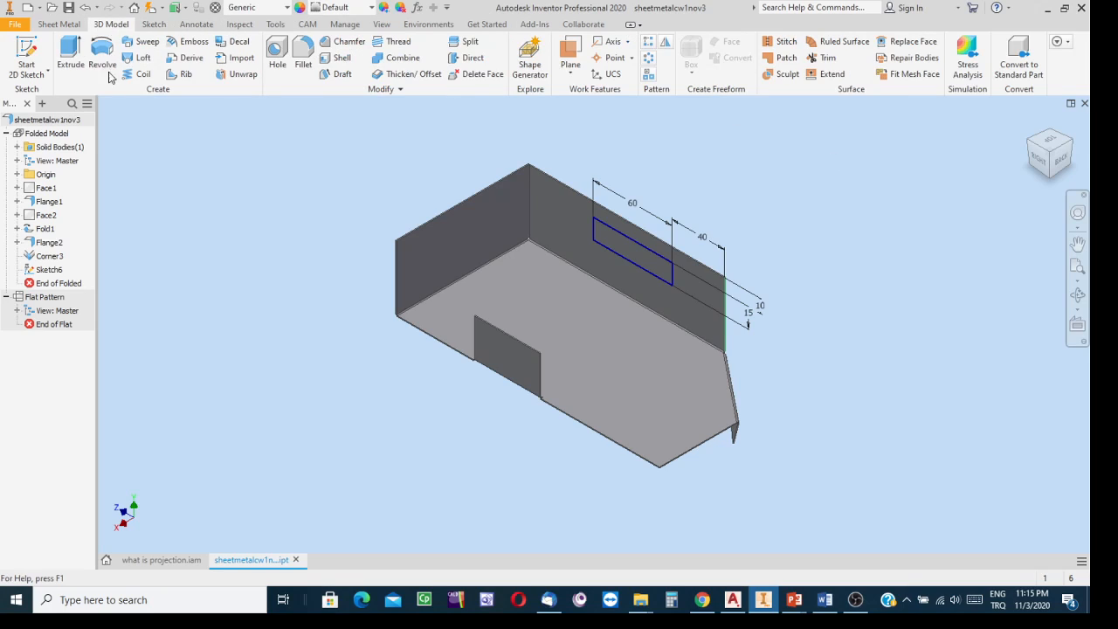
pyautogui.click(57, 25)
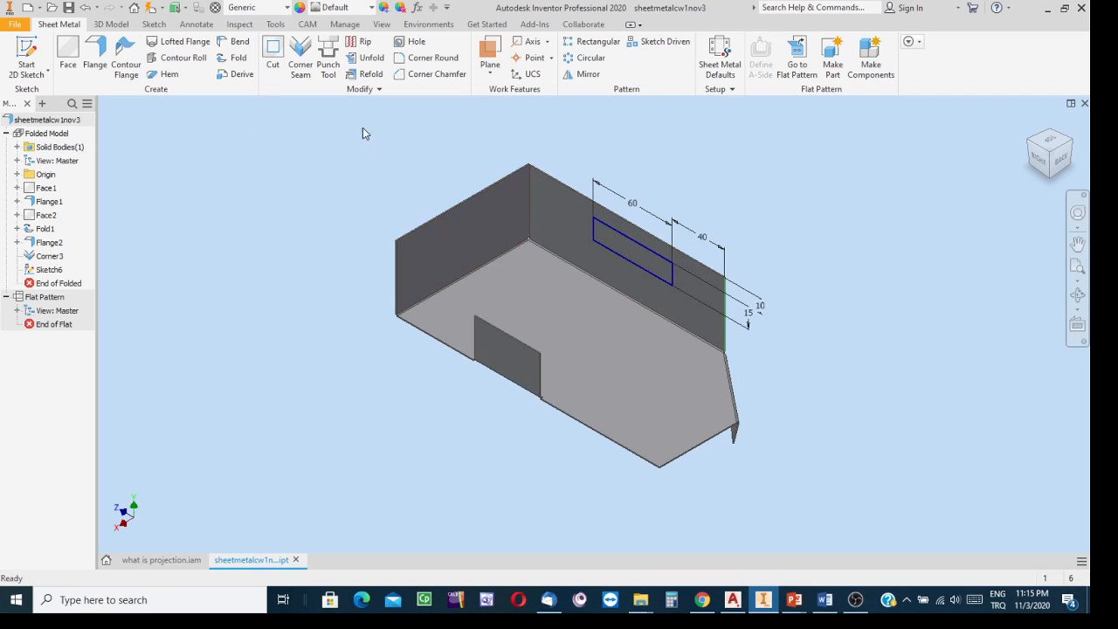
pyautogui.click(273, 52)
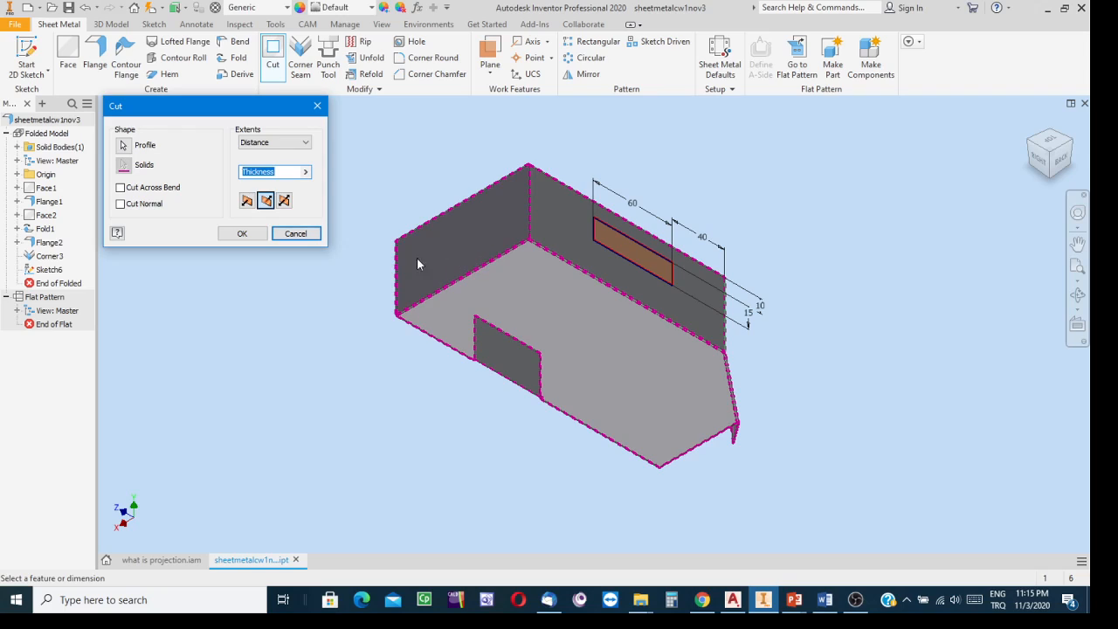
pyautogui.click(243, 234)
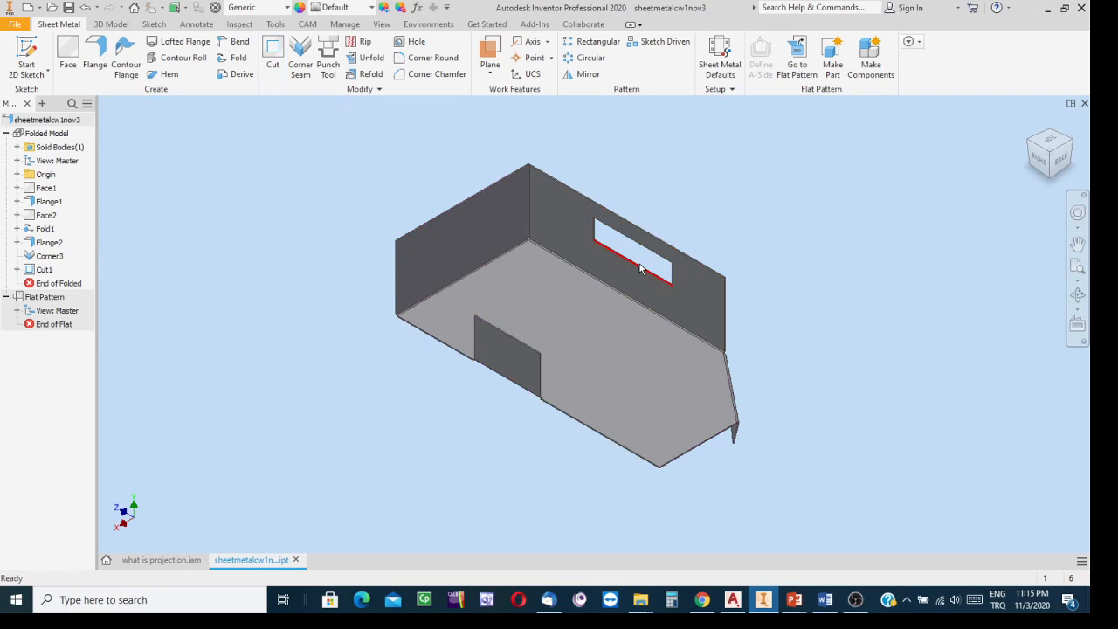
# - Start a new sketch on the large base face and place a sketch point in the half away from the angled corner
pyautogui.scroll(5, 644, 265)
pyautogui.scroll(-4, 724, 272)
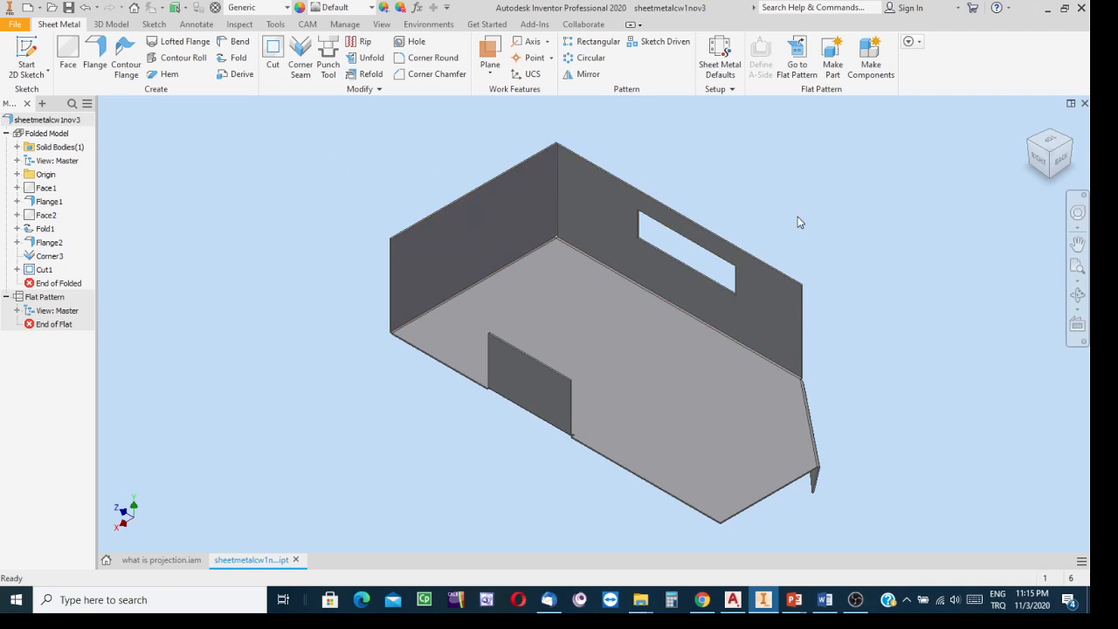
pyautogui.moveTo(895, 210); pyautogui.dragTo(771, 170, button='middle')
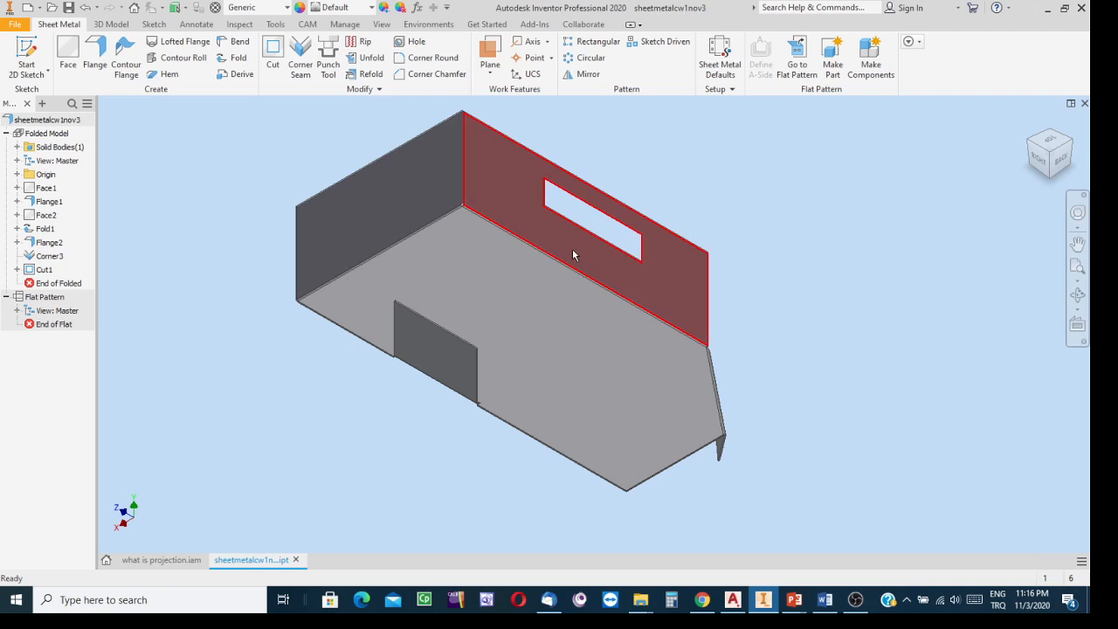
pyautogui.moveTo(595, 276)
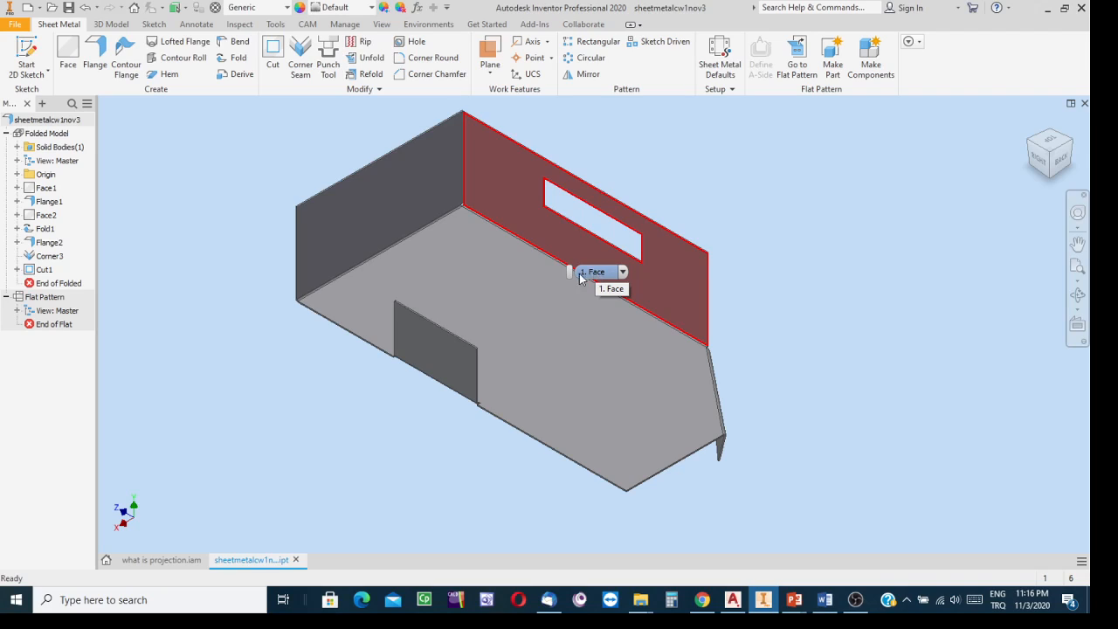
pyautogui.rightClick(498, 312)
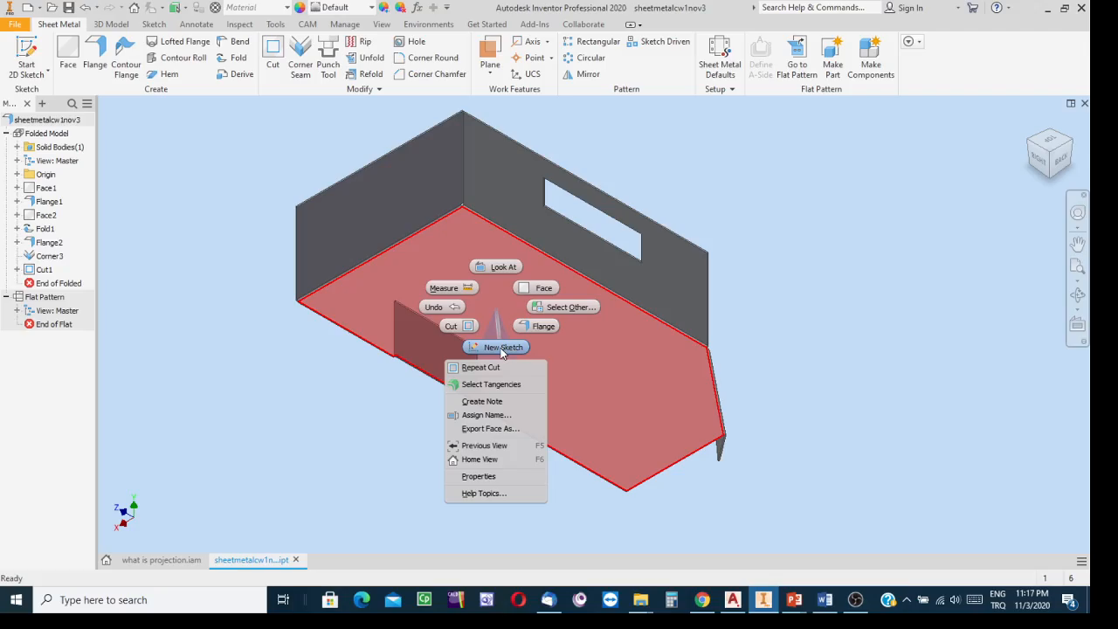
pyautogui.click(503, 348)
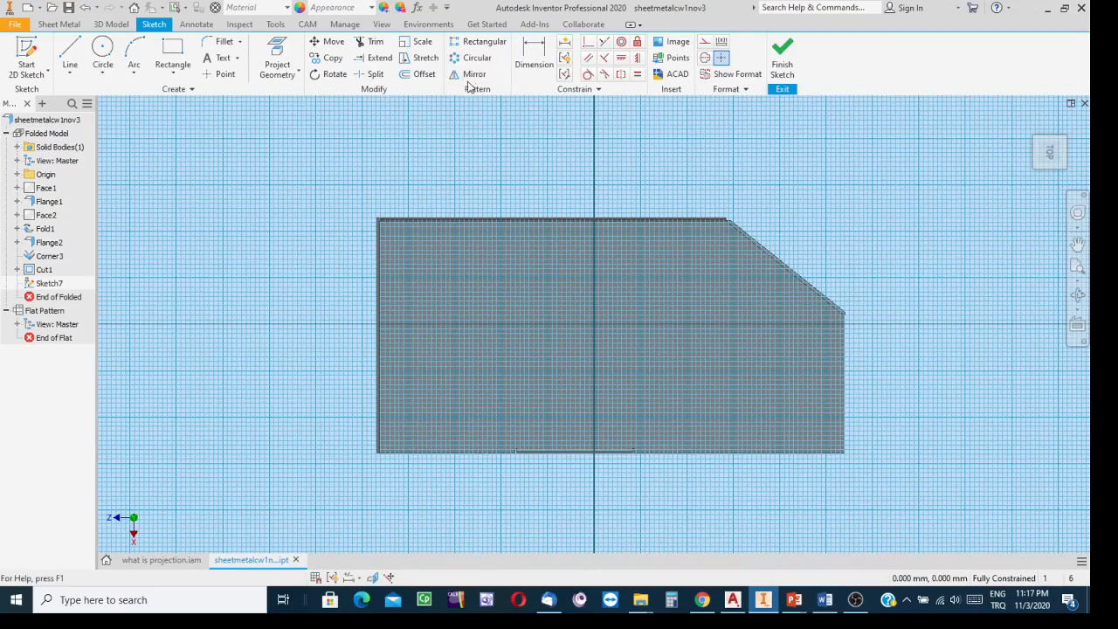
pyautogui.click(219, 74)
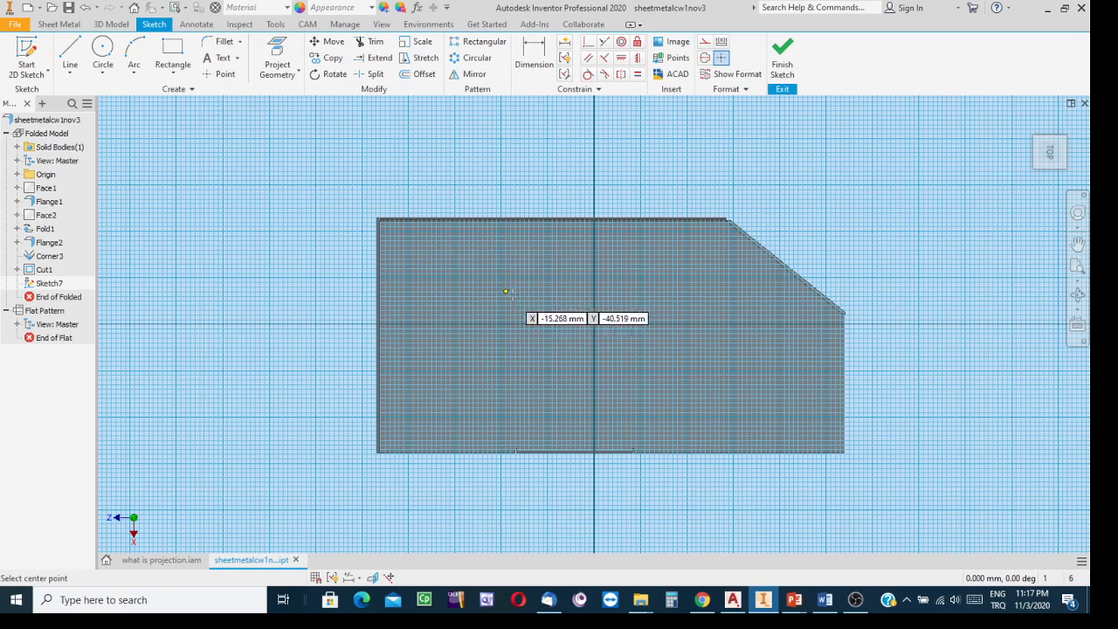
pyautogui.click(488, 344)
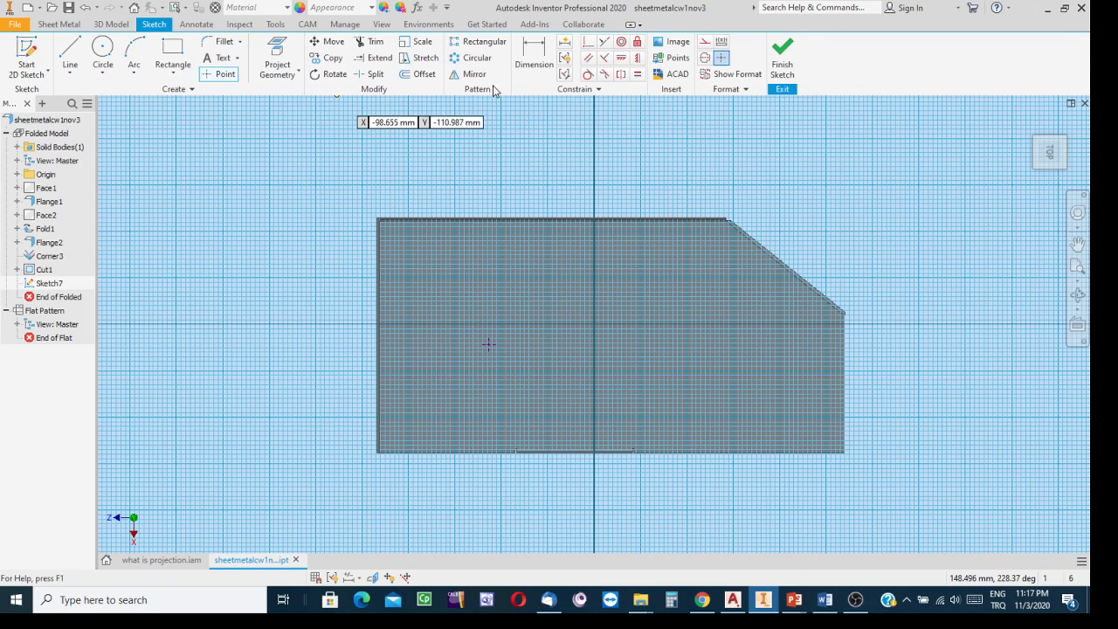
# - Dimension the sketch point 50 mm from the base face's long edge that meets the angled corner
pyautogui.click(277, 57)
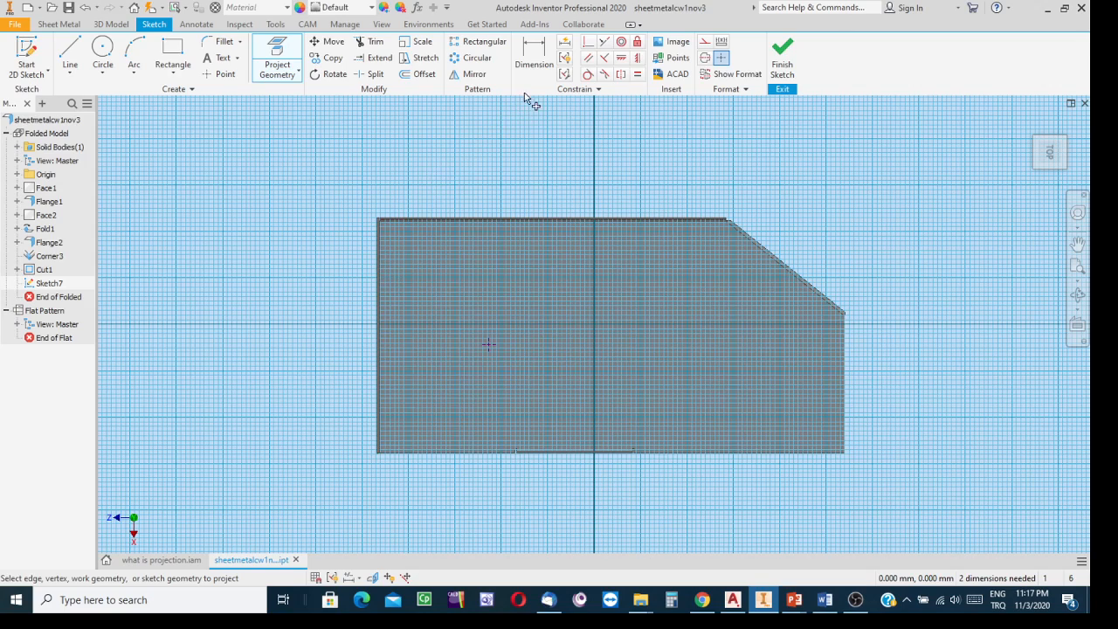
pyautogui.click(534, 57)
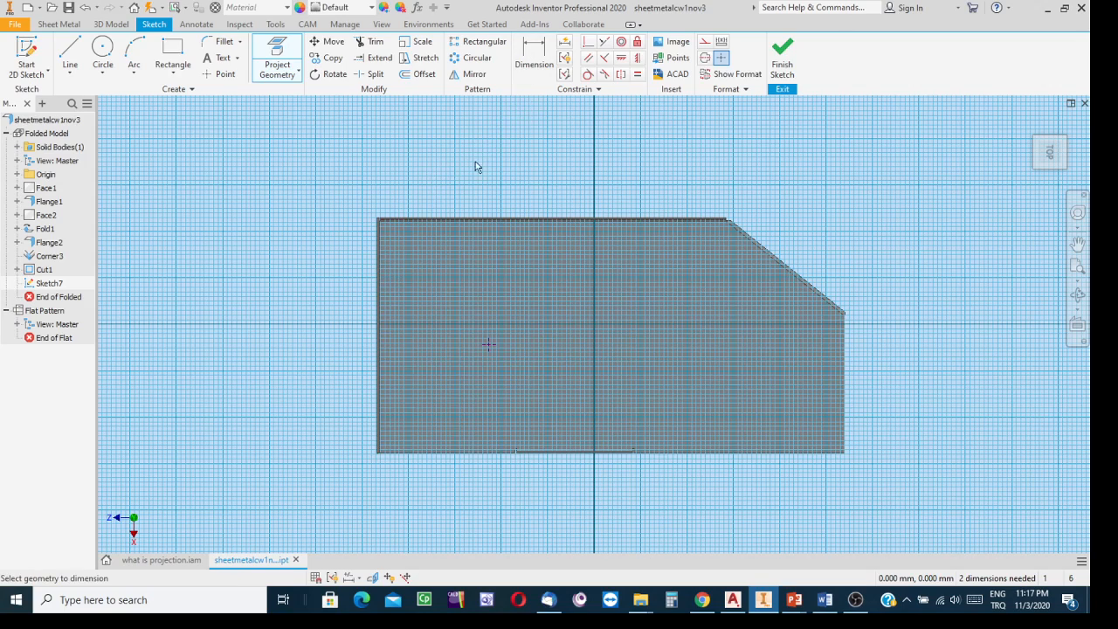
pyautogui.click(486, 219)
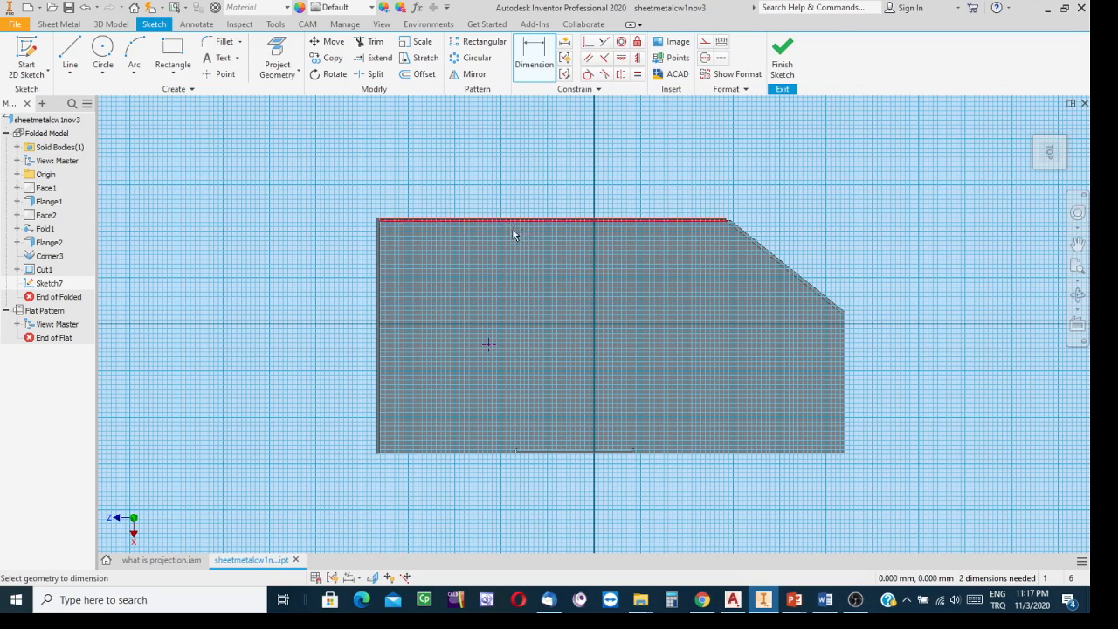
pyautogui.click(490, 345)
pyautogui.click(291, 302)
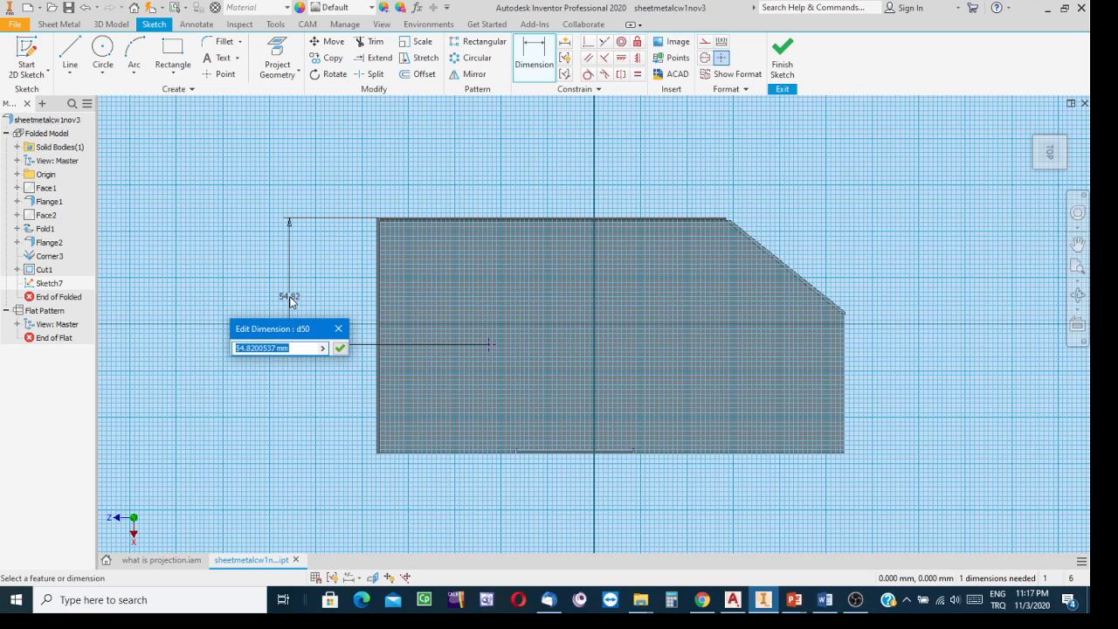
pyautogui.write('50')
pyautogui.press('Return')
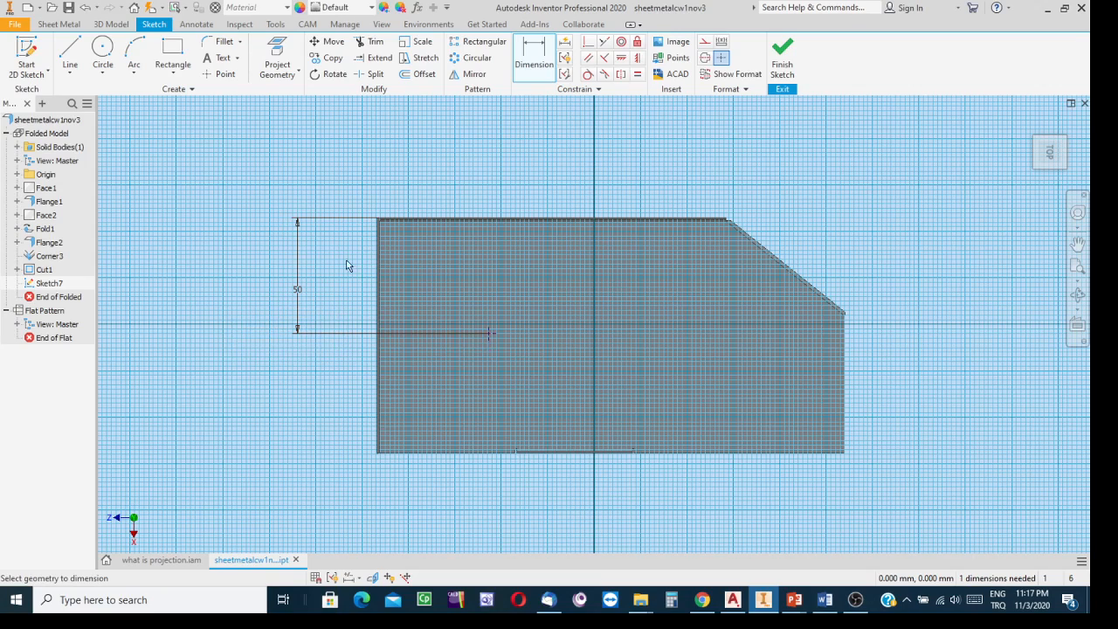
# - Dimension the sketch point 40 mm from the short edge opposite the angled corner and finish the sketch
pyautogui.click(378, 267)
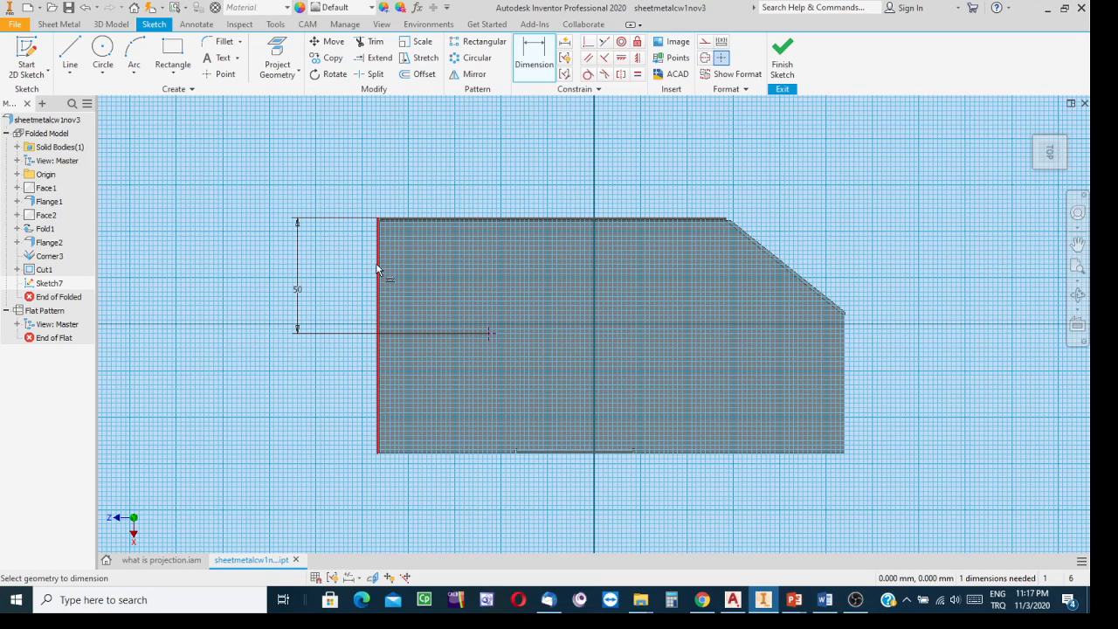
pyautogui.click(490, 333)
pyautogui.click(441, 197)
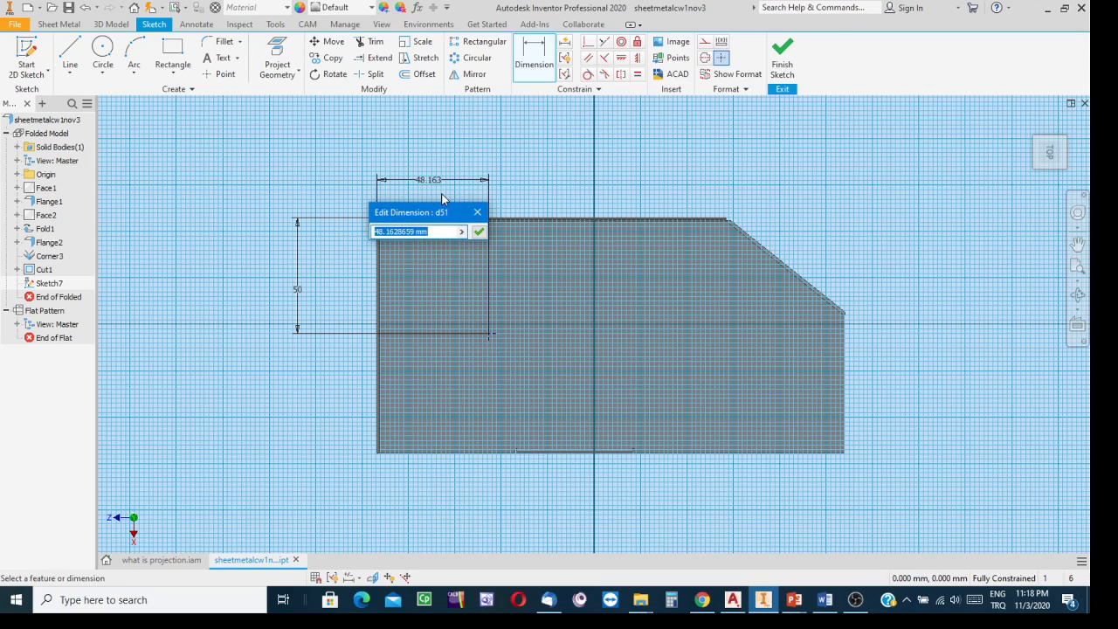
pyautogui.write('40')
pyautogui.press('Return')
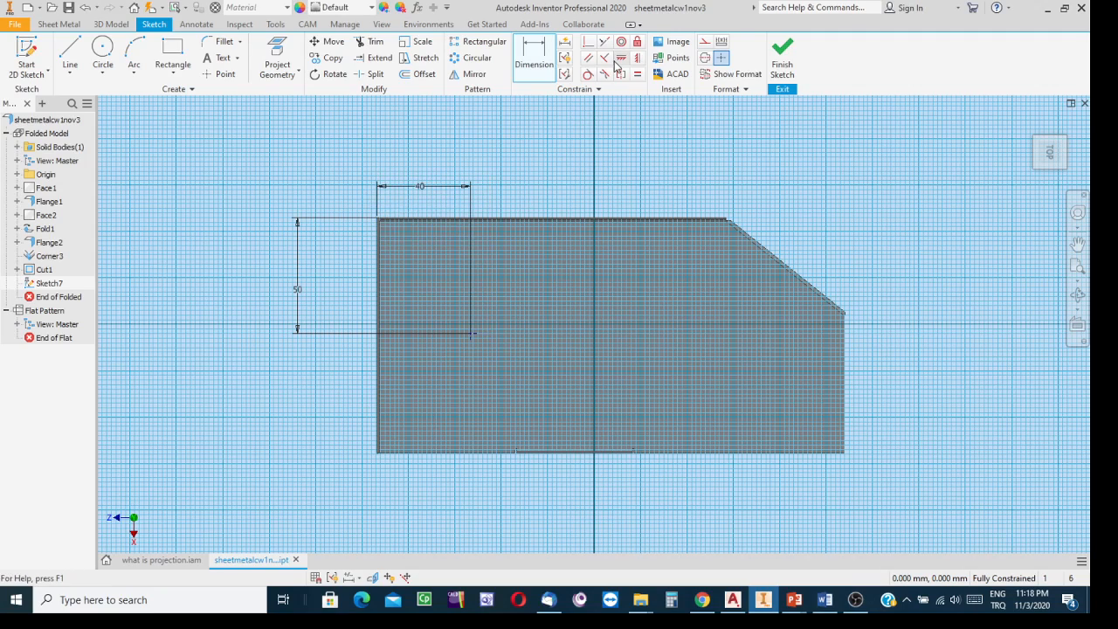
pyautogui.click(786, 55)
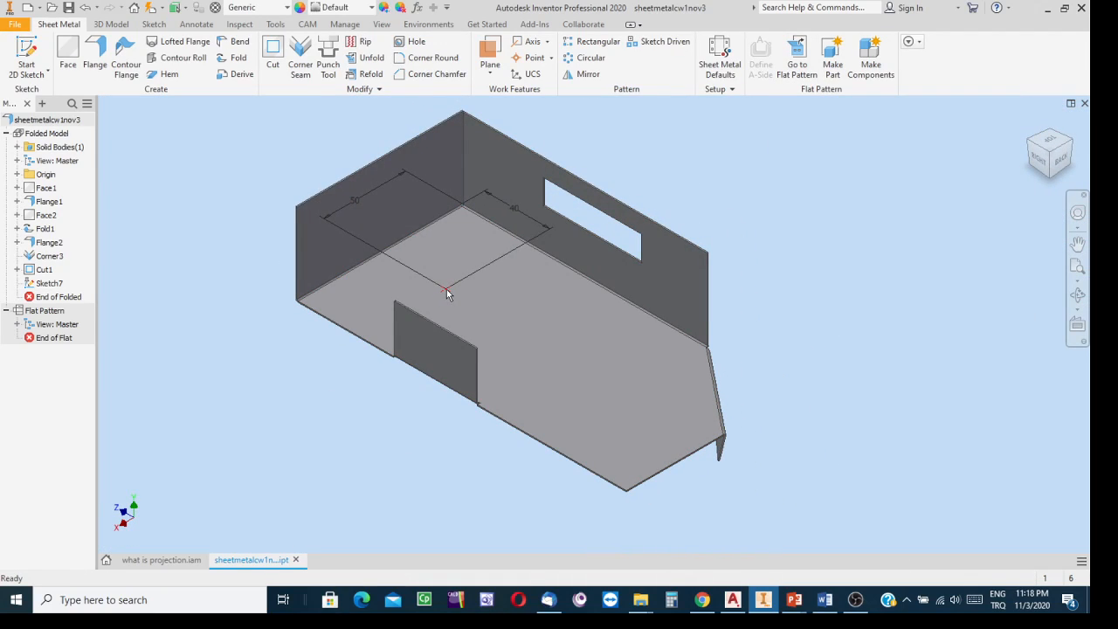
# - Start the Punch Tool and examine the previews of the supplied punches, from curved slot through the D-Sub connectors to keyhole and keyway
pyautogui.moveTo(448, 294)
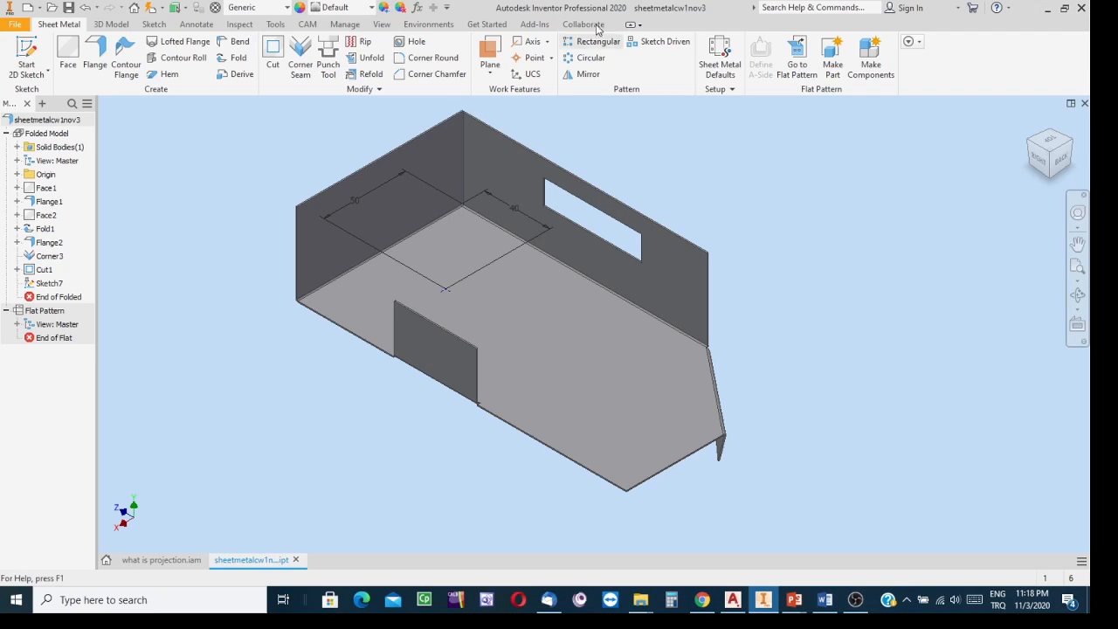
pyautogui.click(327, 56)
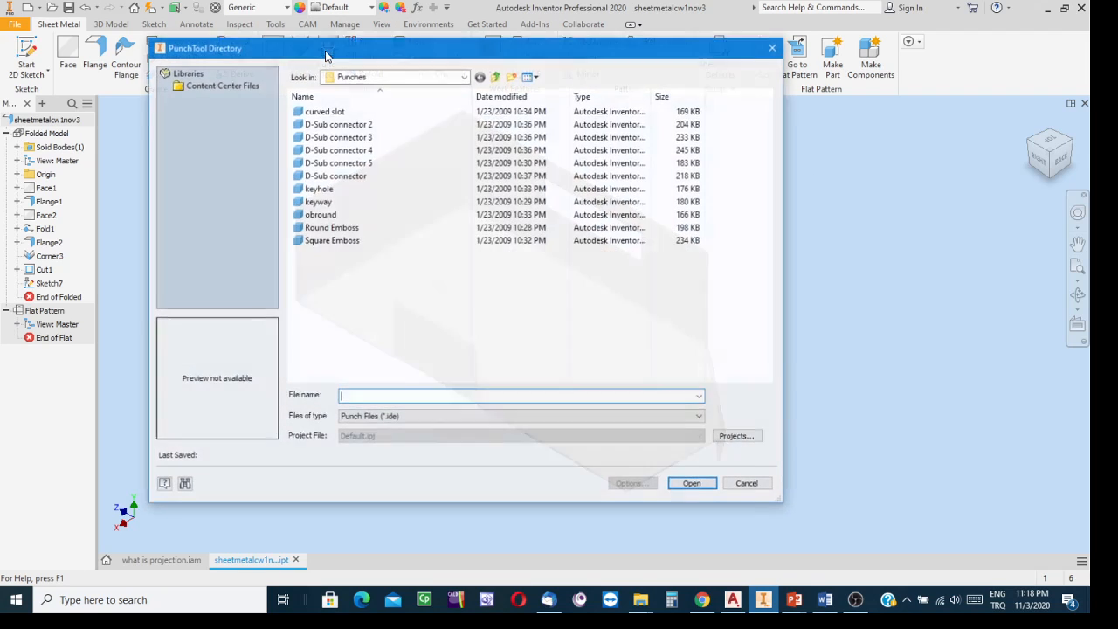
pyautogui.moveTo(494, 55); pyautogui.dragTo(663, 44)
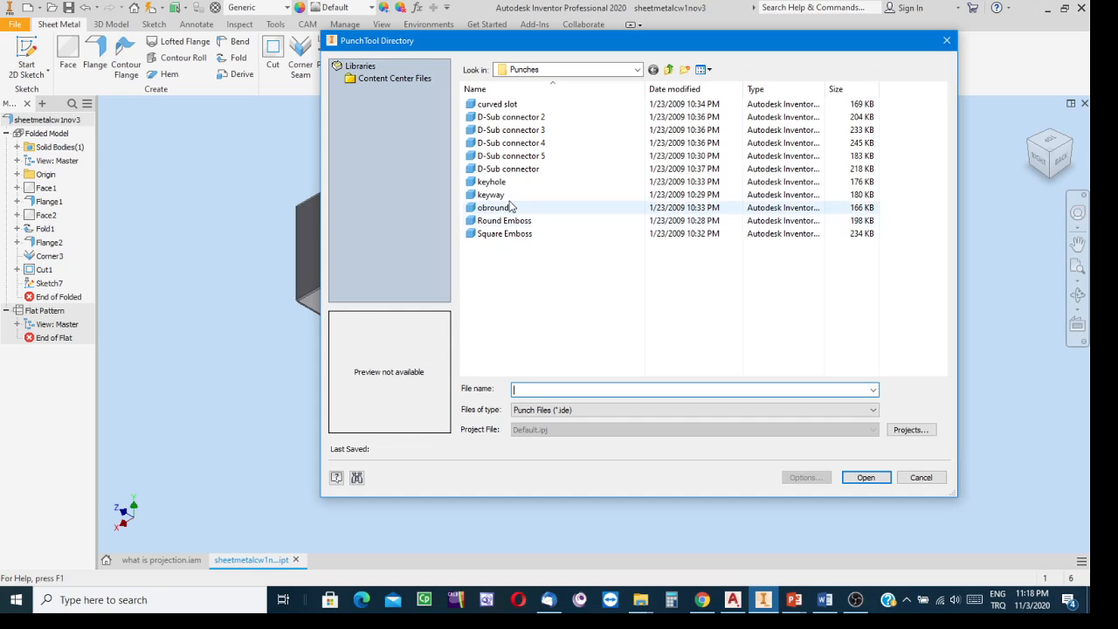
pyautogui.click(496, 104)
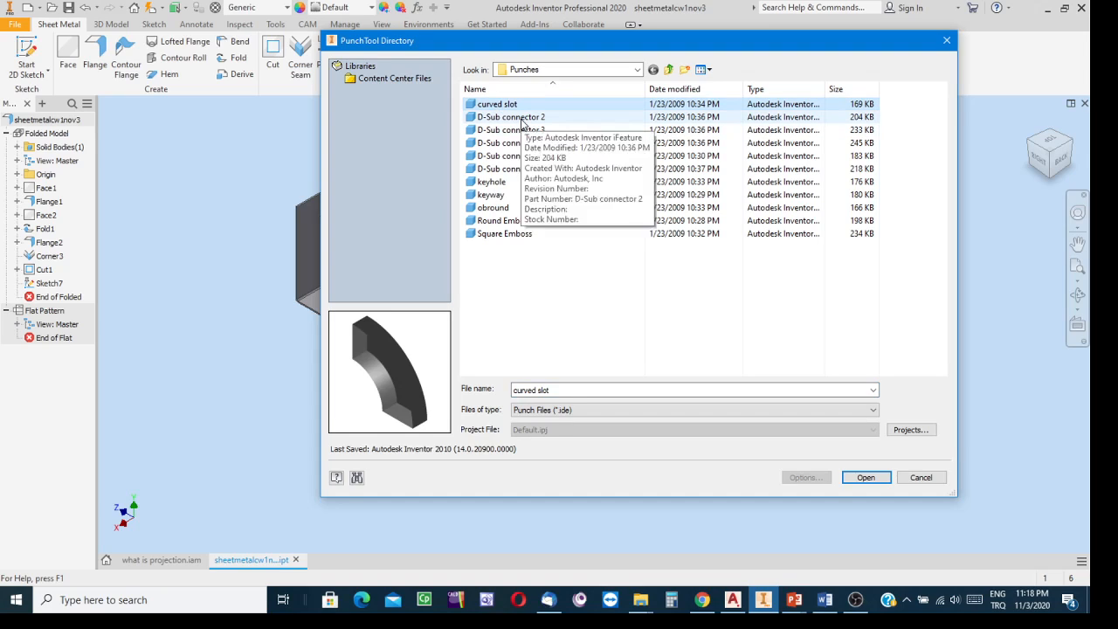
pyautogui.click(522, 120)
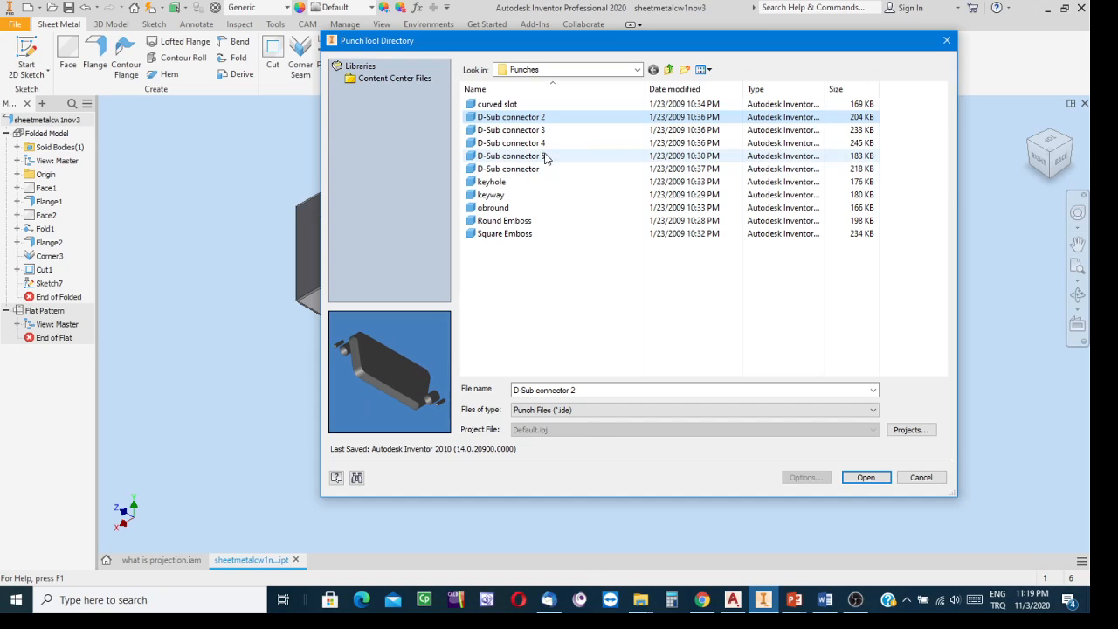
pyautogui.click(523, 131)
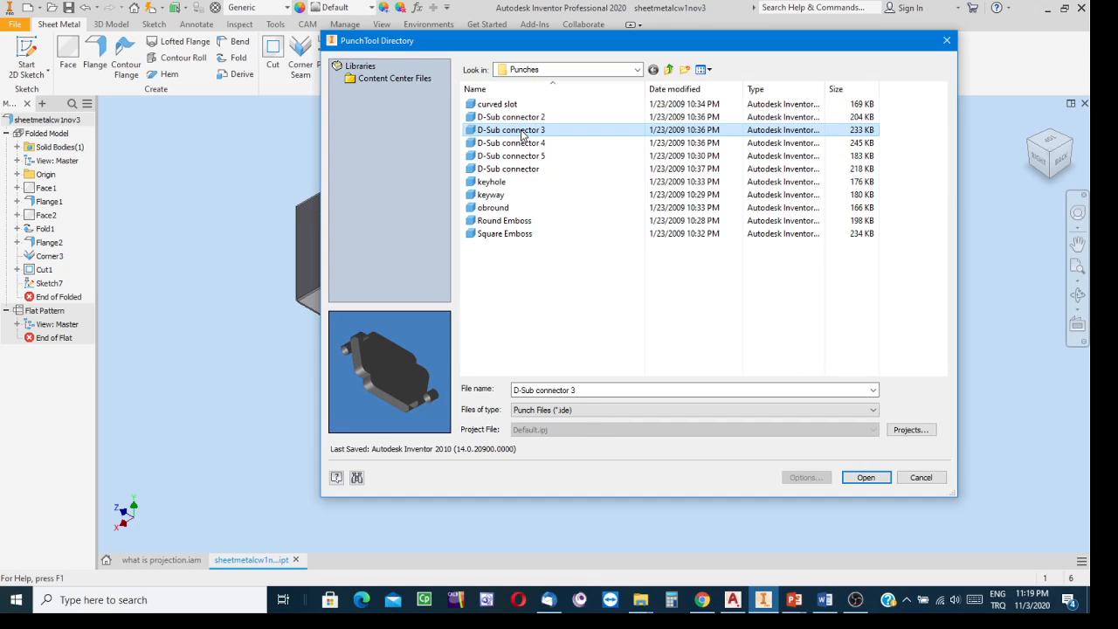
pyautogui.click(526, 143)
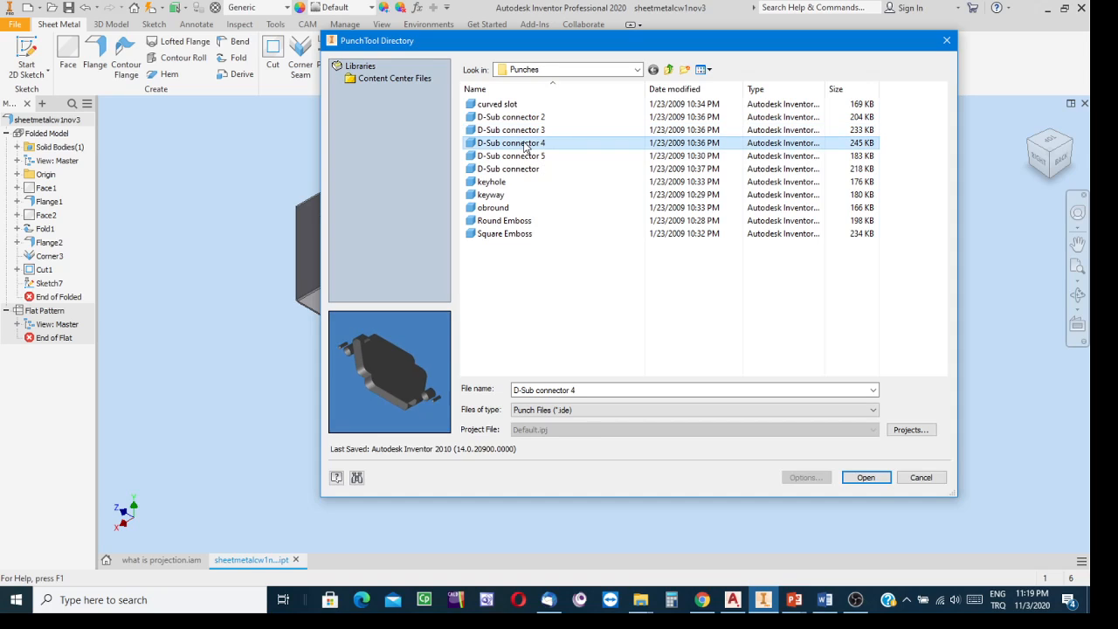
pyautogui.click(527, 155)
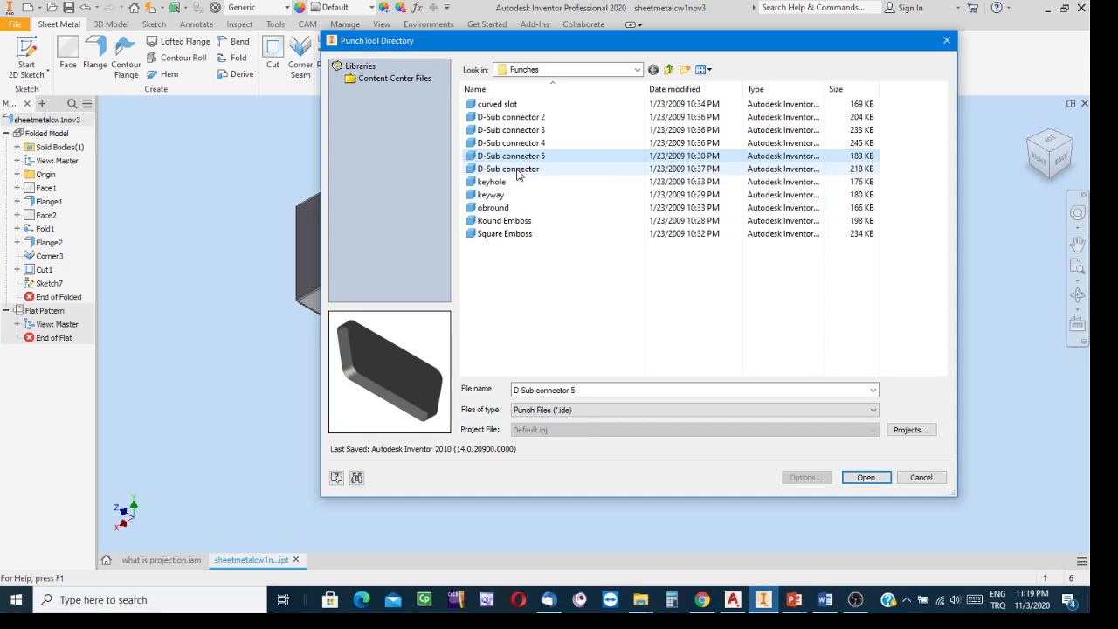
pyautogui.click(519, 170)
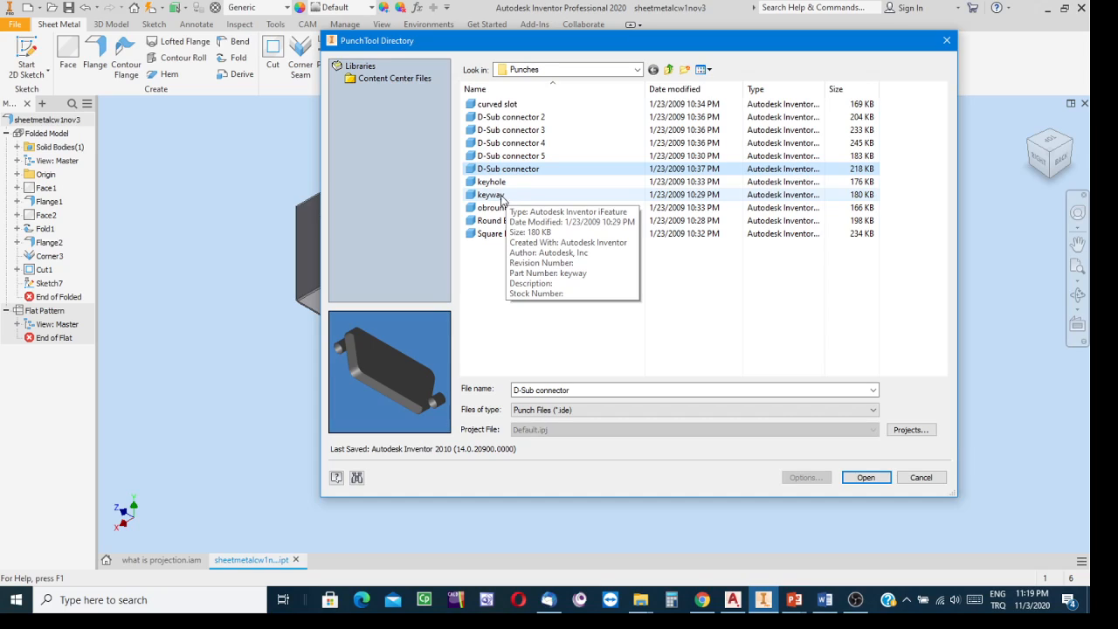
pyautogui.click(503, 184)
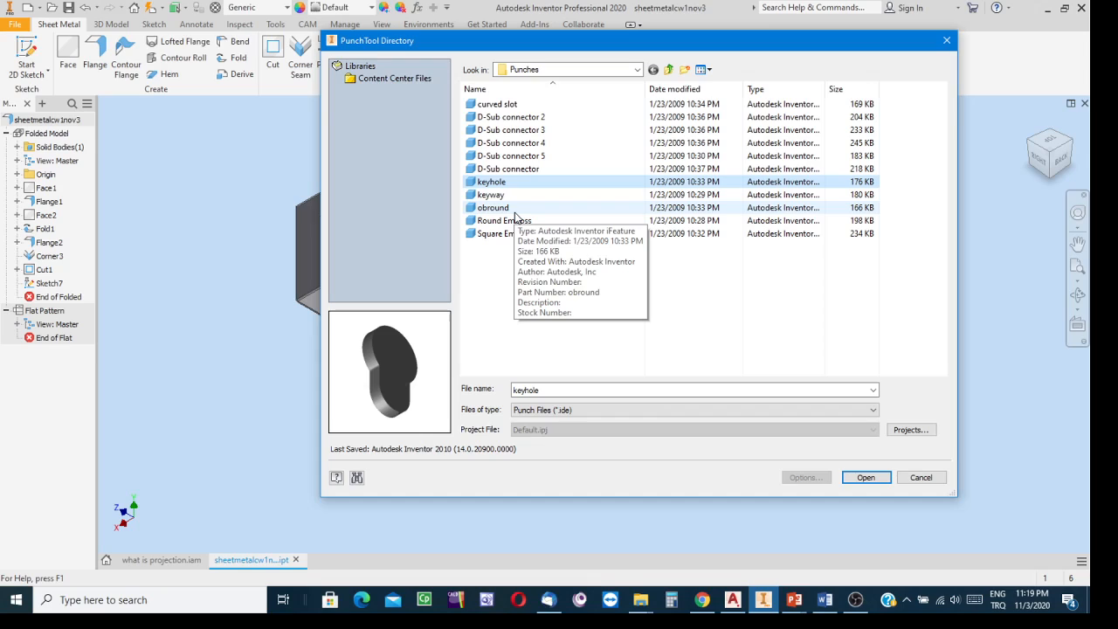
pyautogui.click(496, 195)
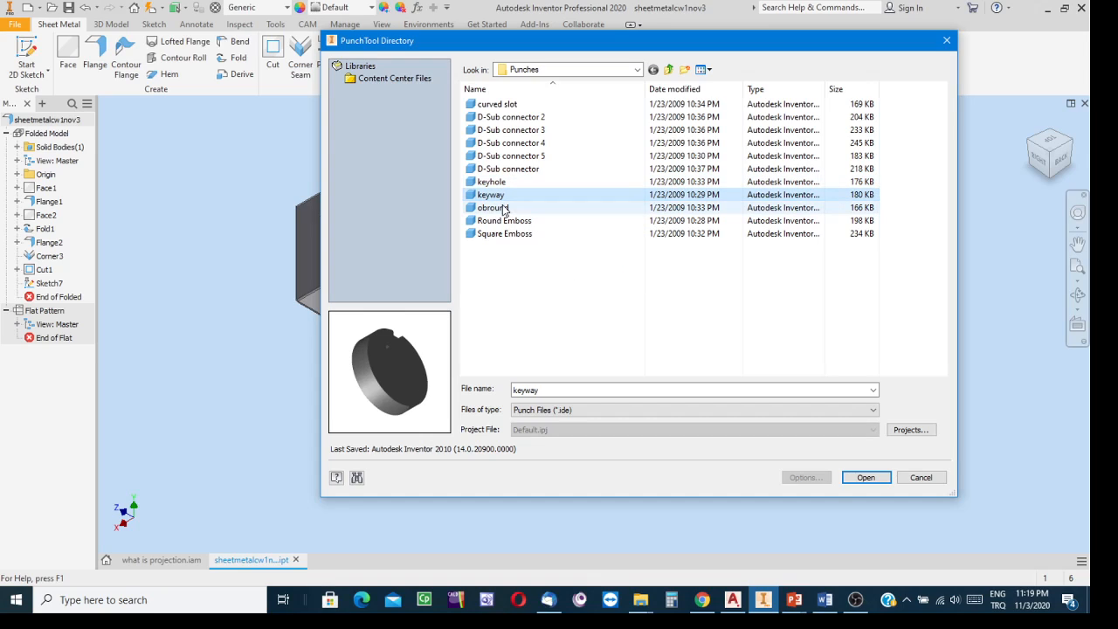
# - Preview the obround, Round Emboss and Square Emboss punches and load Round Emboss at the sketched centre on the base face
pyautogui.click(492, 208)
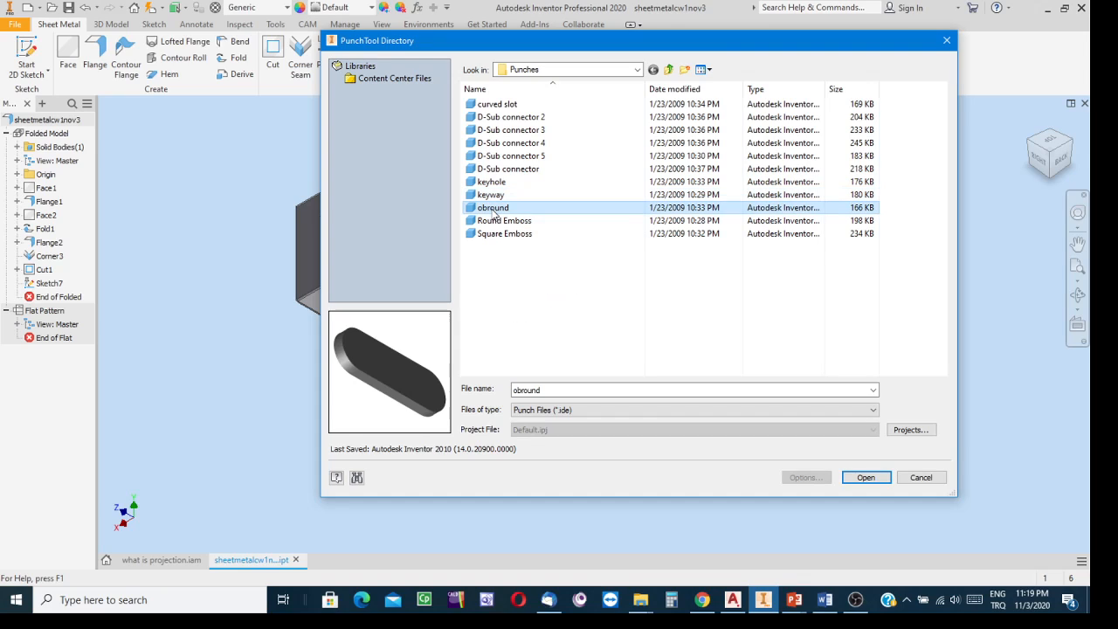
pyautogui.click(519, 221)
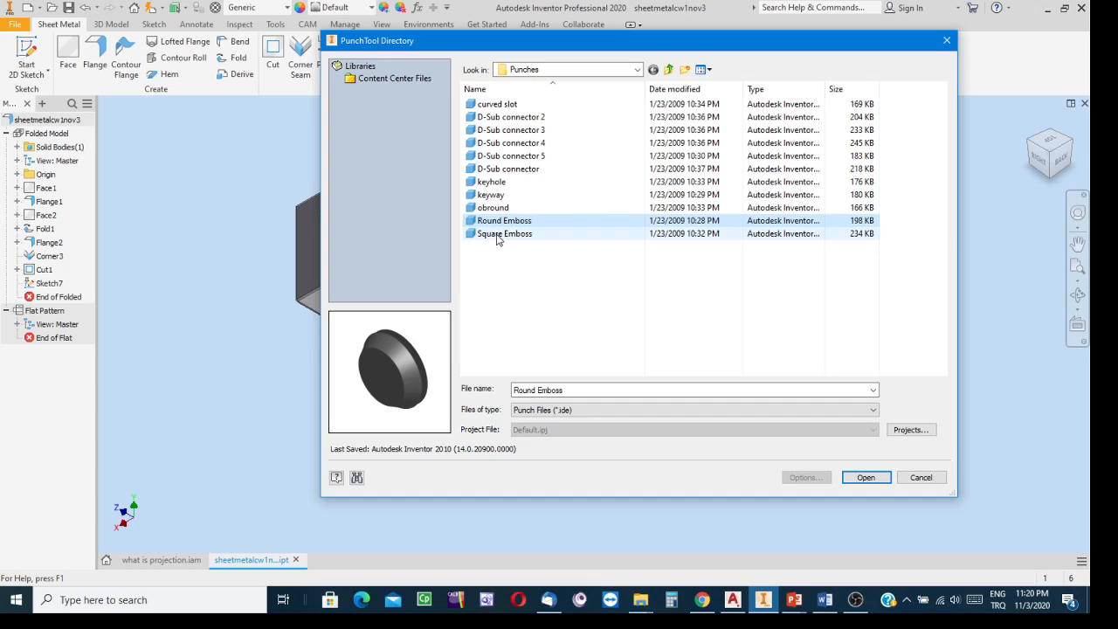
pyautogui.click(498, 235)
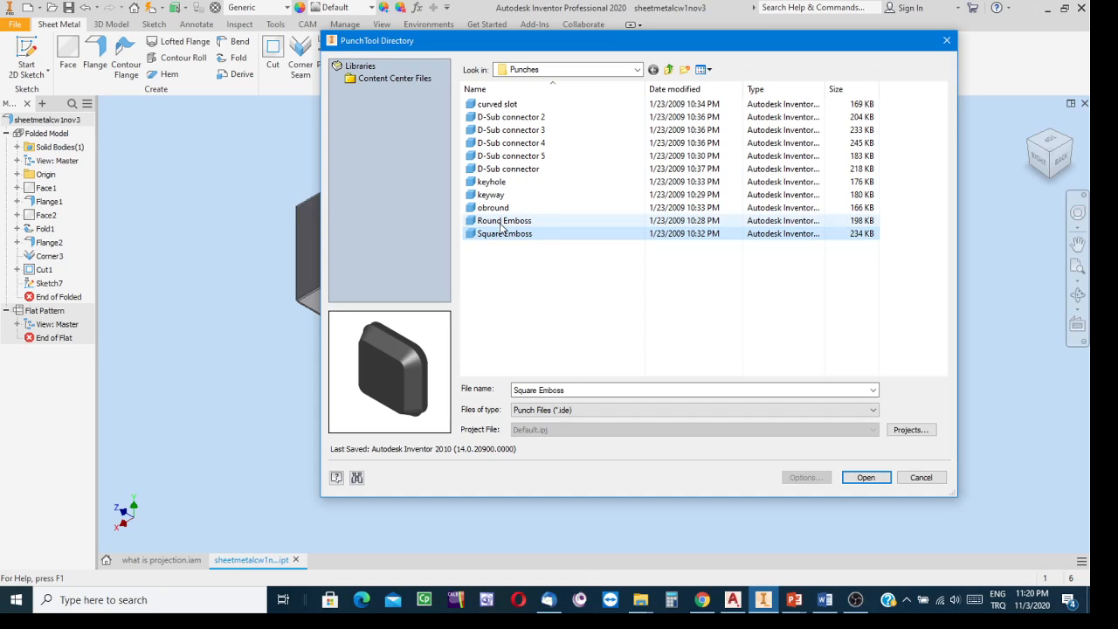
pyautogui.click(502, 225)
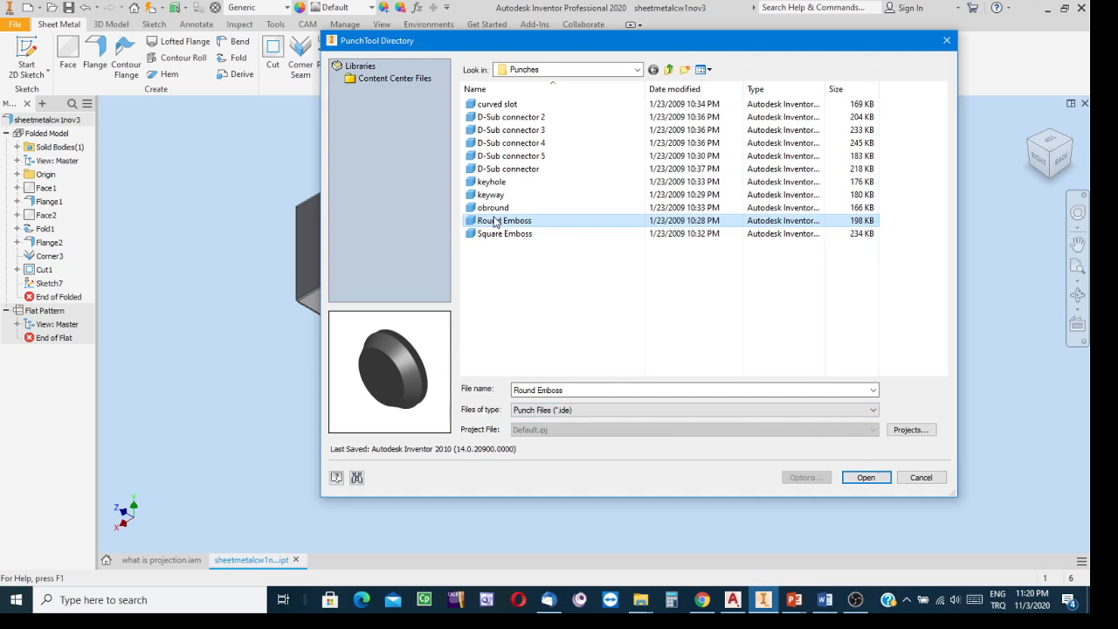
pyautogui.click(866, 478)
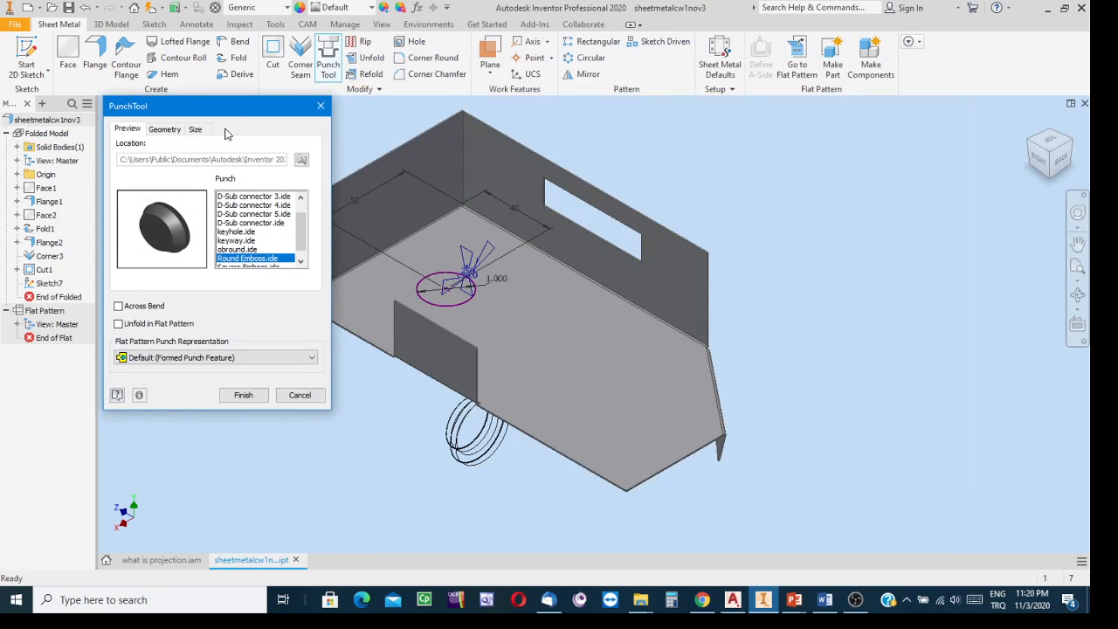
pyautogui.moveTo(228, 115); pyautogui.dragTo(893, 117)
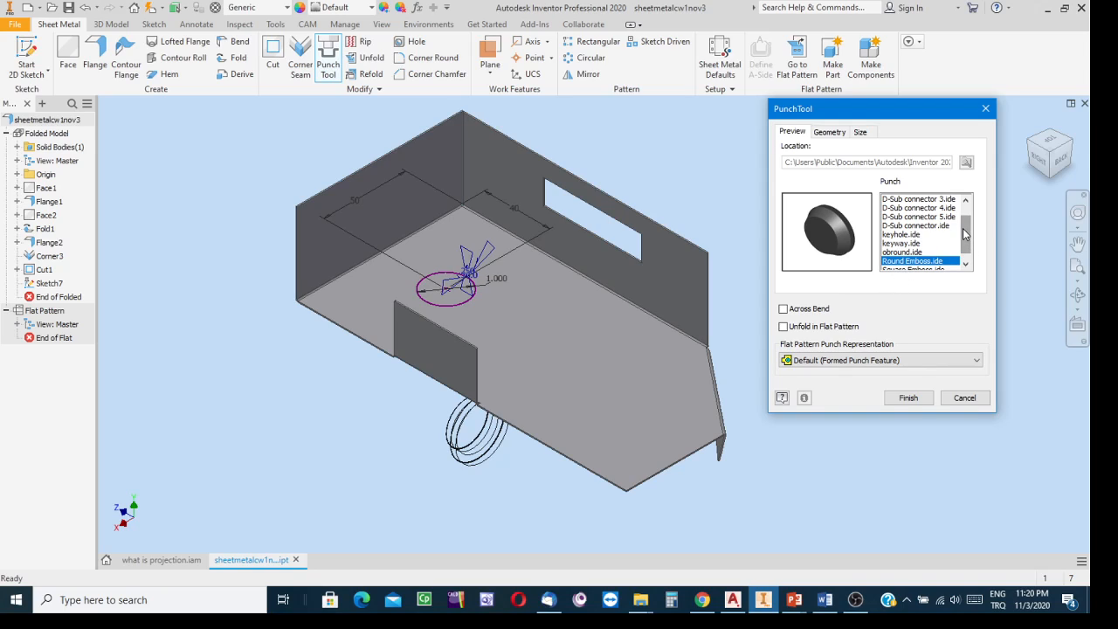
pyautogui.moveTo(967, 243); pyautogui.dragTo(966, 250)
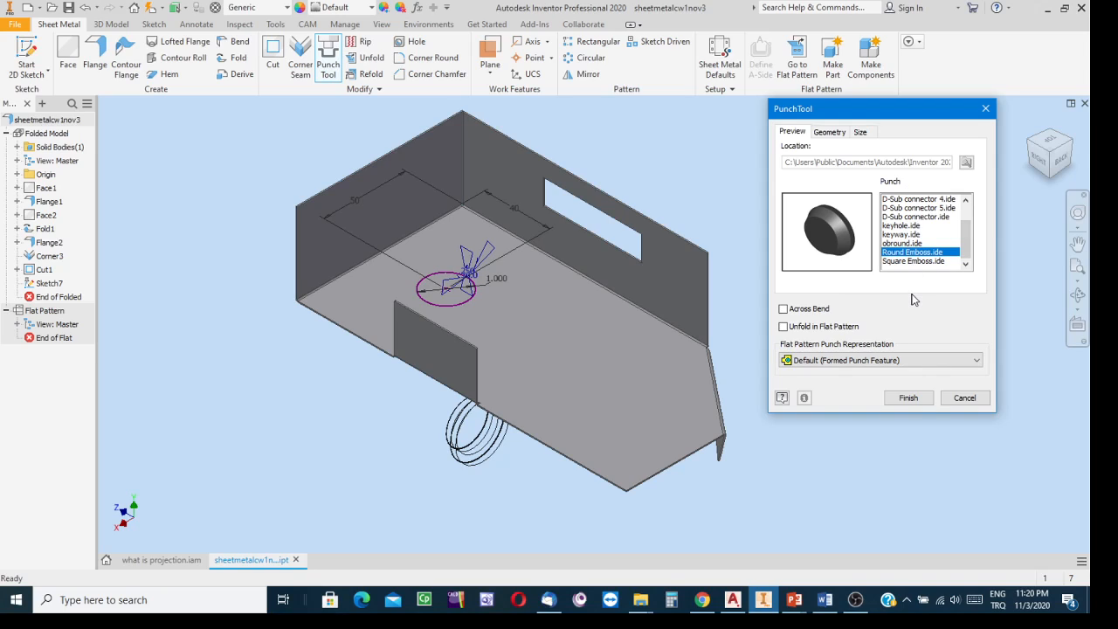
# - Check the punch's geometry settings and set the Round Emboss diameter to 0.750 in
pyautogui.click(827, 132)
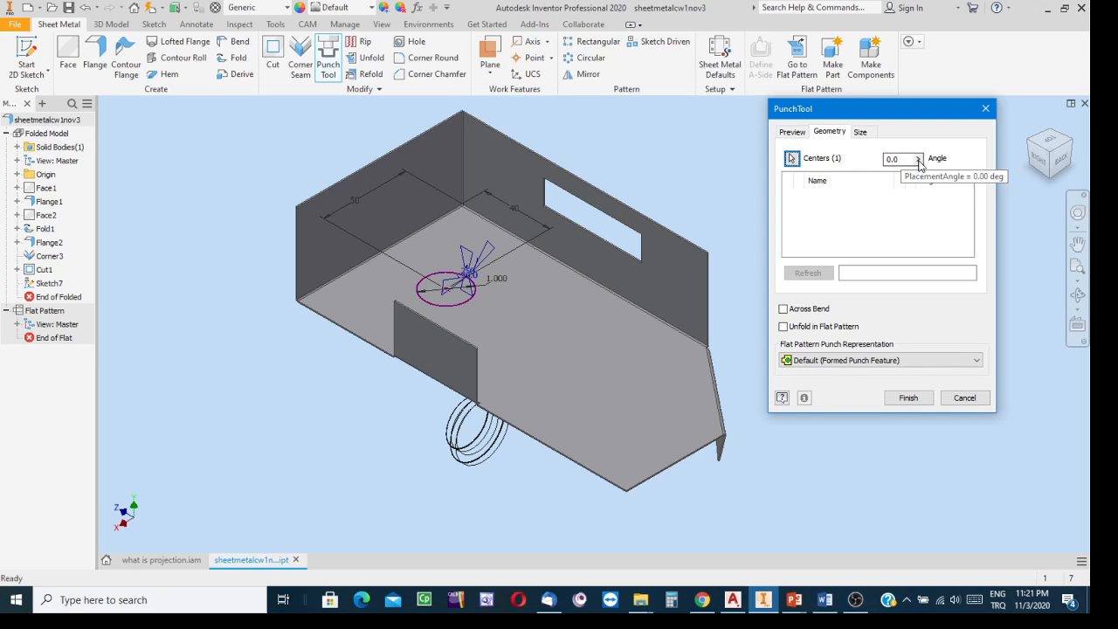
pyautogui.click(861, 134)
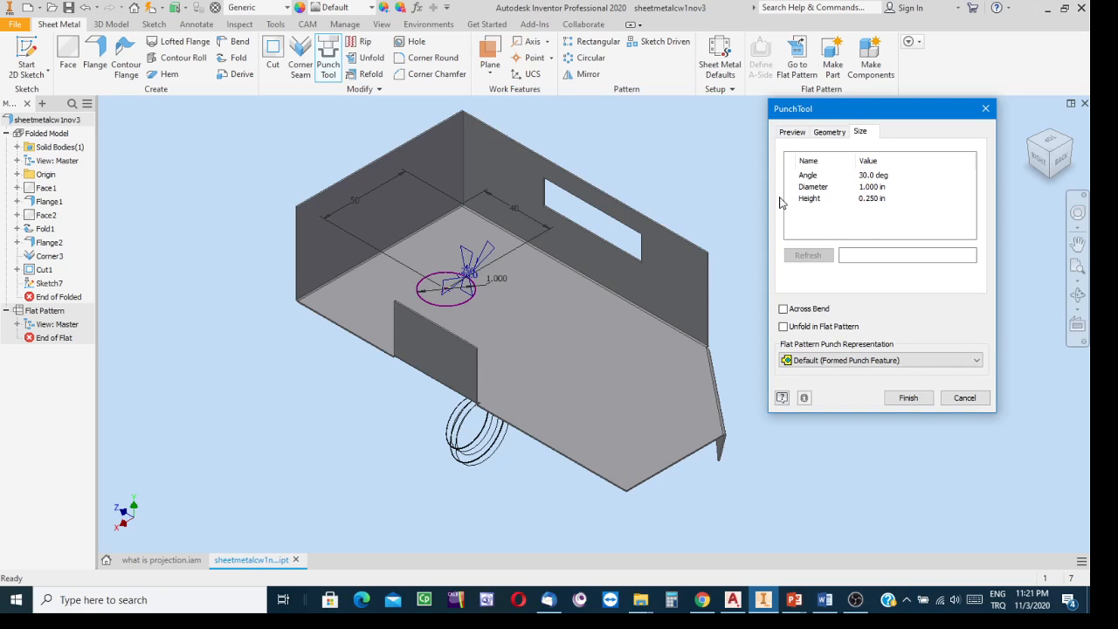
pyautogui.click(870, 187)
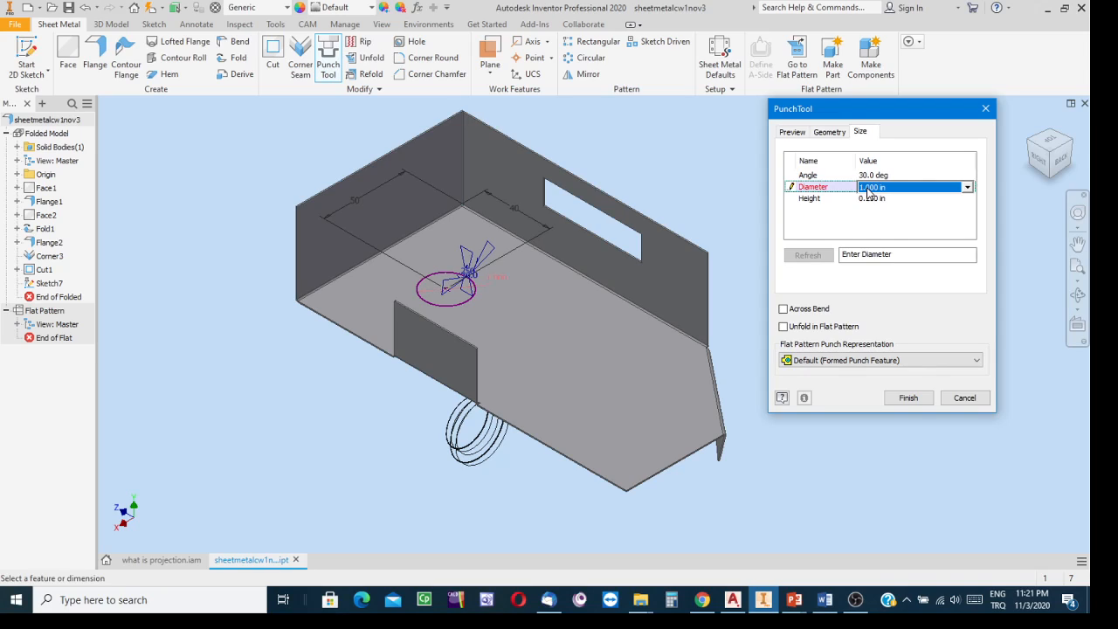
pyautogui.click(967, 187)
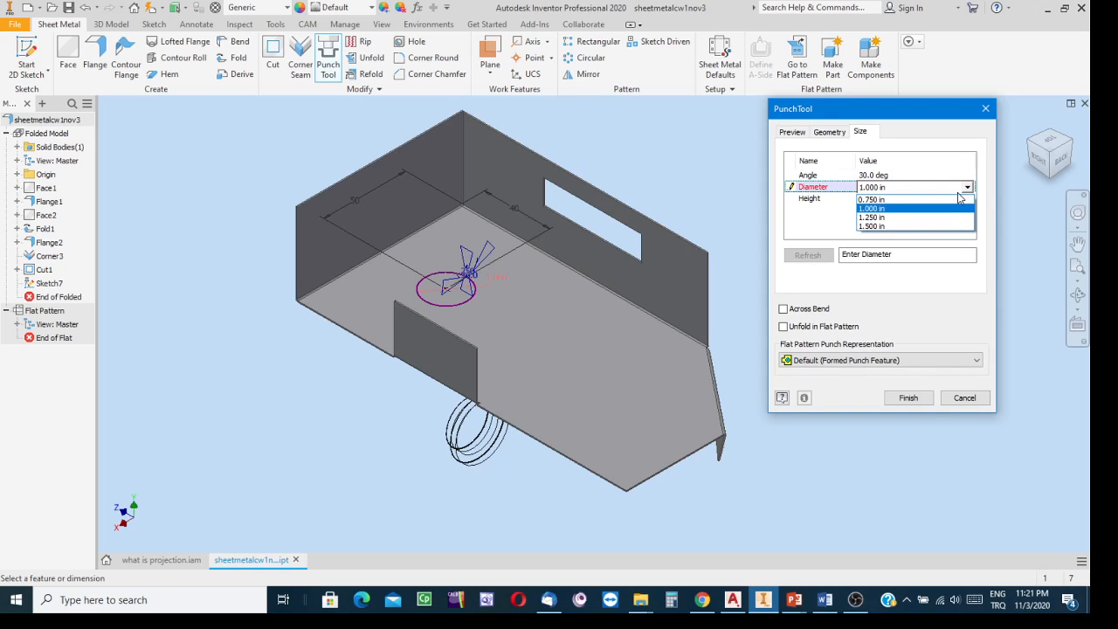
pyautogui.click(871, 200)
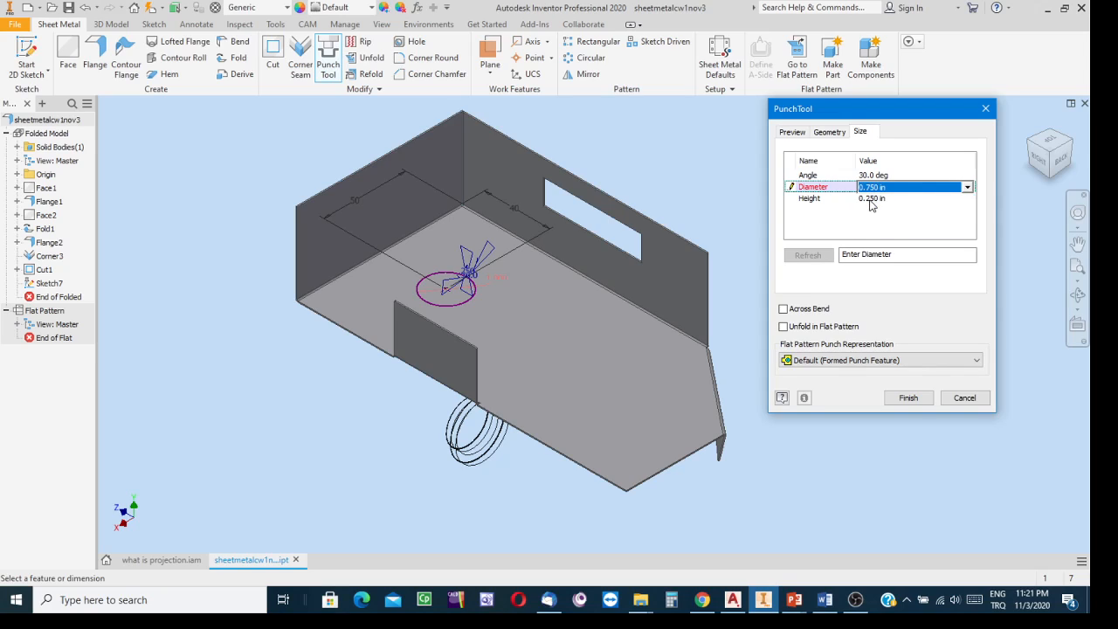
pyautogui.click(967, 187)
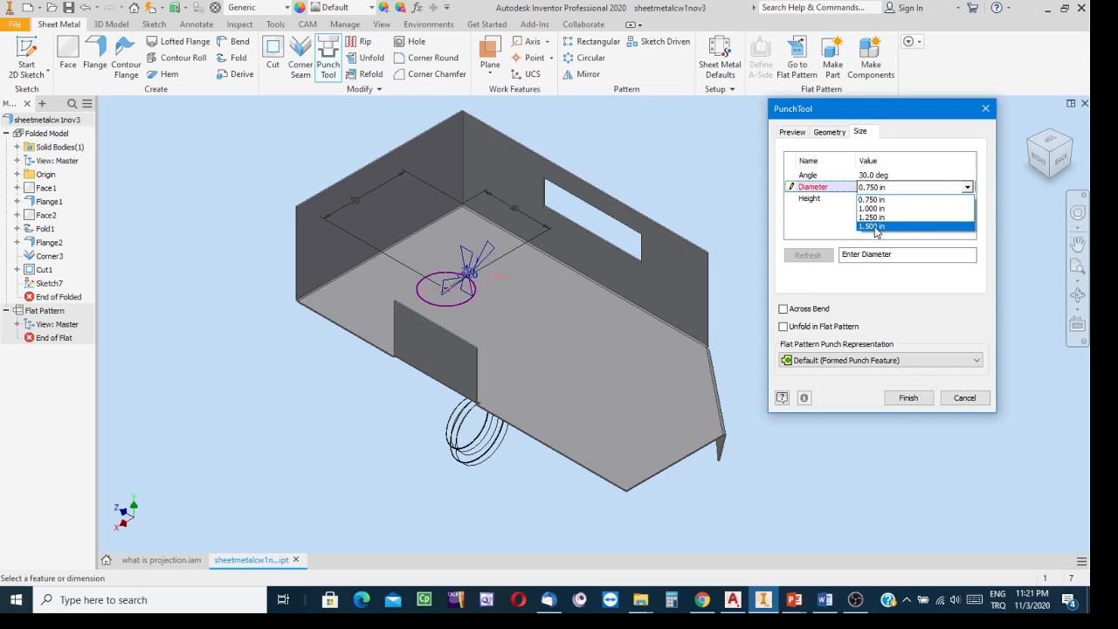
pyautogui.click(876, 227)
pyautogui.click(904, 188)
pyautogui.click(904, 189)
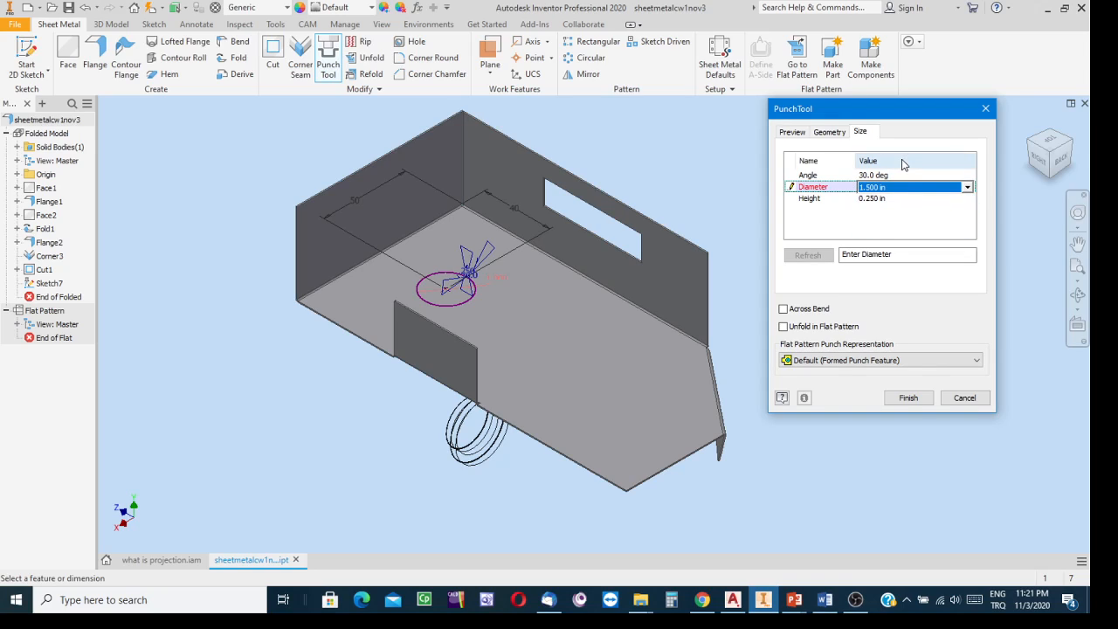
pyautogui.click(966, 188)
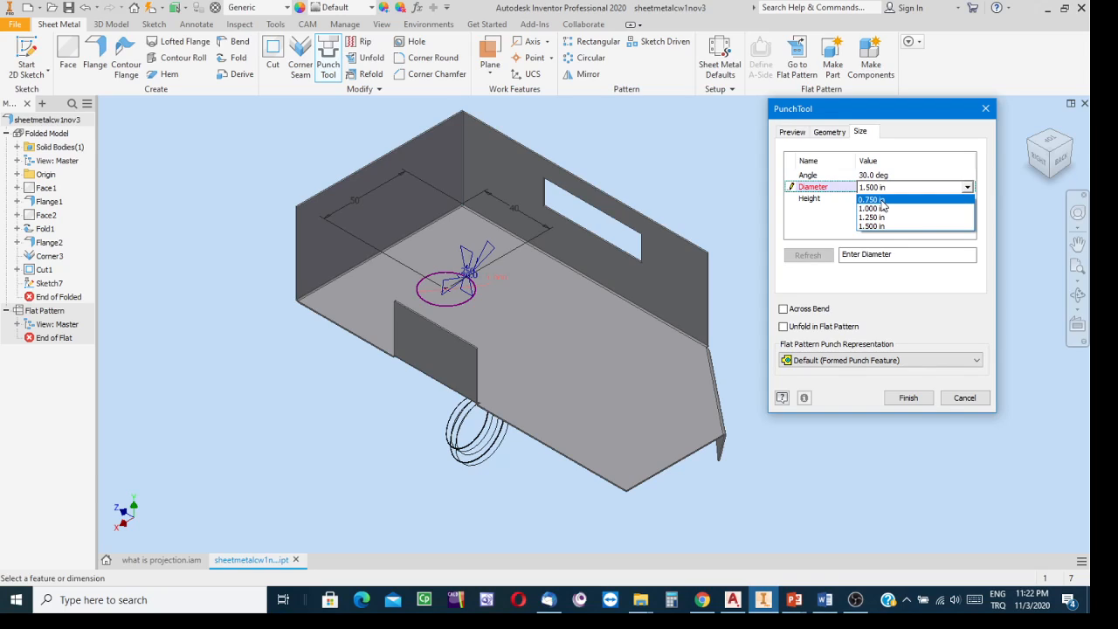
pyautogui.click(880, 200)
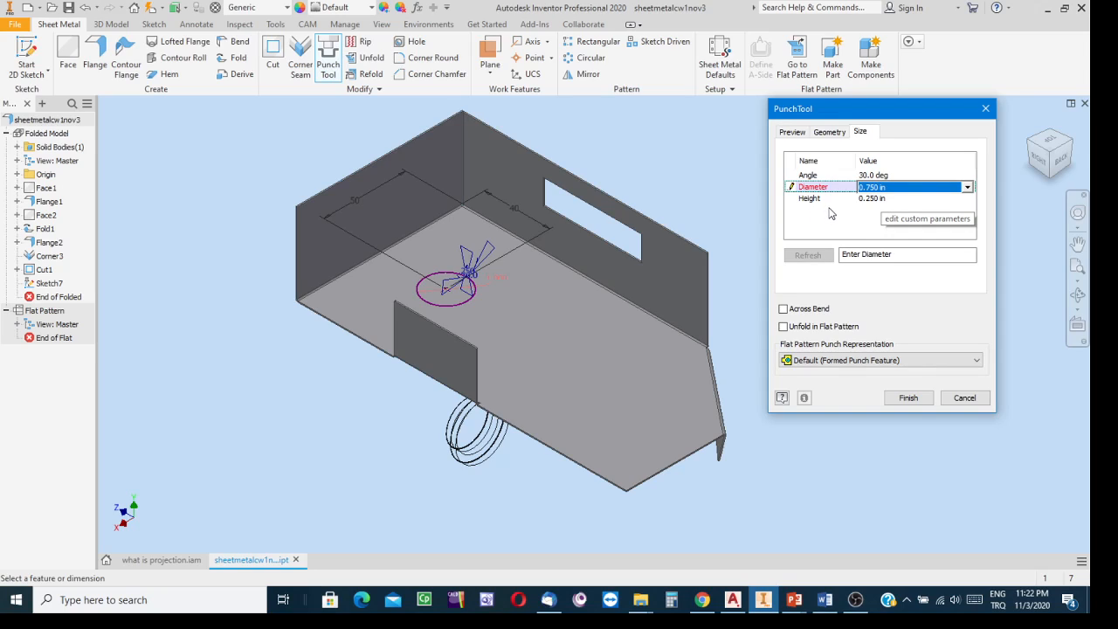
# - Set the Round Emboss height to 0.125 in and create the punch feature
pyautogui.click(886, 201)
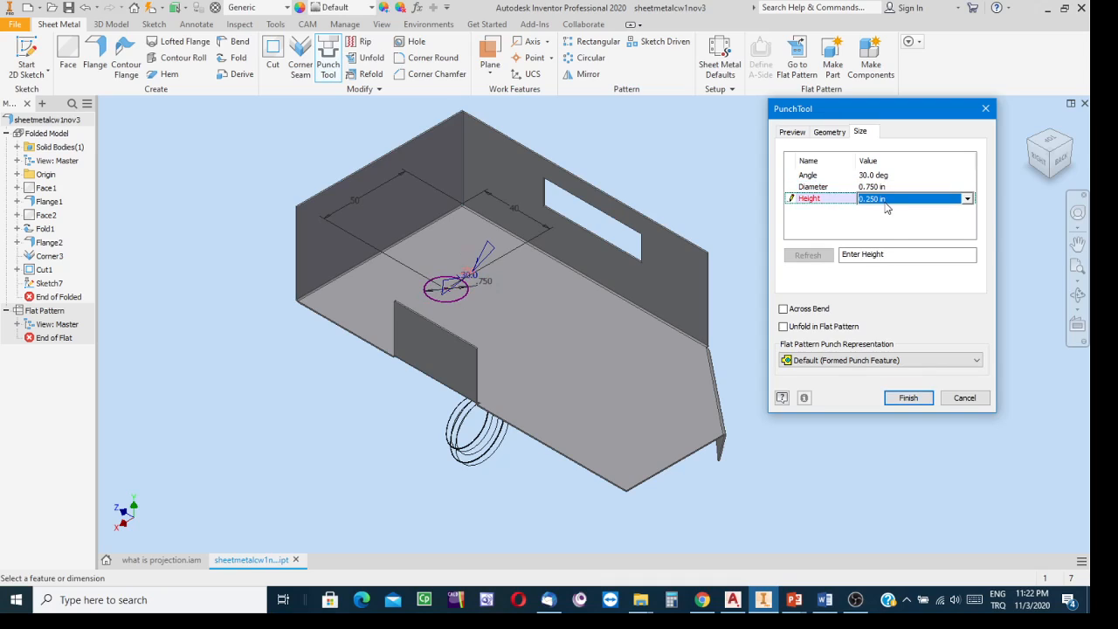
pyautogui.click(968, 199)
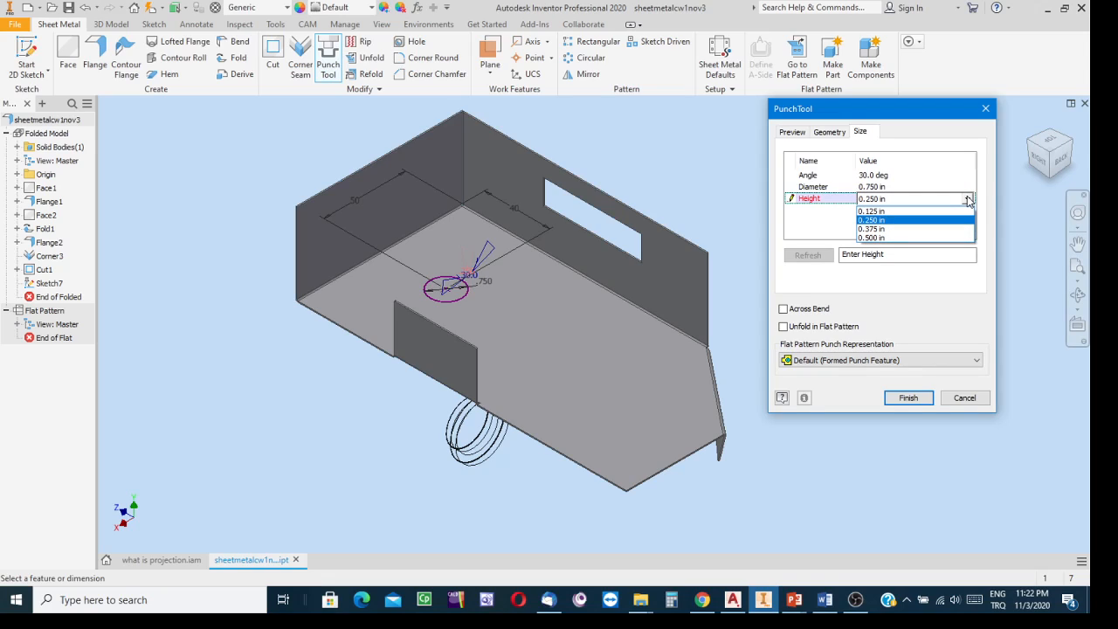
pyautogui.click(870, 212)
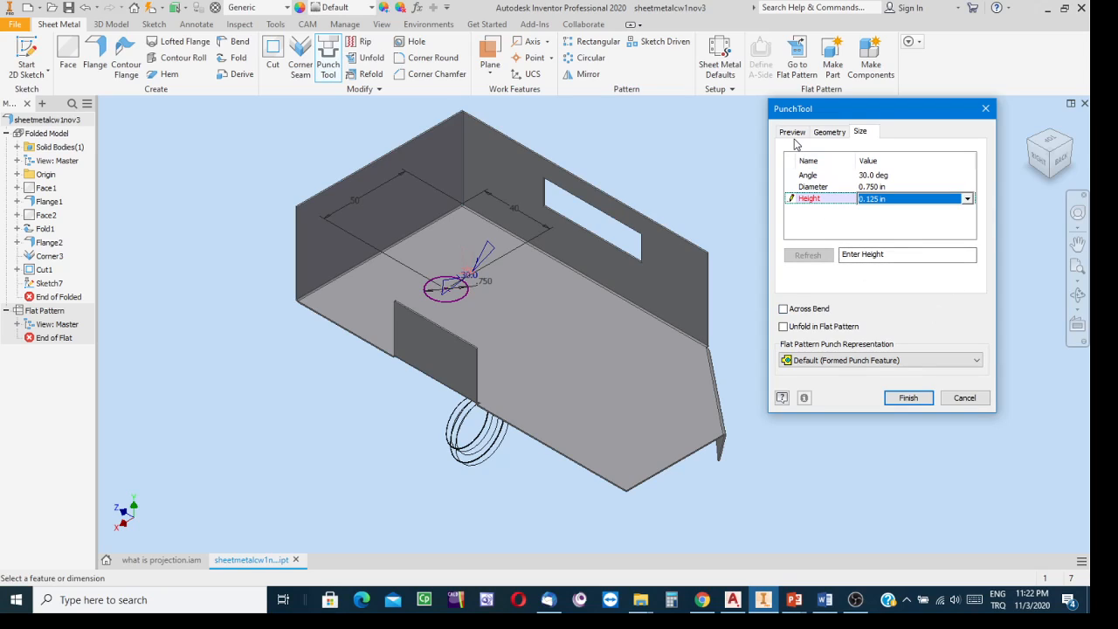
pyautogui.click(905, 399)
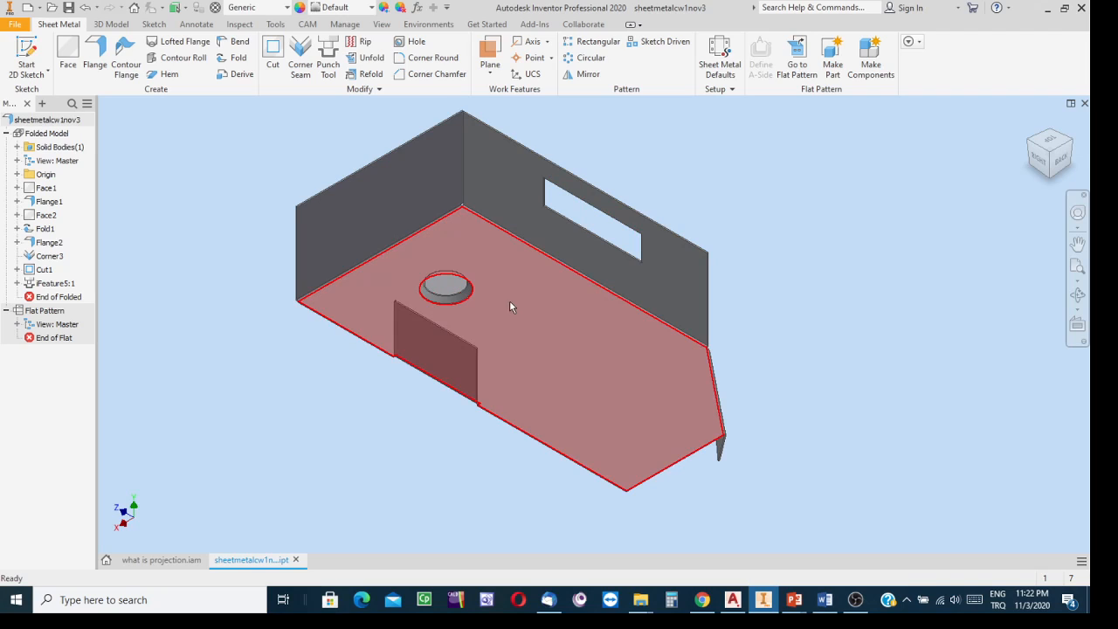
# - Start a new 2D sketch on the underside of the embossed base face
pyautogui.scroll(2, 464, 301)
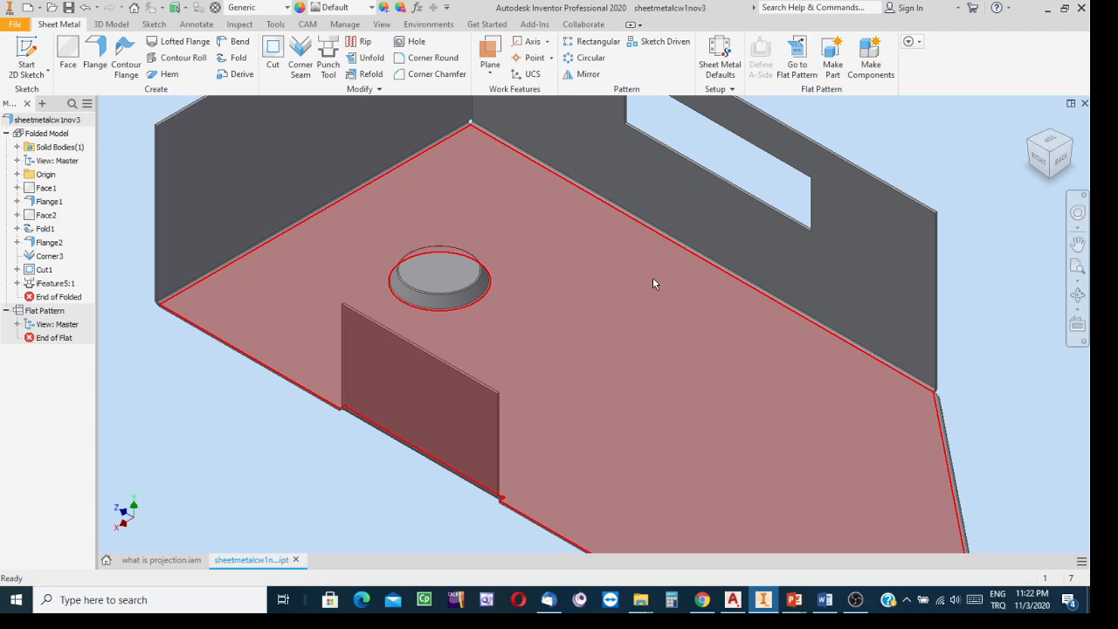
pyautogui.click(1077, 295)
pyautogui.moveTo(599, 326); pyautogui.dragTo(494, 123)
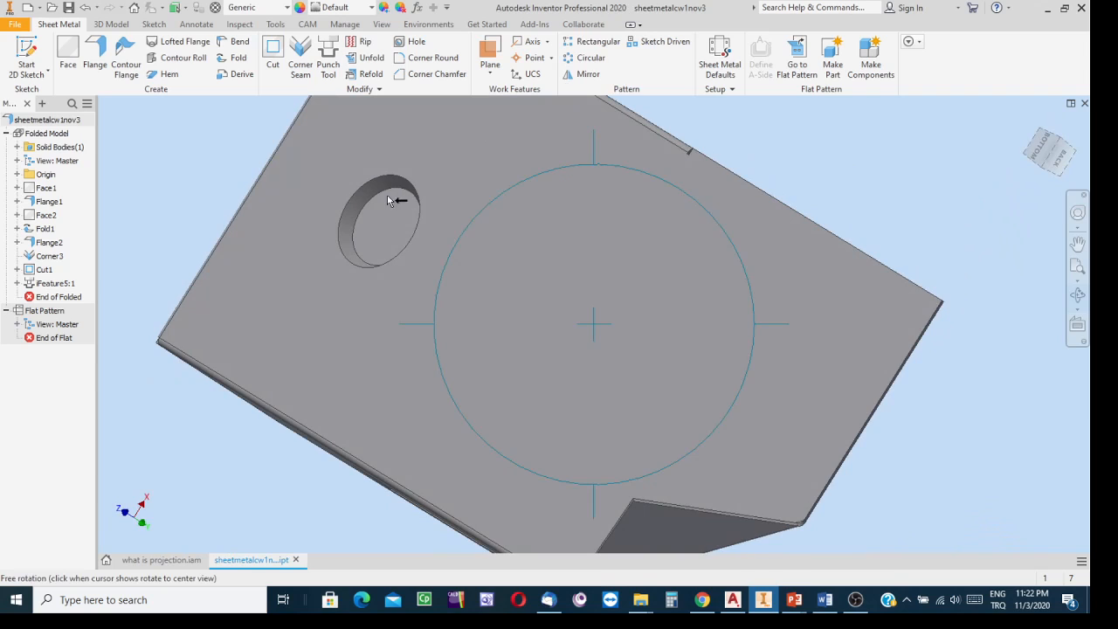
pyautogui.moveTo(389, 201); pyautogui.dragTo(652, 148)
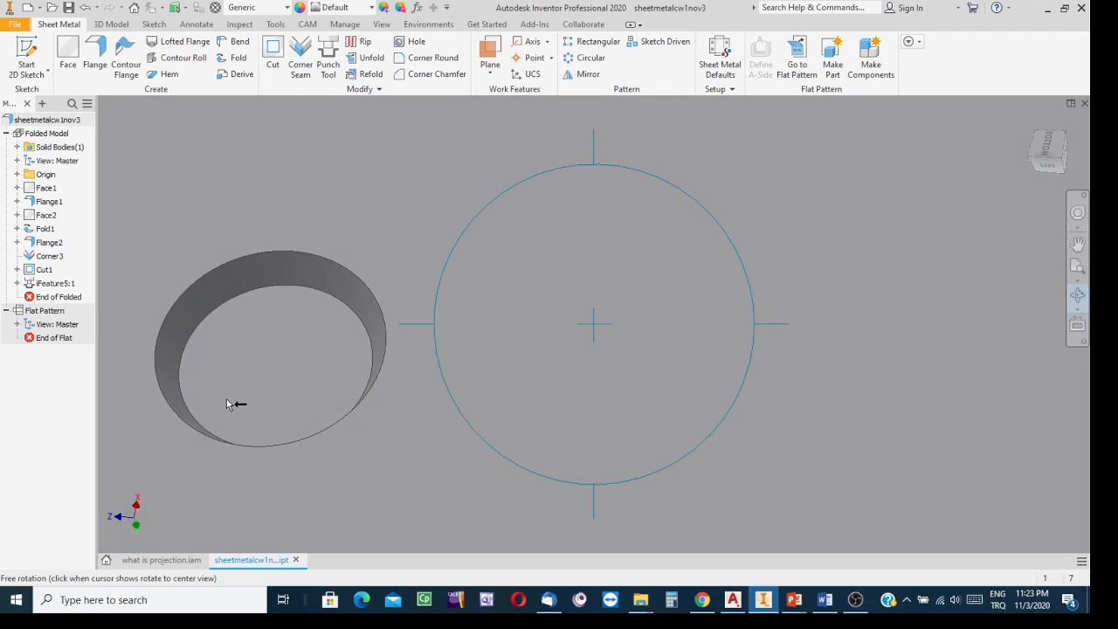
pyautogui.moveTo(330, 400); pyautogui.dragTo(346, 393)
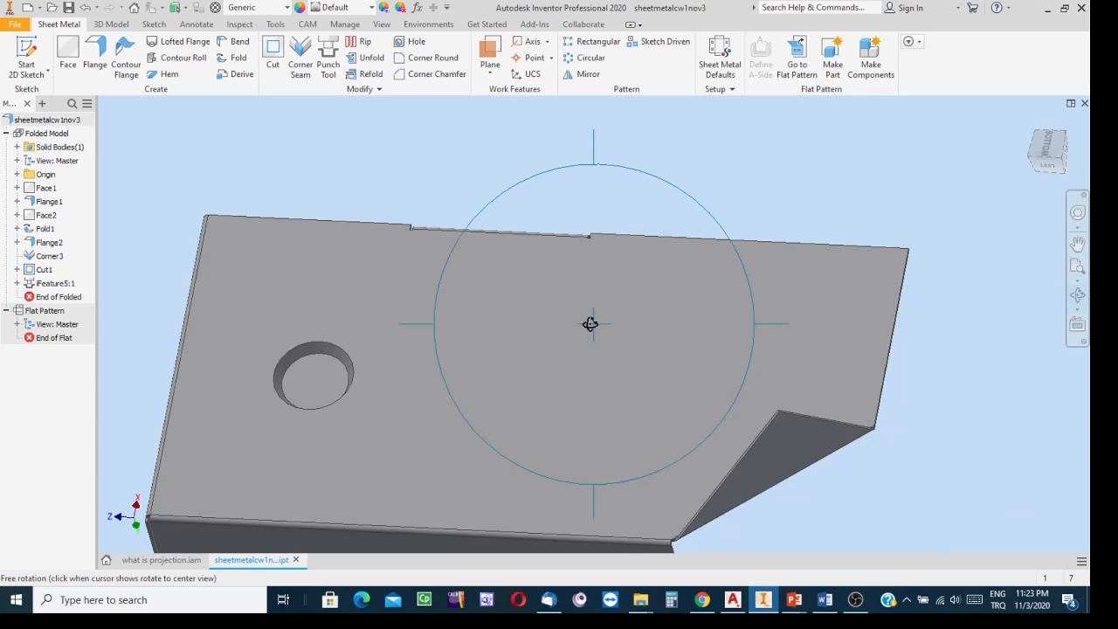
pyautogui.moveTo(588, 322); pyautogui.dragTo(566, 236)
pyautogui.press('Escape')
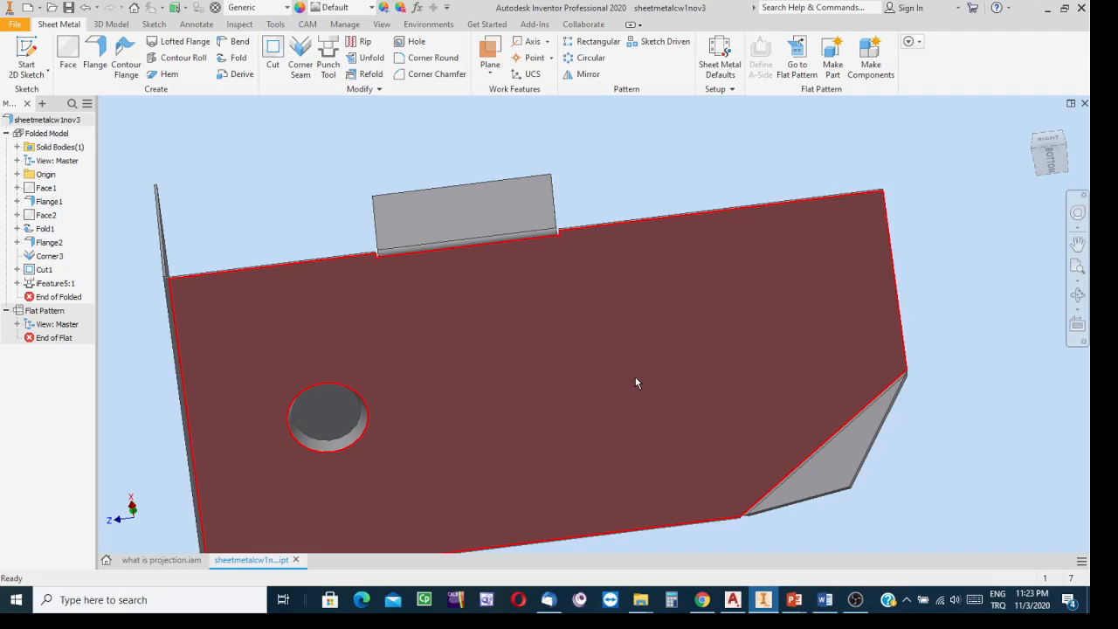
pyautogui.rightClick(636, 383)
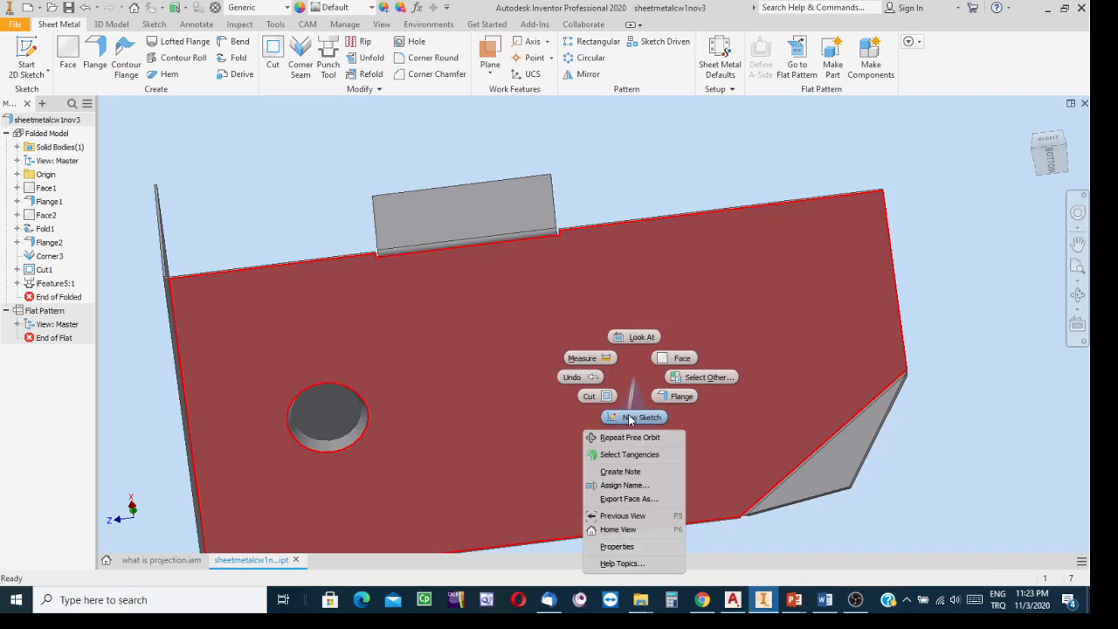
pyautogui.click(630, 419)
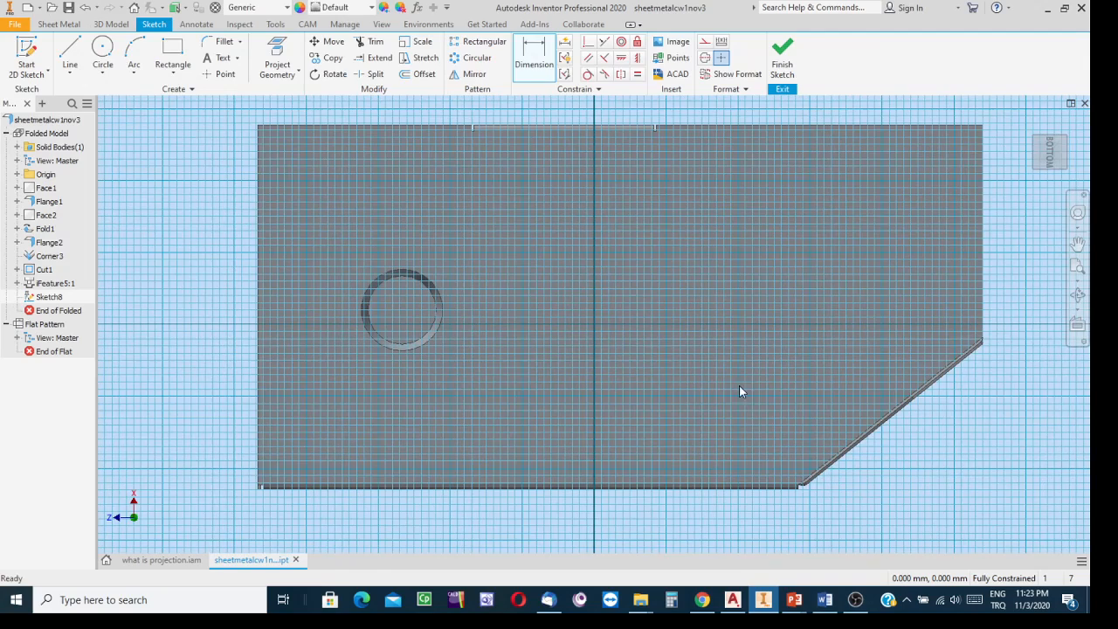
pyautogui.moveTo(742, 392)
pyautogui.mouseDown(button='middle')
pyautogui.moveTo(603, 492)
pyautogui.moveTo(594, 404)
pyautogui.moveTo(647, 213)
pyautogui.moveTo(644, 328)
pyautogui.mouseUp(button='middle')
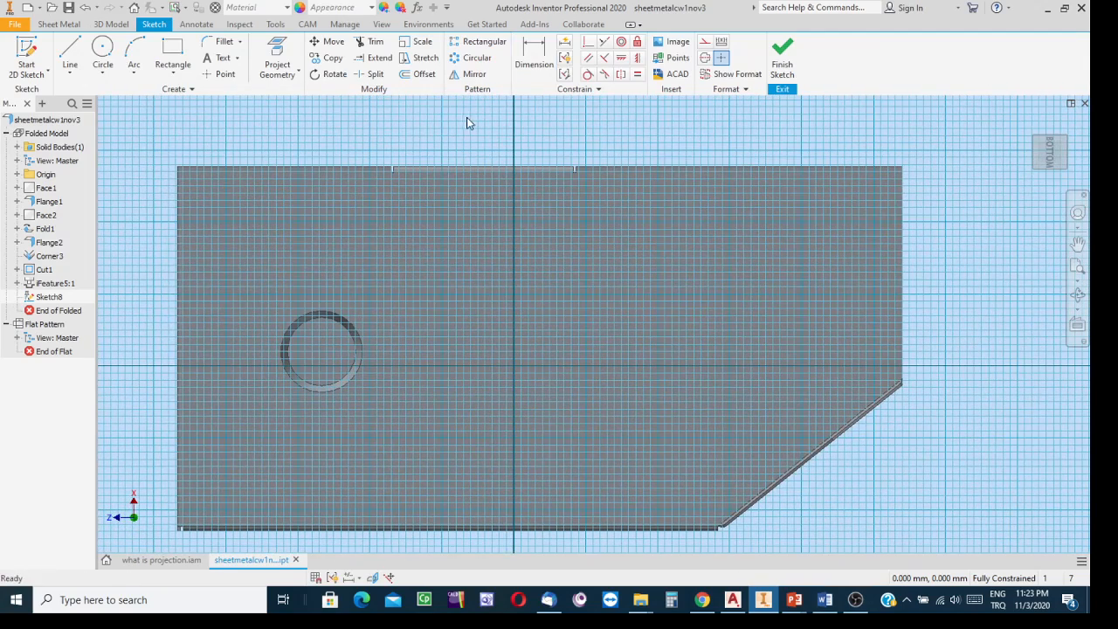
# - Place a sketch point on the underside face, near its middle, between the round emboss and the angled corner
pyautogui.click(221, 79)
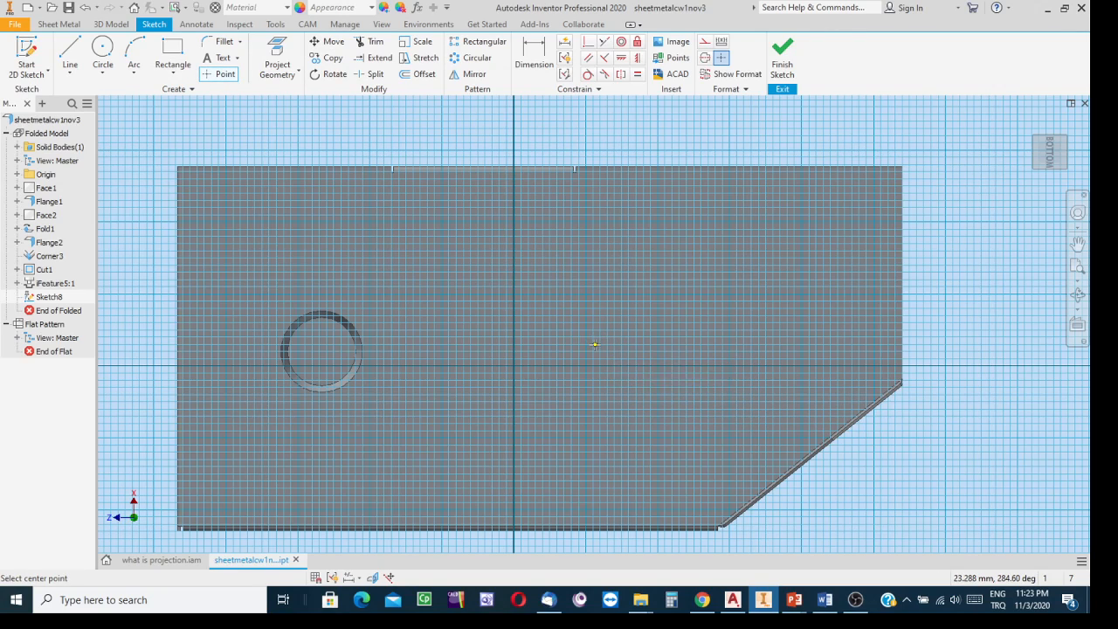
pyautogui.click(594, 344)
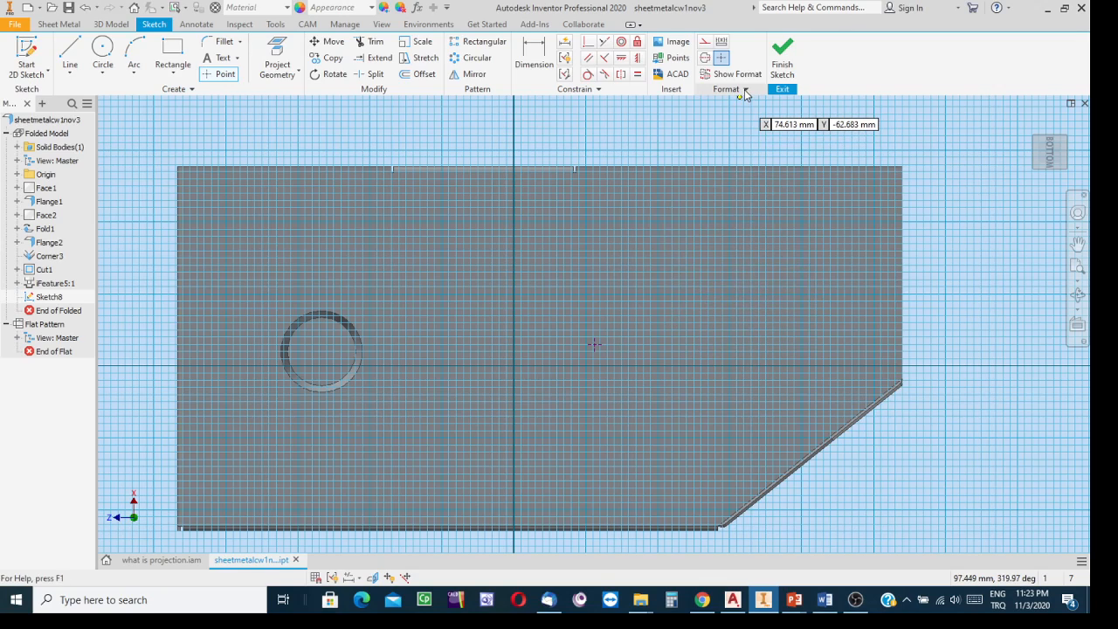
pyautogui.click(534, 54)
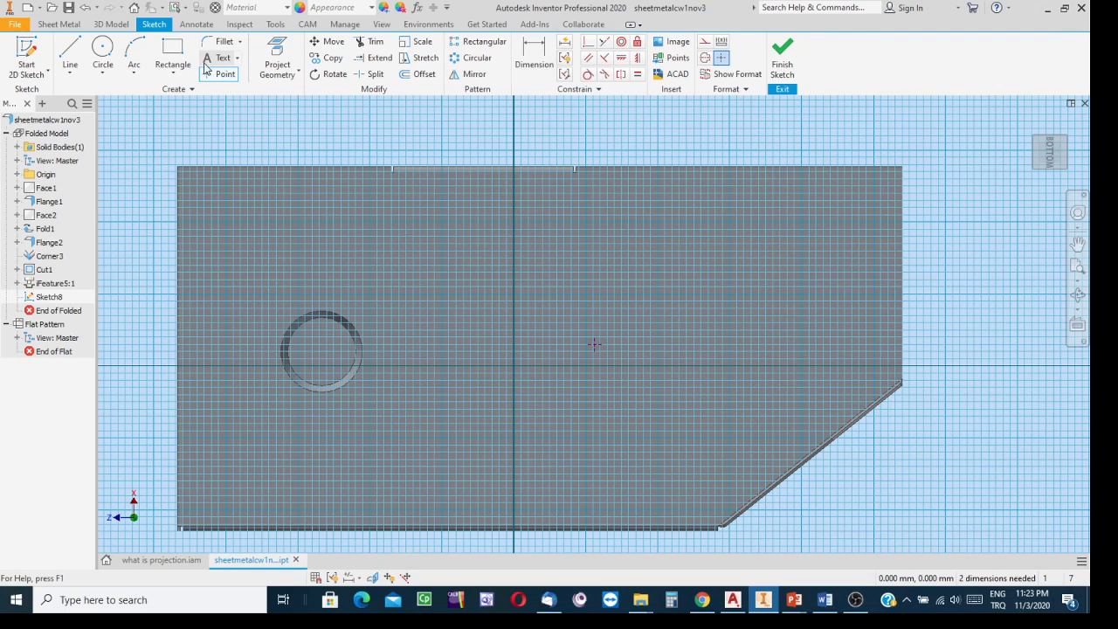
# - Project the long edge beside the small flange and the adjoining short end edge into the sketch
pyautogui.click(277, 61)
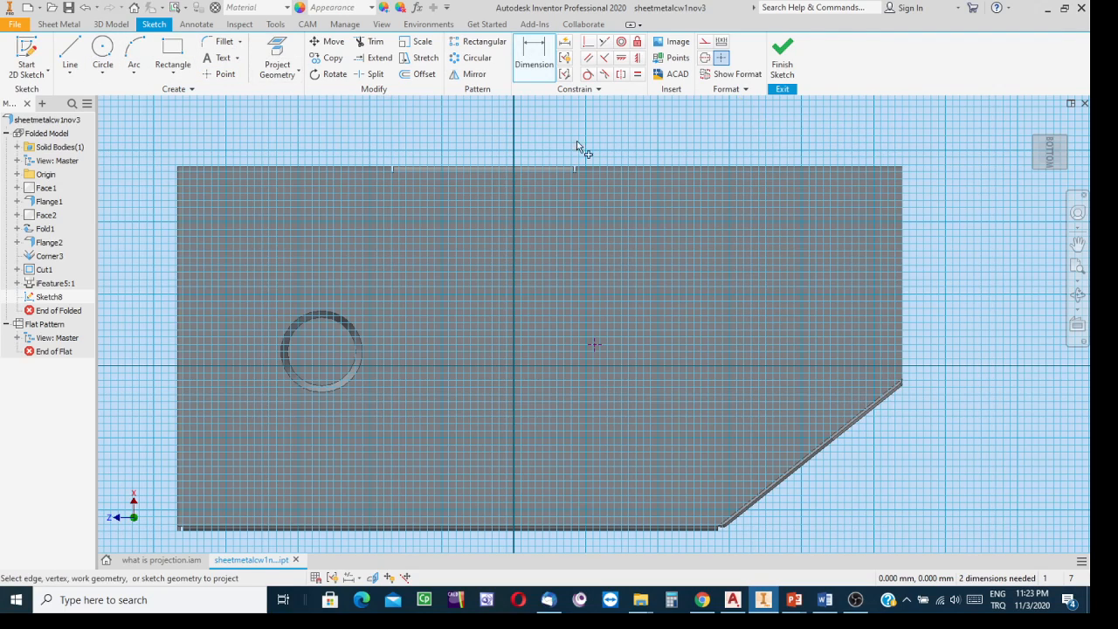
pyautogui.click(656, 168)
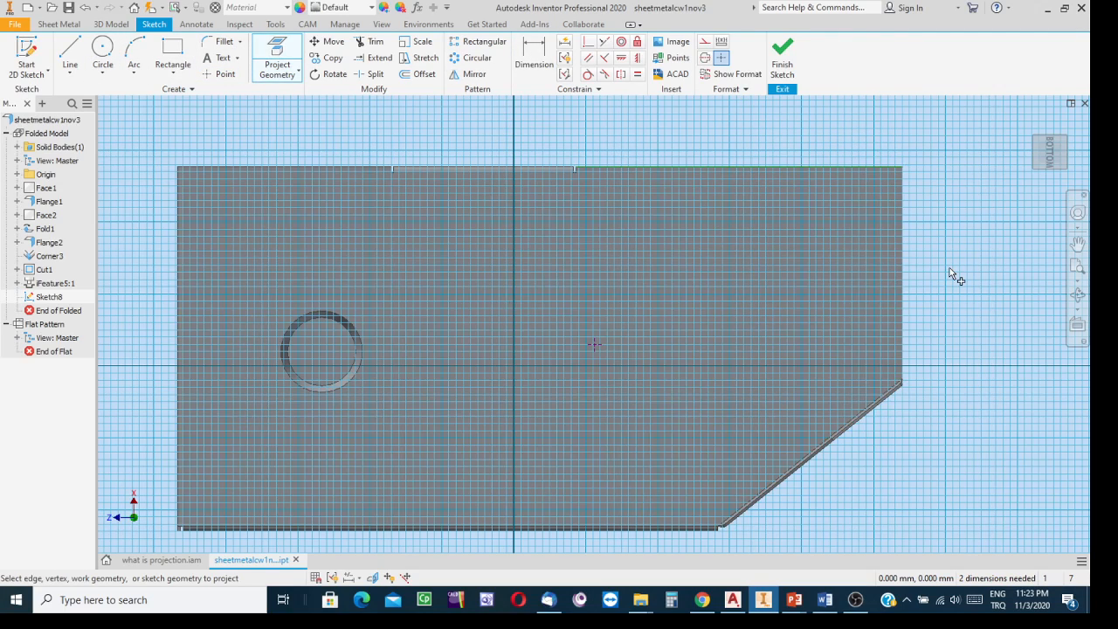
pyautogui.click(903, 274)
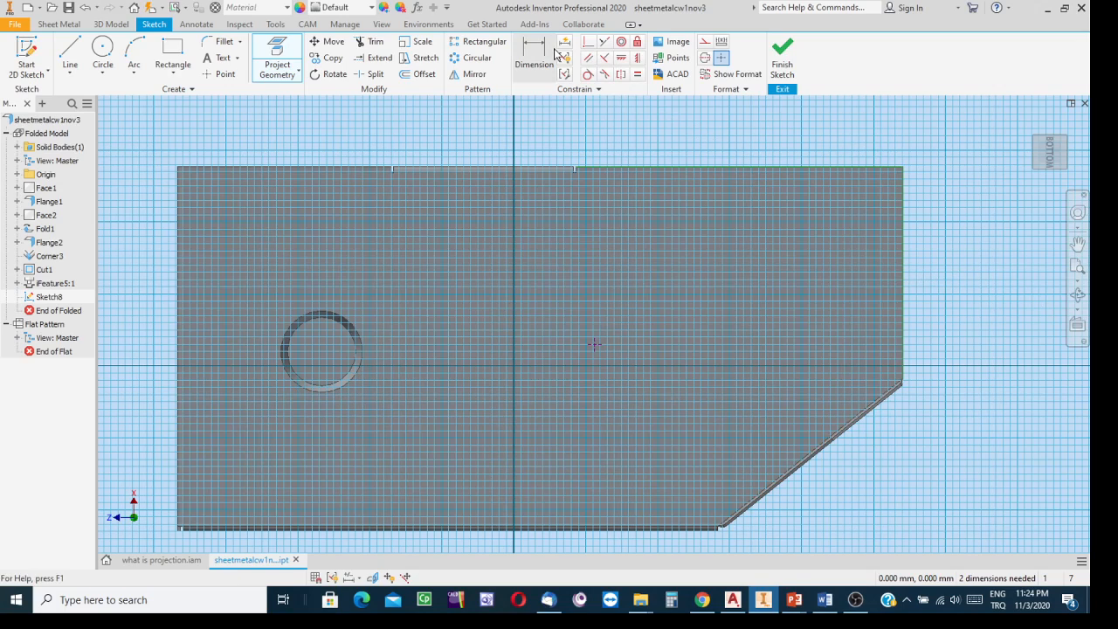
# - Dimension the sketch point 80 mm from the projected short end edge
pyautogui.click(534, 54)
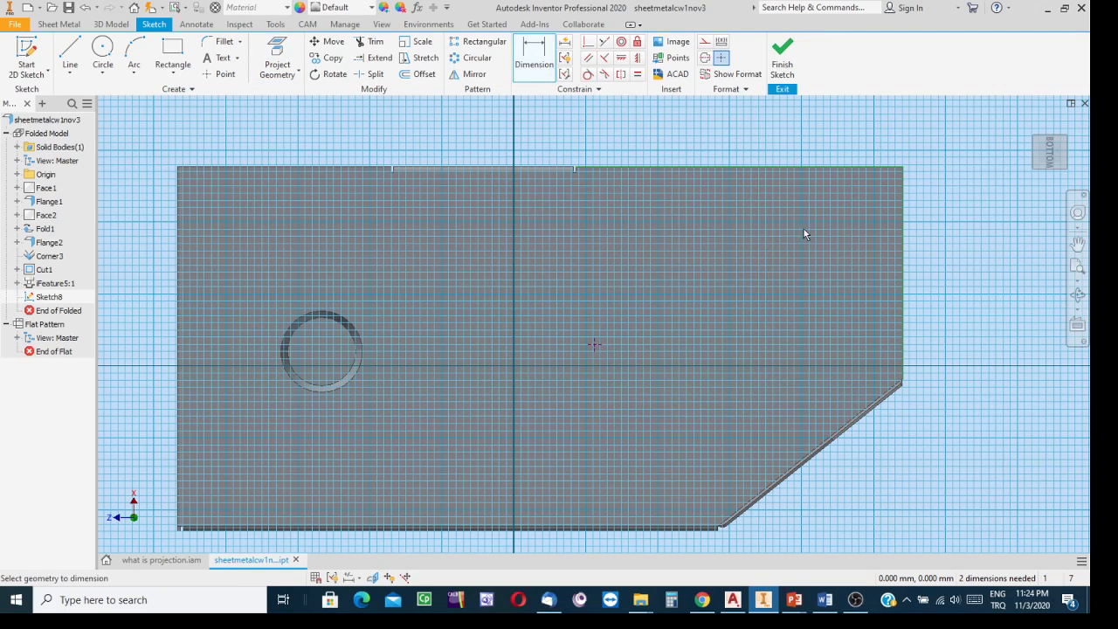
pyautogui.click(903, 246)
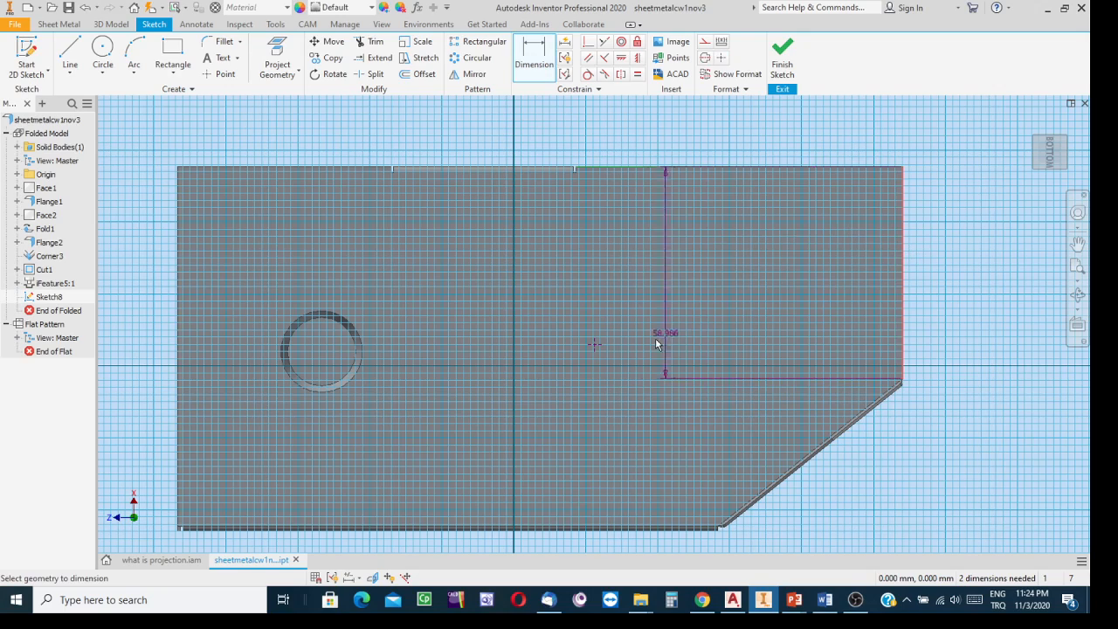
pyautogui.click(594, 345)
pyautogui.click(706, 131)
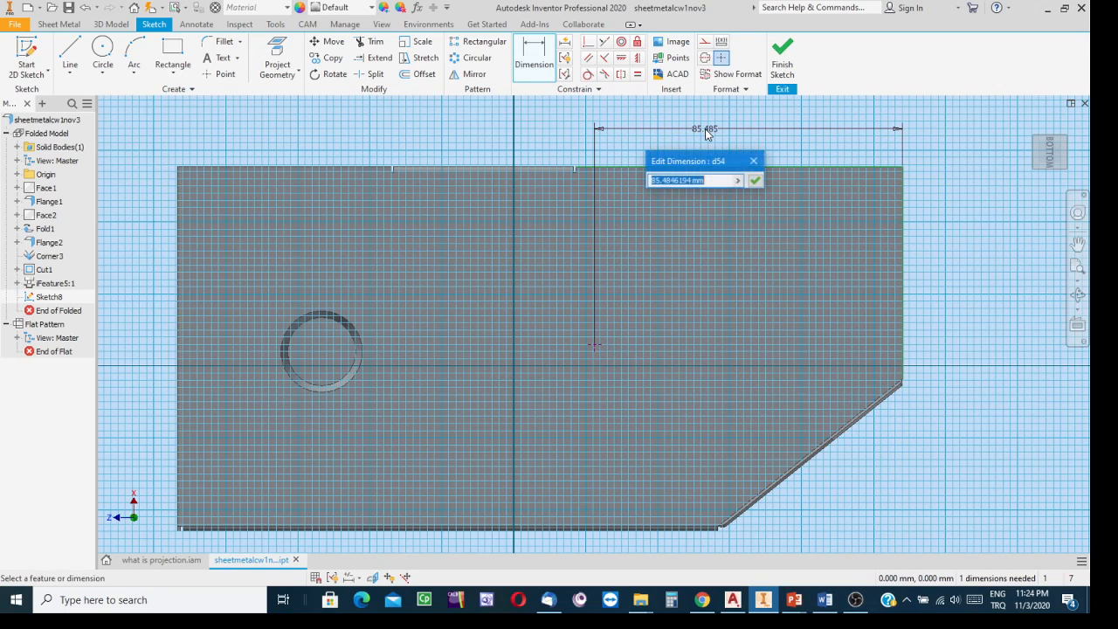
pyautogui.write('80')
pyautogui.press('Return')
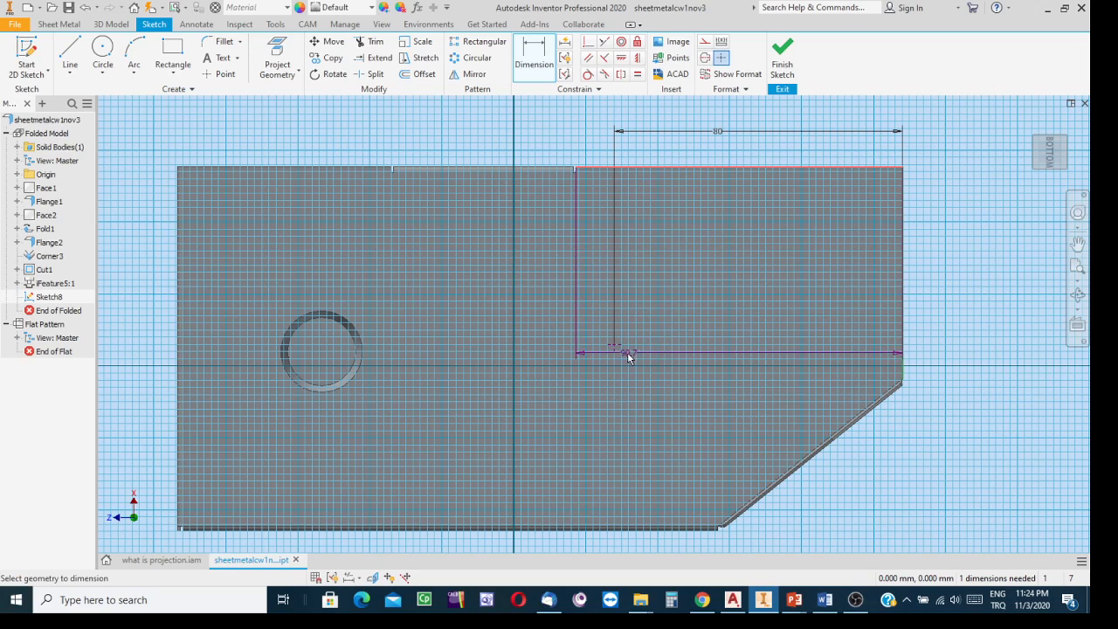
# - Dimension the sketch point 35 mm from the projected long edge and finish the sketch
pyautogui.click(614, 344)
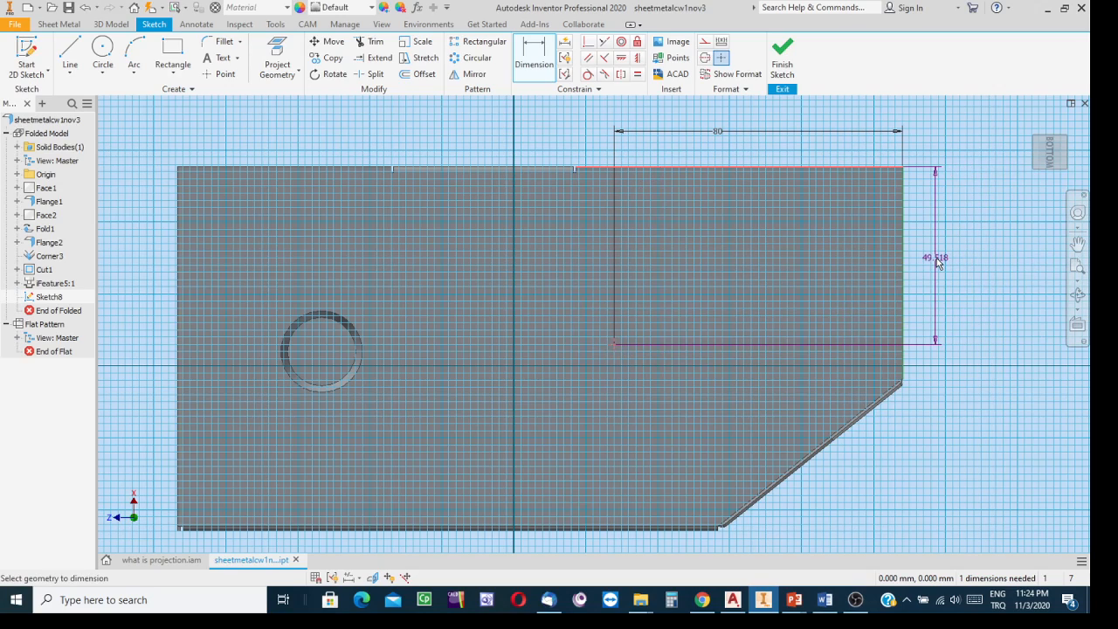
pyautogui.click(938, 263)
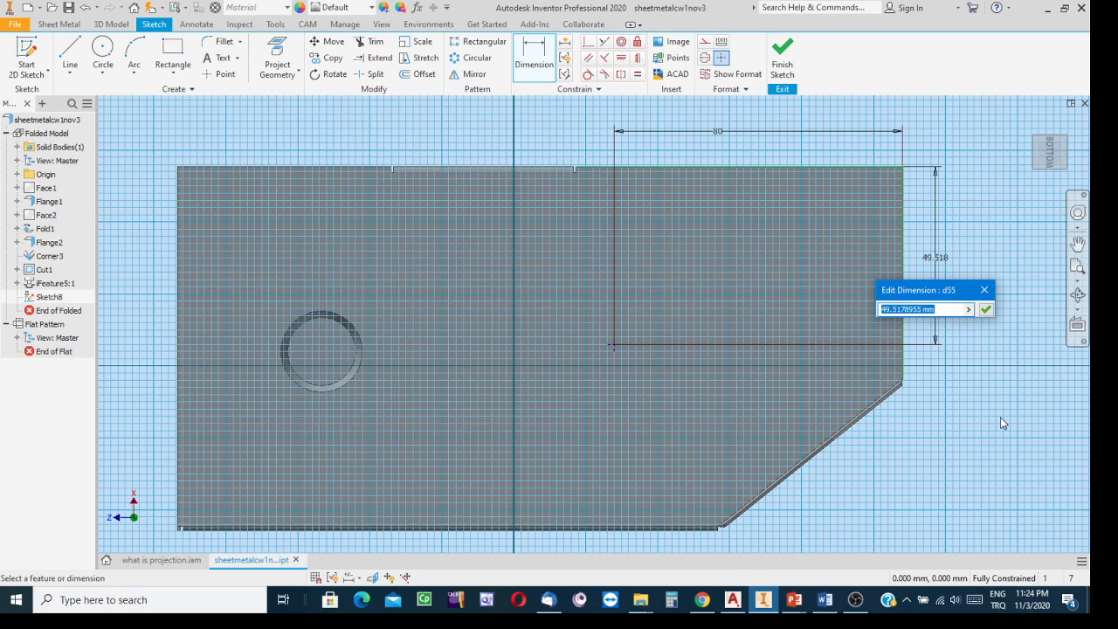
pyautogui.write('35')
pyautogui.press('Return')
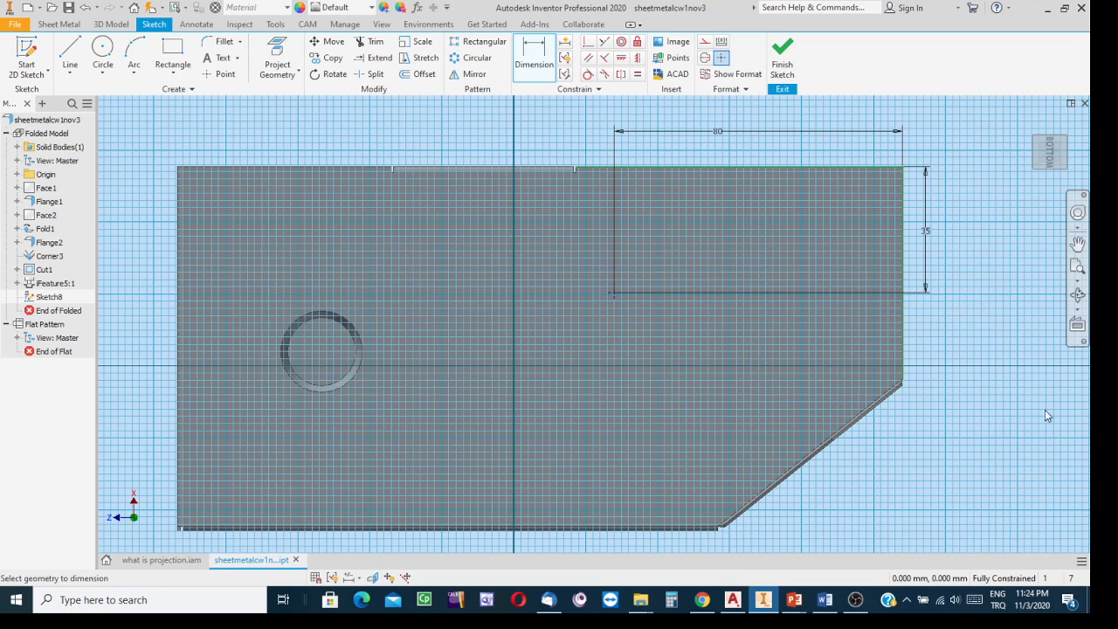
pyautogui.click(774, 56)
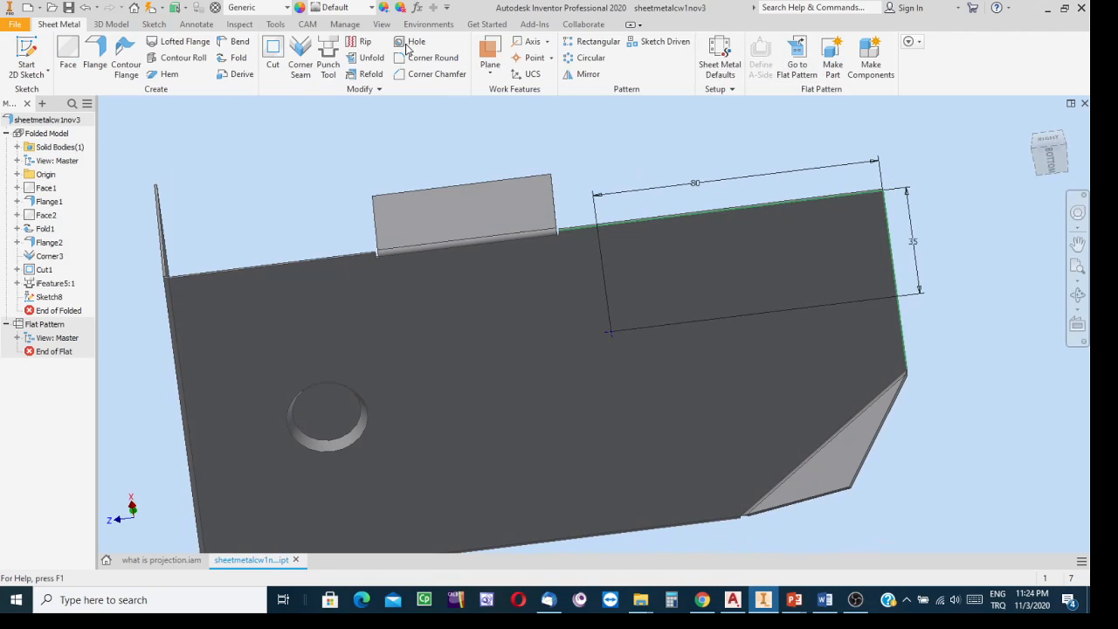
# - Start the Punch Tool and load the Square Emboss punch onto the sketched centre point
pyautogui.click(329, 49)
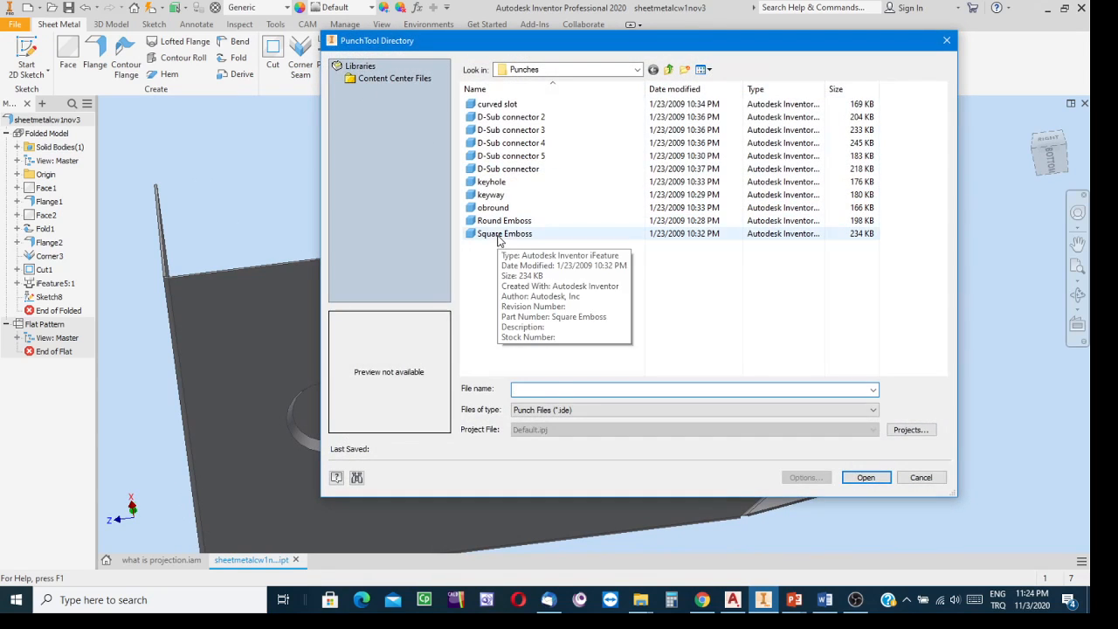
pyautogui.click(501, 234)
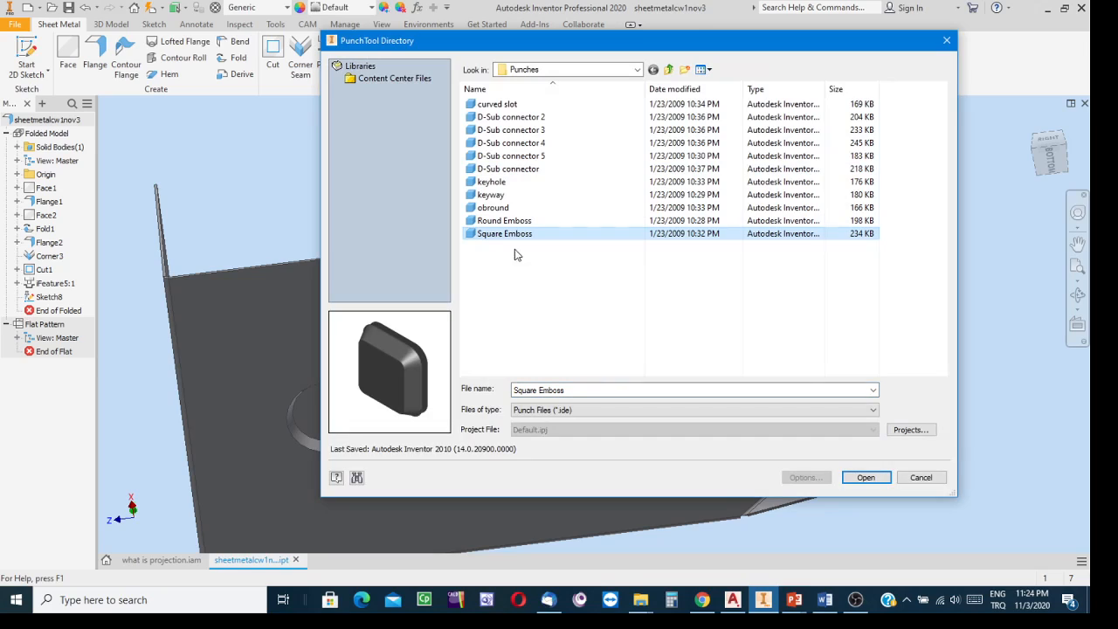
pyautogui.click(864, 479)
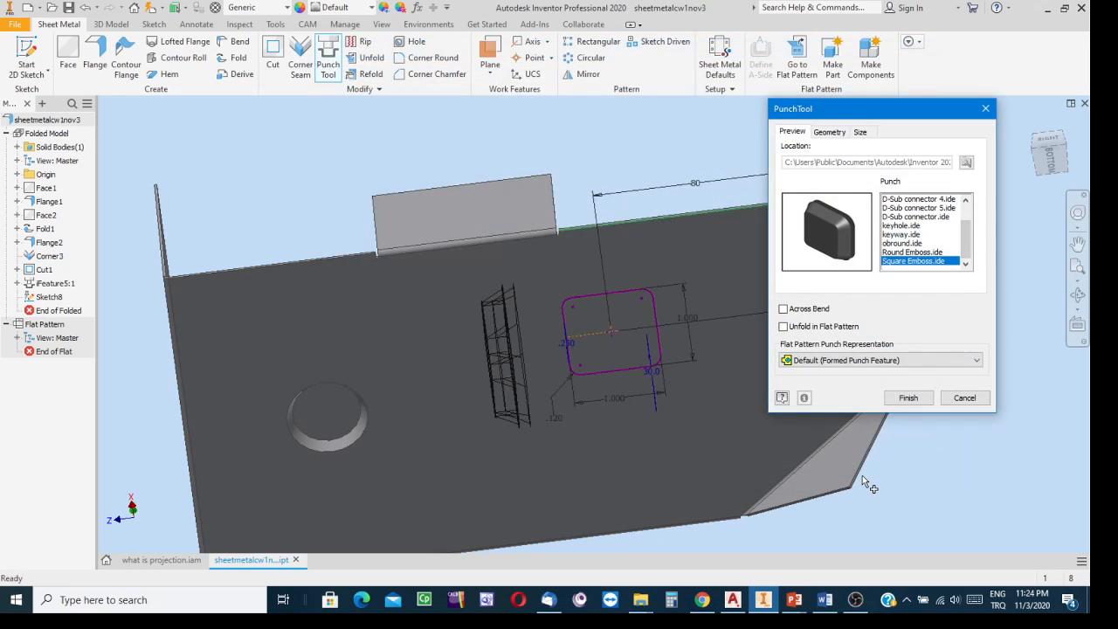
# - Set the Square Emboss punch's rotation angle about its centre to 45 degrees
pyautogui.click(1057, 164)
pyautogui.scroll(5, 648, 335)
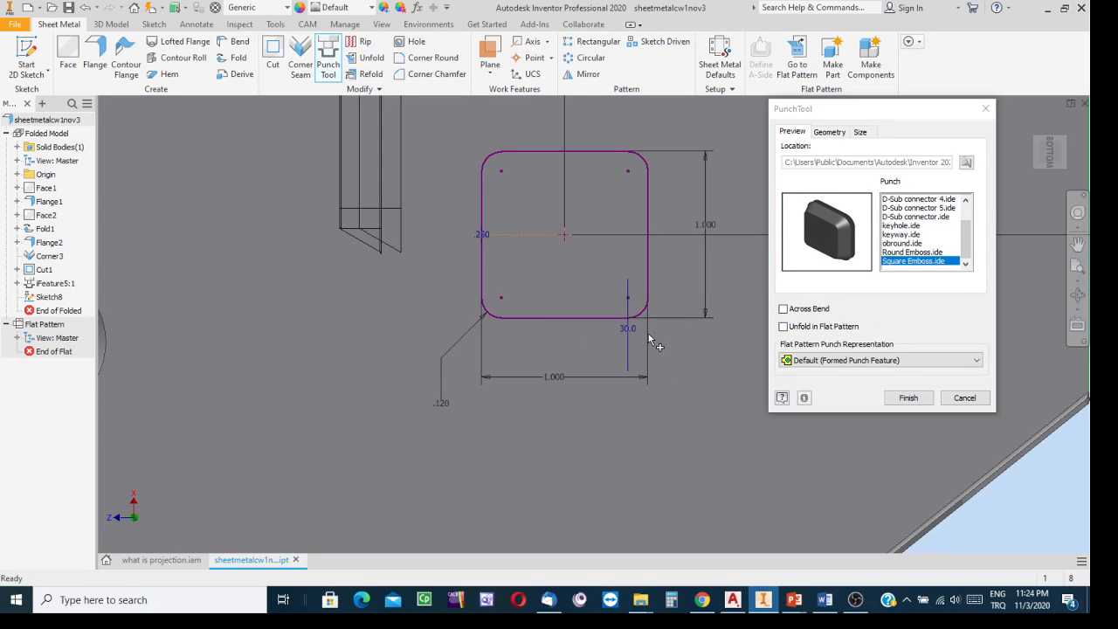
pyautogui.moveTo(649, 336); pyautogui.dragTo(491, 419, button='middle')
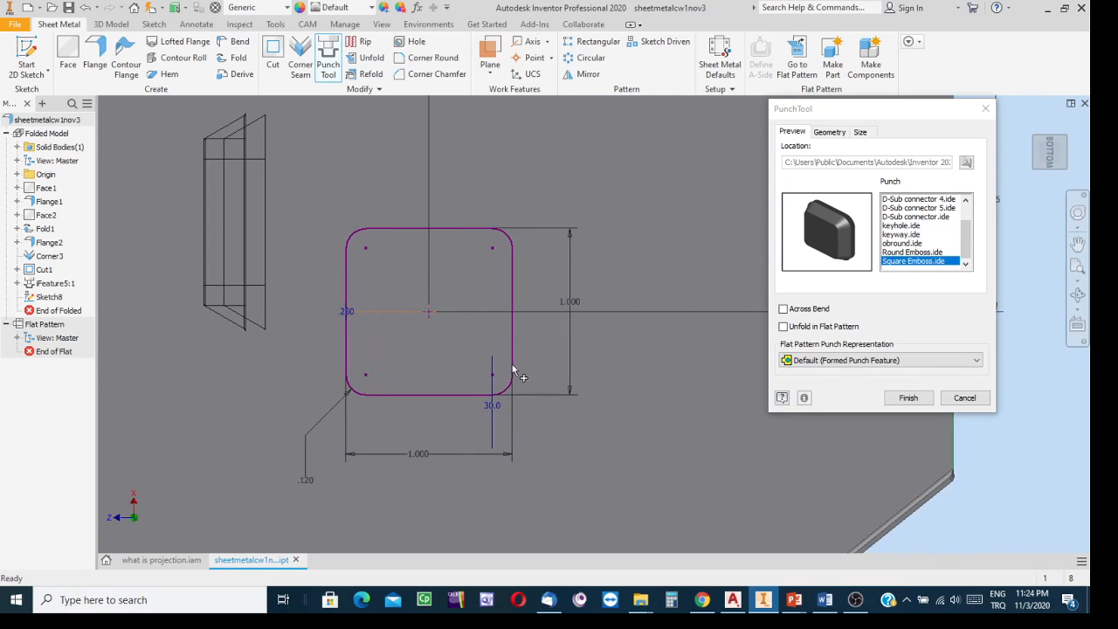
pyautogui.scroll(-5, 563, 350)
pyautogui.moveTo(573, 354); pyautogui.dragTo(489, 346, button='middle')
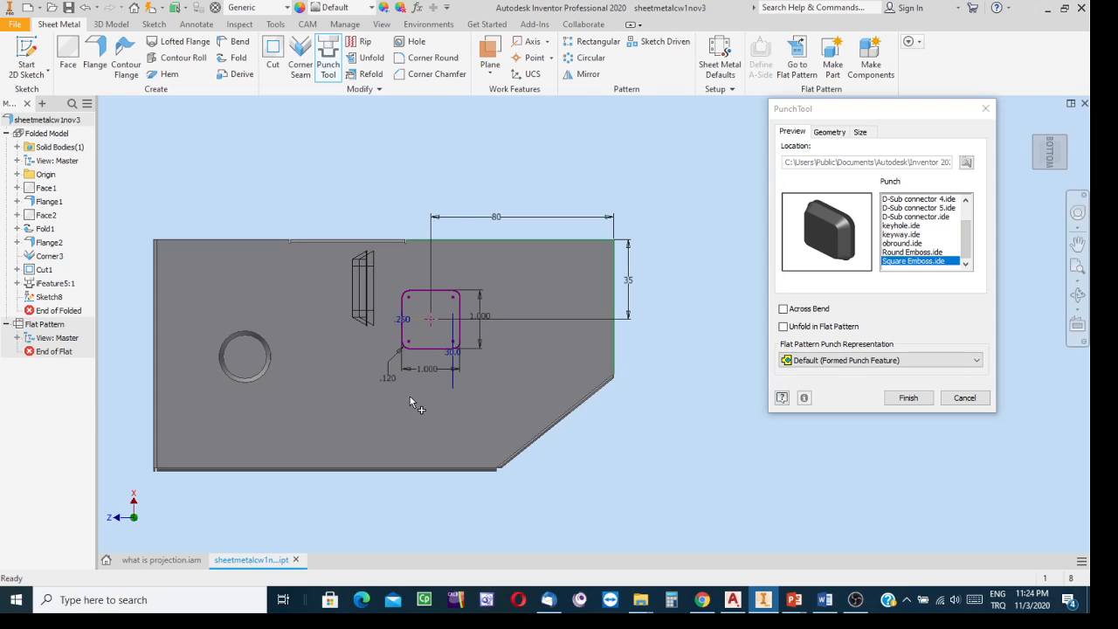
pyautogui.scroll(3, 488, 330)
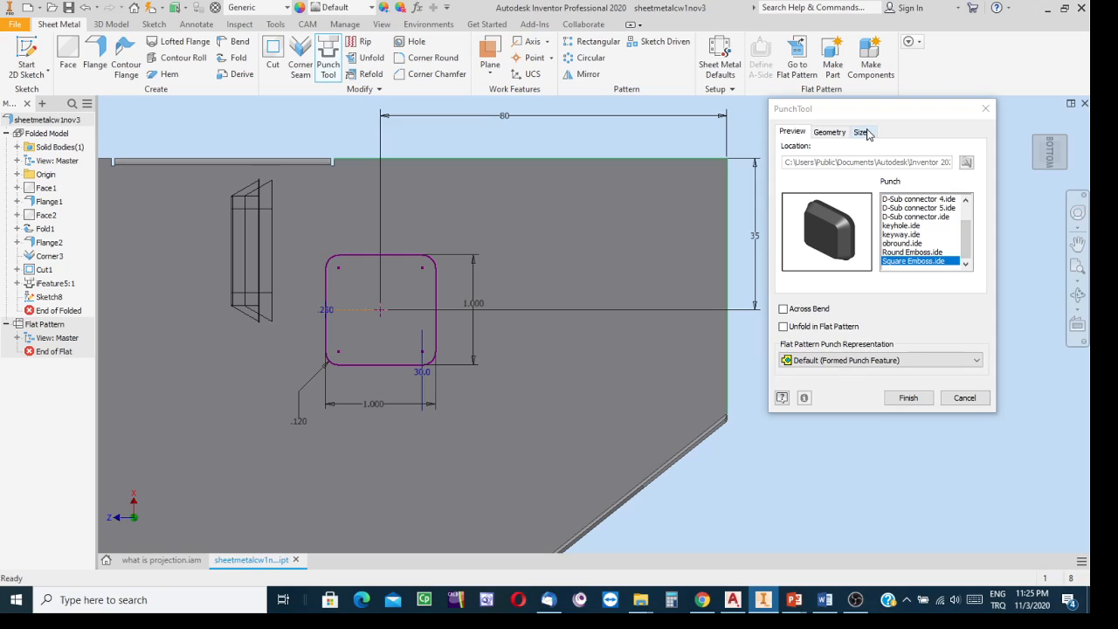
pyautogui.click(830, 133)
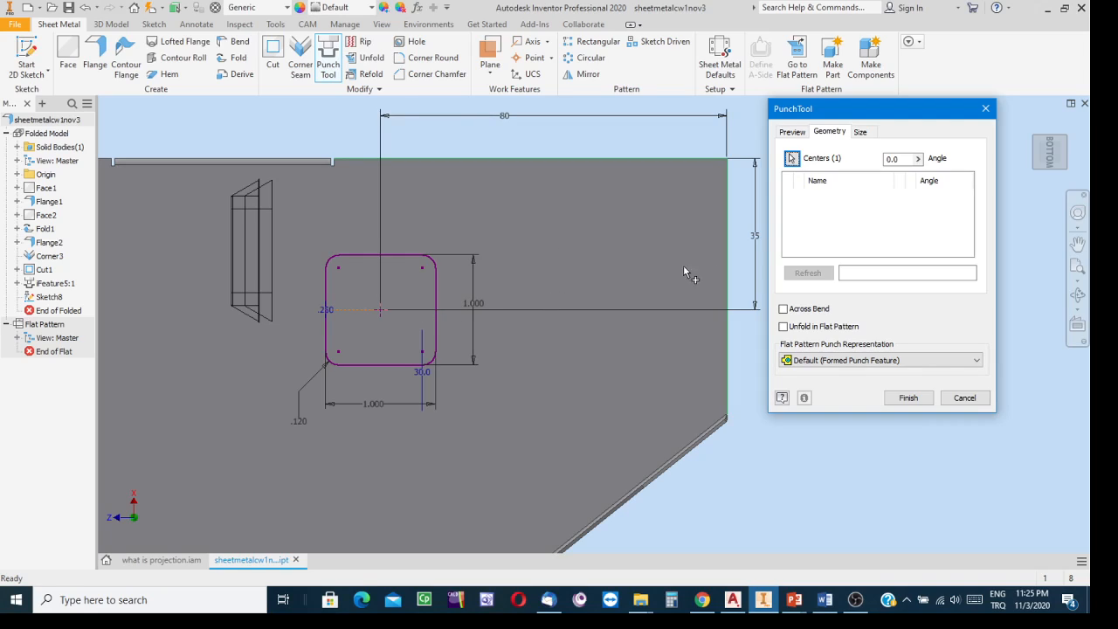
pyautogui.doubleClick(907, 160)
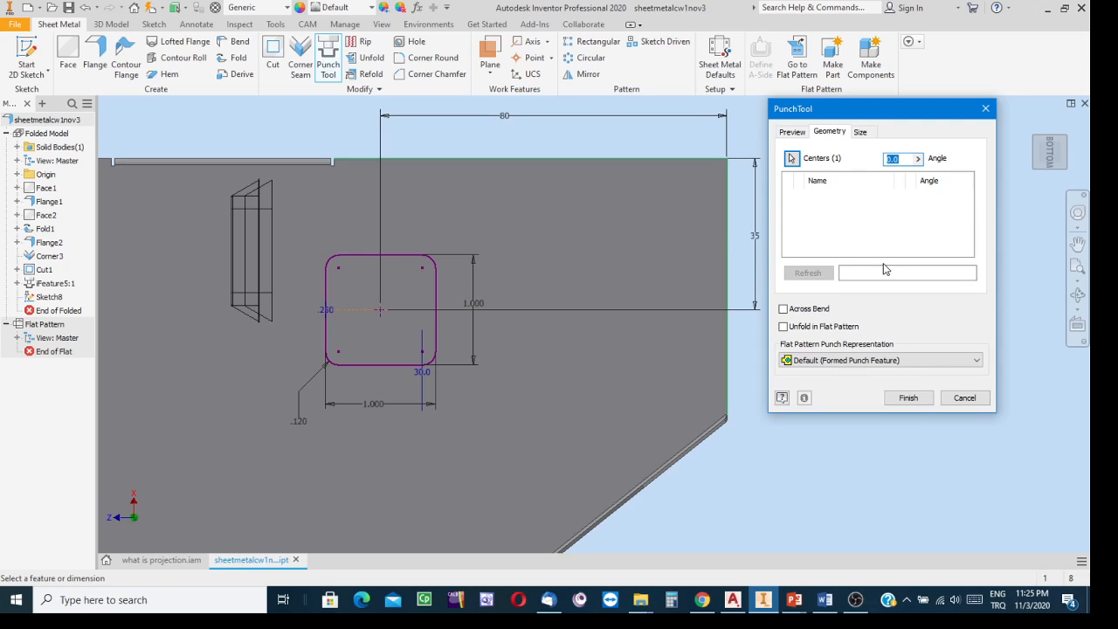
pyautogui.write('30')
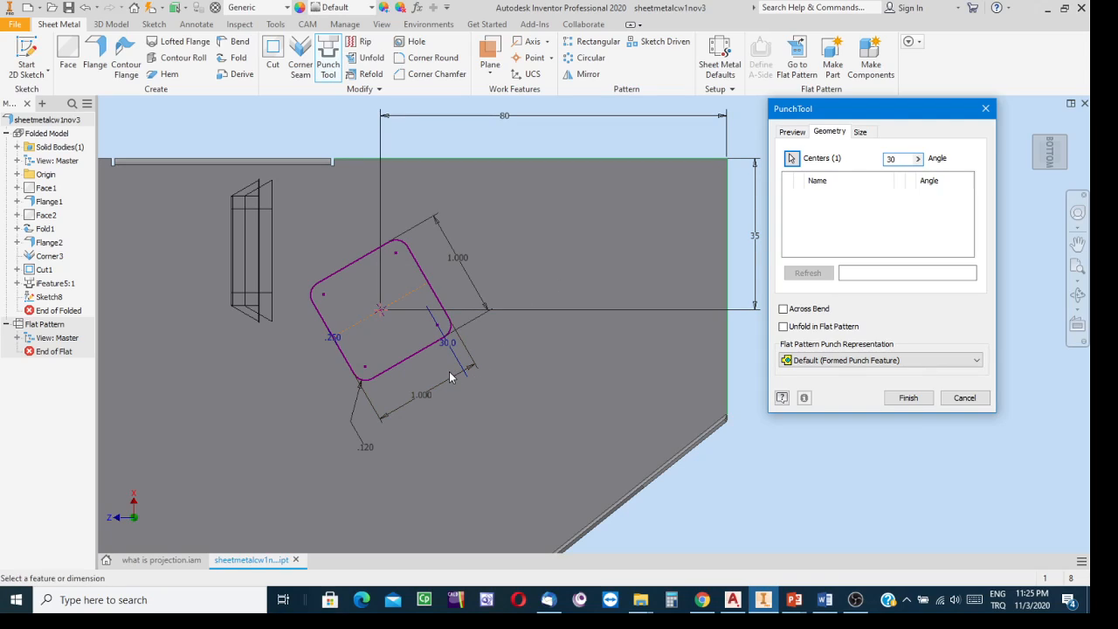
pyautogui.press('BackSpace')
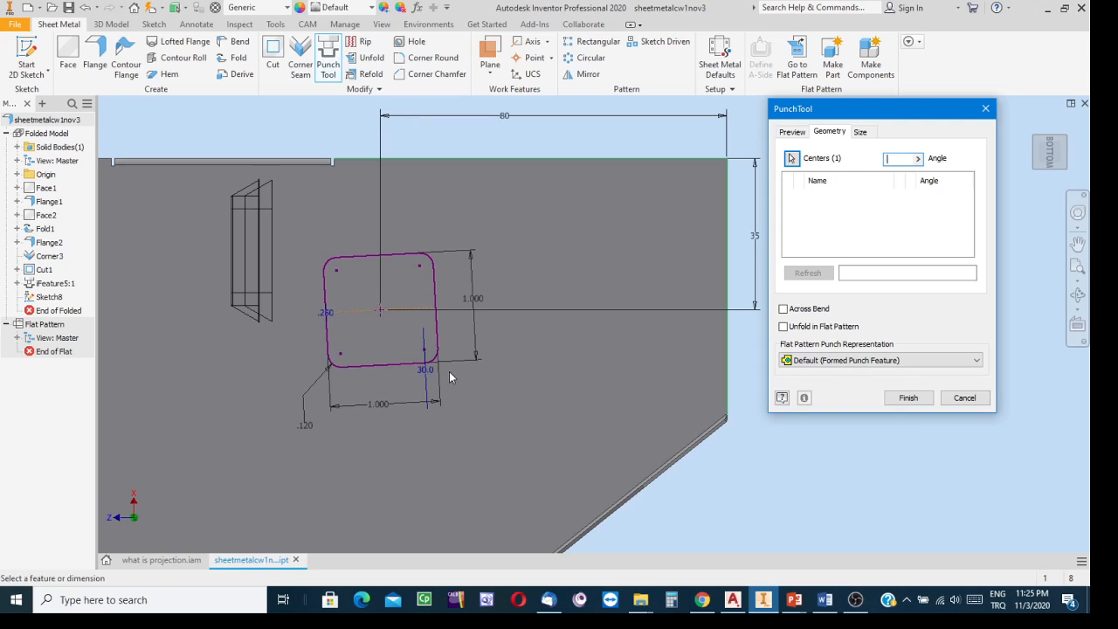
pyautogui.write('5')
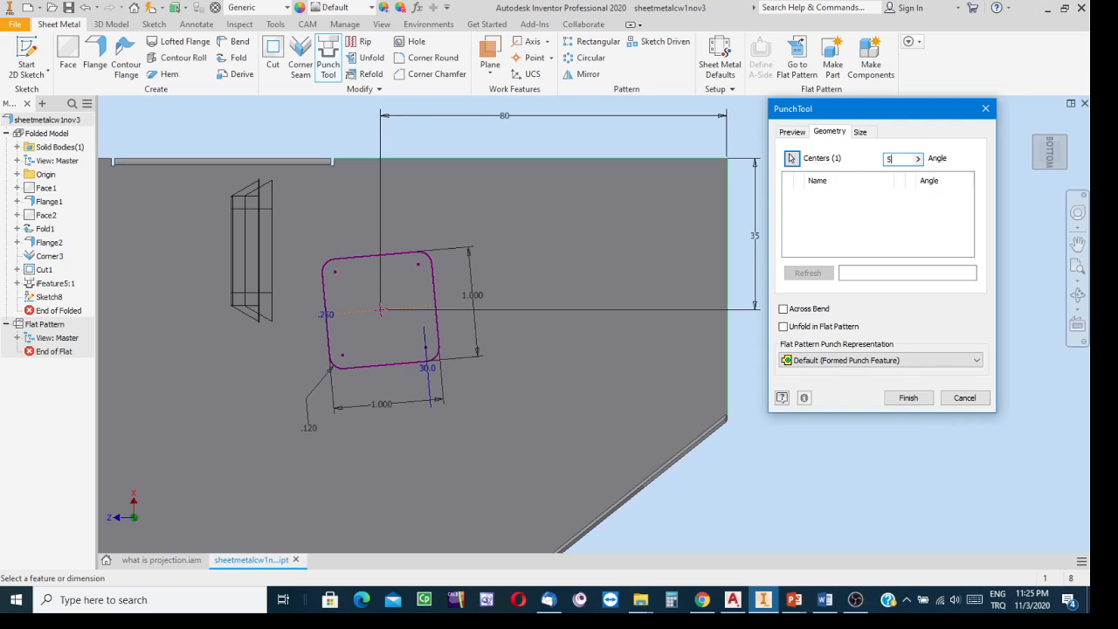
pyautogui.write('45')
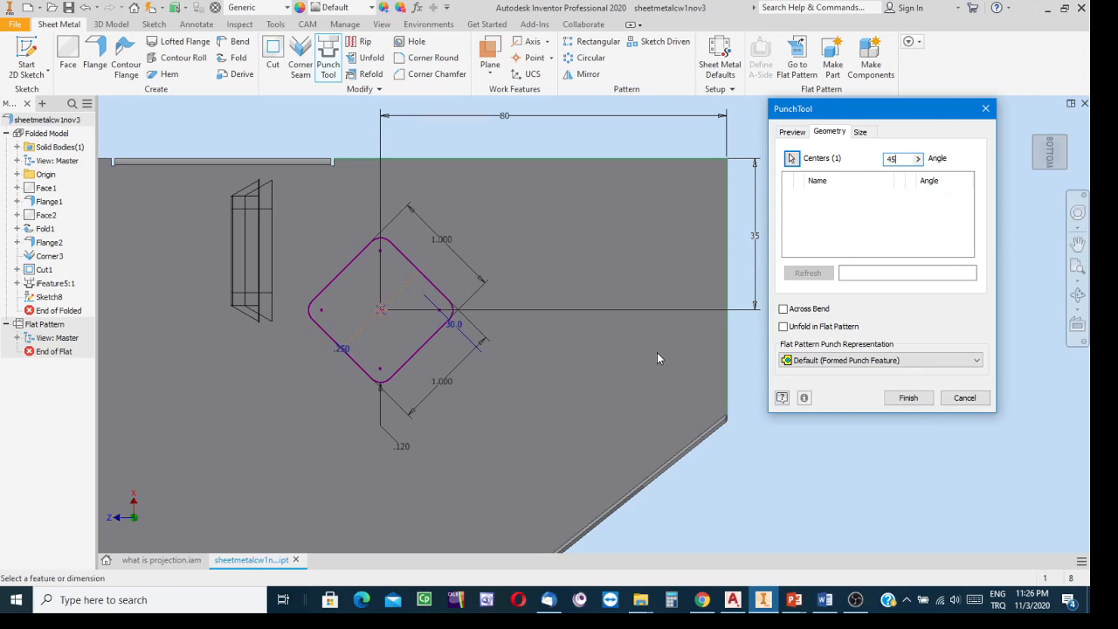
# - Set the Square Emboss size to a width of 20 mm and a length of 10 mm
pyautogui.click(861, 133)
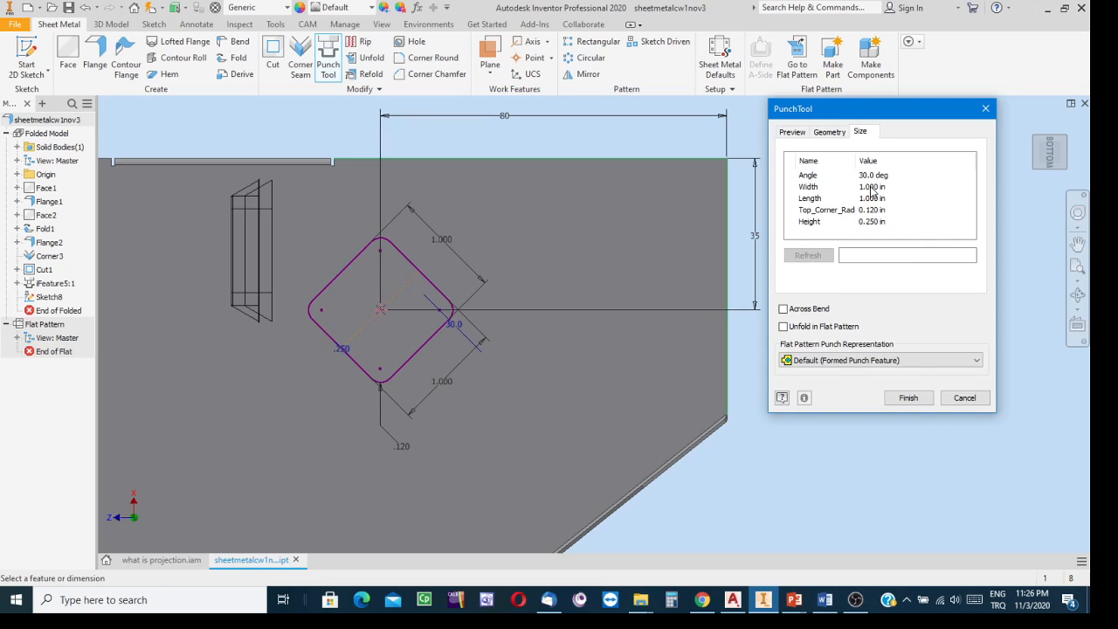
pyautogui.click(871, 187)
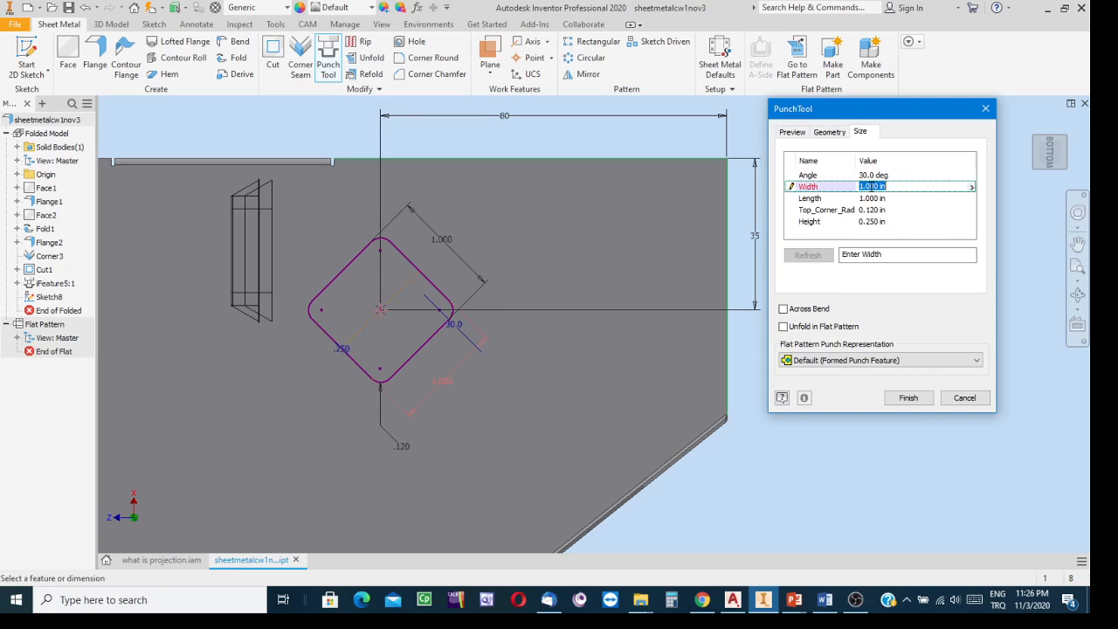
pyautogui.click(972, 187)
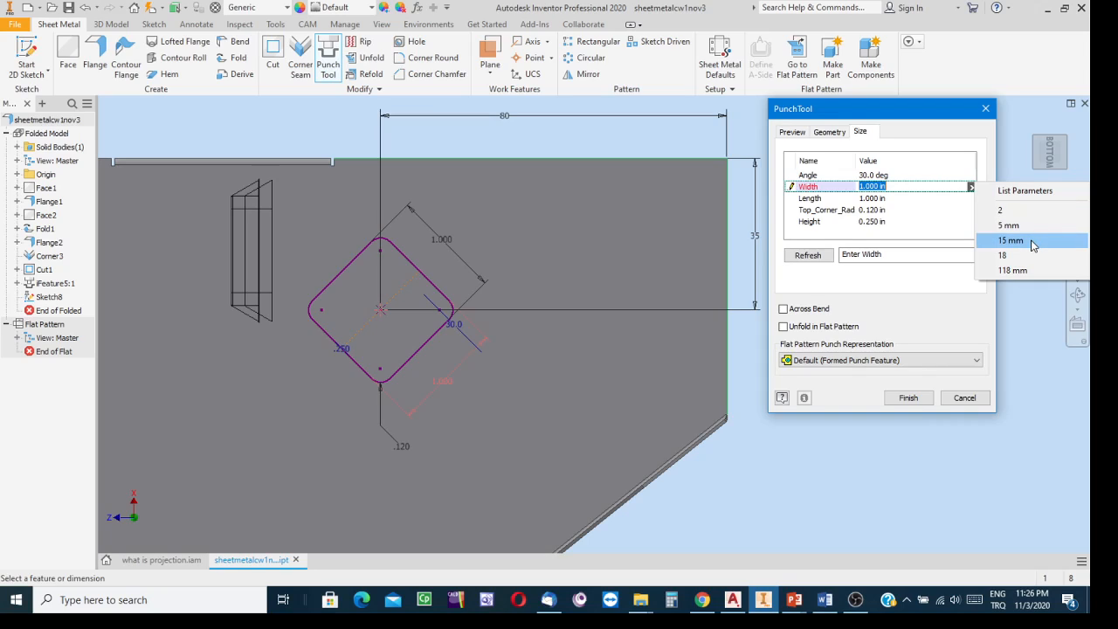
pyautogui.click(906, 186)
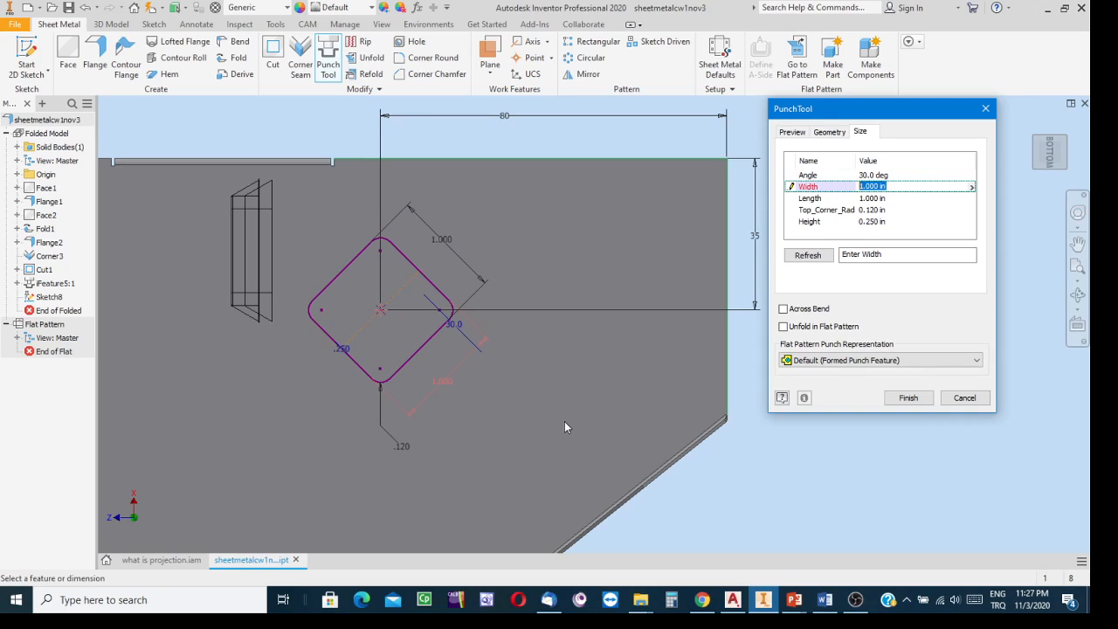
pyautogui.write('20 mm')
pyautogui.click(895, 199)
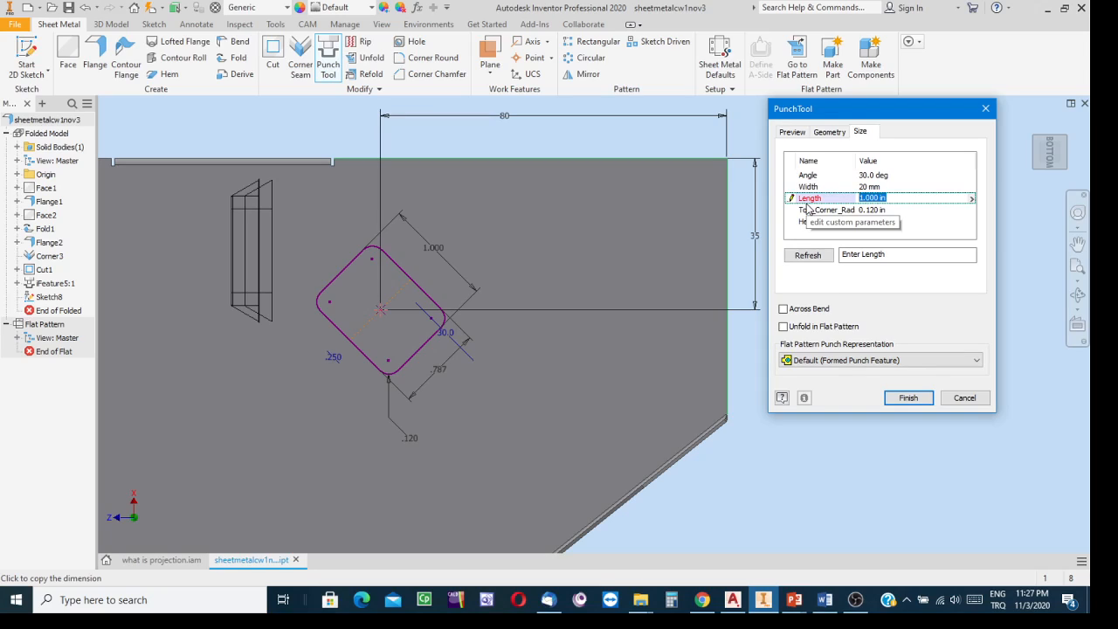
pyautogui.write('10')
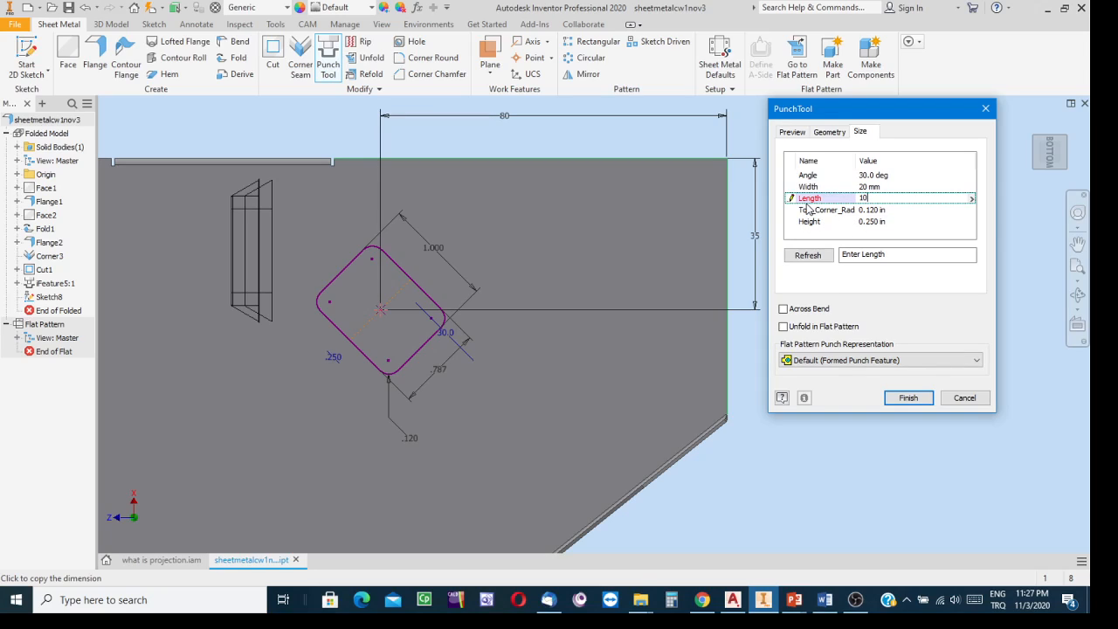
pyautogui.write(' mm')
# - Set the Square Emboss height to 3 mm, keep its 30 degree Angle parameter, and create the punch feature
pyautogui.click(874, 223)
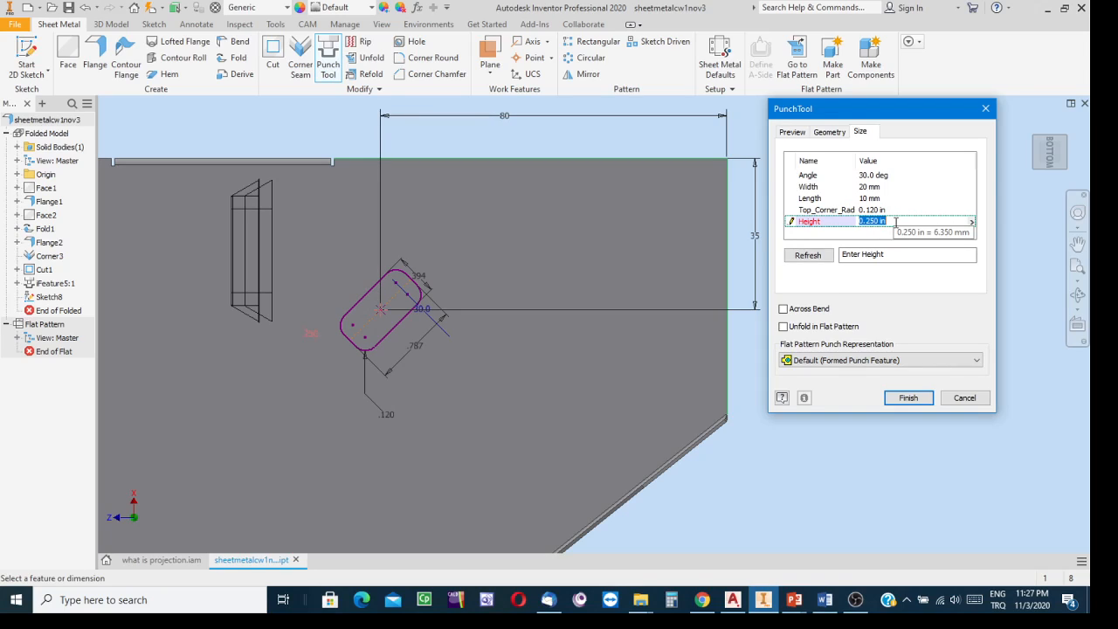
pyautogui.write('2')
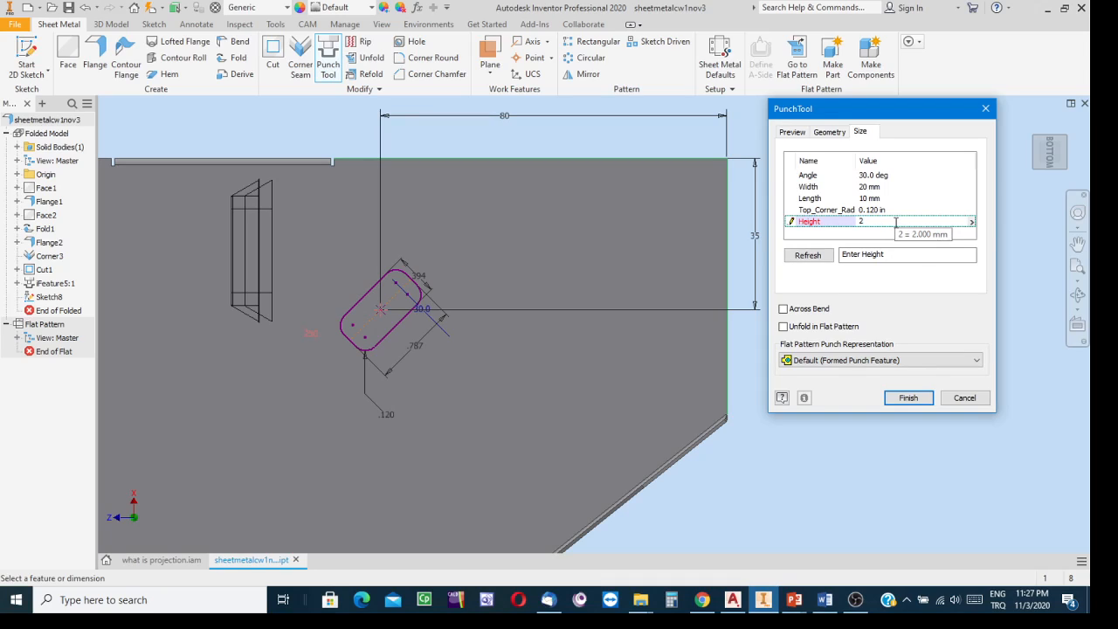
pyautogui.press('BackSpace')
pyautogui.write('3 mm')
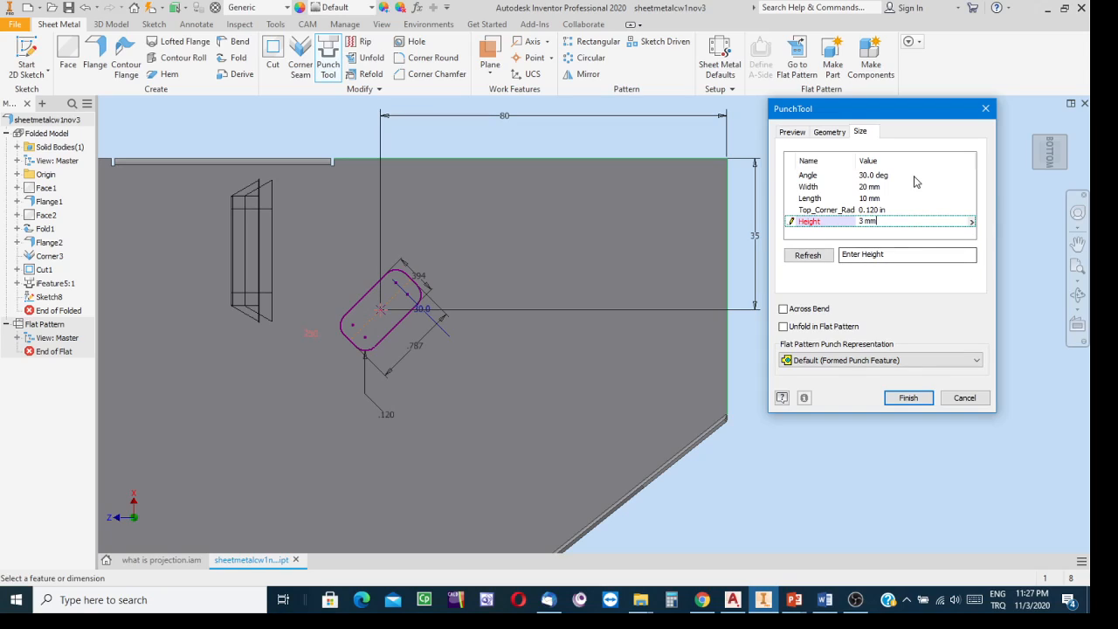
pyautogui.click(864, 175)
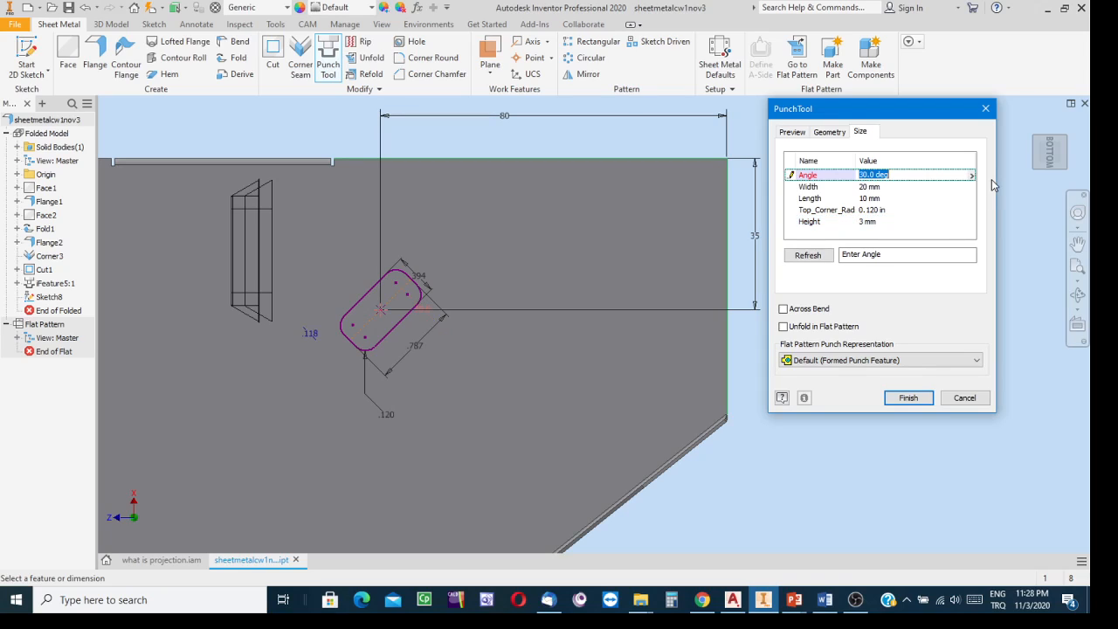
pyautogui.click(972, 175)
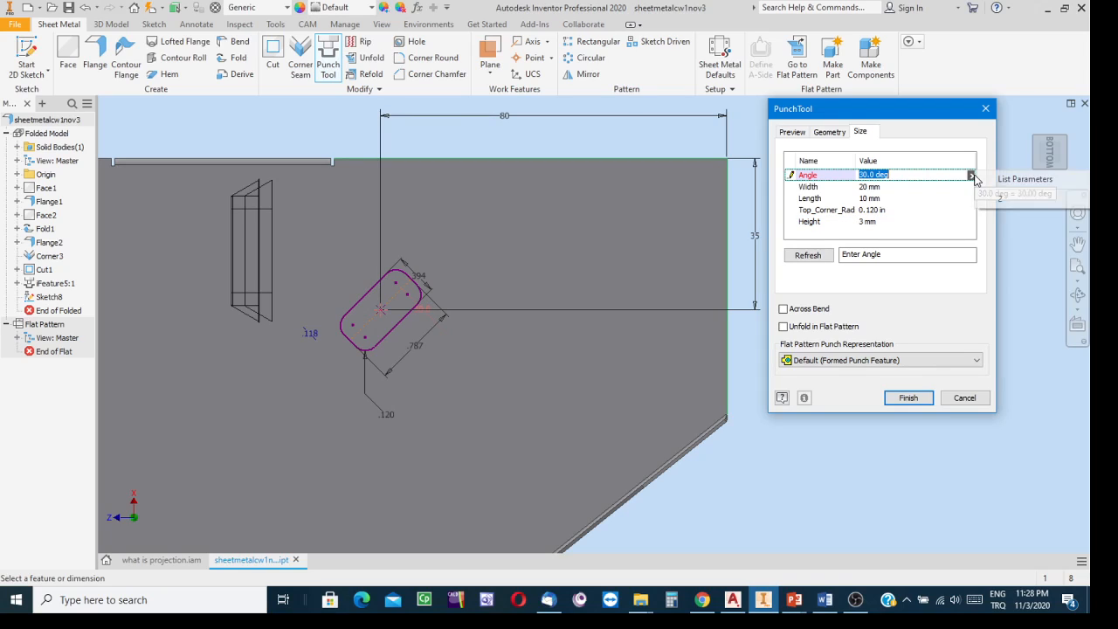
pyautogui.click(926, 175)
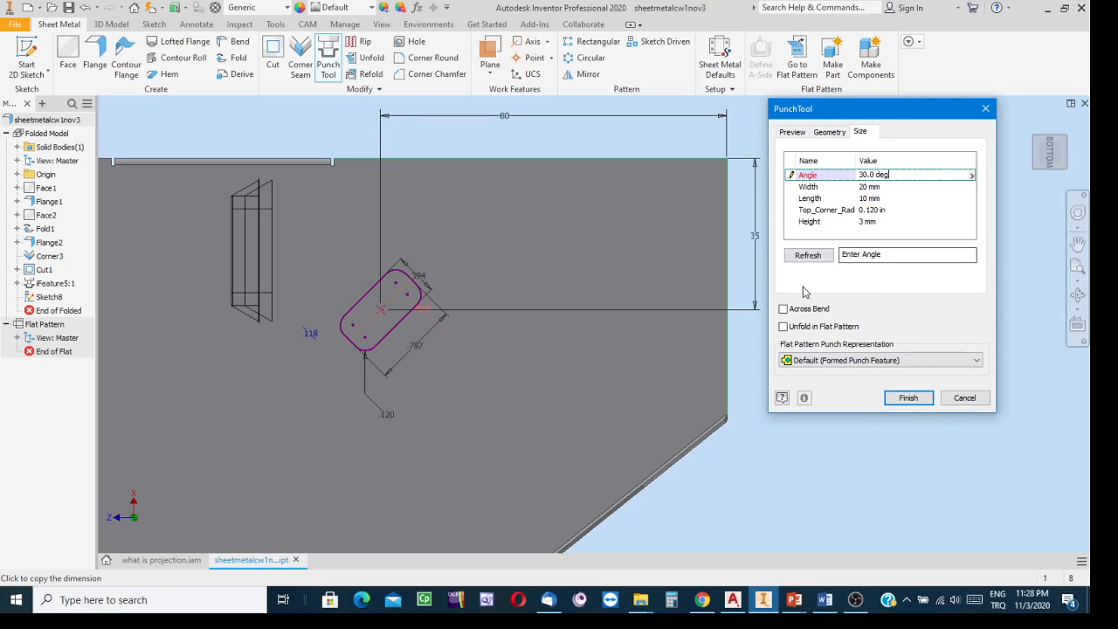
pyautogui.click(908, 399)
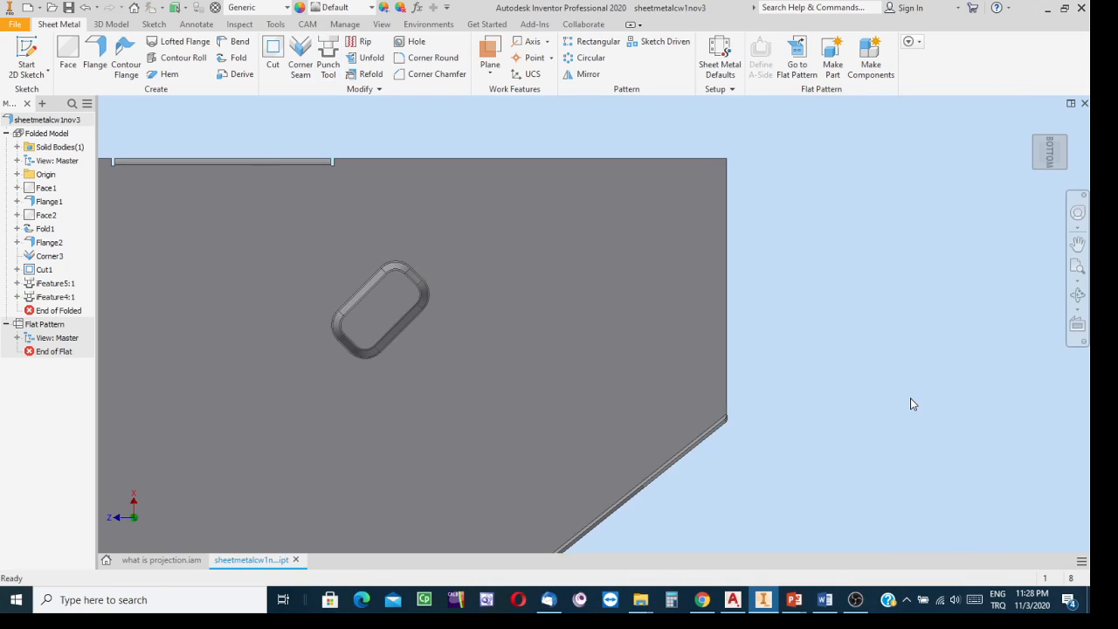
pyautogui.scroll(-5, 475, 320)
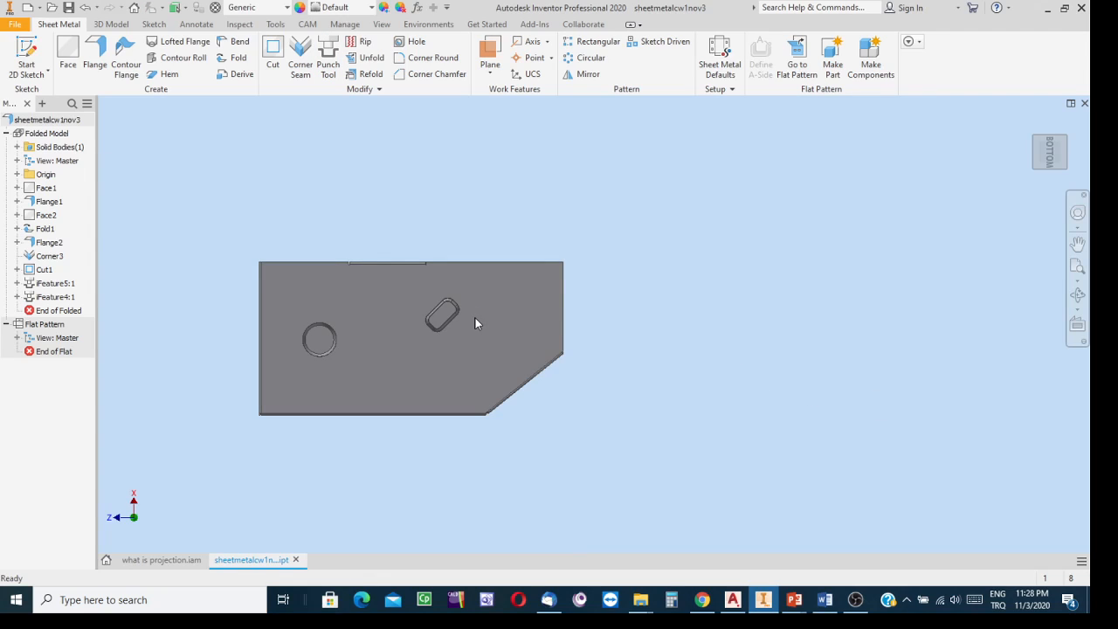
# - Edit the Square Emboss punch feature on the base and set its Angle parameter to 20 degrees
pyautogui.scroll(5, 475, 318)
pyautogui.scroll(-3, 445, 320)
pyautogui.scroll(1, 501, 303)
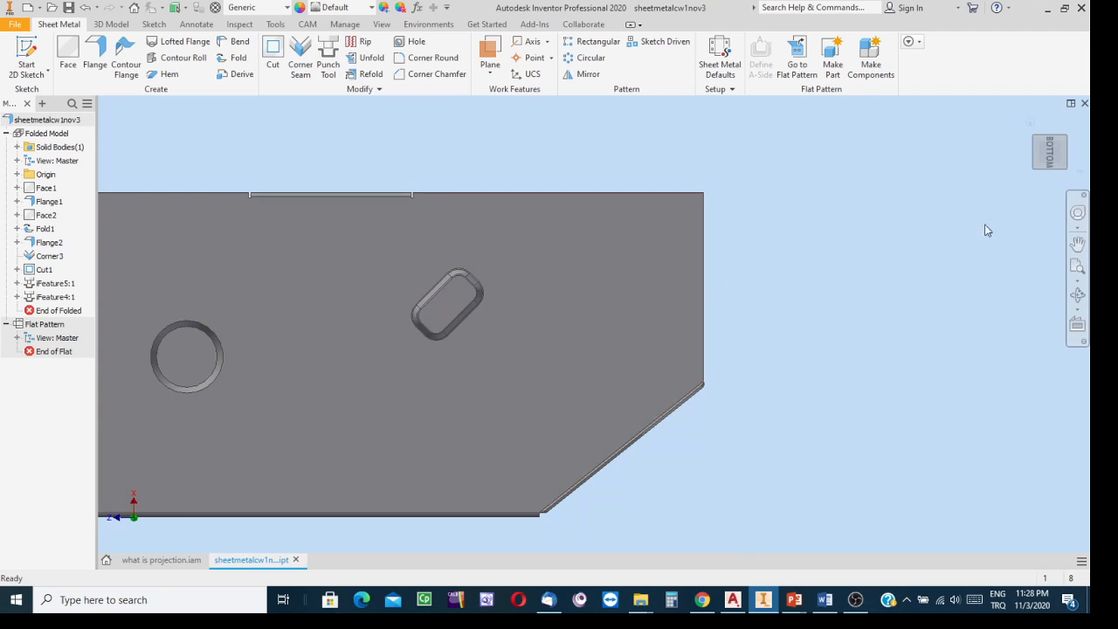
pyautogui.click(1077, 295)
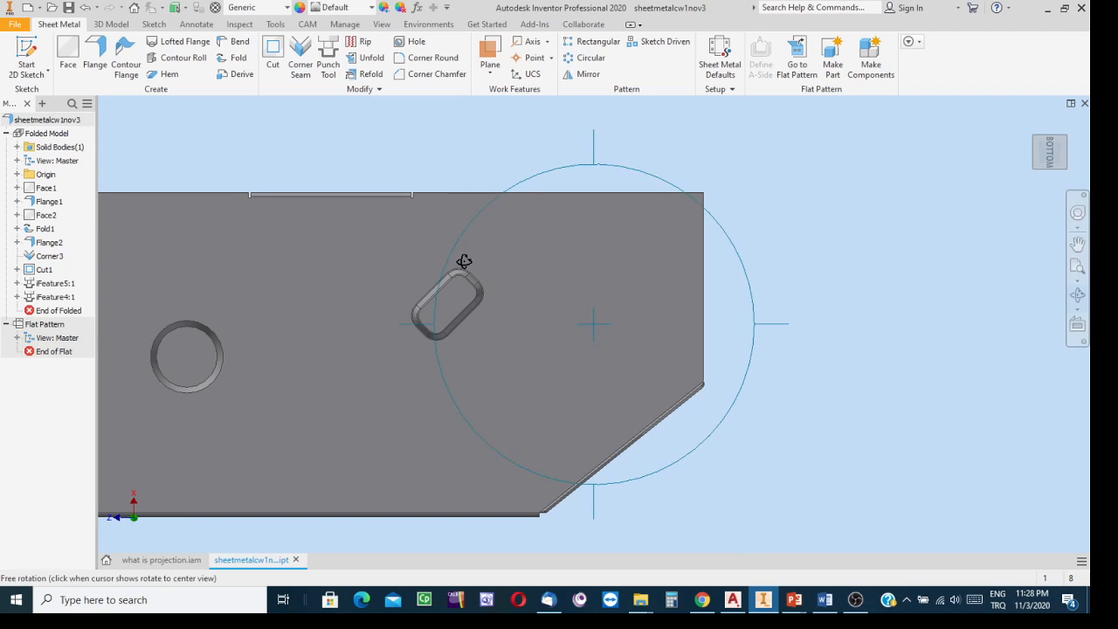
pyautogui.moveTo(464, 261); pyautogui.dragTo(265, 524)
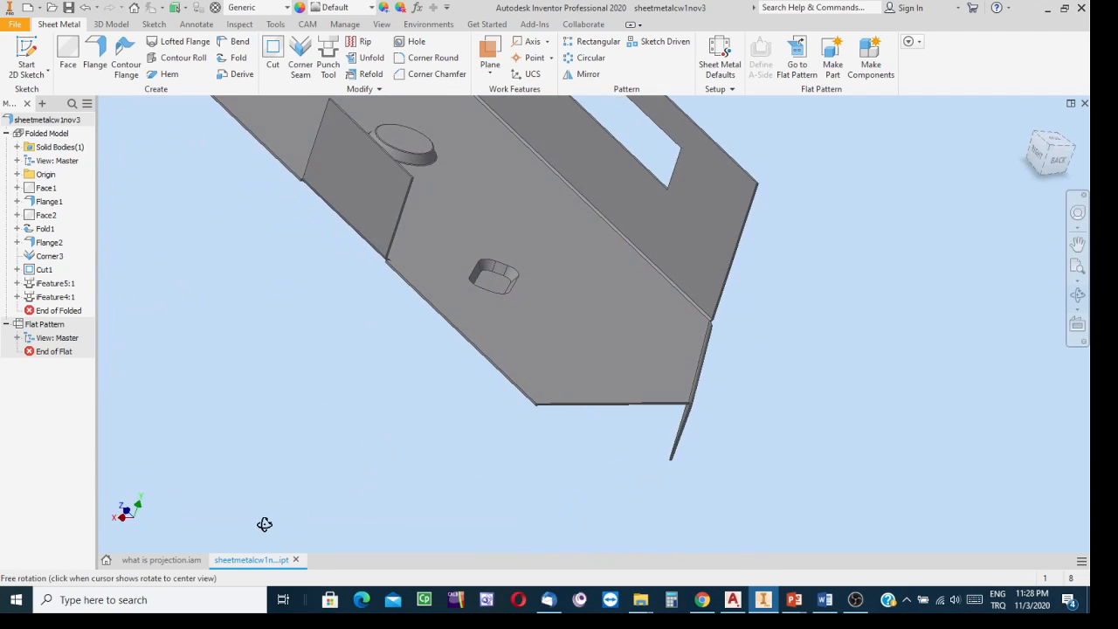
pyautogui.scroll(-5, 501, 272)
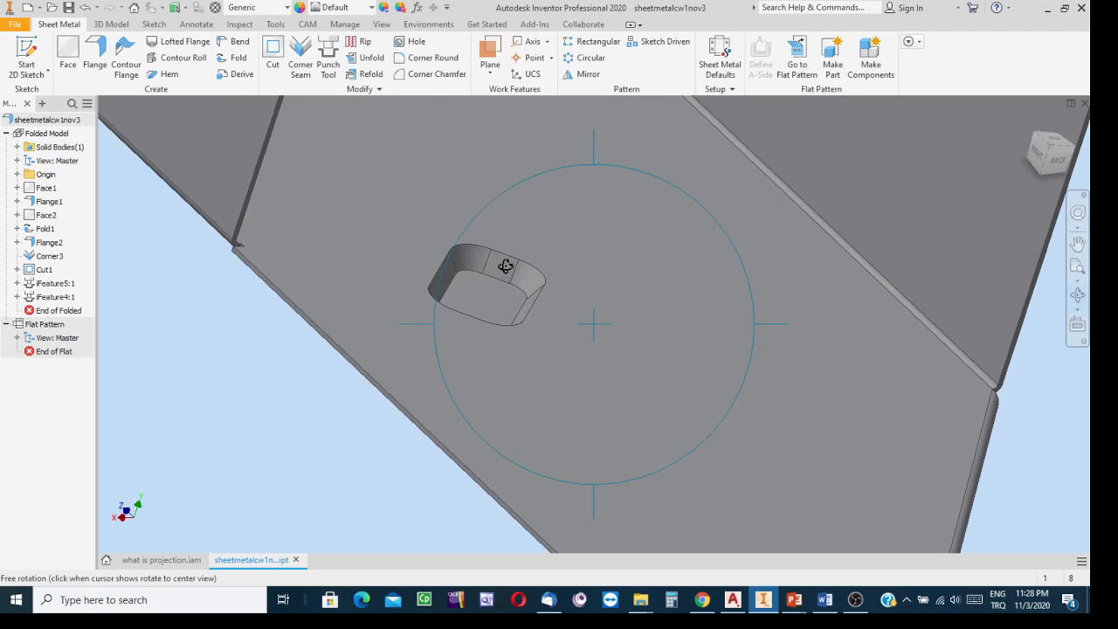
pyautogui.press('Escape')
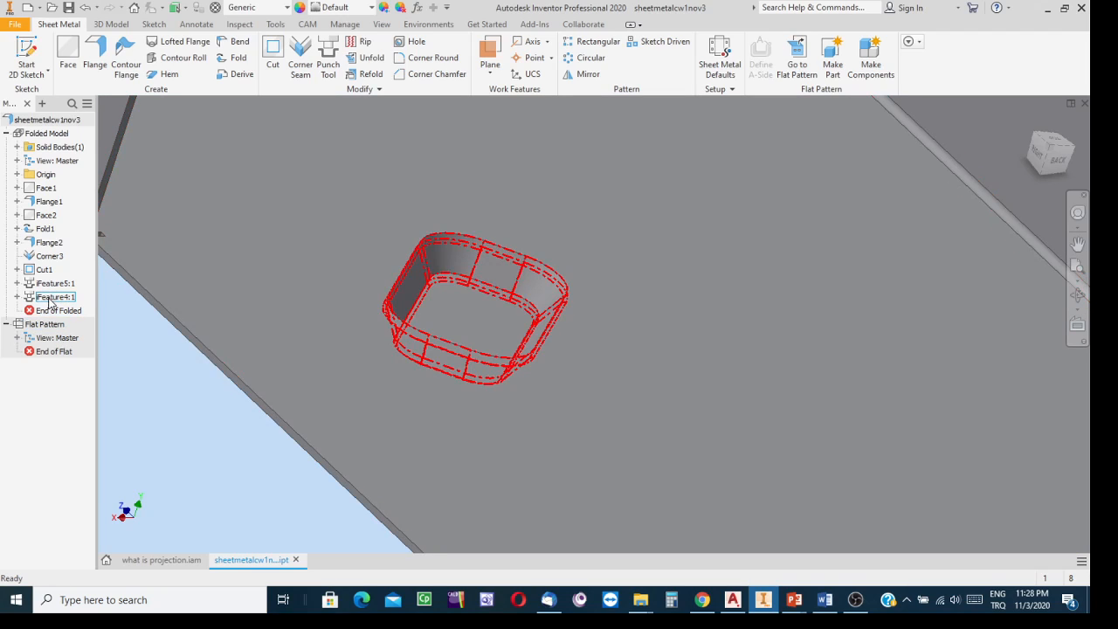
pyautogui.rightClick(51, 301)
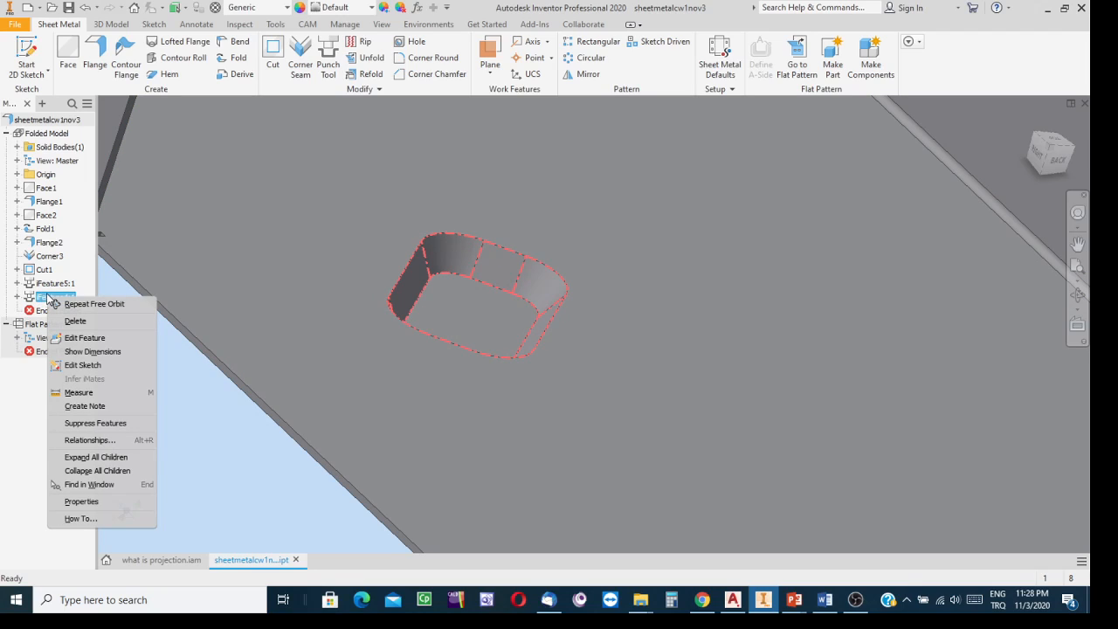
pyautogui.click(95, 340)
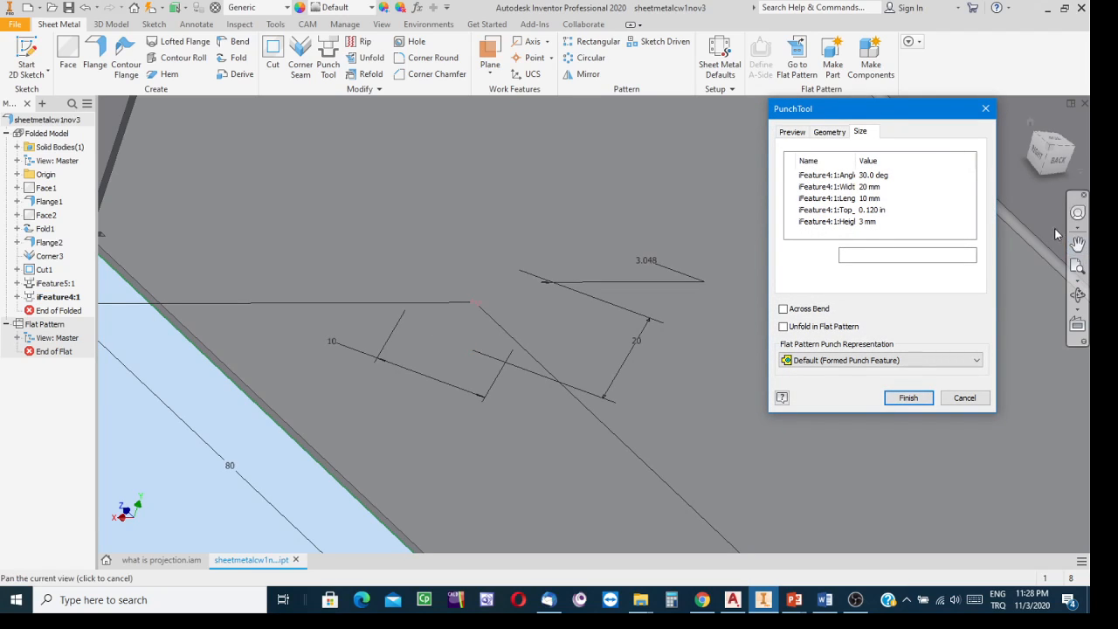
pyautogui.click(874, 175)
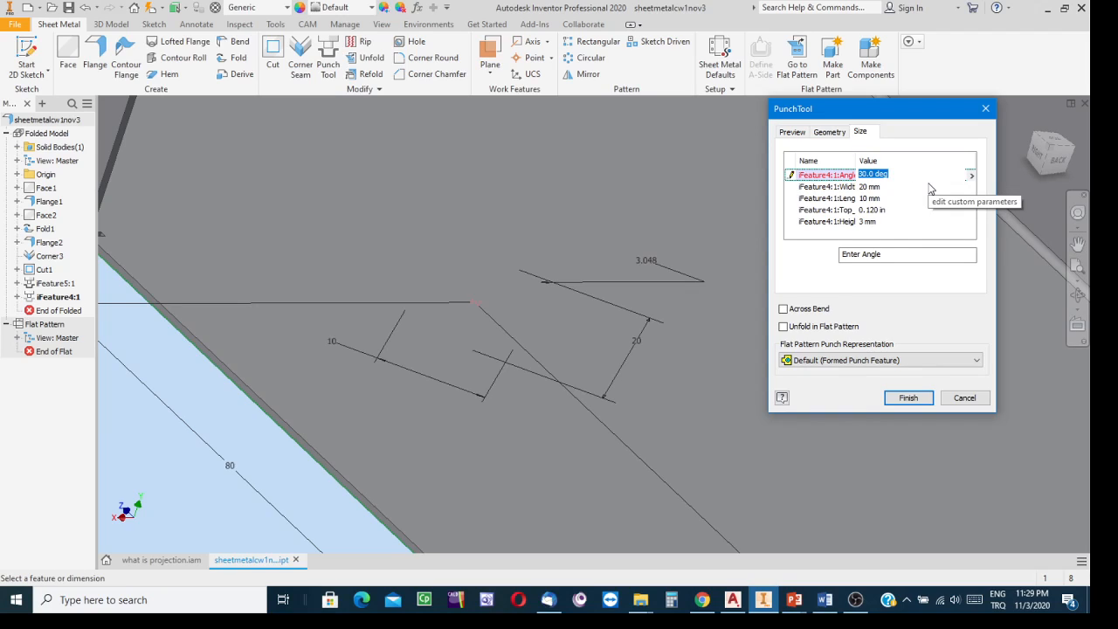
pyautogui.write('20')
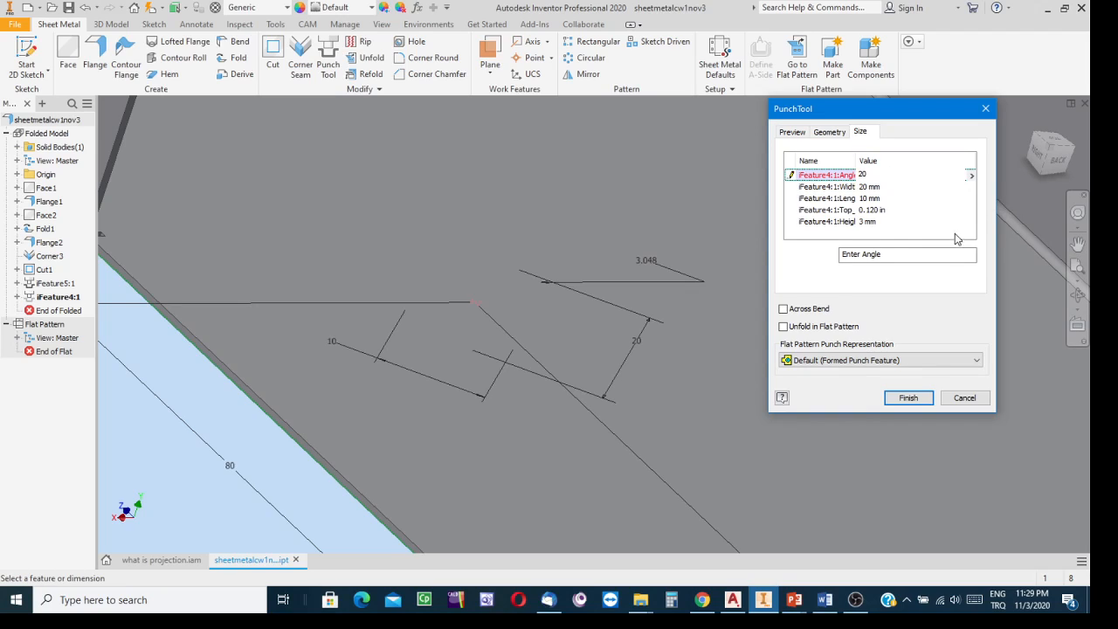
pyautogui.click(916, 397)
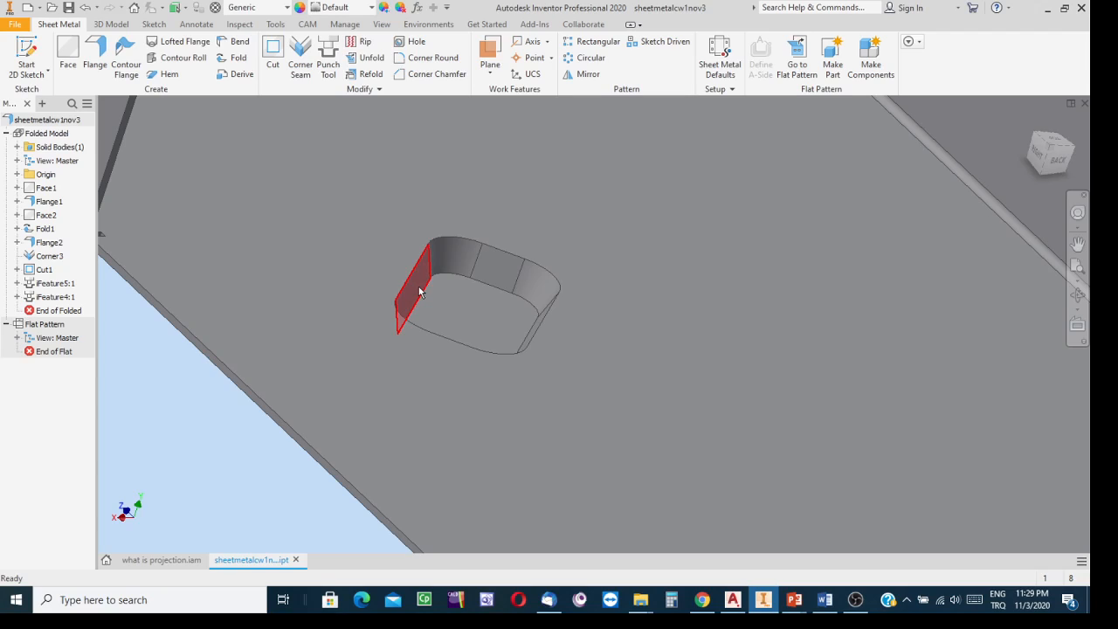
pyautogui.moveTo(440, 313)
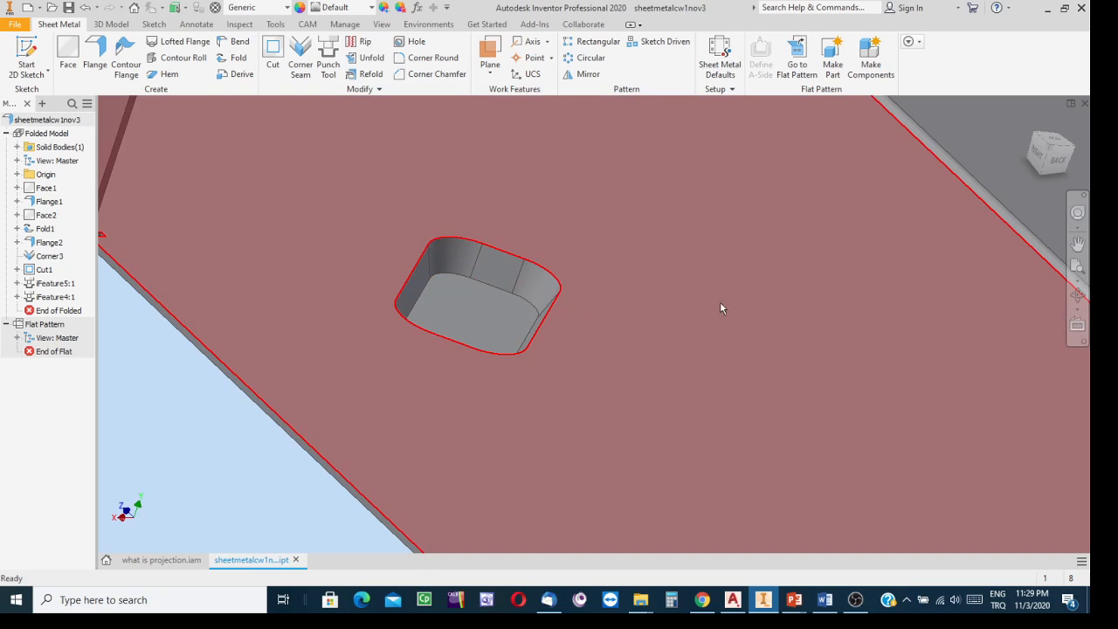
# - Switch from the folded part to its flat pattern
pyautogui.scroll(-5, 617, 330)
pyautogui.scroll(-3, 629, 329)
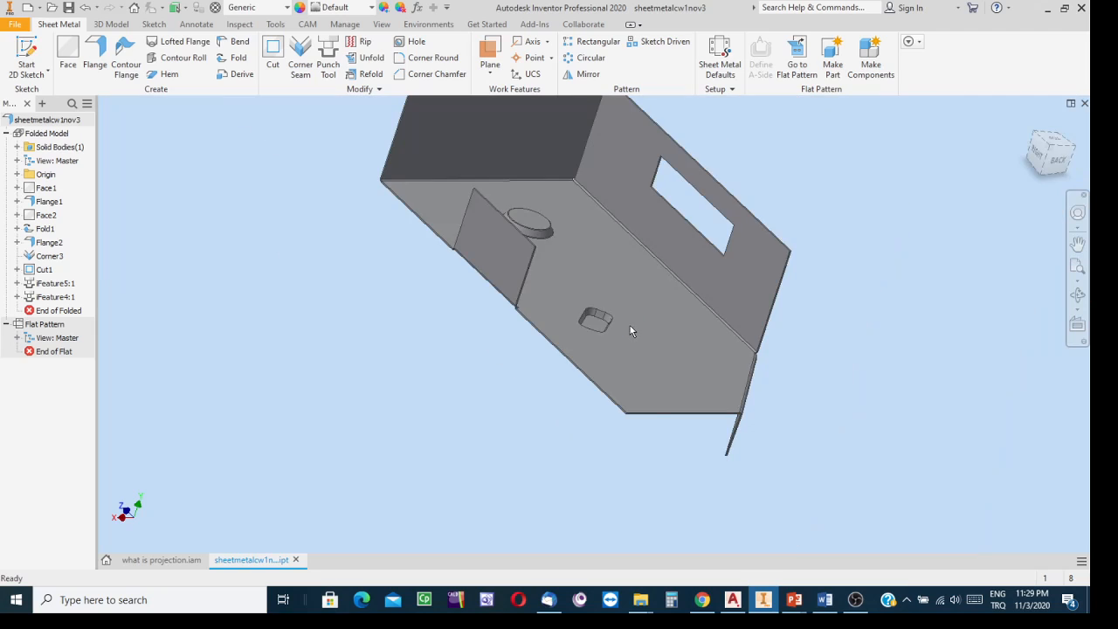
pyautogui.moveTo(632, 330); pyautogui.dragTo(487, 346, button='middle')
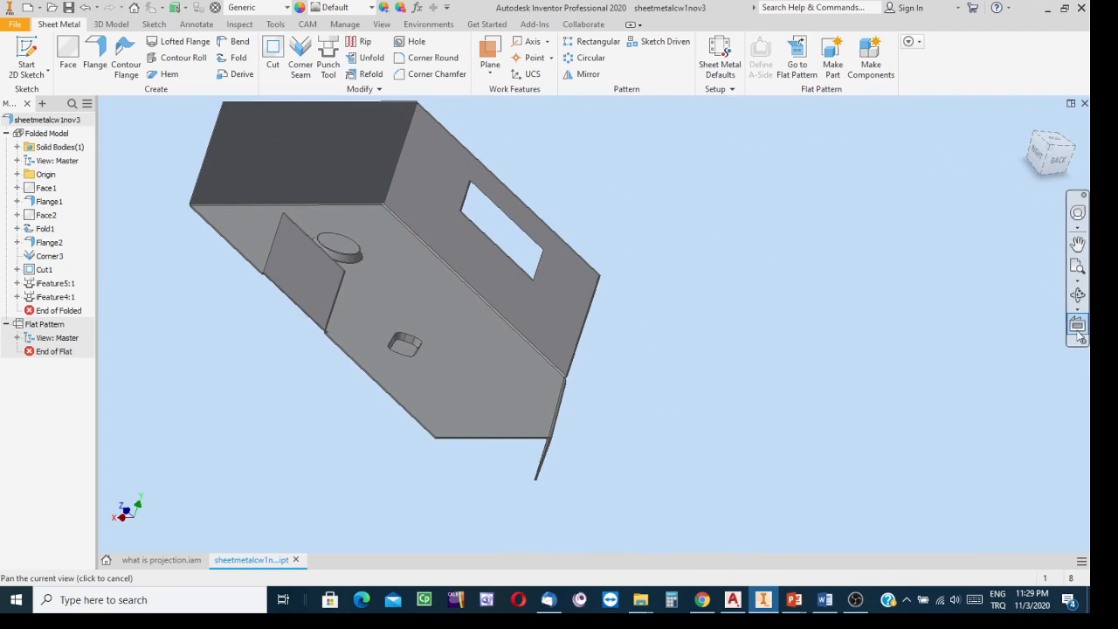
pyautogui.click(1077, 295)
pyautogui.moveTo(548, 312); pyautogui.dragTo(663, 409)
pyautogui.moveTo(664, 409); pyautogui.dragTo(664, 263, button='middle')
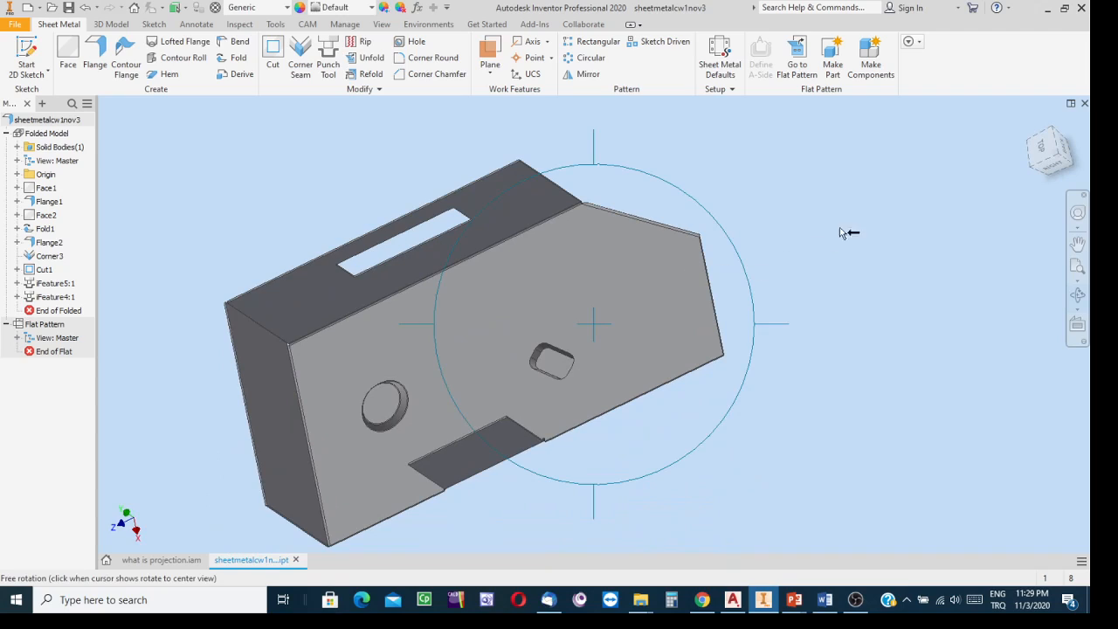
pyautogui.click(799, 51)
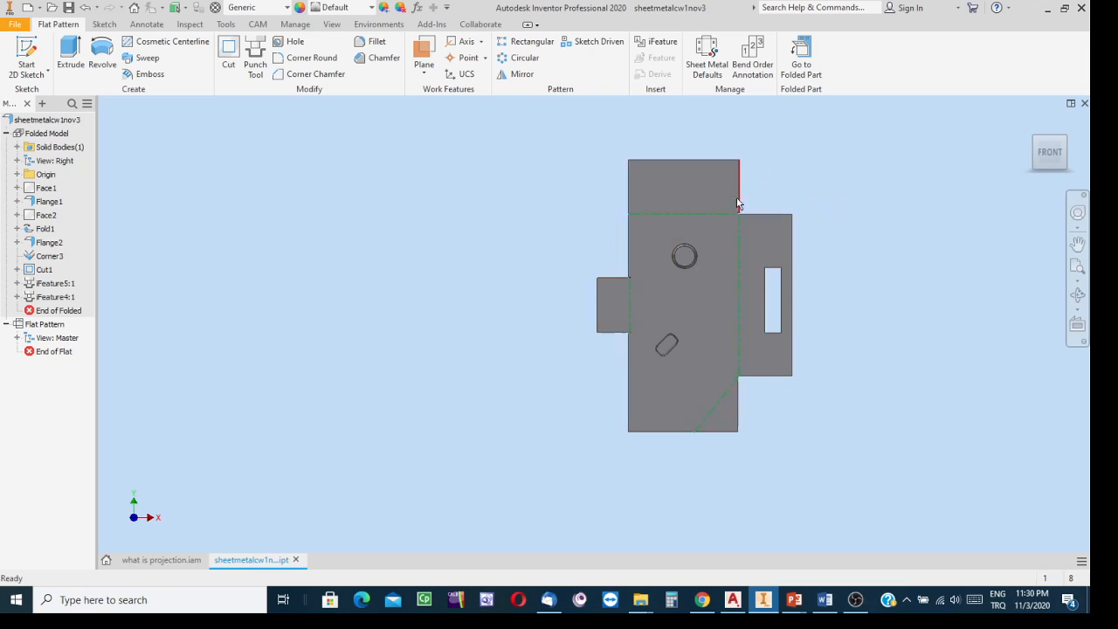
# - Examine the flat pattern's bend lines, its corner reliefs and the two punched embosses from the front and at an angle
pyautogui.scroll(5, 748, 214)
pyautogui.scroll(-2, 750, 214)
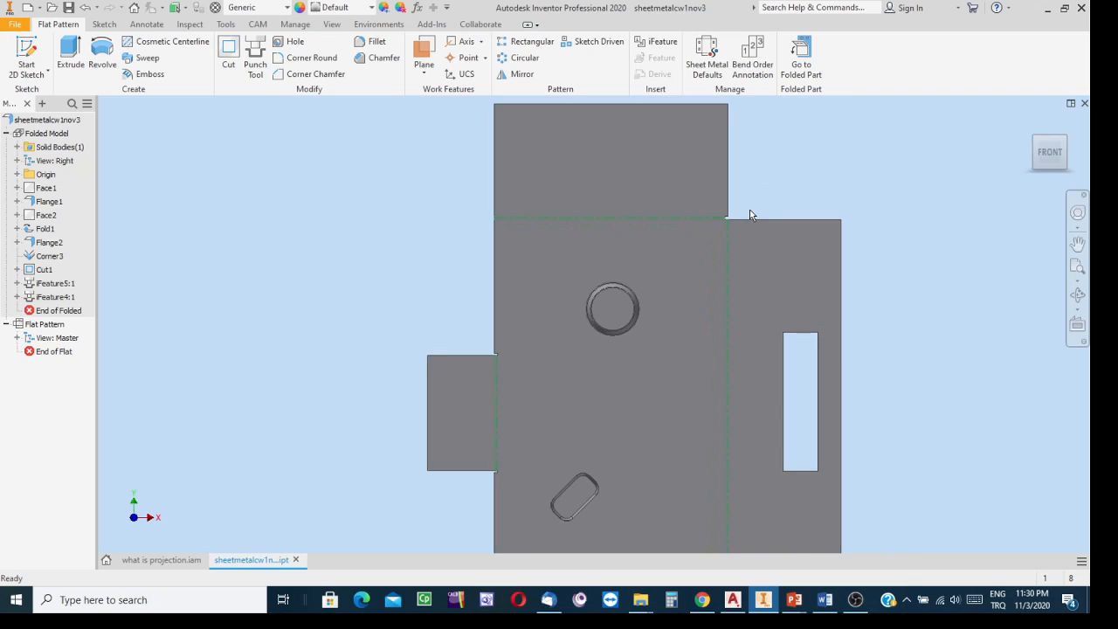
pyautogui.scroll(-2, 760, 212)
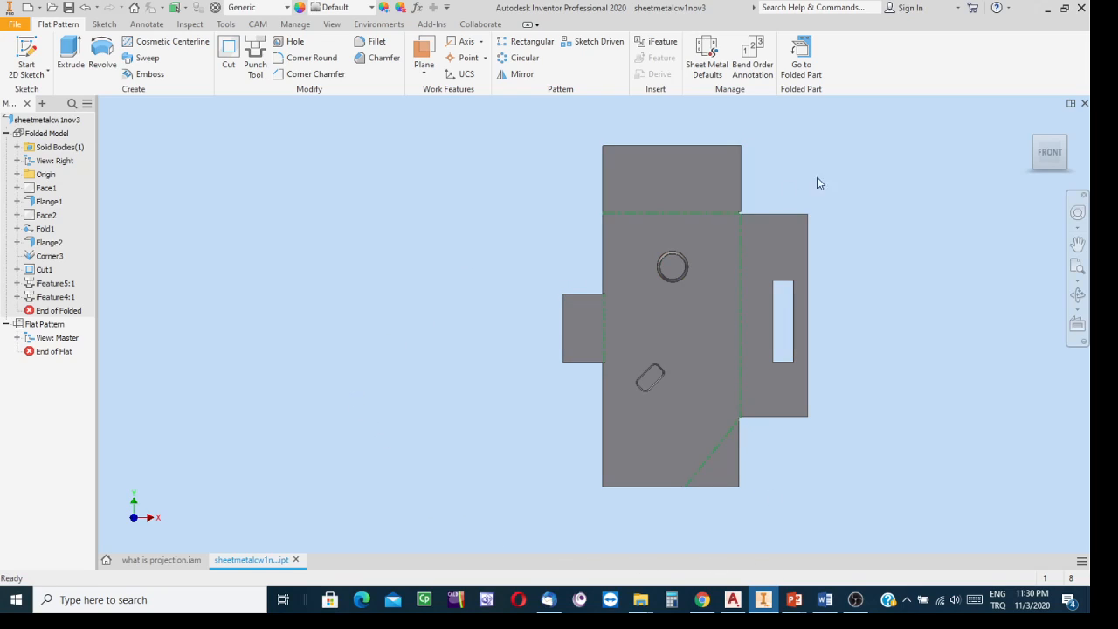
pyautogui.click(1078, 296)
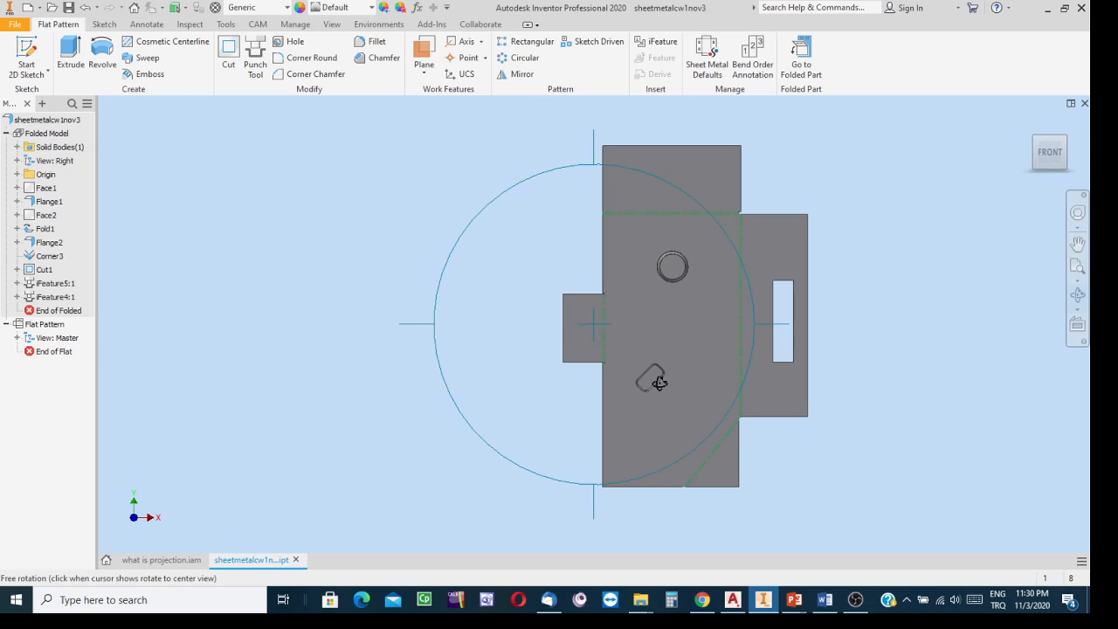
pyautogui.moveTo(658, 366); pyautogui.dragTo(632, 316)
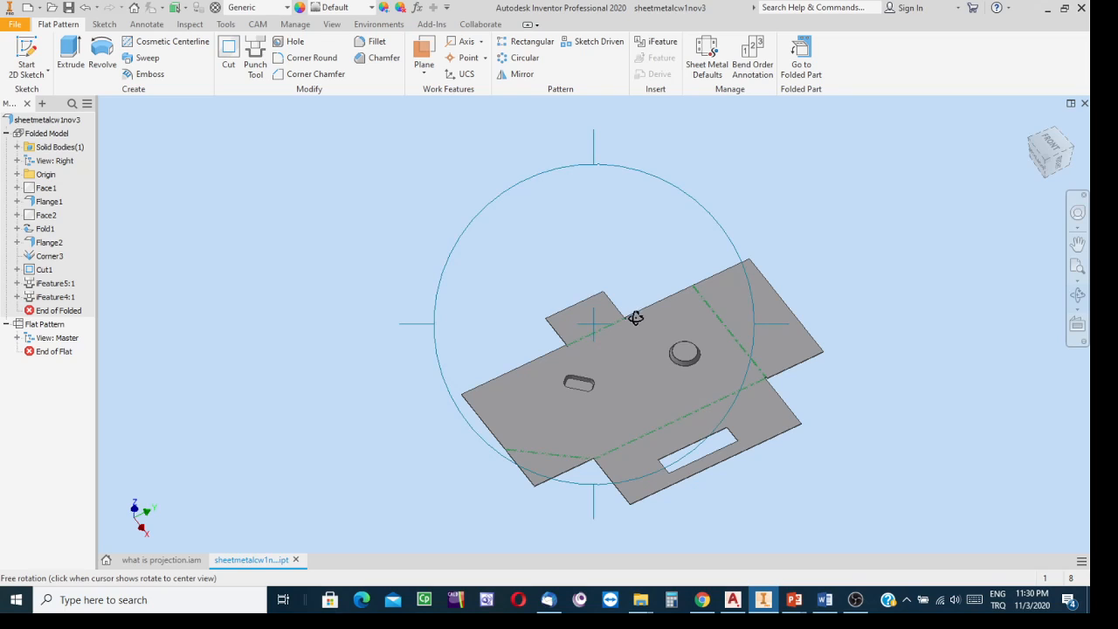
pyautogui.scroll(3, 632, 316)
pyautogui.moveTo(623, 335); pyautogui.dragTo(609, 251, button='middle')
pyautogui.press('F4')
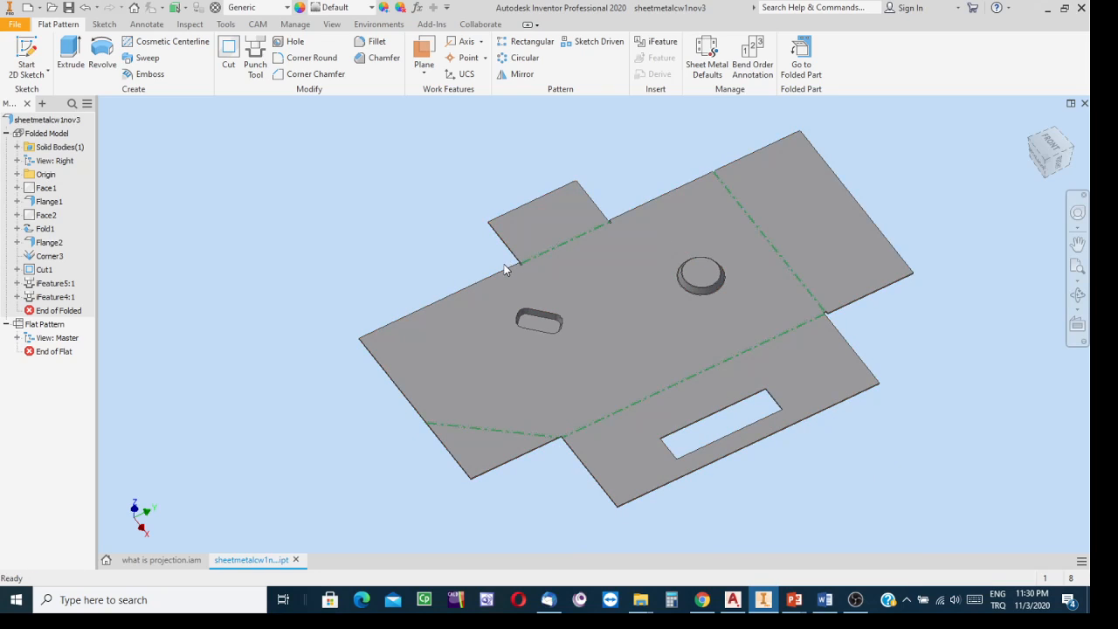
pyautogui.scroll(5, 600, 233)
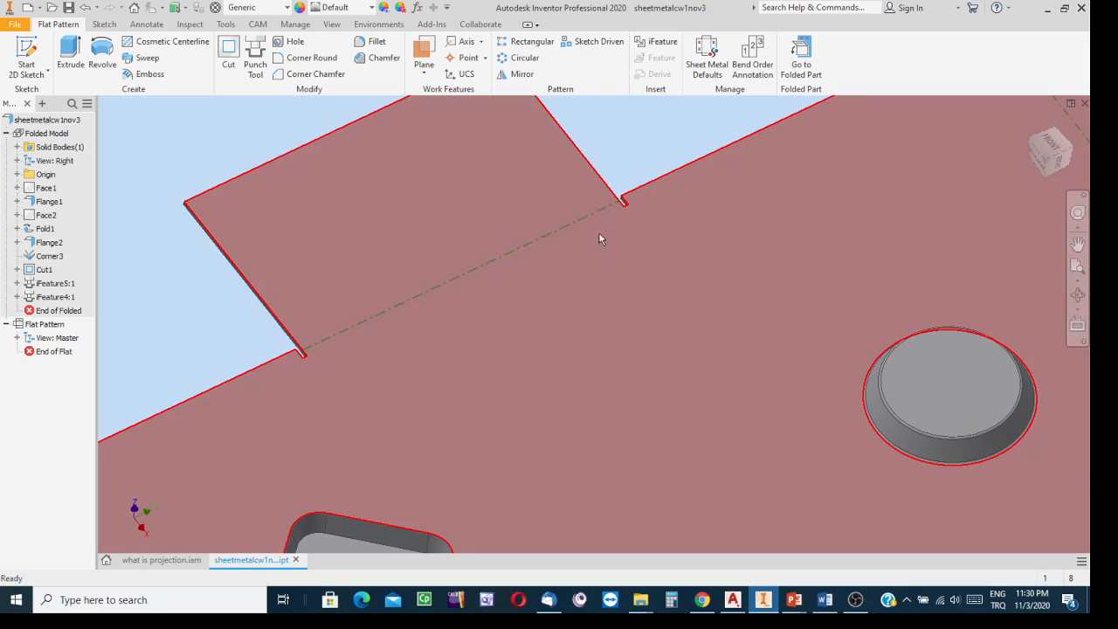
pyautogui.scroll(3, 554, 234)
pyautogui.scroll(2, 554, 230)
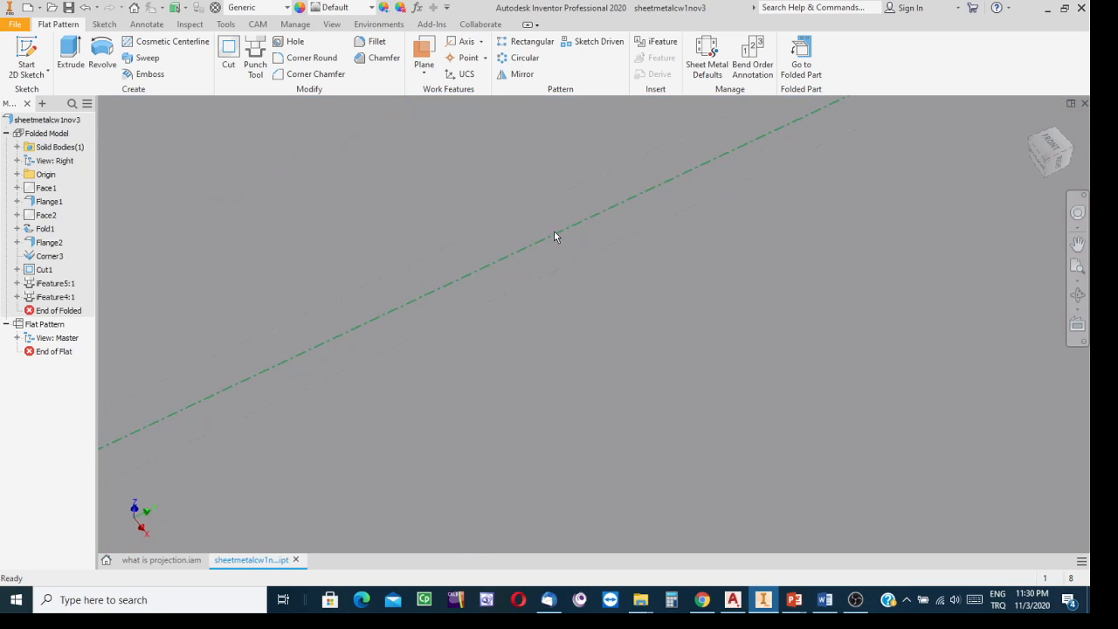
pyautogui.scroll(-3, 558, 233)
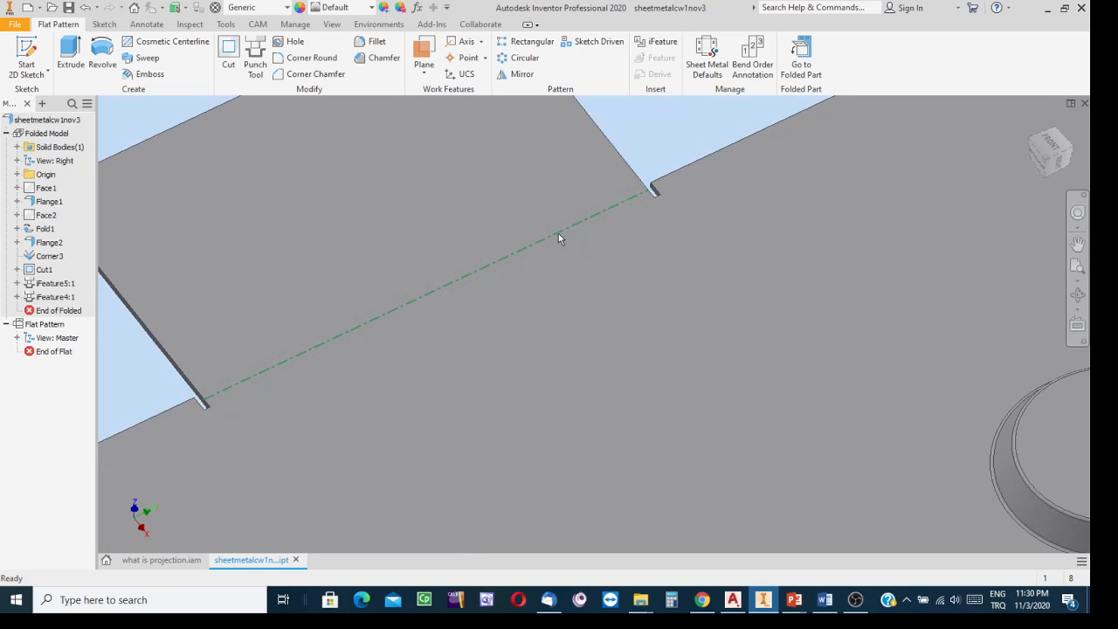
pyautogui.scroll(-3, 564, 234)
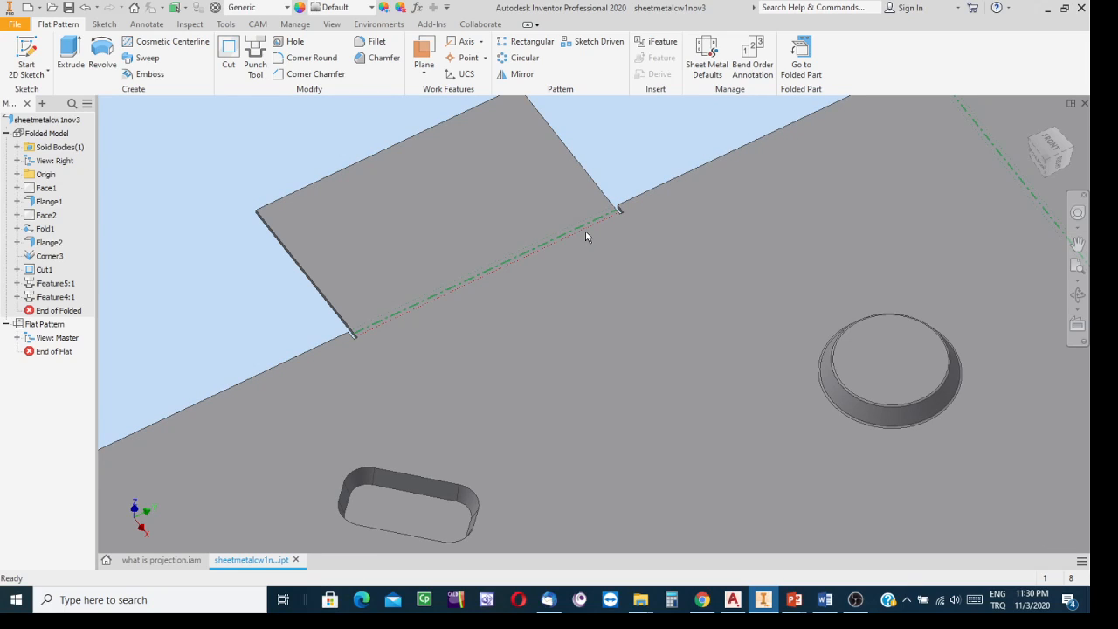
pyautogui.moveTo(585, 232)
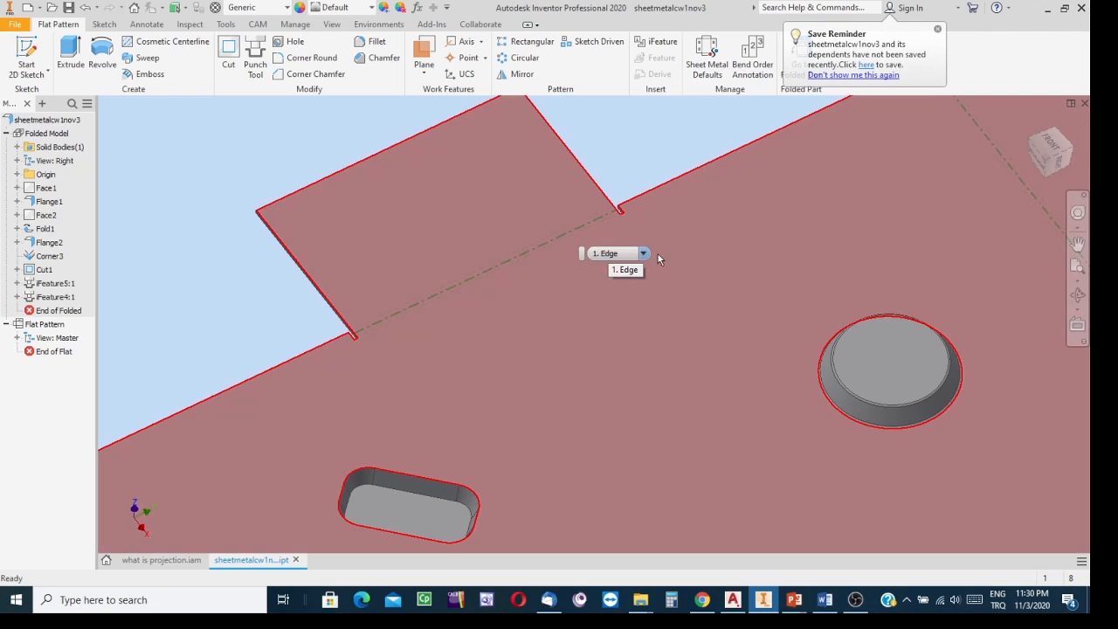
pyautogui.scroll(-5, 660, 250)
pyautogui.moveTo(682, 294); pyautogui.dragTo(560, 260, button='middle')
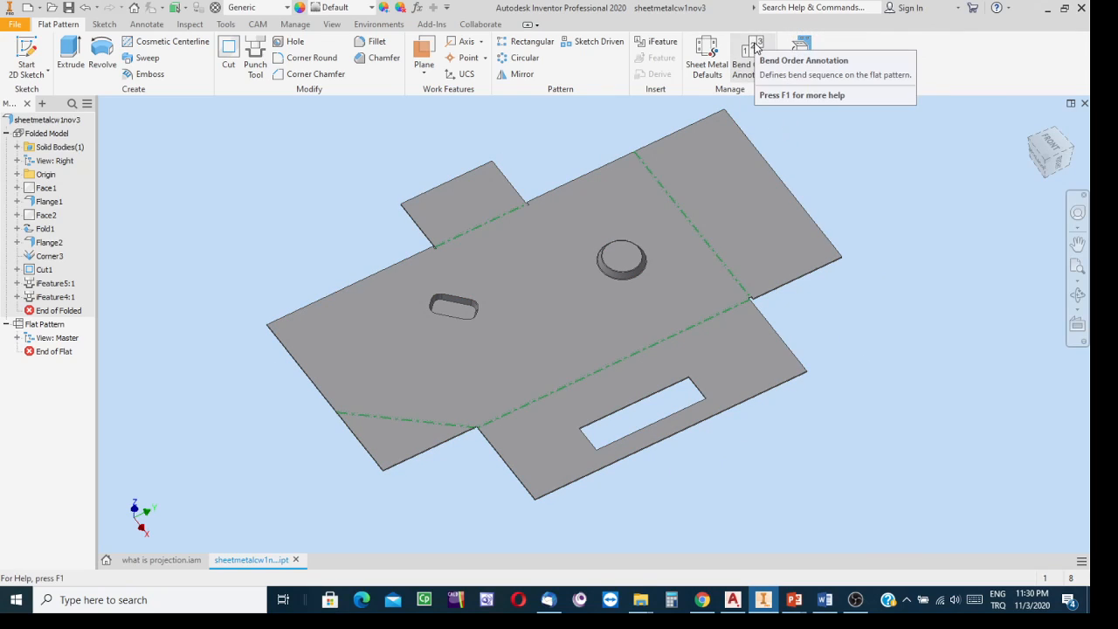
# - Display the bend order annotations on the flat pattern and return to the folded model
pyautogui.click(756, 46)
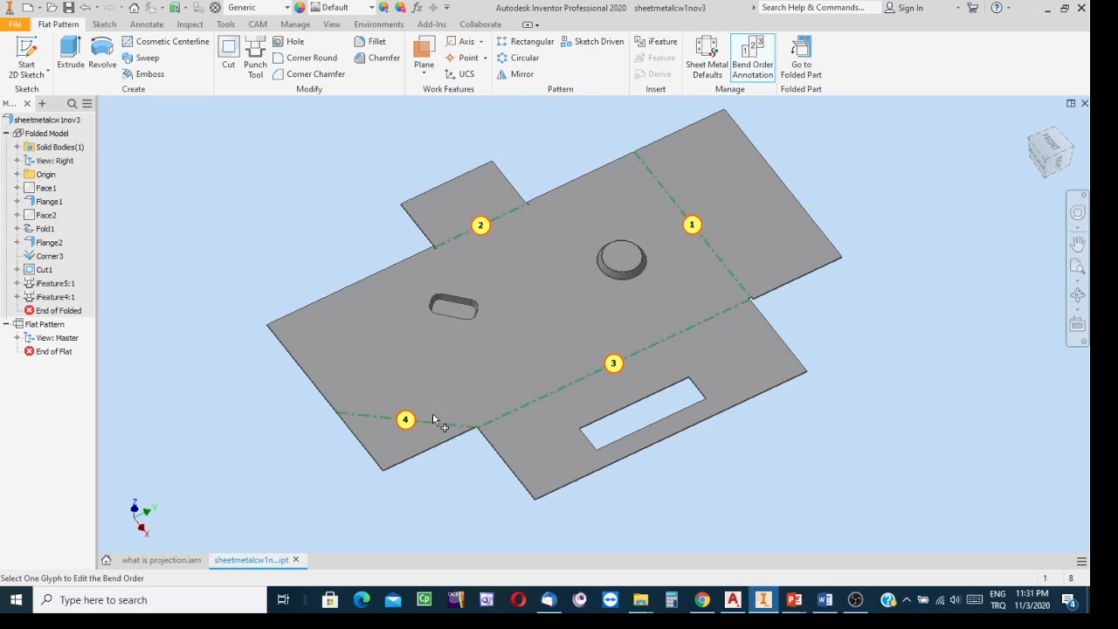
pyautogui.click(804, 58)
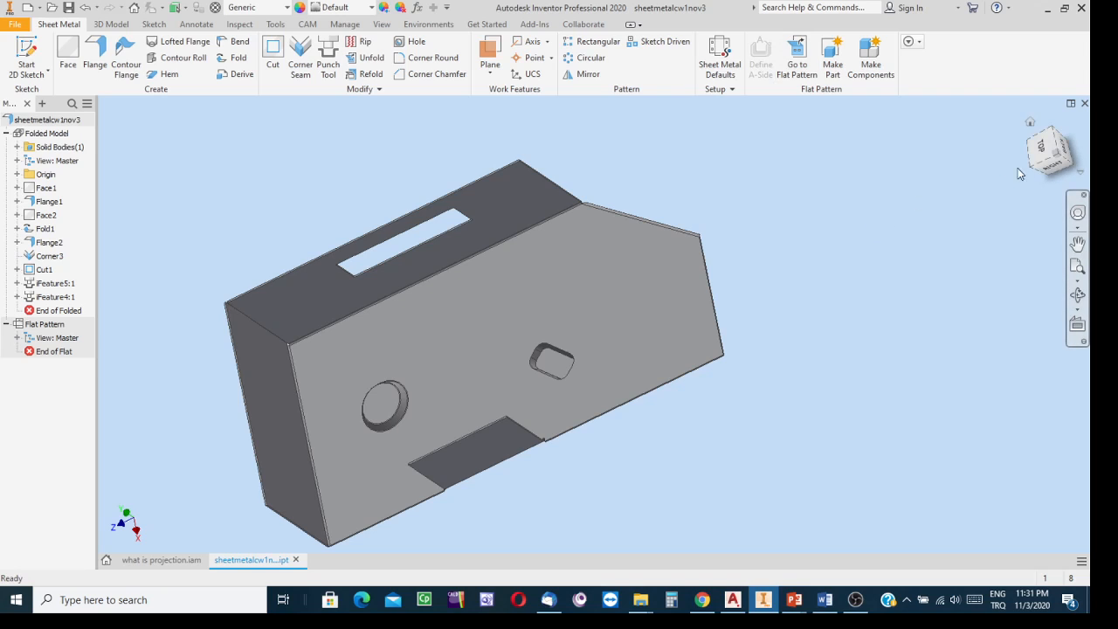
pyautogui.click(1078, 297)
pyautogui.moveTo(634, 307); pyautogui.dragTo(620, 169)
pyautogui.press('Escape')
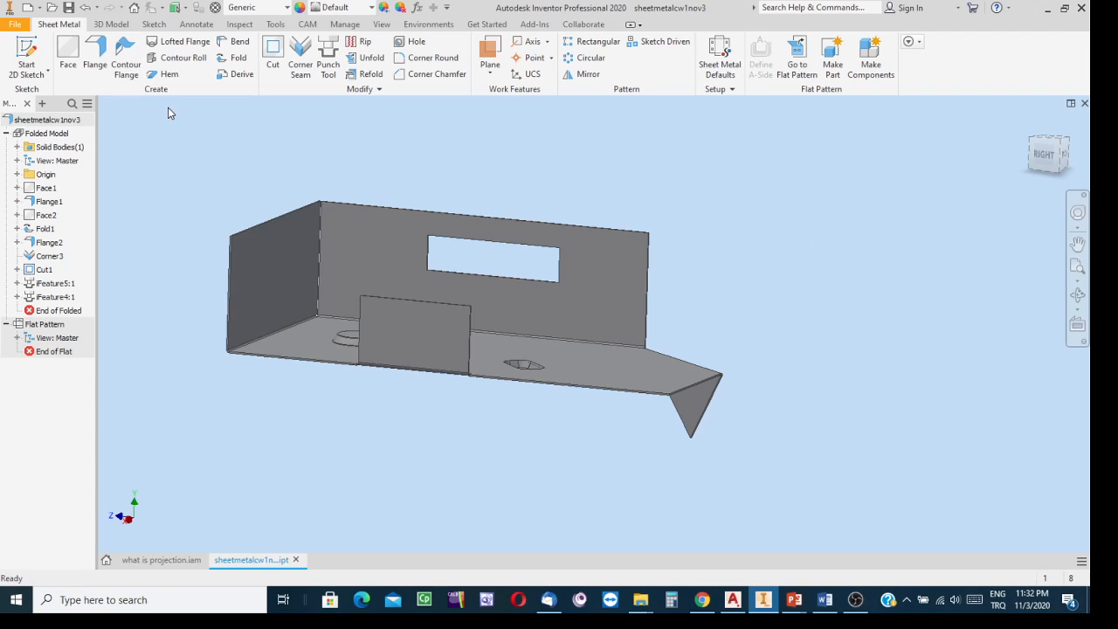
# - Create a new drawing from the Metric ISO.idw template
pyautogui.click(29, 10)
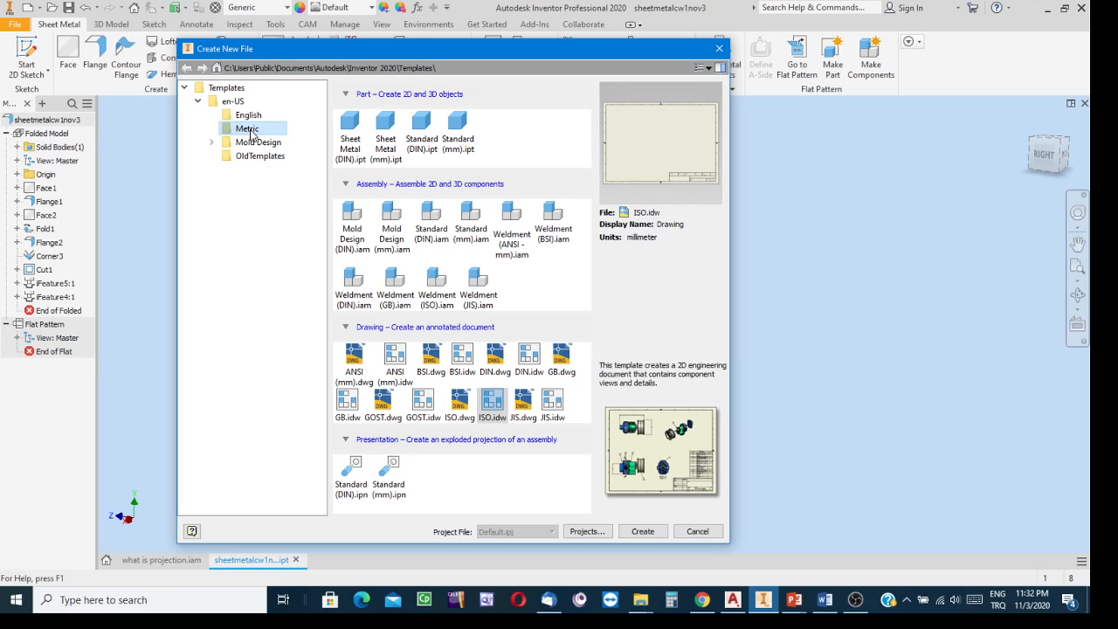
pyautogui.click(495, 412)
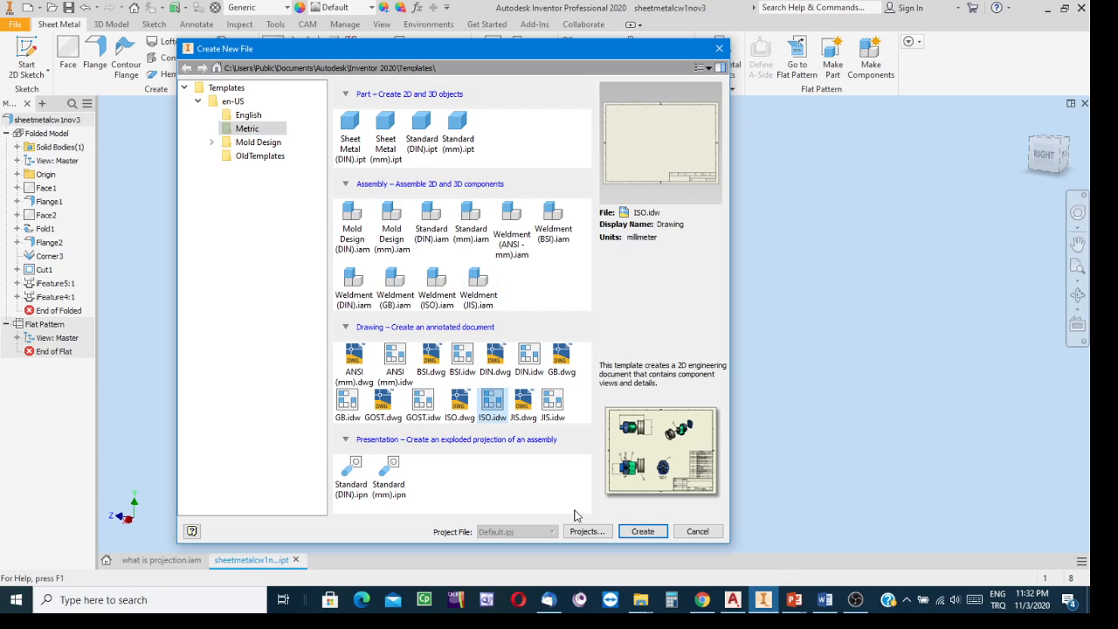
pyautogui.click(643, 531)
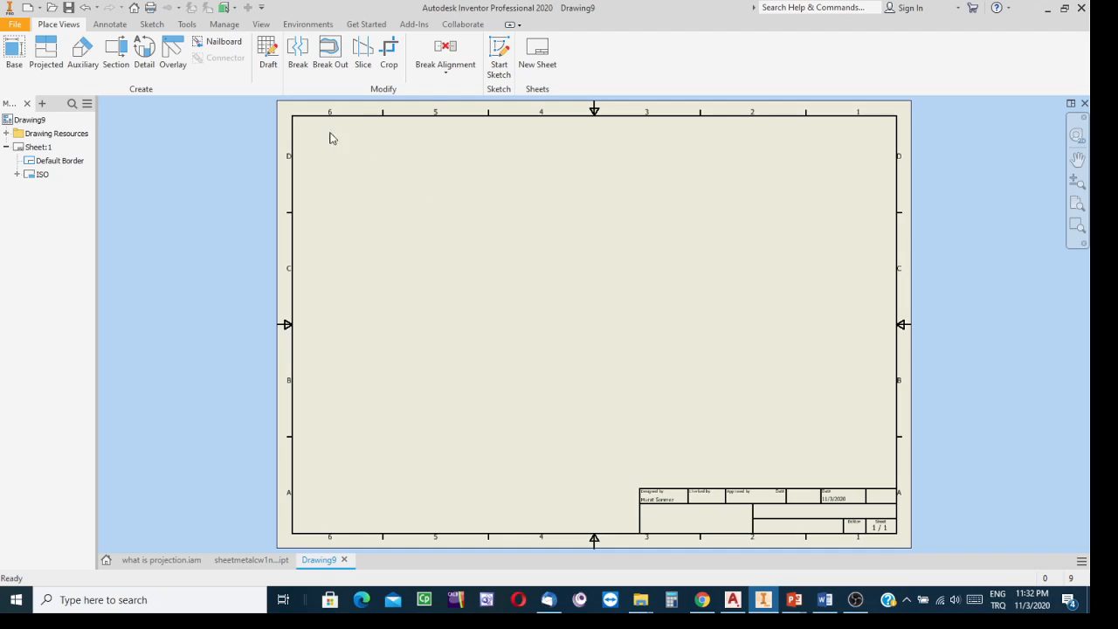
# - Change the drawing sheet's size to A2
pyautogui.rightClick(22, 147)
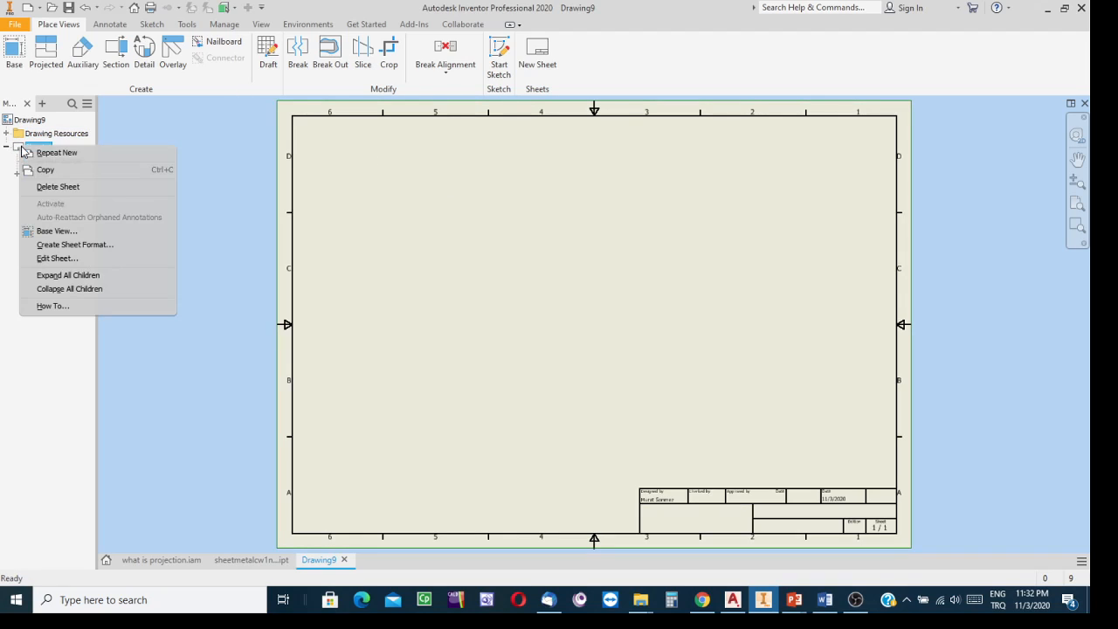
pyautogui.click(55, 260)
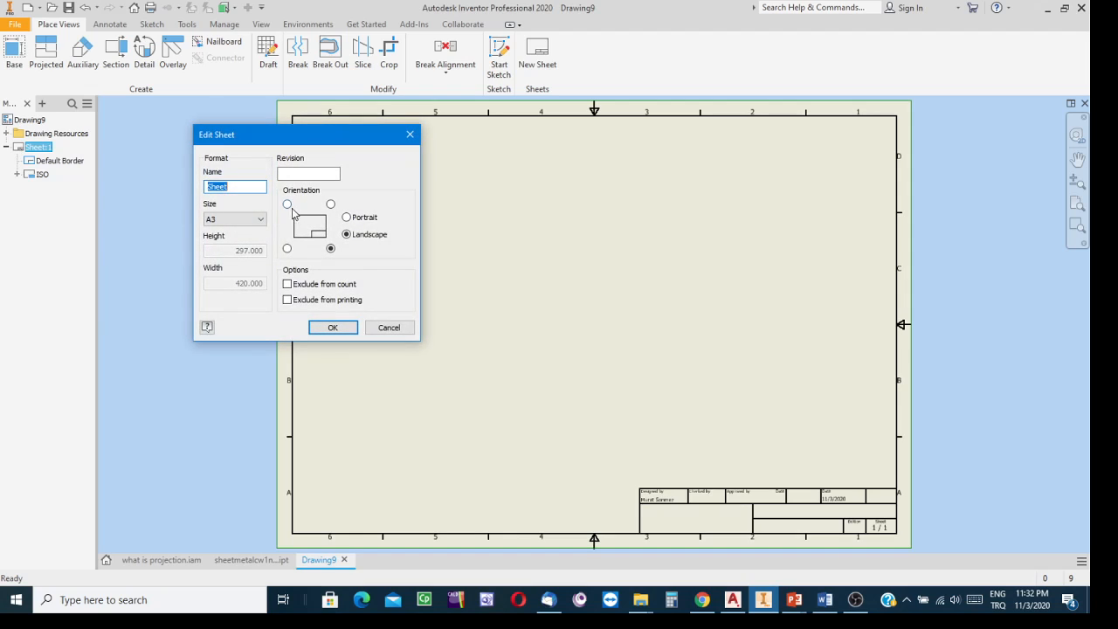
pyautogui.click(257, 220)
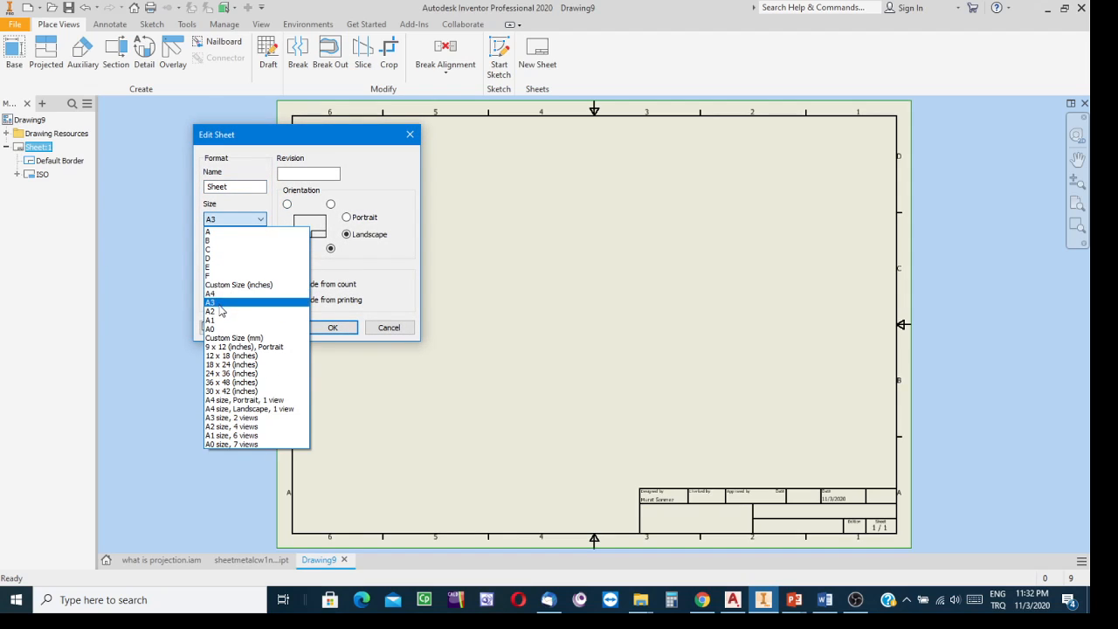
pyautogui.click(217, 312)
pyautogui.click(328, 328)
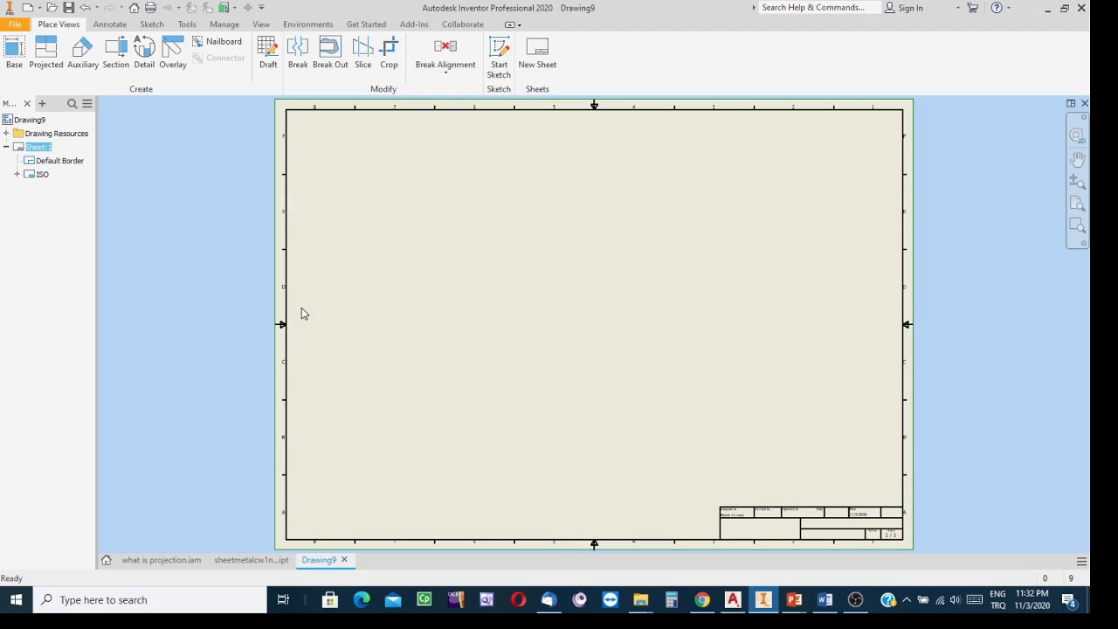
# - Set up a base view of the folded sheetmetalcw1nov3.ipt part in Right orientation at 1:1 scale, positioned in the sheet's upper-left area
pyautogui.click(14, 53)
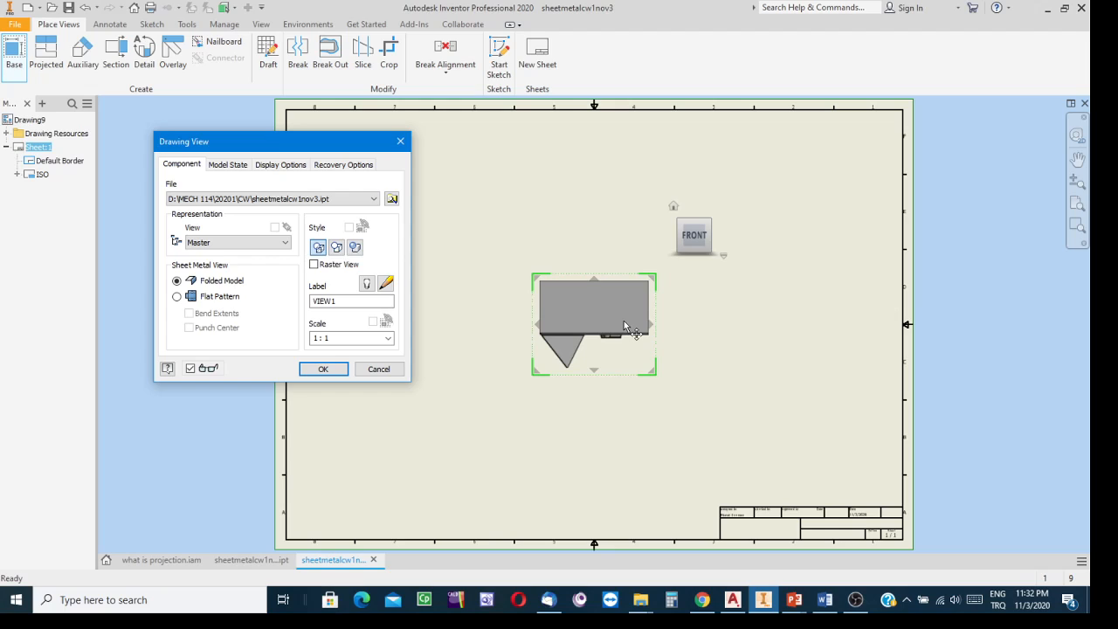
pyautogui.click(673, 206)
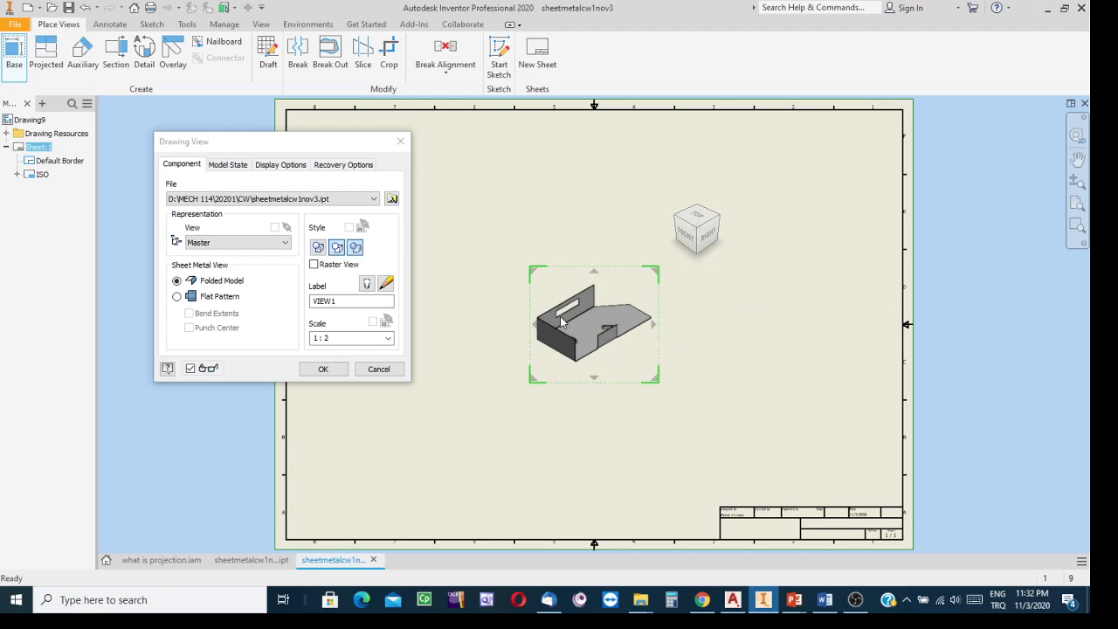
pyautogui.click(711, 234)
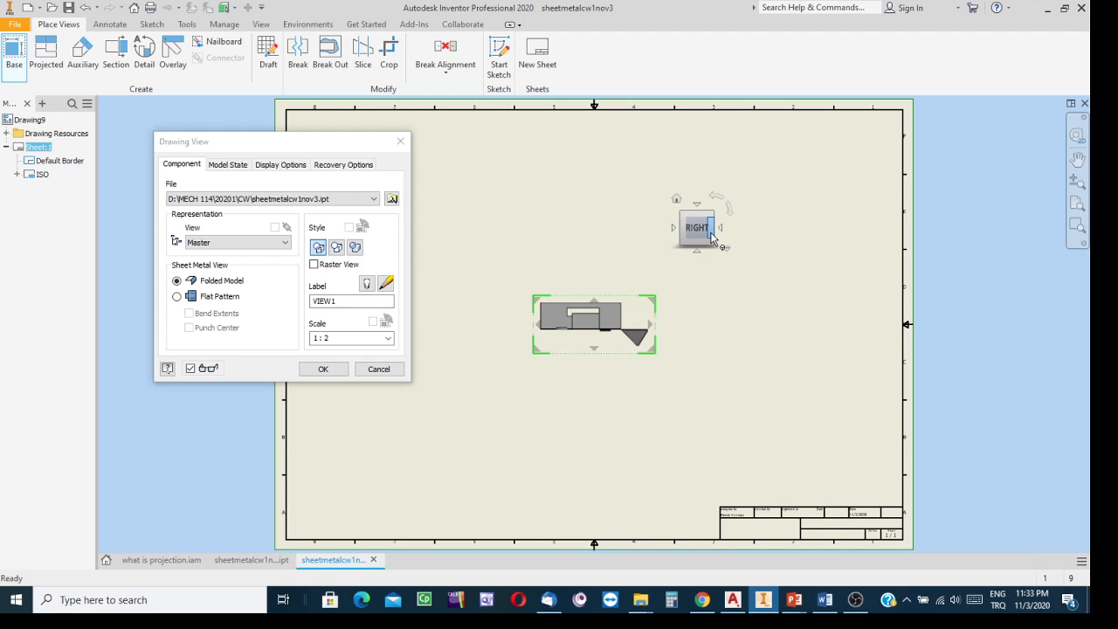
pyautogui.click(388, 339)
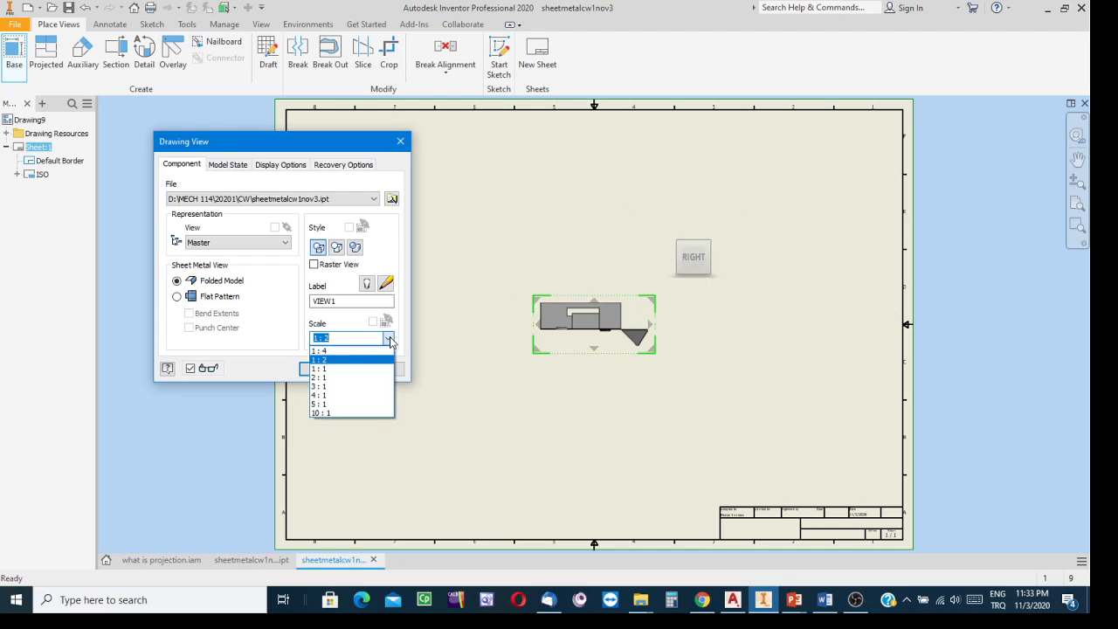
pyautogui.click(325, 369)
pyautogui.moveTo(591, 296)
pyautogui.mouseDown()
pyautogui.moveTo(554, 266)
pyautogui.moveTo(494, 178)
pyautogui.moveTo(486, 189)
pyautogui.mouseUp()
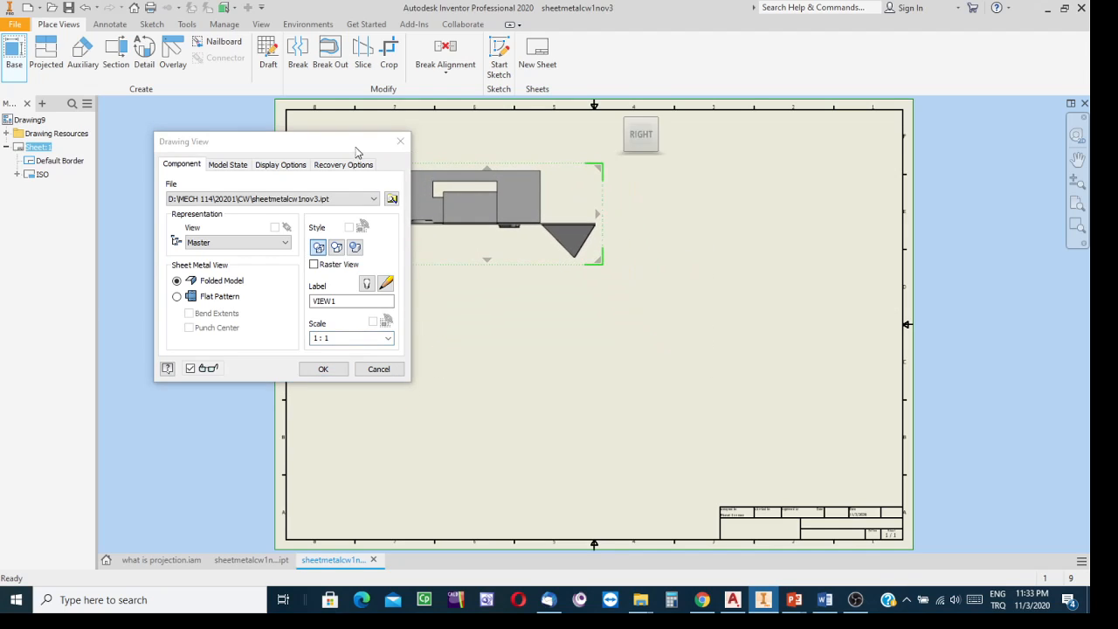
pyautogui.moveTo(355, 148); pyautogui.dragTo(270, 181)
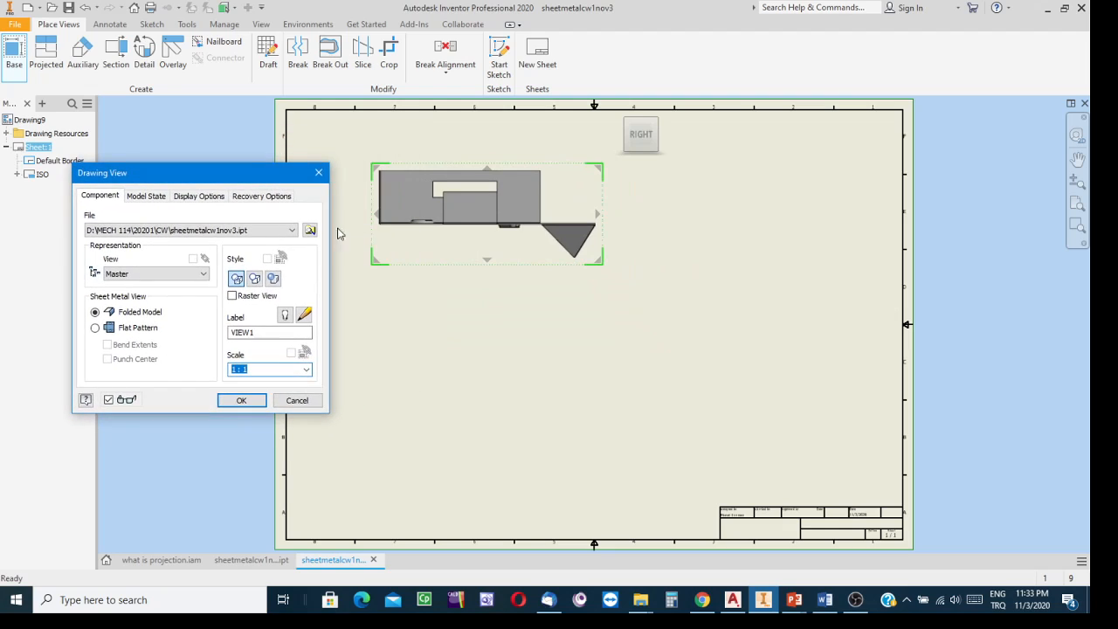
# - Project one view below the base view and another to its right, and create all three views
pyautogui.click(463, 393)
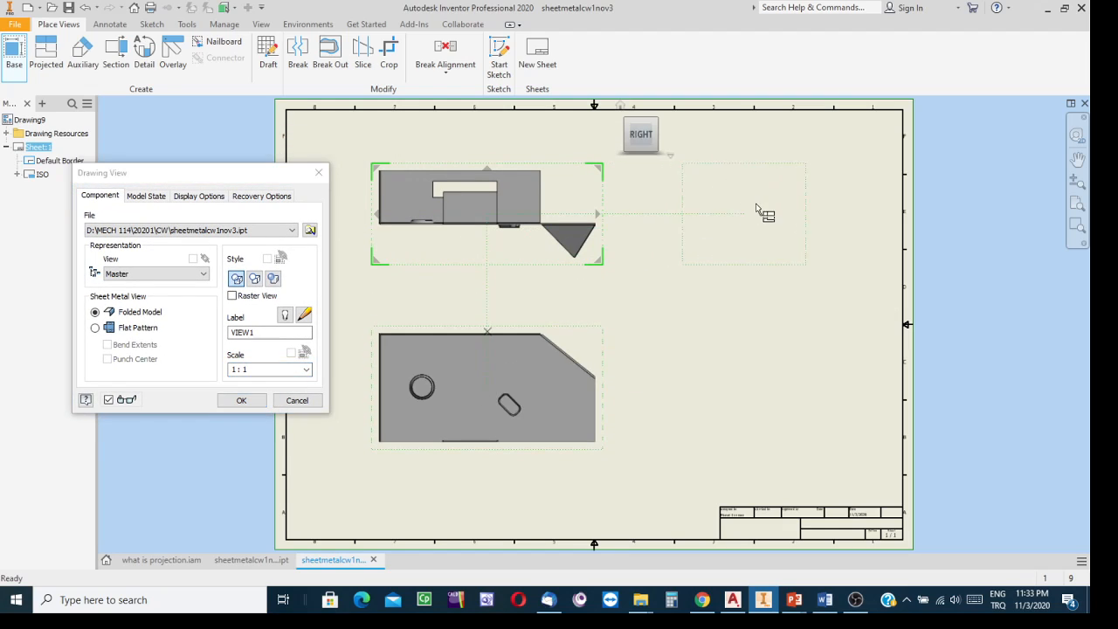
pyautogui.click(774, 210)
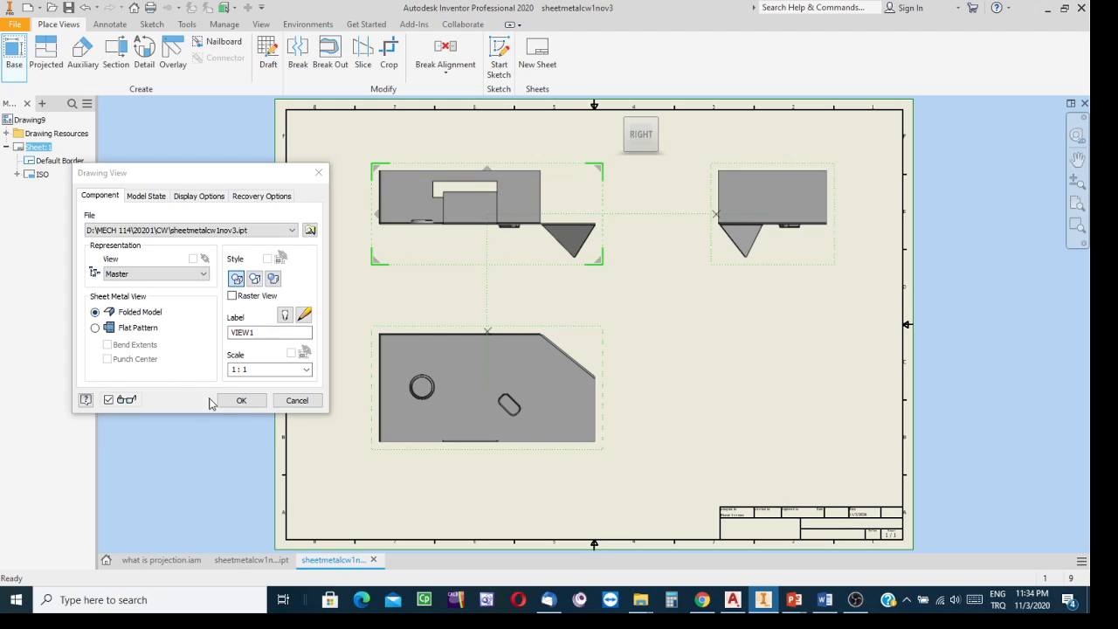
pyautogui.click(243, 403)
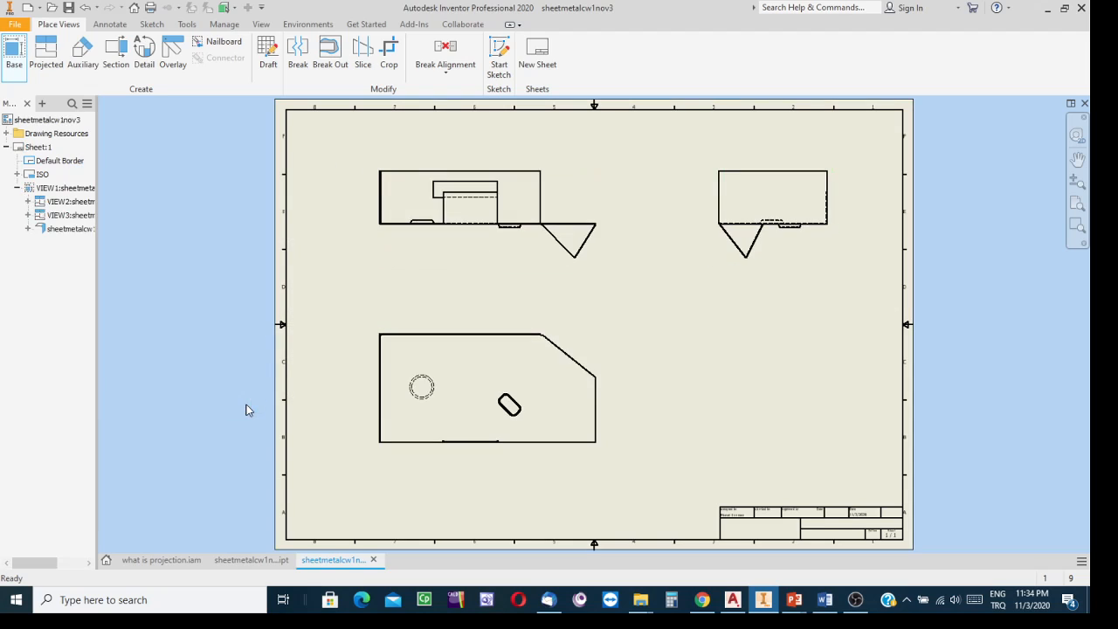
# - Add a center mark to the round emboss in the projected view below the base view
pyautogui.scroll(6, 520, 204)
pyautogui.scroll(-5, 521, 204)
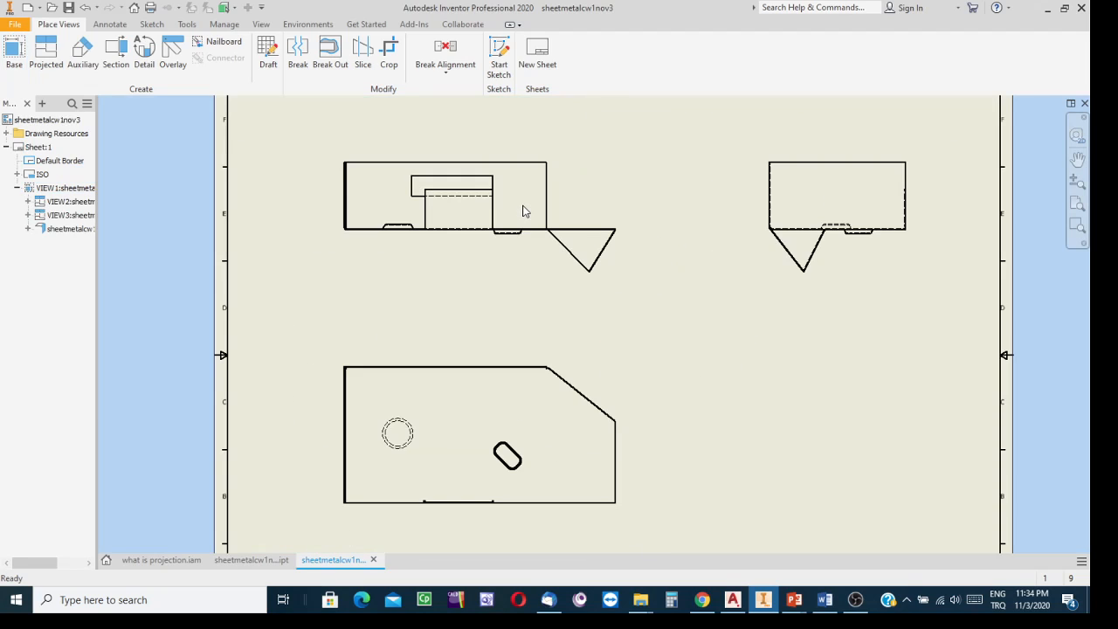
pyautogui.moveTo(550, 272)
pyautogui.mouseDown(button='middle')
pyautogui.moveTo(526, 236)
pyautogui.moveTo(499, 239)
pyautogui.mouseUp(button='middle')
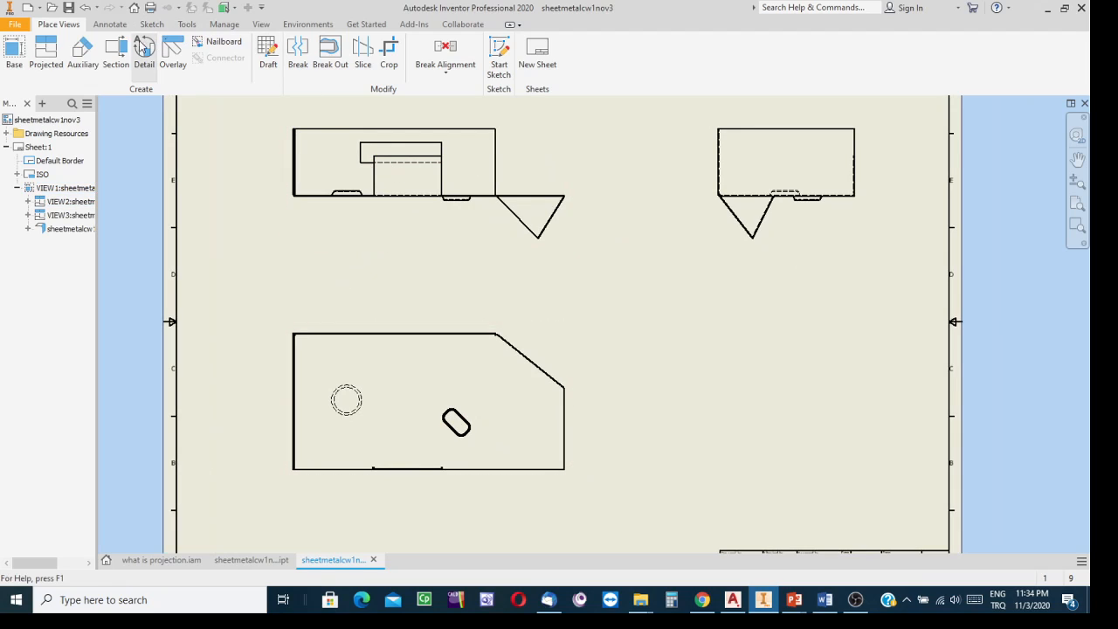
pyautogui.click(109, 28)
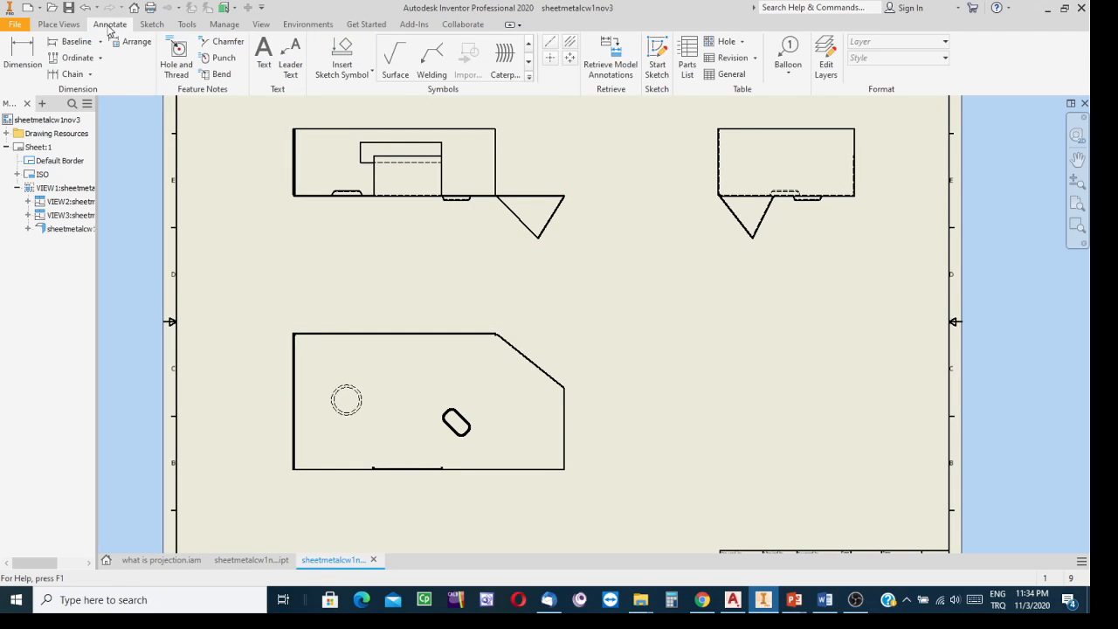
pyautogui.click(549, 57)
pyautogui.scroll(3, 365, 418)
pyautogui.scroll(2, 364, 419)
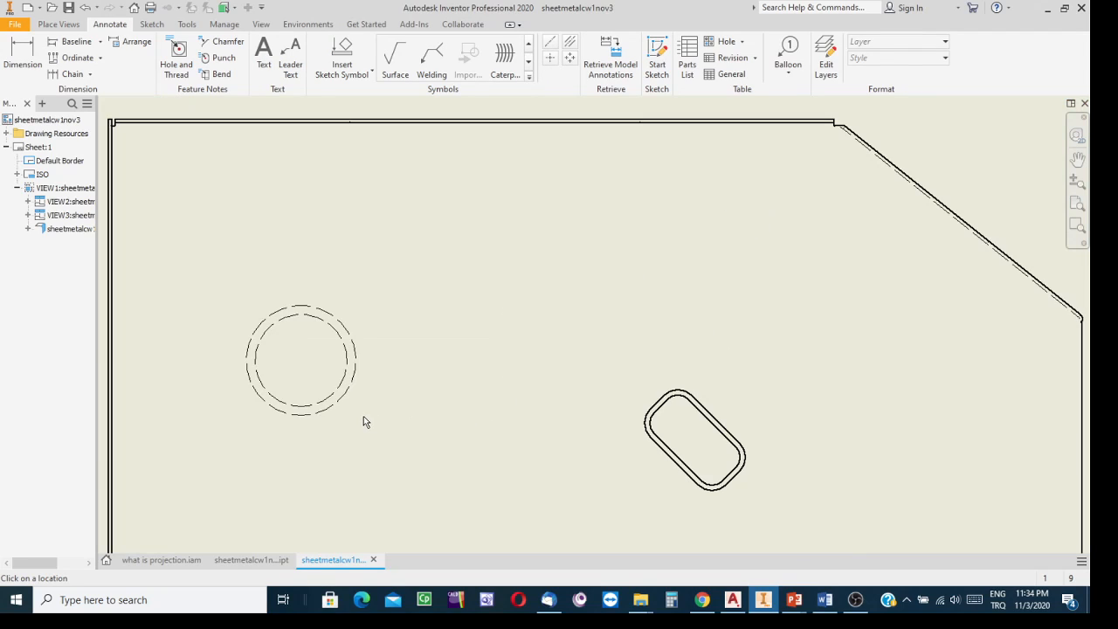
pyautogui.click(340, 395)
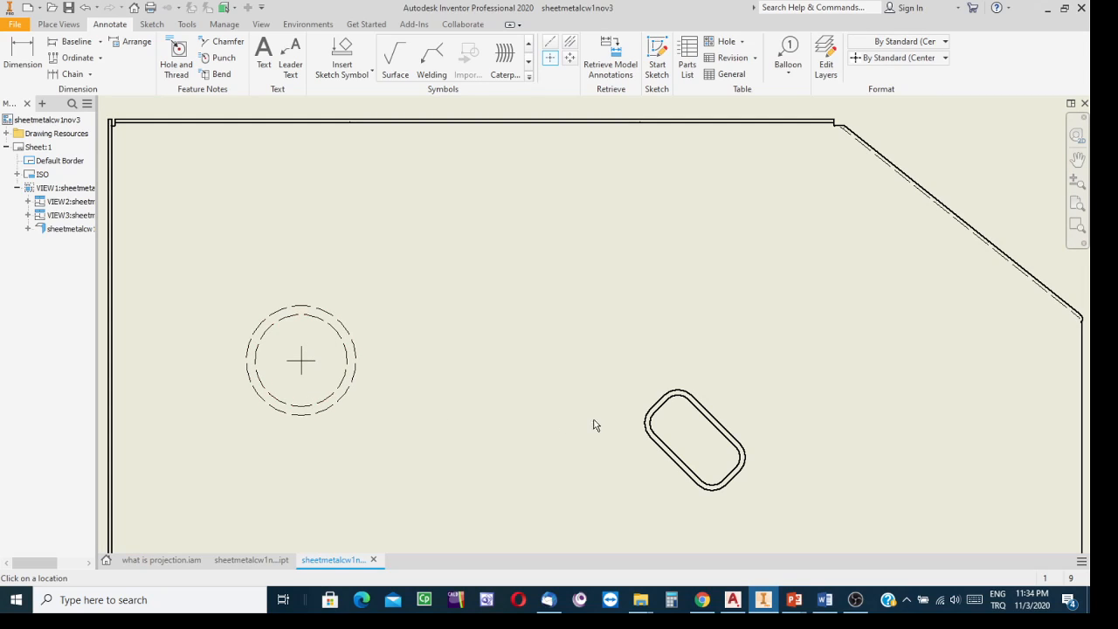
# - Add a centerline bisector between the slanted sides of the raised round emboss in the base view
pyautogui.scroll(-3, 597, 424)
pyautogui.moveTo(598, 422); pyautogui.dragTo(399, 332, button='middle')
pyautogui.scroll(4, 469, 361)
pyautogui.scroll(-4, 469, 362)
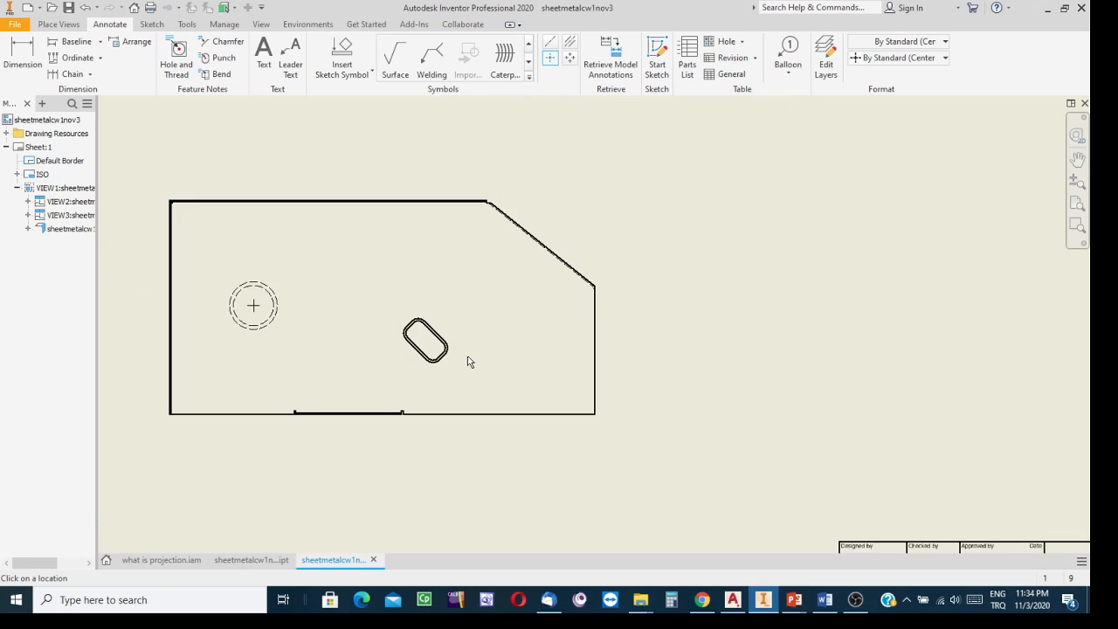
pyautogui.scroll(-3, 594, 319)
pyautogui.moveTo(632, 297); pyautogui.dragTo(645, 417, button='middle')
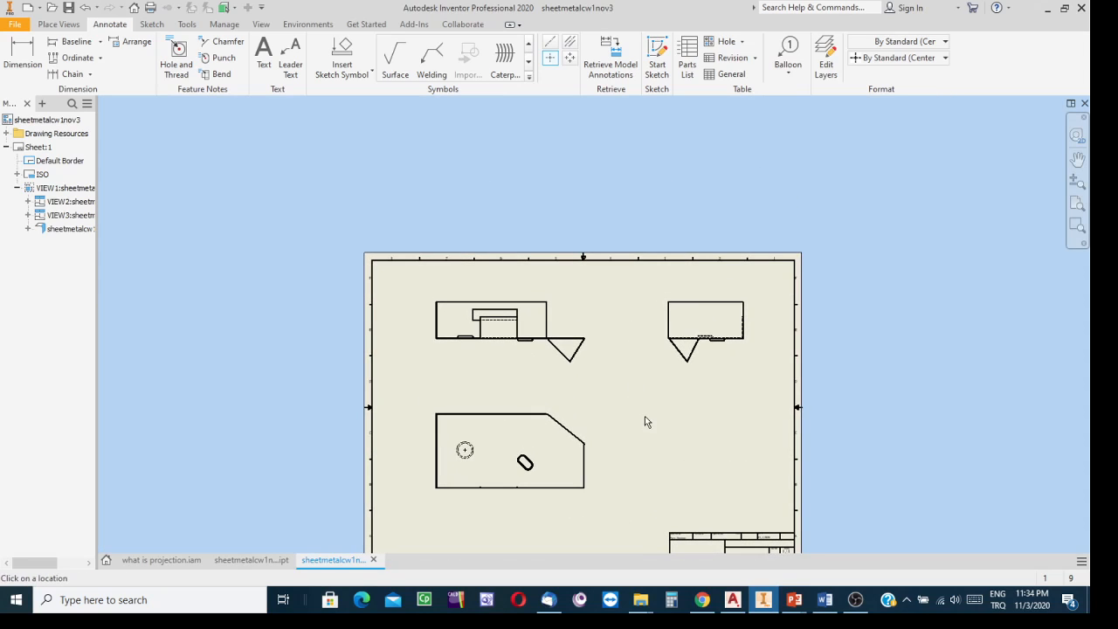
pyautogui.scroll(5, 567, 391)
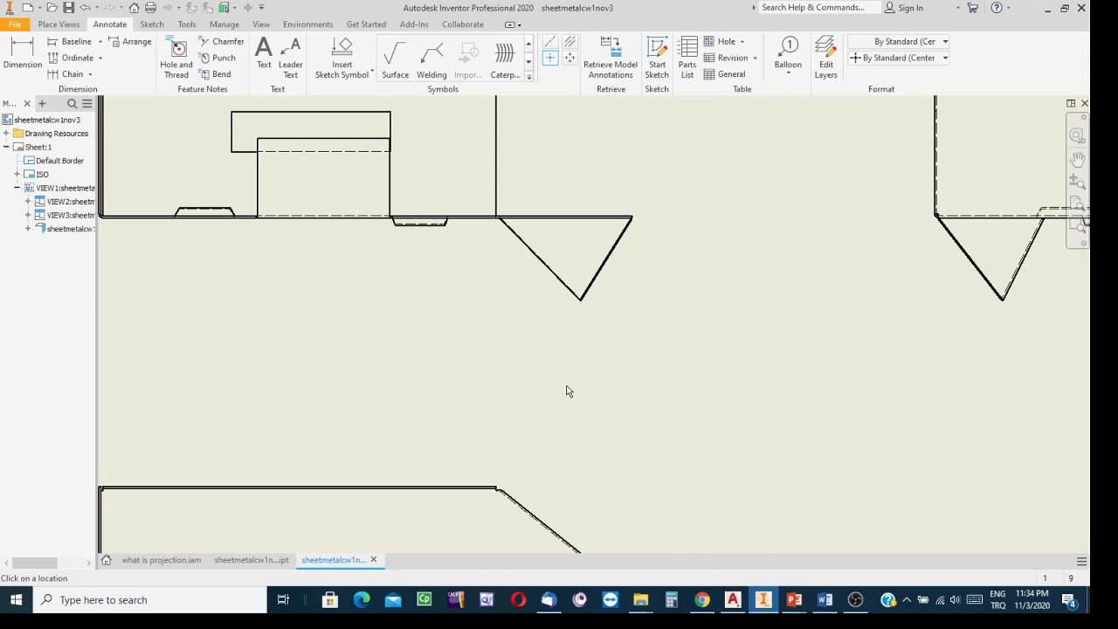
pyautogui.moveTo(457, 326); pyautogui.dragTo(813, 438, button='middle')
pyautogui.scroll(5, 610, 340)
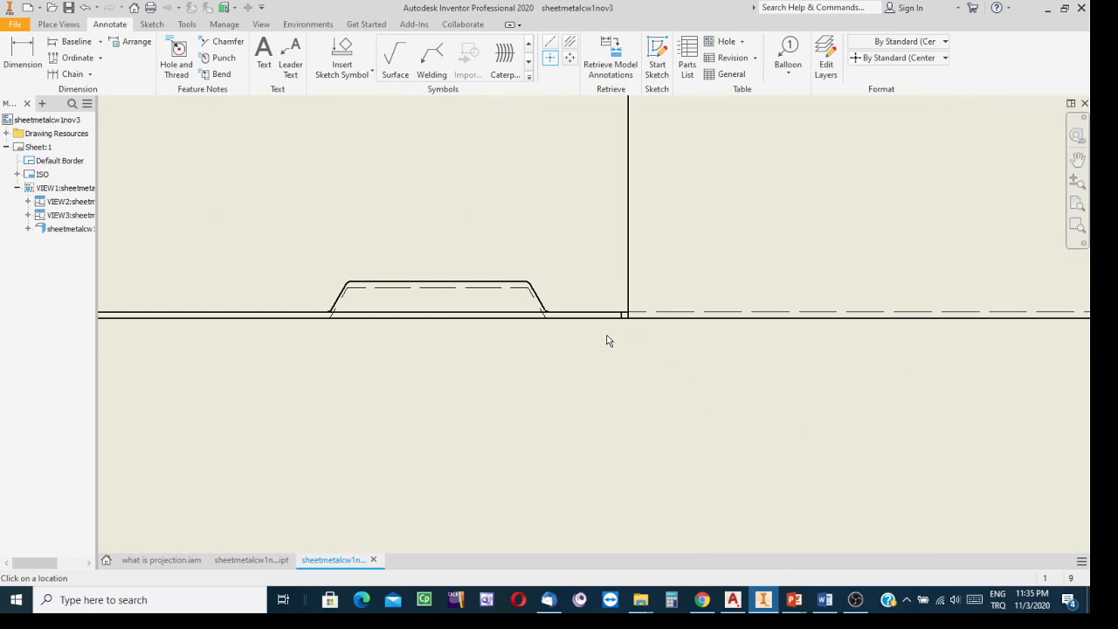
pyautogui.scroll(-6, 612, 340)
pyautogui.scroll(-3, 622, 346)
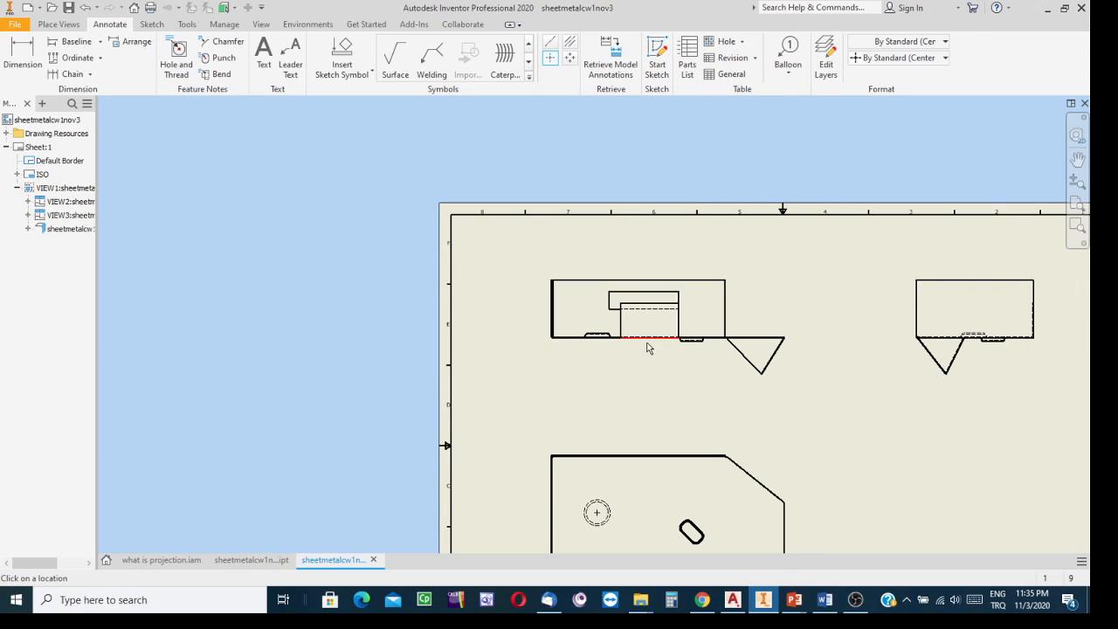
pyautogui.moveTo(818, 435); pyautogui.dragTo(793, 388, button='middle')
pyautogui.scroll(5, 578, 354)
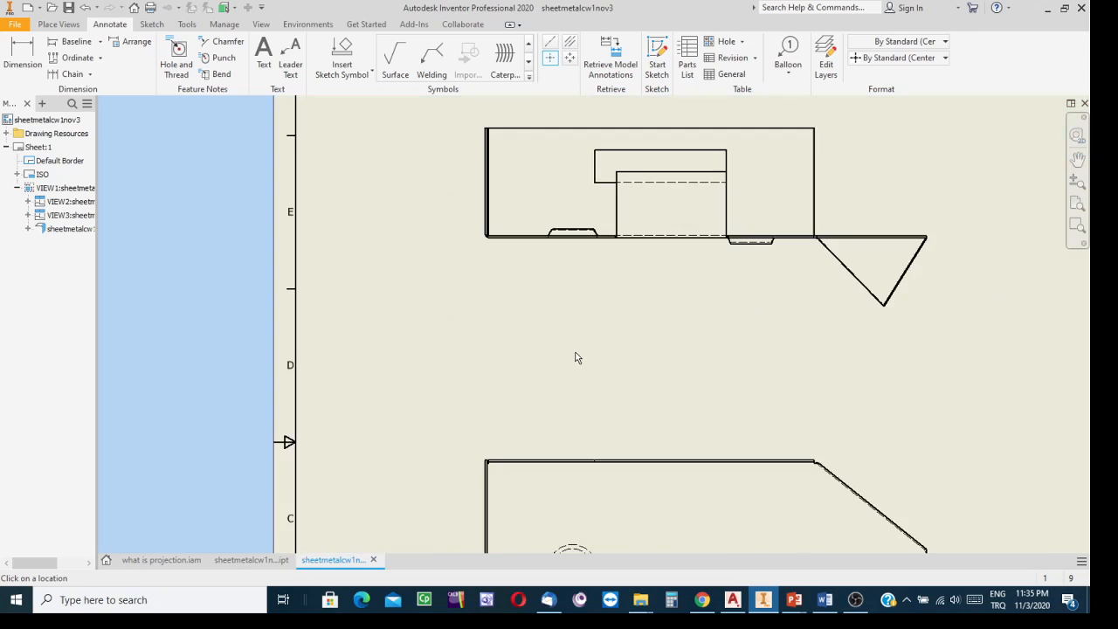
pyautogui.moveTo(577, 344); pyautogui.dragTo(566, 569, button='middle')
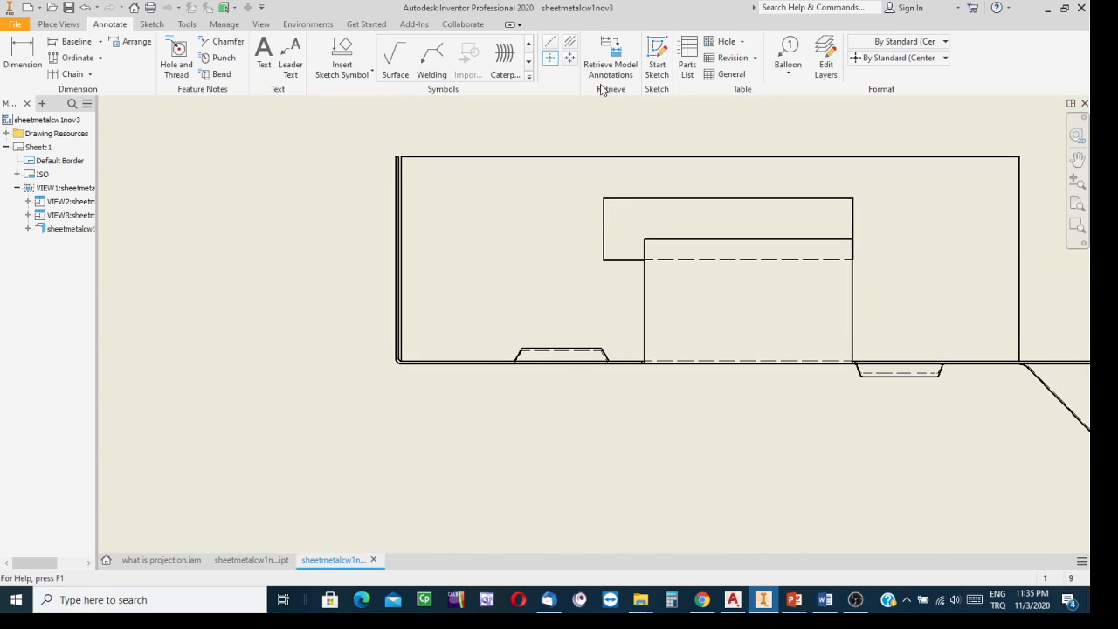
pyautogui.click(572, 38)
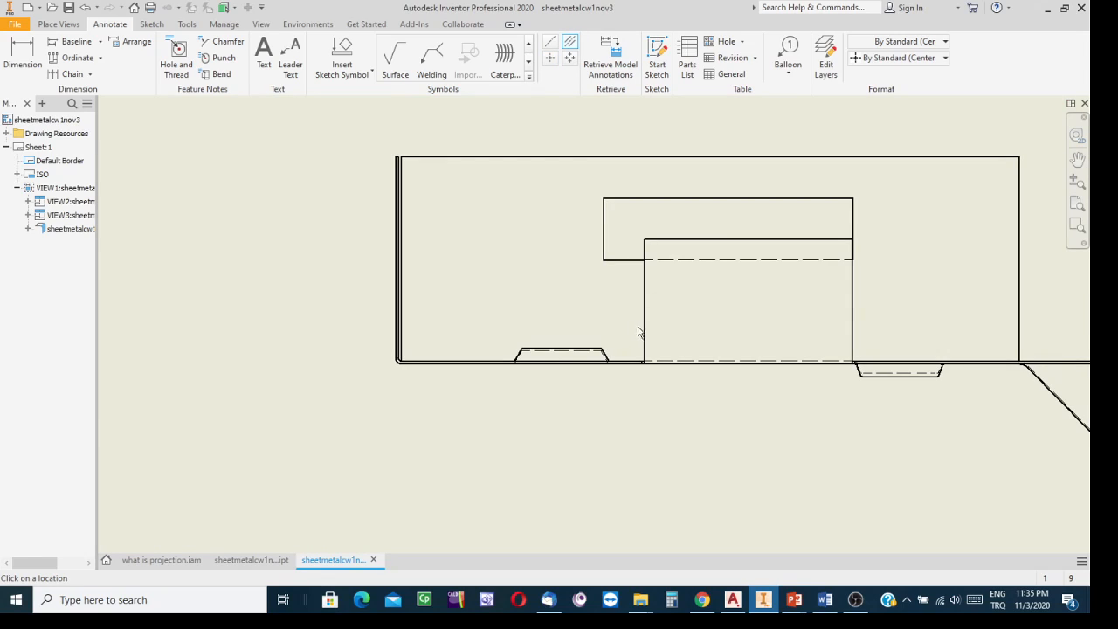
pyautogui.scroll(5, 615, 348)
pyautogui.click(588, 391)
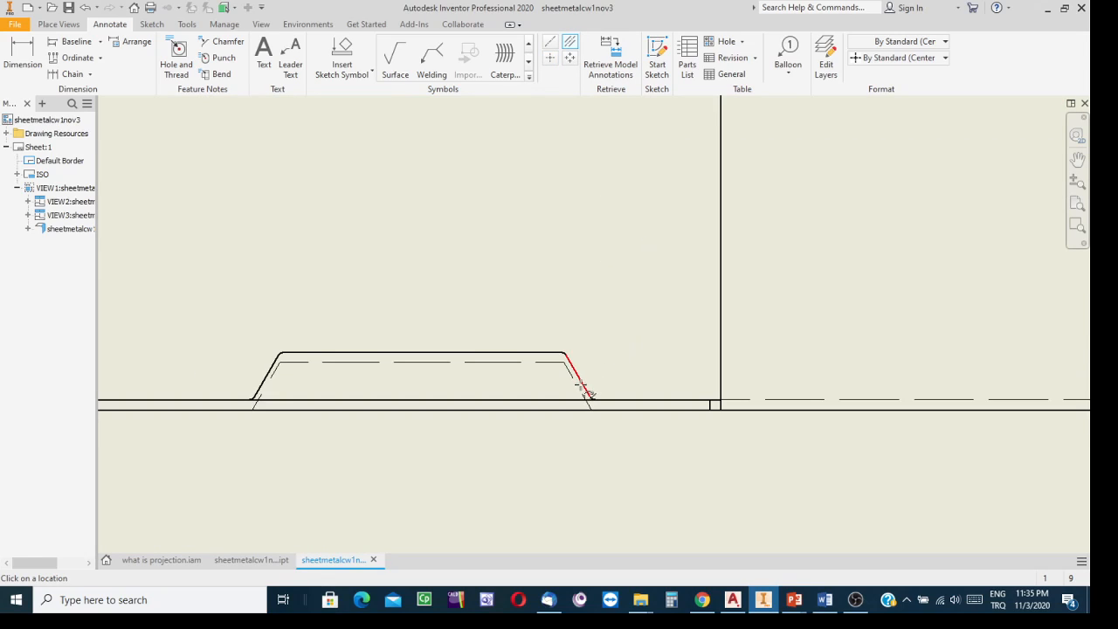
pyautogui.click(264, 377)
# - Add a centerline bisector between the hidden slanted sides of the round emboss in the projected side view
pyautogui.scroll(3, 583, 458)
pyautogui.scroll(-4, 538, 367)
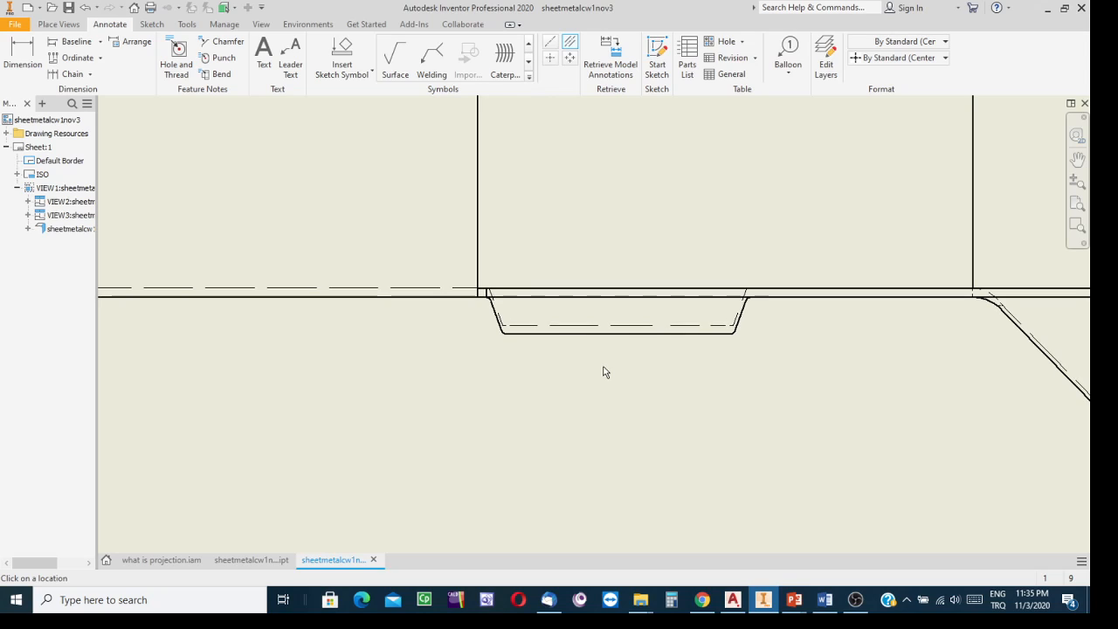
pyautogui.scroll(-5, 696, 379)
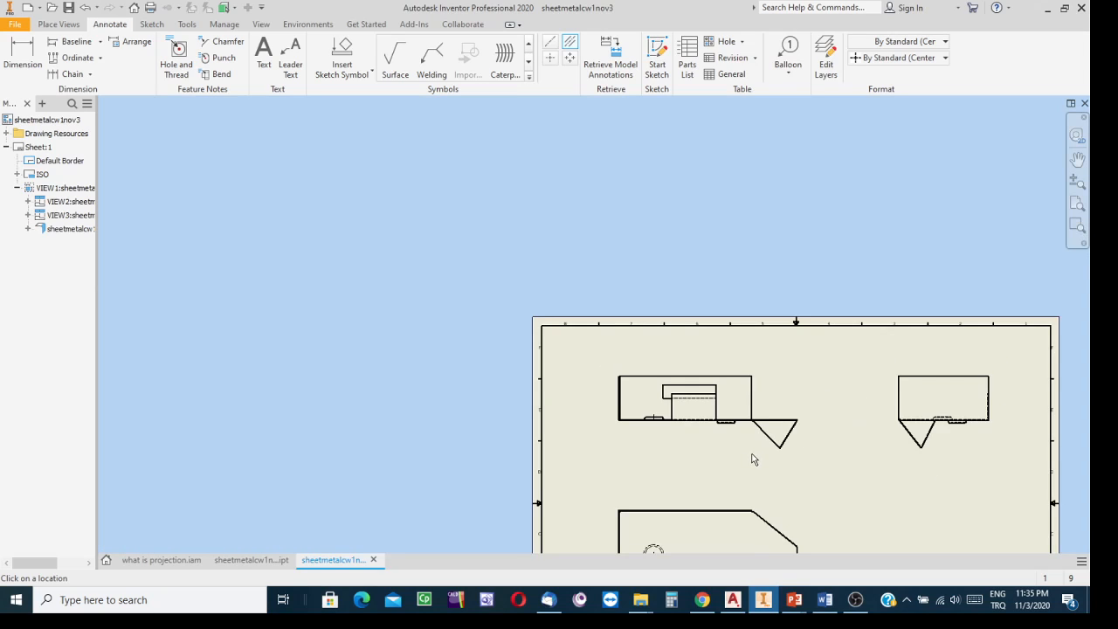
pyautogui.moveTo(753, 459); pyautogui.dragTo(643, 250, button='middle')
pyautogui.scroll(4, 635, 383)
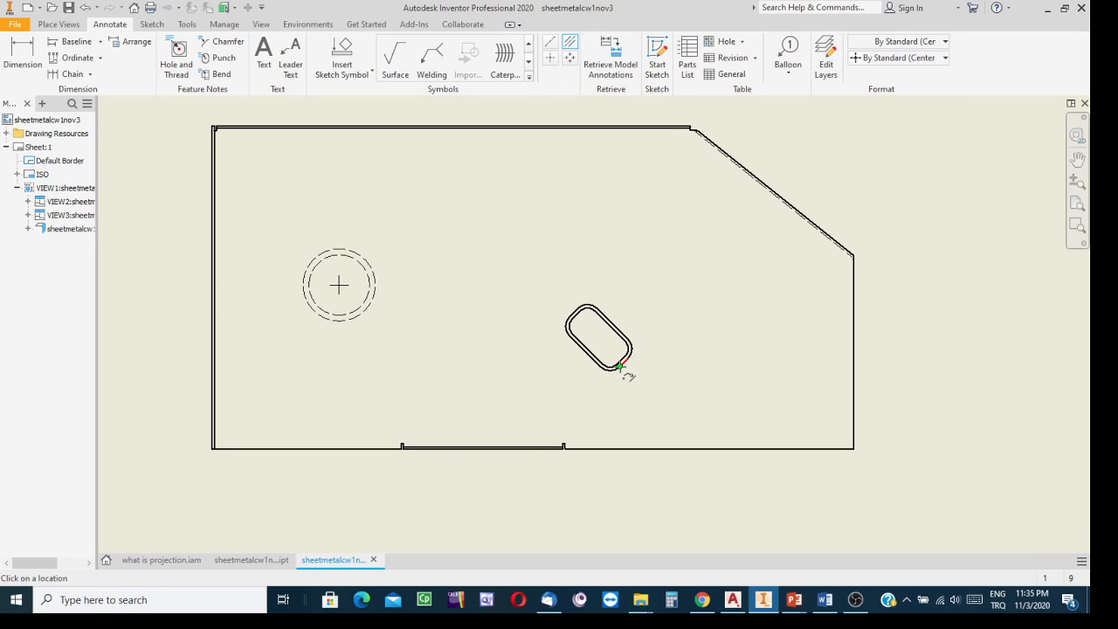
pyautogui.scroll(-3, 626, 382)
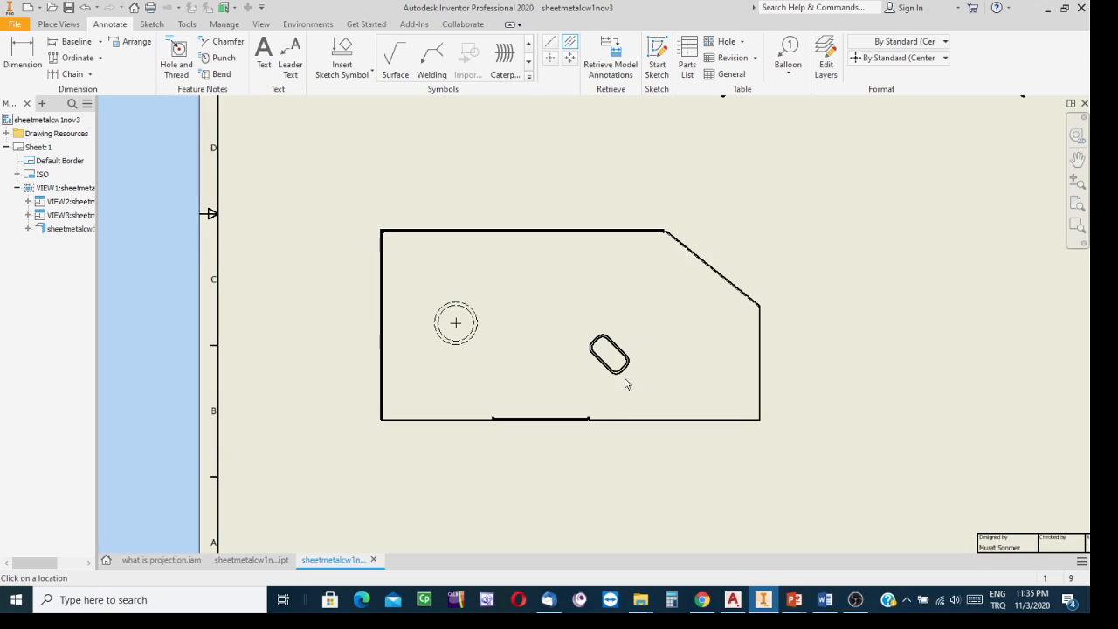
pyautogui.moveTo(667, 388); pyautogui.dragTo(614, 548, button='middle')
pyautogui.moveTo(780, 457)
pyautogui.mouseDown(button='middle')
pyautogui.moveTo(684, 419)
pyautogui.moveTo(394, 477)
pyautogui.moveTo(786, 457)
pyautogui.moveTo(592, 507)
pyautogui.moveTo(587, 522)
pyautogui.mouseUp(button='middle')
pyautogui.scroll(5, 678, 350)
pyautogui.moveTo(722, 316); pyautogui.dragTo(159, 616, button='middle')
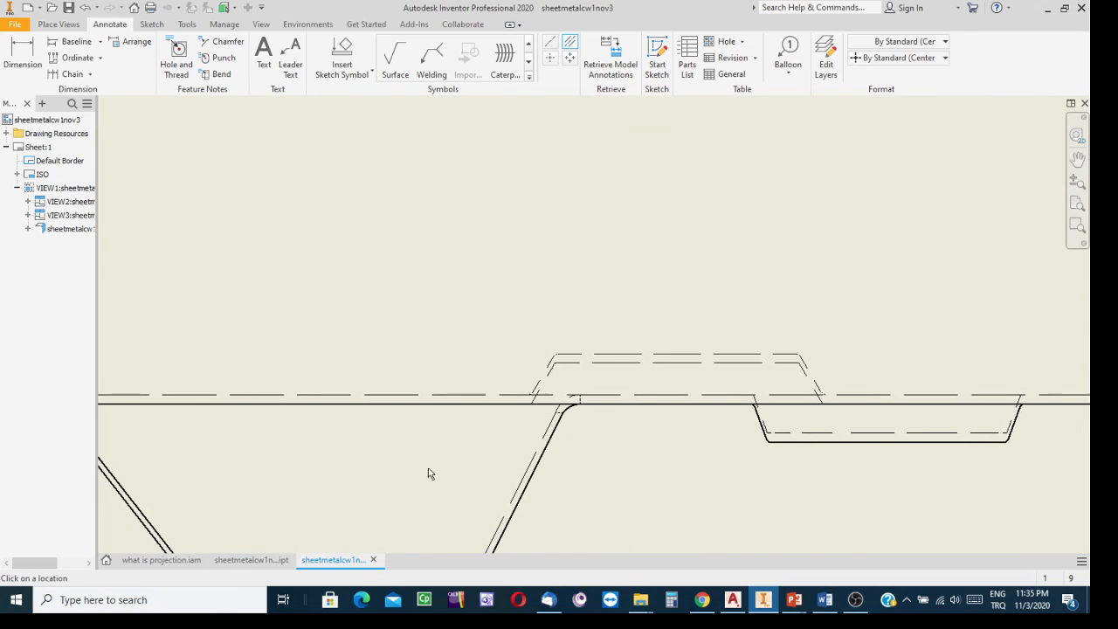
pyautogui.click(544, 374)
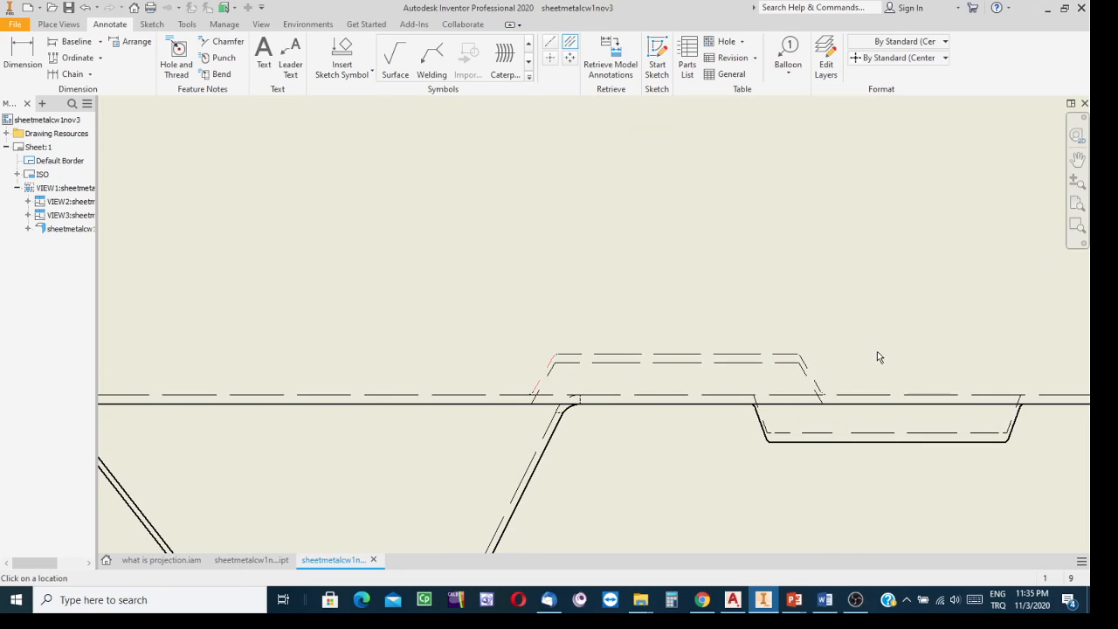
pyautogui.click(816, 377)
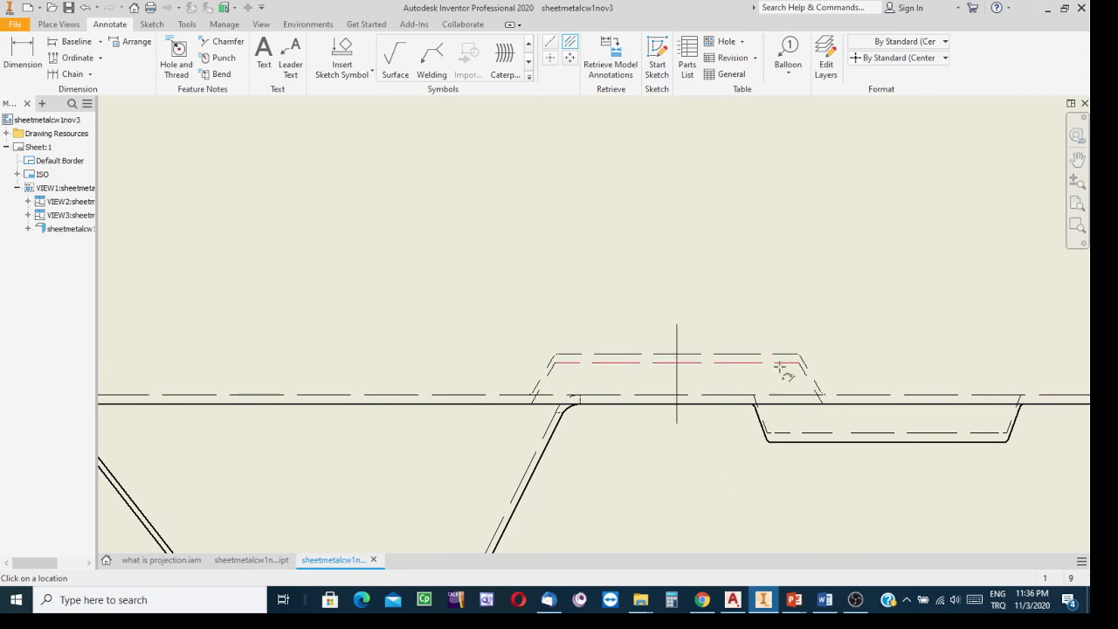
pyautogui.scroll(5, 717, 482)
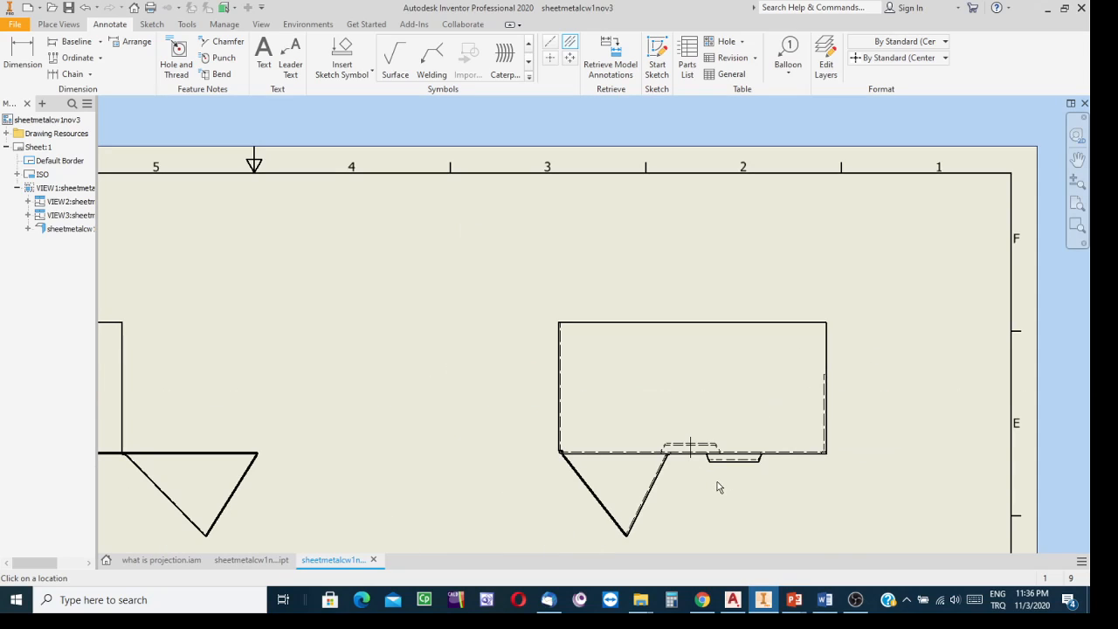
pyautogui.moveTo(718, 481)
pyautogui.mouseDown(button='middle')
pyautogui.moveTo(747, 357)
pyautogui.moveTo(797, 391)
pyautogui.moveTo(791, 323)
pyautogui.moveTo(798, 374)
pyautogui.mouseUp(button='middle')
pyautogui.scroll(5, 797, 390)
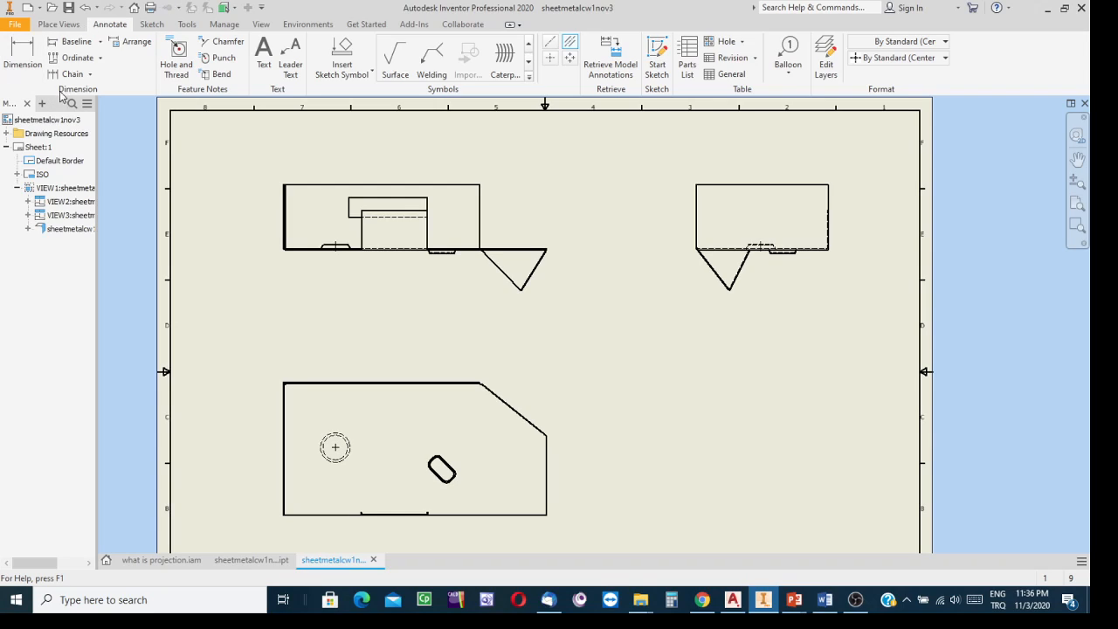
pyautogui.click(58, 25)
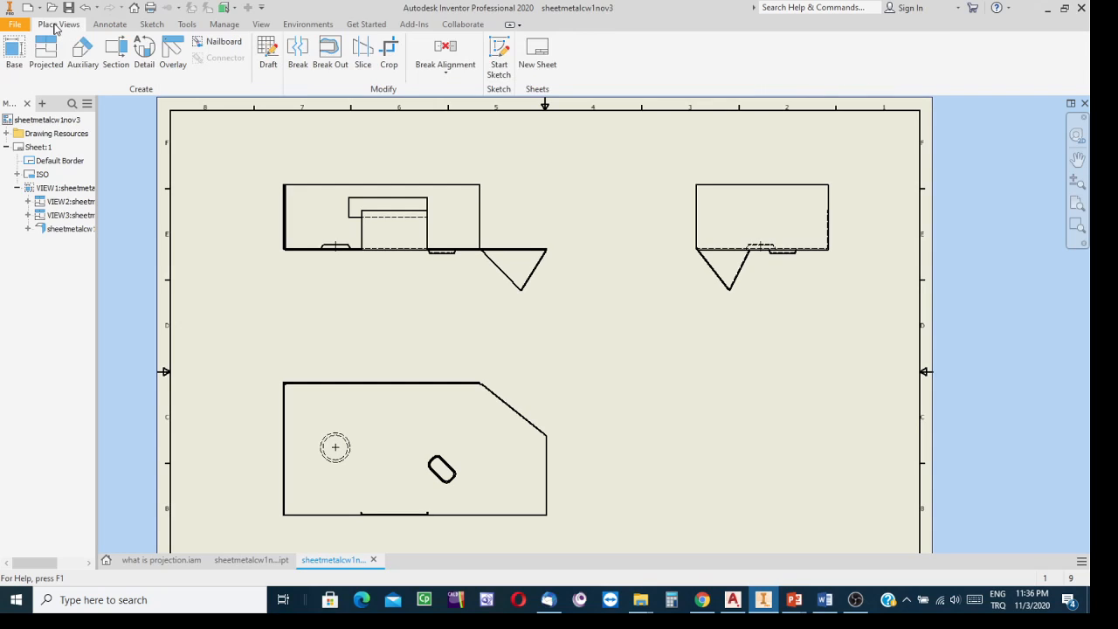
pyautogui.click(12, 58)
pyautogui.click(53, 64)
pyautogui.scroll(3, 512, 325)
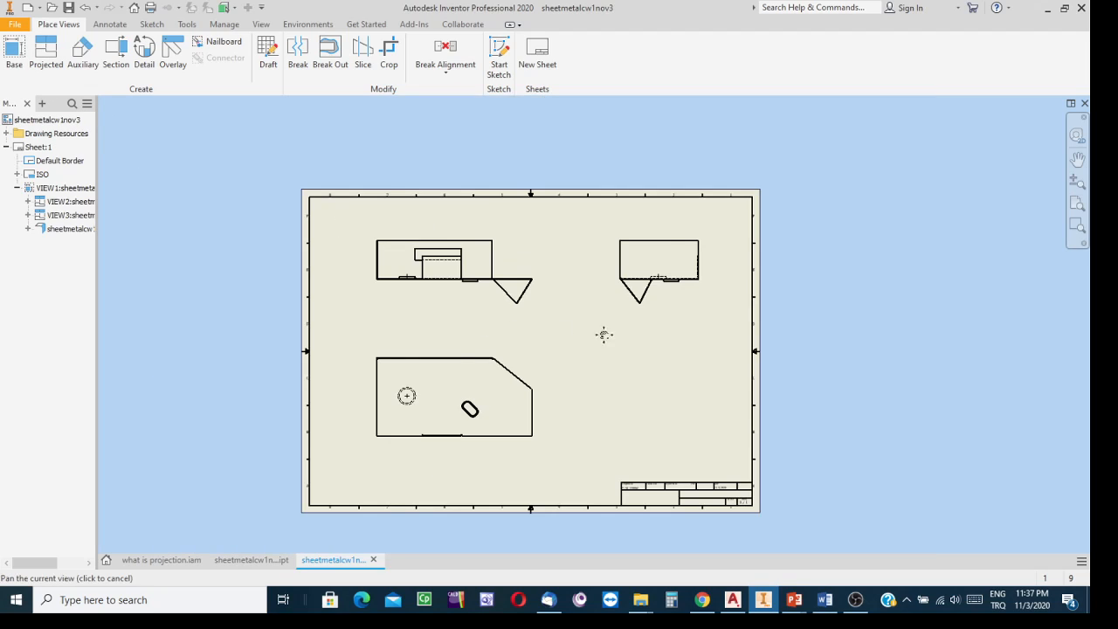
pyautogui.moveTo(603, 335); pyautogui.dragTo(622, 336, button='middle')
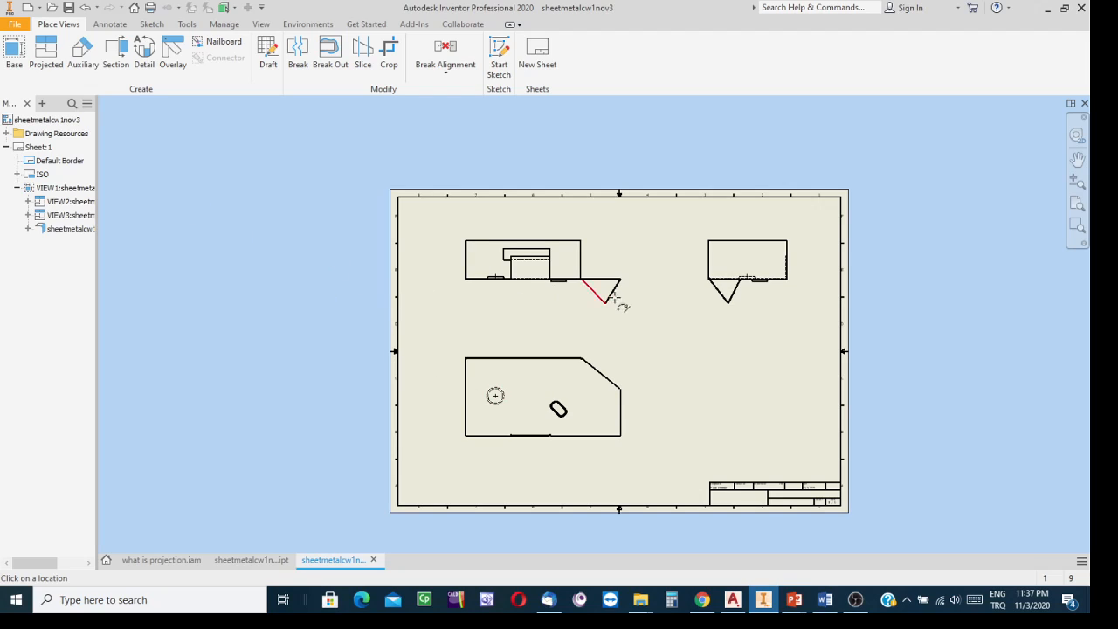
pyautogui.click(46, 50)
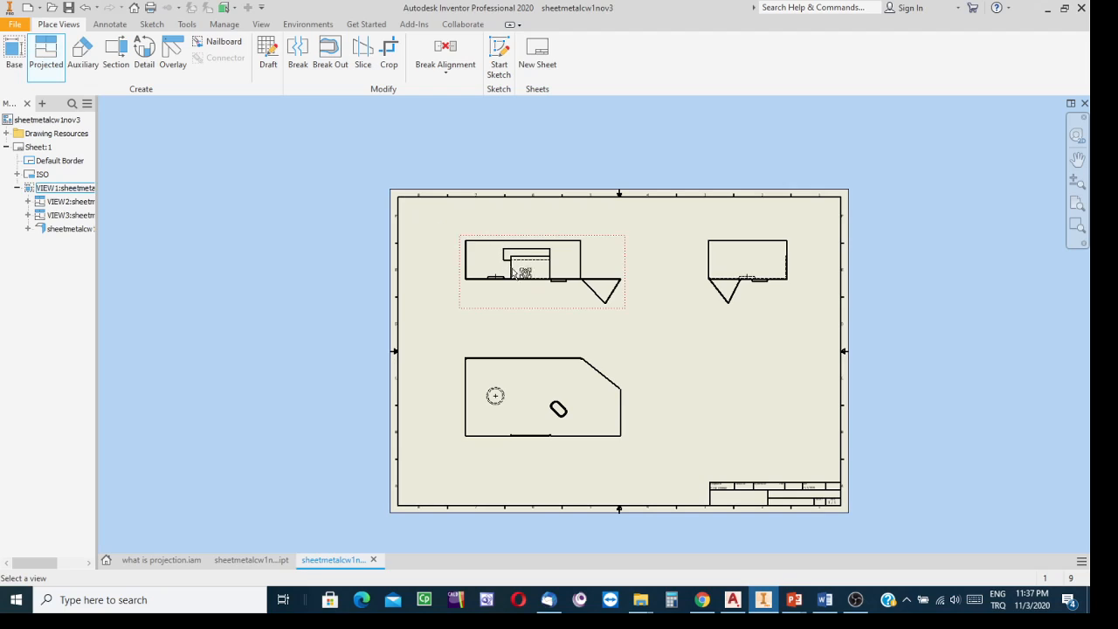
pyautogui.click(524, 301)
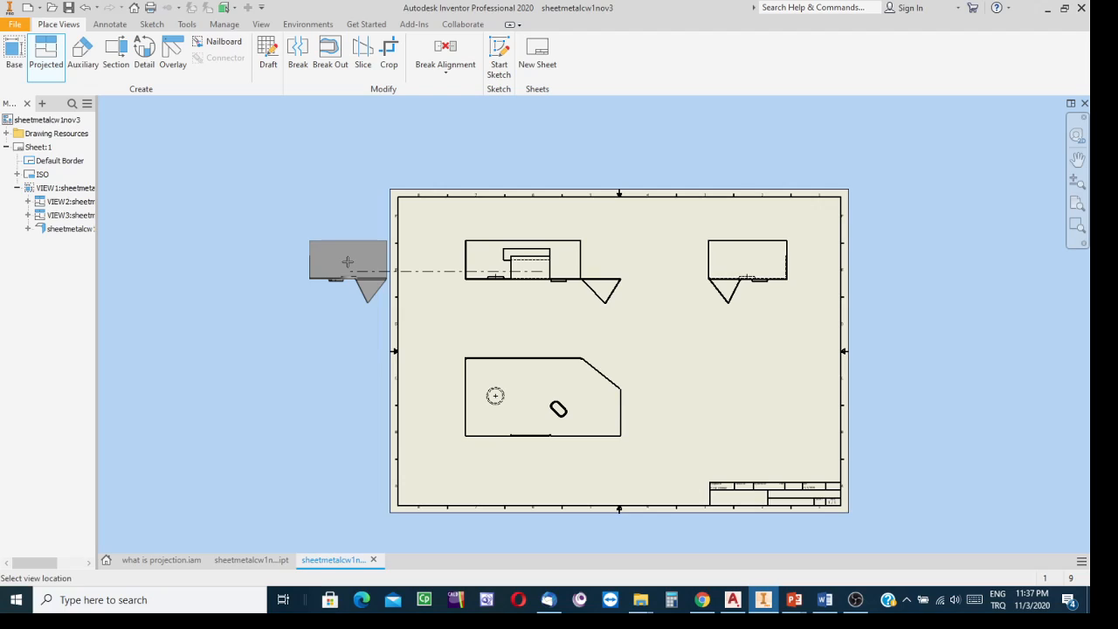
pyautogui.press('Escape')
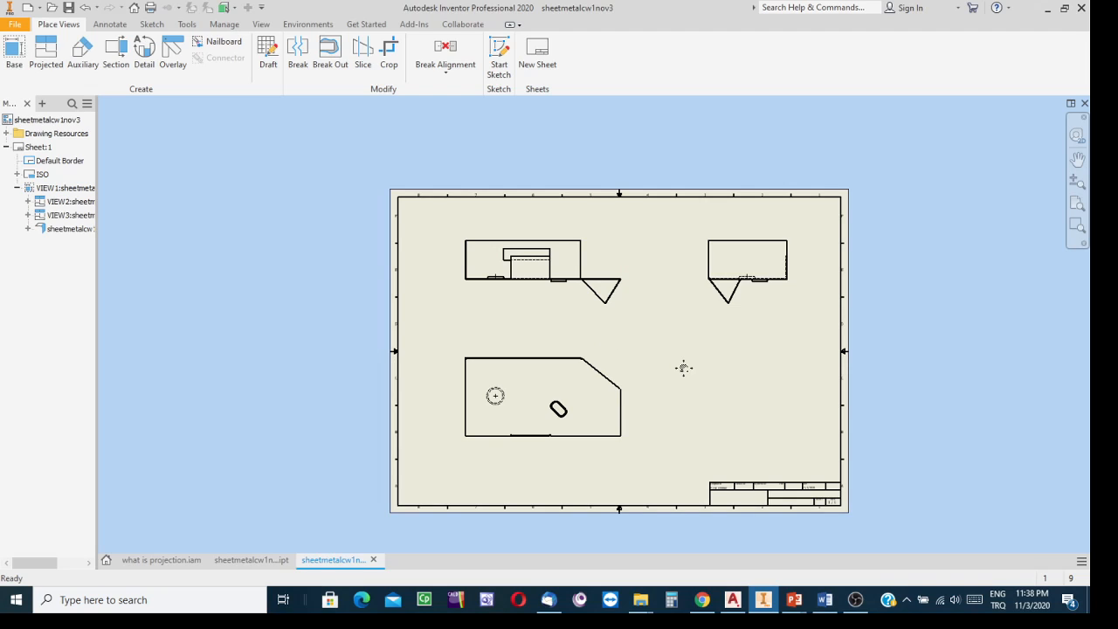
# - Inspect the title block on the drawing sheet
pyautogui.moveTo(684, 367)
pyautogui.mouseDown(button='middle')
pyautogui.moveTo(477, 292)
pyautogui.moveTo(466, 315)
pyautogui.moveTo(498, 145)
pyautogui.moveTo(436, 141)
pyautogui.mouseUp(button='middle')
pyautogui.scroll(-2, 467, 317)
pyautogui.scroll(-3, 625, 373)
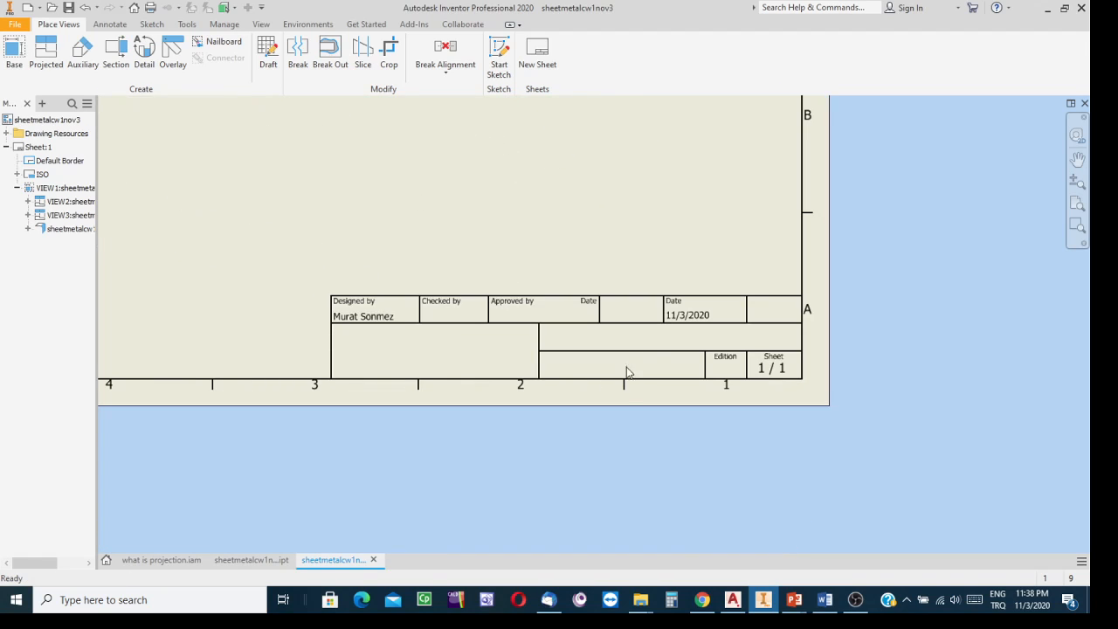
pyautogui.scroll(5, 581, 274)
pyautogui.moveTo(568, 251); pyautogui.dragTo(662, 455, button='middle')
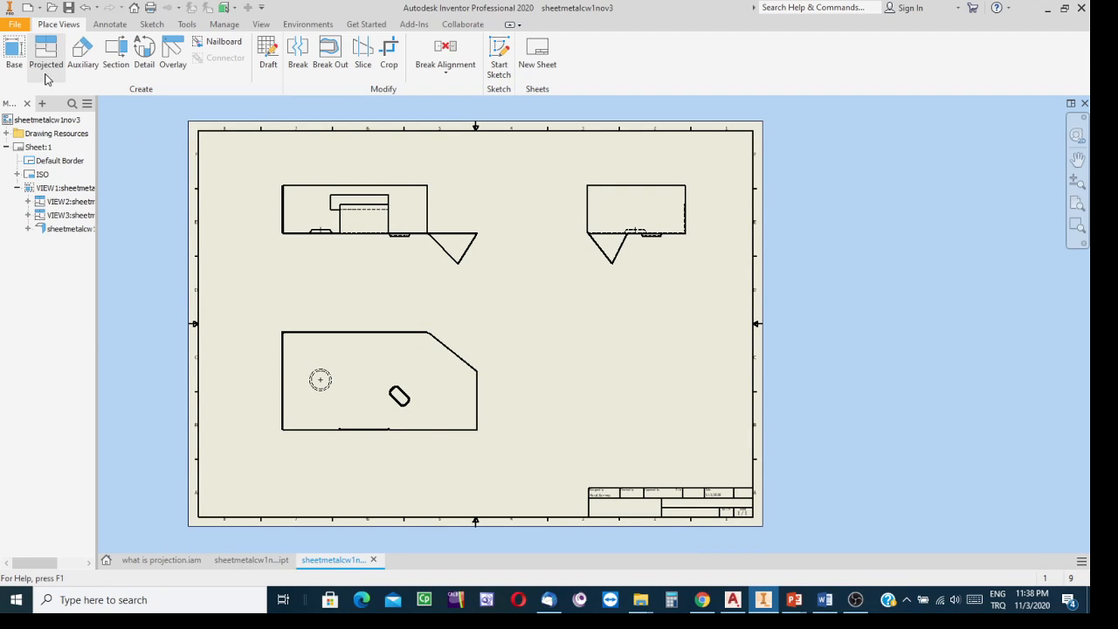
pyautogui.click(13, 51)
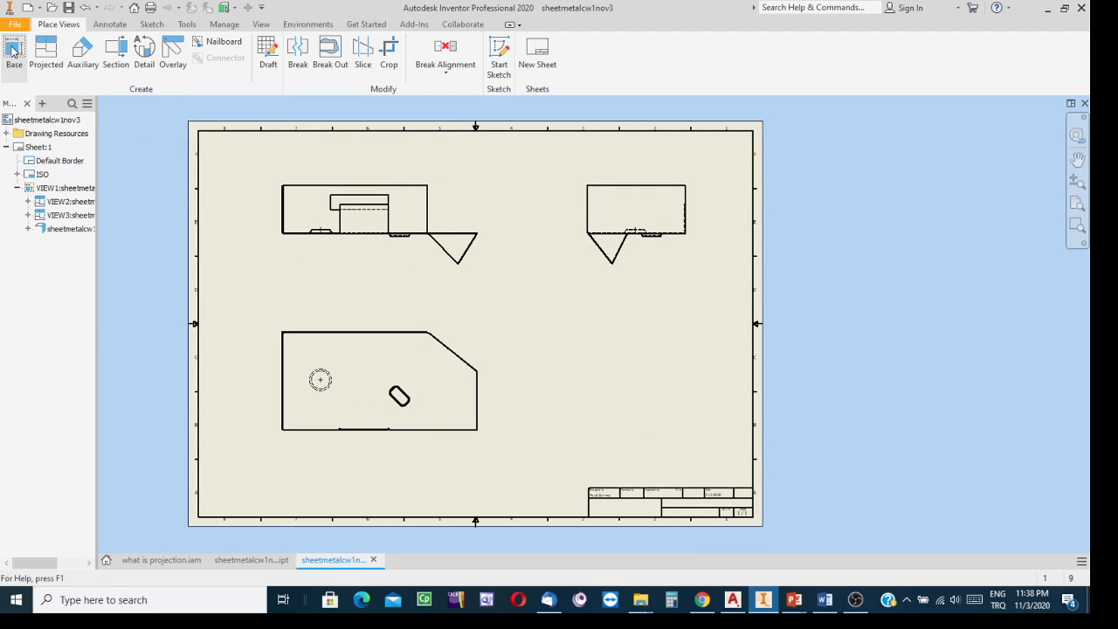
pyautogui.moveTo(186, 177)
pyautogui.mouseDown()
pyautogui.moveTo(252, 140)
pyautogui.moveTo(265, 98)
pyautogui.mouseUp()
pyautogui.click(176, 249)
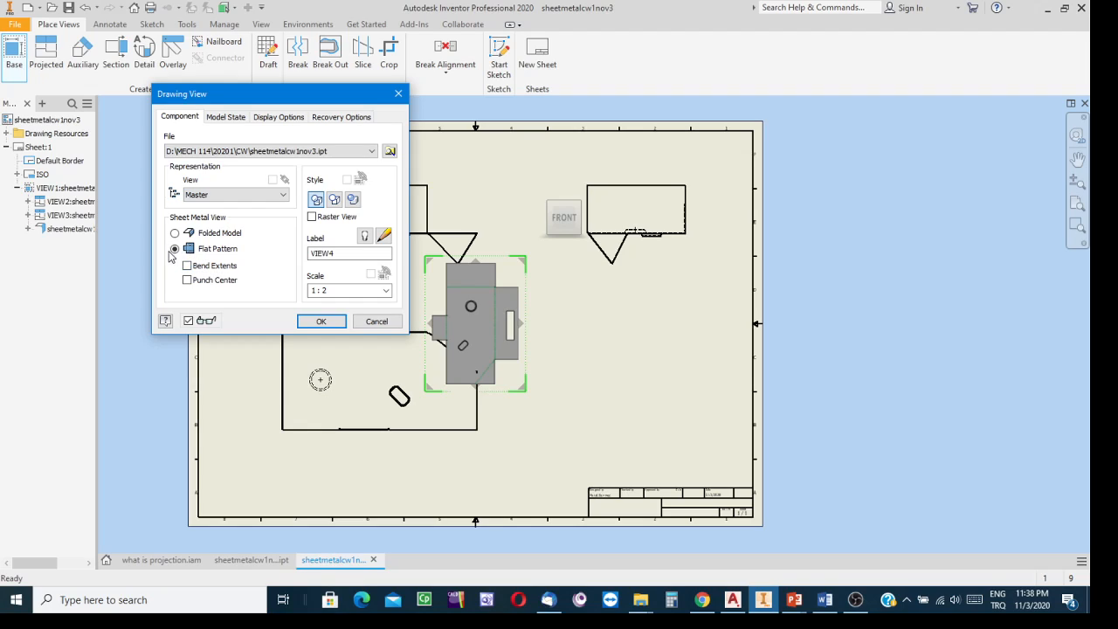
pyautogui.click(376, 321)
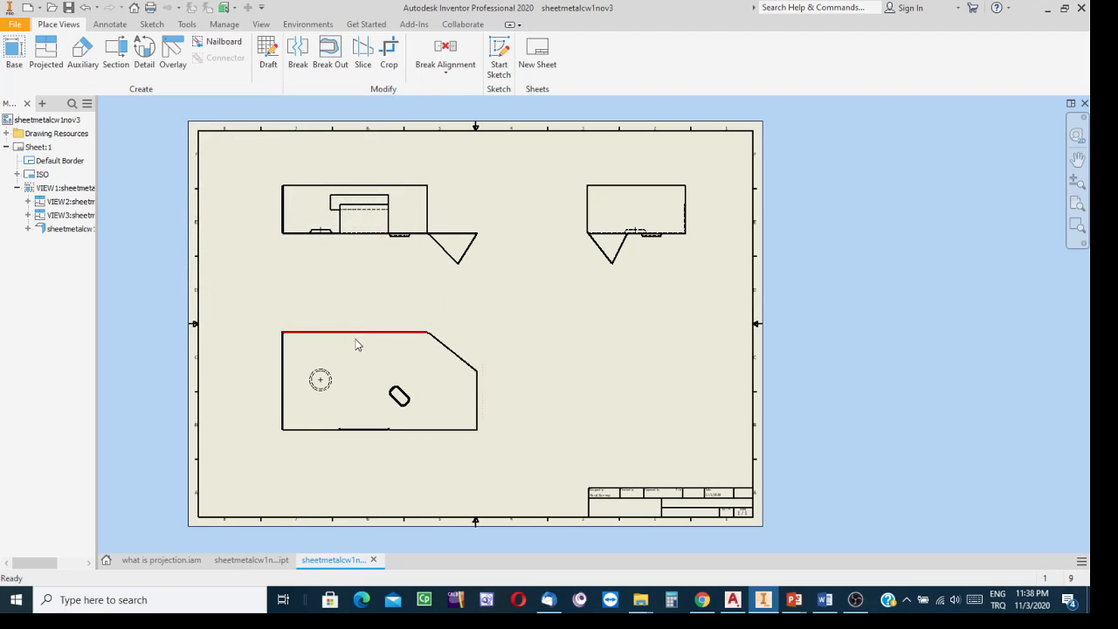
# - Review the flat pattern in the sheet metal part file, restore the folded model, and return to the drawing
pyautogui.click(247, 561)
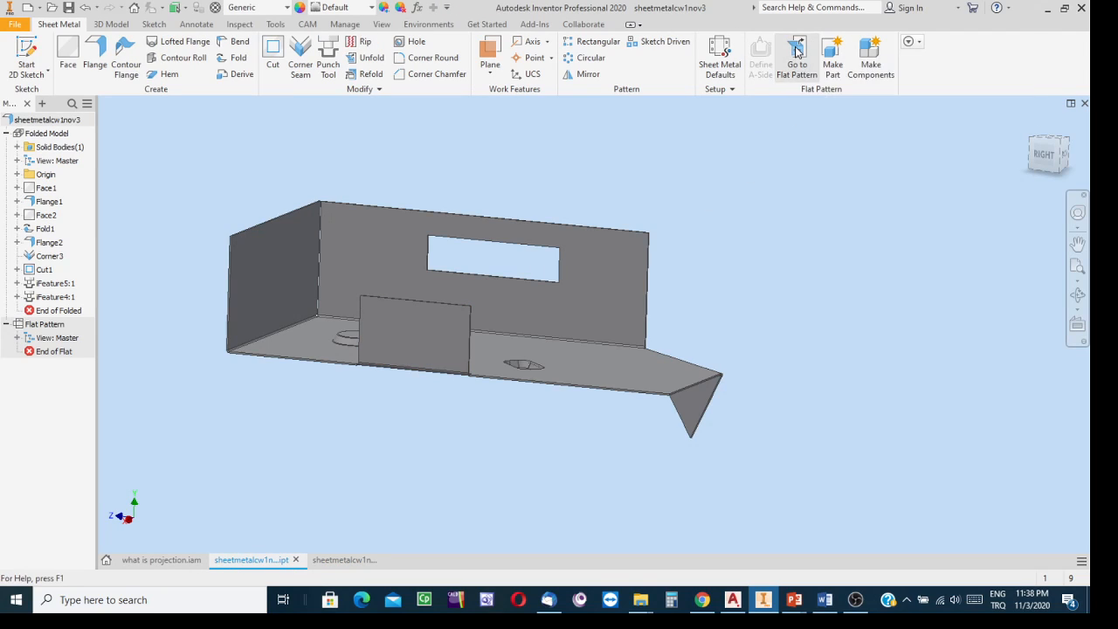
pyautogui.click(797, 53)
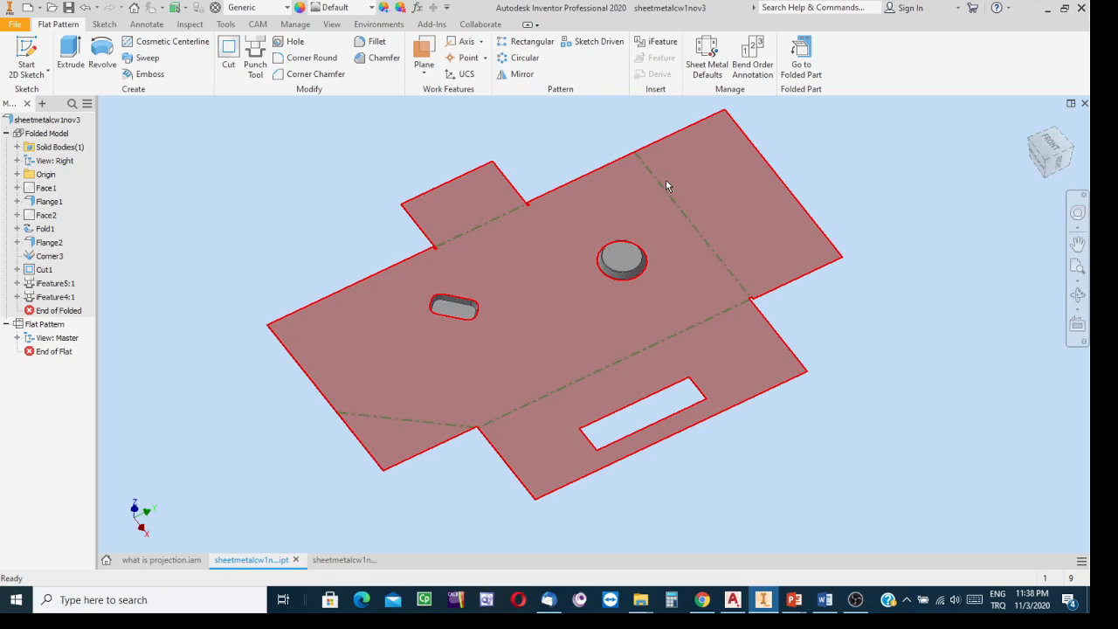
pyautogui.moveTo(686, 202)
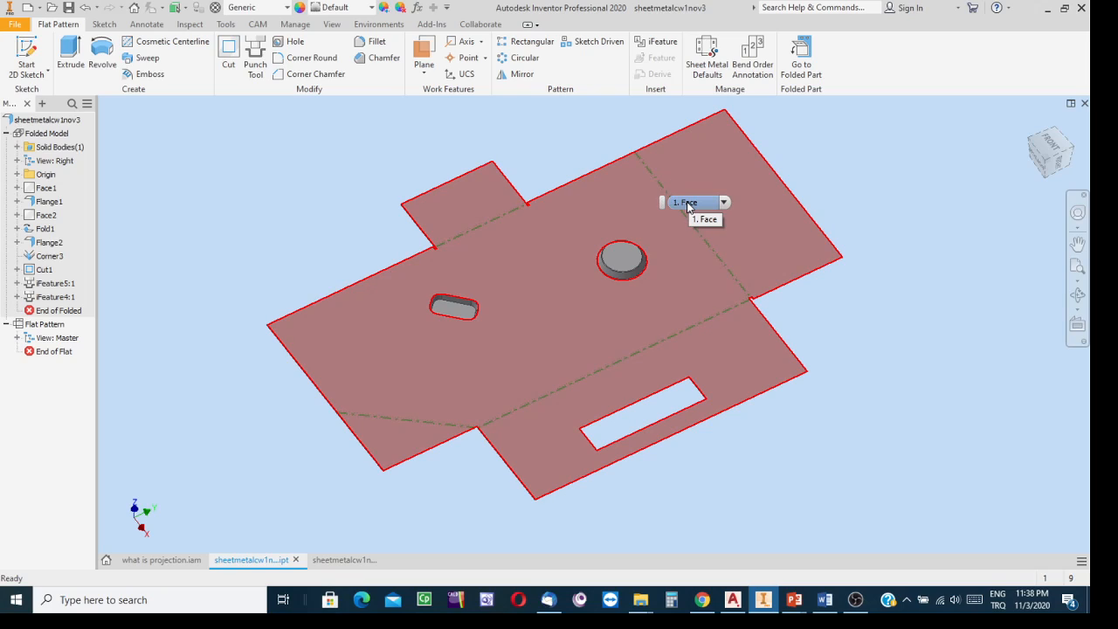
pyautogui.click(801, 54)
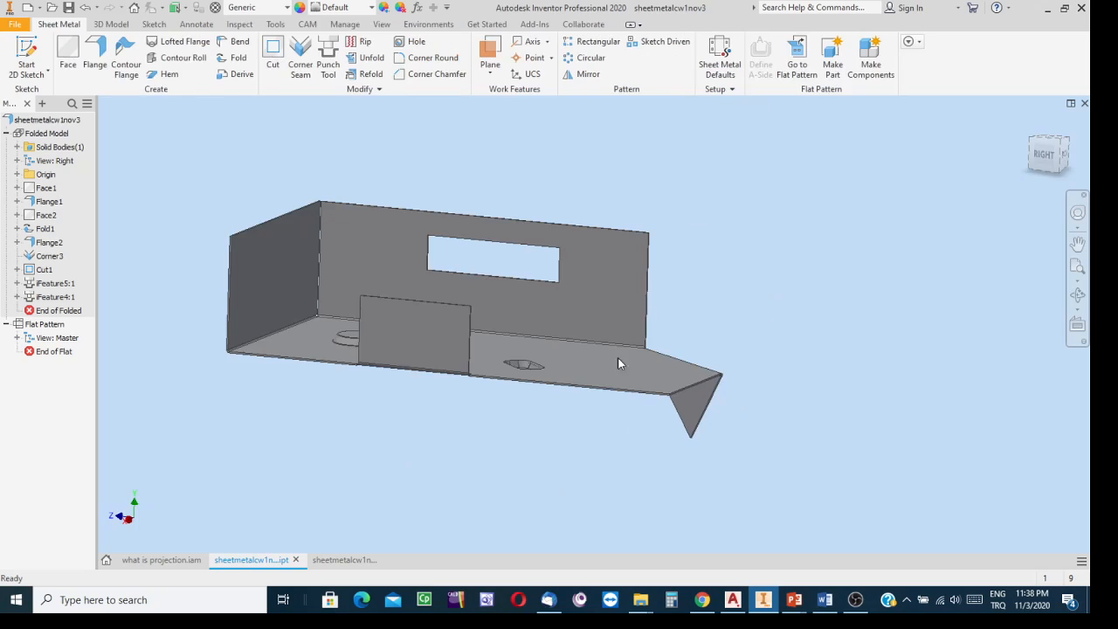
pyautogui.click(341, 559)
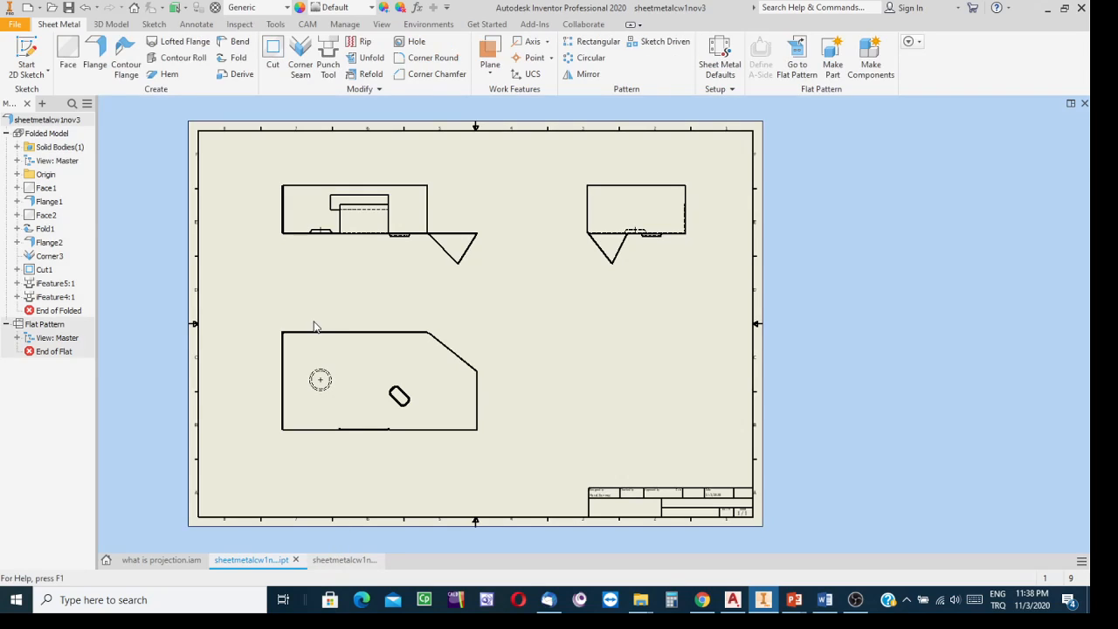
# - Start a base view of the flat pattern, position it below the projected side view, and rotate it 90° clockwise
pyautogui.click(12, 55)
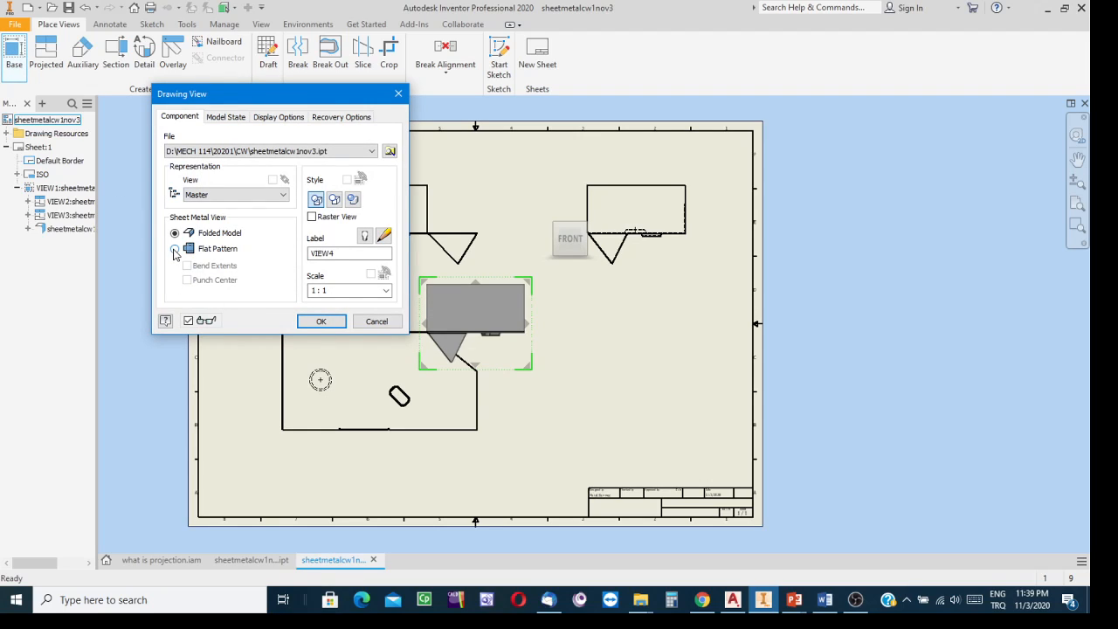
pyautogui.click(175, 249)
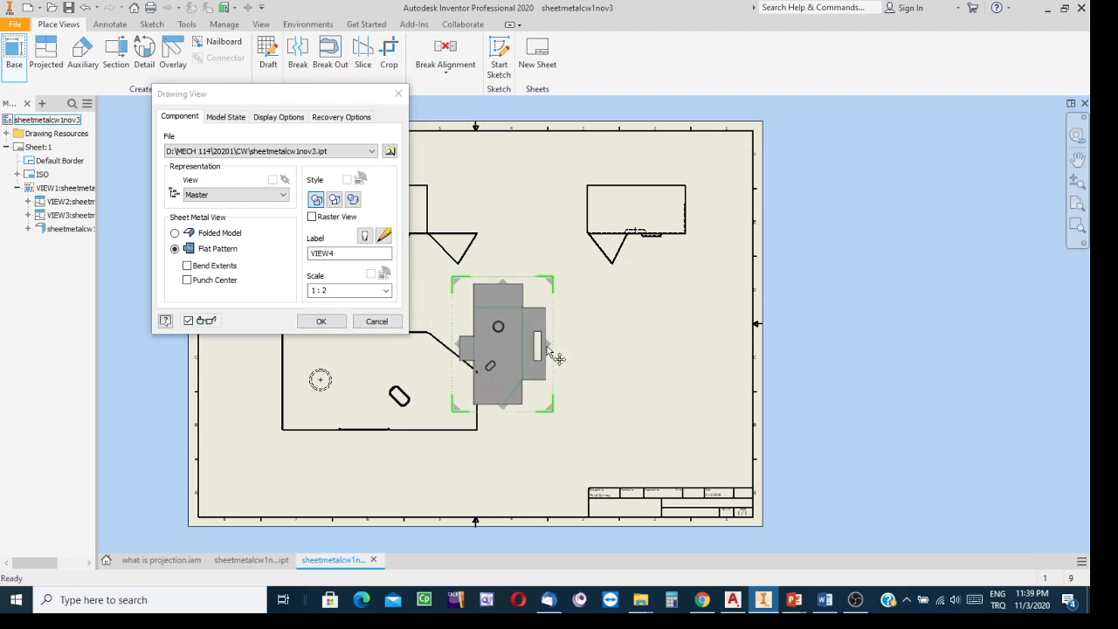
pyautogui.click(634, 363)
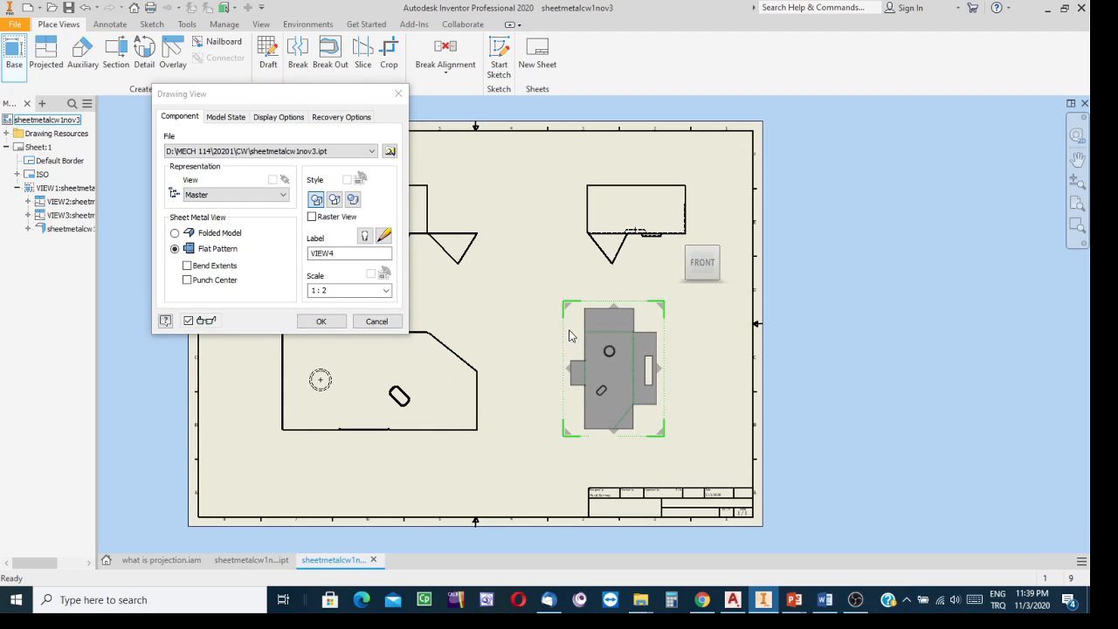
pyautogui.click(734, 248)
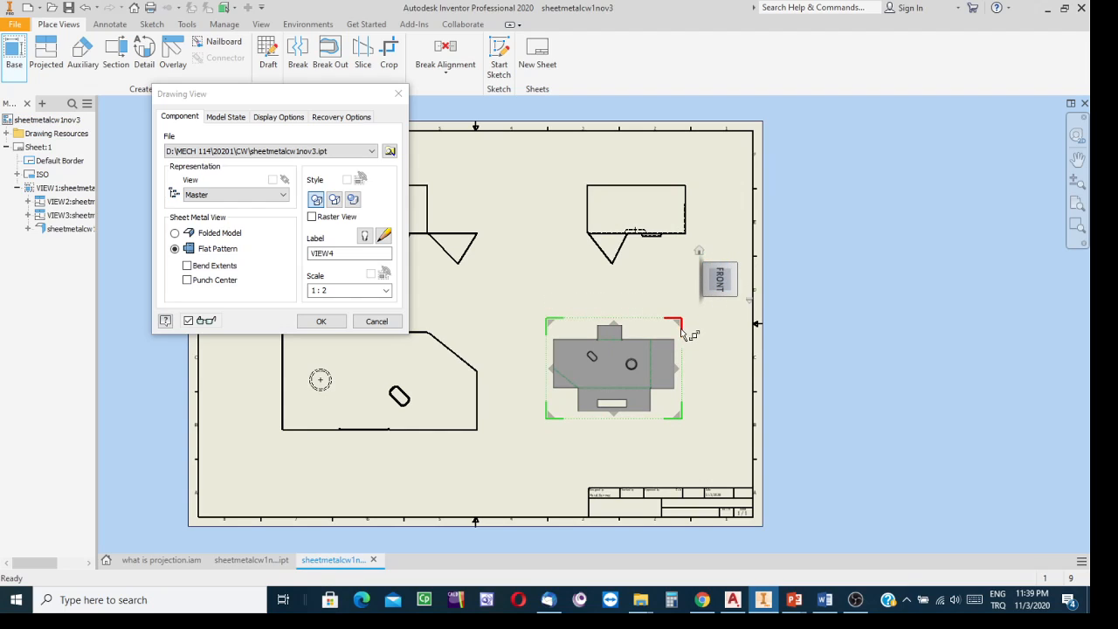
# - Set the flat pattern view's scale to 1:1 and create the view
pyautogui.click(388, 291)
pyautogui.click(387, 291)
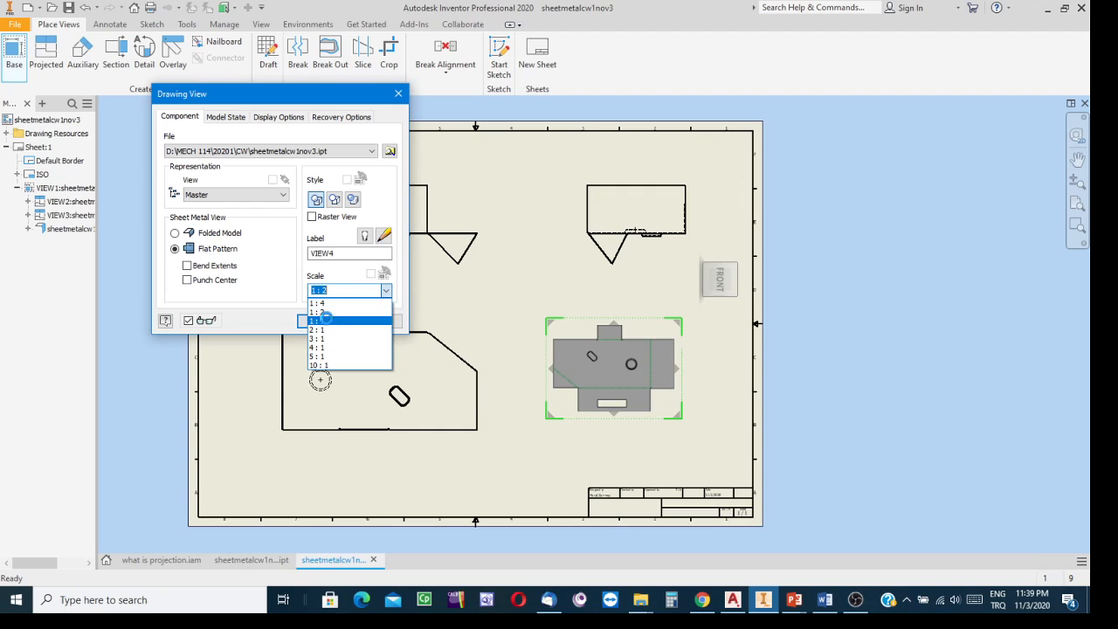
pyautogui.click(322, 319)
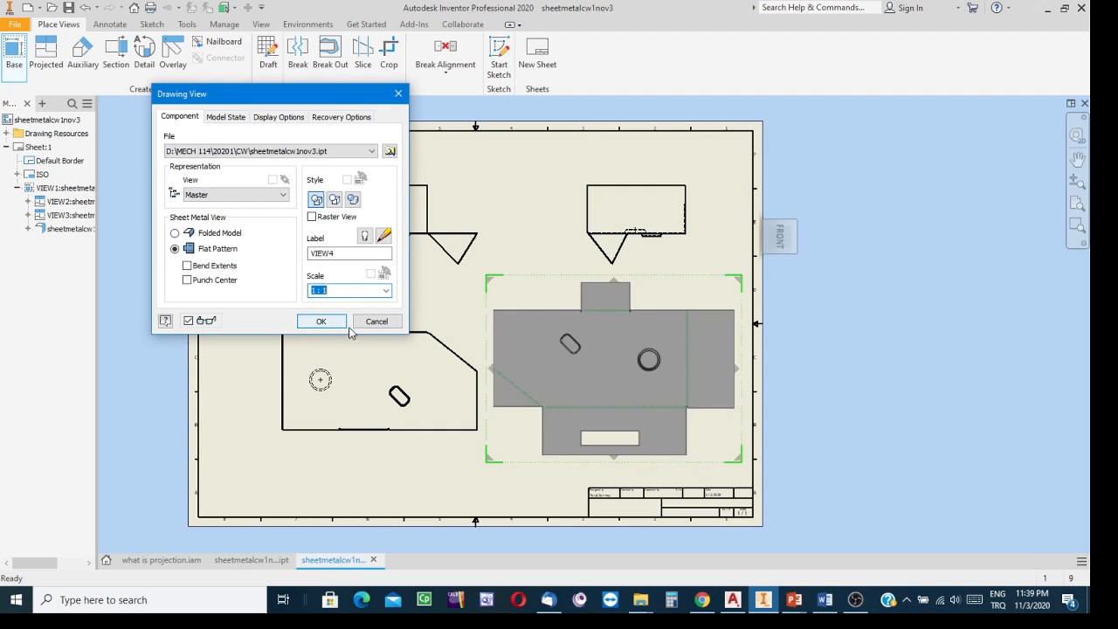
pyautogui.click(319, 321)
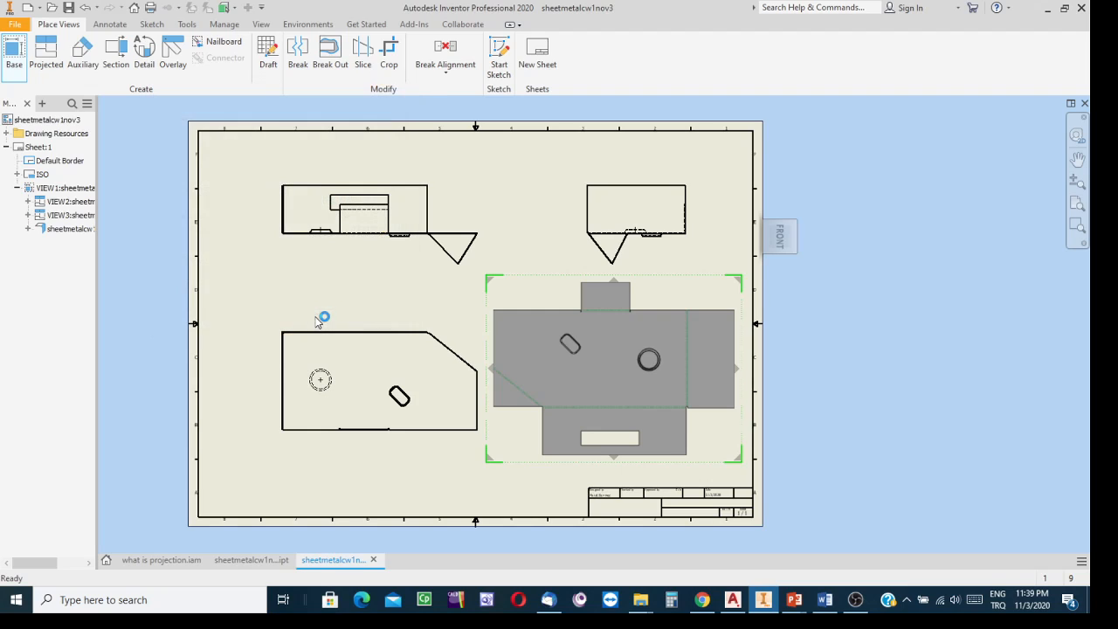
# - Space out the four views by shifting the three folded views left, the lower folded view down, and the flat pattern slightly down
pyautogui.moveTo(382, 270); pyautogui.dragTo(330, 266)
pyautogui.moveTo(353, 435); pyautogui.dragTo(365, 464)
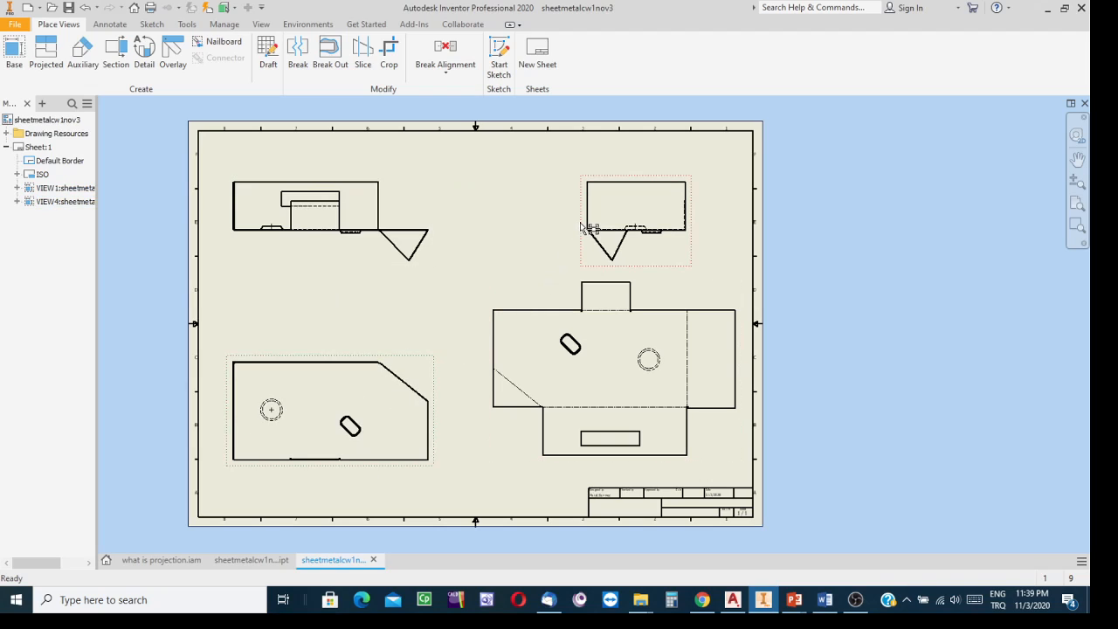
pyautogui.moveTo(589, 231); pyautogui.dragTo(550, 211)
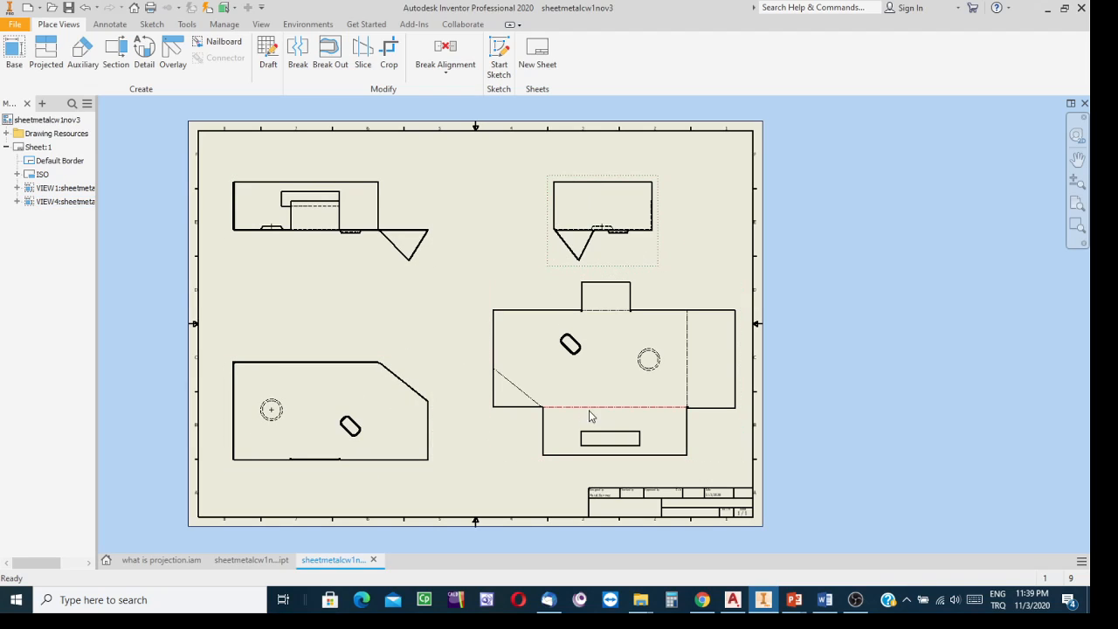
pyautogui.moveTo(516, 464); pyautogui.dragTo(515, 480)
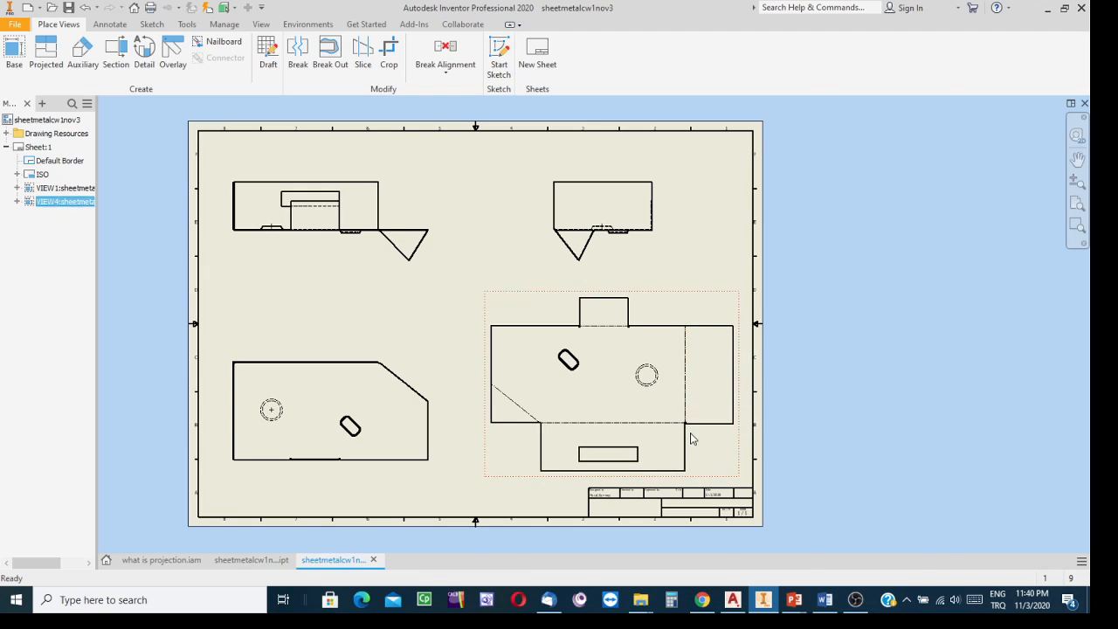
# - Examine the corner relief, the small tab's bend reliefs, and the oblong emboss in the flat pattern view
pyautogui.scroll(5, 689, 438)
pyautogui.scroll(-3, 744, 414)
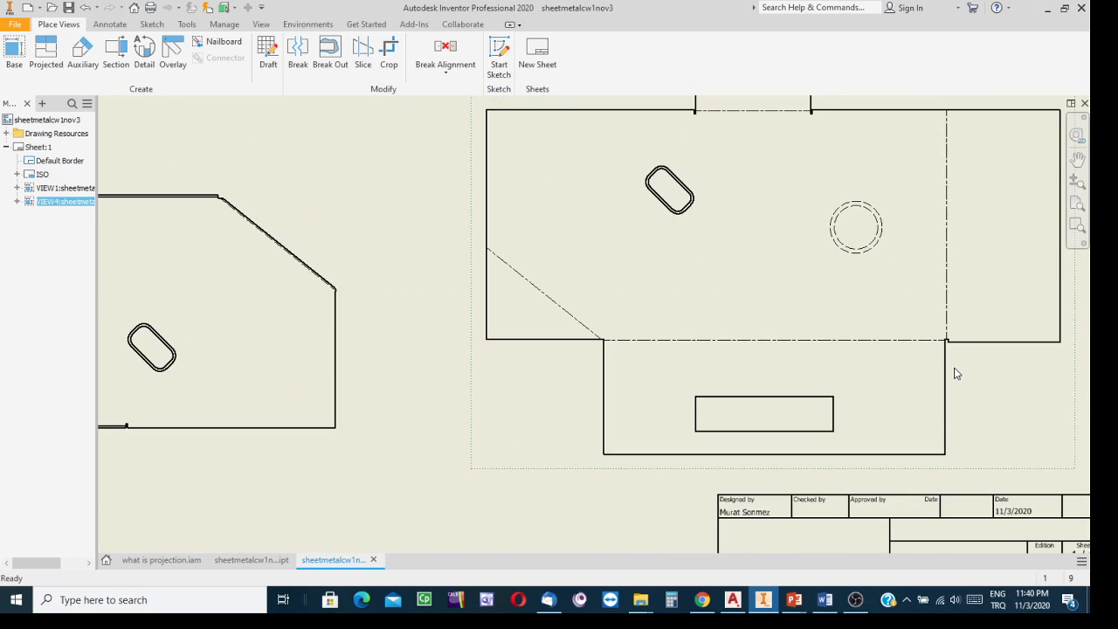
pyautogui.scroll(4, 946, 347)
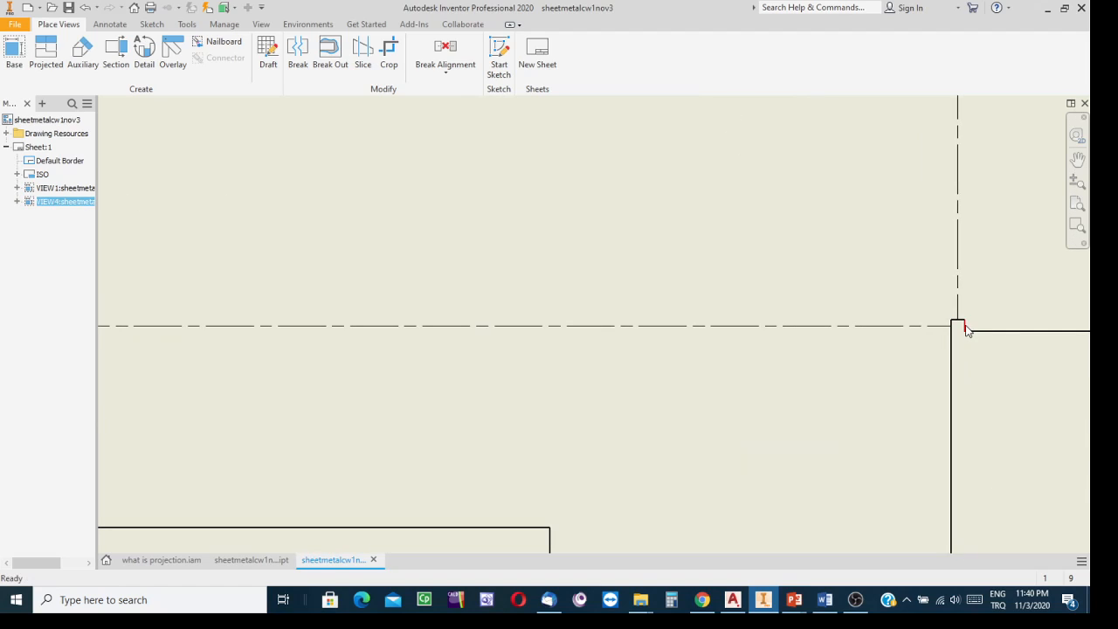
pyautogui.scroll(-5, 958, 336)
pyautogui.scroll(3, 729, 292)
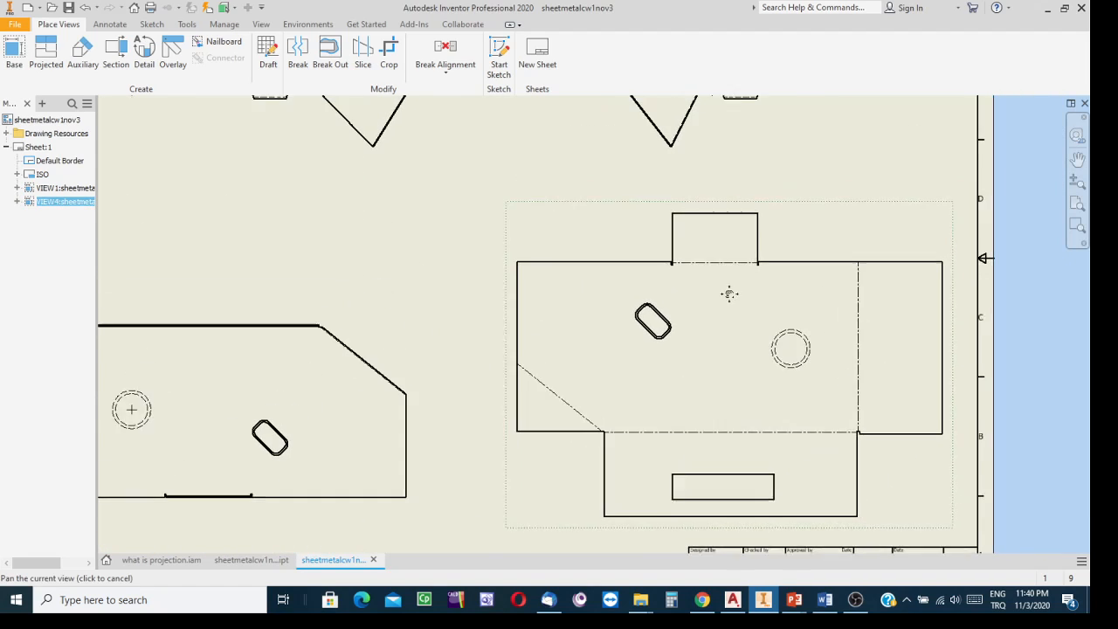
pyautogui.scroll(3, 749, 282)
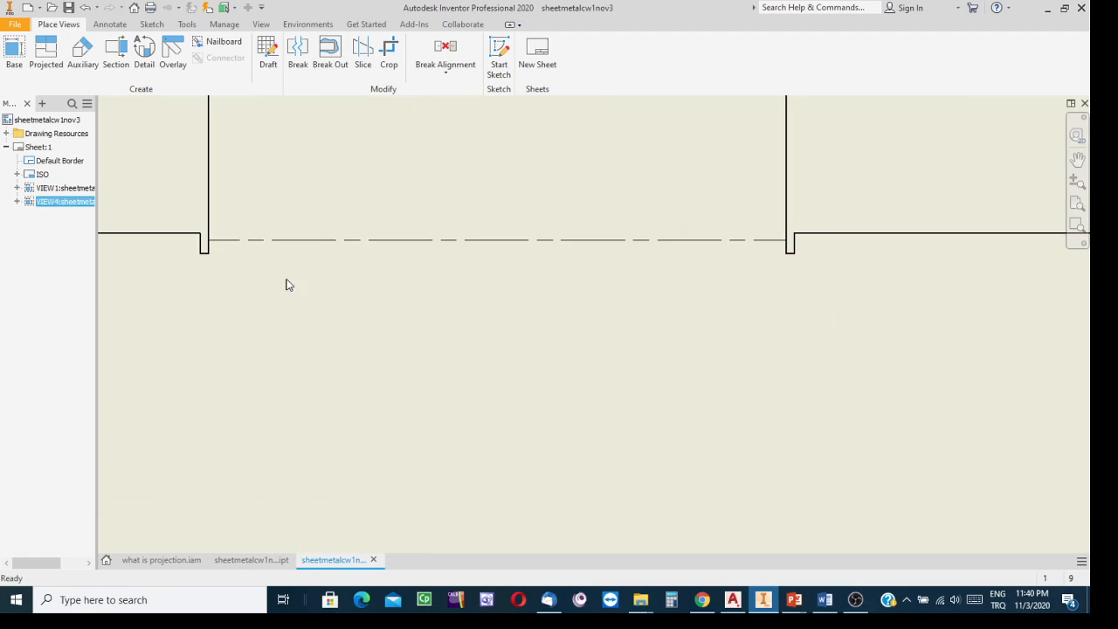
pyautogui.scroll(-6, 382, 302)
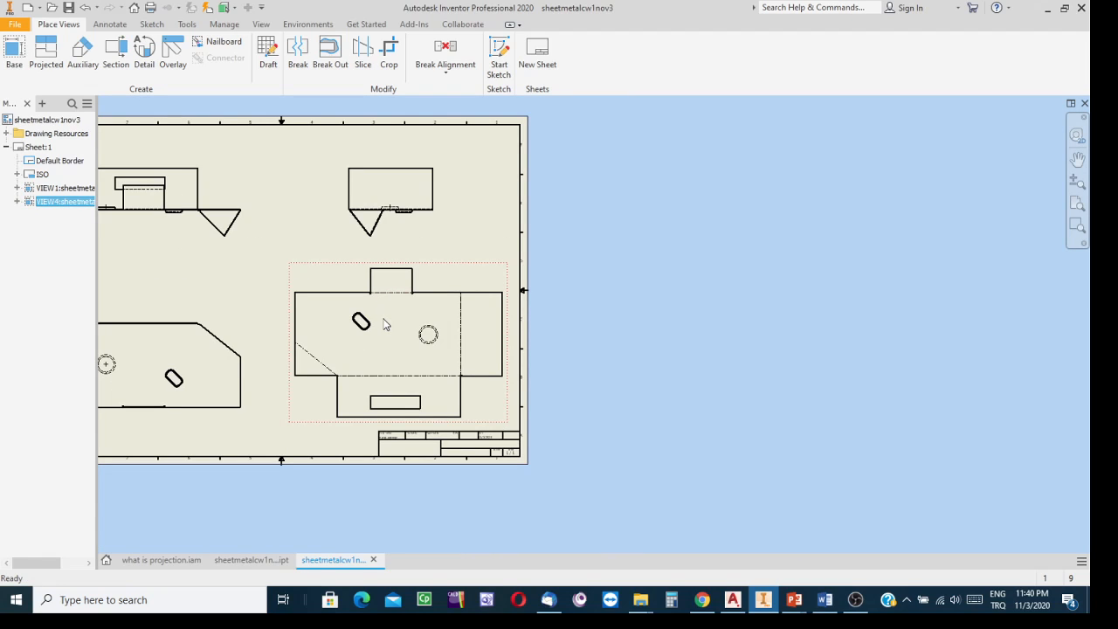
pyautogui.scroll(1, 419, 300)
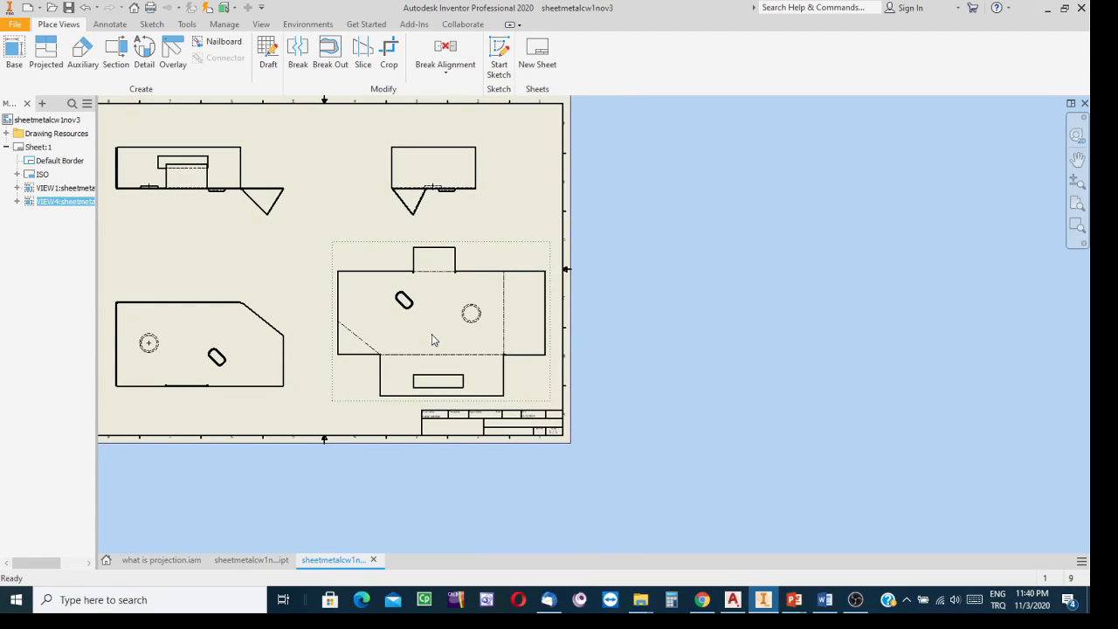
pyautogui.scroll(2, 423, 325)
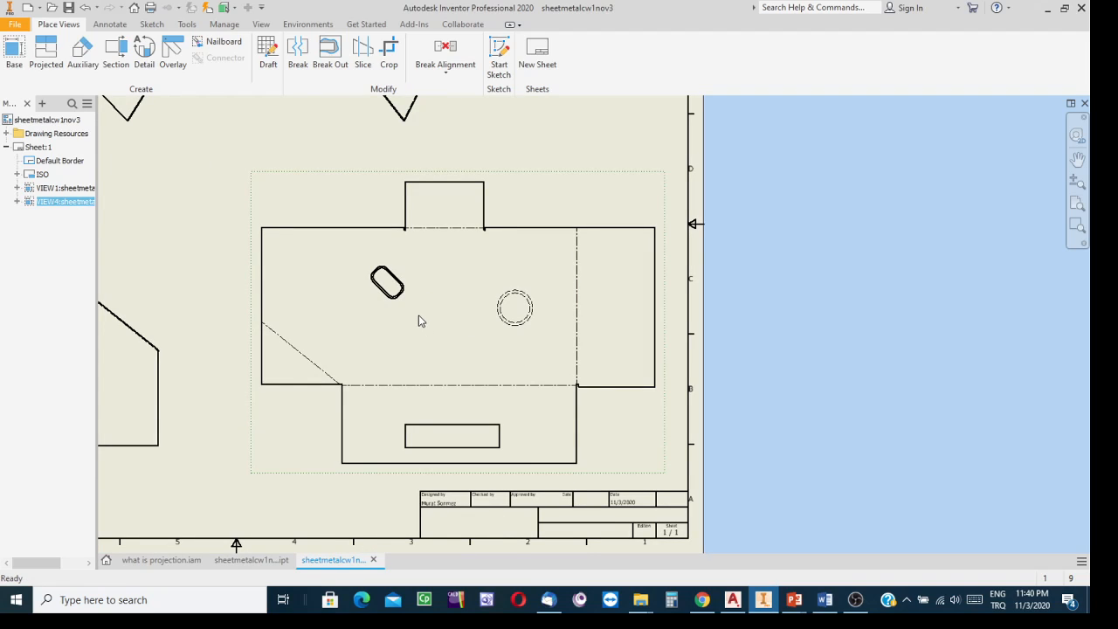
pyautogui.scroll(5, 393, 288)
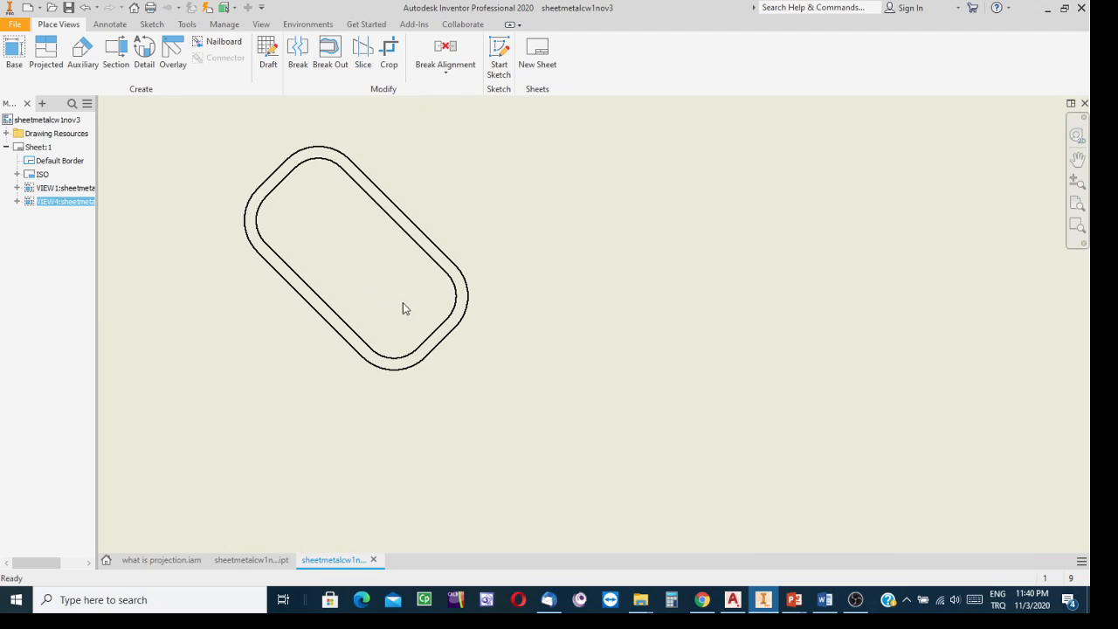
# - Examine the round emboss and the bend centerlines in the flat pattern view
pyautogui.scroll(-4, 403, 309)
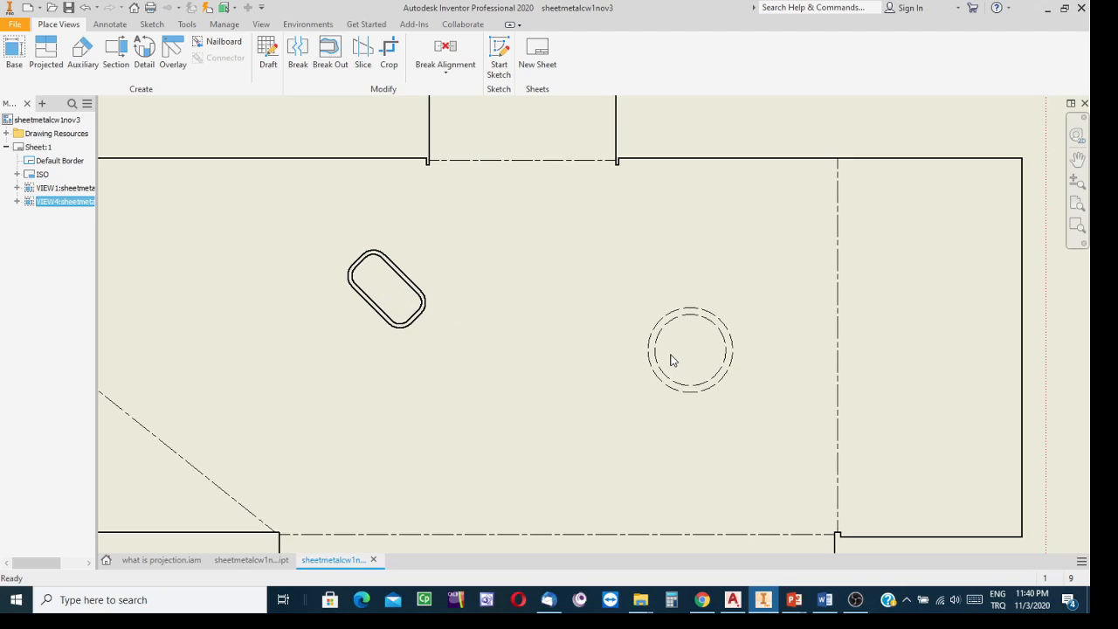
pyautogui.scroll(3, 693, 377)
pyautogui.scroll(-6, 695, 383)
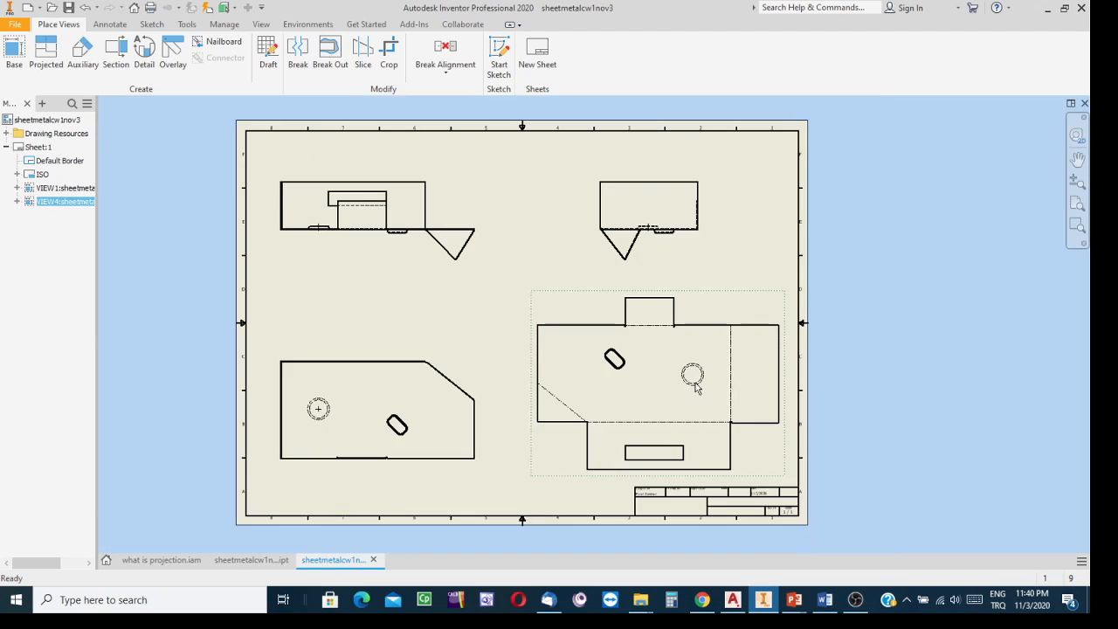
pyautogui.moveTo(570, 402); pyautogui.dragTo(471, 369, button='middle')
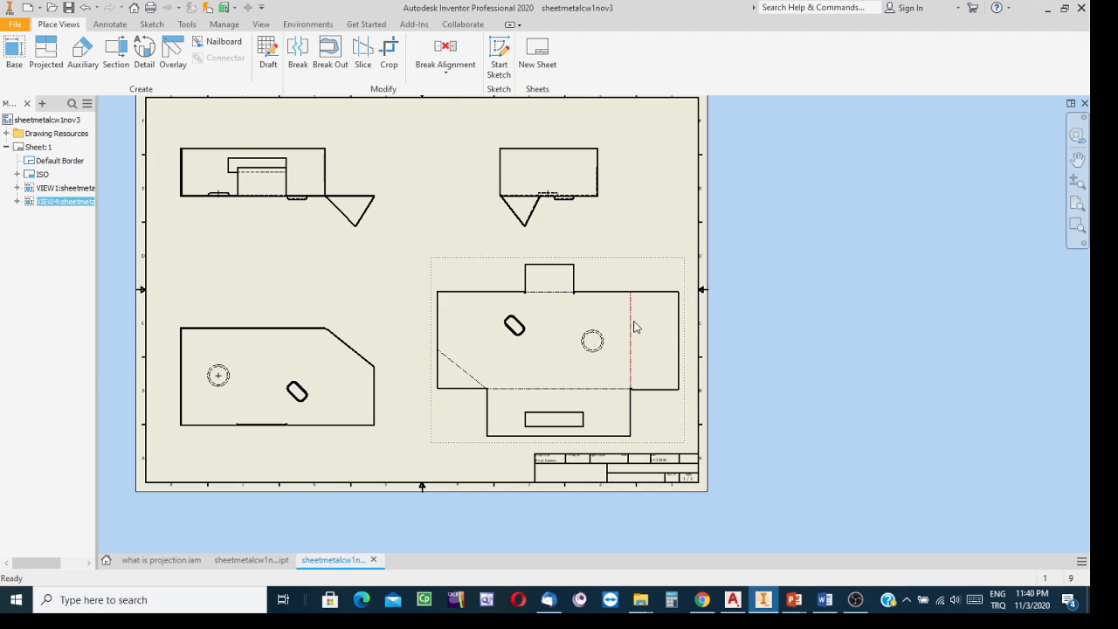
pyautogui.scroll(4, 634, 325)
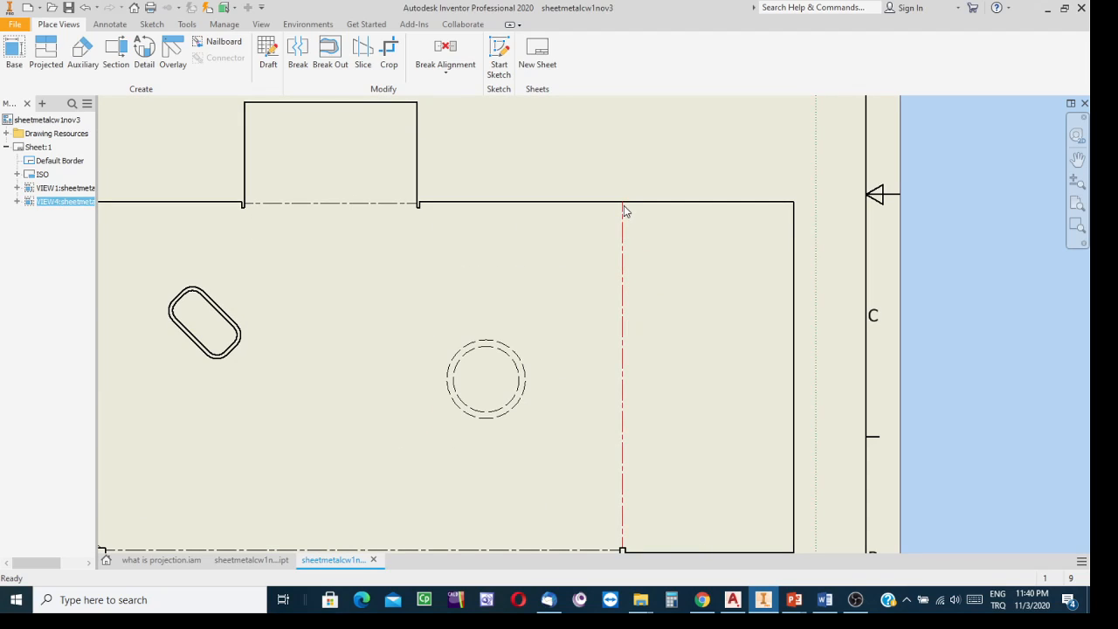
pyautogui.scroll(-2, 661, 362)
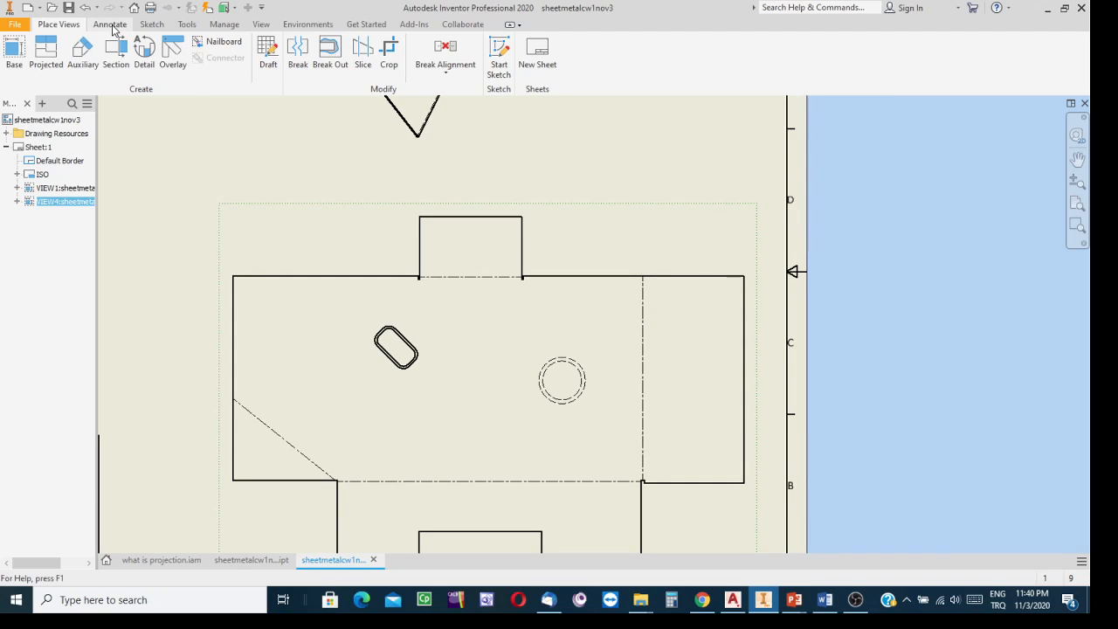
# - Set both the linear and angular precision of the Default (ISO) dimension style to 0 and save the style
pyautogui.click(229, 24)
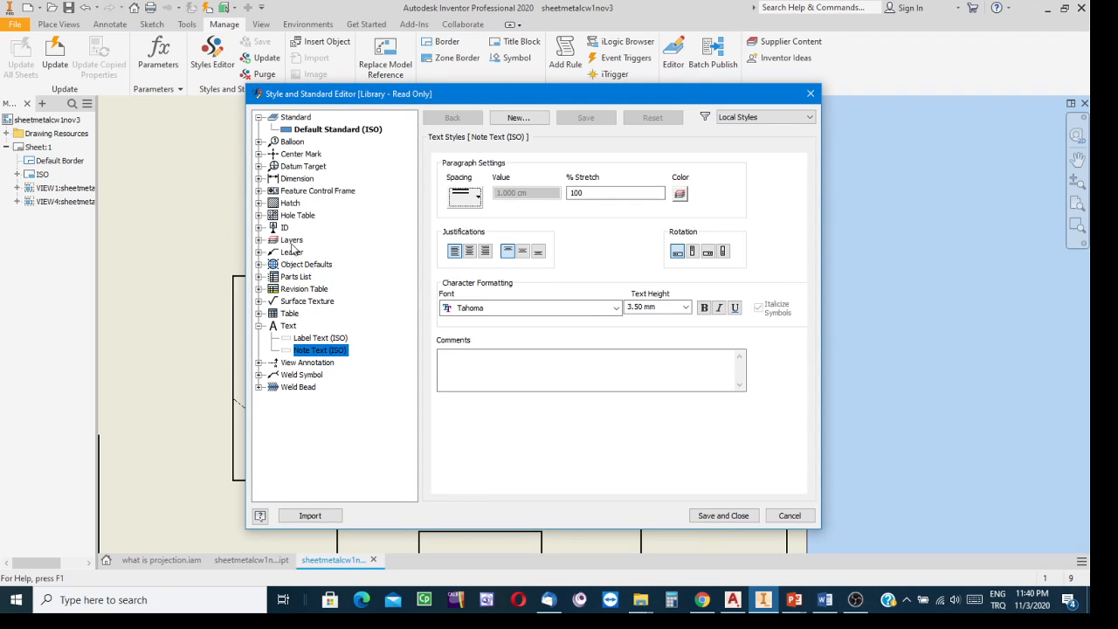
pyautogui.click(259, 178)
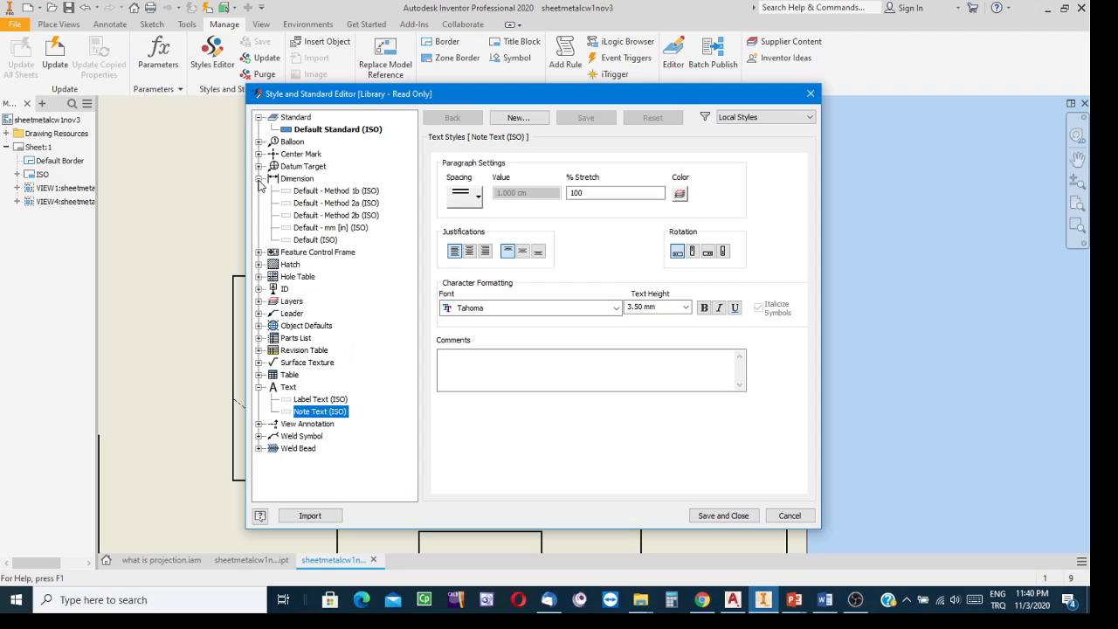
pyautogui.click(313, 239)
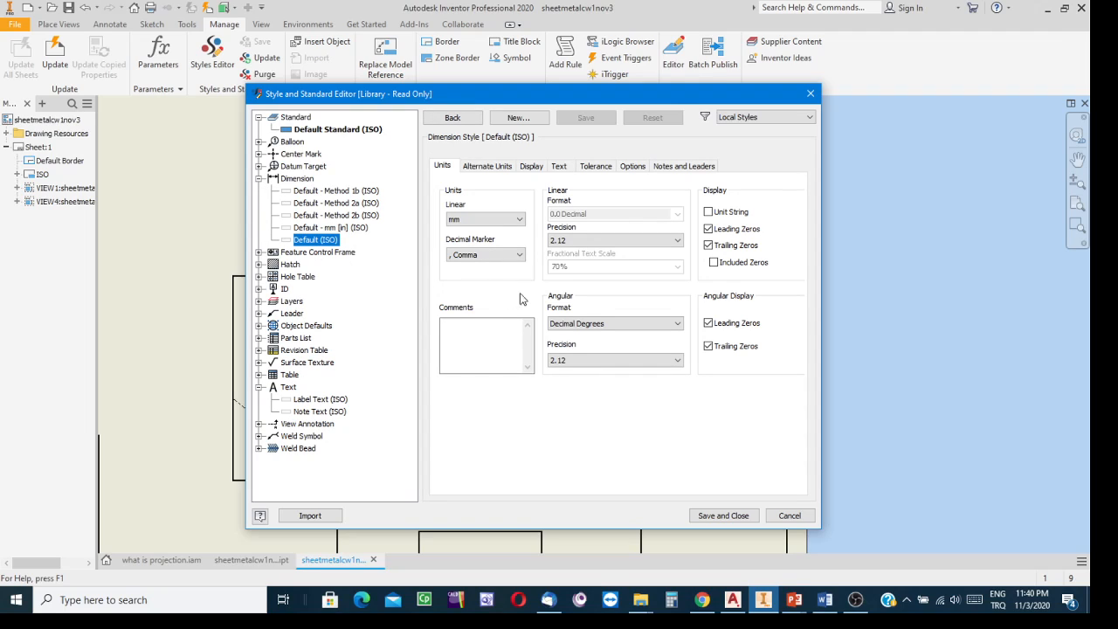
pyautogui.click(676, 240)
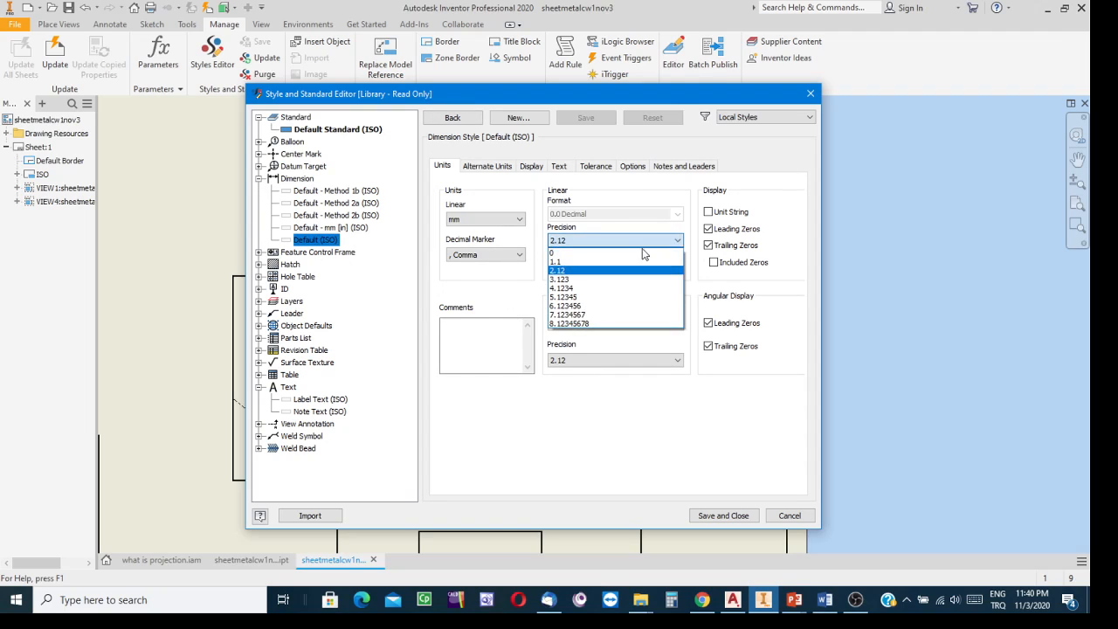
pyautogui.click(559, 252)
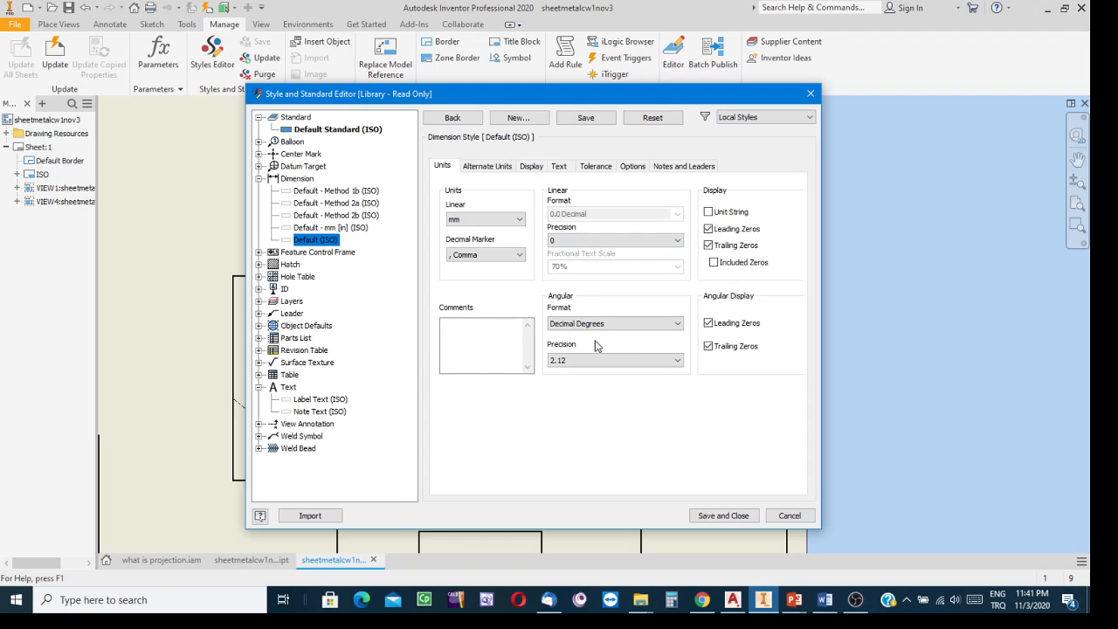
pyautogui.click(677, 359)
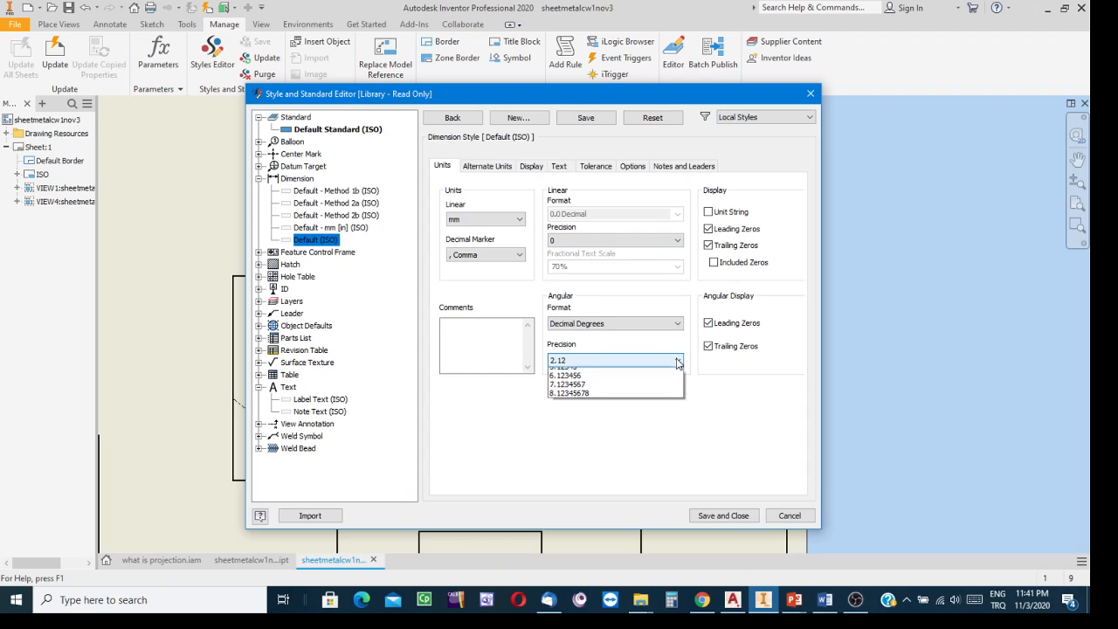
pyautogui.click(562, 375)
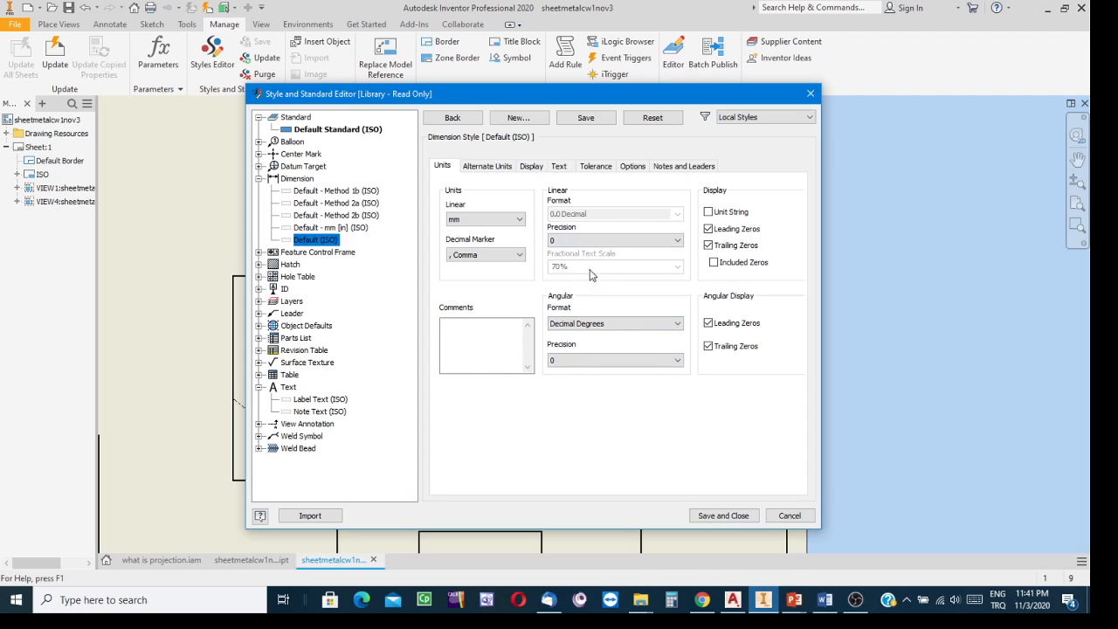
pyautogui.click(574, 118)
# - Set the Default (ISO) dimension style's origin offset to 2 mm, spacing to 8 mm and terminator size to 3 mm, and save it
pyautogui.click(532, 166)
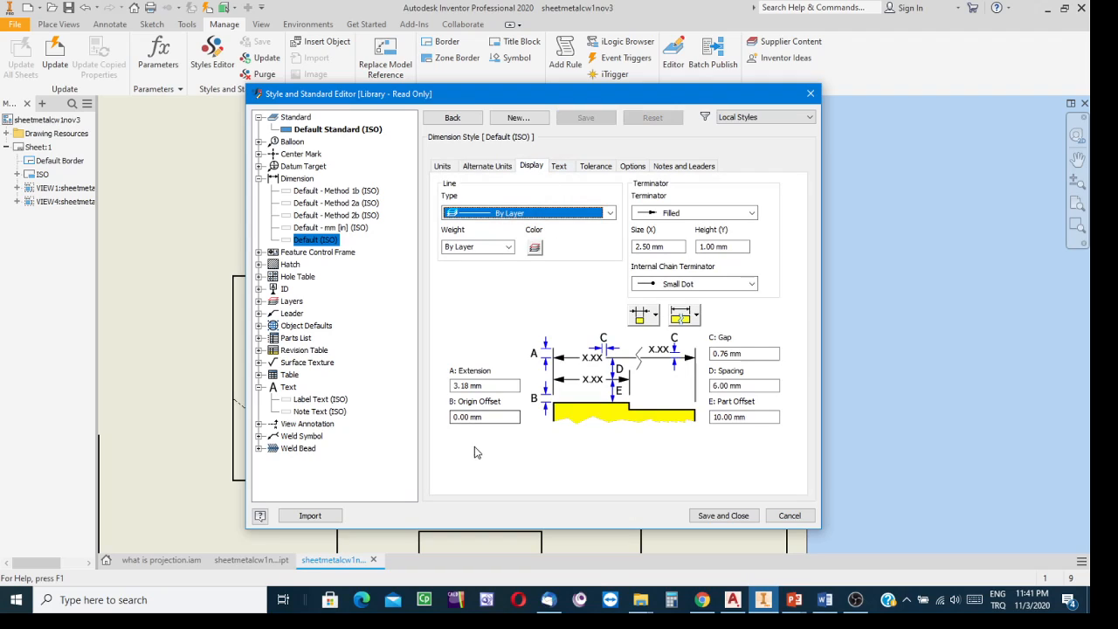
pyautogui.click(472, 416)
pyautogui.write('2')
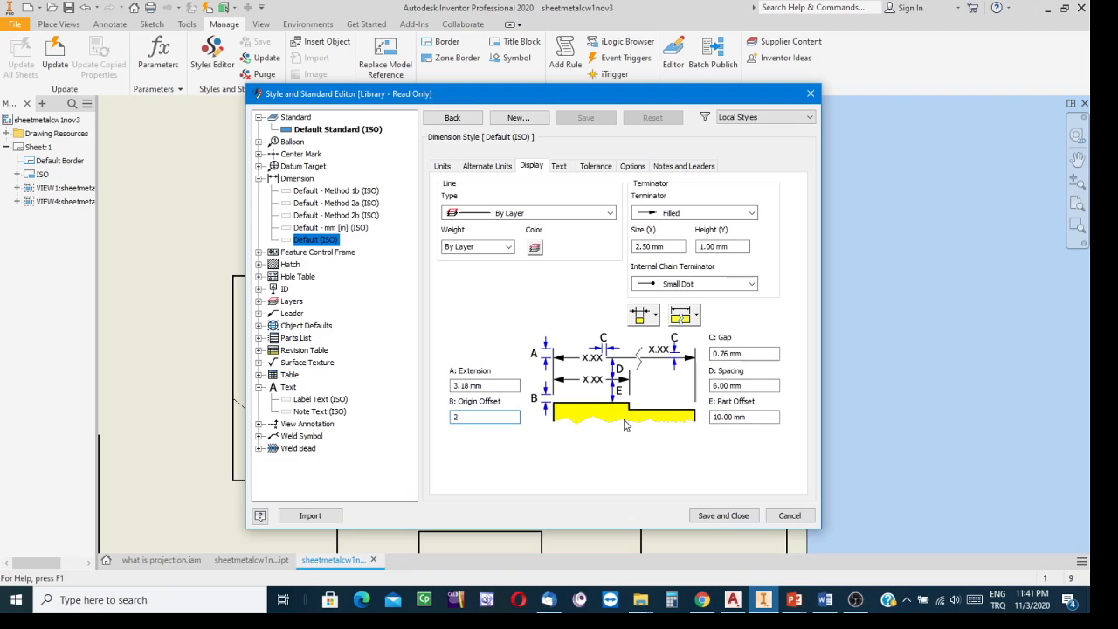
pyautogui.click(753, 385)
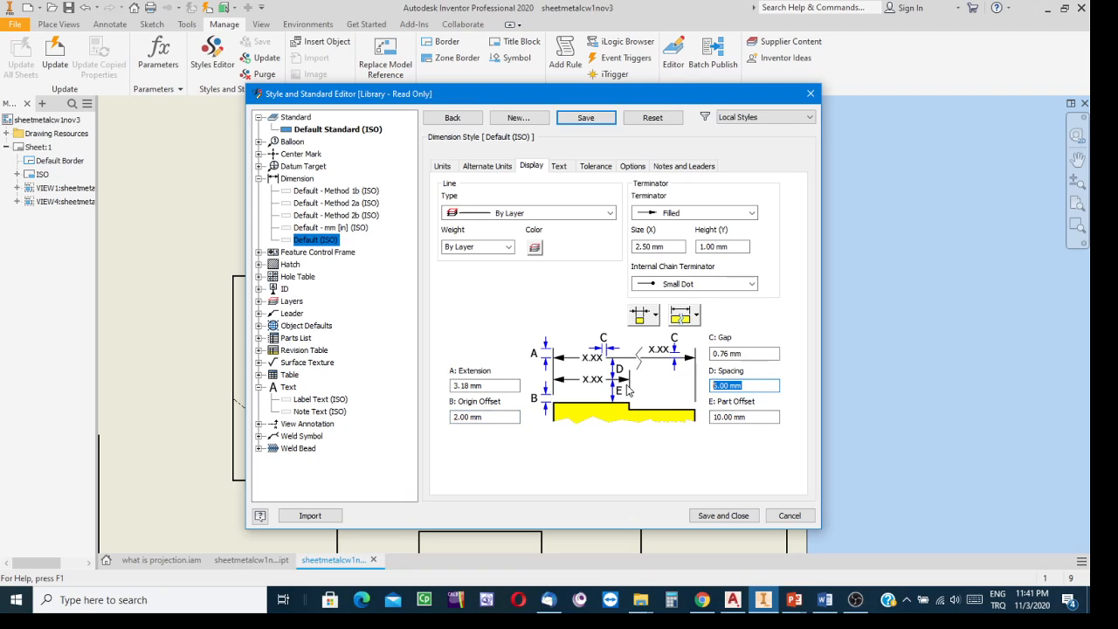
pyautogui.write('8')
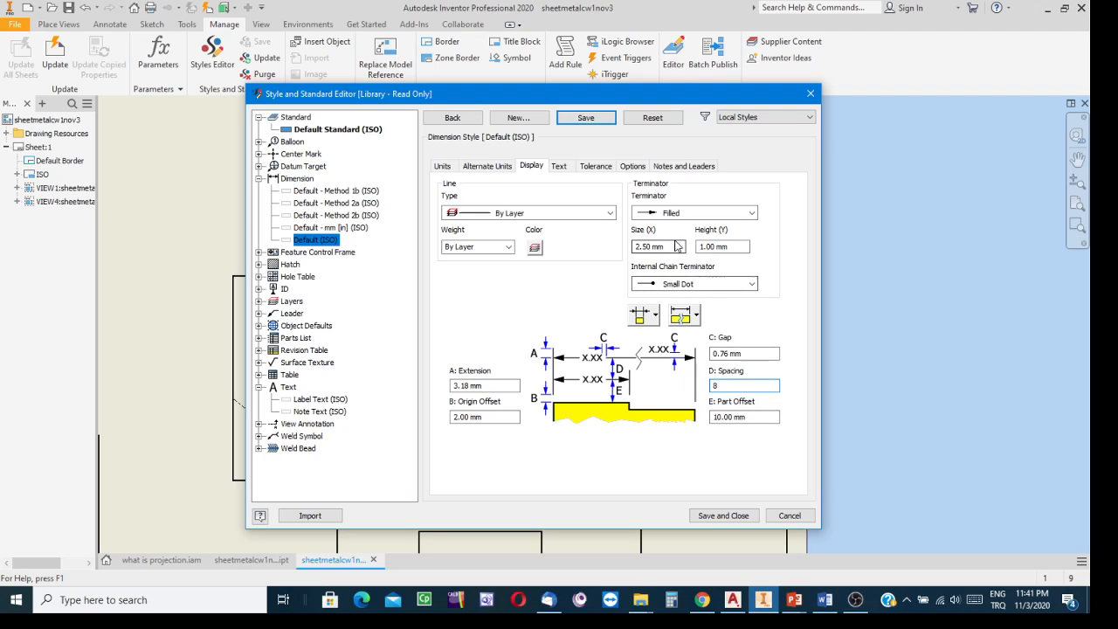
pyautogui.moveTo(670, 246); pyautogui.dragTo(512, 250)
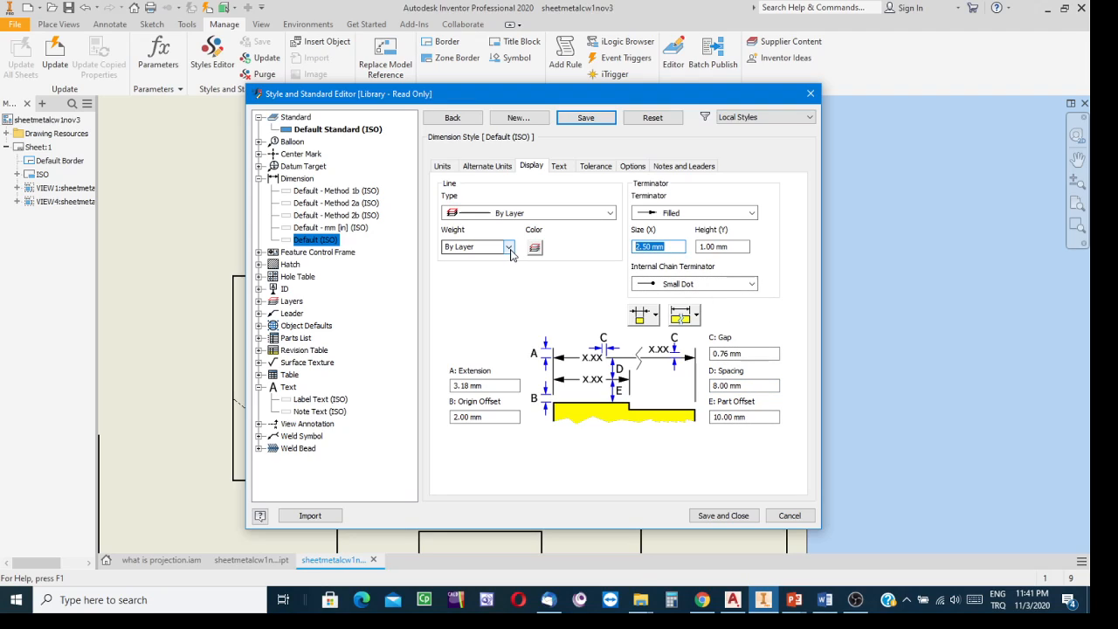
pyautogui.write('3')
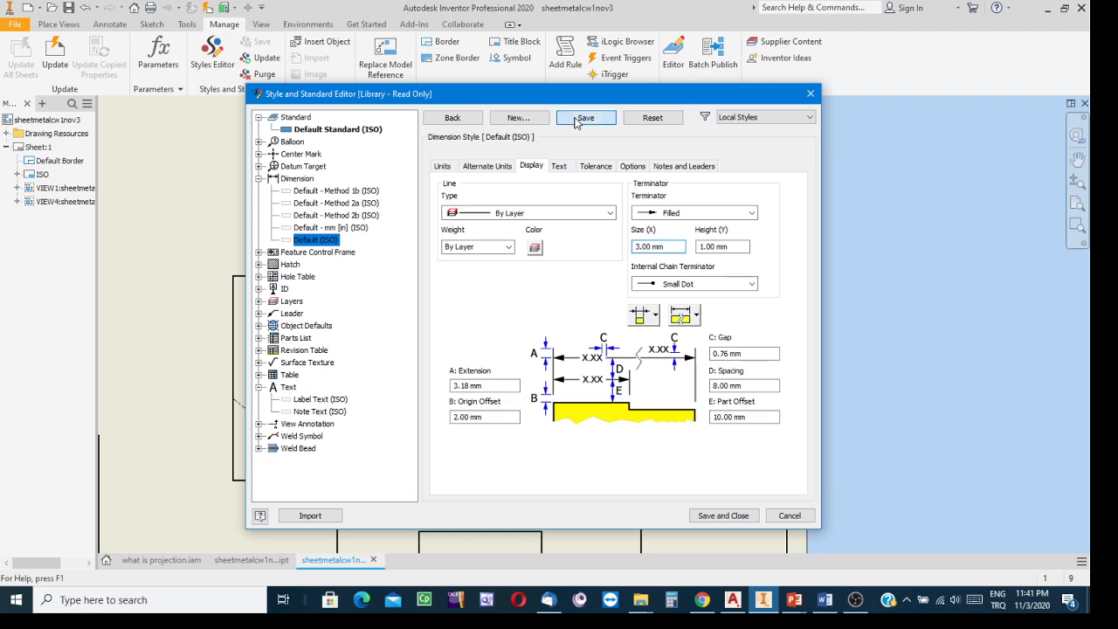
pyautogui.click(580, 118)
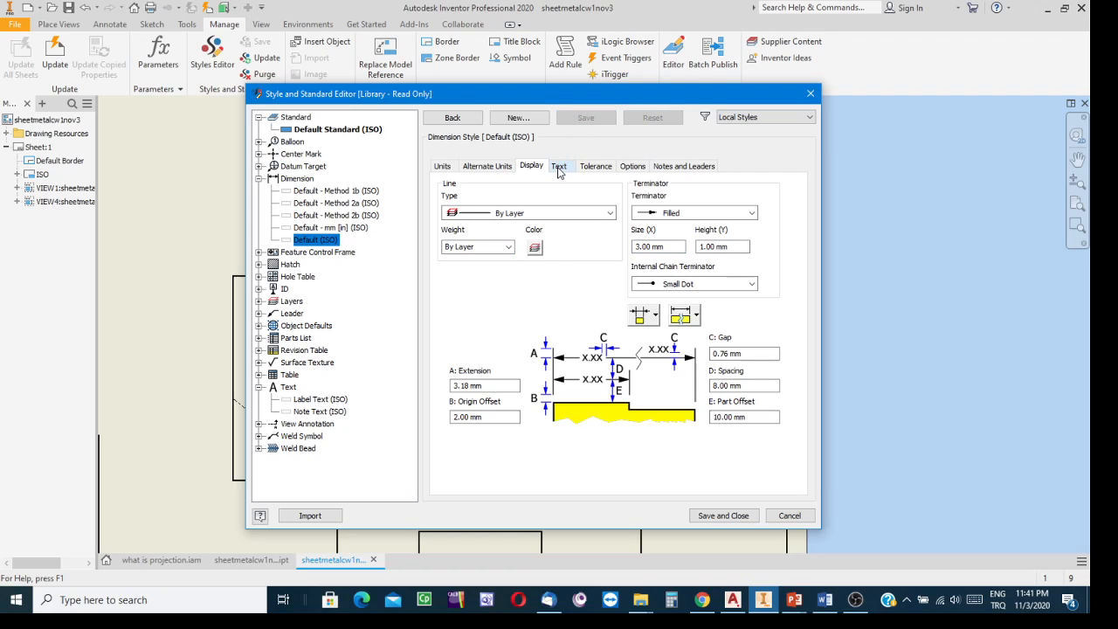
# - Set the dimension style's primary text style, Note Text (ISO), to Arial with a 5.00 mm text height, and save it
pyautogui.click(558, 167)
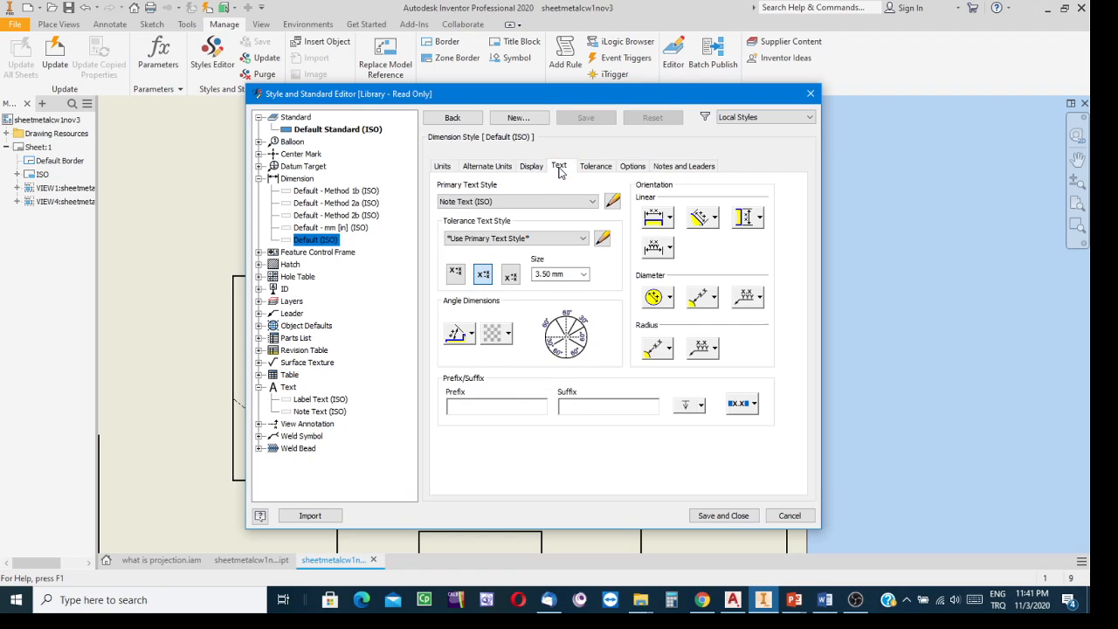
pyautogui.click(612, 201)
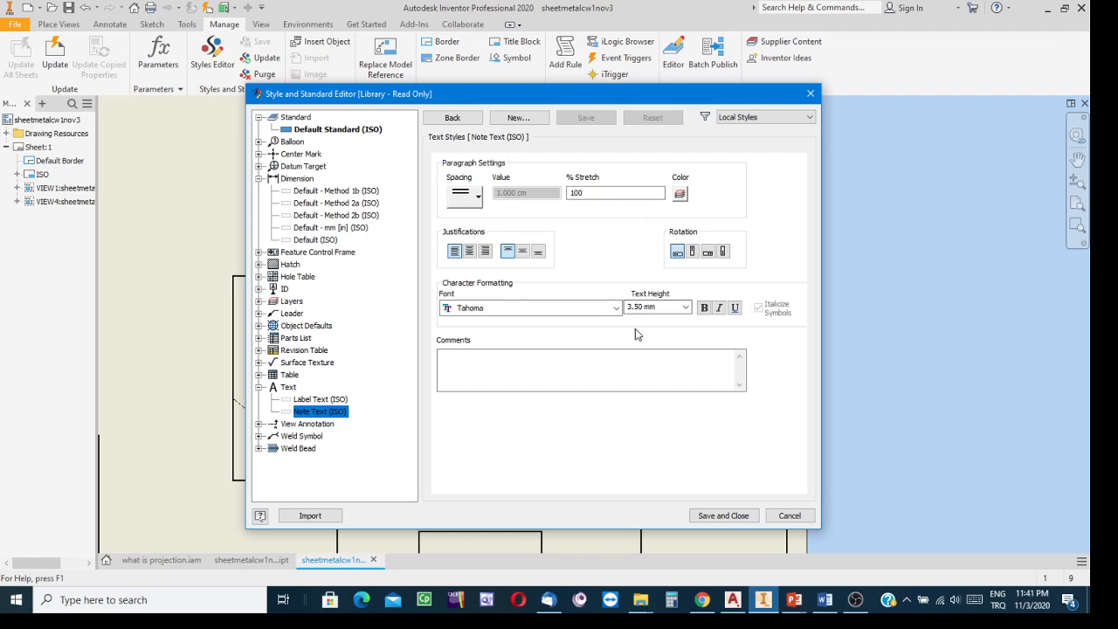
pyautogui.click(617, 308)
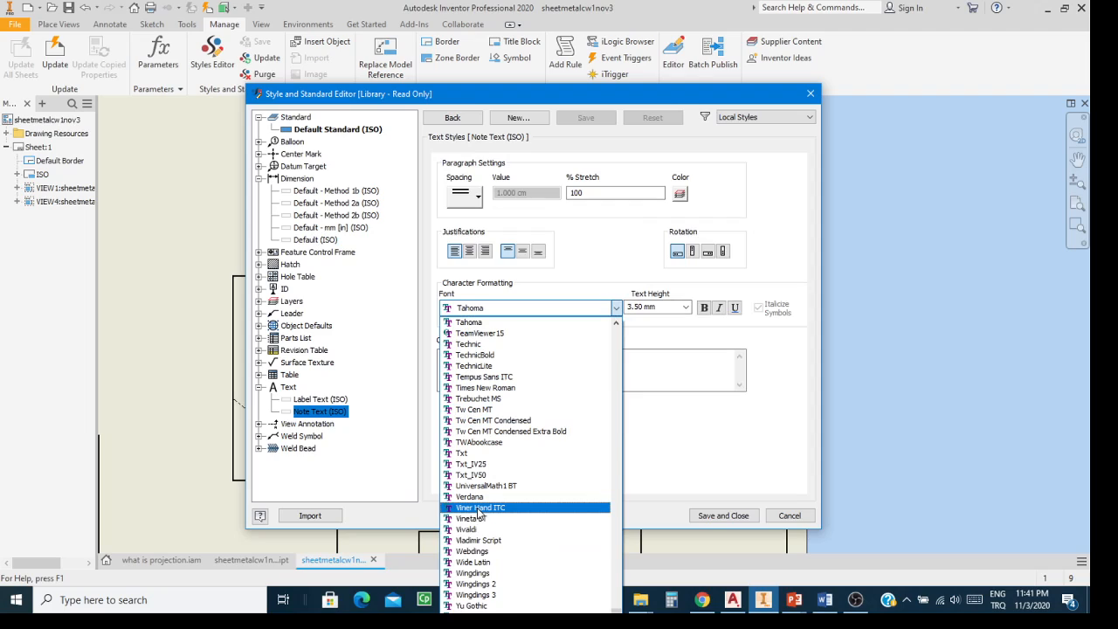
pyautogui.scroll(15, 477, 515)
pyautogui.click(482, 409)
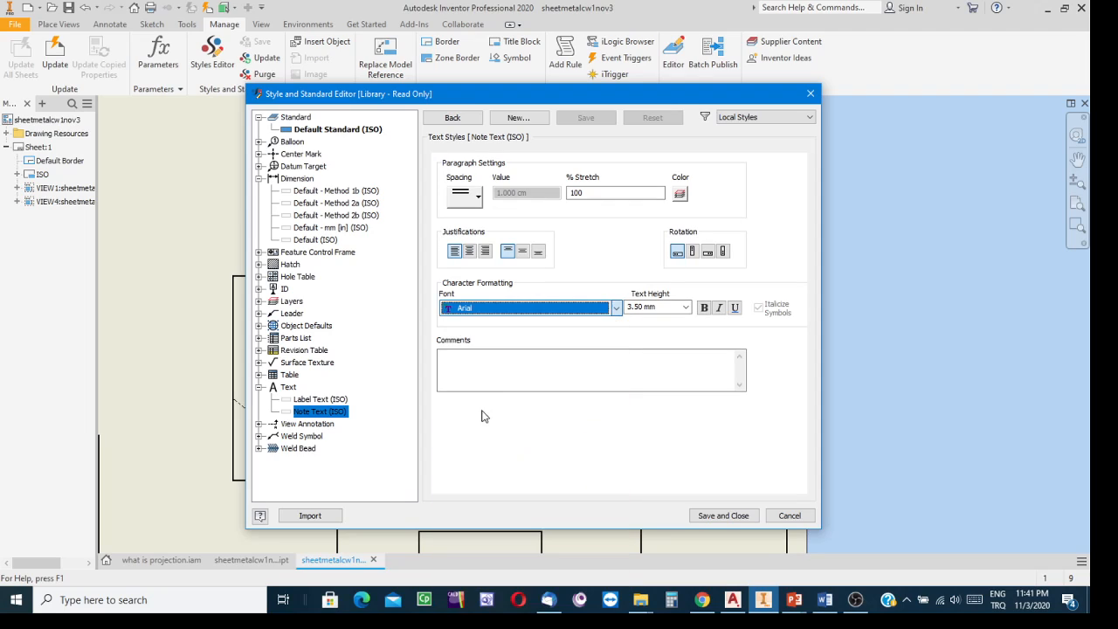
pyautogui.click(686, 307)
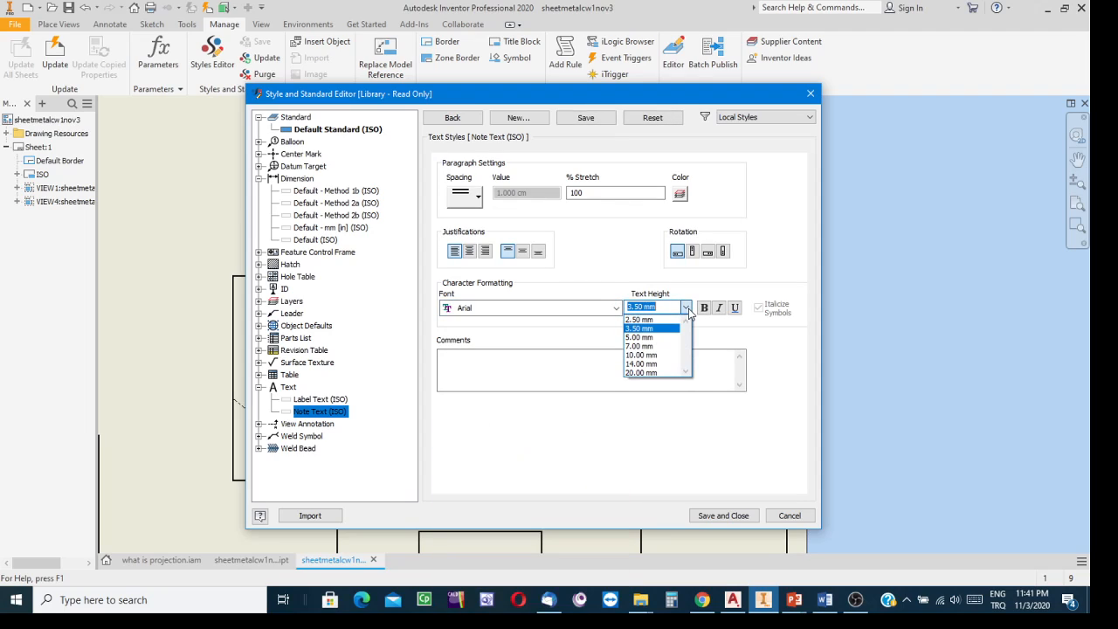
pyautogui.click(649, 339)
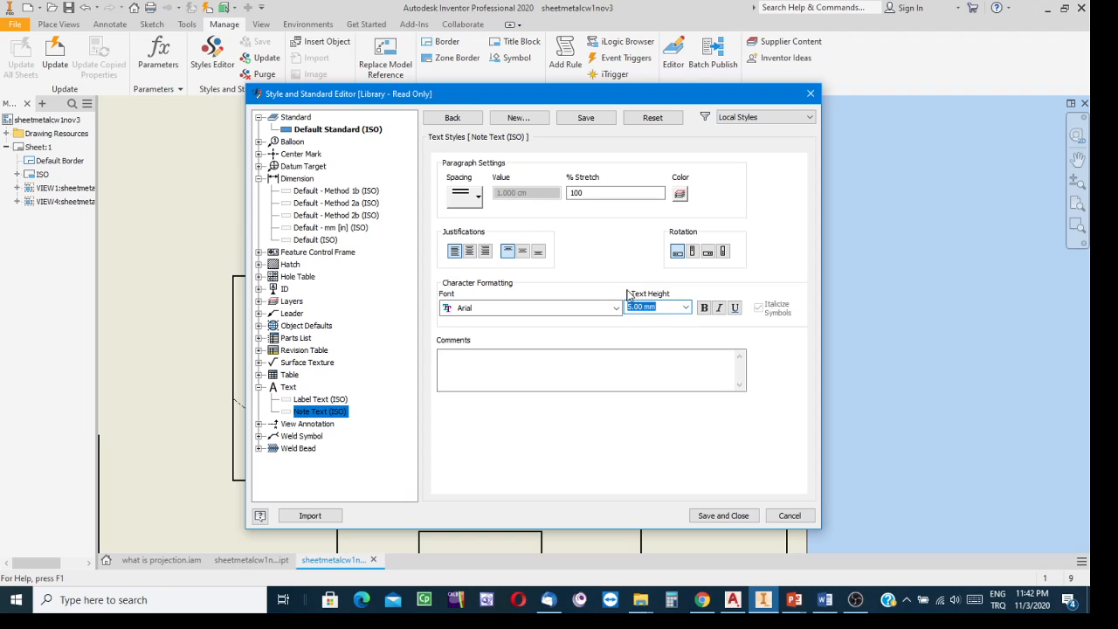
pyautogui.click(583, 119)
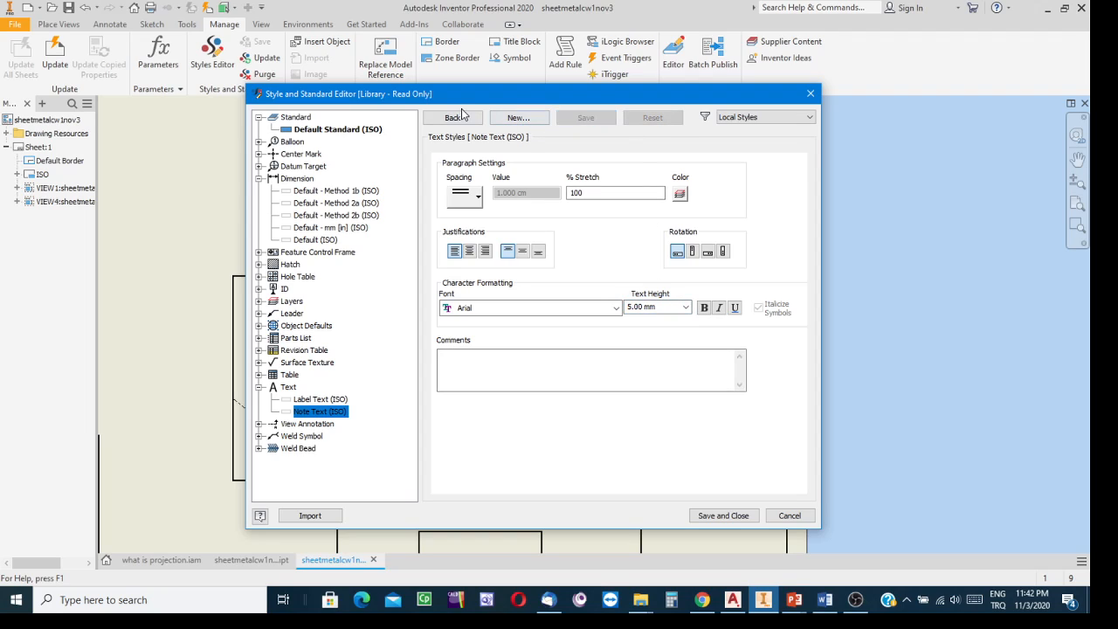
# - Set the Default (ISO) dimension style's leader text orientation for hole notes to Horizontal, then save and close the style editor
pyautogui.click(456, 120)
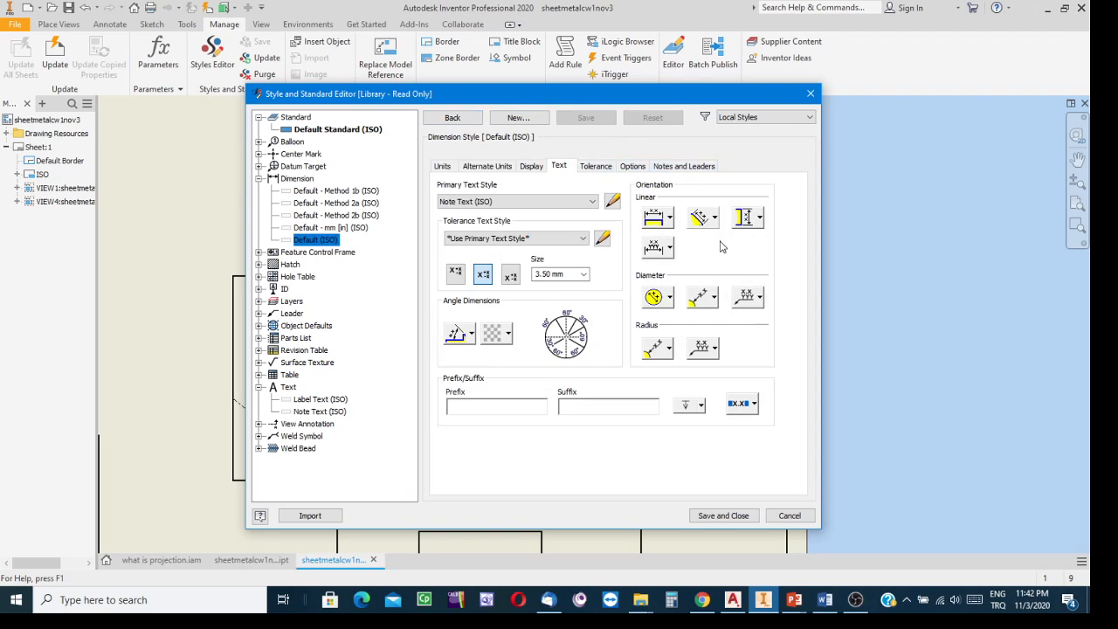
pyautogui.click(669, 166)
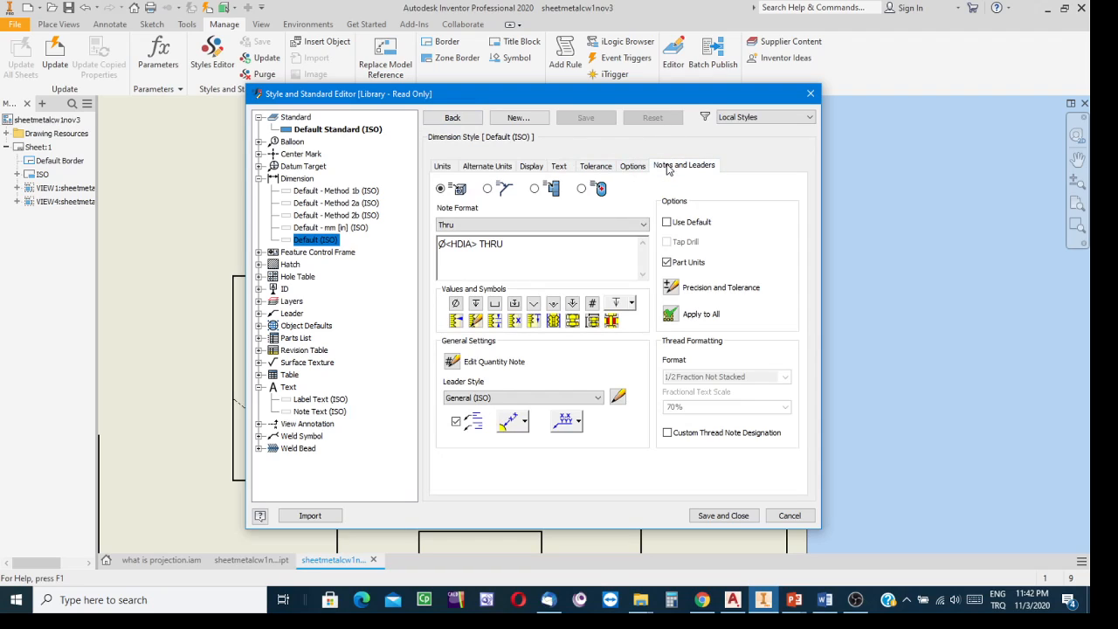
pyautogui.click(524, 422)
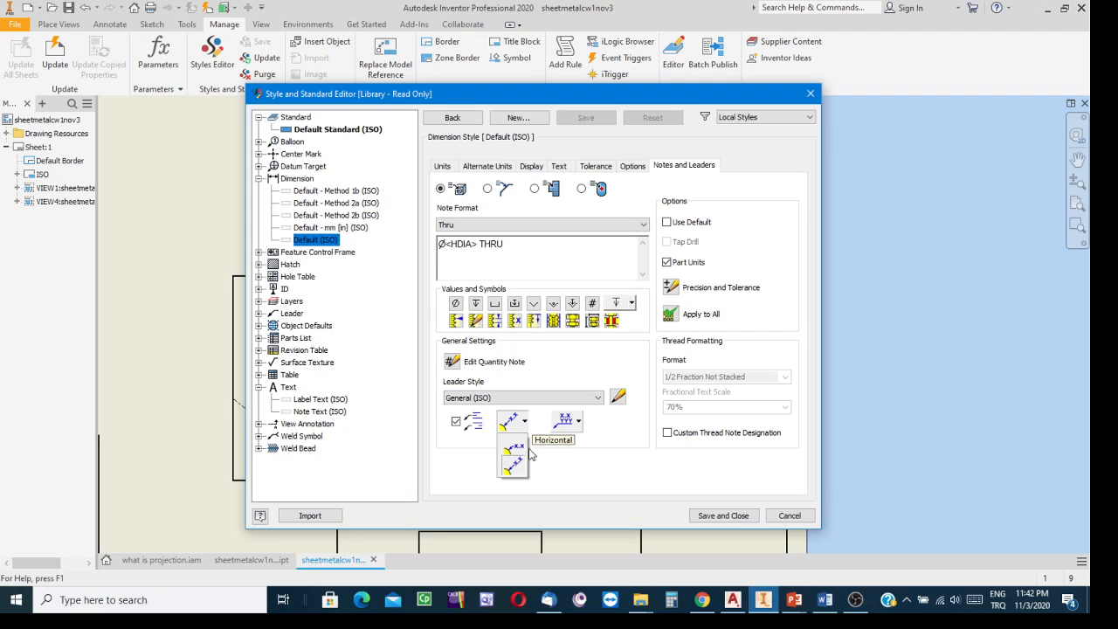
pyautogui.click(515, 447)
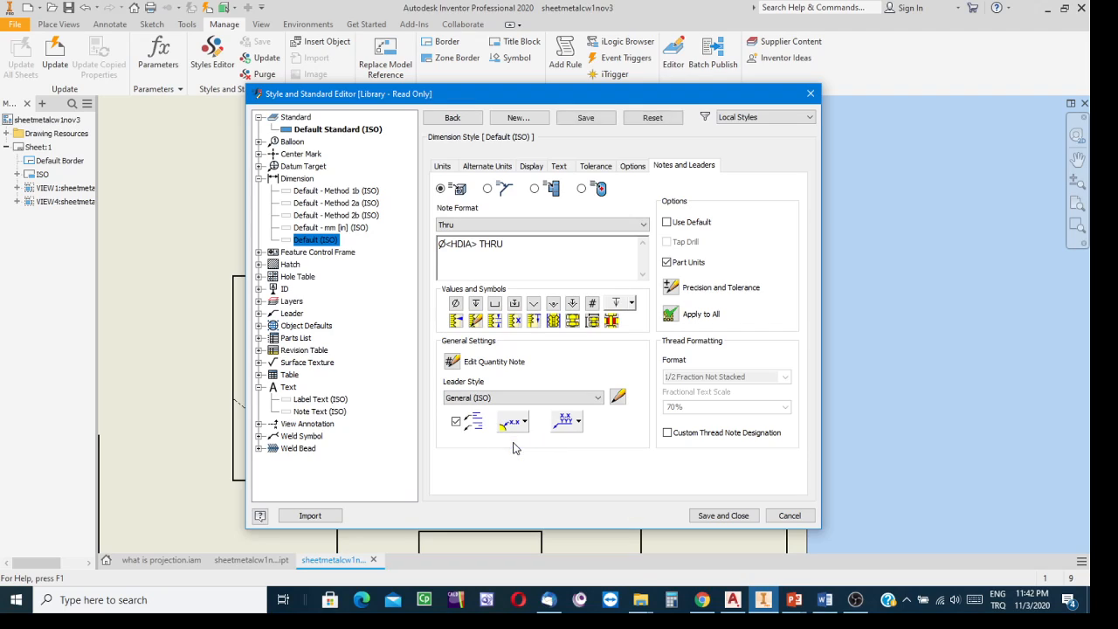
pyautogui.click(585, 118)
pyautogui.click(723, 515)
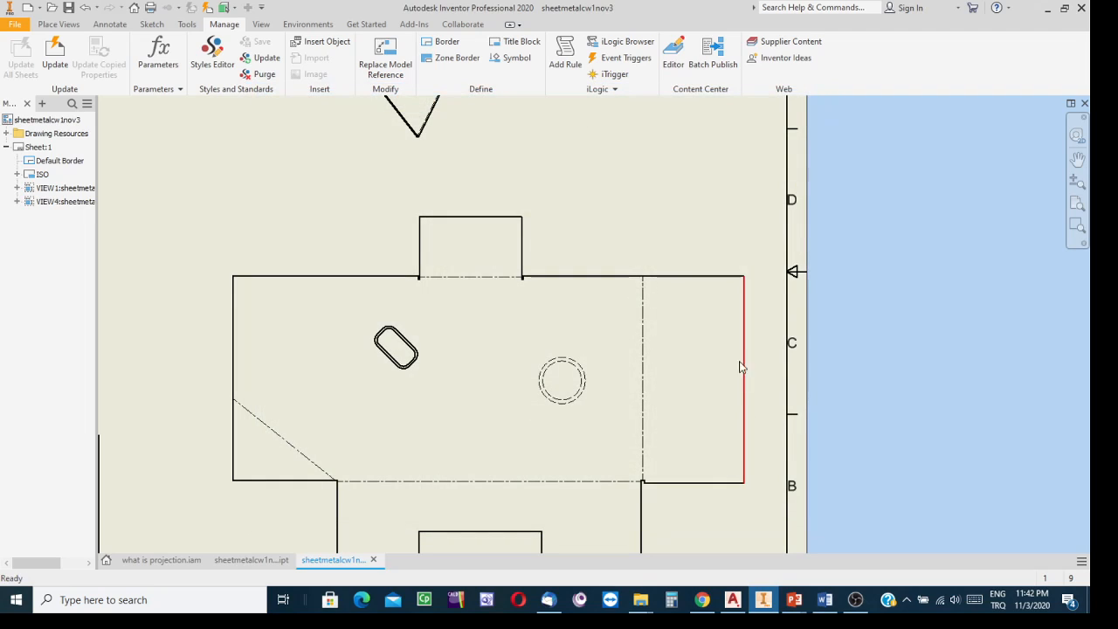
# - Add a center mark to the round emboss in the flat pattern view
pyautogui.scroll(-3, 591, 359)
pyautogui.moveTo(589, 354)
pyautogui.mouseDown(button='middle')
pyautogui.moveTo(630, 223)
pyautogui.moveTo(599, 308)
pyautogui.mouseUp(button='middle')
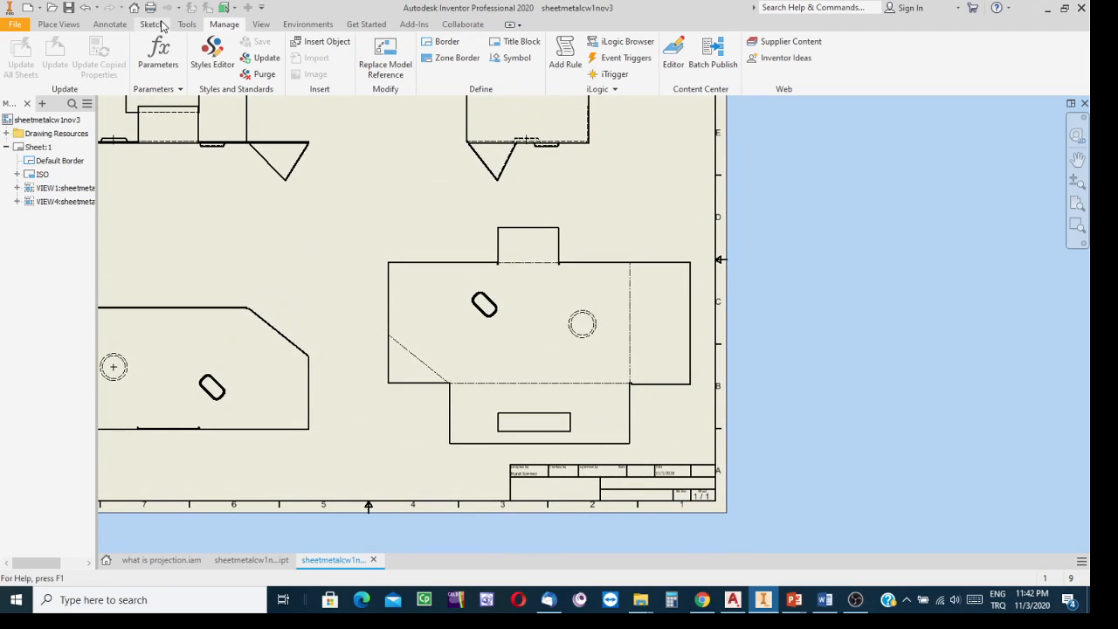
pyautogui.click(111, 25)
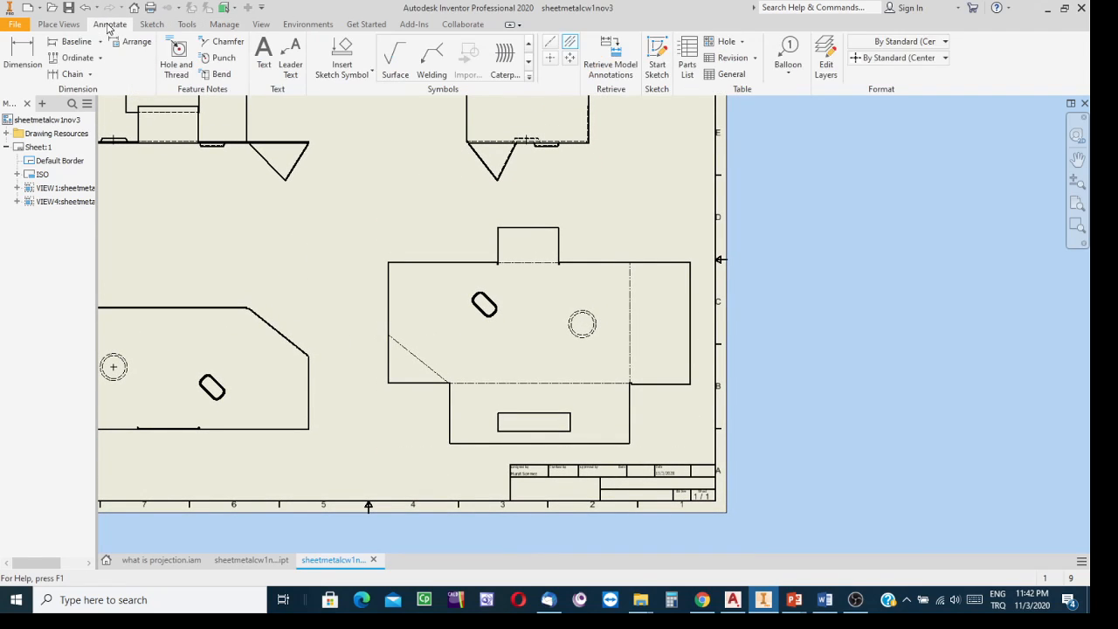
pyautogui.click(550, 58)
pyautogui.click(586, 322)
# - Dimension the lower edge of the right-hand flange in the flat pattern view, placing the dimension just above the title block
pyautogui.click(22, 54)
pyautogui.scroll(-3, 684, 276)
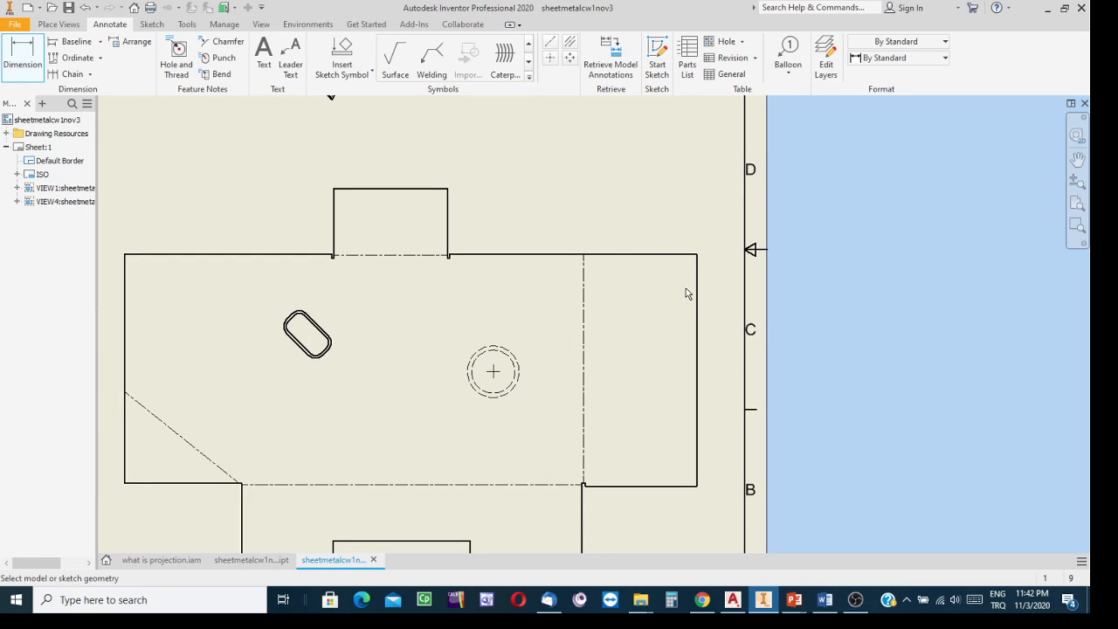
pyautogui.moveTo(686, 294)
pyautogui.mouseDown(button='middle')
pyautogui.moveTo(632, 182)
pyautogui.moveTo(634, 215)
pyautogui.mouseUp(button='middle')
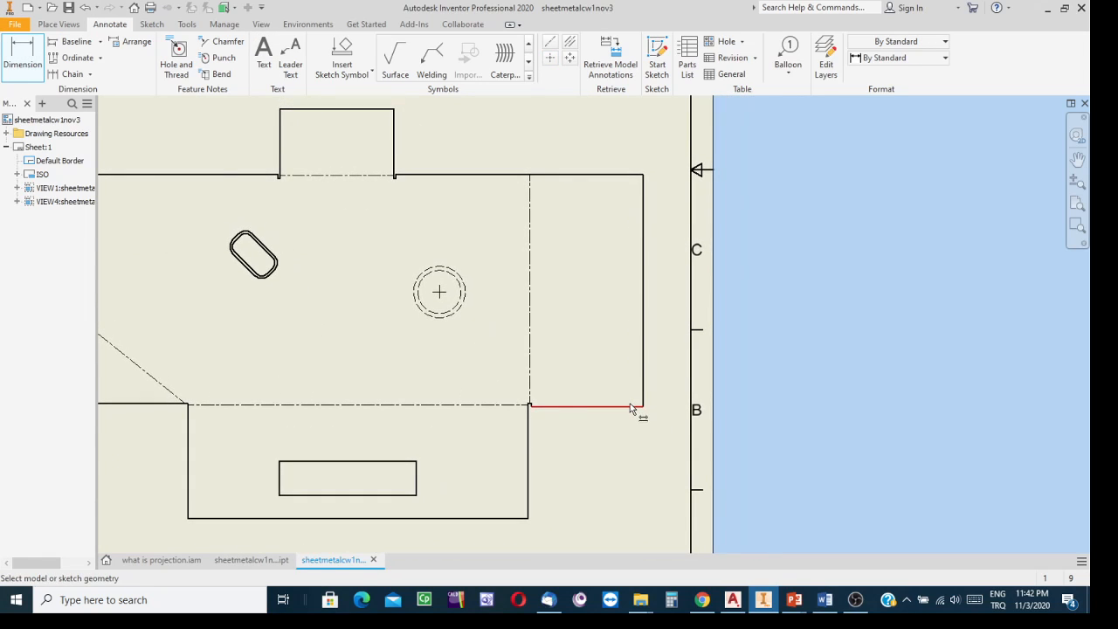
pyautogui.scroll(-3, 631, 408)
pyautogui.moveTo(606, 457); pyautogui.dragTo(614, 389, button='middle')
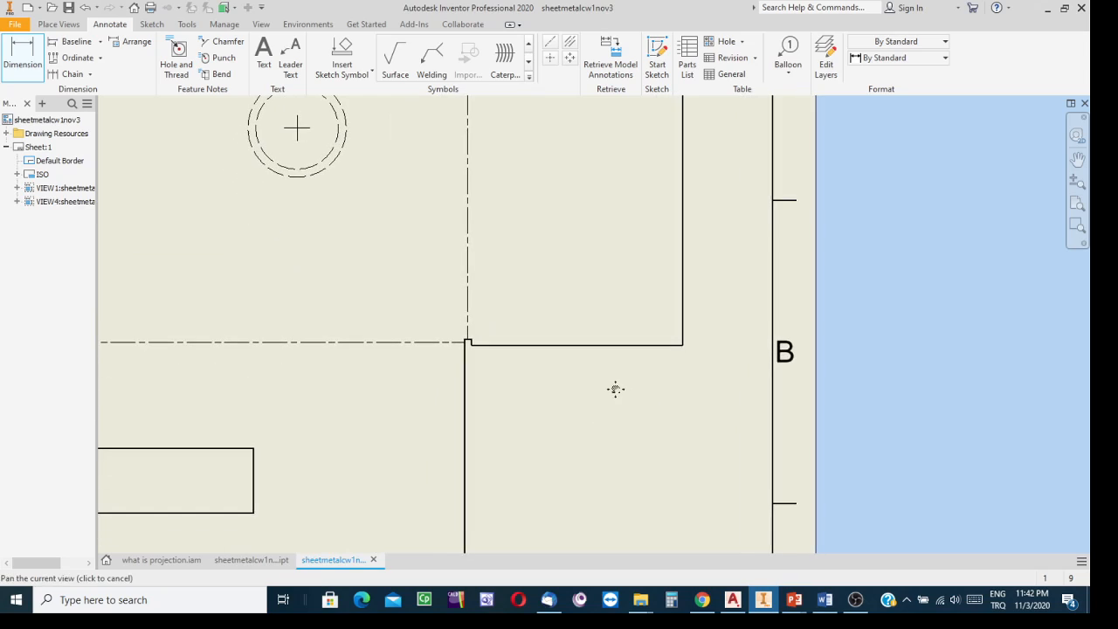
pyautogui.click(646, 344)
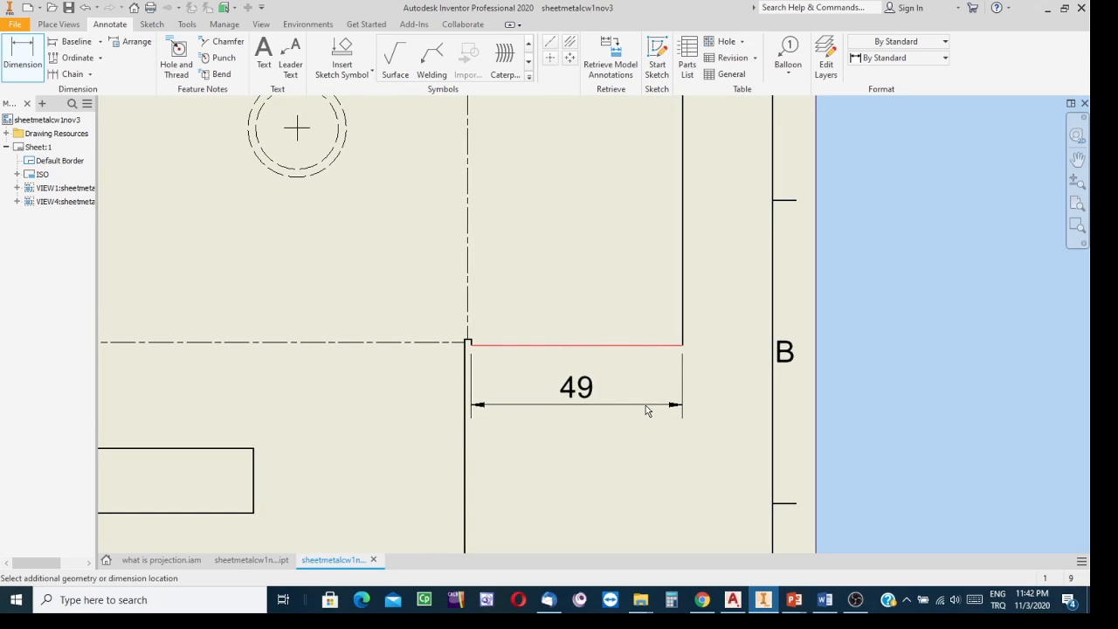
pyautogui.scroll(2, 645, 406)
pyautogui.moveTo(666, 463)
pyautogui.mouseDown(button='middle')
pyautogui.moveTo(664, 503)
pyautogui.moveTo(661, 325)
pyautogui.mouseUp(button='middle')
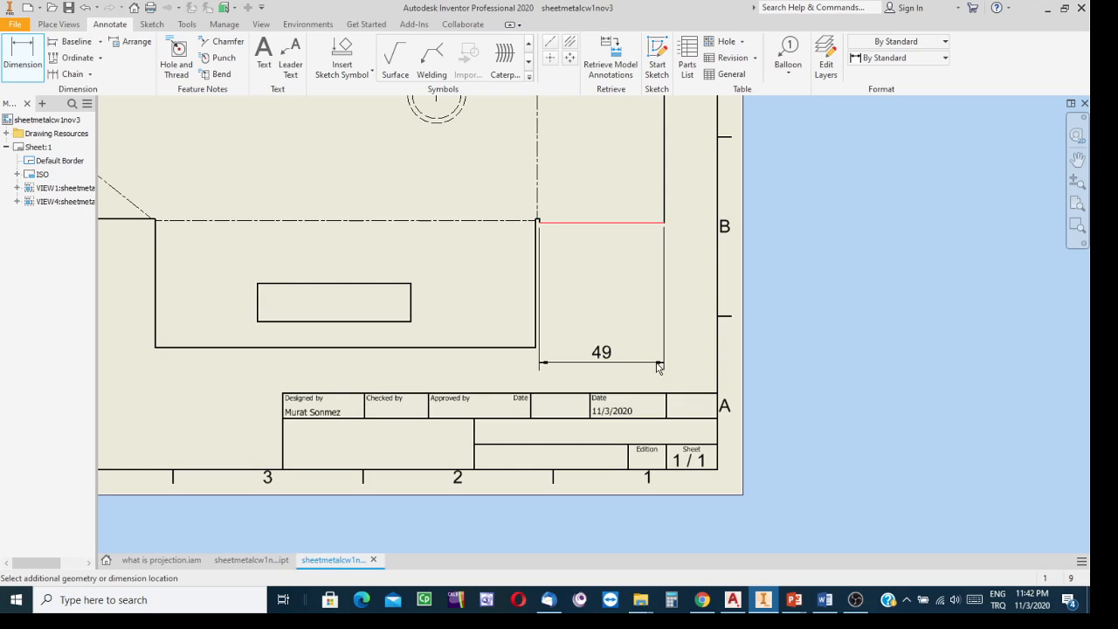
pyautogui.click(645, 321)
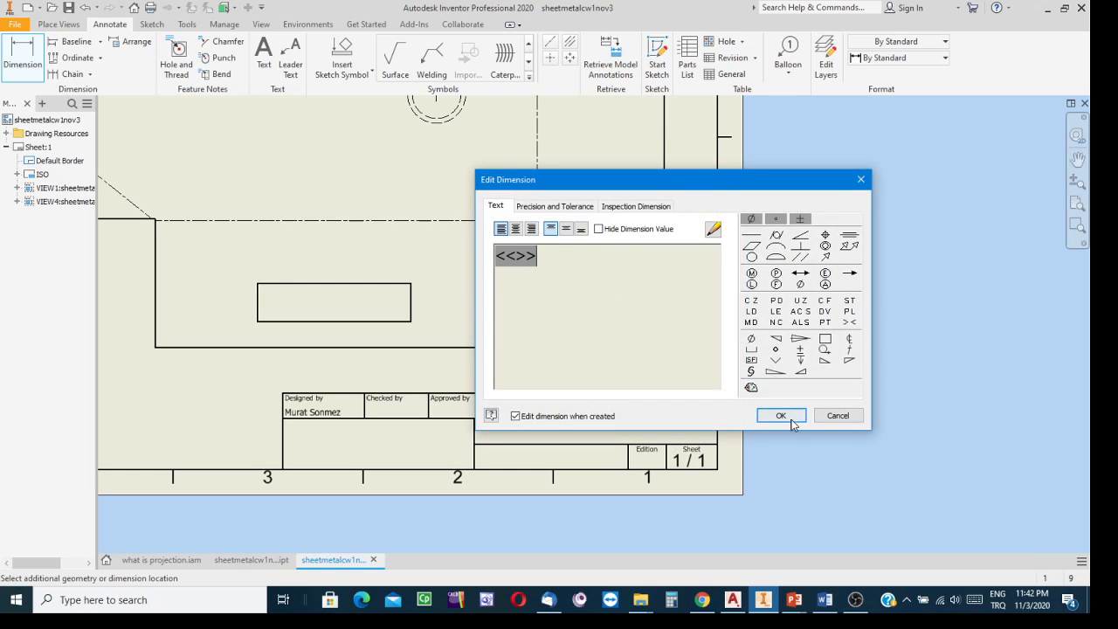
pyautogui.click(781, 416)
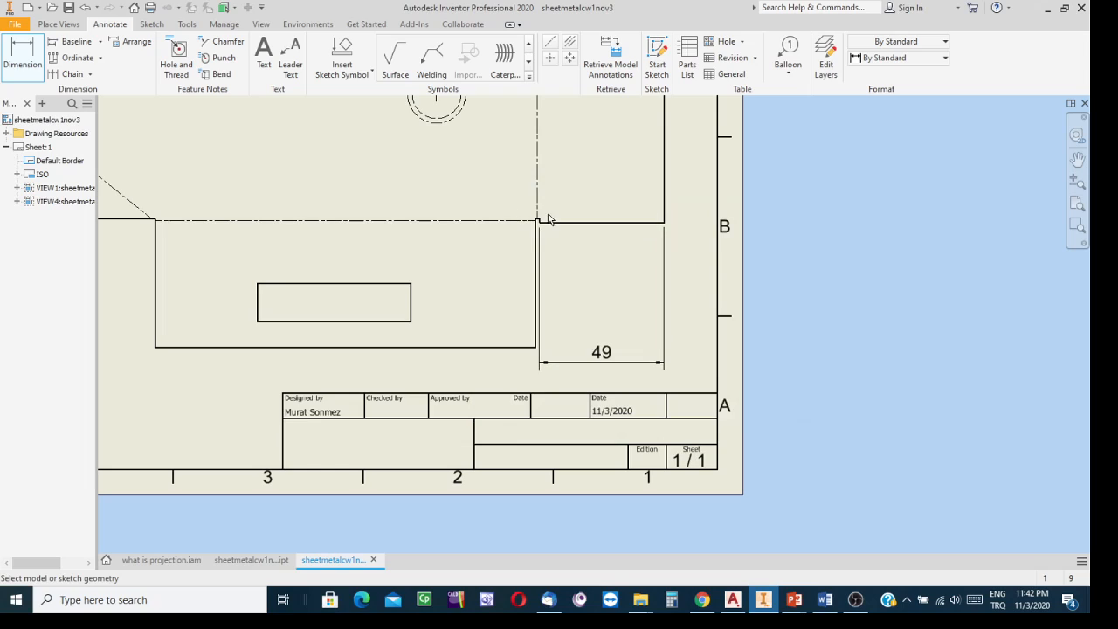
# - Dimension the horizontal distance from the flat pattern's right outer edge to the vertical bend line, placing it above the view
pyautogui.scroll(2, 539, 220)
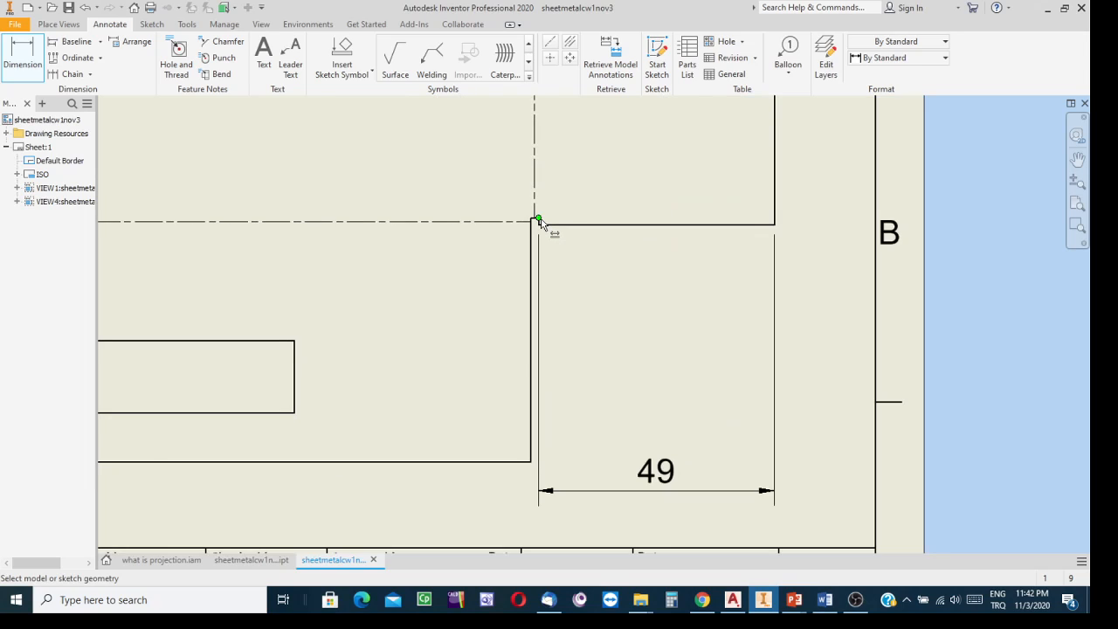
pyautogui.scroll(2, 539, 220)
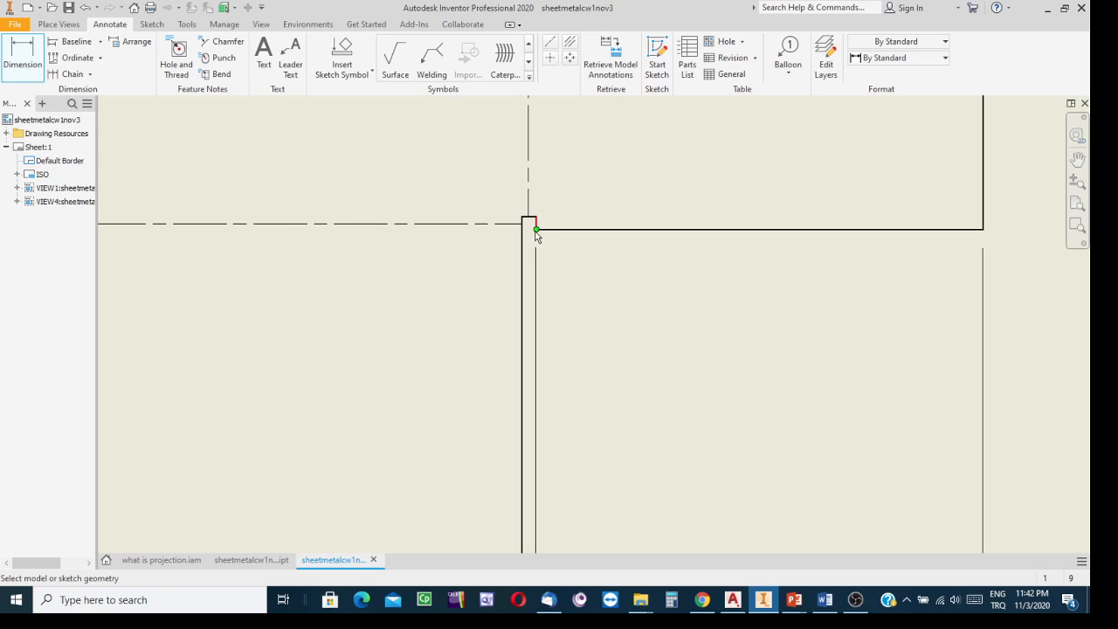
pyautogui.scroll(-4, 559, 292)
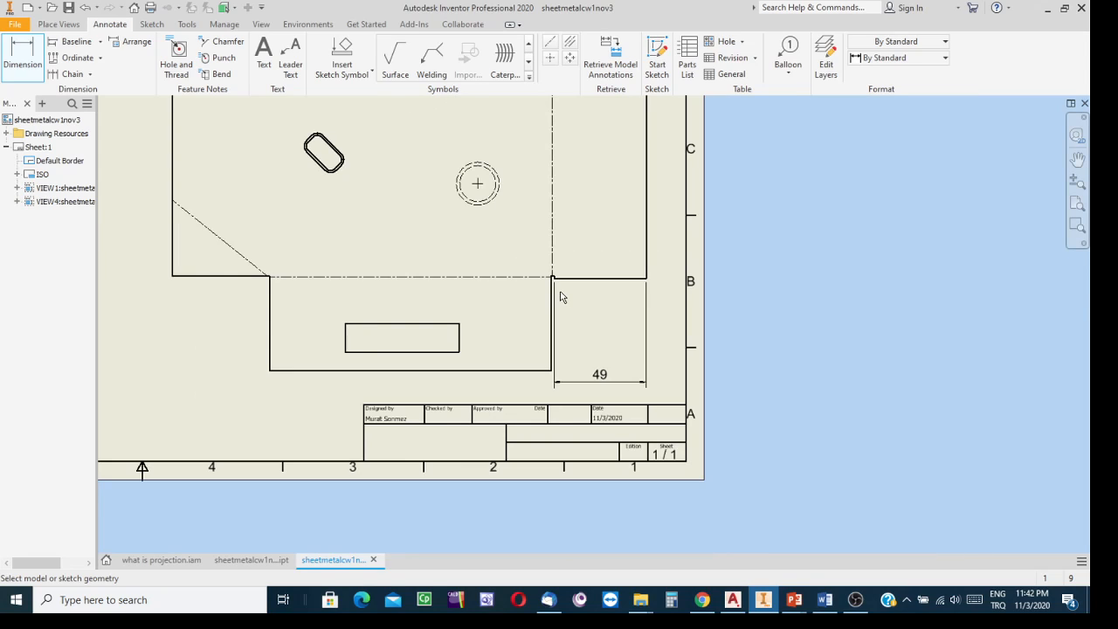
pyautogui.moveTo(561, 297); pyautogui.dragTo(548, 393, button='middle')
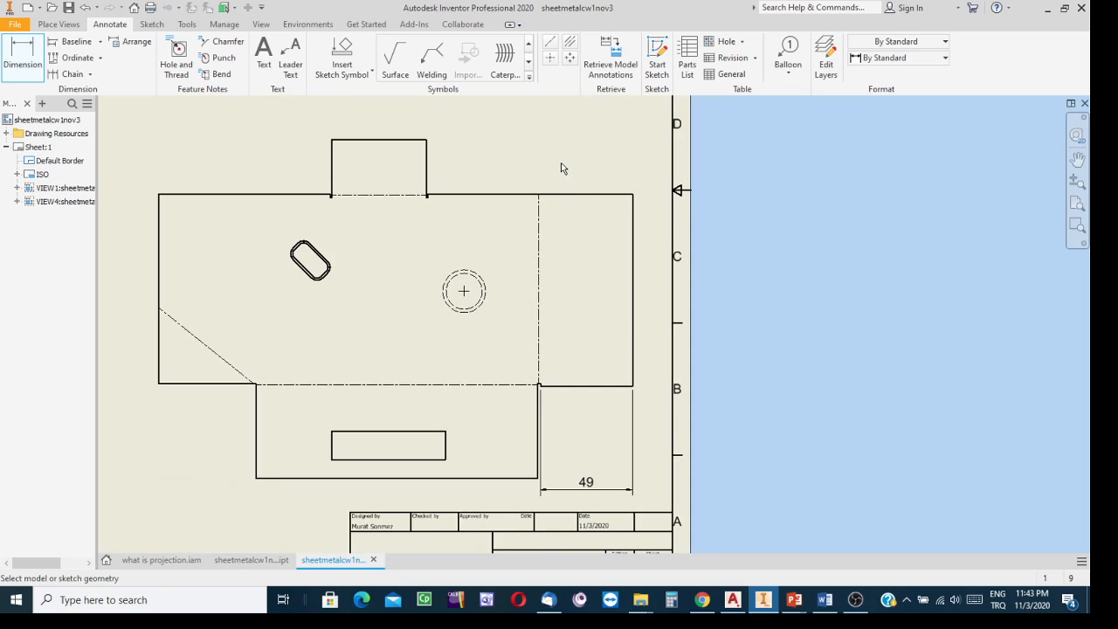
pyautogui.click(632, 243)
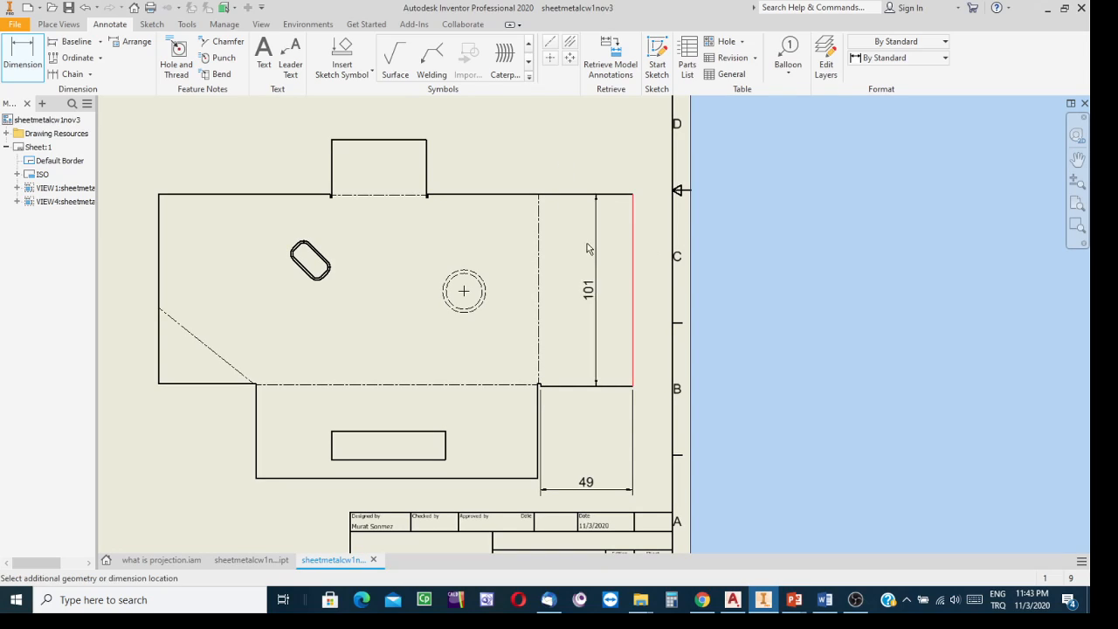
pyautogui.click(537, 246)
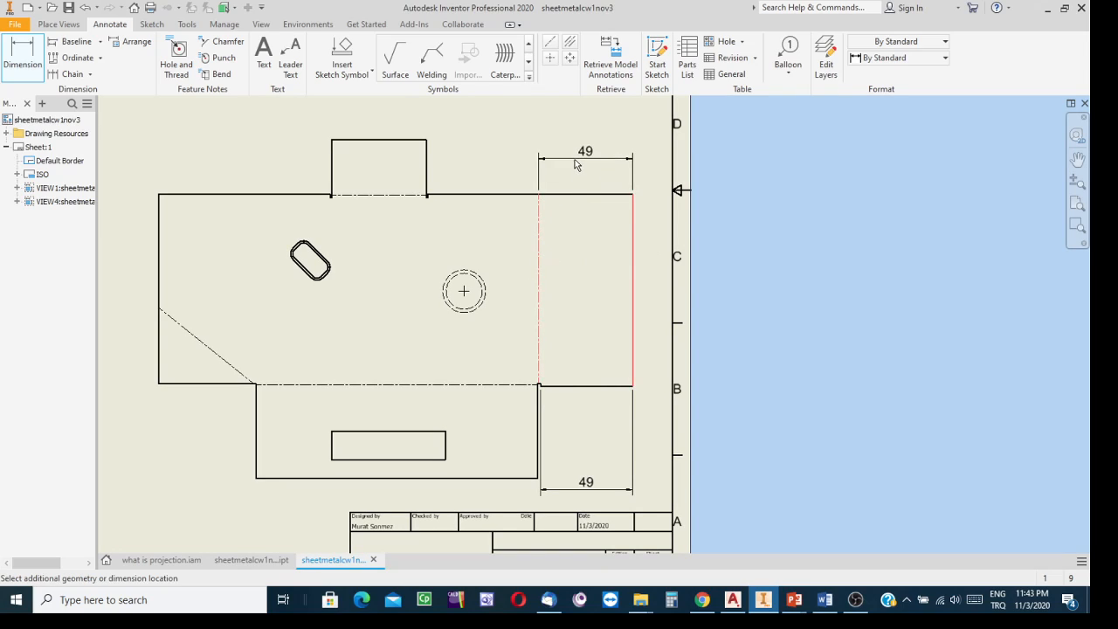
pyautogui.click(597, 209)
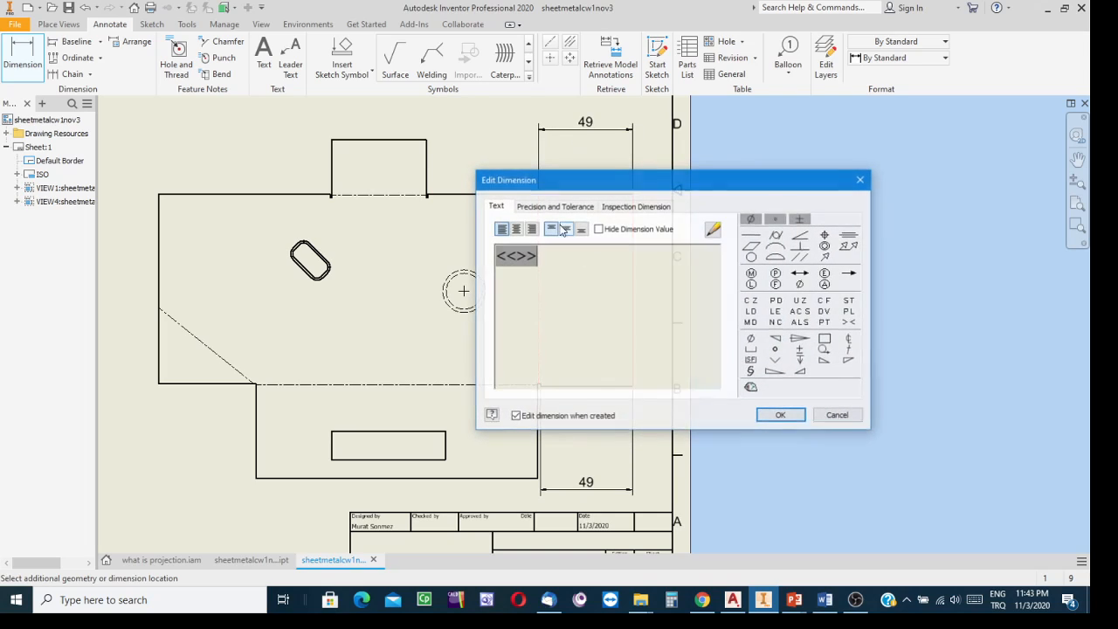
pyautogui.click(778, 416)
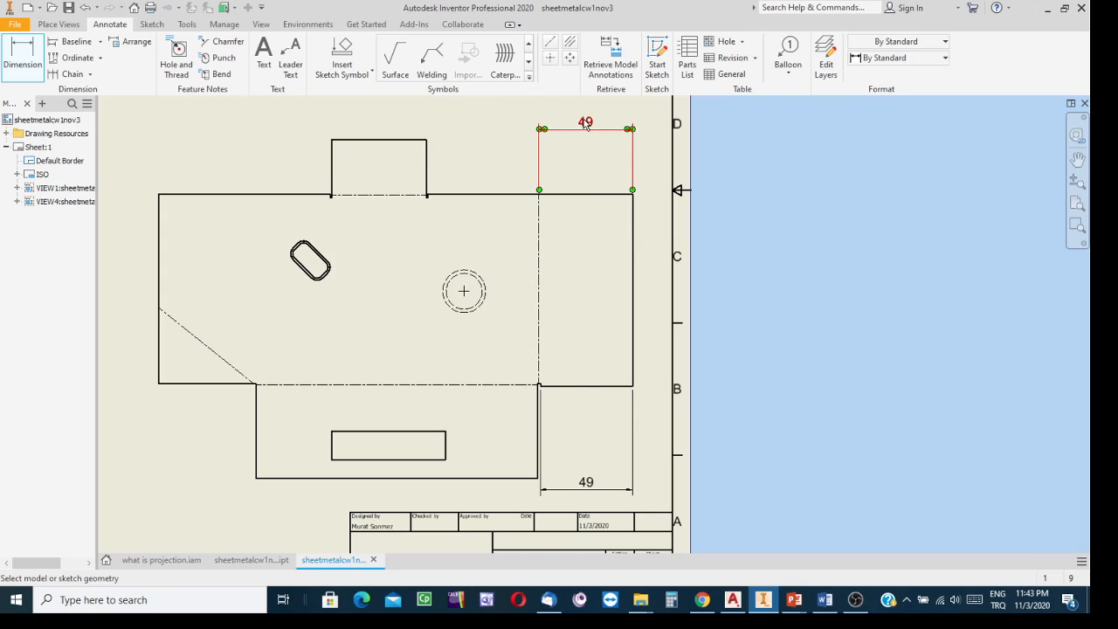
# - Dimension the vertical and horizontal outer edges of the flat pattern's lower-left corner beyond the diagonal bend line
pyautogui.moveTo(531, 332)
pyautogui.mouseDown(button='middle')
pyautogui.moveTo(597, 259)
pyautogui.moveTo(629, 285)
pyautogui.moveTo(519, 374)
pyautogui.mouseUp(button='middle')
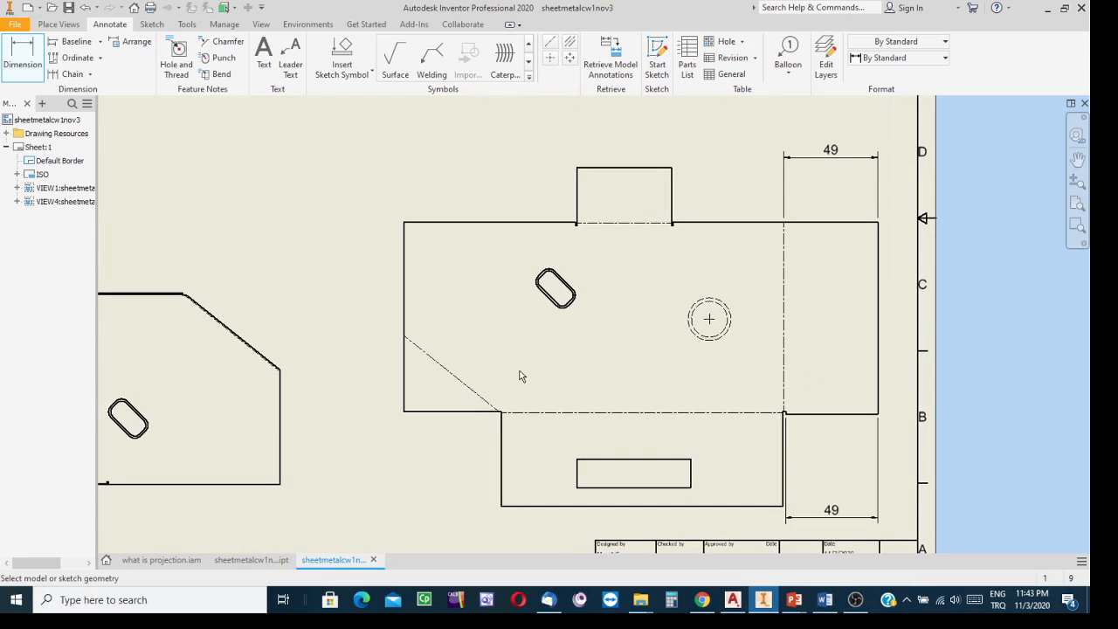
pyautogui.click(404, 374)
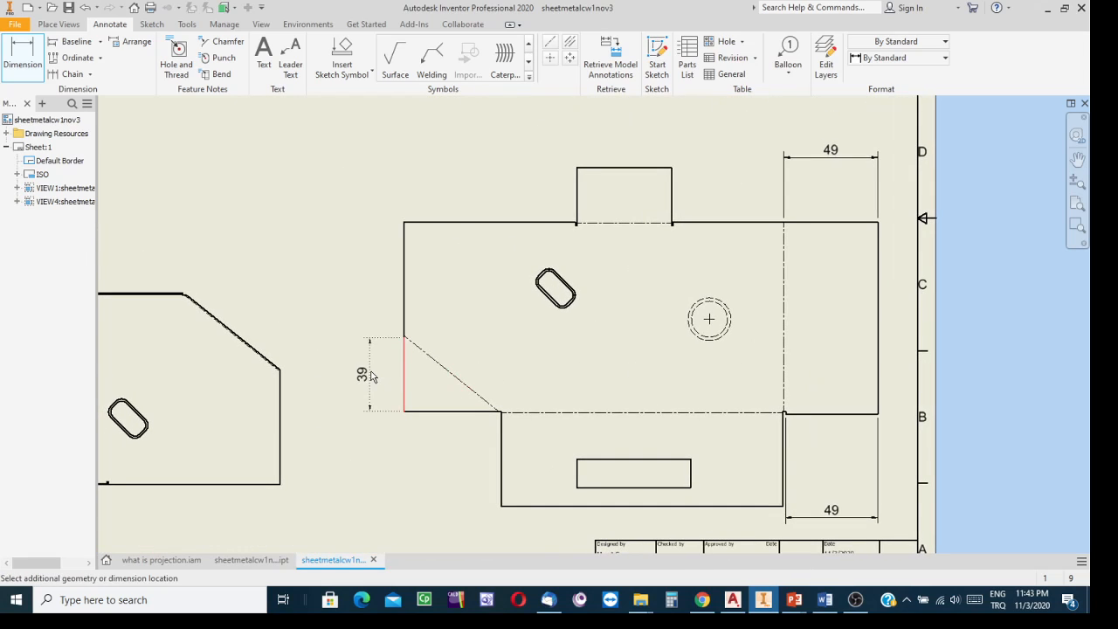
pyautogui.click(394, 443)
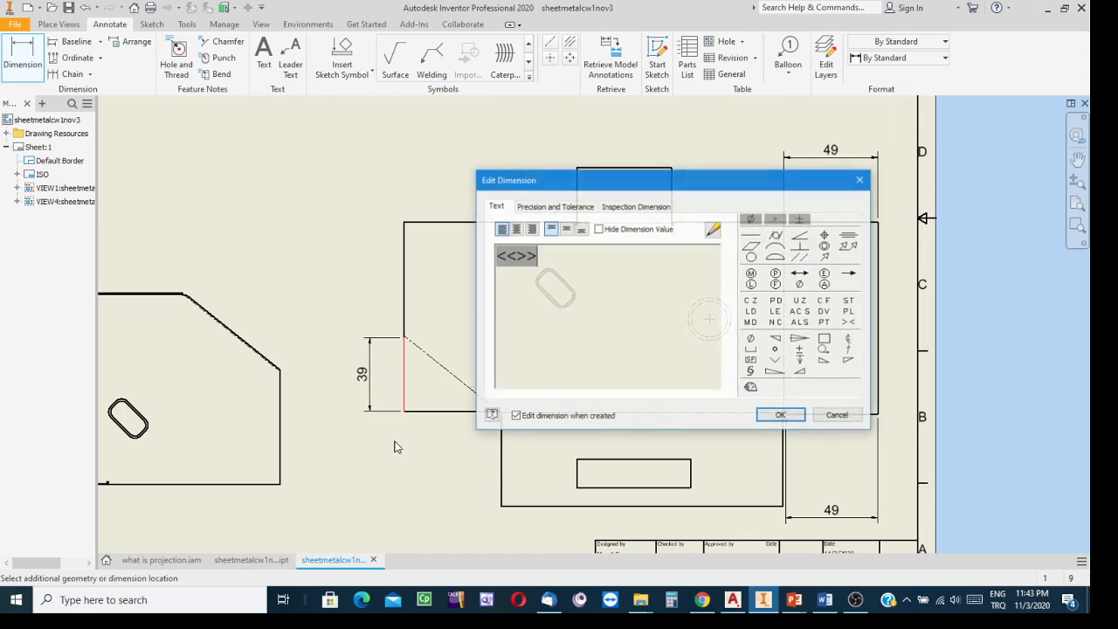
pyautogui.click(782, 416)
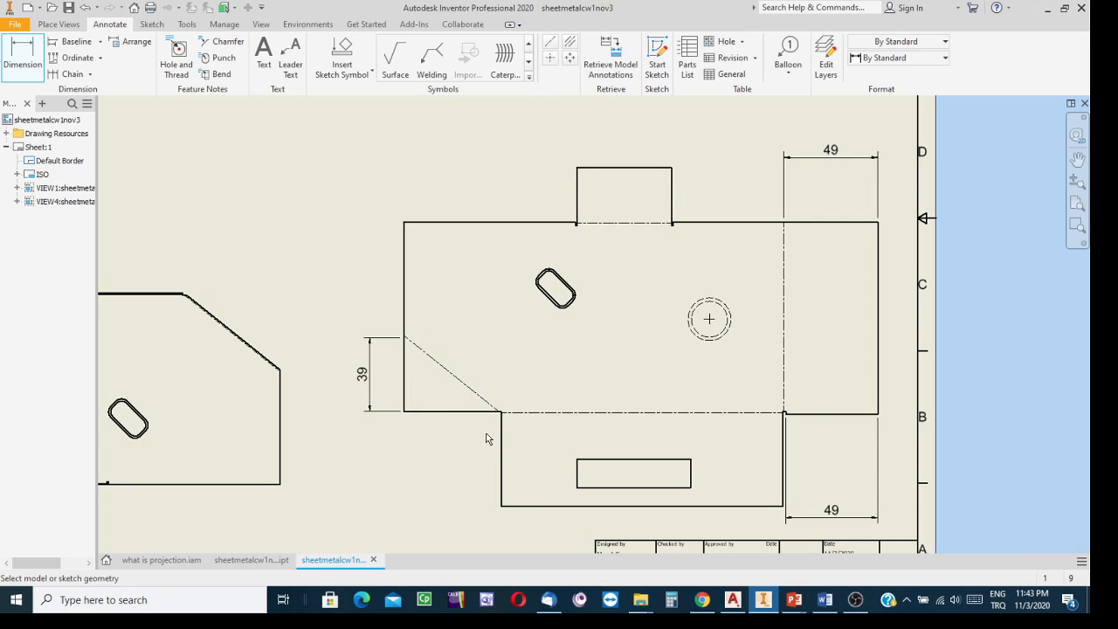
pyautogui.click(405, 417)
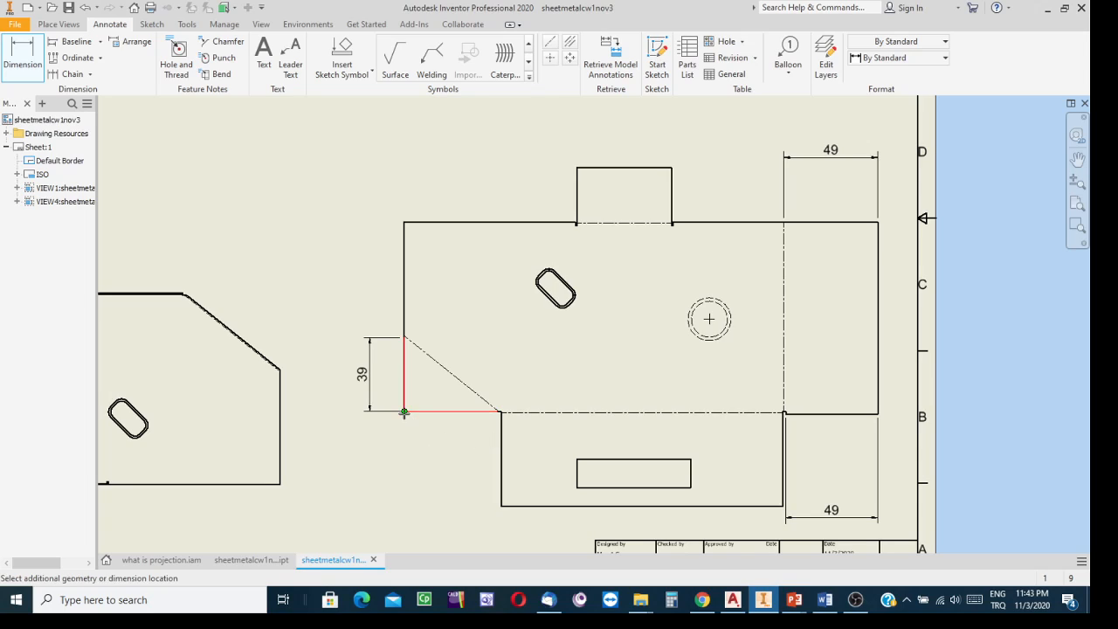
pyautogui.click(497, 412)
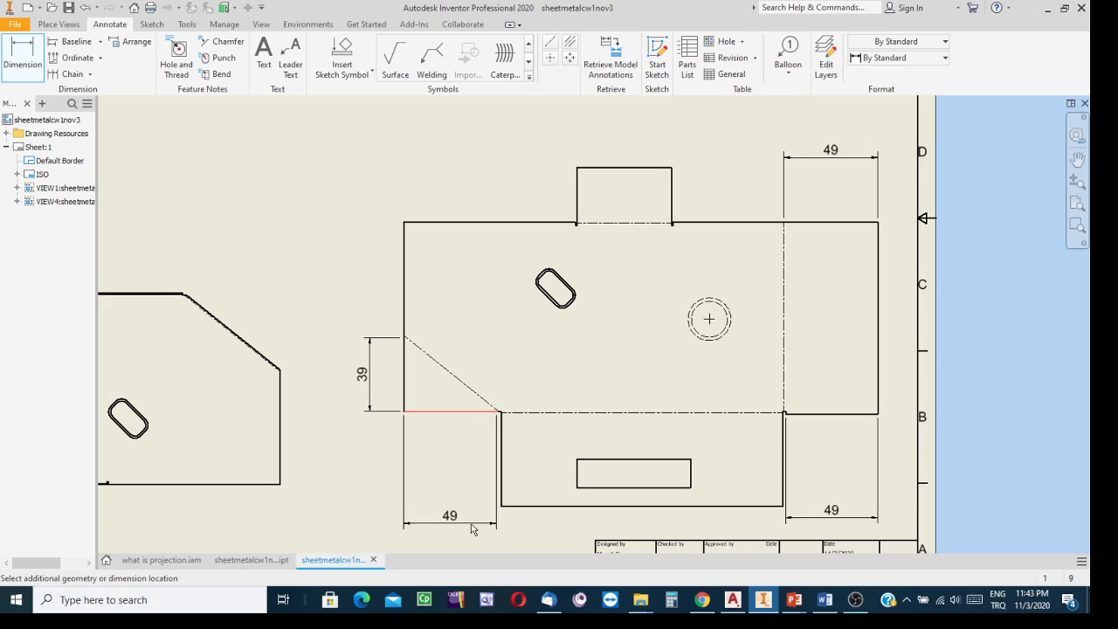
pyautogui.click(366, 514)
pyautogui.click(781, 415)
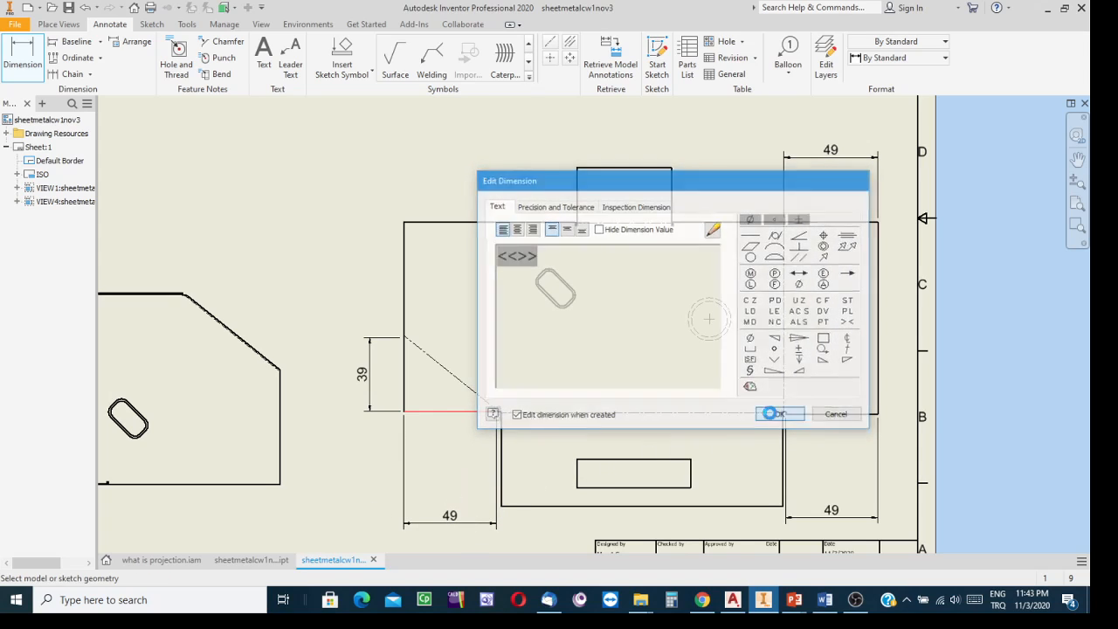
# - Dimension the horizontal offset from the lower flange's left corner to the left side of the rectangular cutout, placing it below the flange
pyautogui.moveTo(739, 470)
pyautogui.mouseDown(button='middle')
pyautogui.moveTo(652, 309)
pyautogui.moveTo(559, 297)
pyautogui.mouseUp(button='middle')
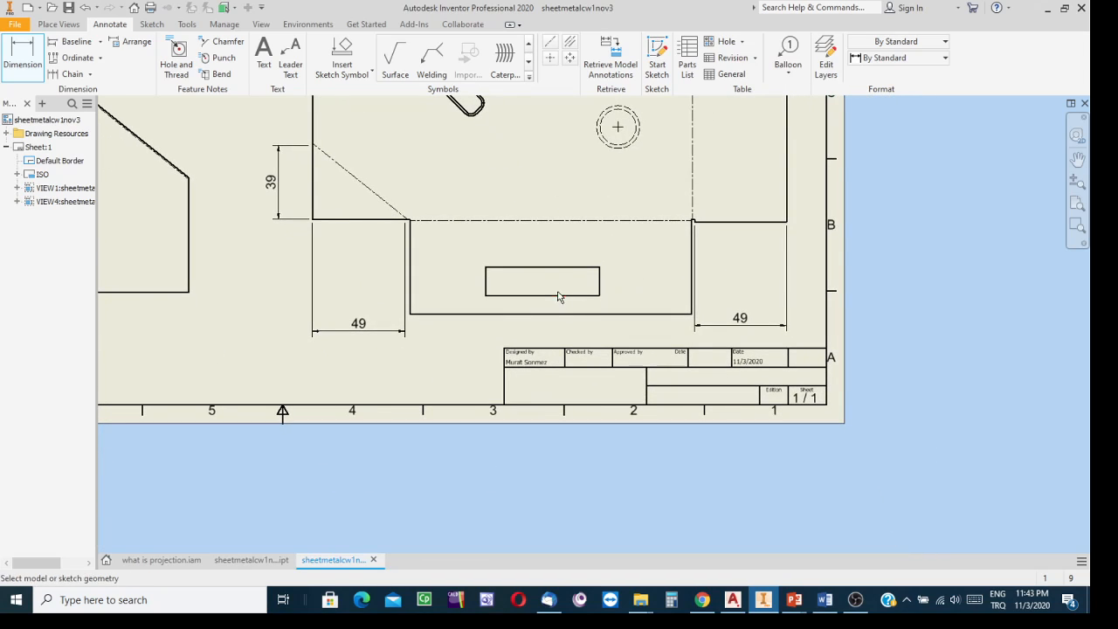
pyautogui.click(487, 291)
pyautogui.click(410, 315)
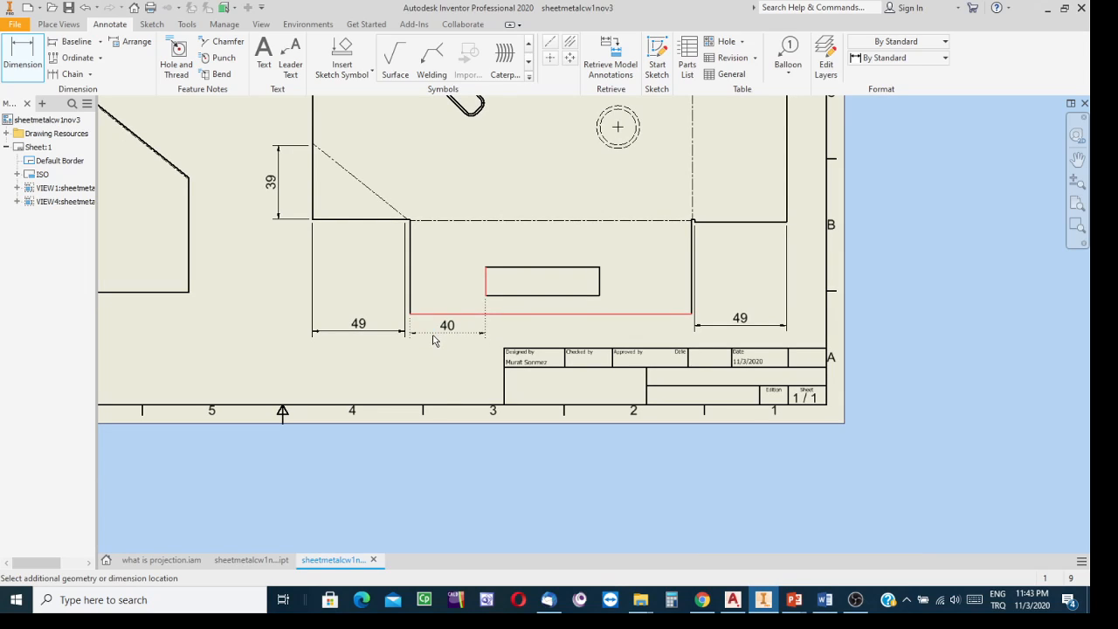
pyautogui.click(614, 335)
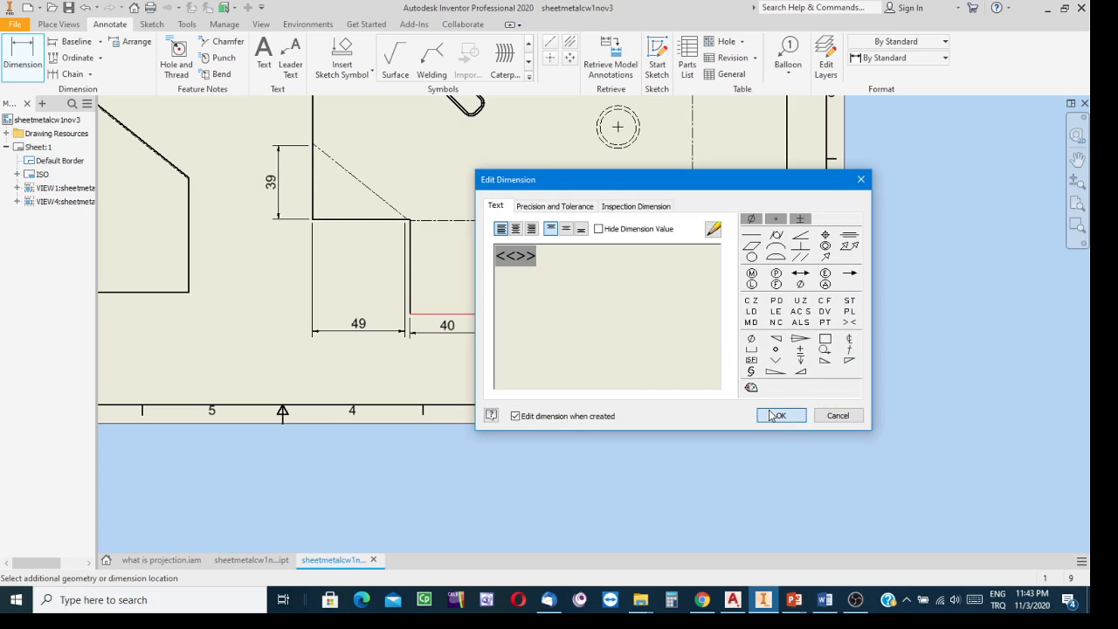
pyautogui.click(781, 414)
# - Dimension the rectangular cutout's length below the lower flange and its height beside the cutout
pyautogui.click(531, 296)
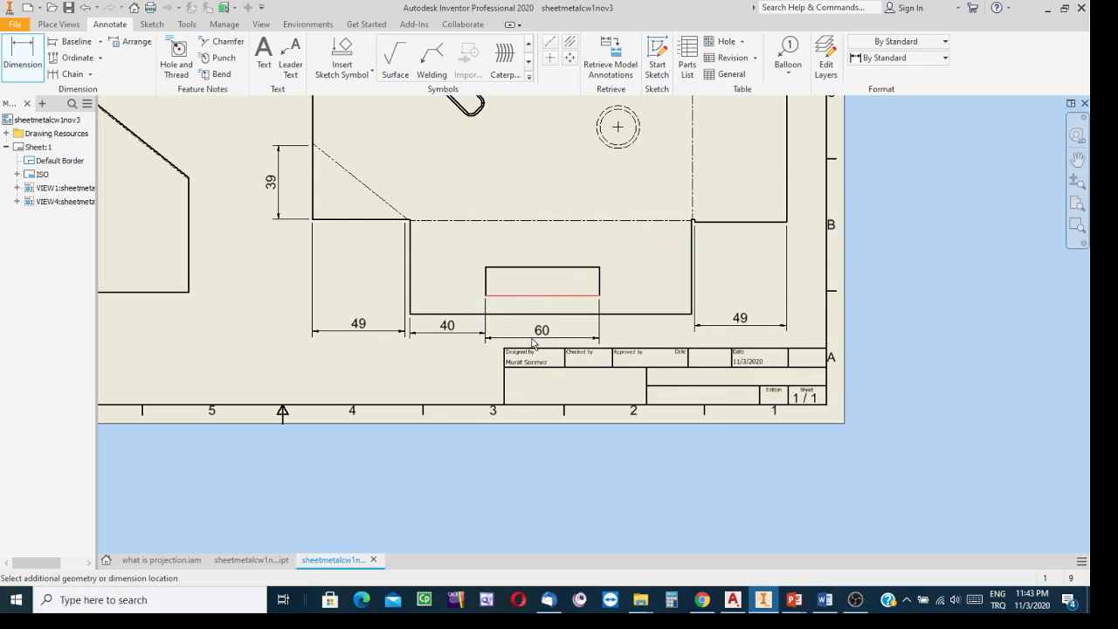
pyautogui.click(710, 356)
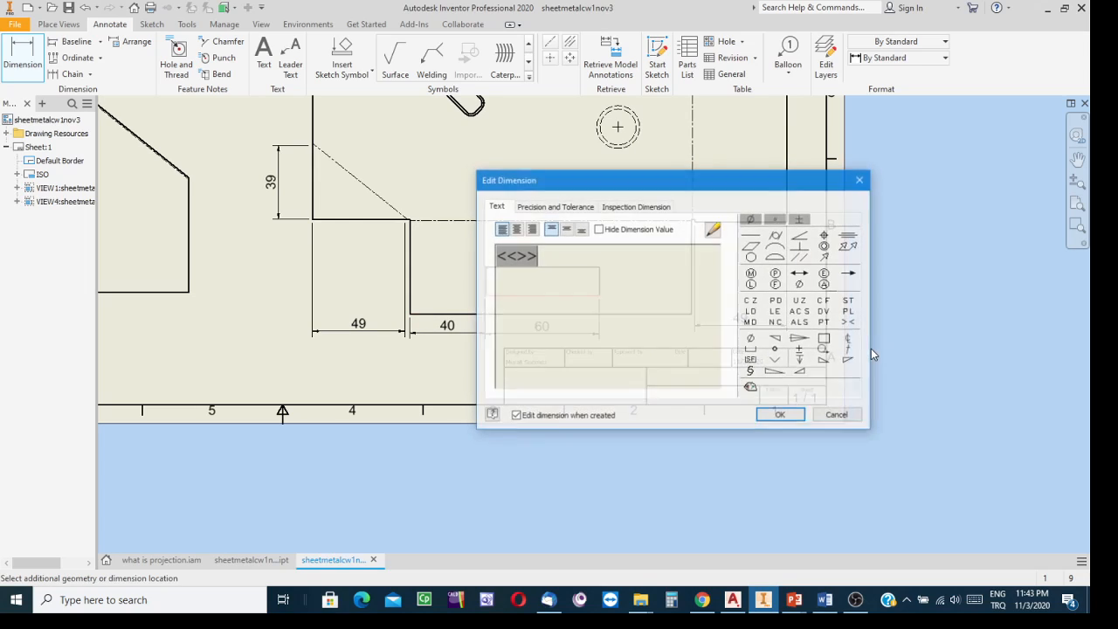
pyautogui.click(789, 414)
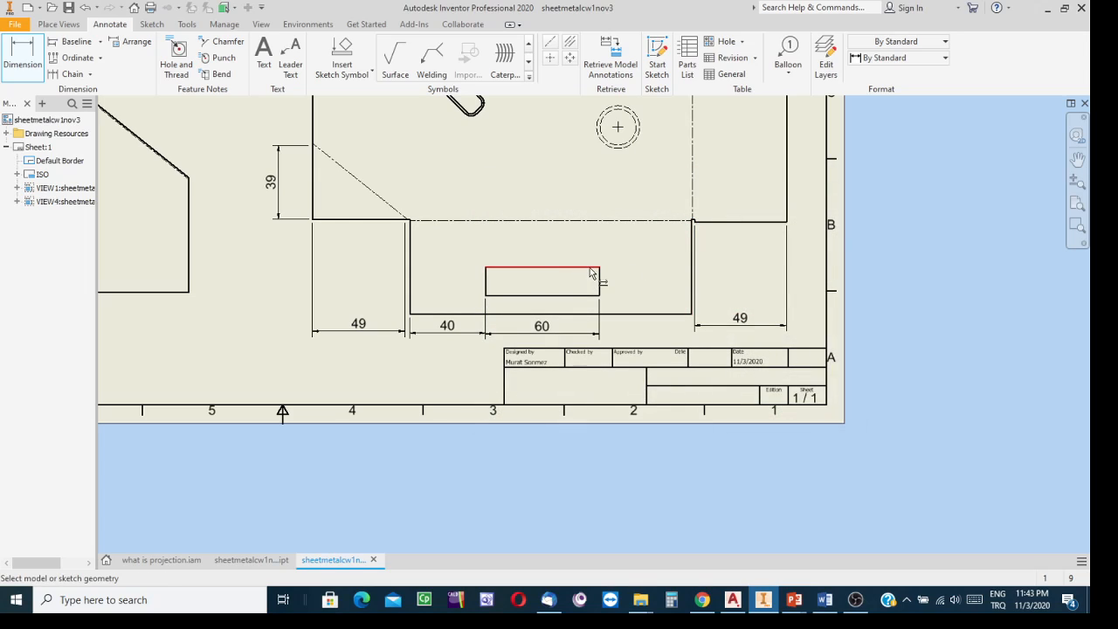
pyautogui.click(599, 278)
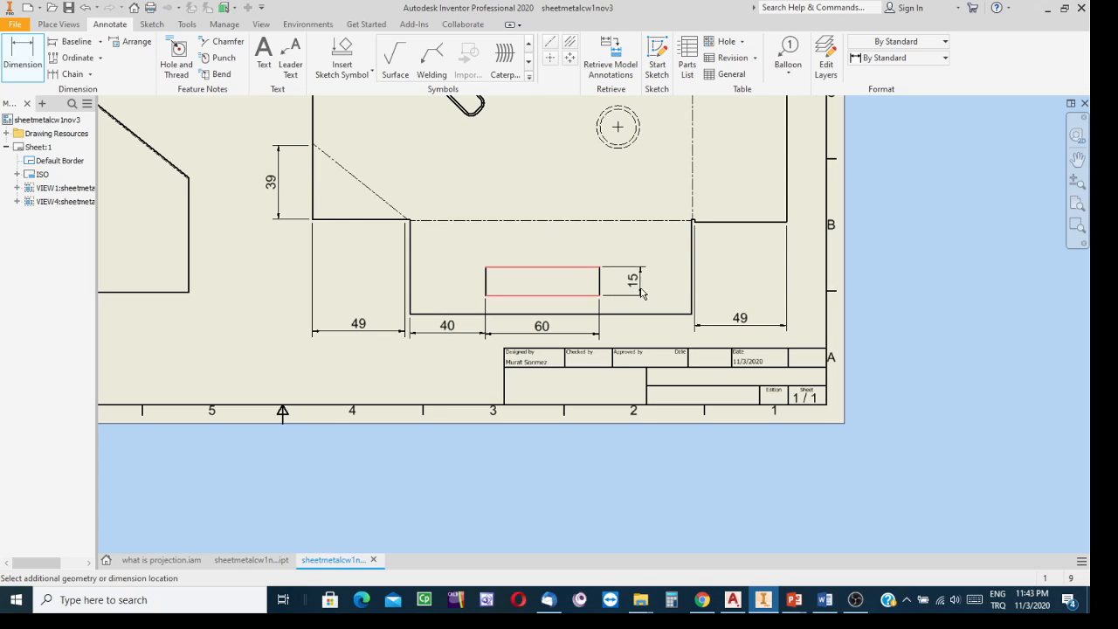
pyautogui.click(633, 411)
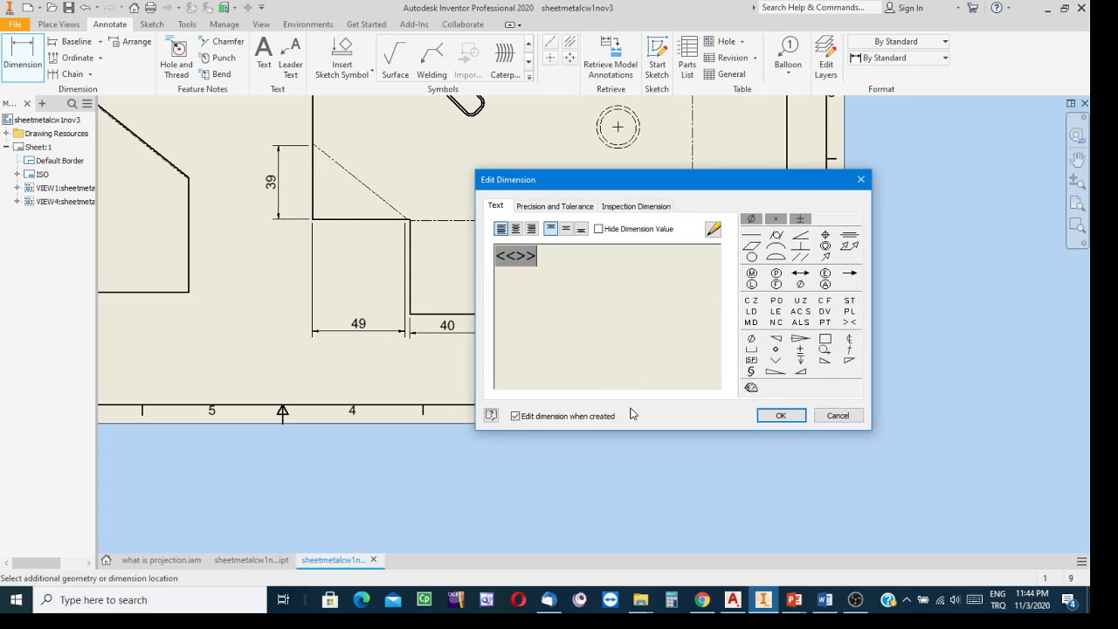
pyautogui.click(781, 415)
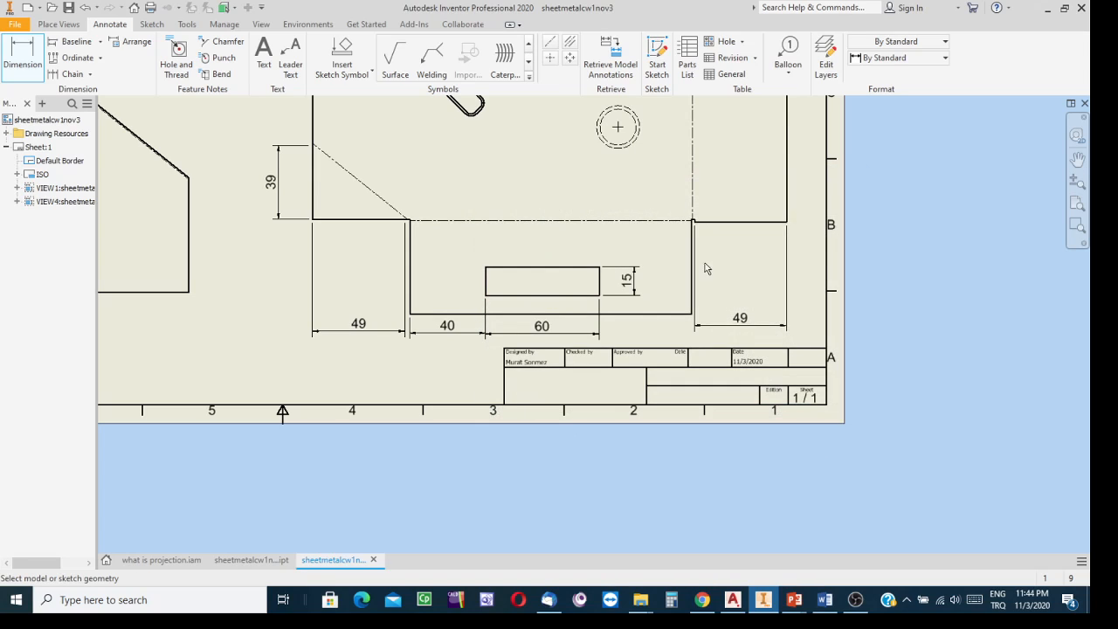
# - Dimension the horizontal distance from the flat pattern's left edge to the upper tab's near relief notch, placing it above the view
pyautogui.scroll(-2, 461, 207)
pyautogui.moveTo(461, 208); pyautogui.dragTo(499, 432, button='middle')
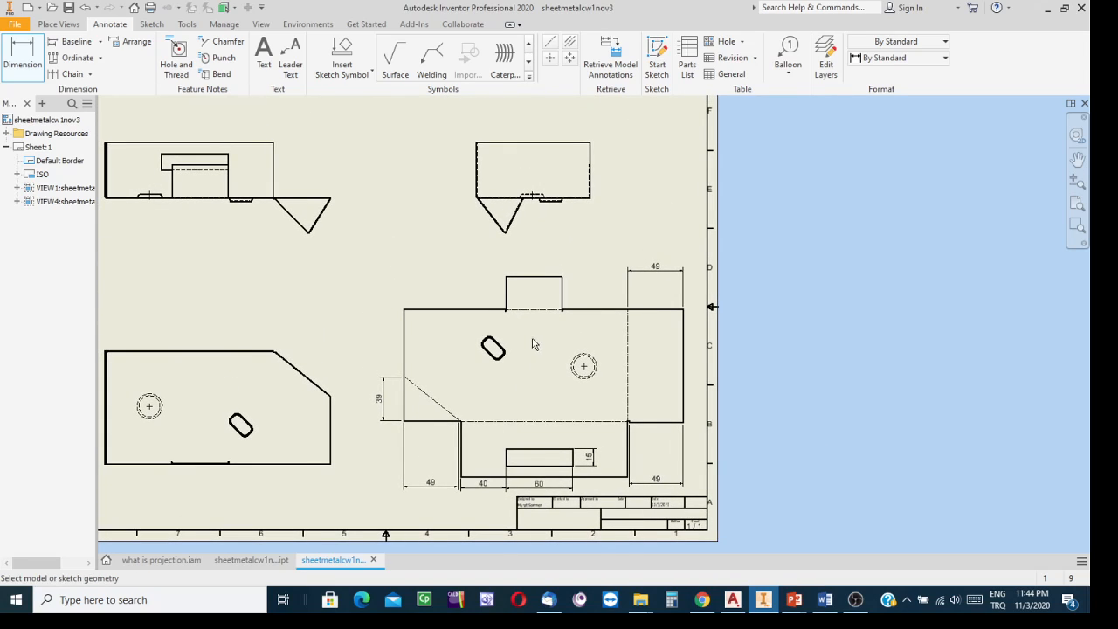
pyautogui.scroll(3, 536, 328)
pyautogui.moveTo(533, 324); pyautogui.dragTo(633, 373, button='middle')
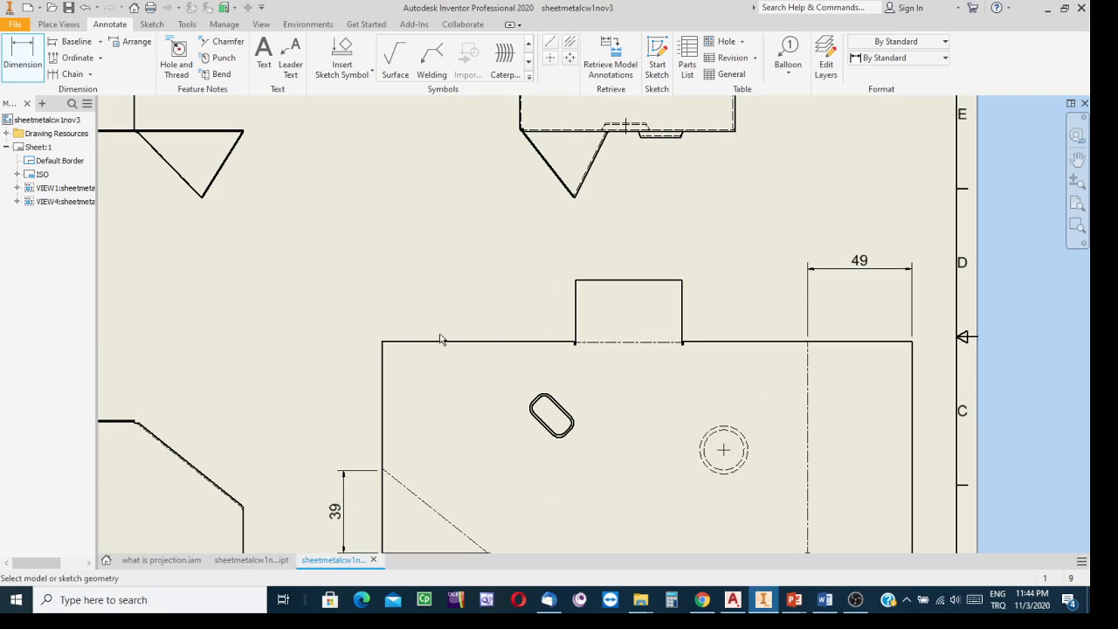
pyautogui.click(384, 351)
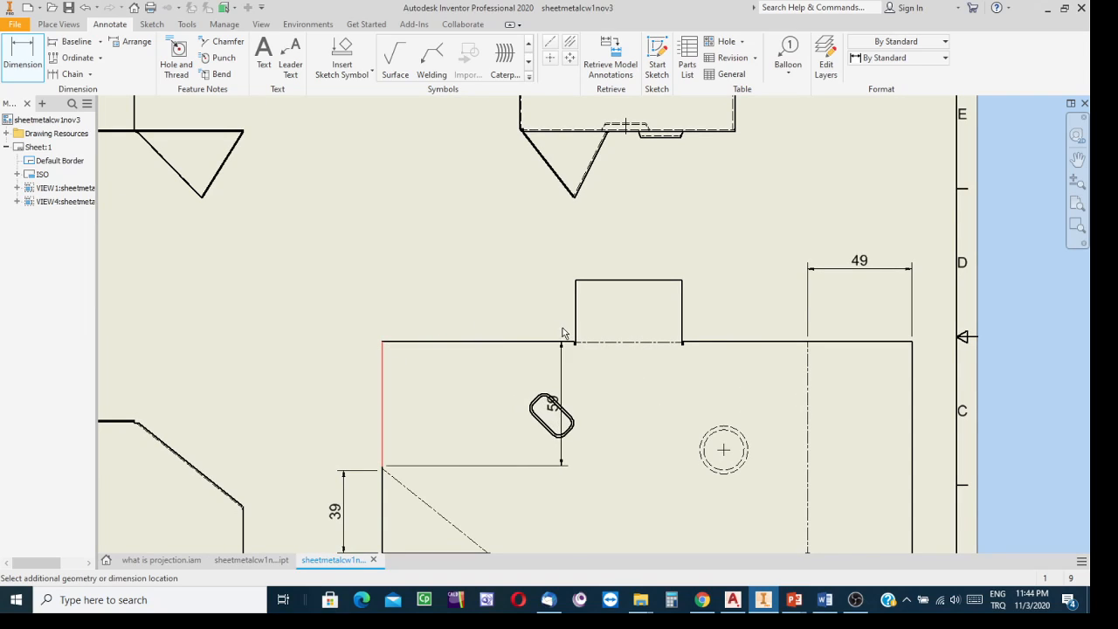
pyautogui.scroll(5, 579, 349)
pyautogui.scroll(-5, 594, 349)
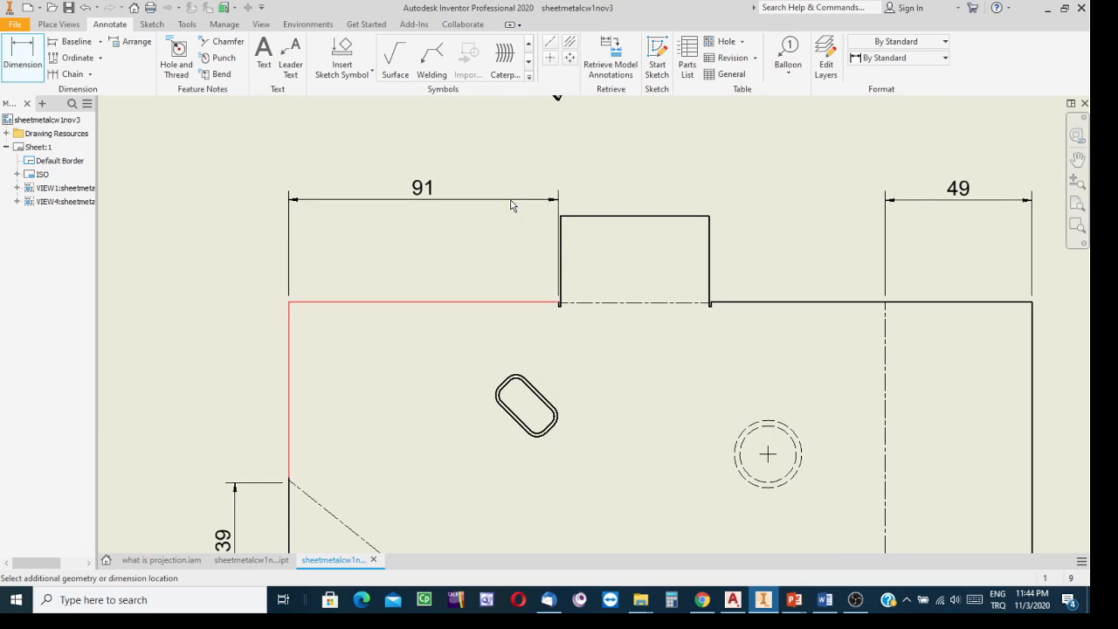
pyautogui.click(602, 317)
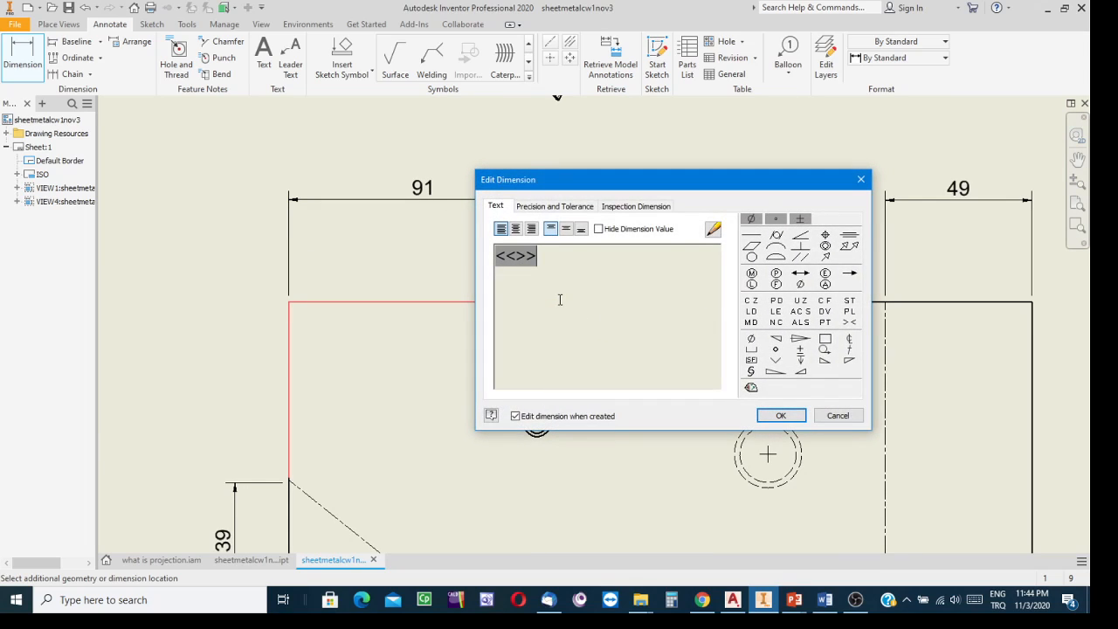
pyautogui.click(774, 415)
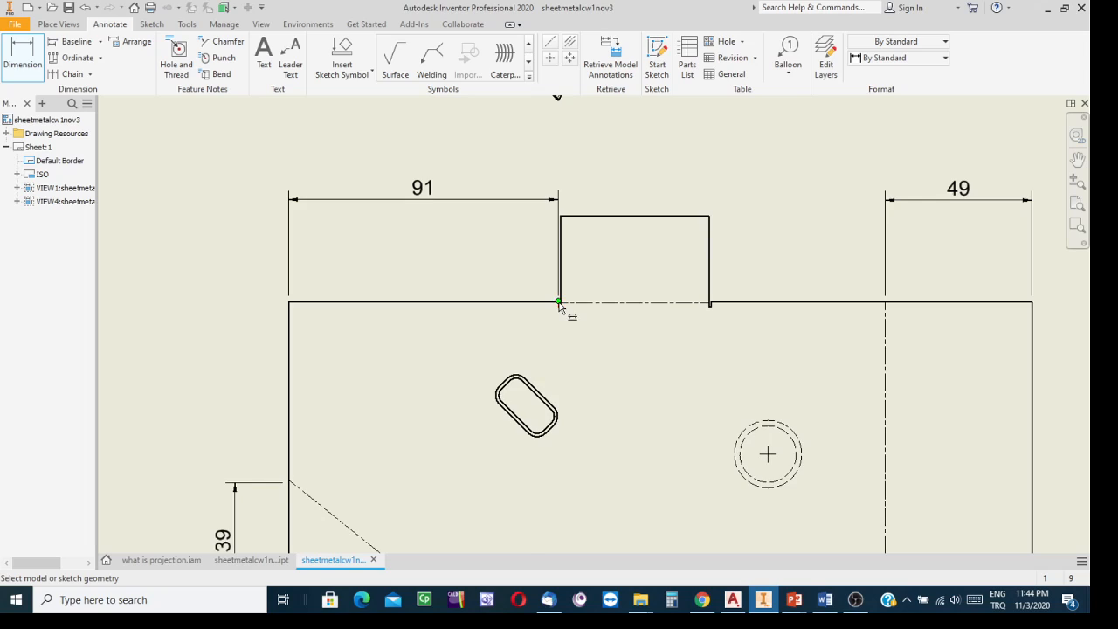
# - Dimension the flat pattern's height between its upper and lower left horizontal edges, placing it outside the existing 39 mm dimension
pyautogui.scroll(5, 559, 306)
pyautogui.scroll(-3, 573, 330)
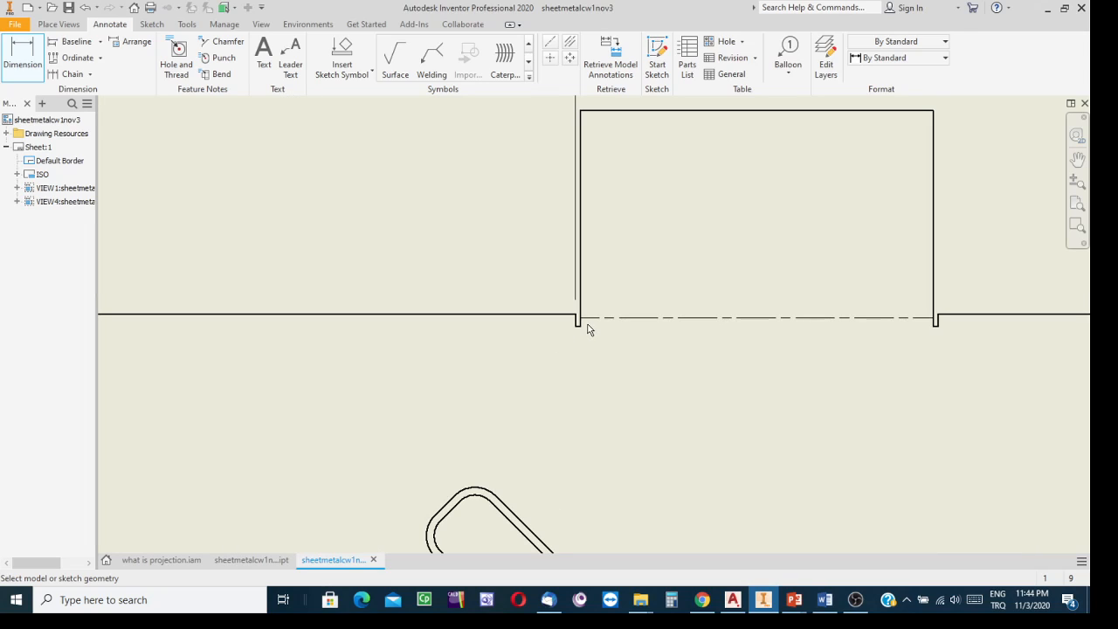
pyautogui.scroll(-2, 596, 330)
pyautogui.scroll(-3, 689, 347)
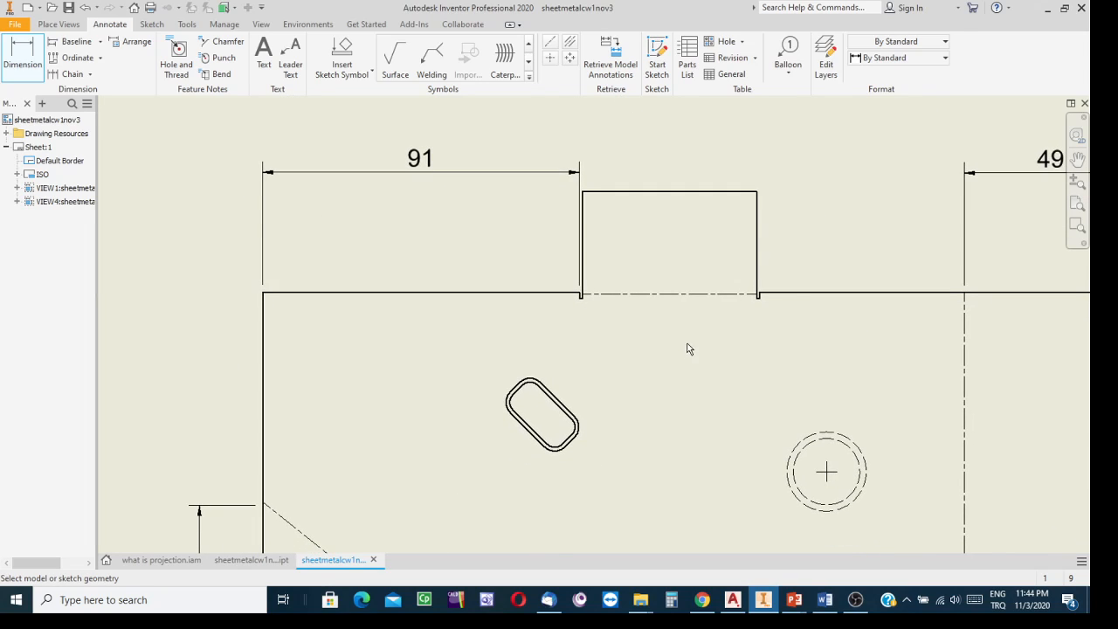
pyautogui.moveTo(736, 391)
pyautogui.mouseDown(button='middle')
pyautogui.moveTo(715, 377)
pyautogui.moveTo(756, 280)
pyautogui.moveTo(779, 266)
pyautogui.mouseUp(button='middle')
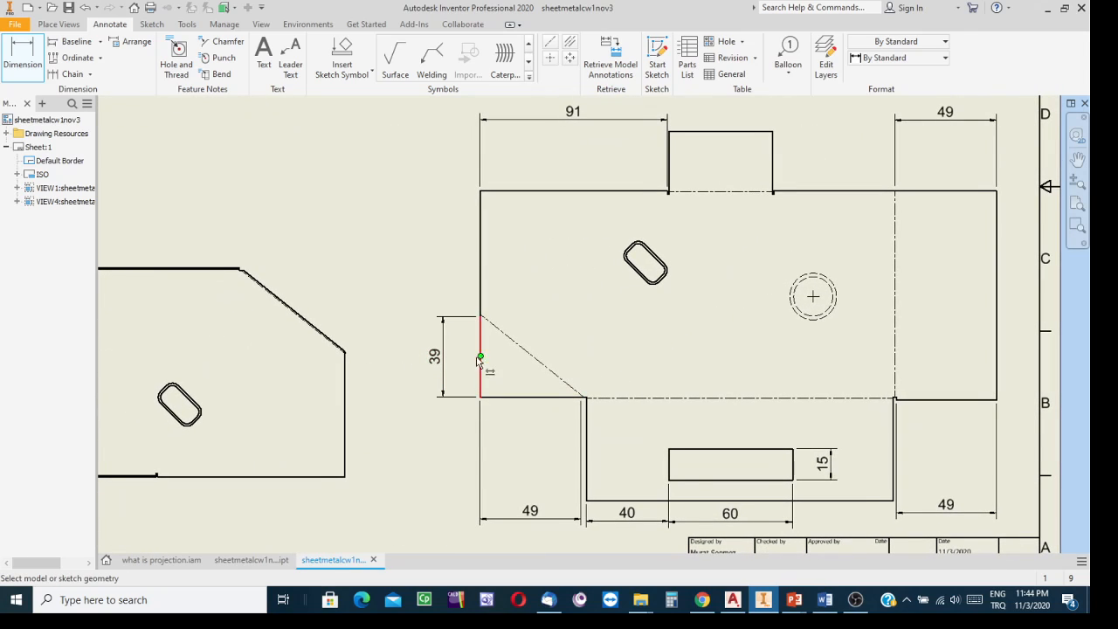
pyautogui.click(495, 191)
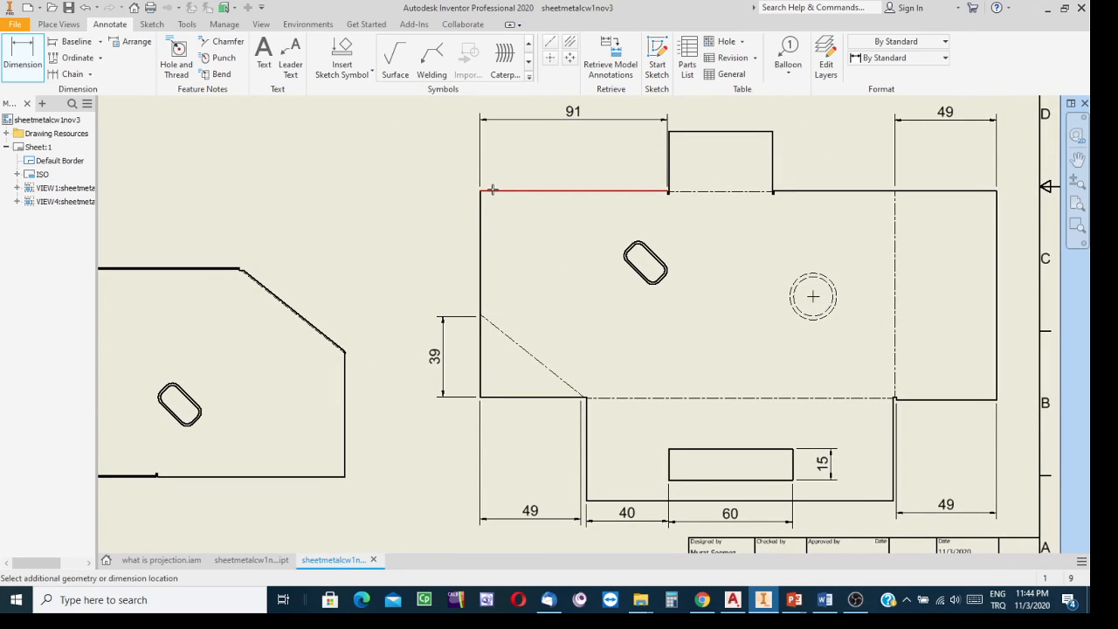
pyautogui.click(491, 401)
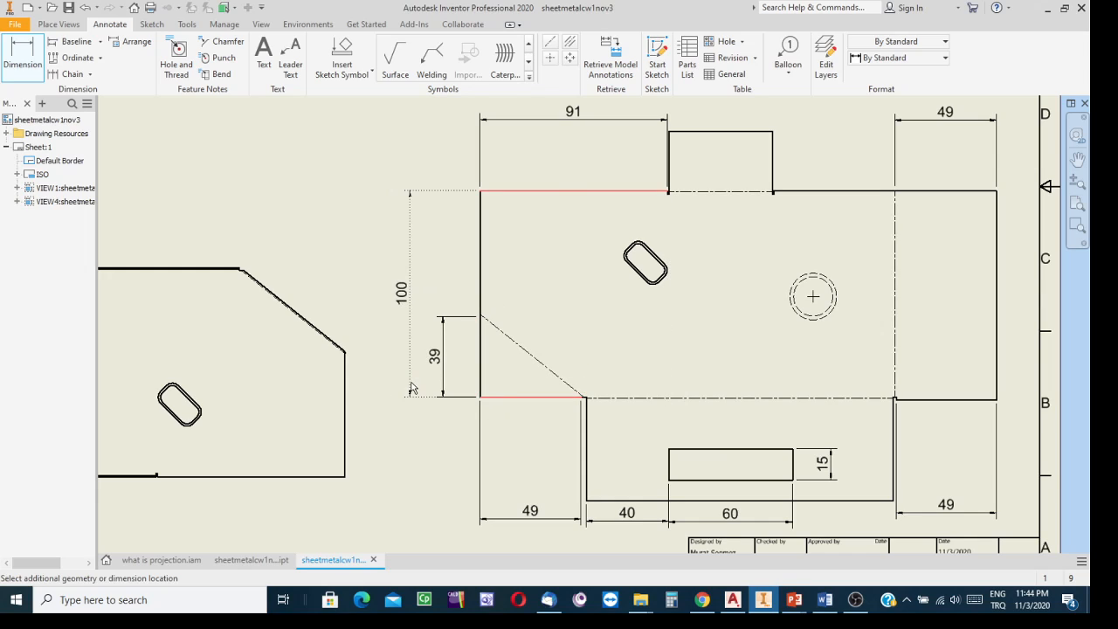
pyautogui.click(412, 388)
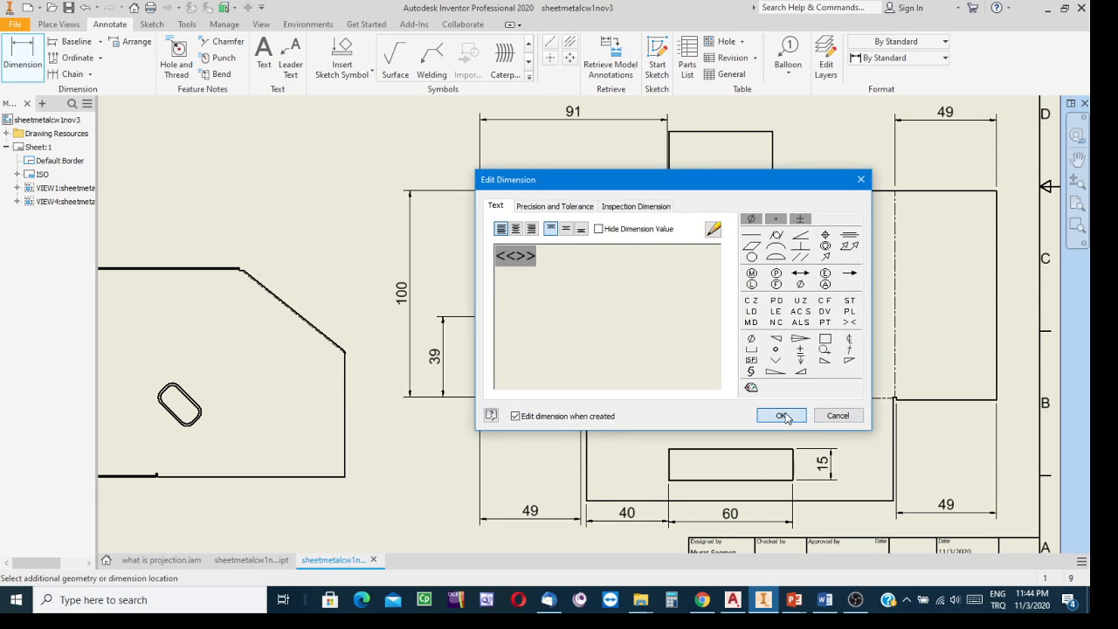
pyautogui.click(781, 416)
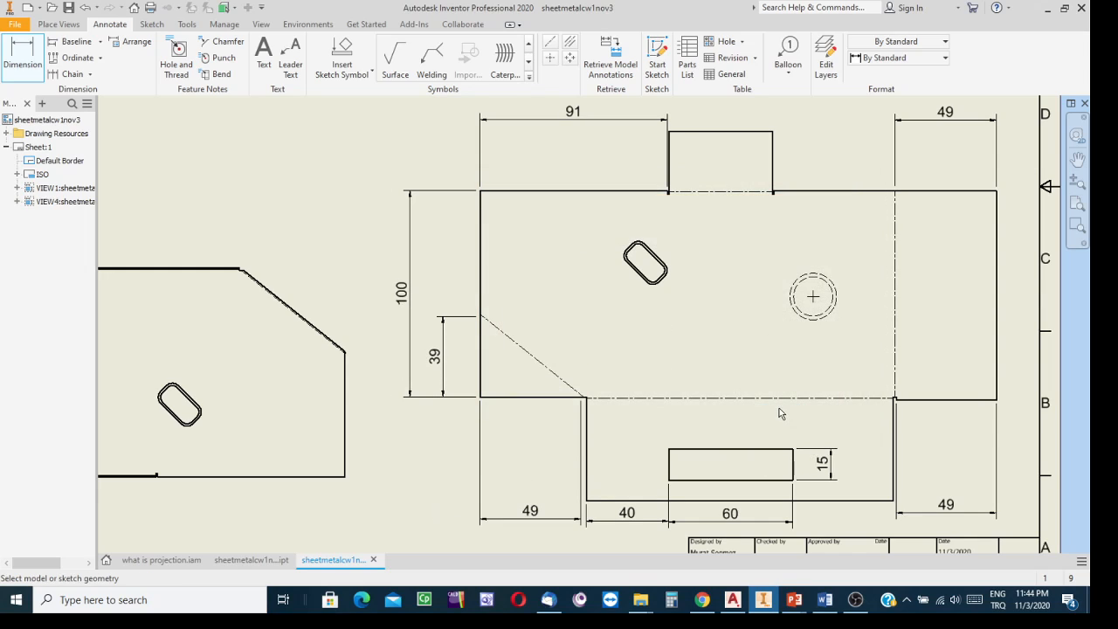
# - Add punch notes with leaders to the circular punch and the slanted slot punch in the flat pattern view
pyautogui.click(218, 61)
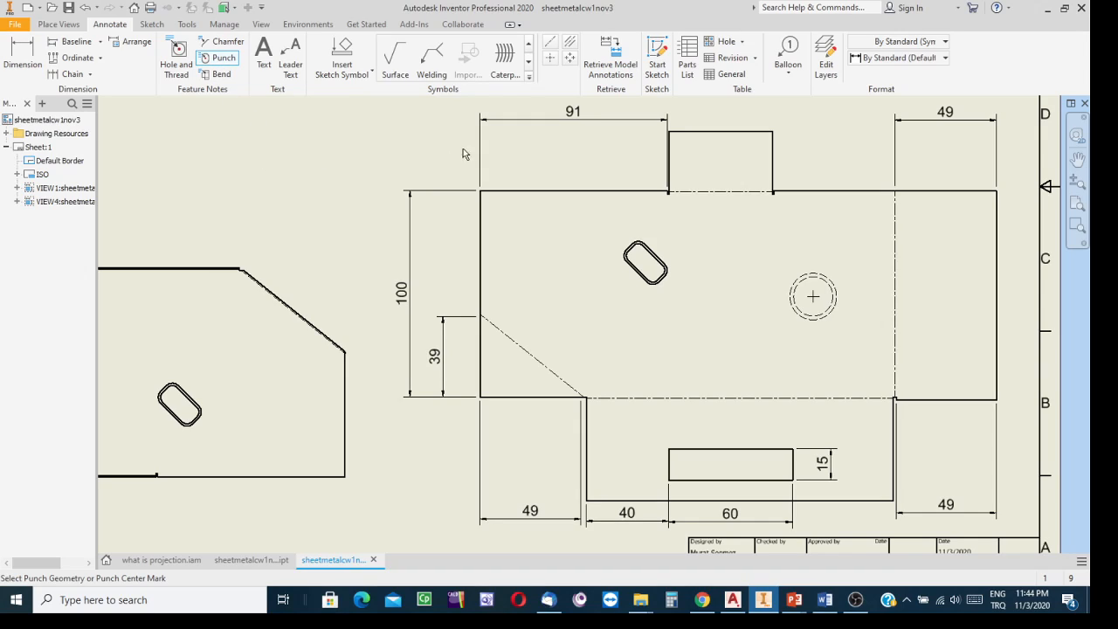
pyautogui.click(837, 291)
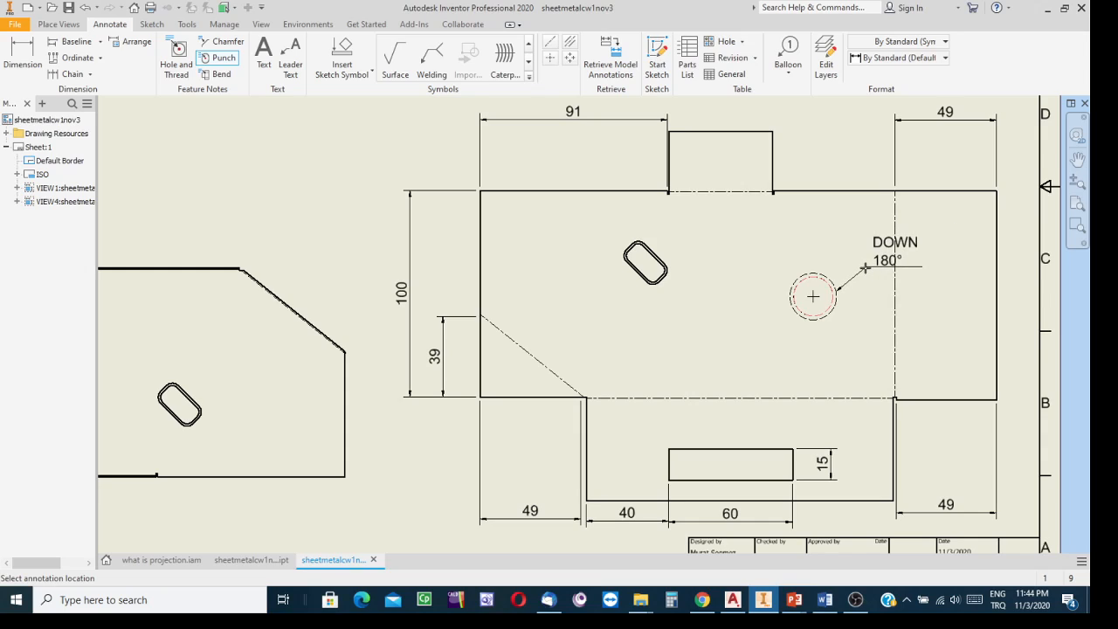
pyautogui.click(855, 268)
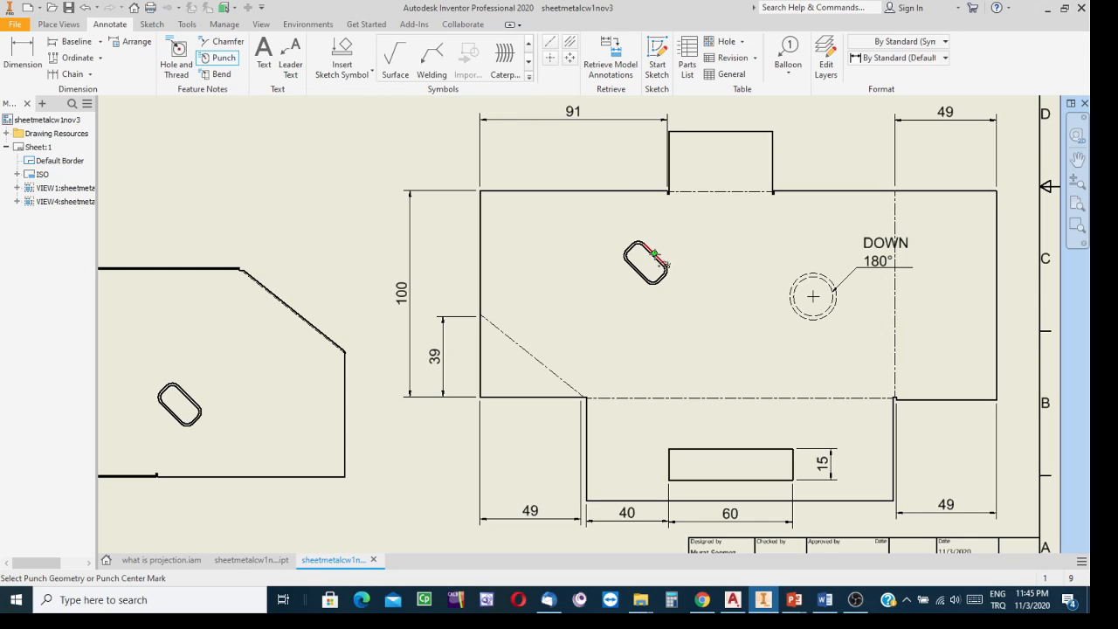
pyautogui.click(642, 271)
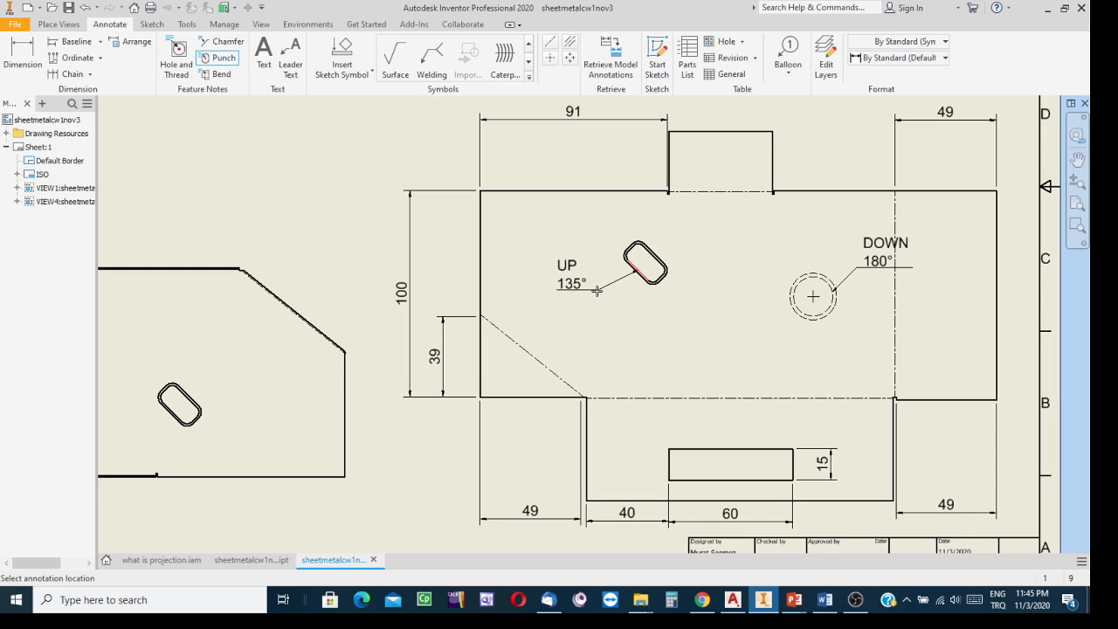
pyautogui.click(596, 291)
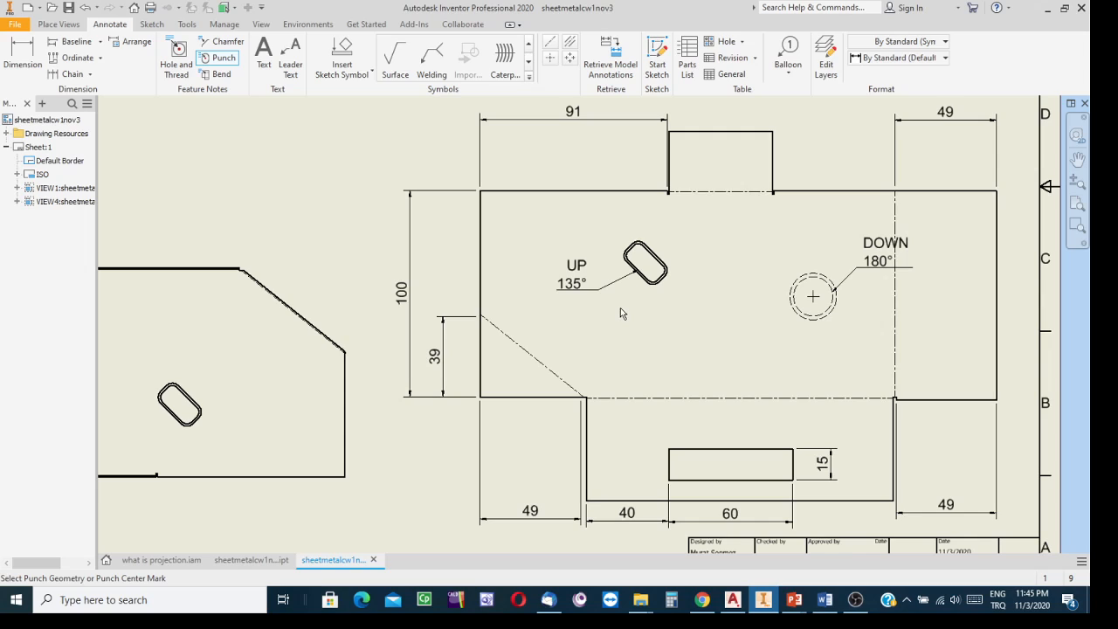
# - Add bend notes to the flat pattern's diagonal, lower horizontal, right vertical and upper tab bend lines
pyautogui.scroll(5, 620, 313)
pyautogui.scroll(-4, 620, 313)
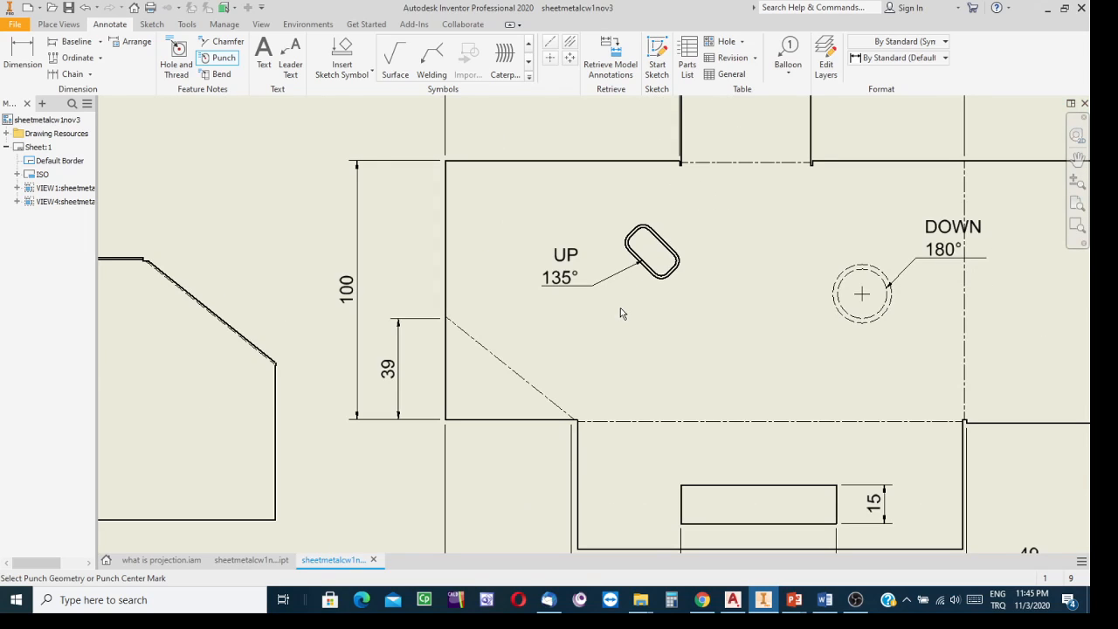
pyautogui.moveTo(648, 340); pyautogui.dragTo(534, 295, button='middle')
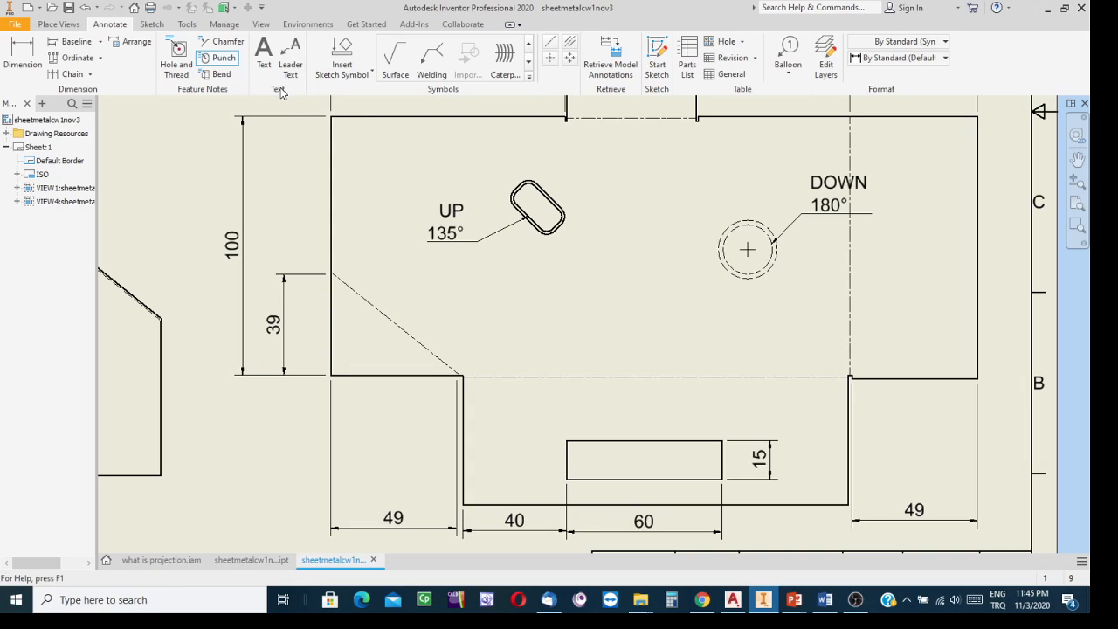
pyautogui.click(218, 76)
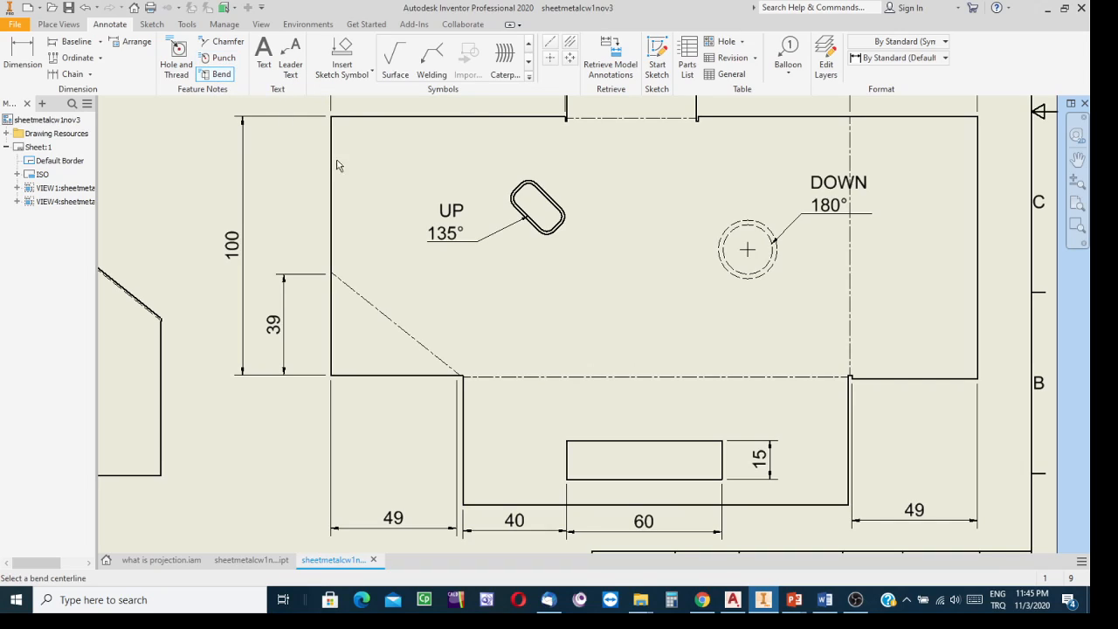
pyautogui.click(392, 325)
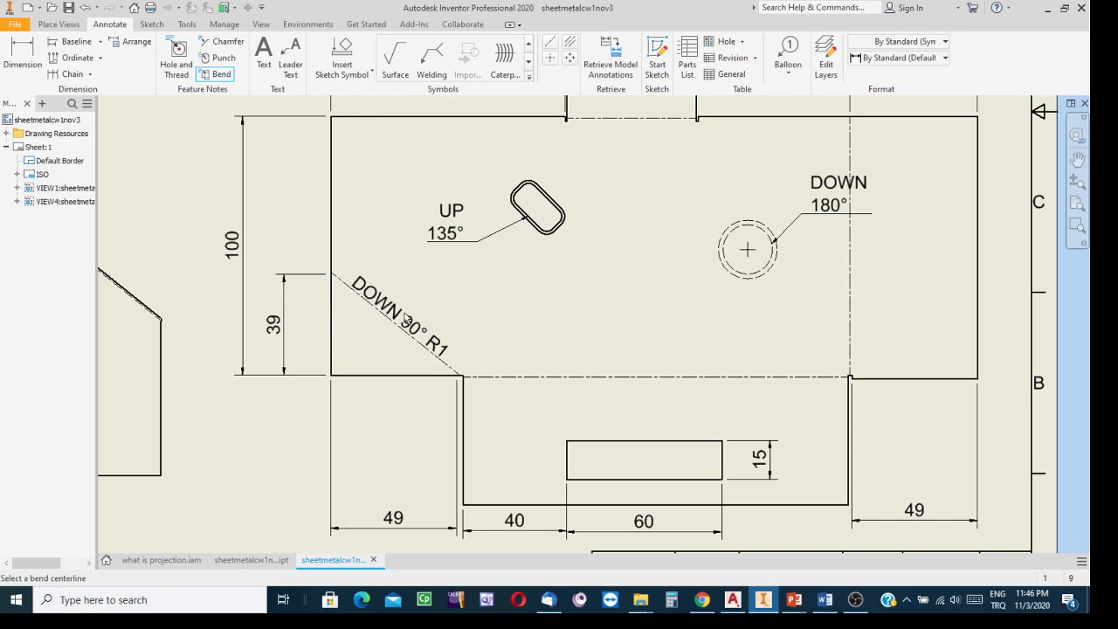
pyautogui.click(619, 377)
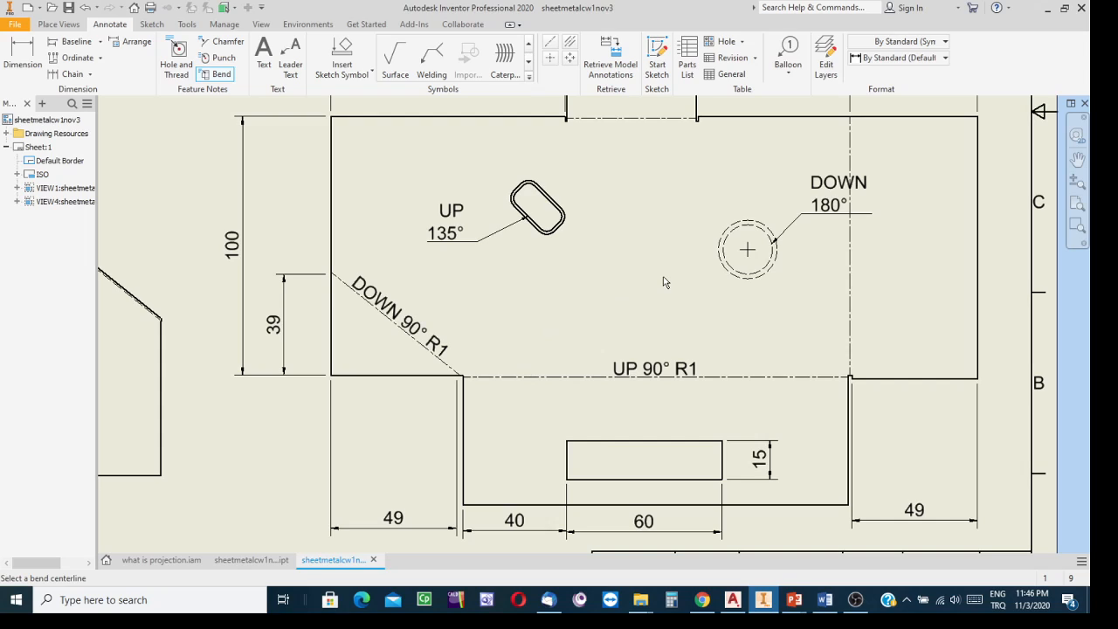
pyautogui.click(852, 297)
pyautogui.moveTo(668, 169); pyautogui.dragTo(655, 345, button='middle')
pyautogui.click(637, 295)
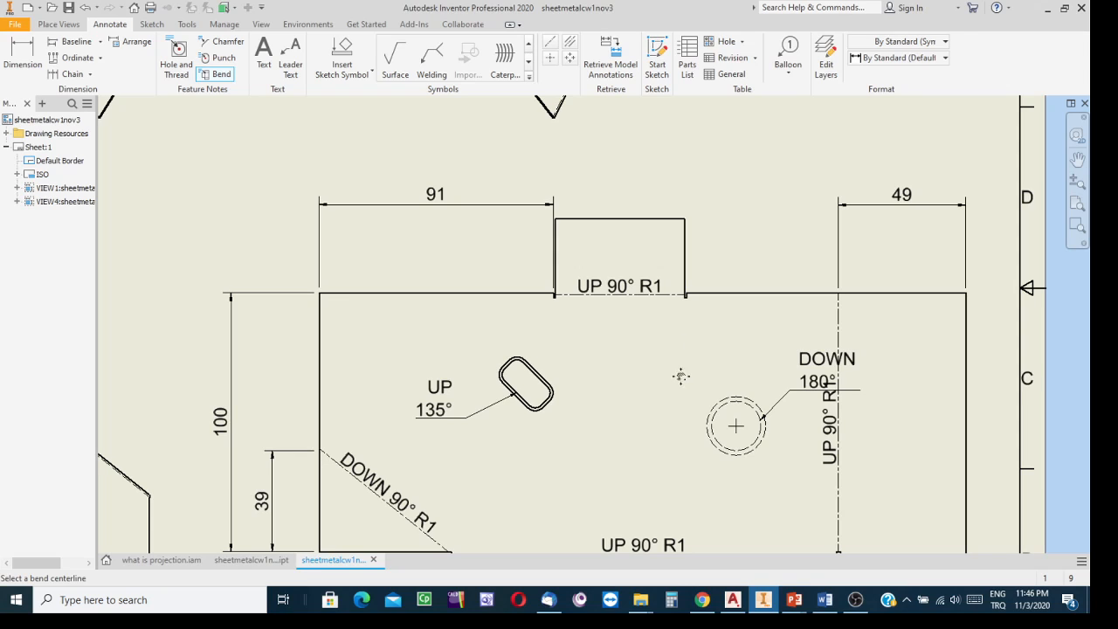
pyautogui.scroll(-1, 681, 376)
pyautogui.scroll(-2, 655, 245)
pyautogui.moveTo(655, 245); pyautogui.dragTo(632, 339, button='middle')
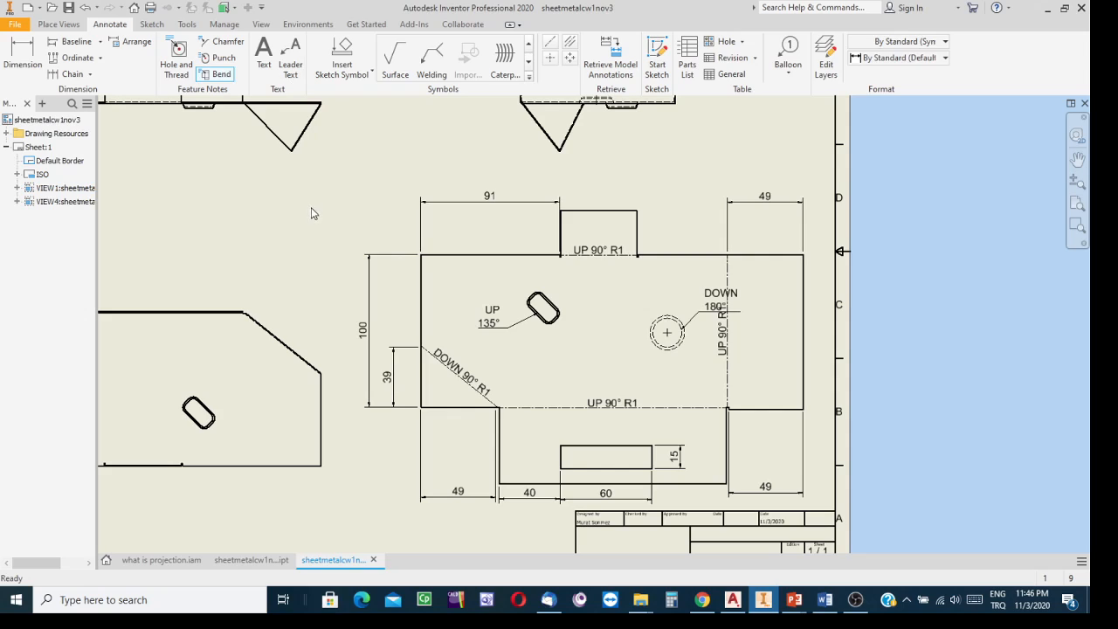
pyautogui.press('Escape')
# - Move the right vertical bend line's note below the circular punch note and pull it out on a horizontal leader inside the view
pyautogui.scroll(5, 714, 345)
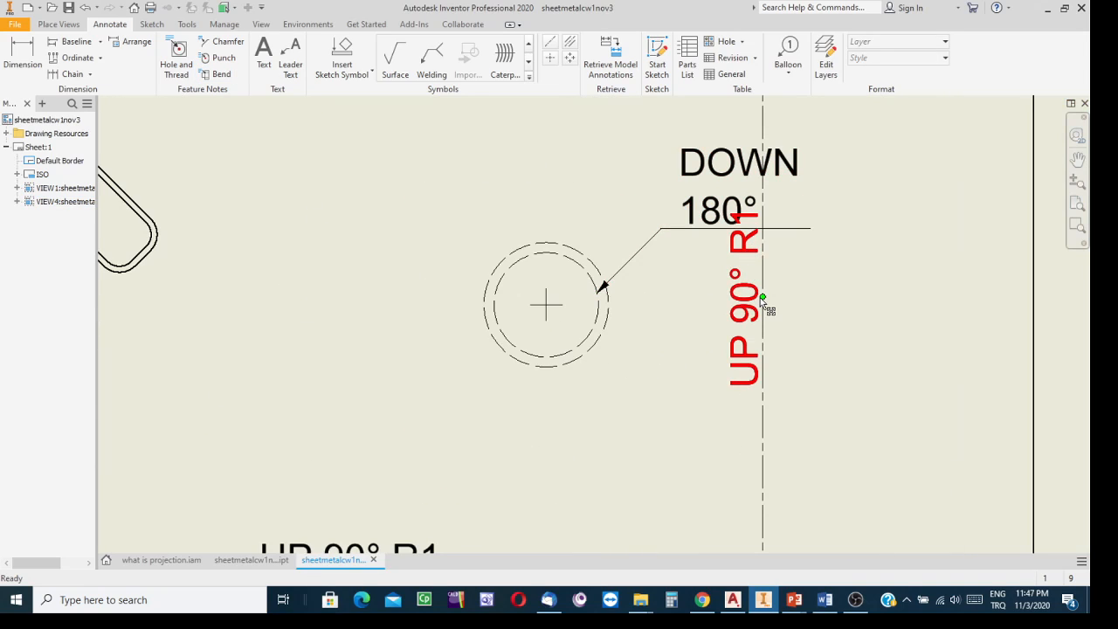
pyautogui.moveTo(762, 299)
pyautogui.mouseDown()
pyautogui.moveTo(751, 438)
pyautogui.moveTo(762, 411)
pyautogui.mouseUp()
pyautogui.scroll(-3, 781, 414)
pyautogui.moveTo(782, 399); pyautogui.dragTo(655, 258, button='middle')
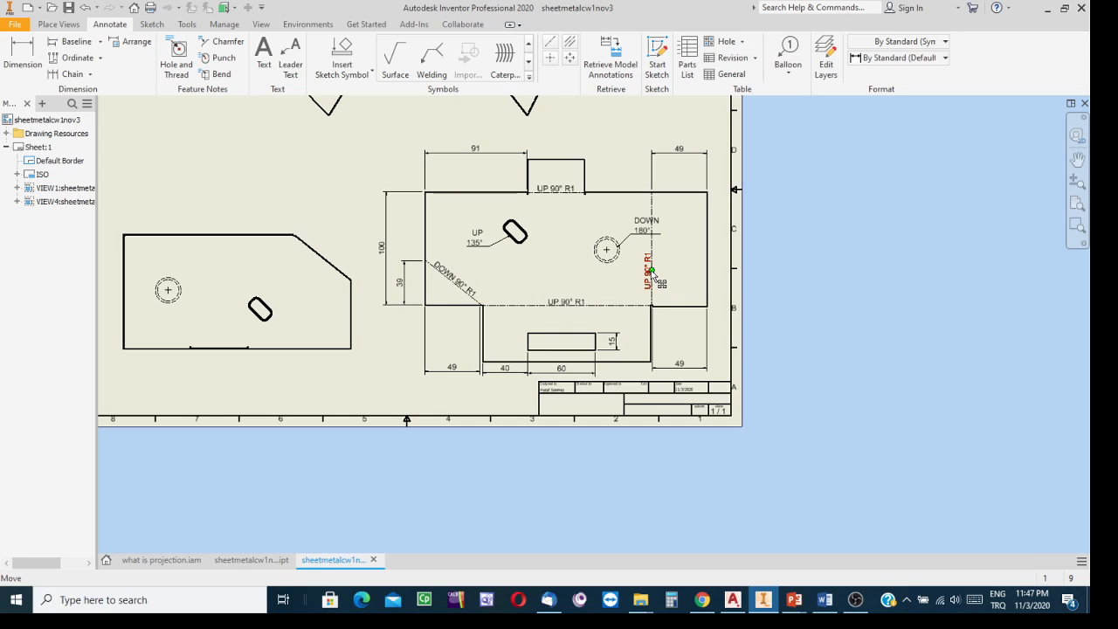
pyautogui.scroll(-3, 652, 274)
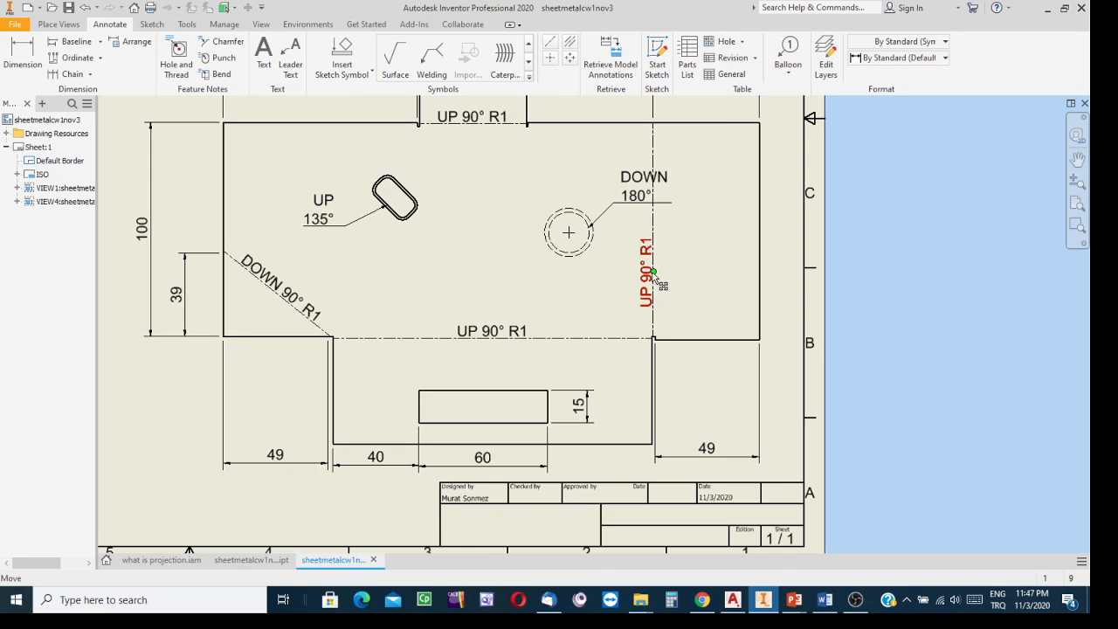
pyautogui.moveTo(662, 278)
pyautogui.mouseDown()
pyautogui.moveTo(665, 214)
pyautogui.moveTo(664, 276)
pyautogui.moveTo(625, 297)
pyautogui.moveTo(640, 302)
pyautogui.moveTo(622, 322)
pyautogui.moveTo(651, 286)
pyautogui.mouseUp()
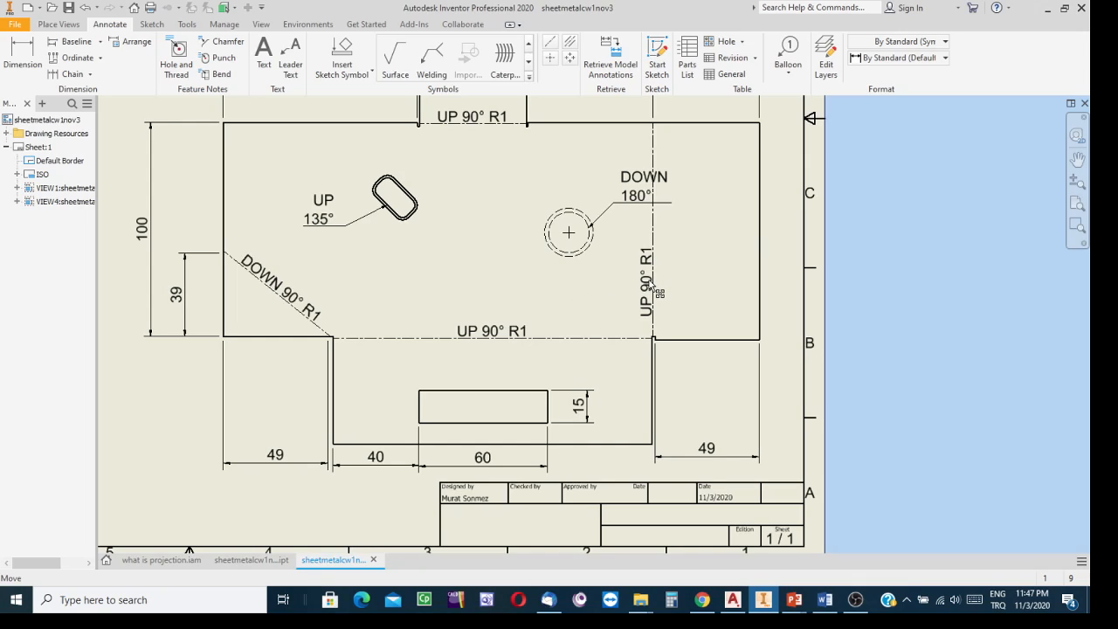
pyautogui.moveTo(652, 285); pyautogui.dragTo(628, 298)
pyautogui.moveTo(627, 302)
pyautogui.mouseDown()
pyautogui.moveTo(611, 297)
pyautogui.moveTo(622, 303)
pyautogui.mouseUp()
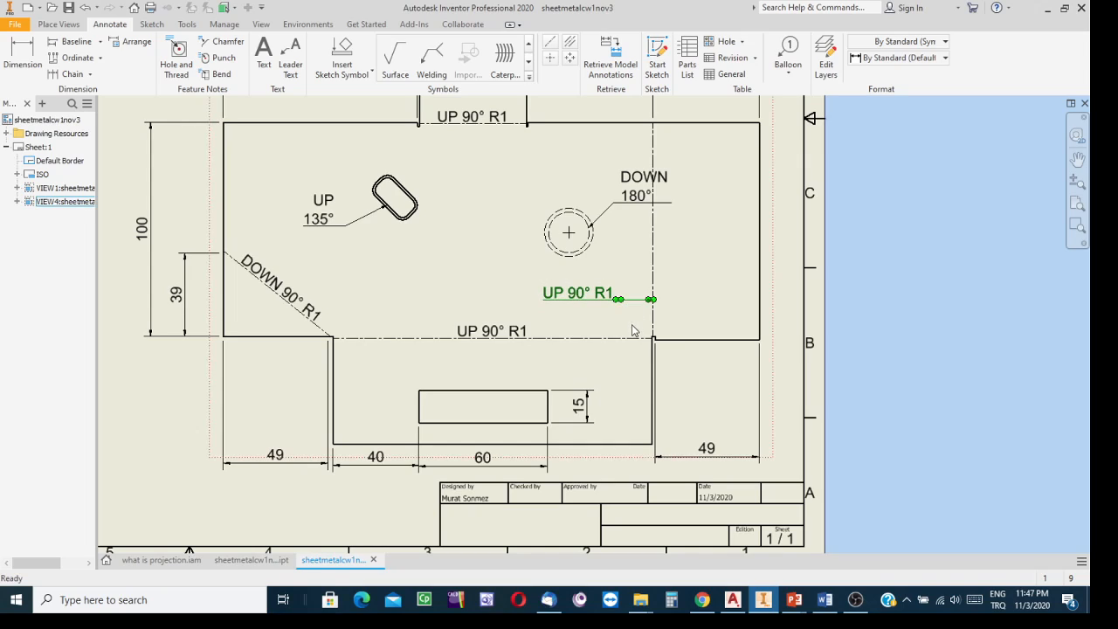
# - Pull the lower horizontal bend line's note up and to the left so it sits above the line on an angled leader
pyautogui.click(486, 336)
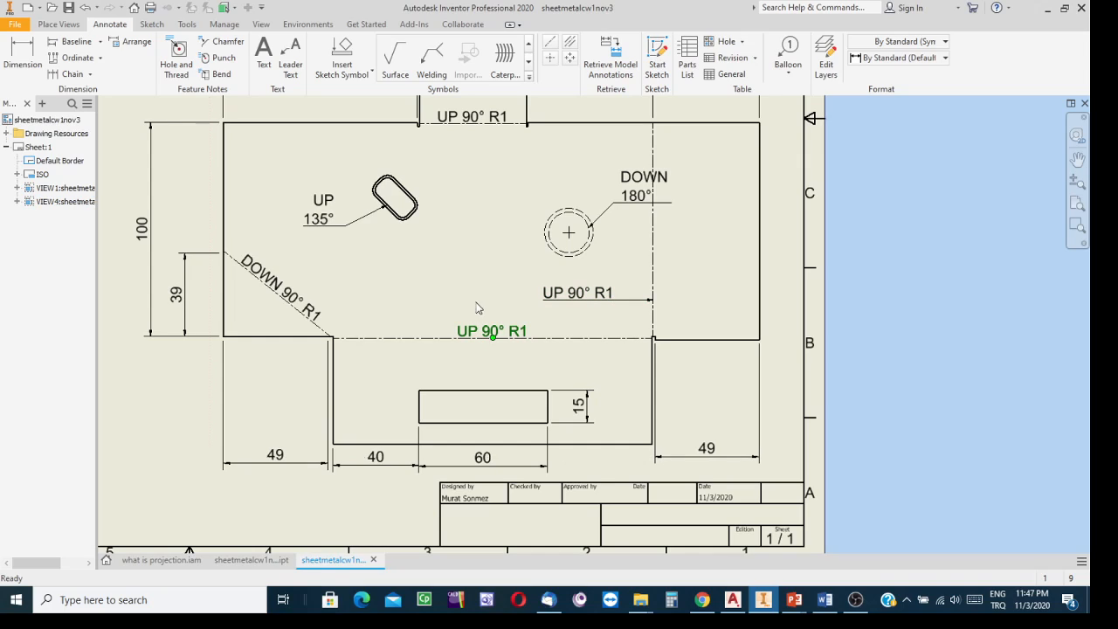
pyautogui.moveTo(493, 338); pyautogui.dragTo(431, 303)
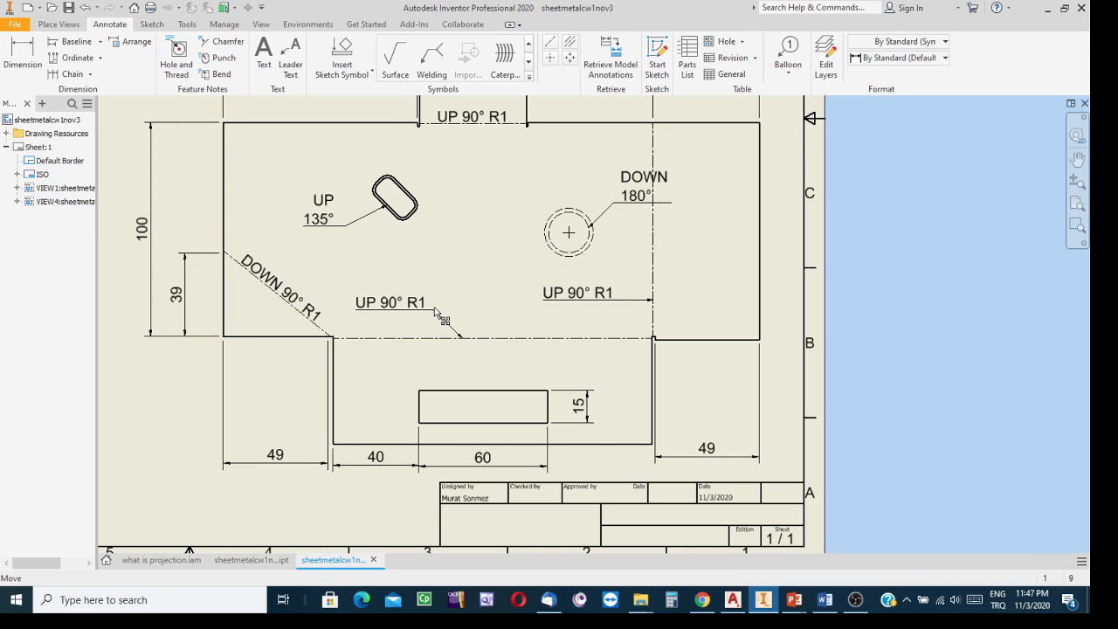
pyautogui.click(491, 329)
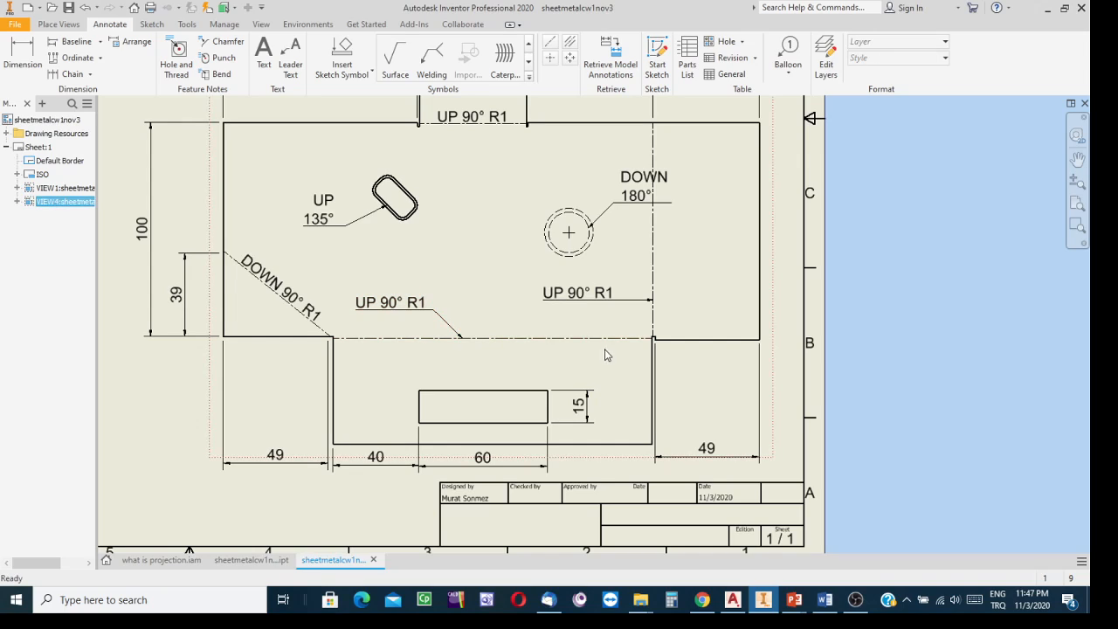
pyautogui.scroll(-2, 553, 349)
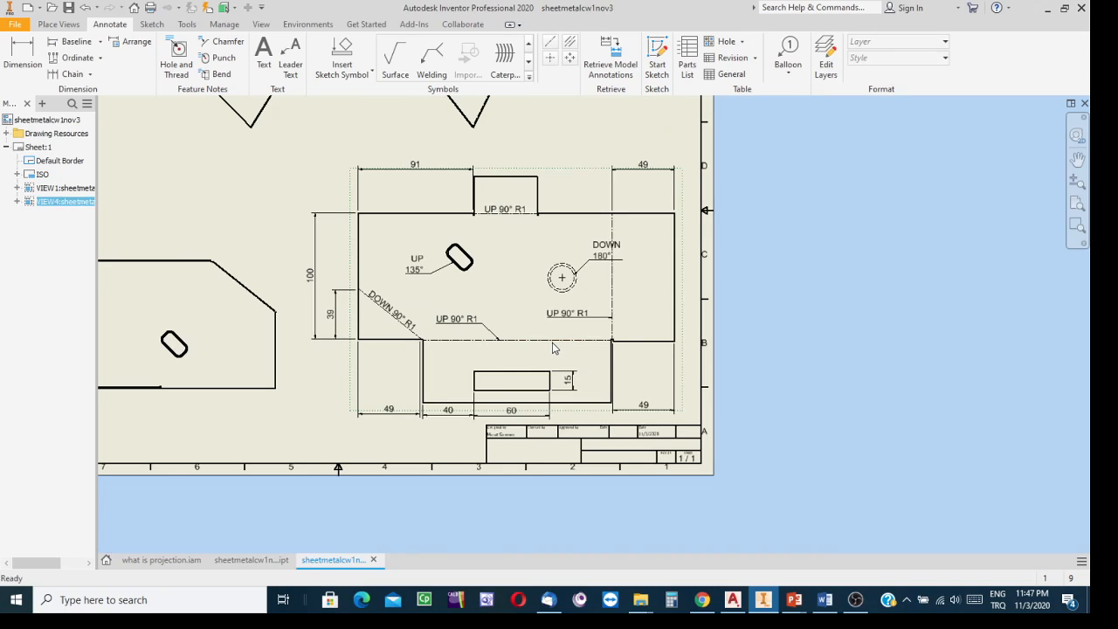
pyautogui.moveTo(587, 168)
pyautogui.mouseDown(button='middle')
pyautogui.moveTo(699, 242)
pyautogui.moveTo(743, 252)
pyautogui.mouseUp(button='middle')
pyautogui.scroll(-2, 743, 251)
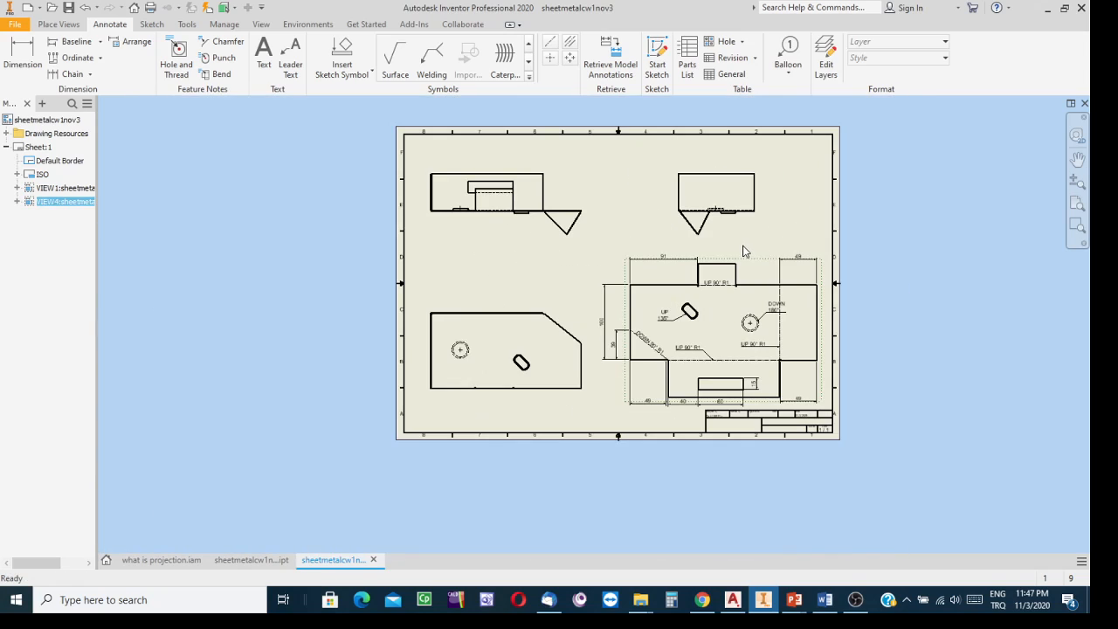
# - Start saving the drawing as an Inventor drawing (.idw) file in the CW folder
pyautogui.scroll(3, 742, 251)
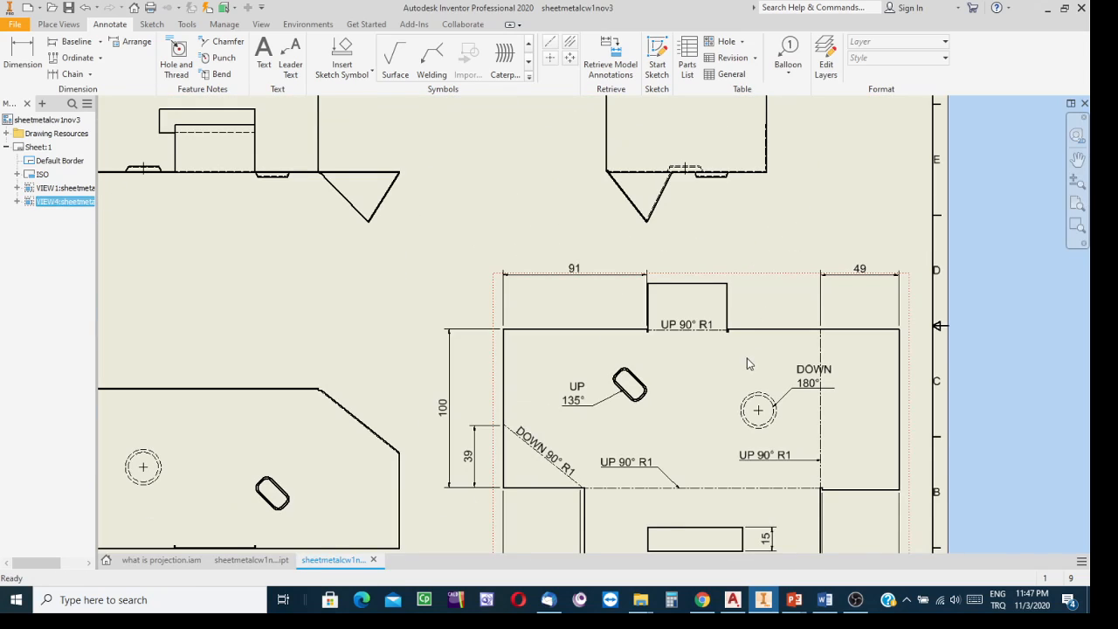
pyautogui.moveTo(749, 364); pyautogui.dragTo(742, 312, button='middle')
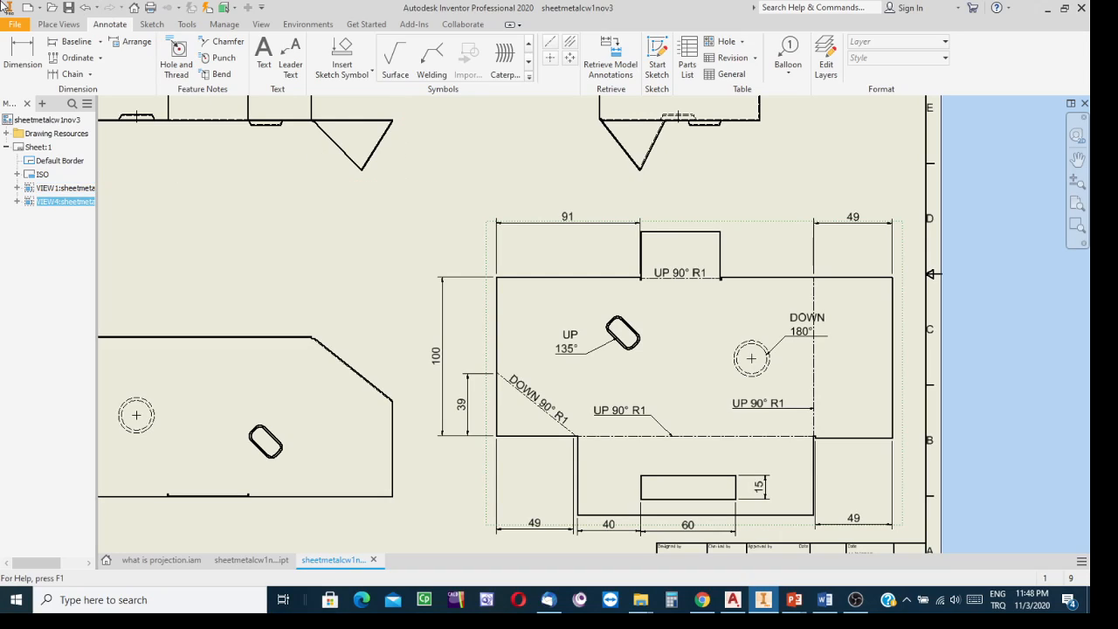
pyautogui.click(68, 7)
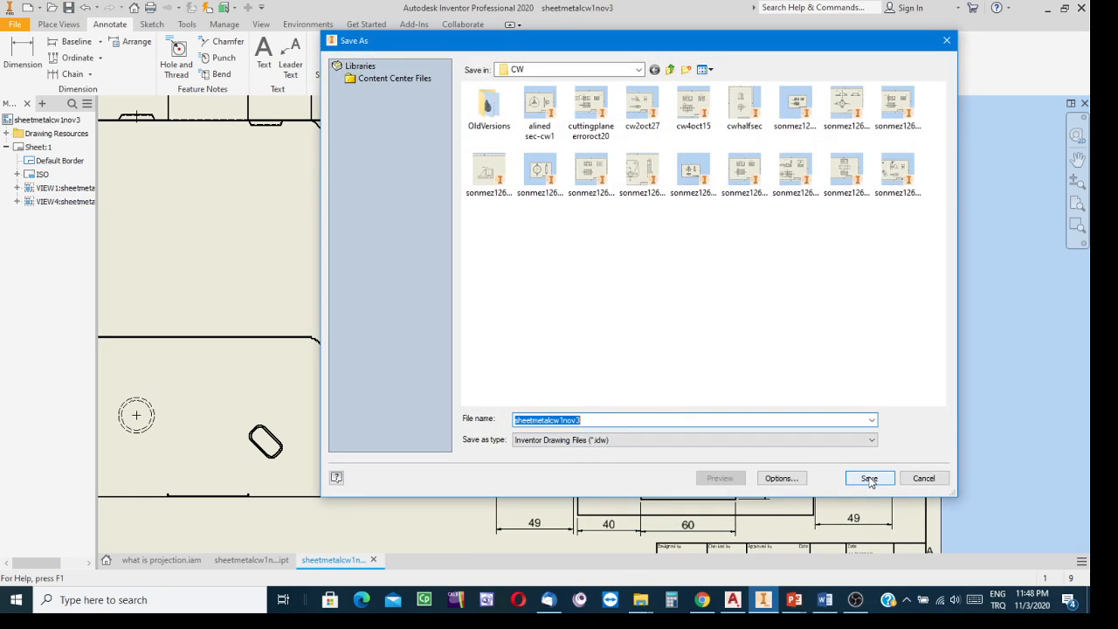
pyautogui.click(639, 70)
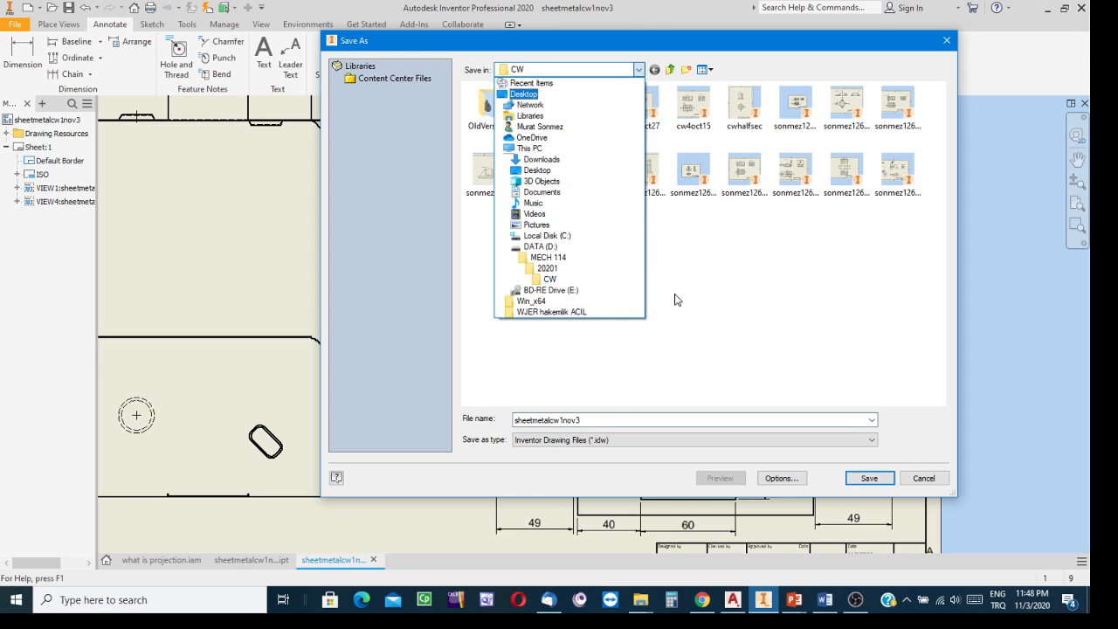
pyautogui.click(811, 399)
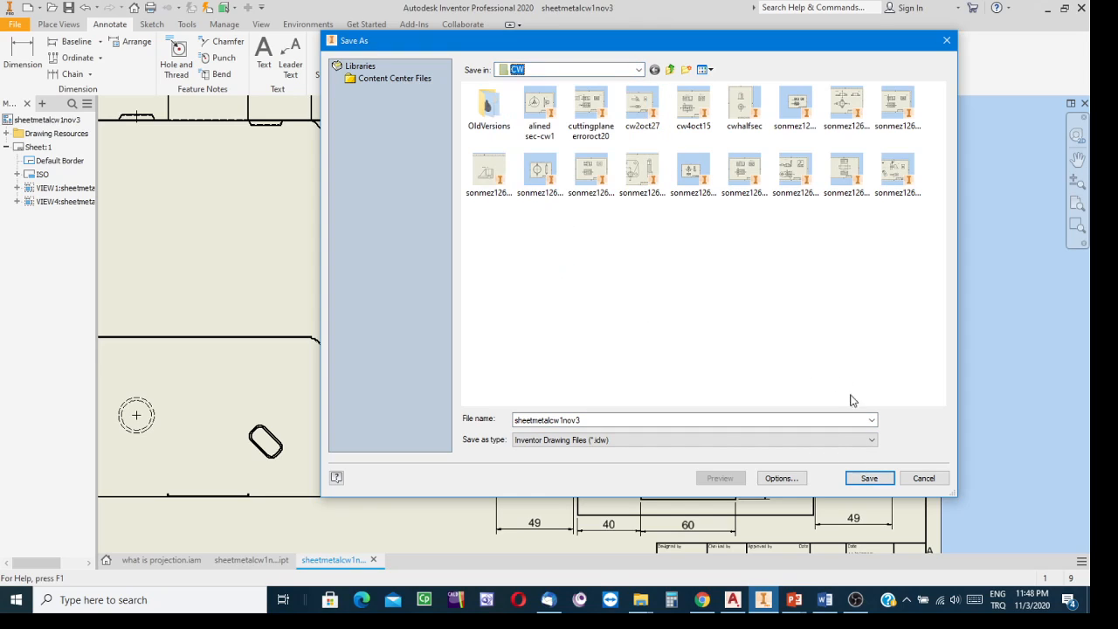
pyautogui.press('Tab')
pyautogui.press('Tab')
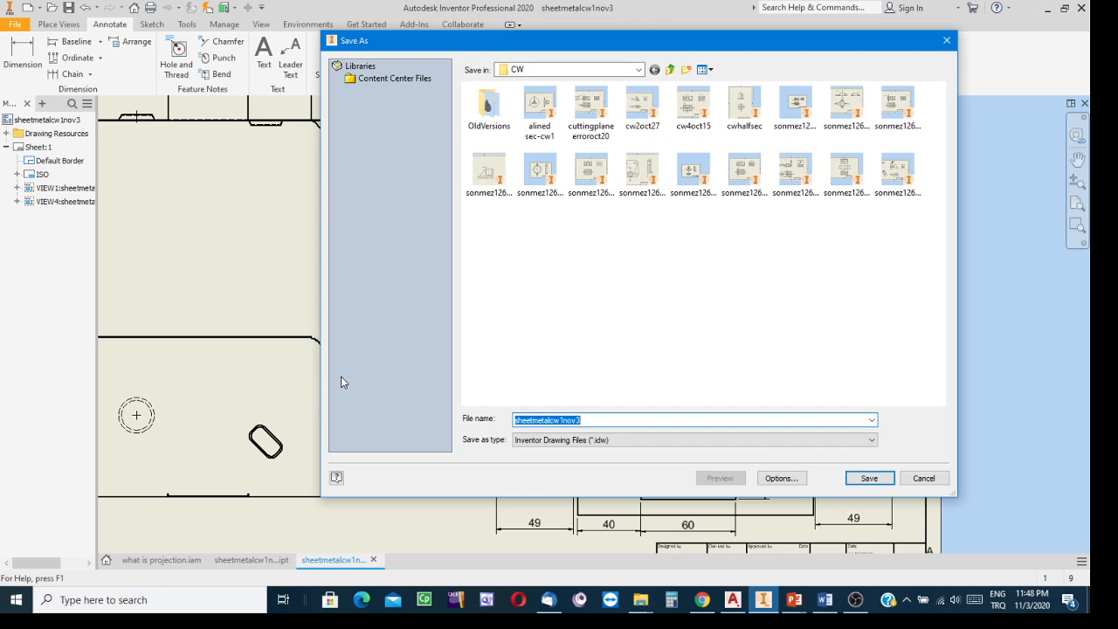
# - Name the file with the author's surname and number followed by cw1nov3, and save it together with its dependent part file
pyautogui.write('so')
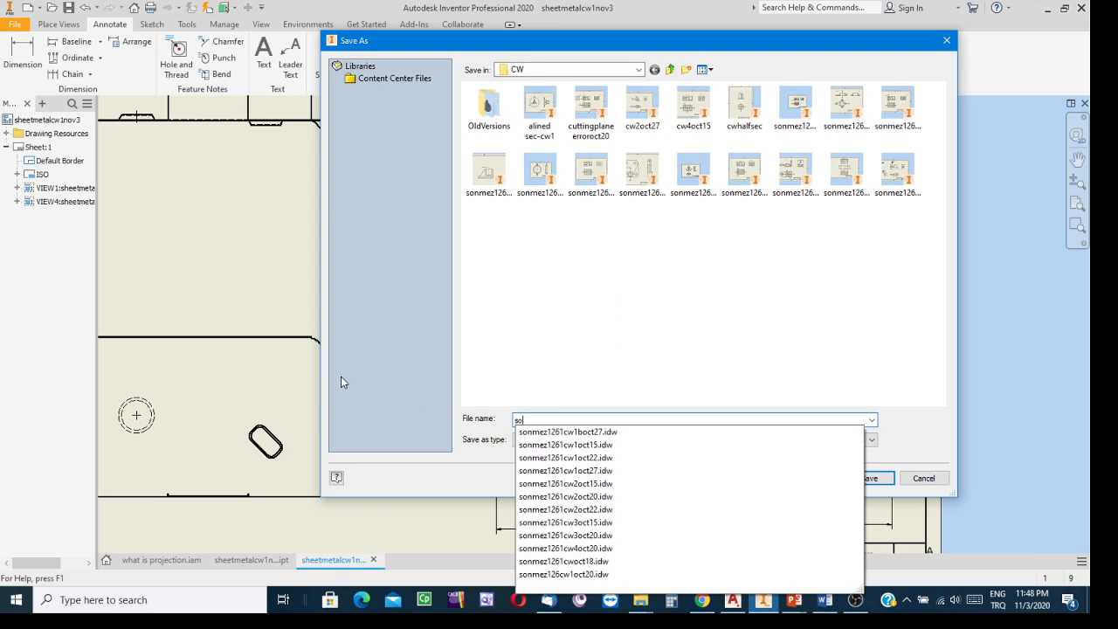
pyautogui.write('nmez1261')
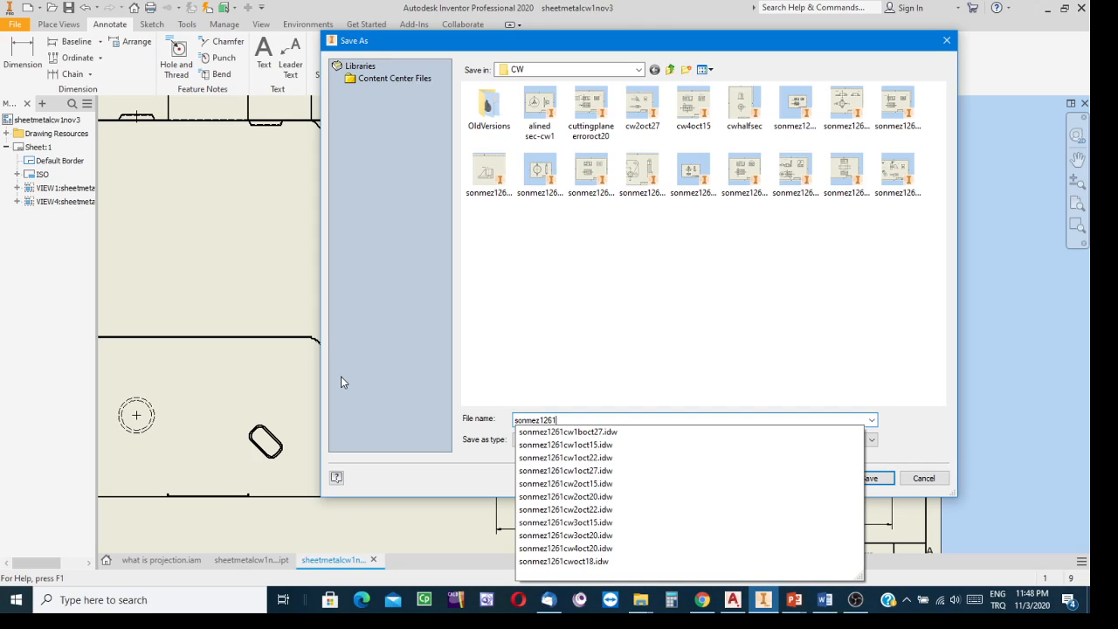
pyautogui.write('cw1')
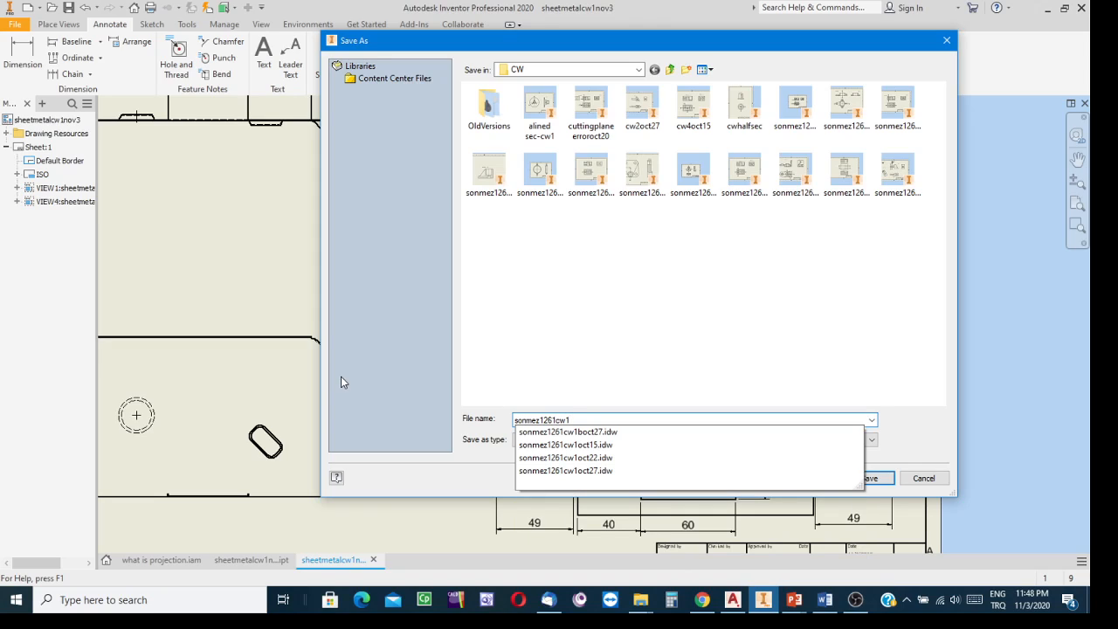
pyautogui.write('nov')
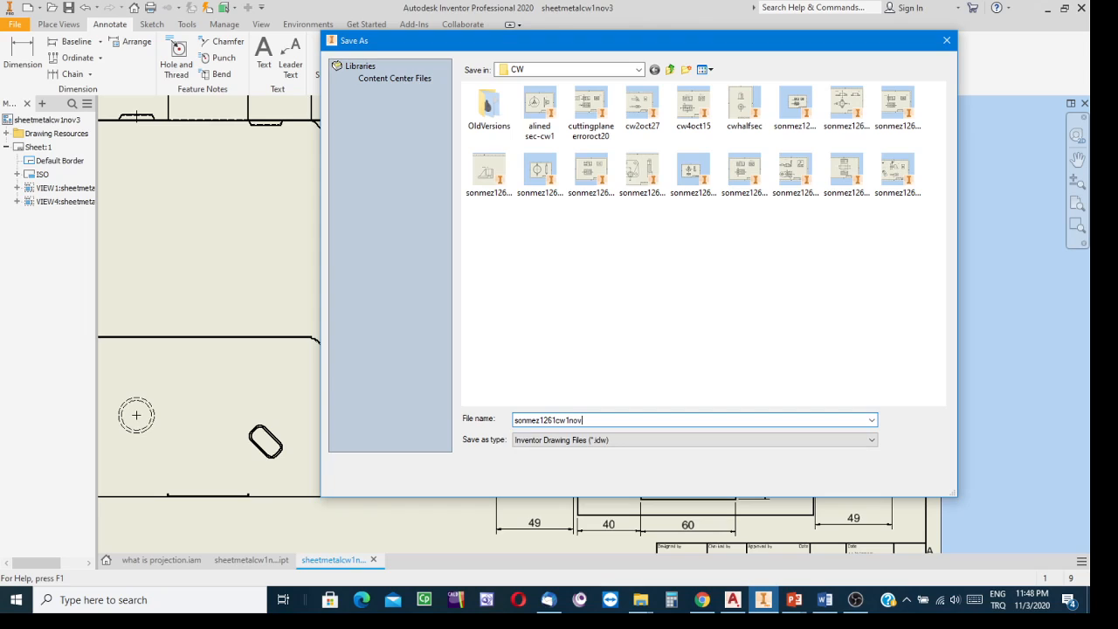
pyautogui.write('3')
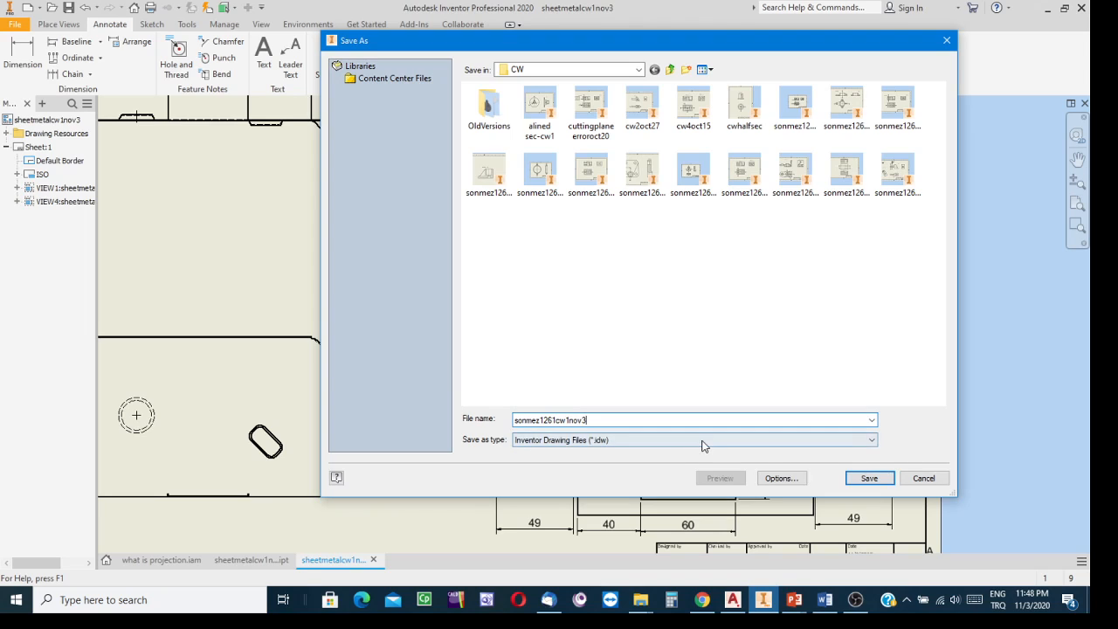
pyautogui.click(869, 480)
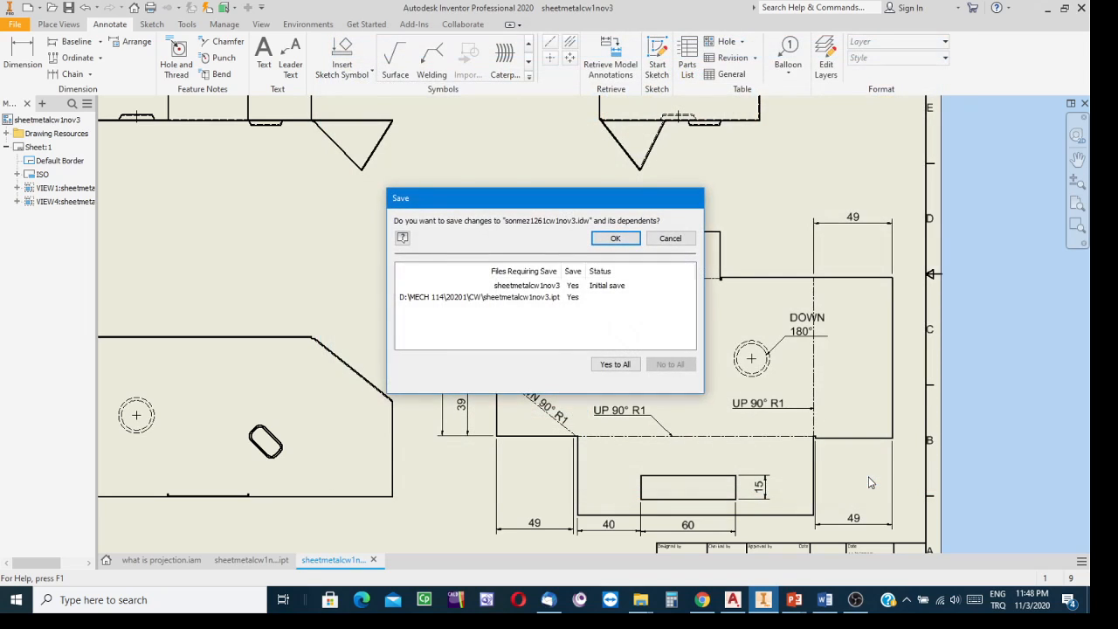
pyautogui.click(614, 238)
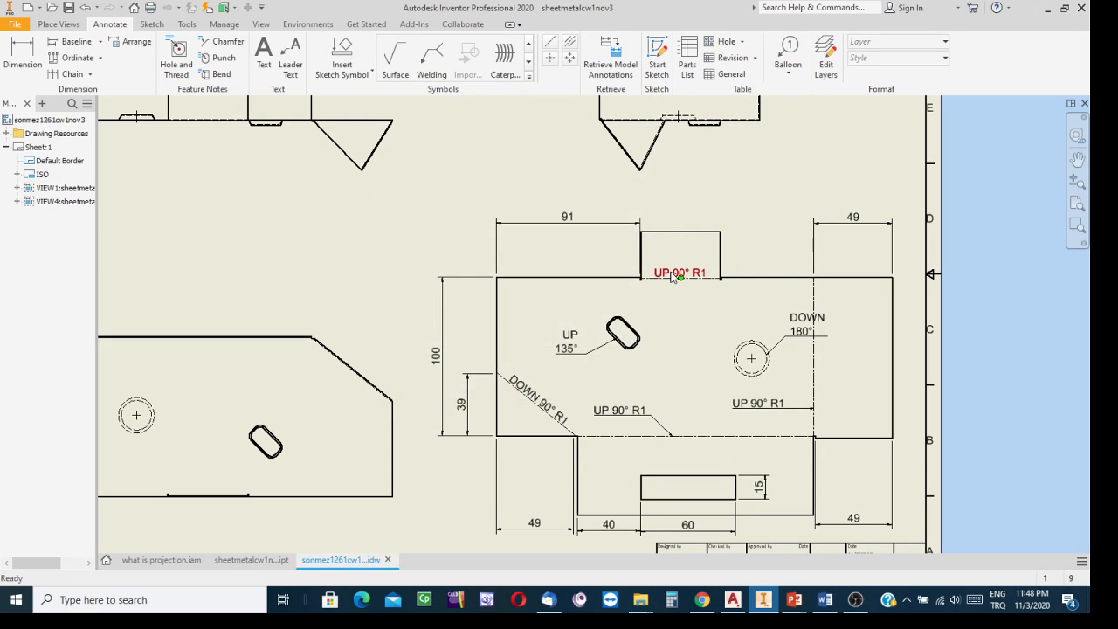
pyautogui.scroll(-5, 762, 360)
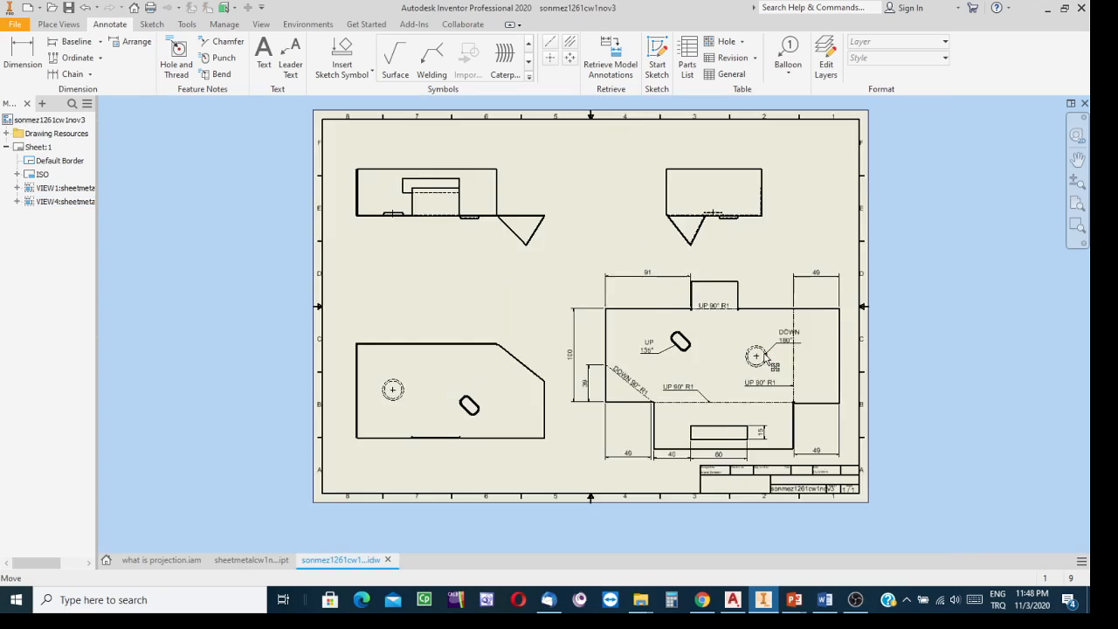
pyautogui.scroll(3, 769, 363)
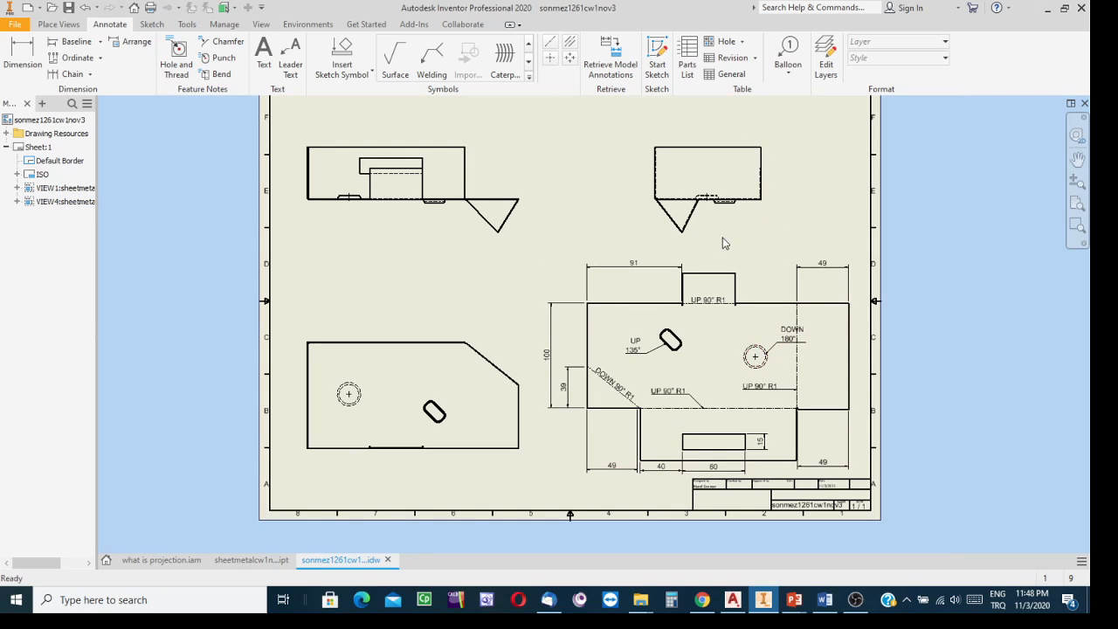
pyautogui.click(855, 600)
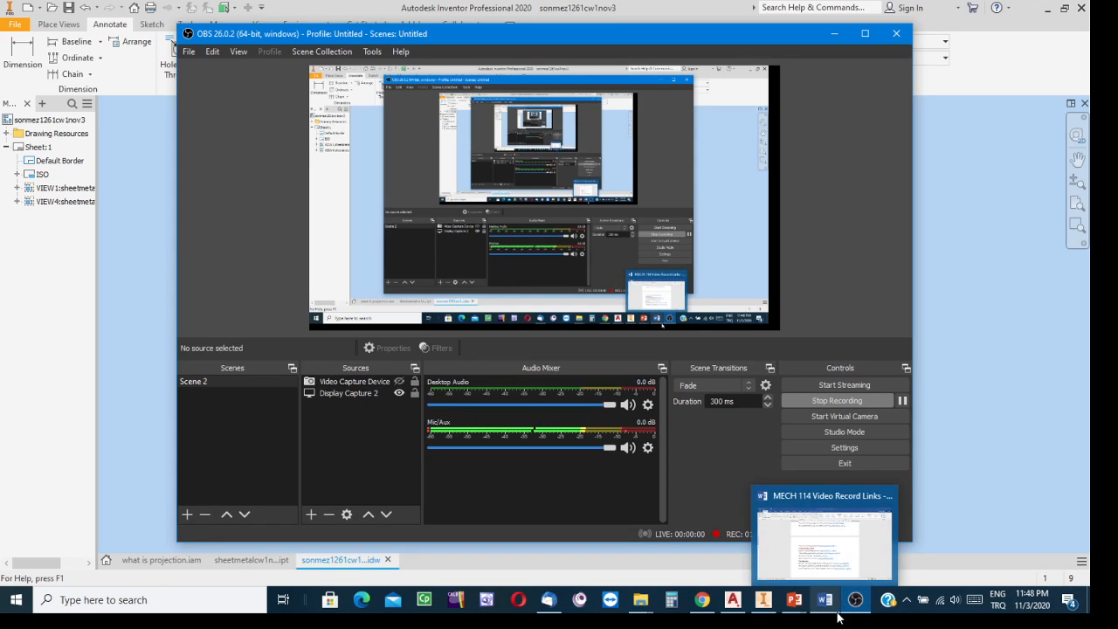